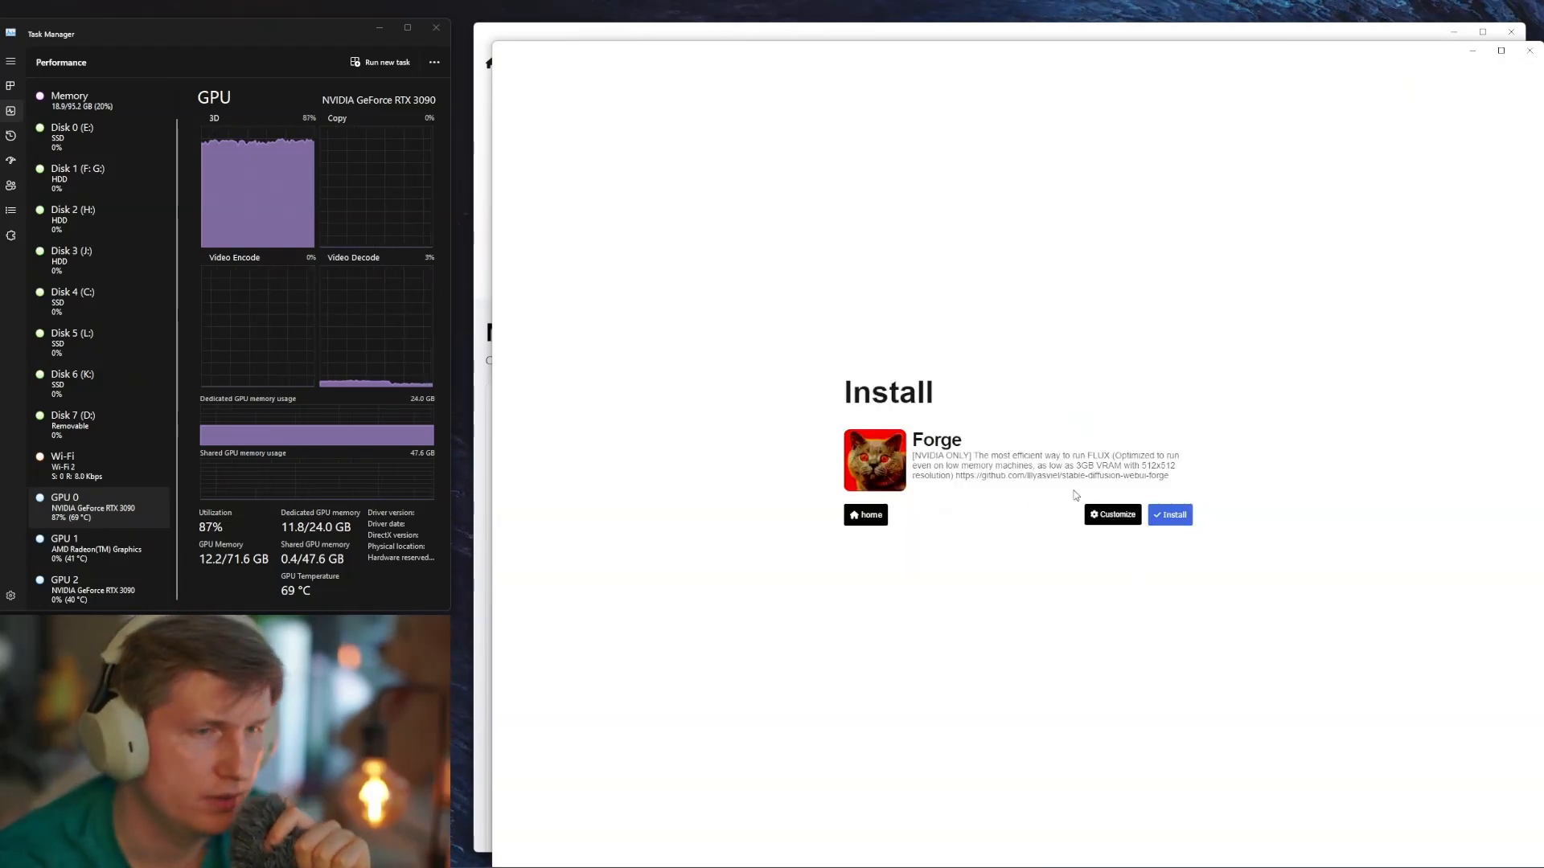
Step: Install Forge, and stop the running hallo app from the list of downloaded apps
left_click(1179, 518)
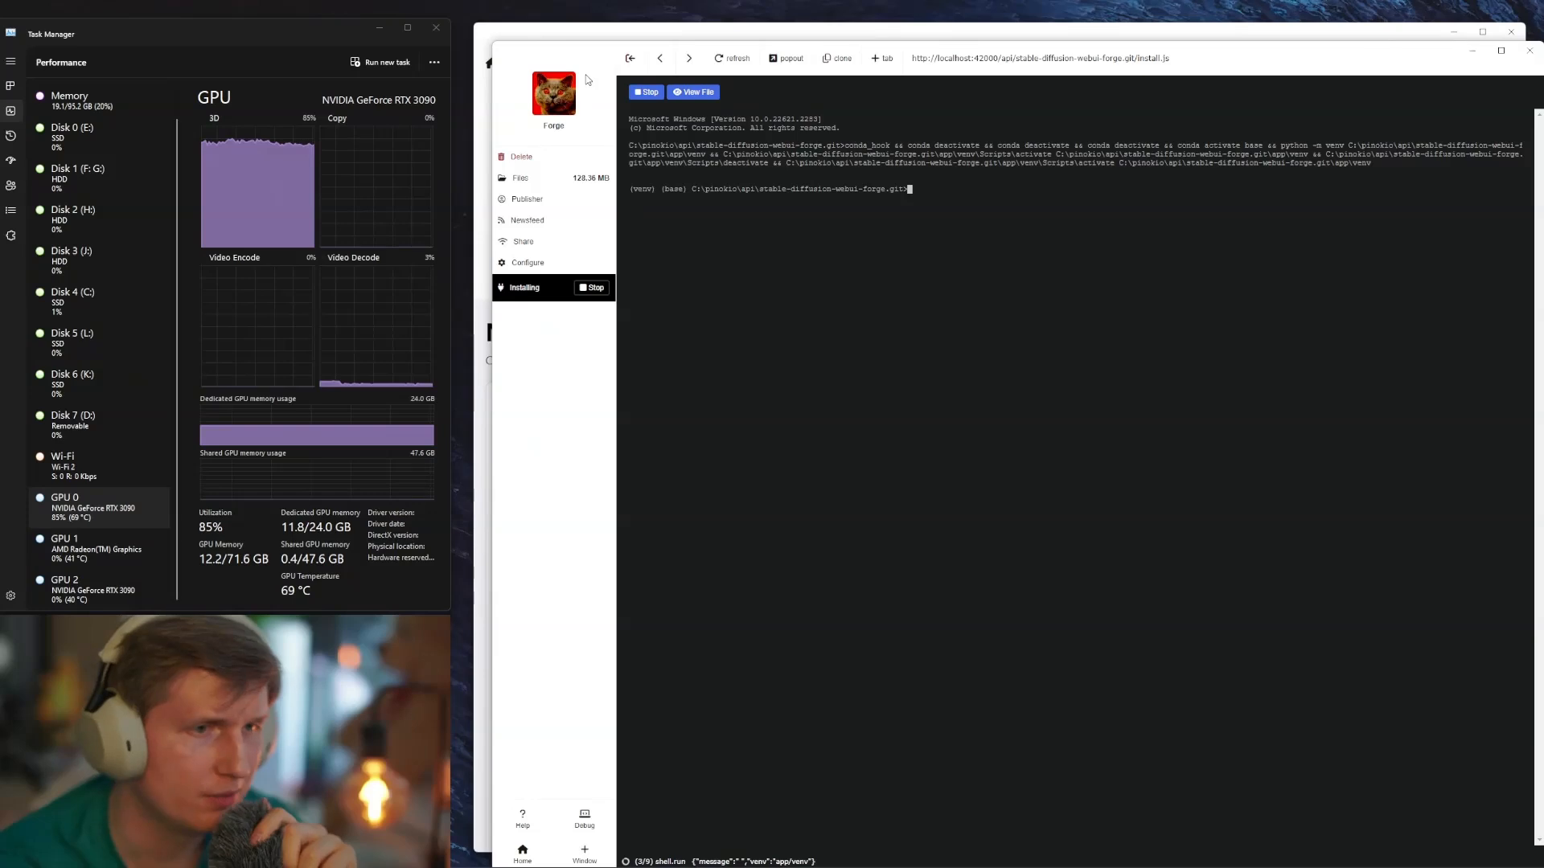
left_click(575, 36)
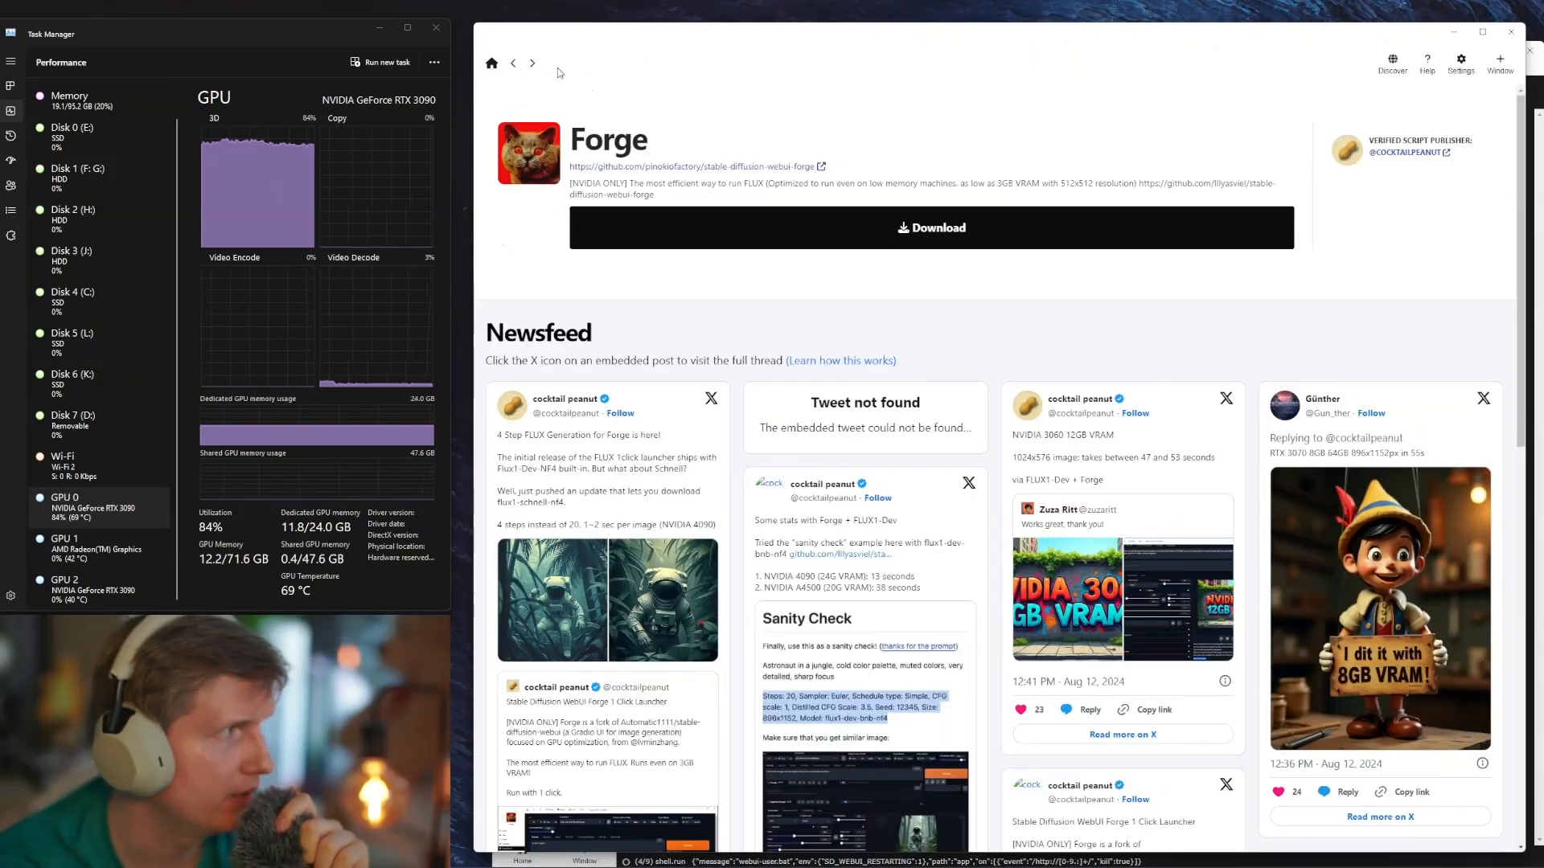
left_click(493, 65)
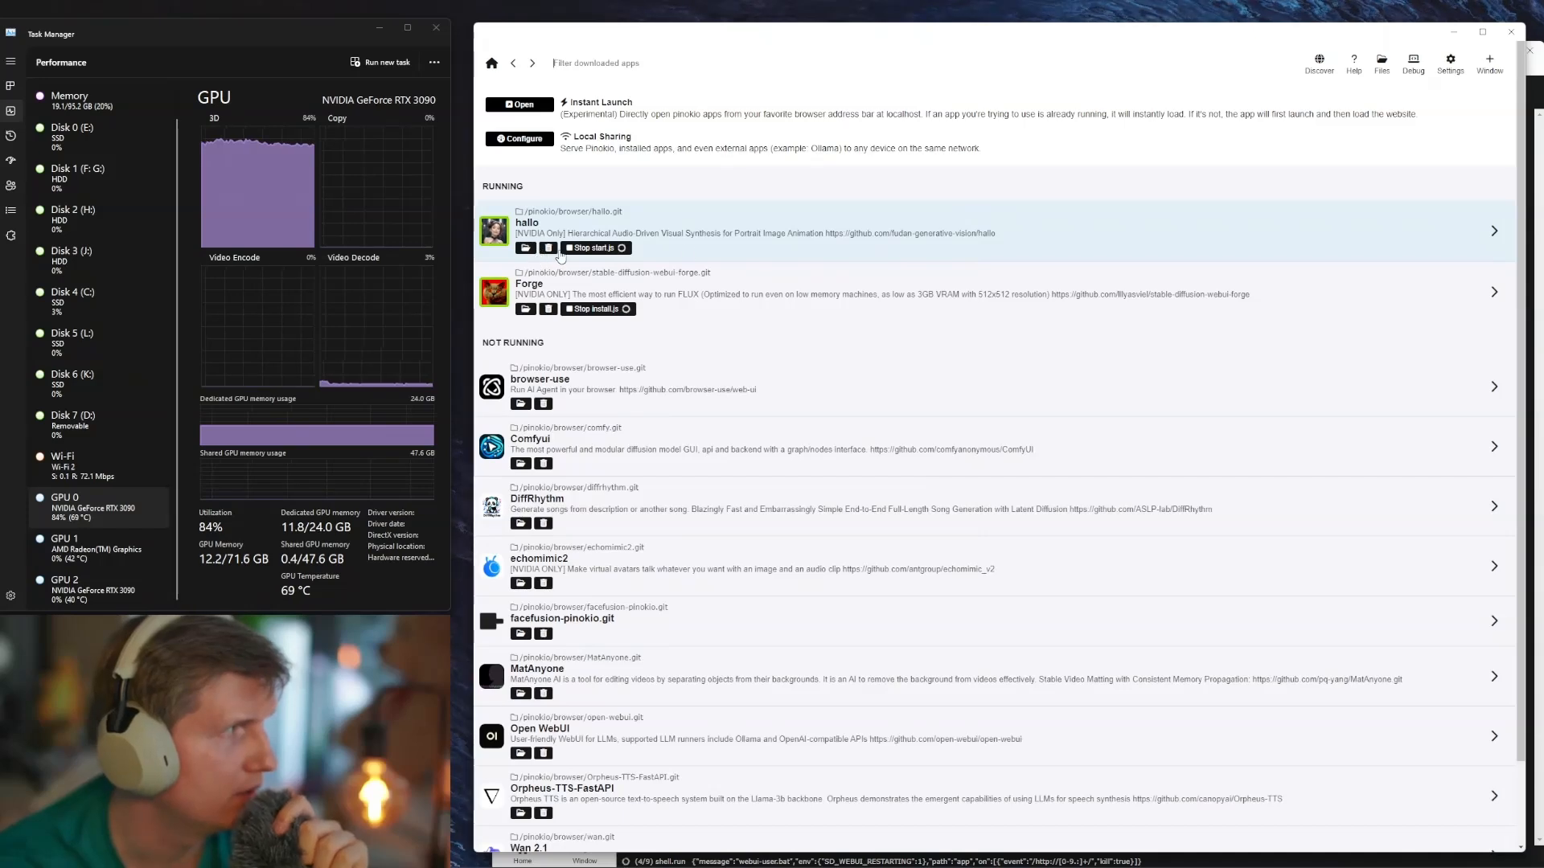
left_click(610, 250)
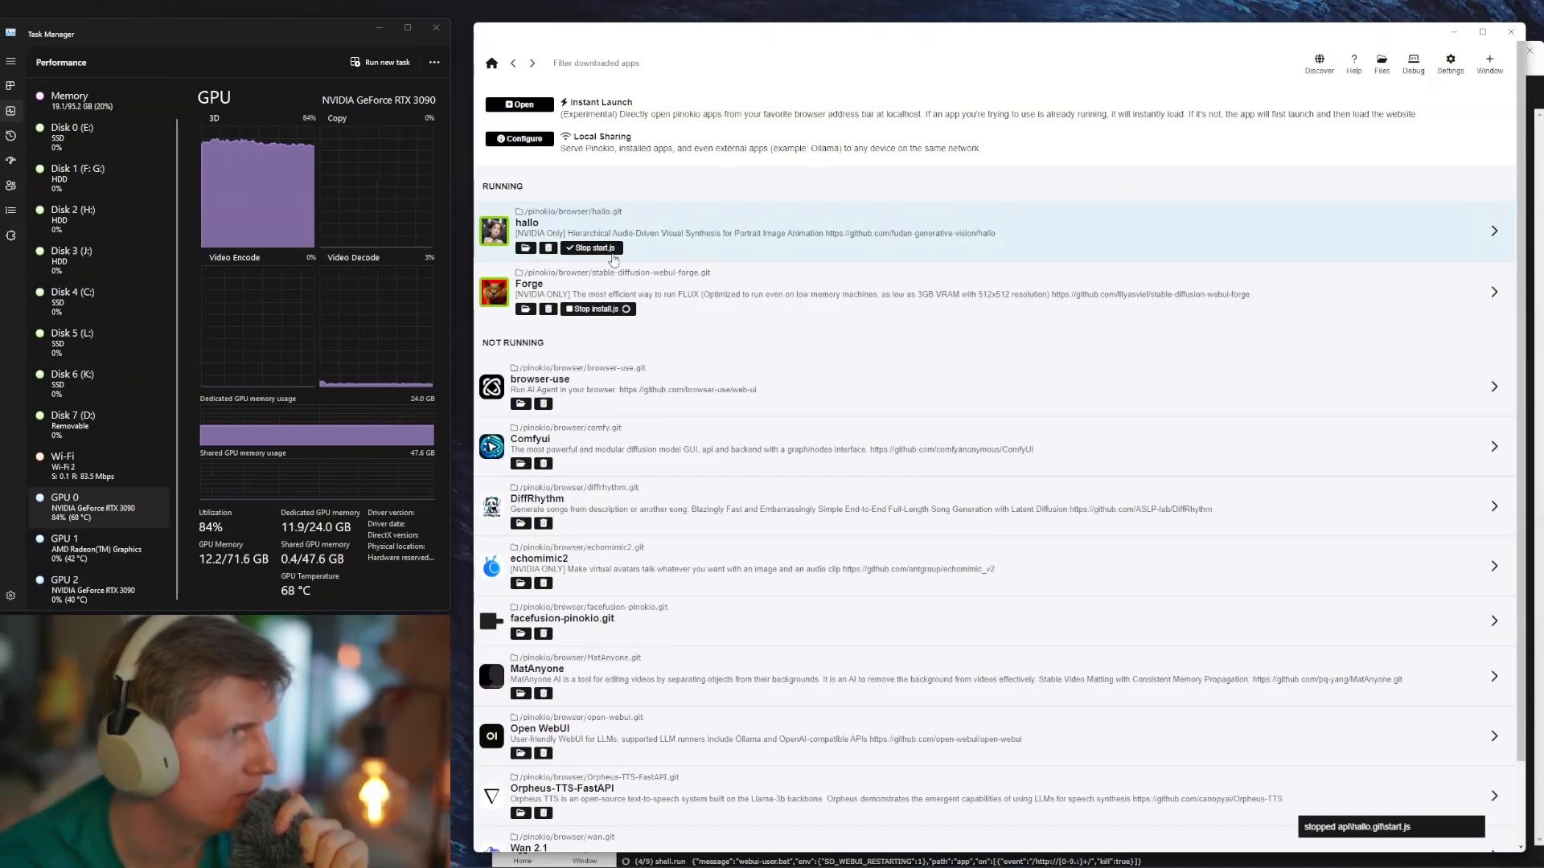
left_click(1454, 32)
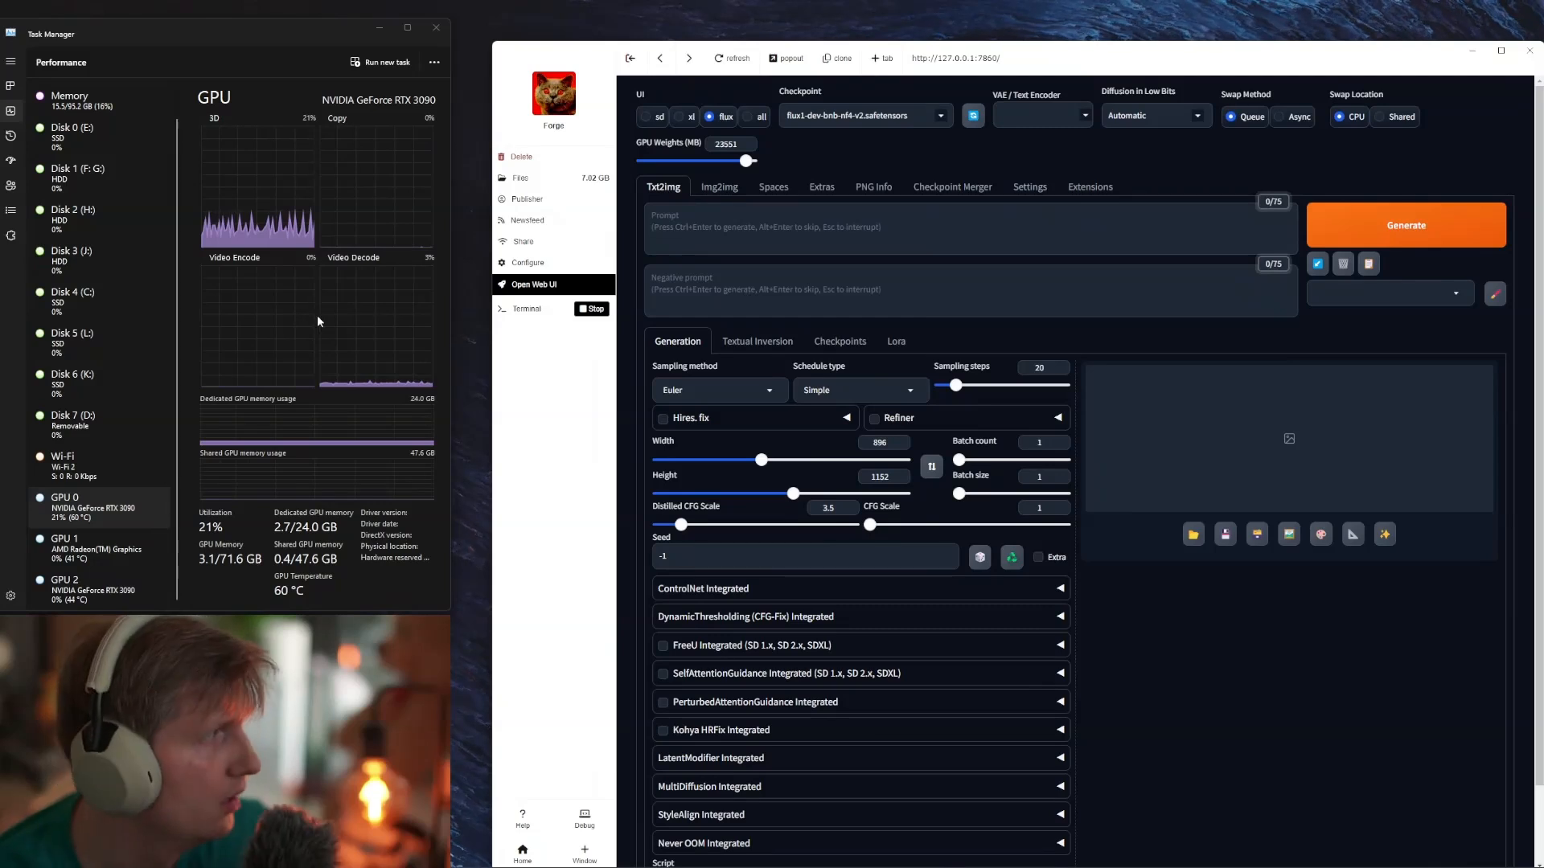
Step: Look through the available checkpoints and VAE / text encoder options, and check the prompt and negative prompt fields
left_click(938, 119)
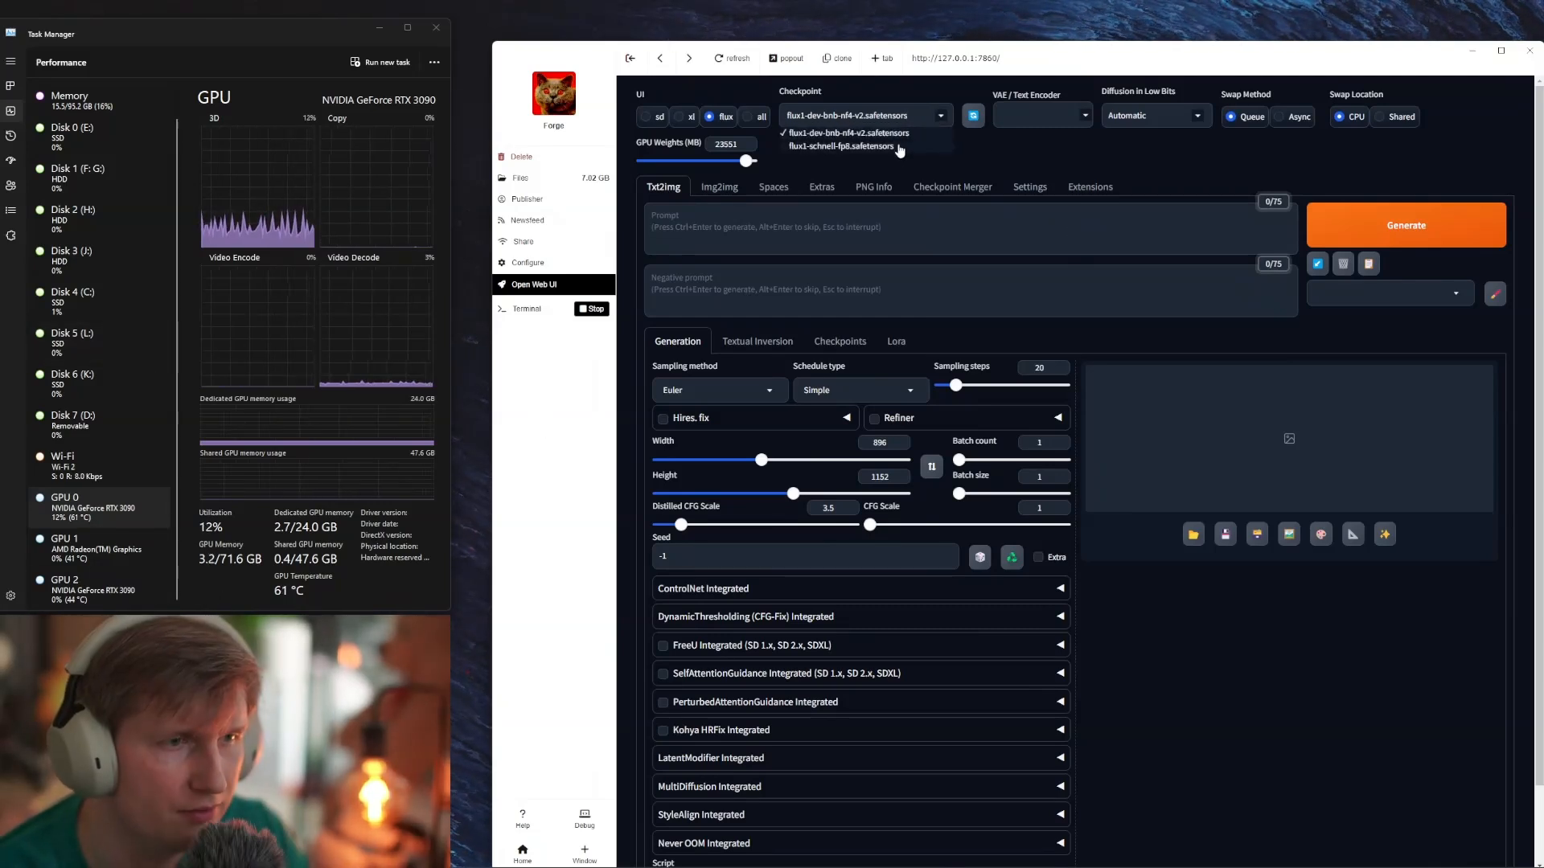
left_click(1133, 143)
left_click(1070, 119)
left_click(1081, 158)
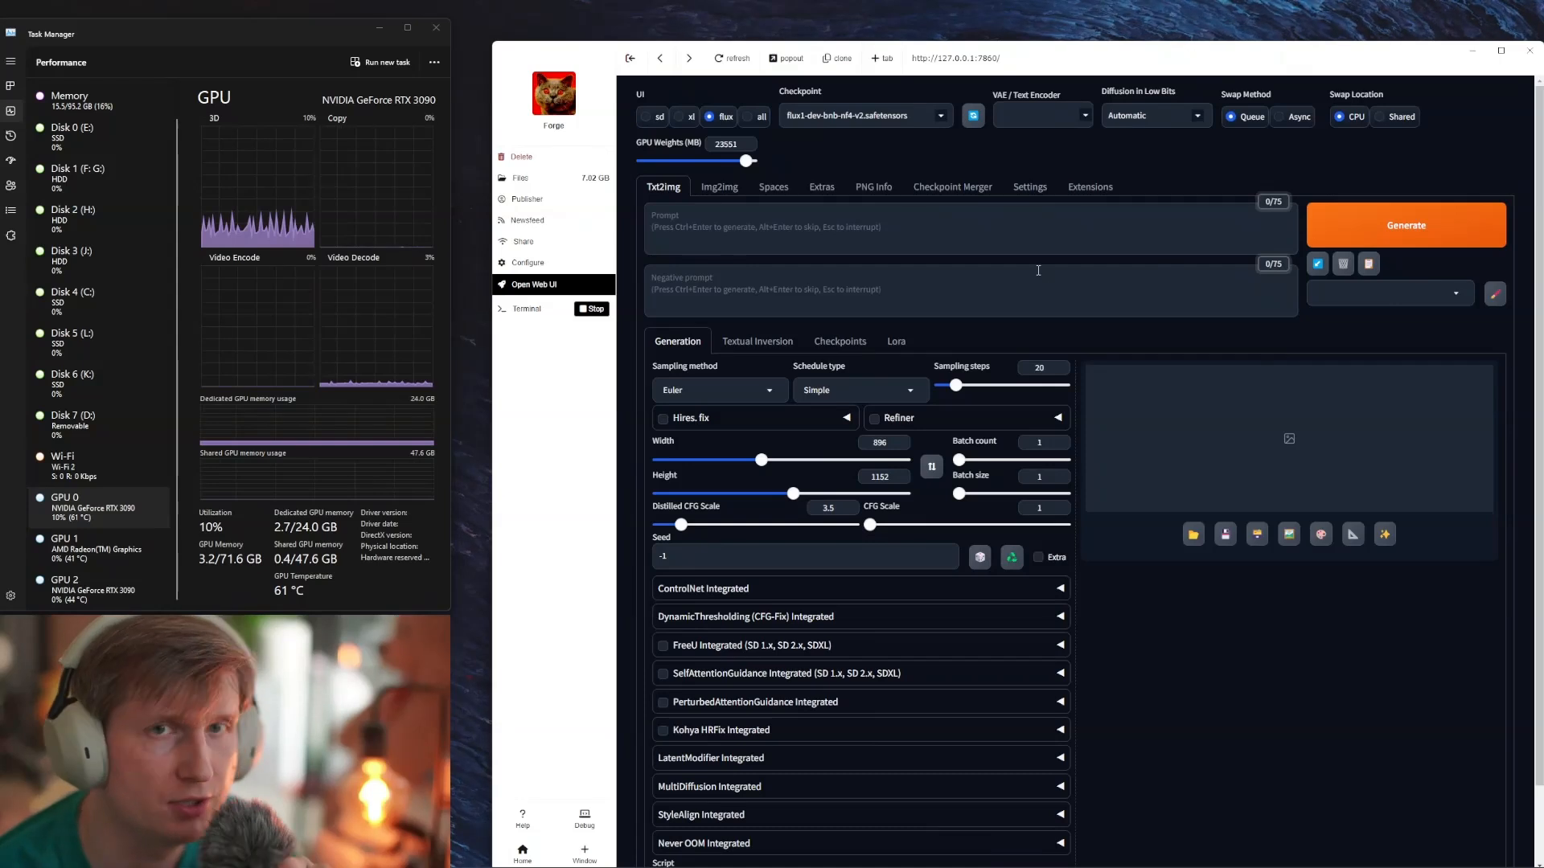
left_click(785, 234)
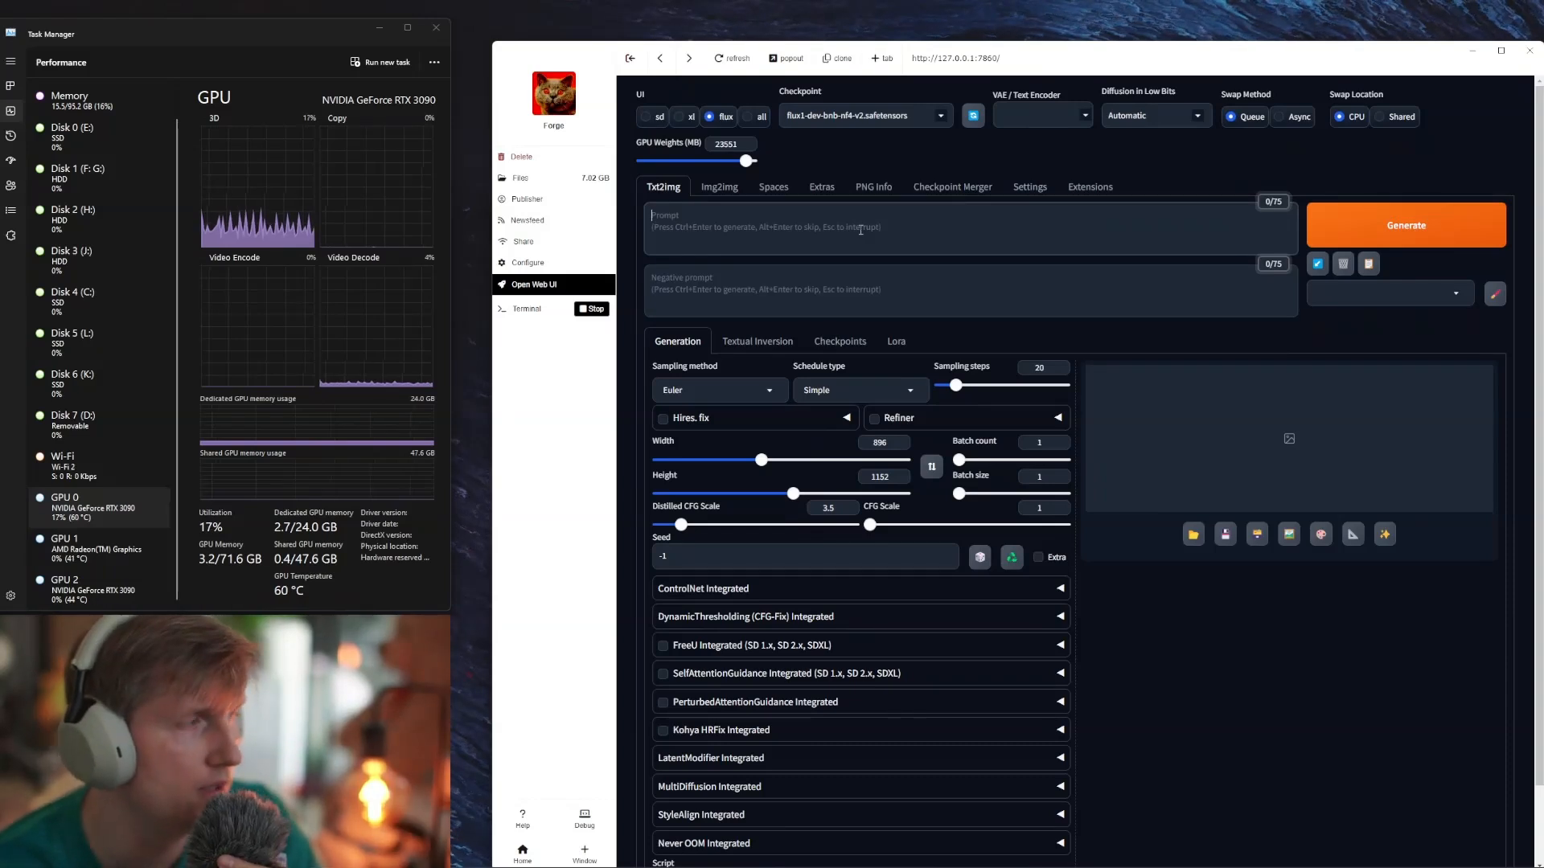
left_click(727, 285)
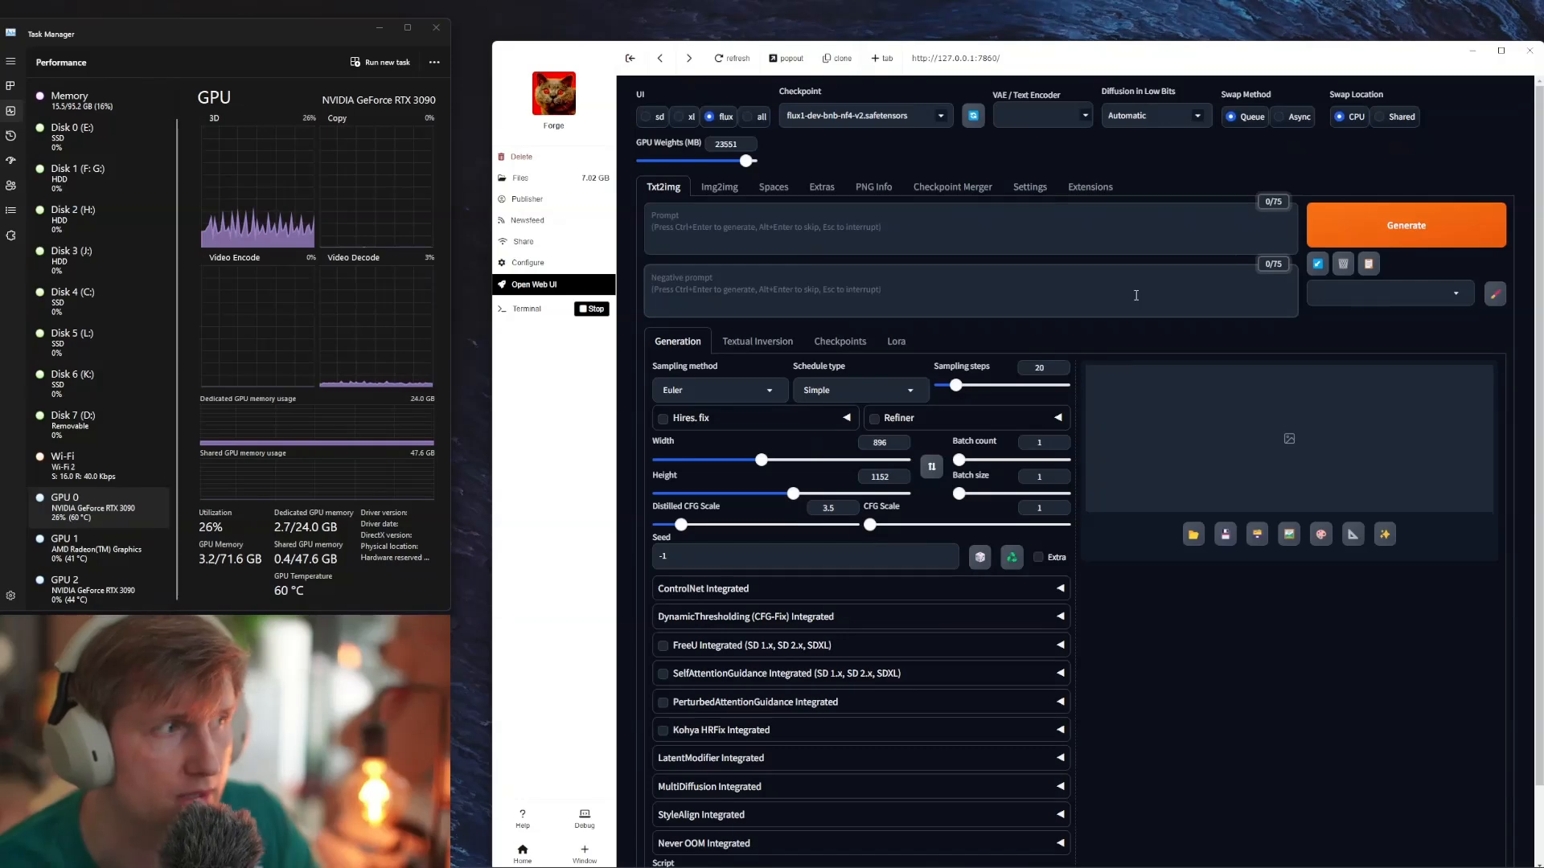
Step: Browse the preset styles and apply the "Kamph_Skin Enhancer (clean)(PO)" style
left_click(1390, 294)
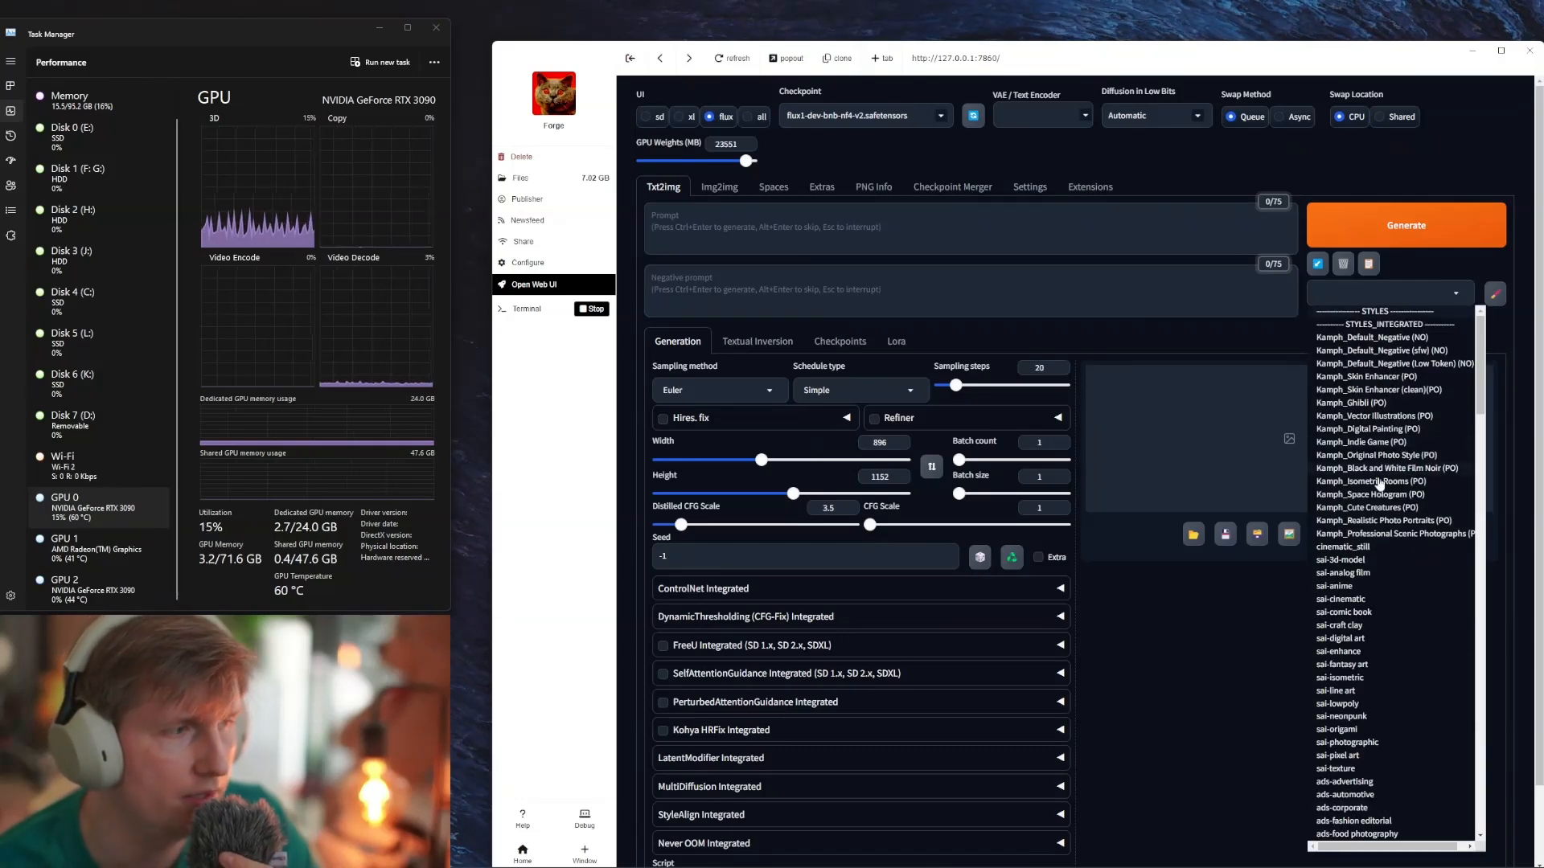
scroll(1397, 645, "down", 2)
scroll(1398, 645, "down", 15)
scroll(1397, 645, "up", 6)
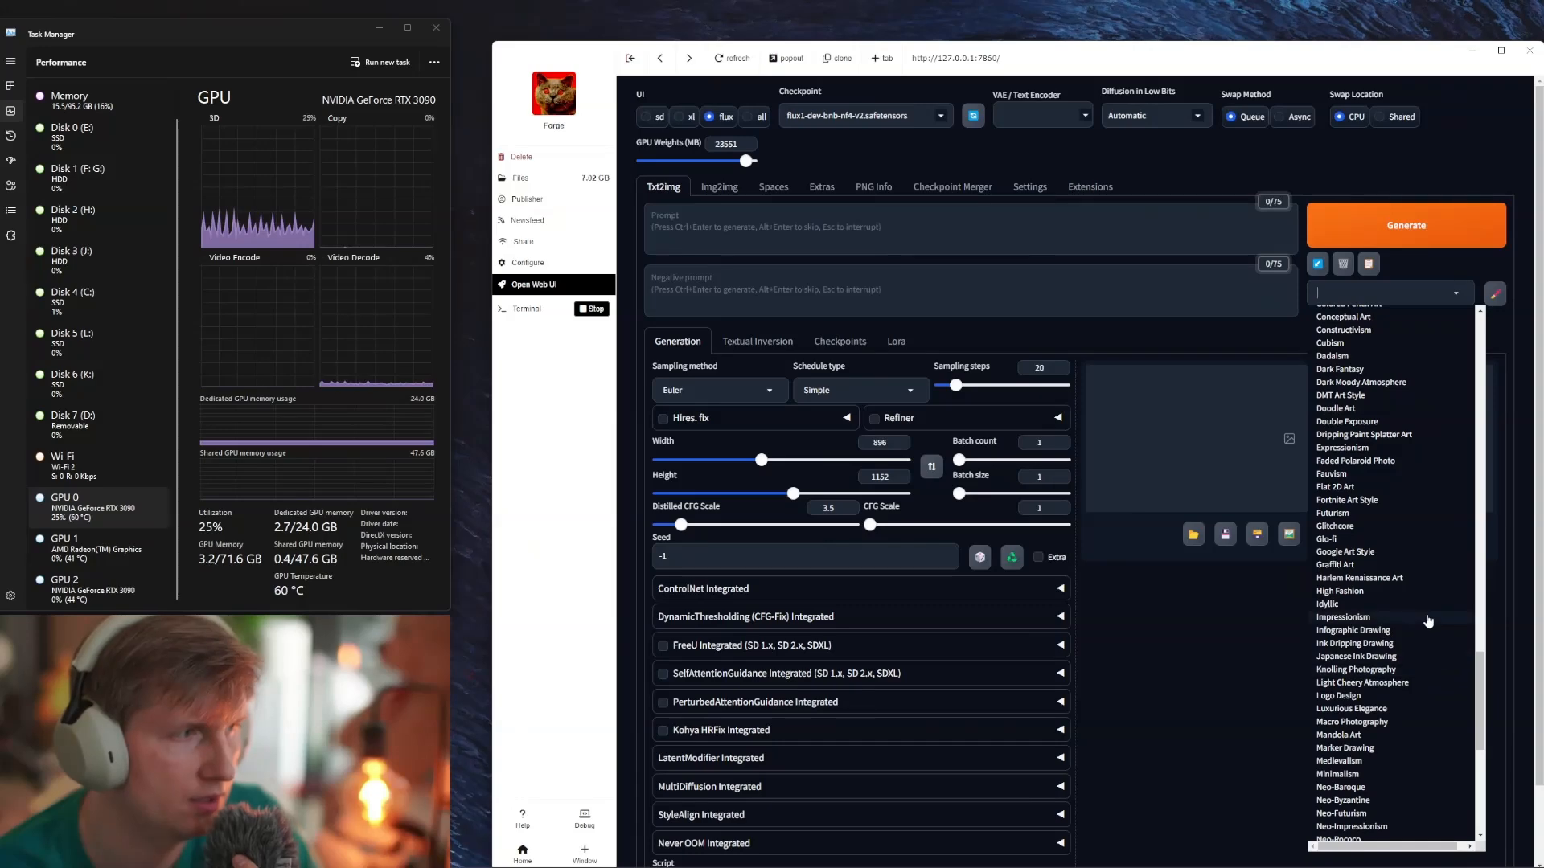
scroll(1370, 435, "up", 10)
scroll(1369, 435, "up", 10)
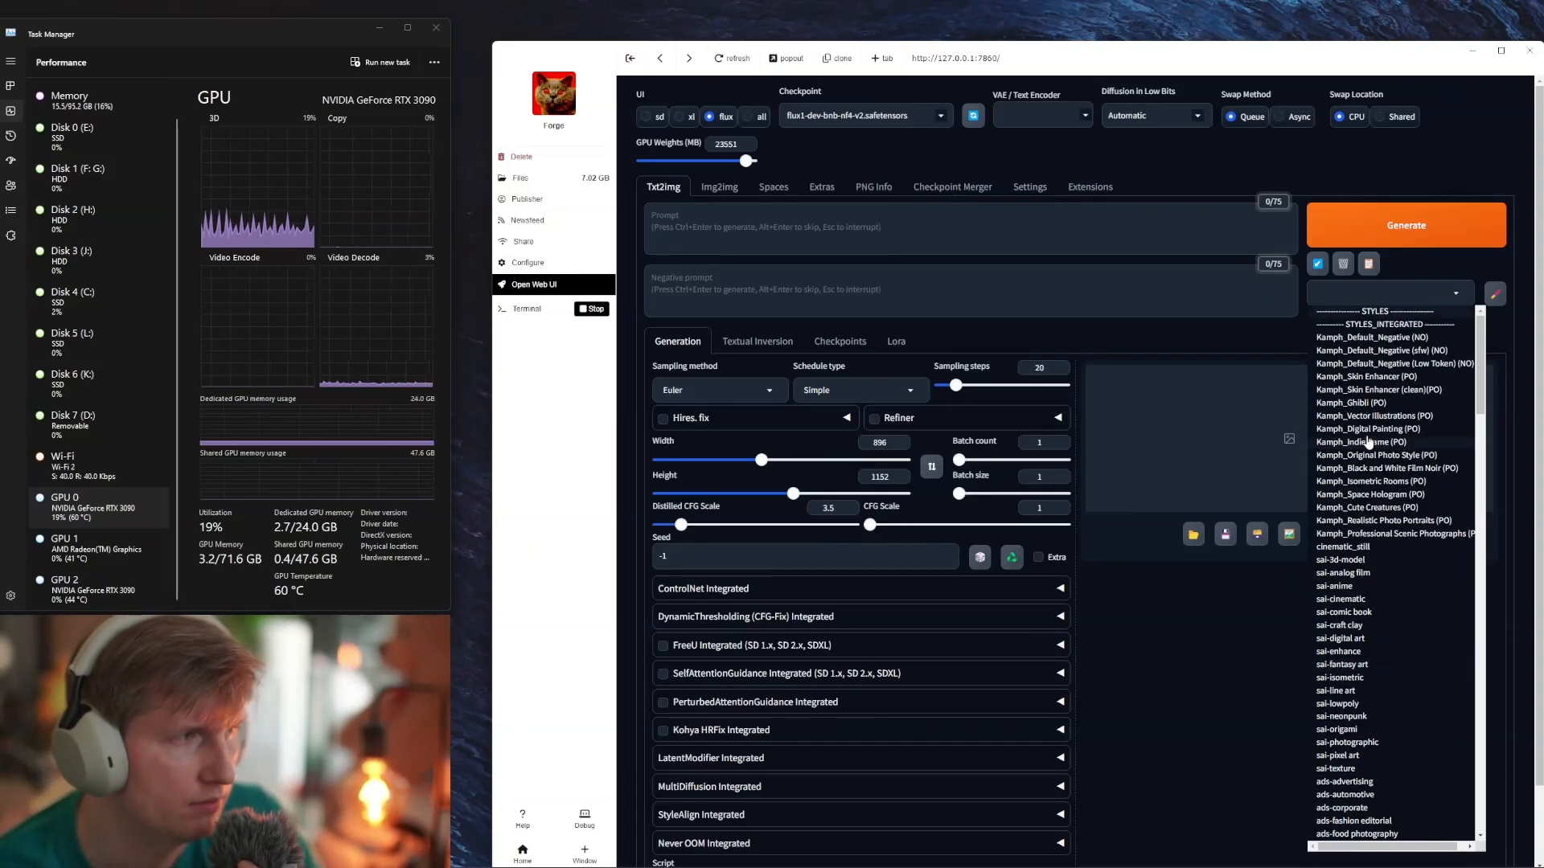
left_click(1381, 390)
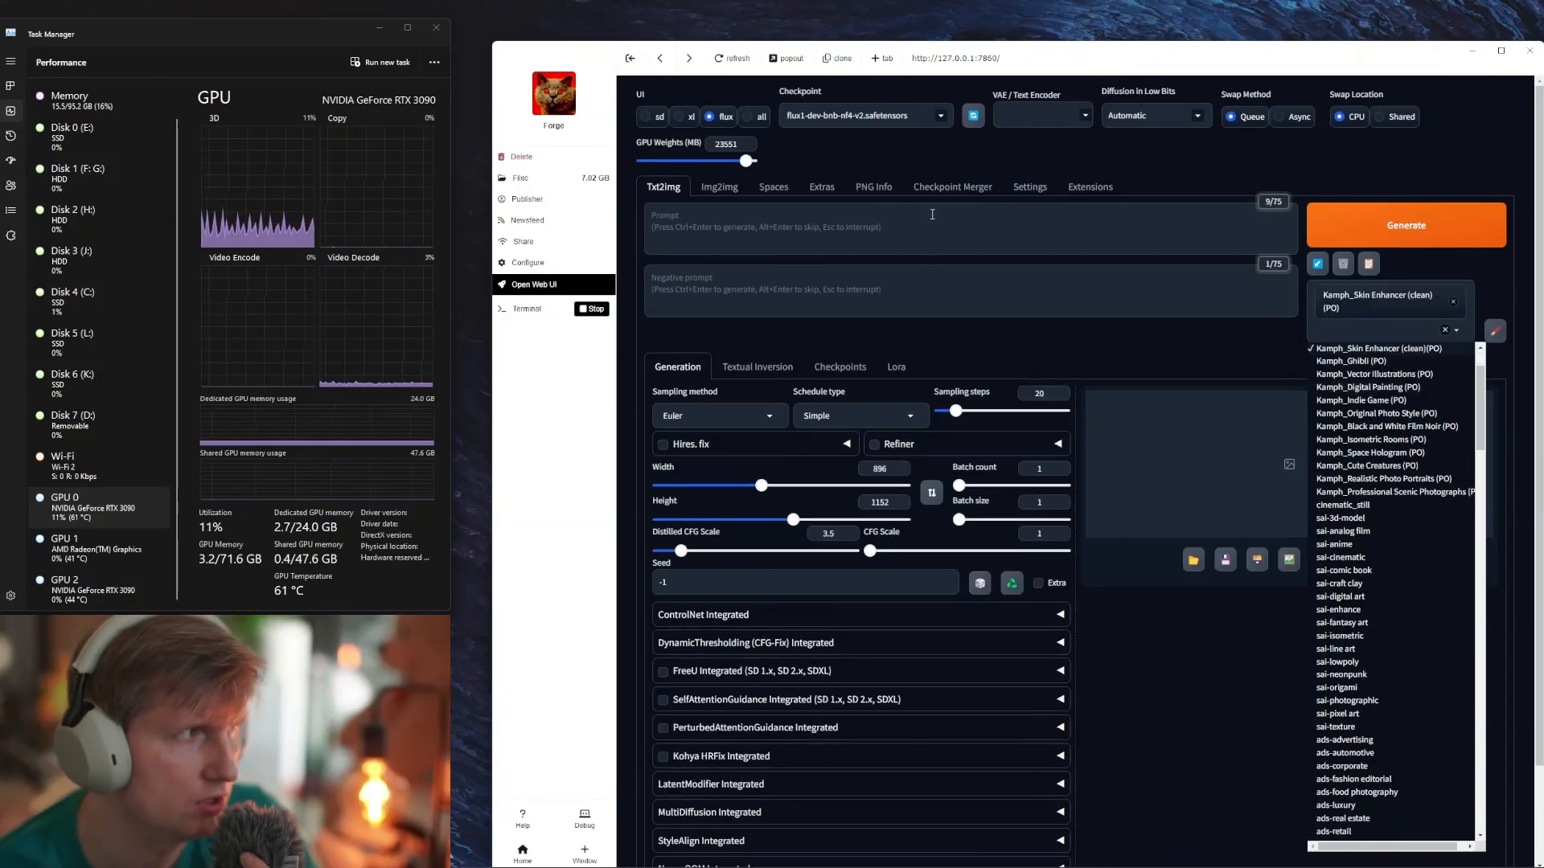
Step: Enter "cyberpunk 2077" as the text-to-image prompt and generate the image
left_click(932, 214)
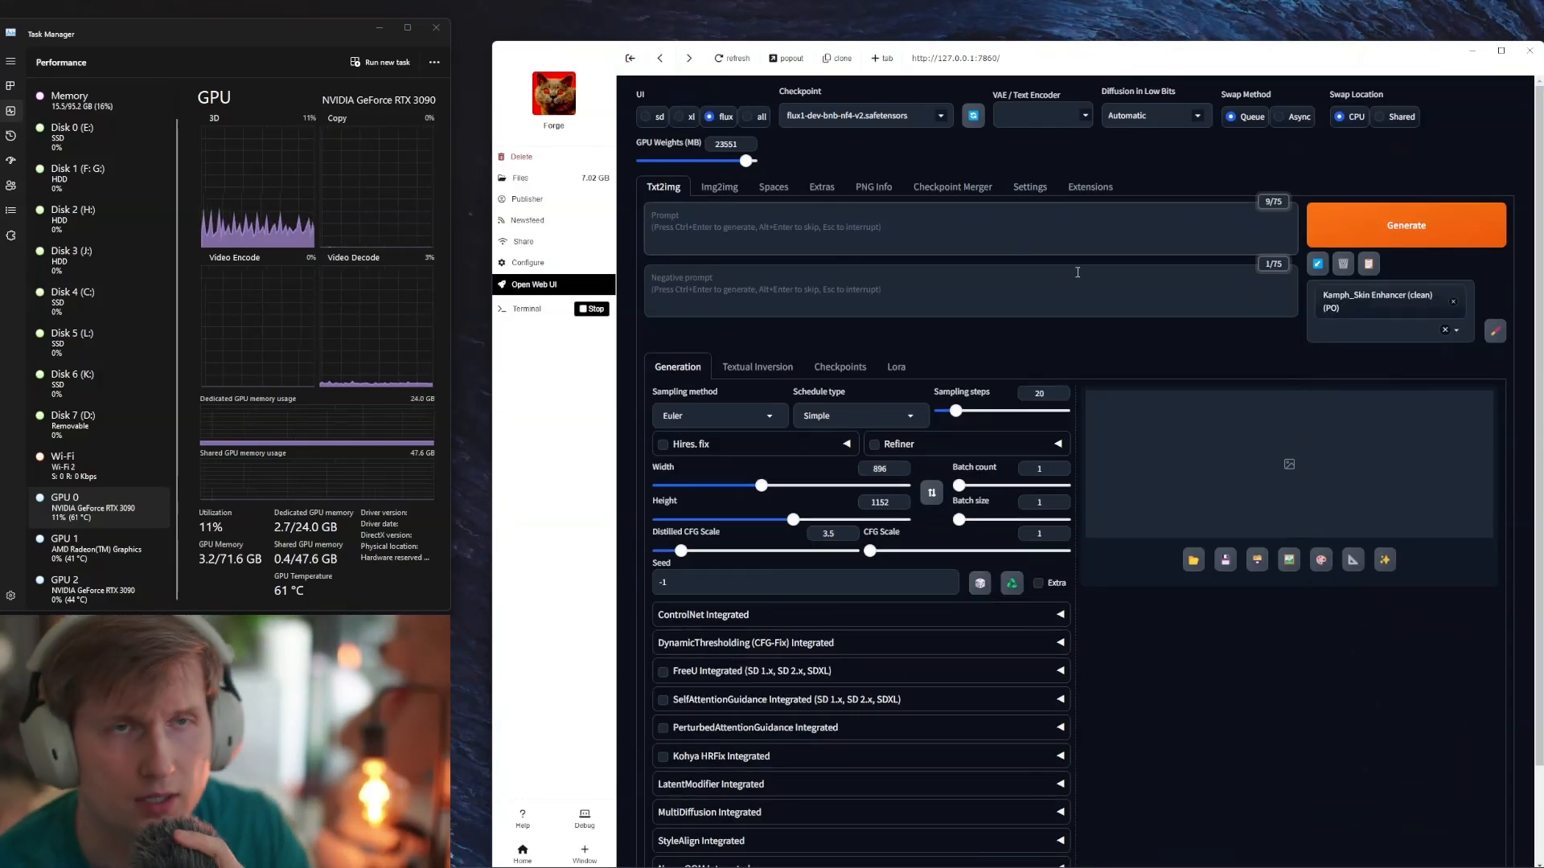
type("cyberpun")
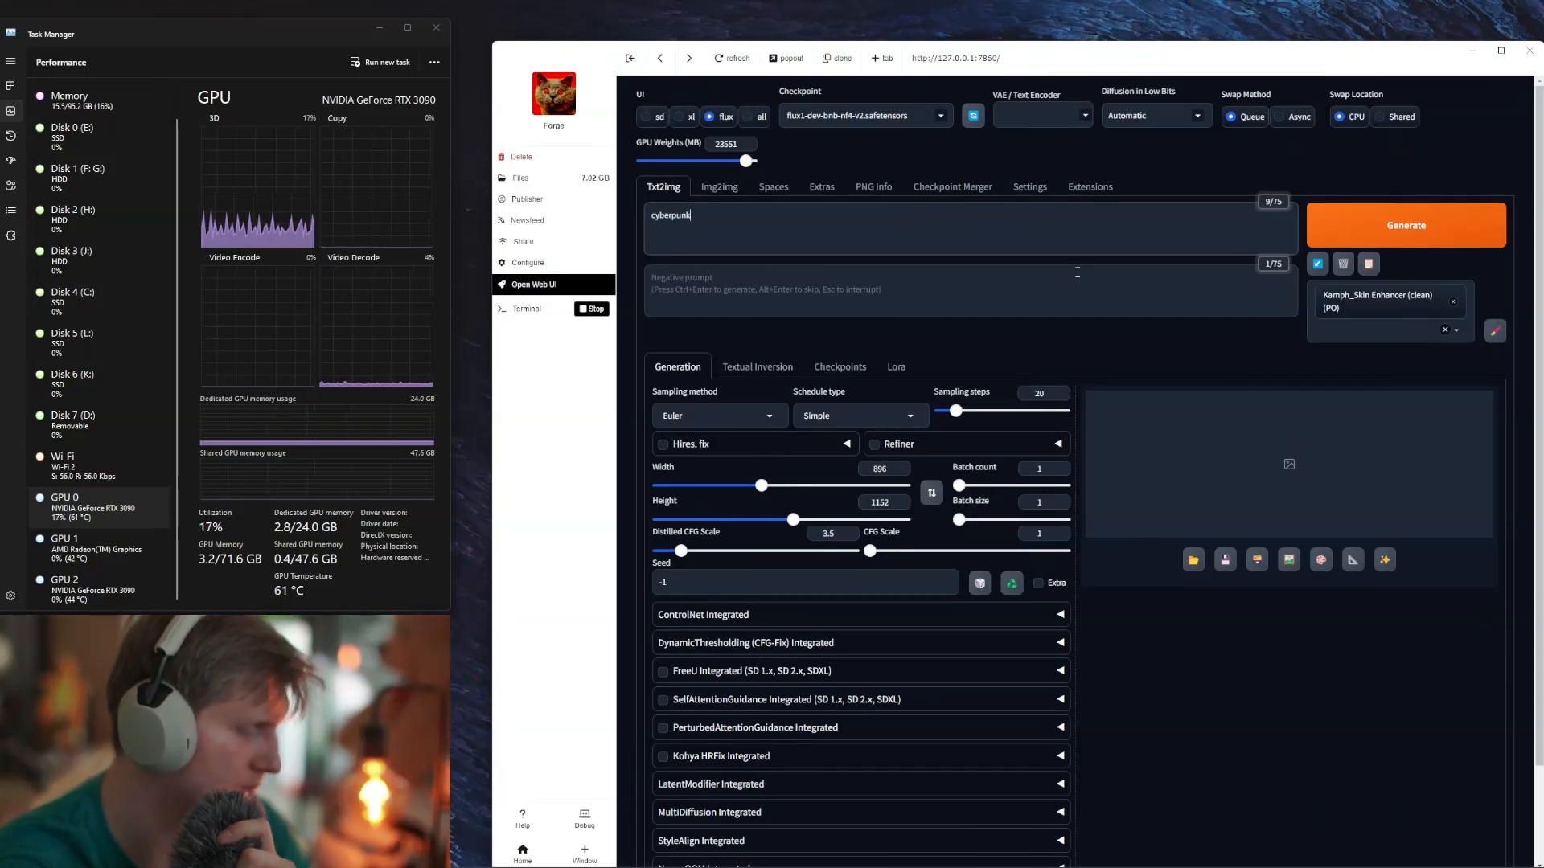
type("k")
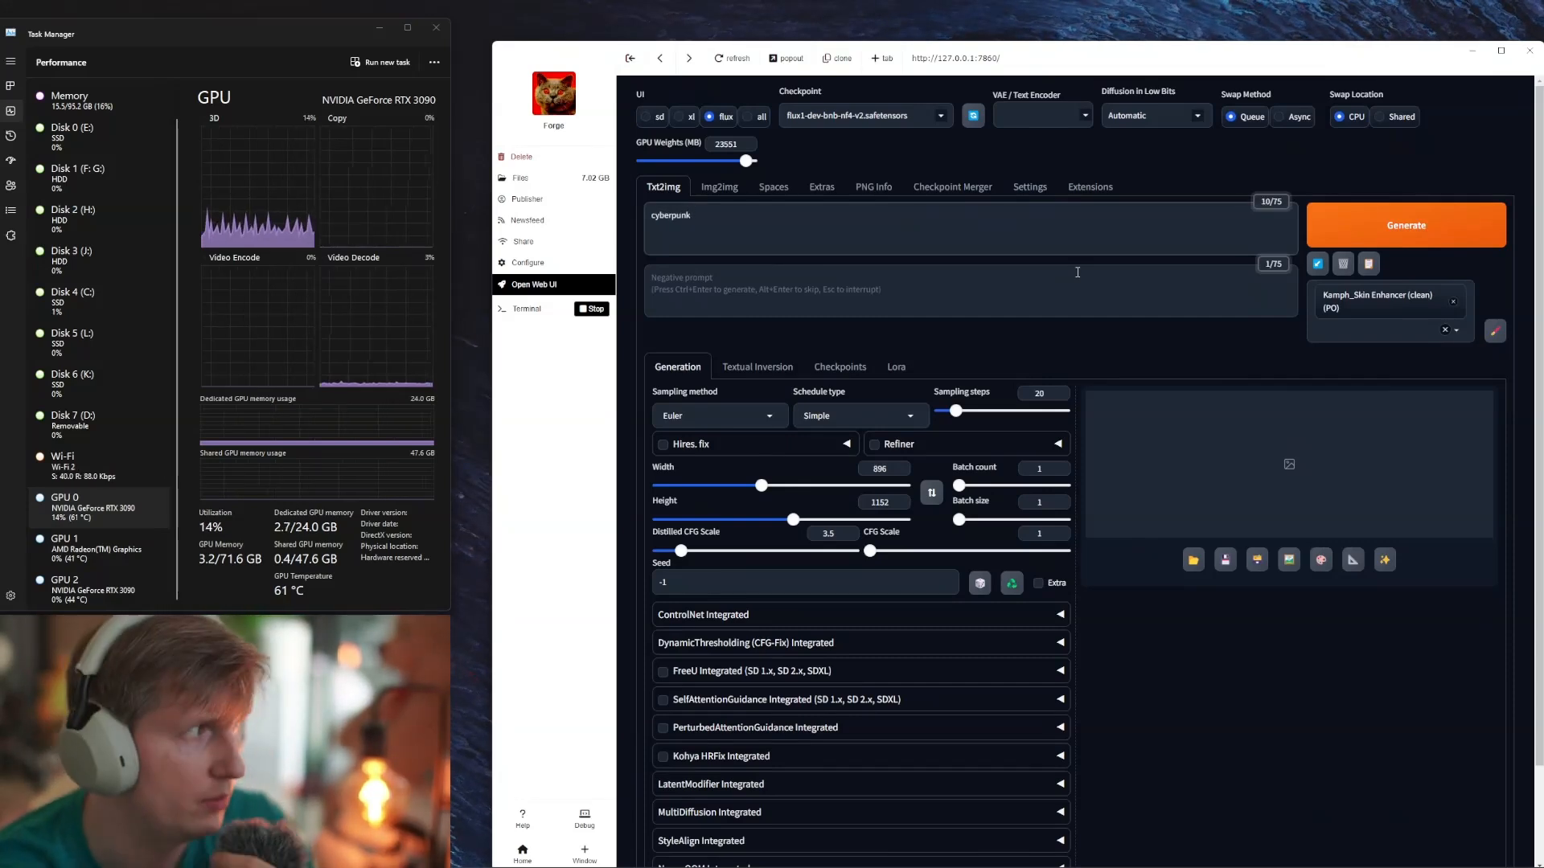
type(" 20")
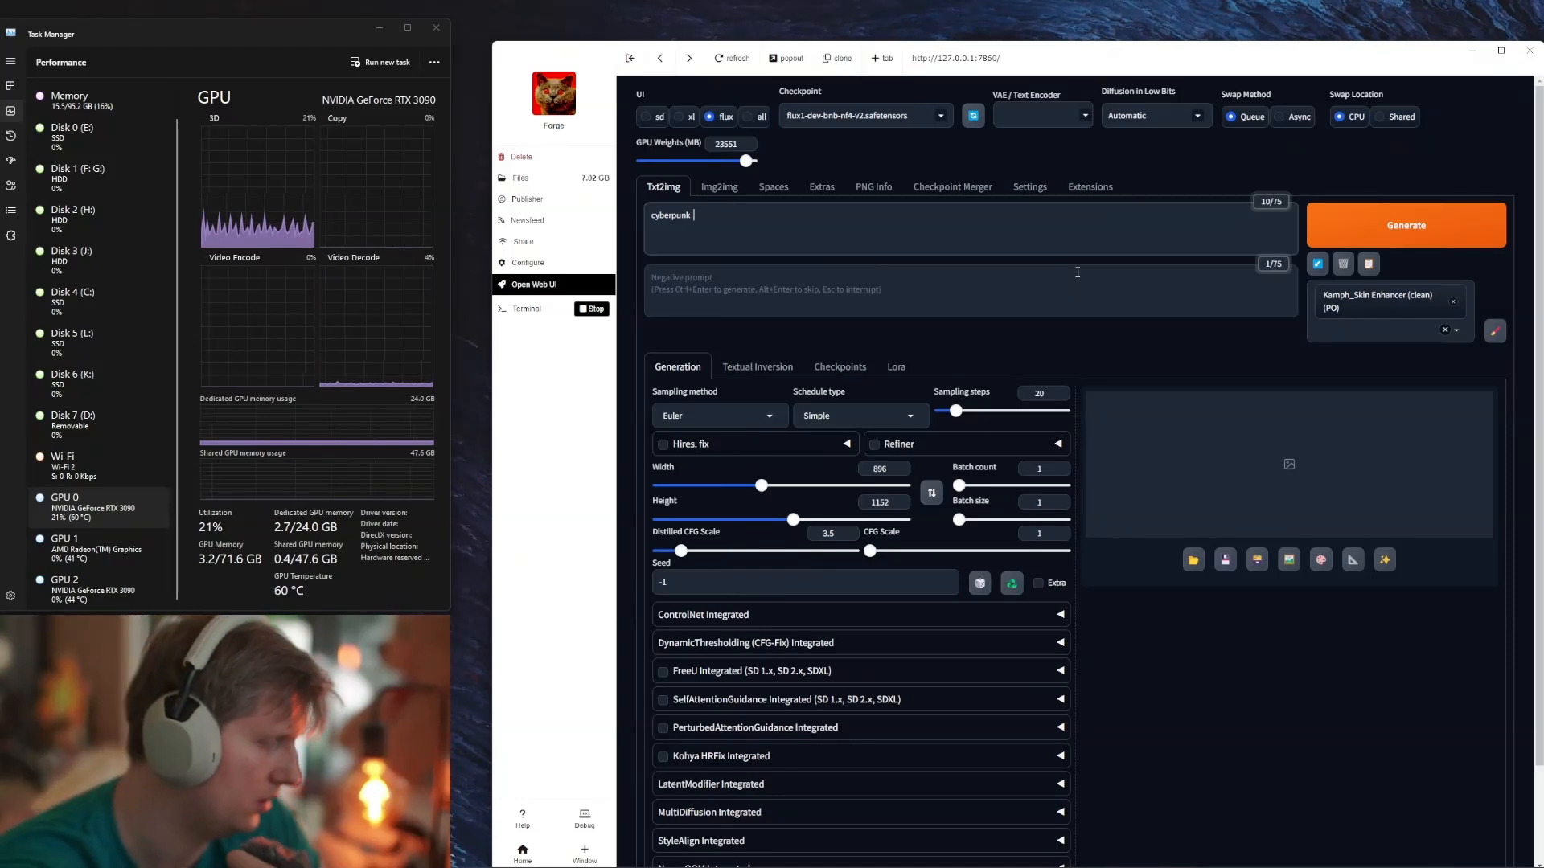
type("77")
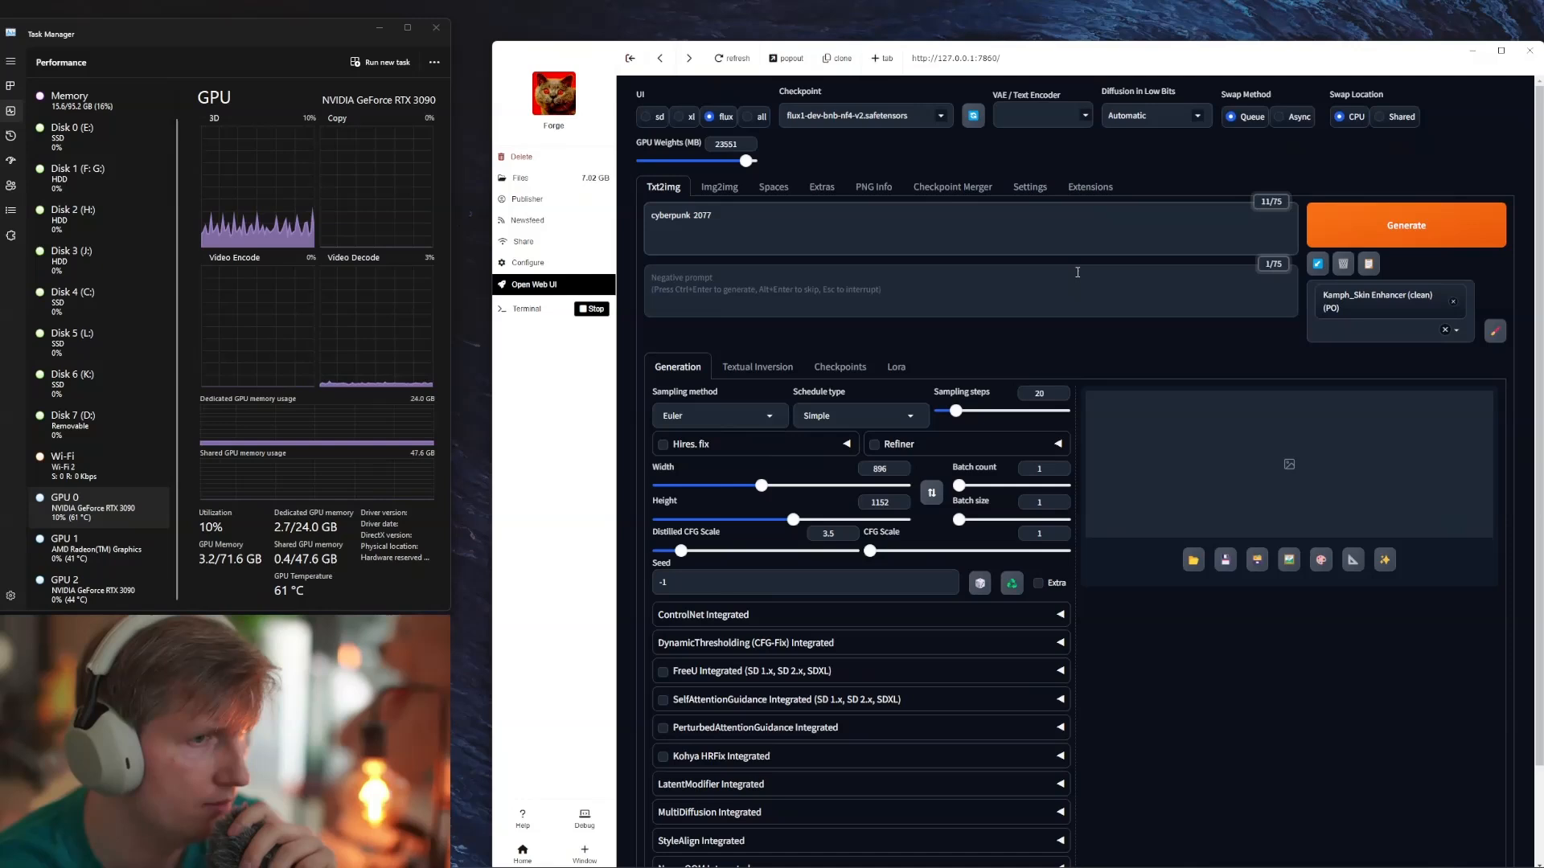
left_click(1440, 223)
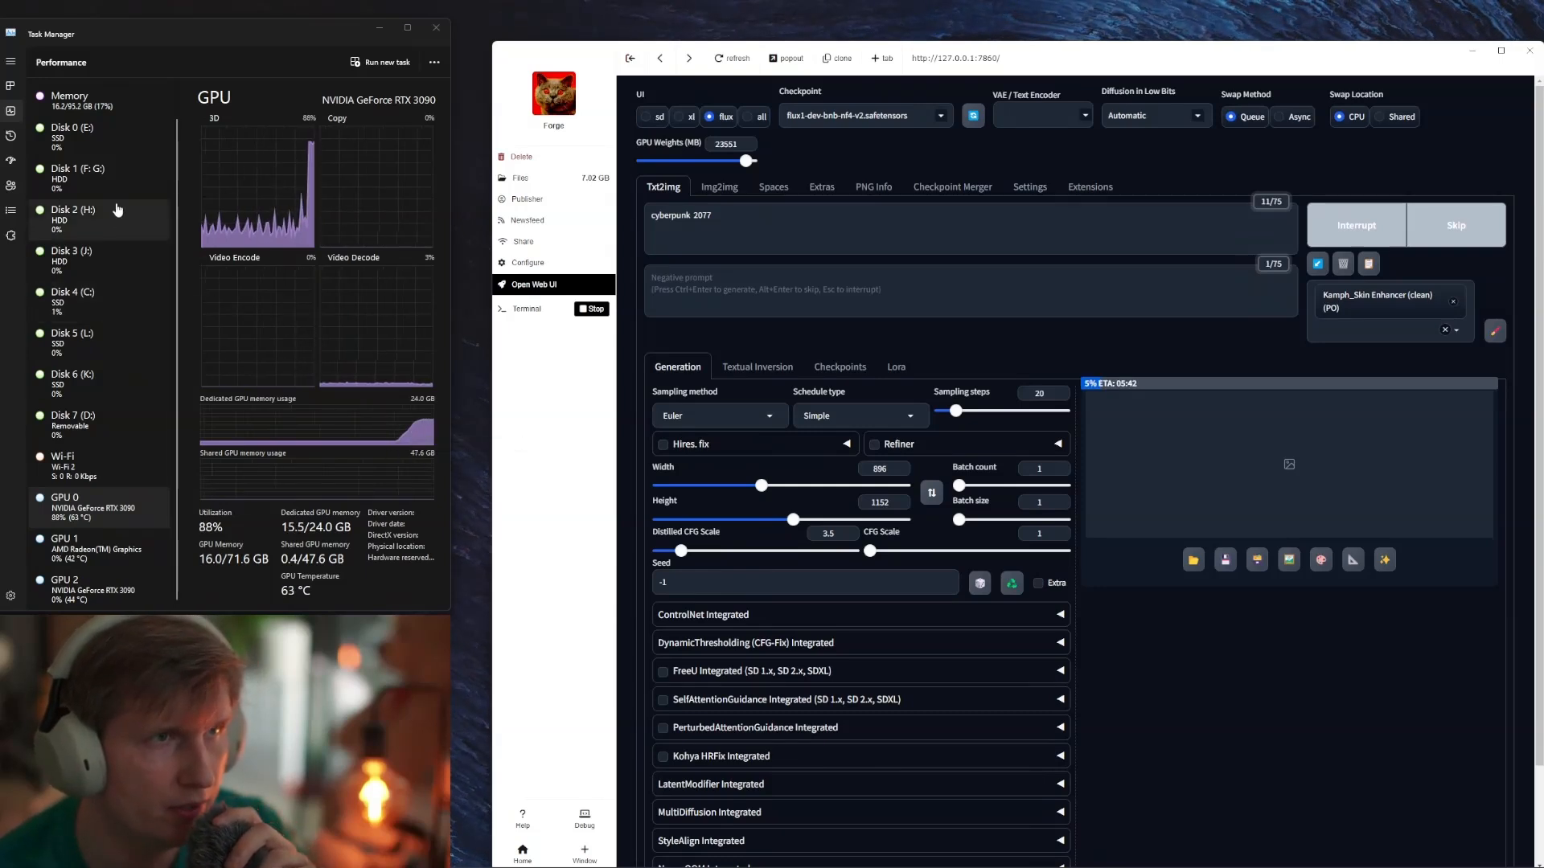
Step: Check the generation progress in Forge's terminal and view the finished image at full size
scroll(119, 216, "up", 1)
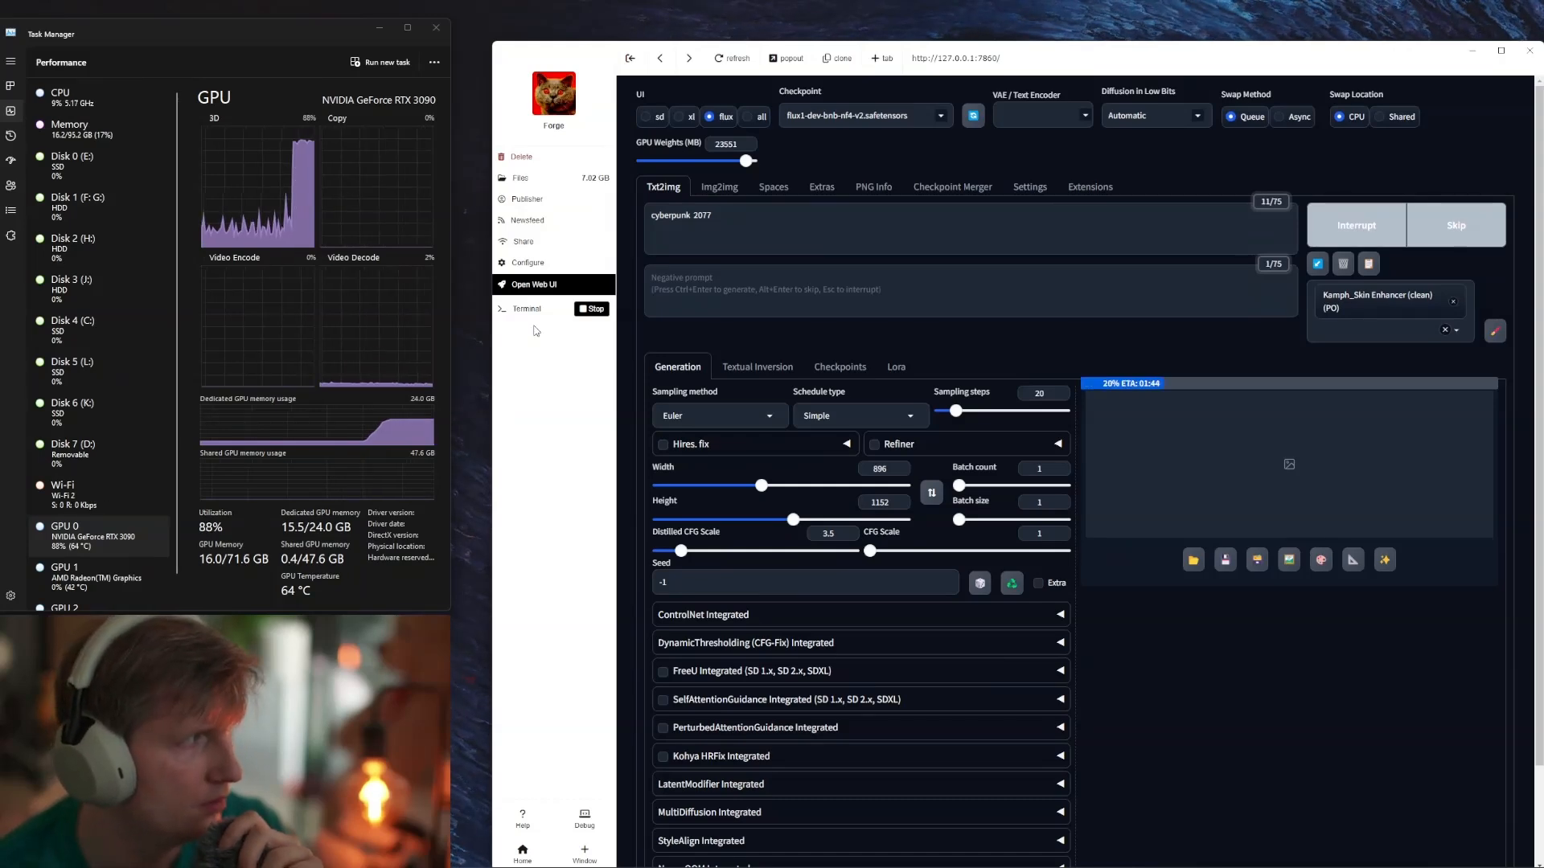
left_click(529, 311)
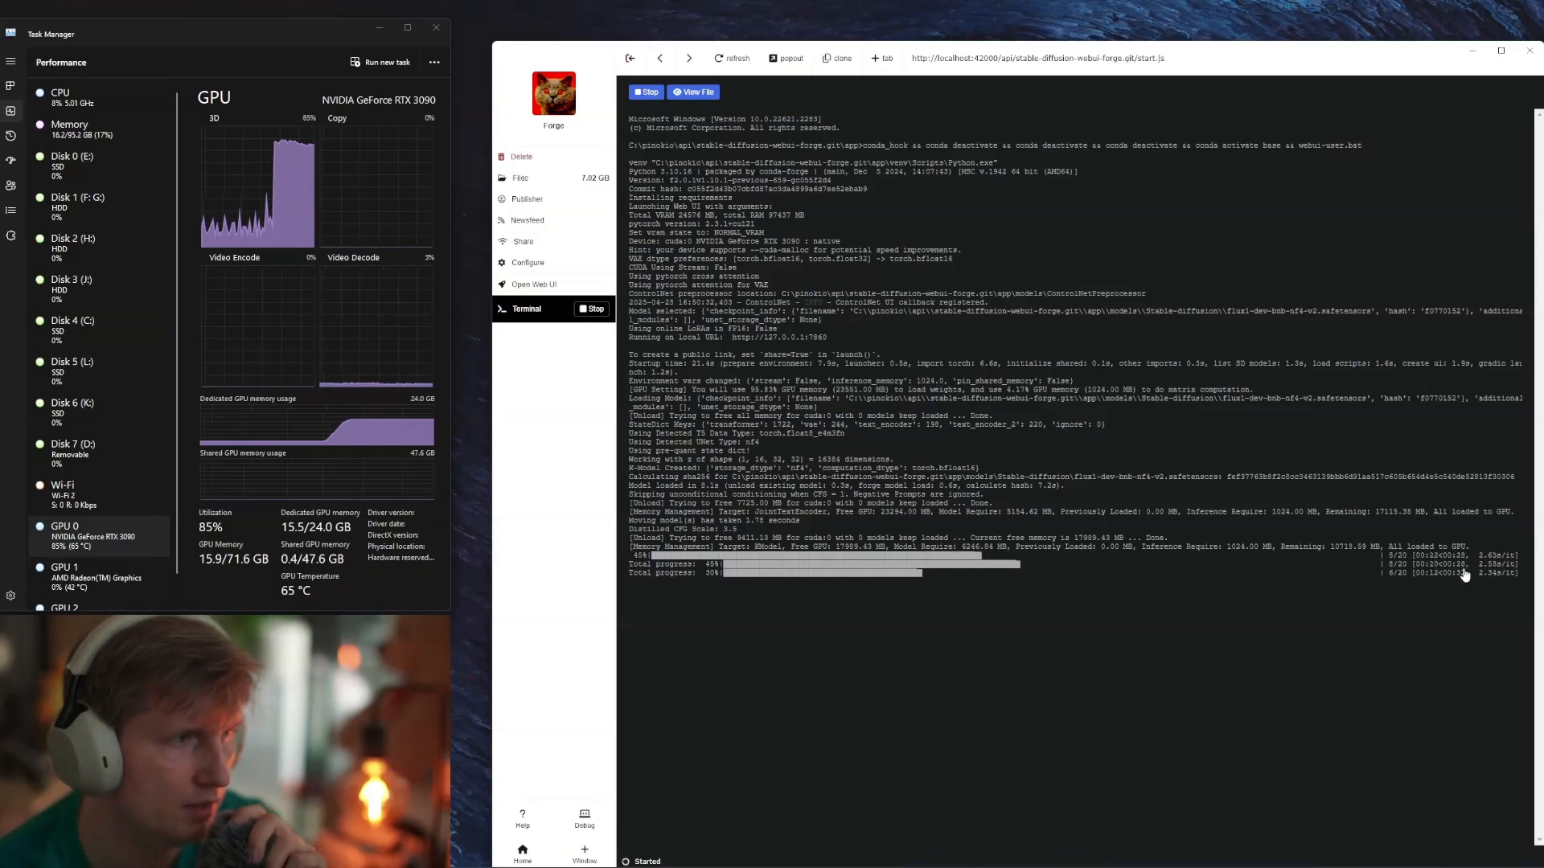
left_click(553, 288)
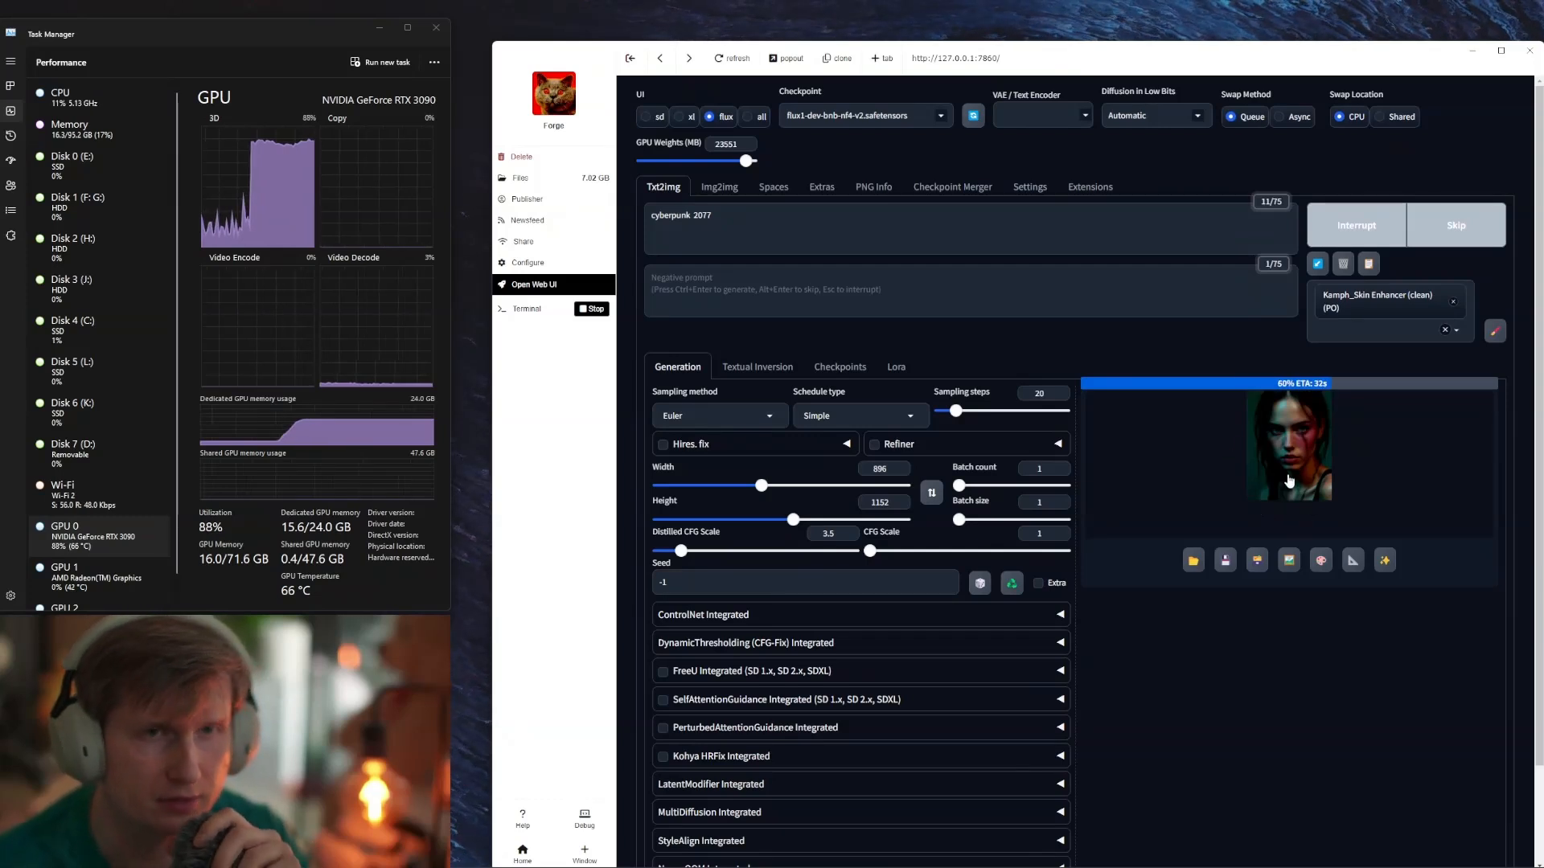
left_click(820, 121)
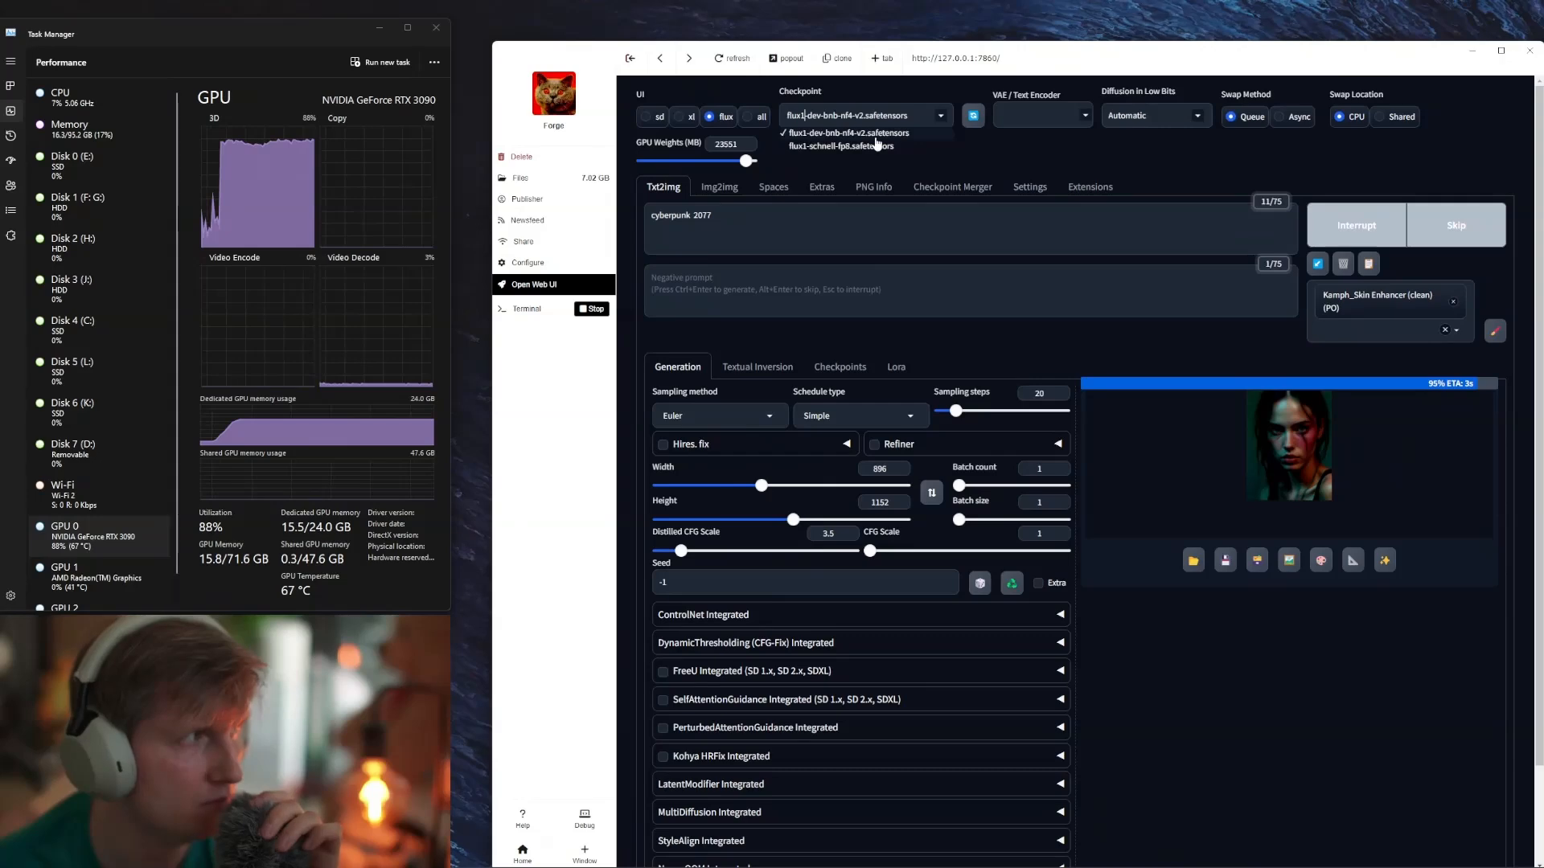
left_click(1111, 166)
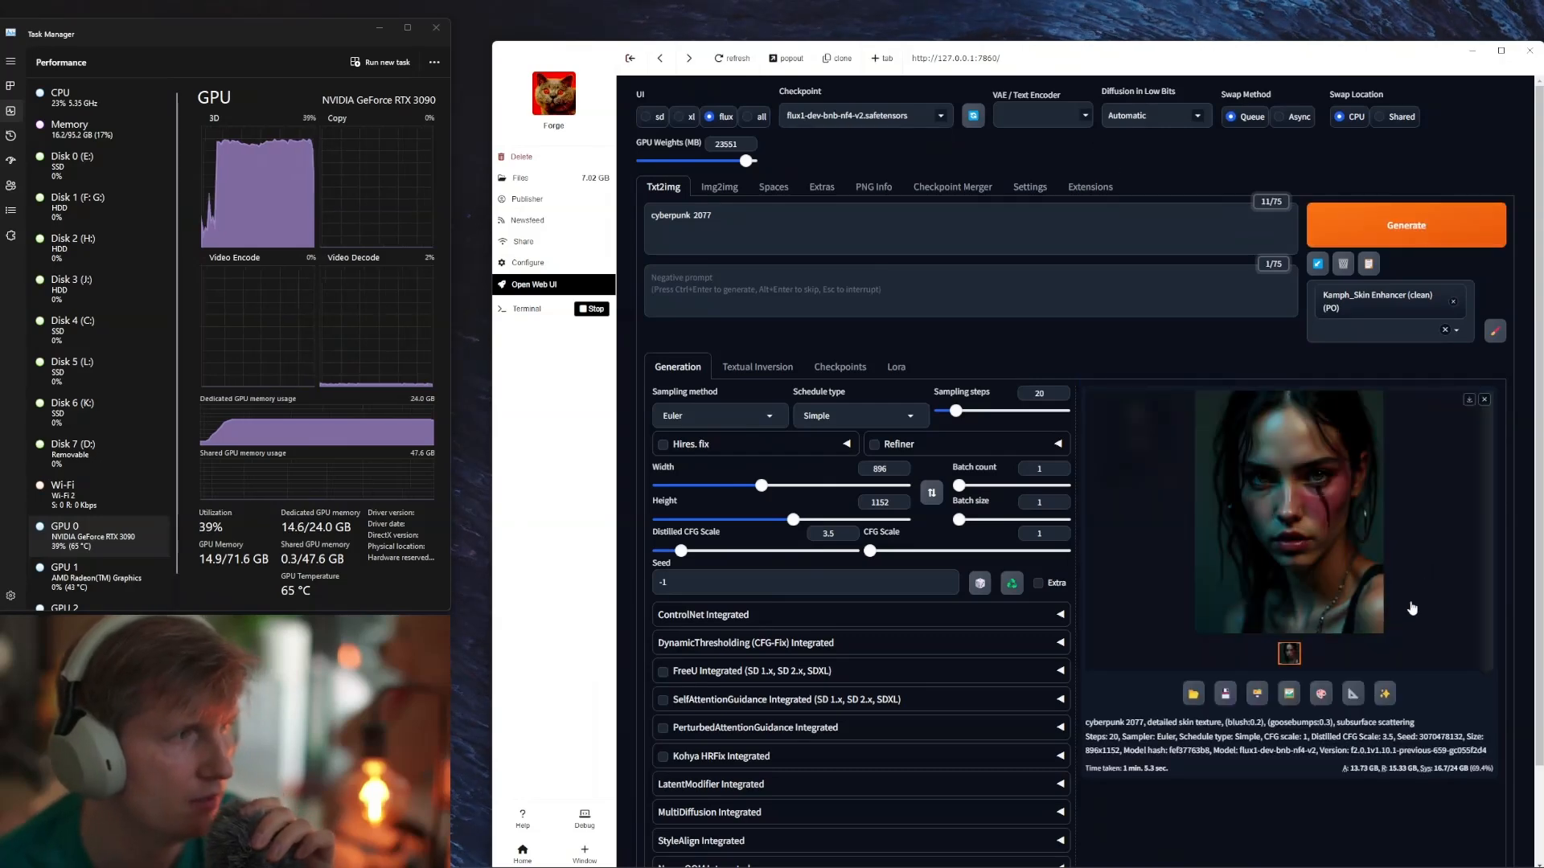
left_click(1243, 493)
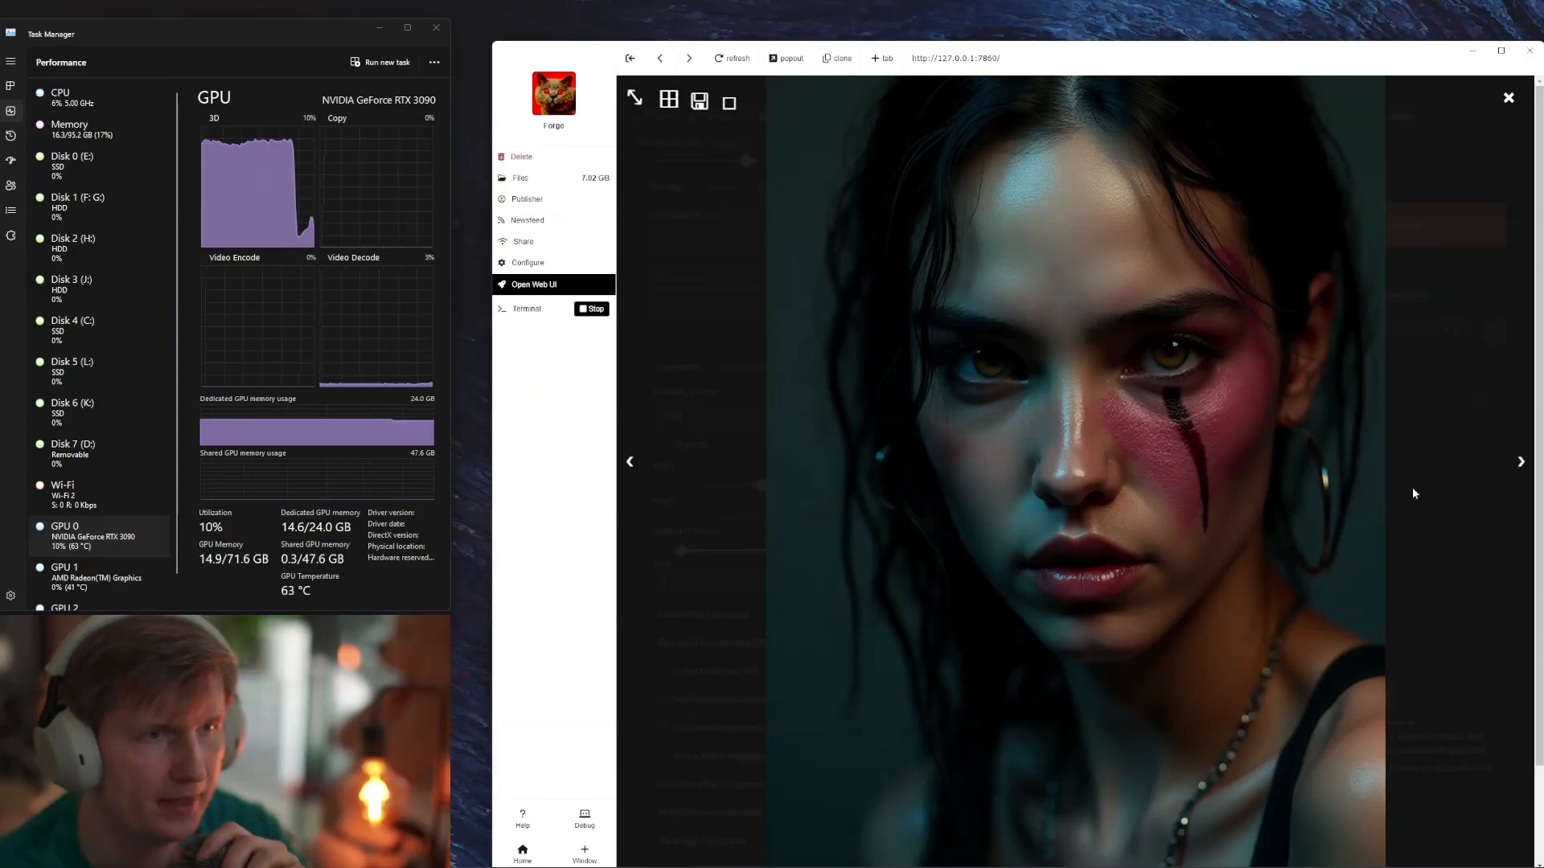
left_click(1448, 402)
Step: Extend the prompt to read "cyberpunk 2077, city scape, cars"
left_click(839, 215)
type(", city")
type("s")
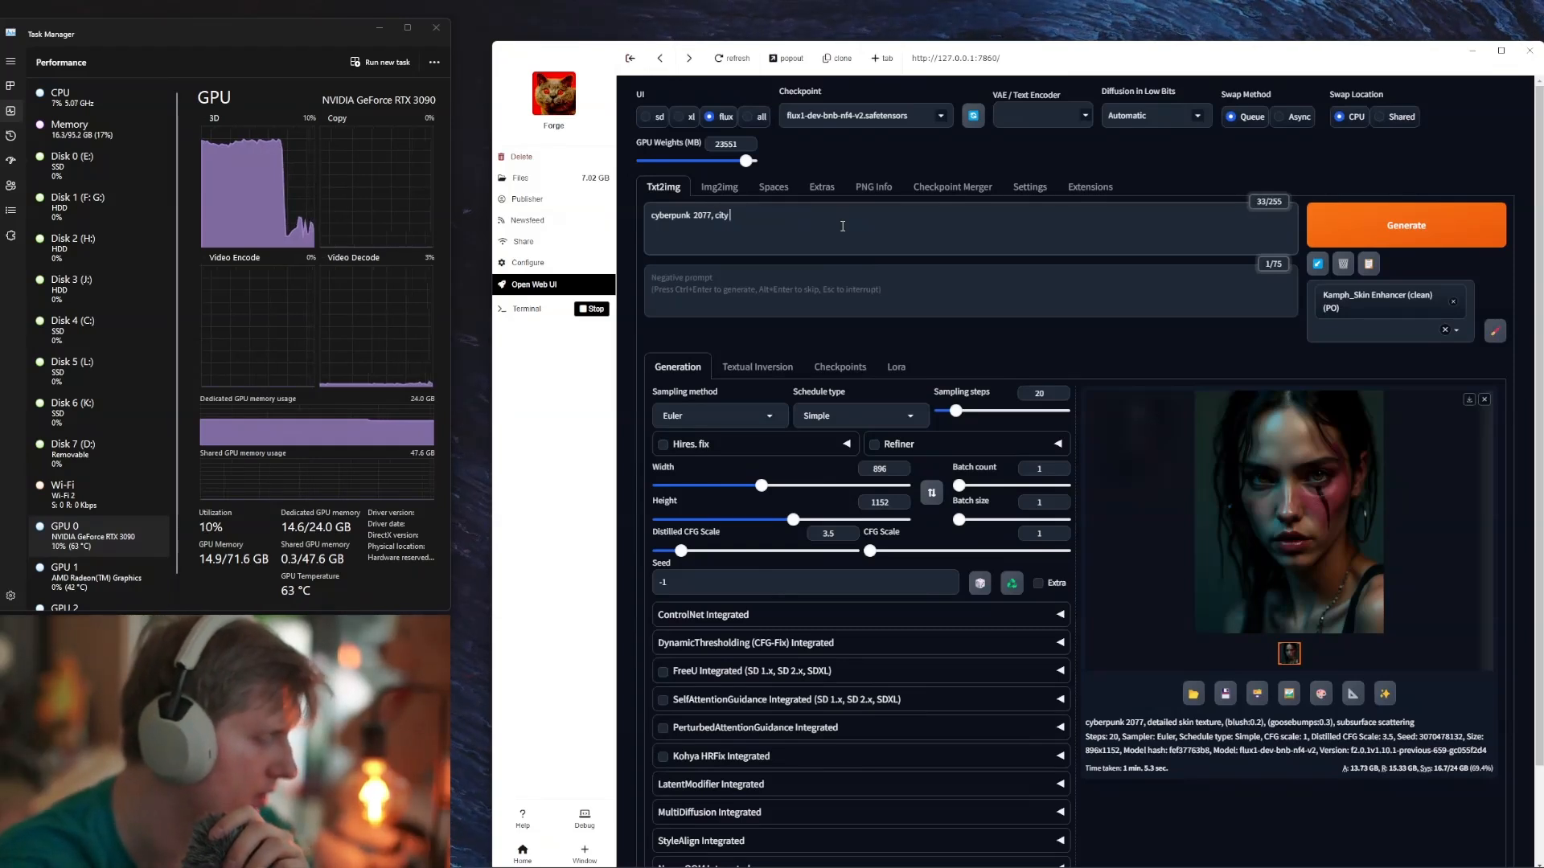
type("cape")
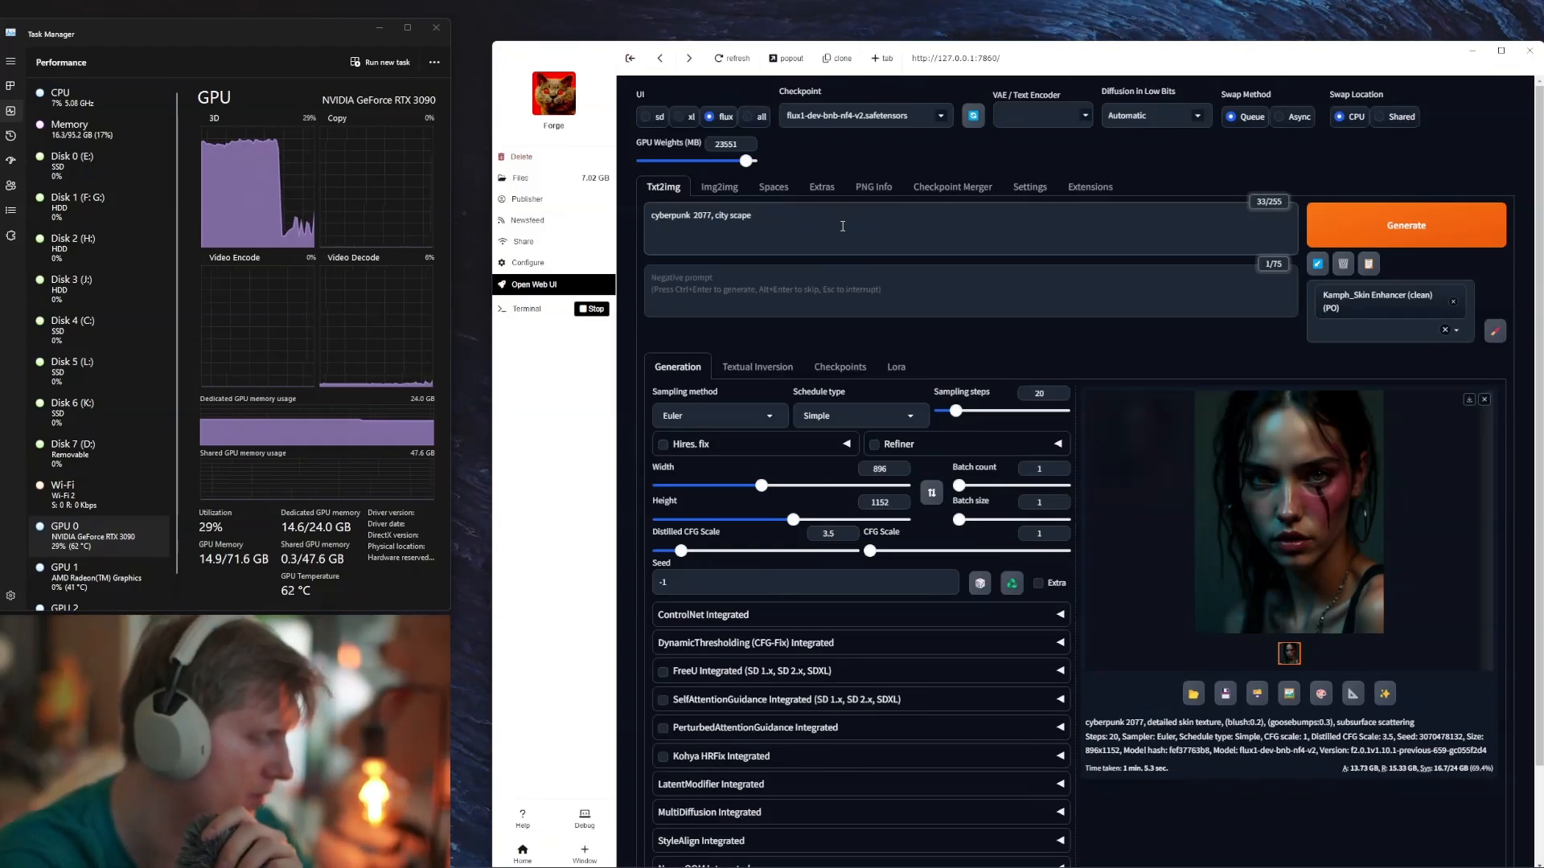
type(", cars")
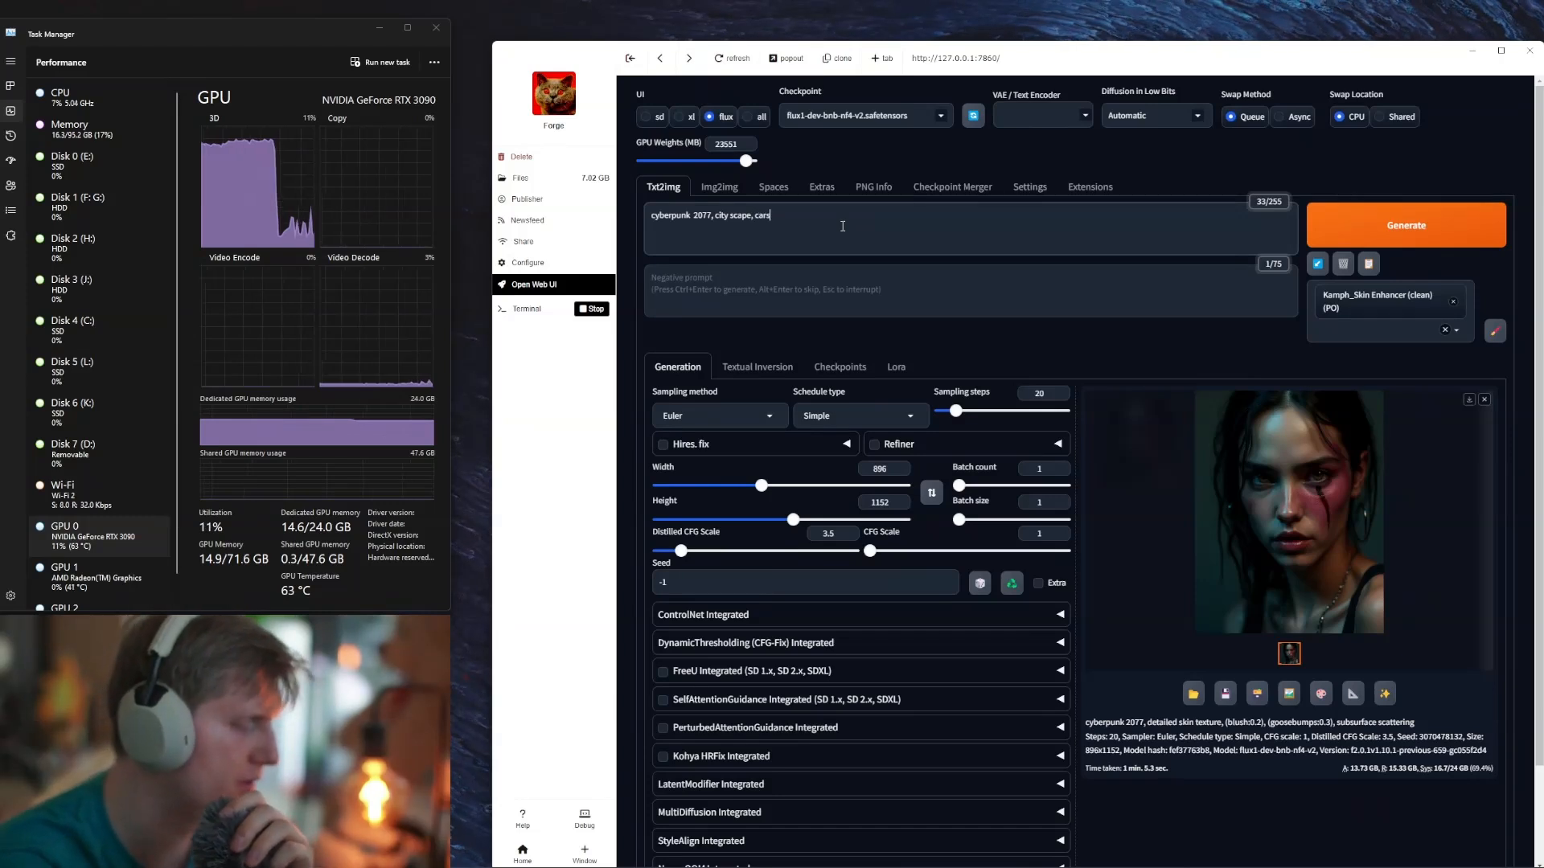
type(",")
key("BackSpace")
key("BackSpace")
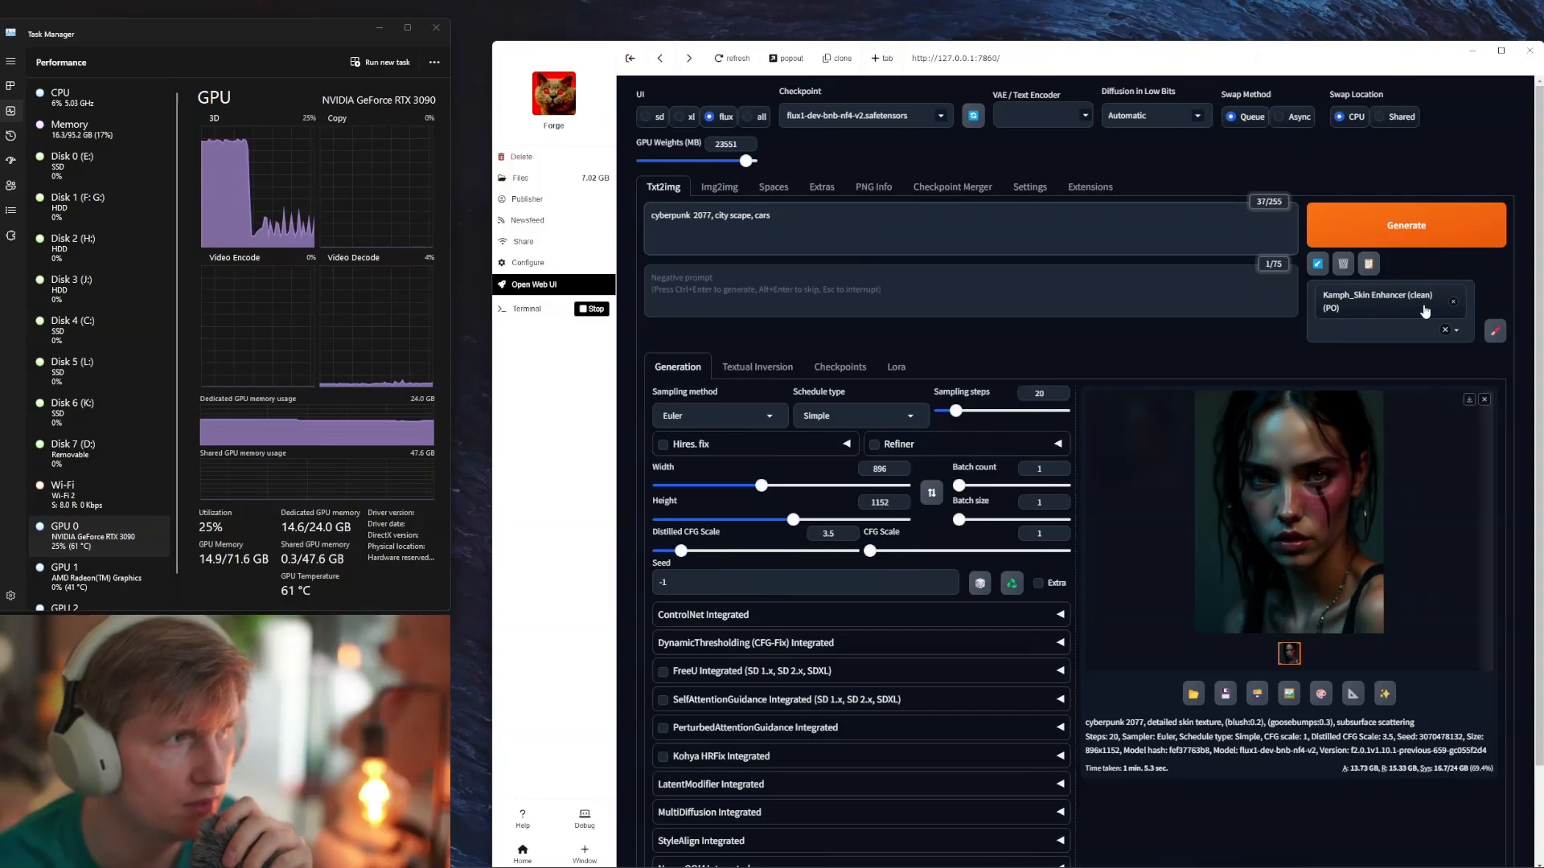
Step: Remove the skin enhancer style and generate a new image from the city scape prompt
left_click(1454, 301)
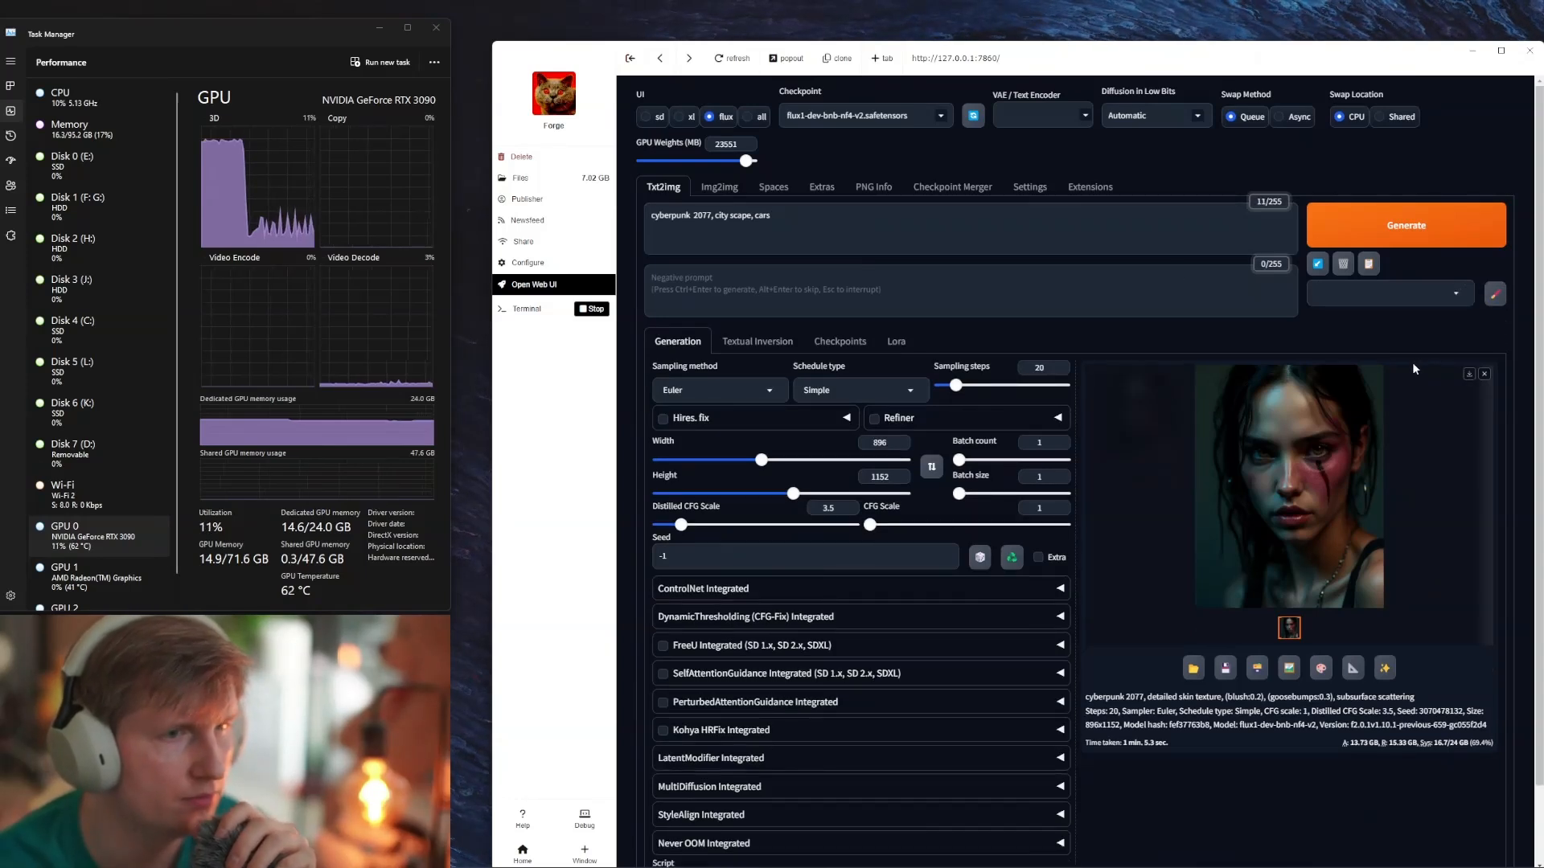
left_click(1455, 228)
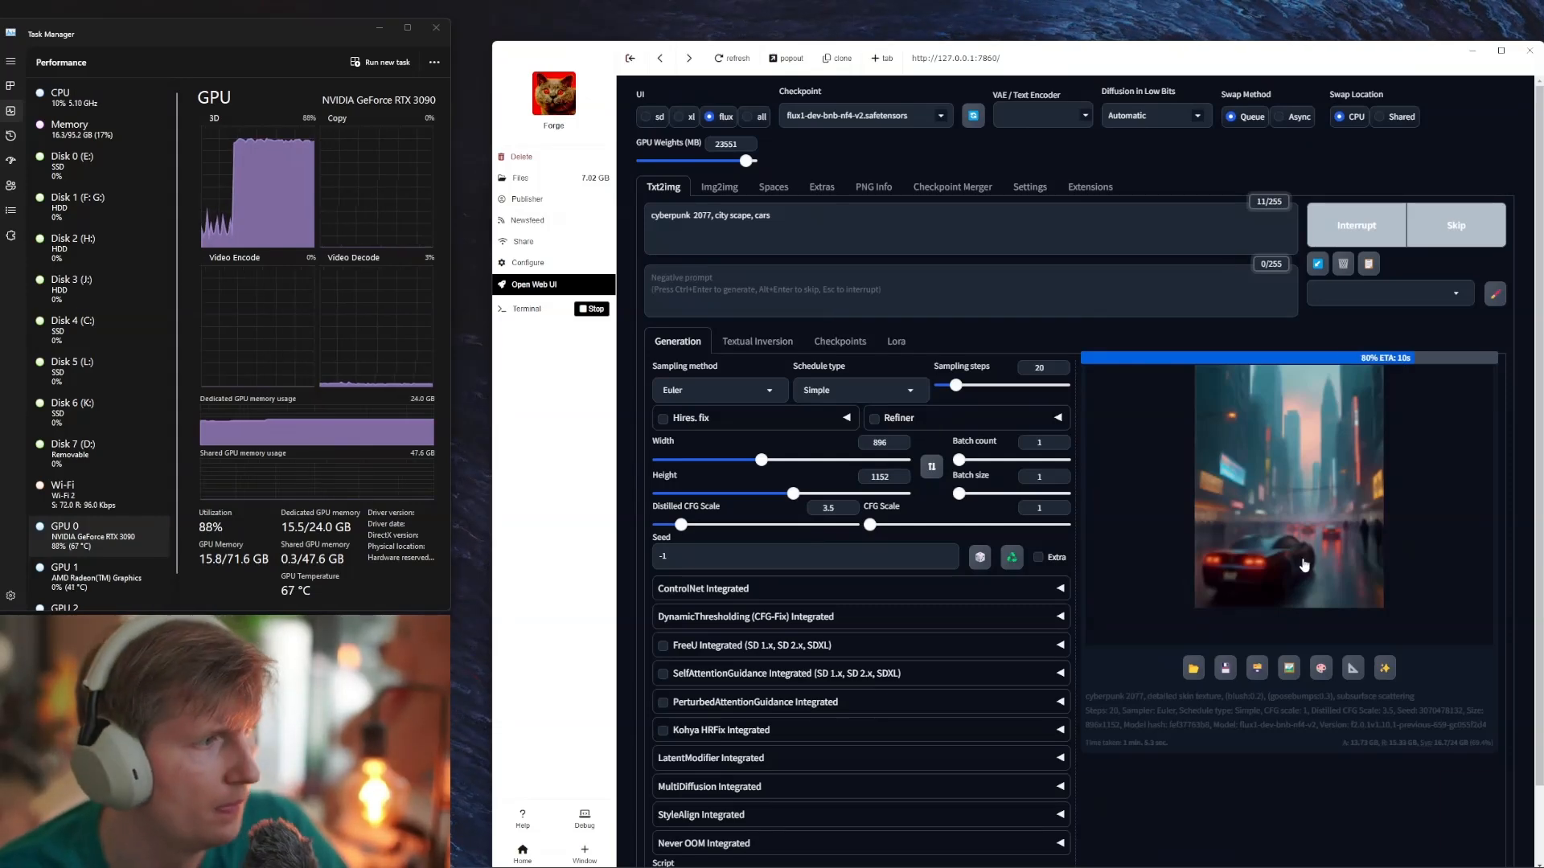
Step: View the generated city scape image at full size, both during generation and once finished
left_click(1287, 500)
left_click(1509, 338)
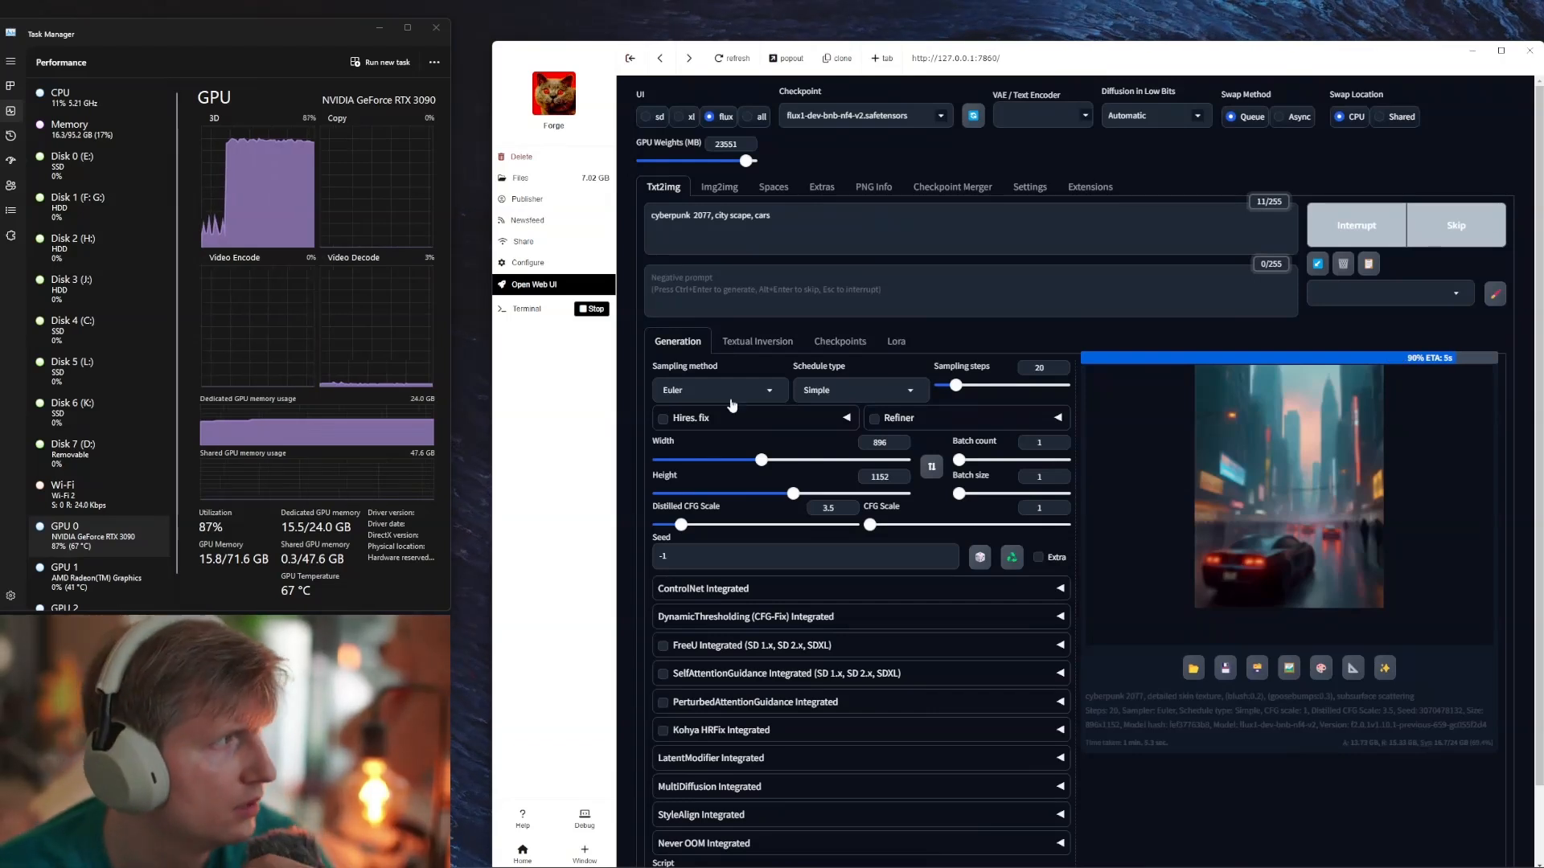
left_click(1257, 611)
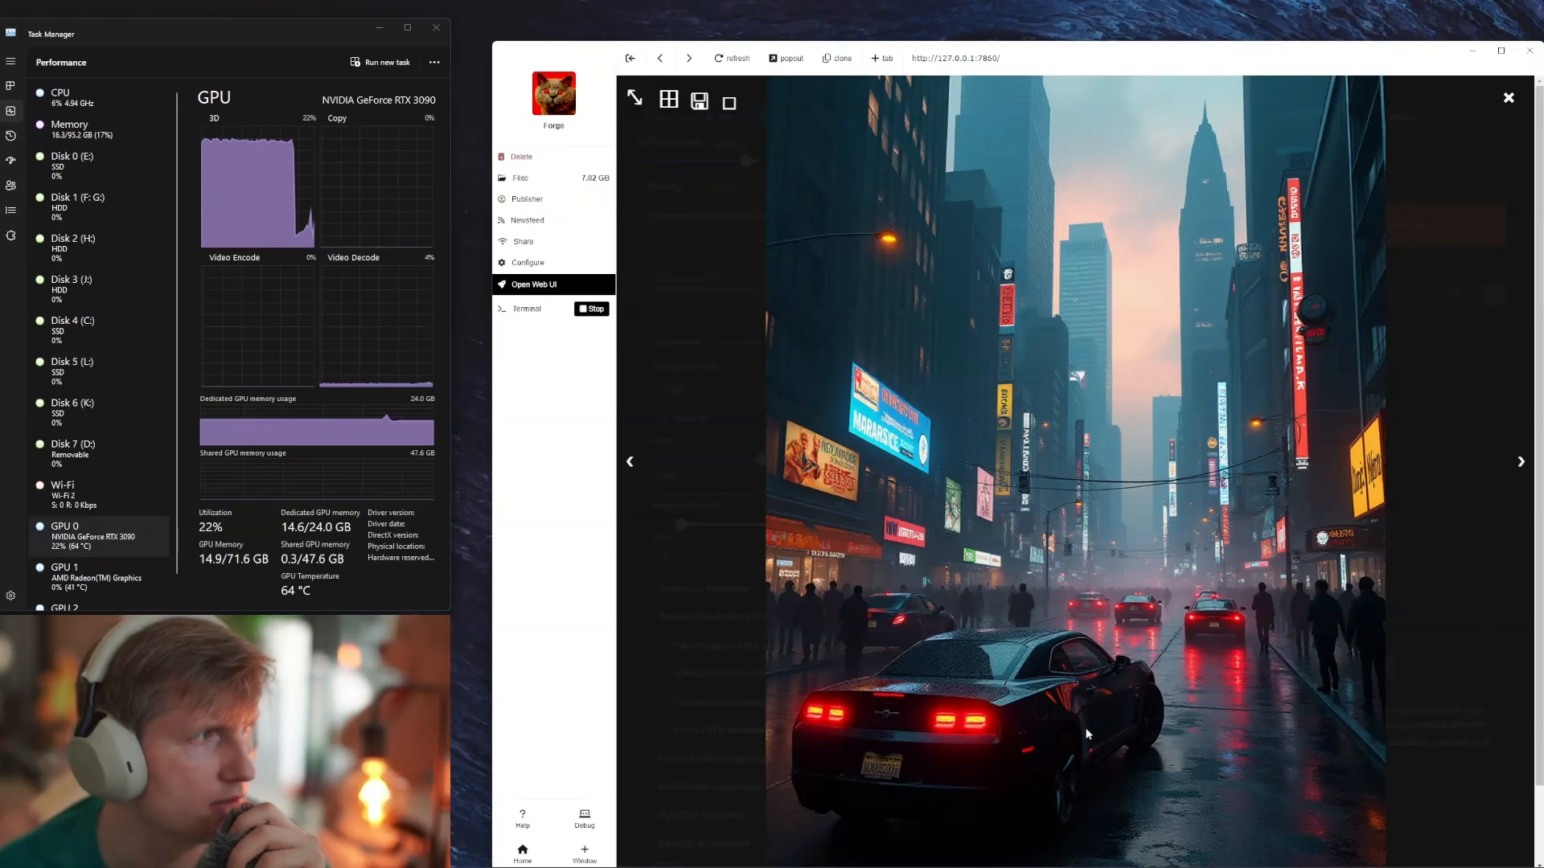
left_click(1461, 571)
Step: Add "cat on a scateboard" to the end of the city scape prompt
left_click(844, 235)
type(", cars, cat on a scateboard")
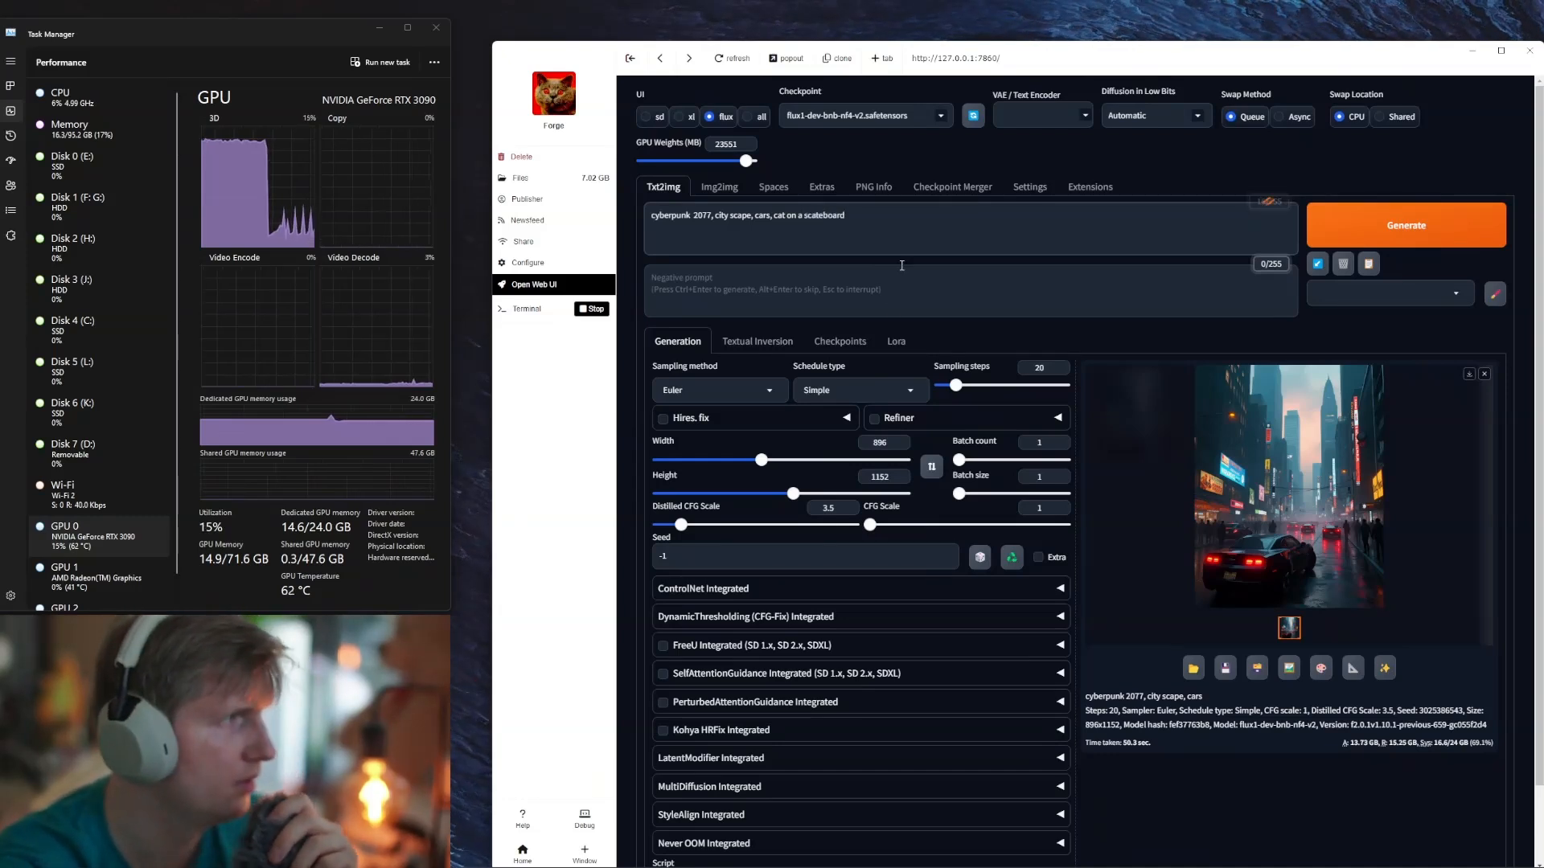
key("Tab")
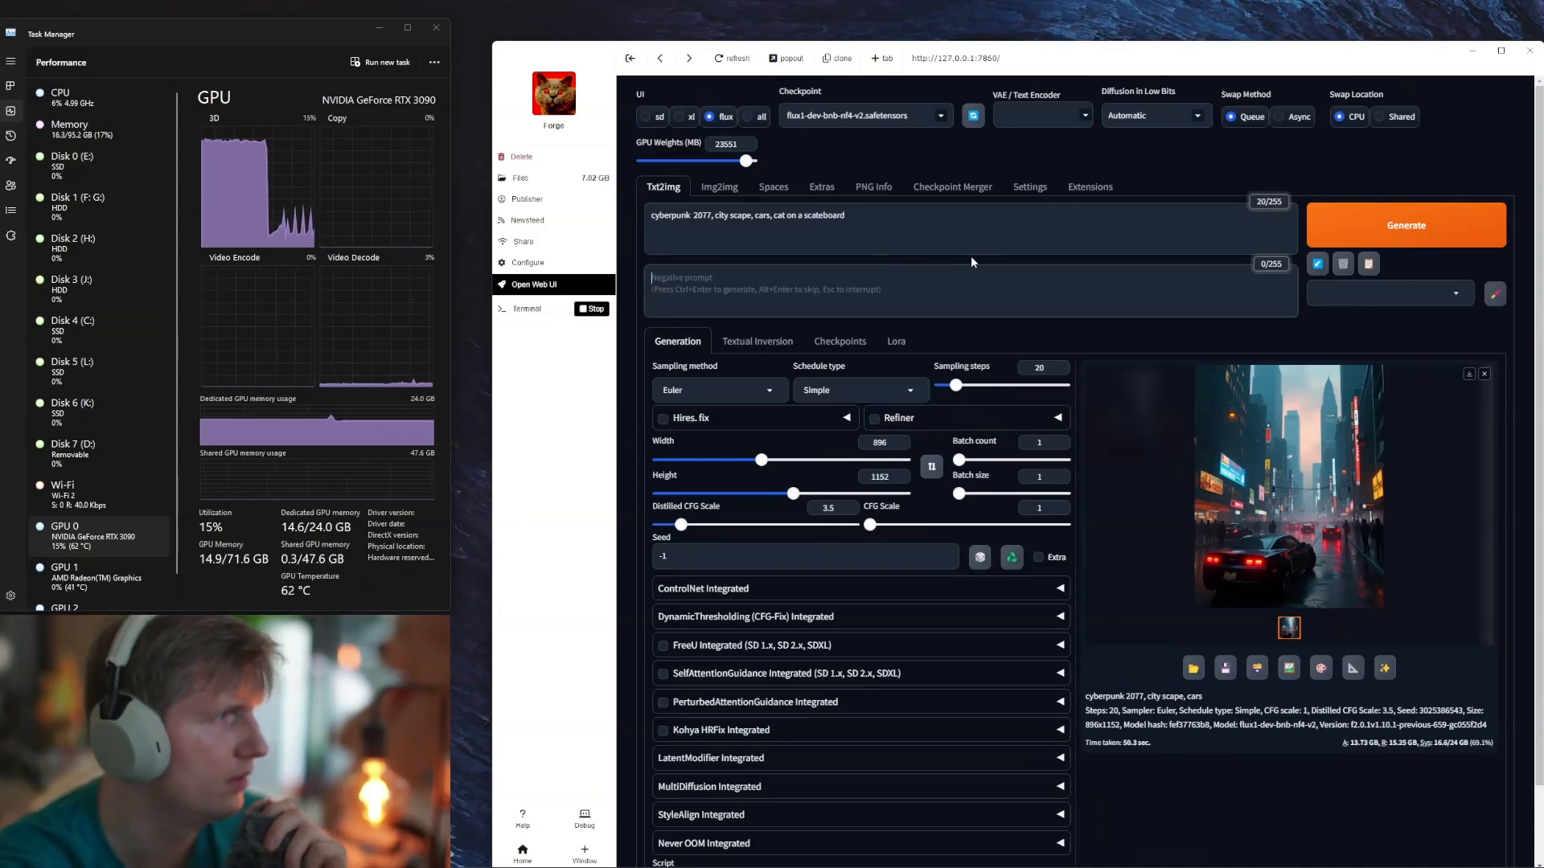
Step: Generate an image from the prompt with the cat on a skateboard and view it at full size
left_click(1448, 233)
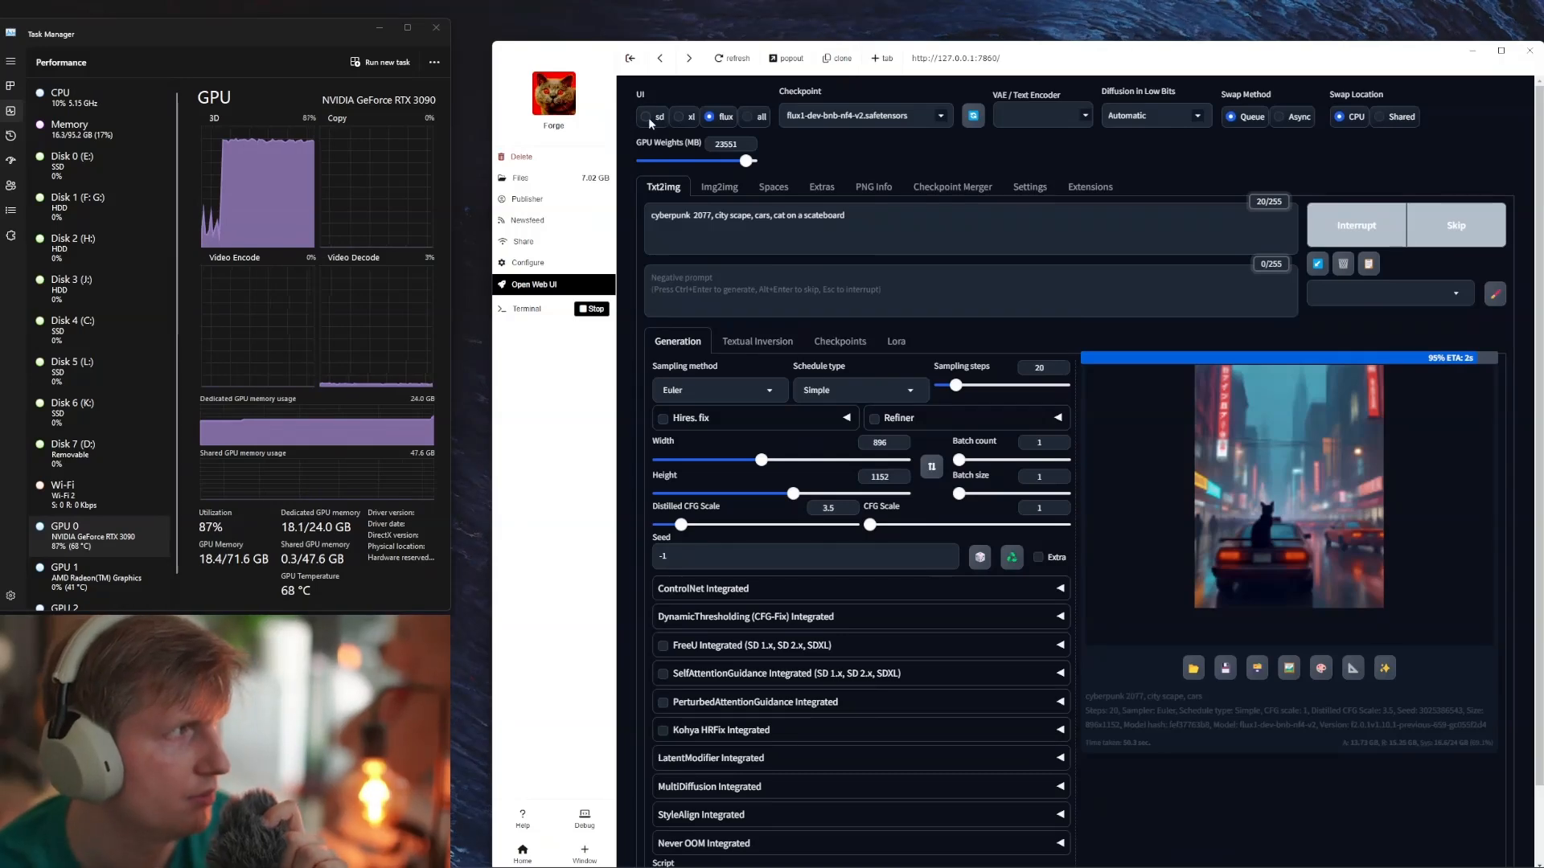
left_click(1254, 507)
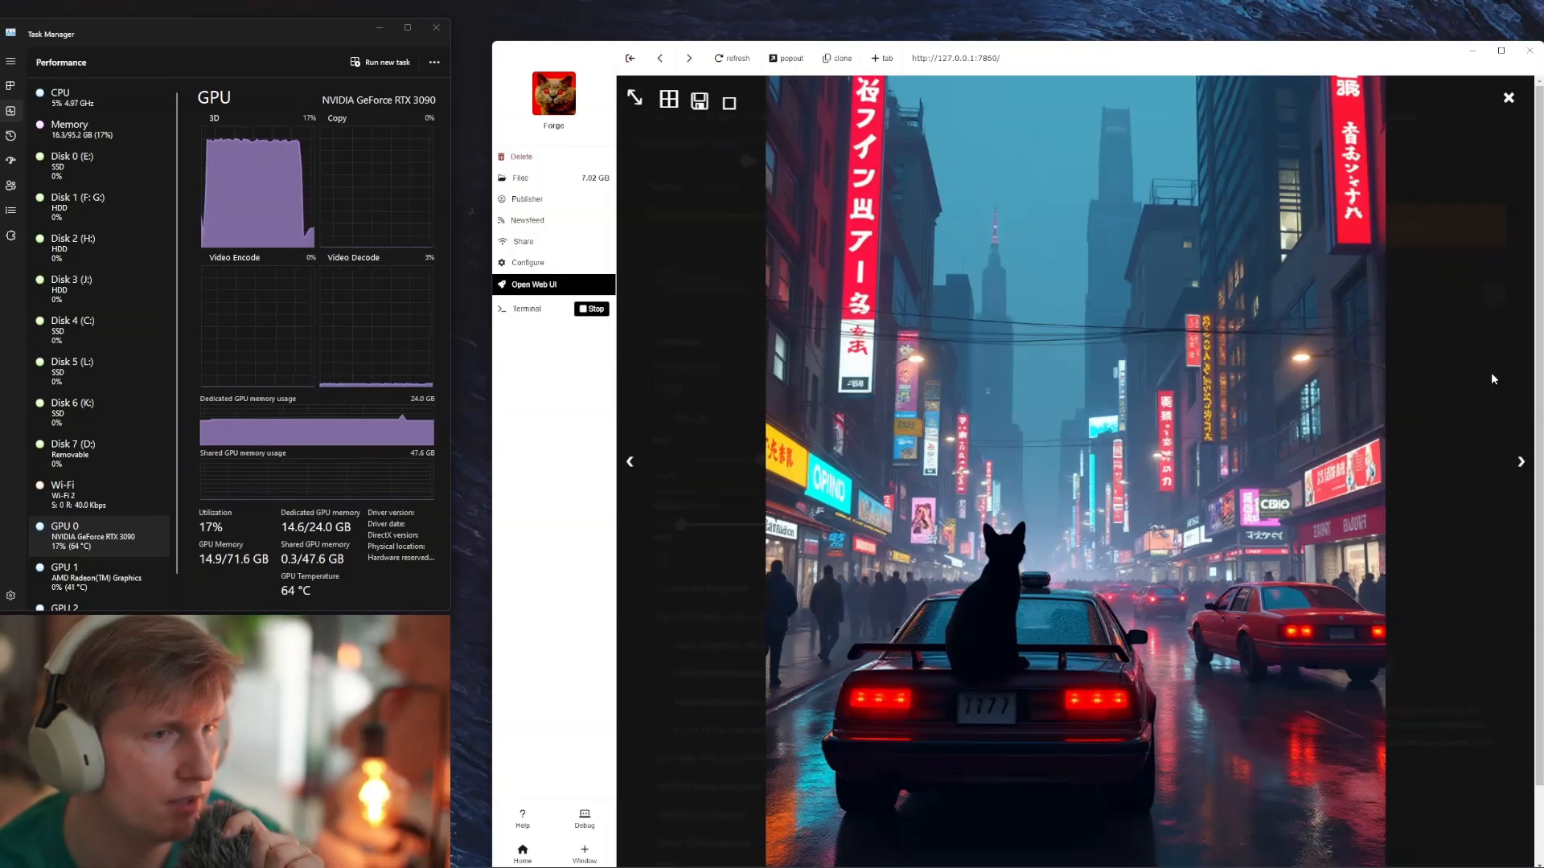
left_click(1484, 328)
Step: Review the available sampling methods and generation options, and view the generated cat image at full size again
left_click(734, 393)
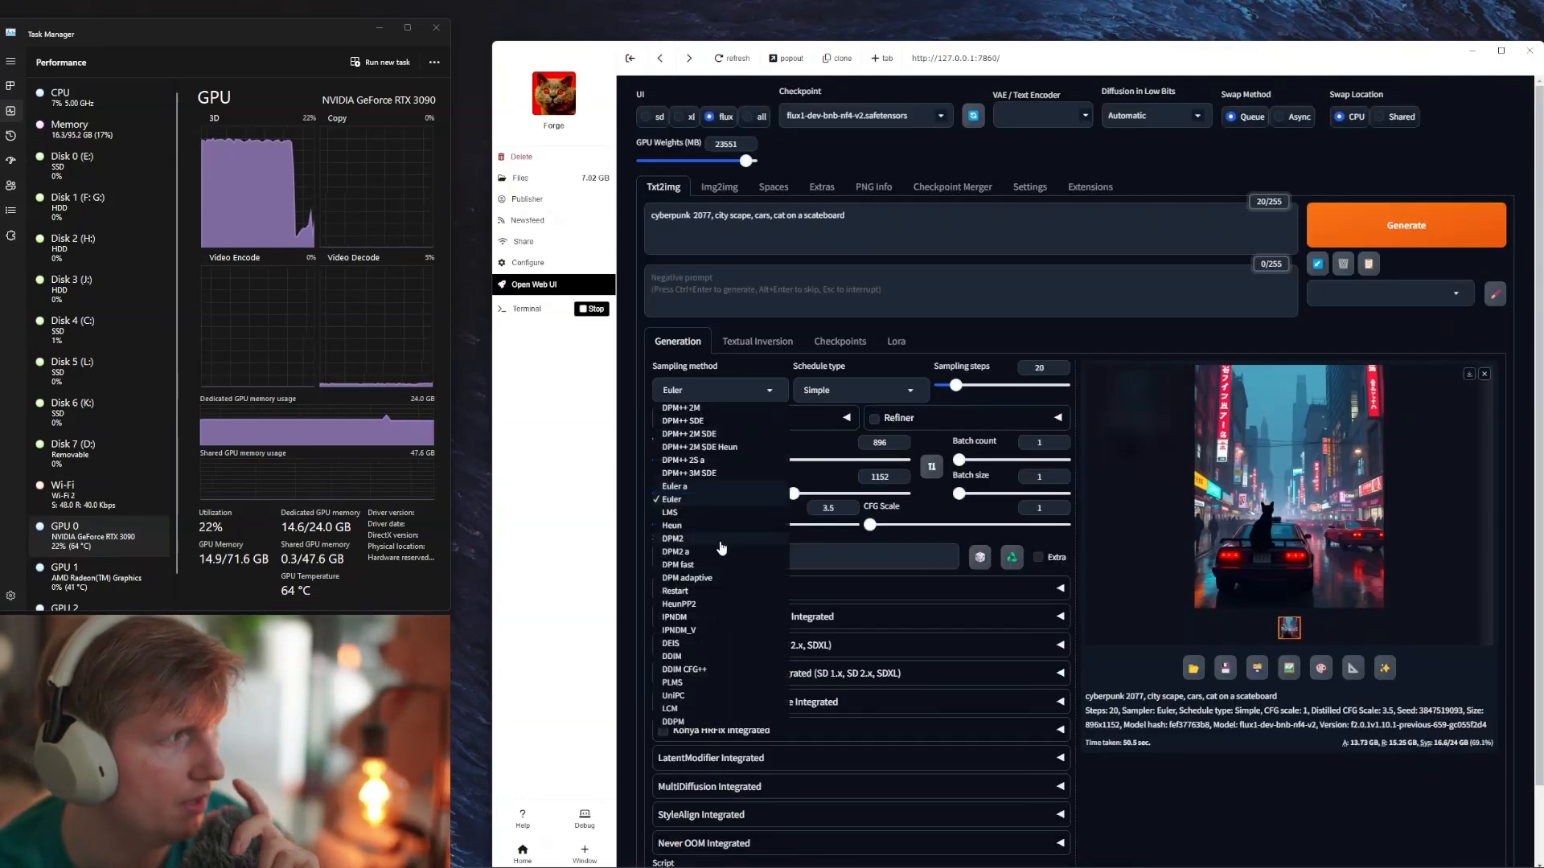
left_click(772, 392)
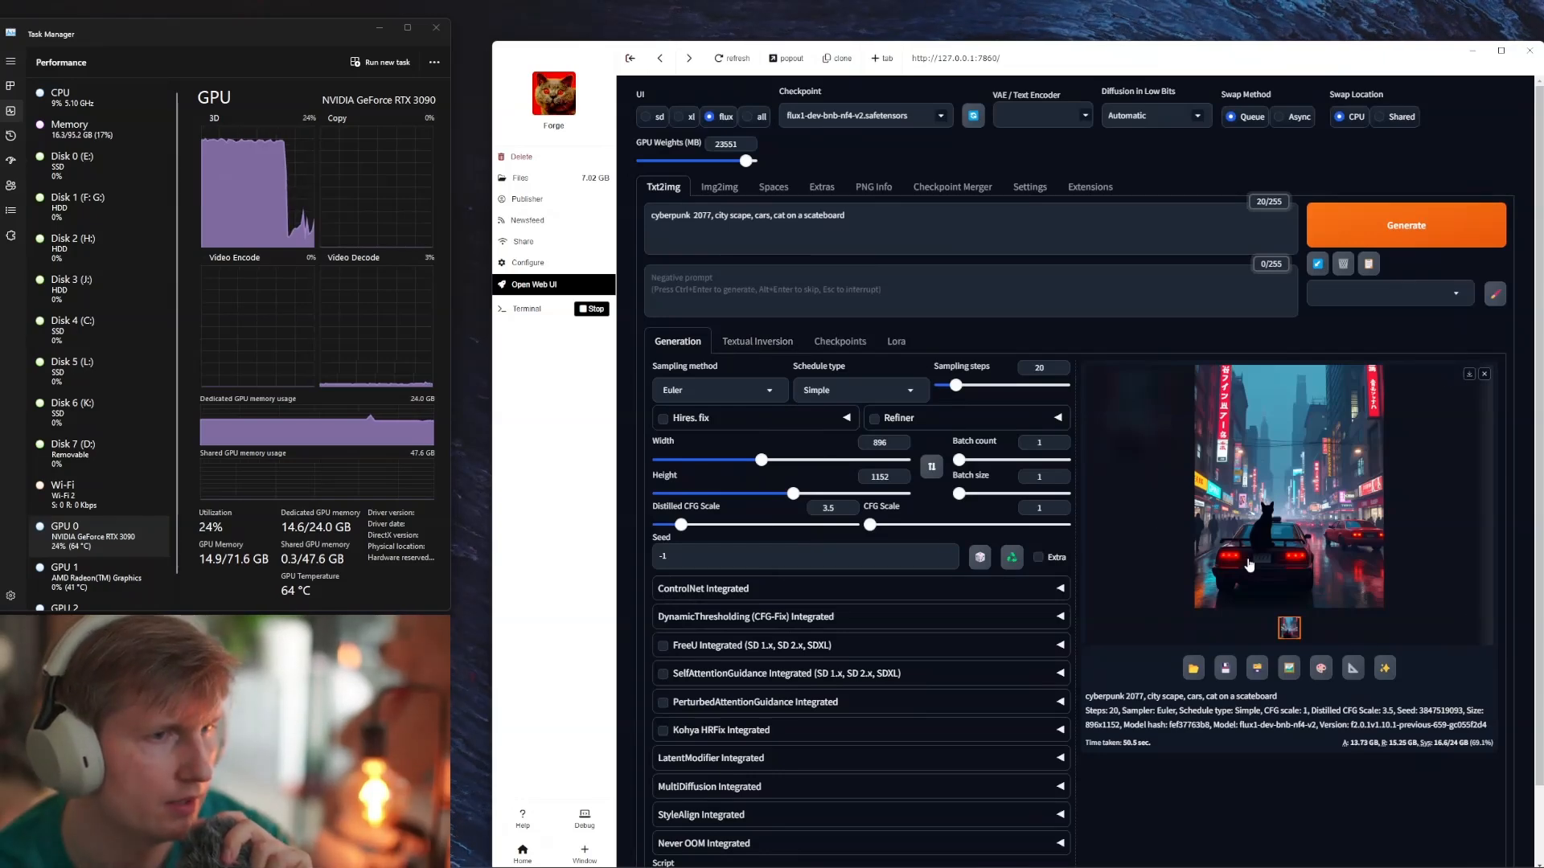
scroll(915, 630, "down", 1)
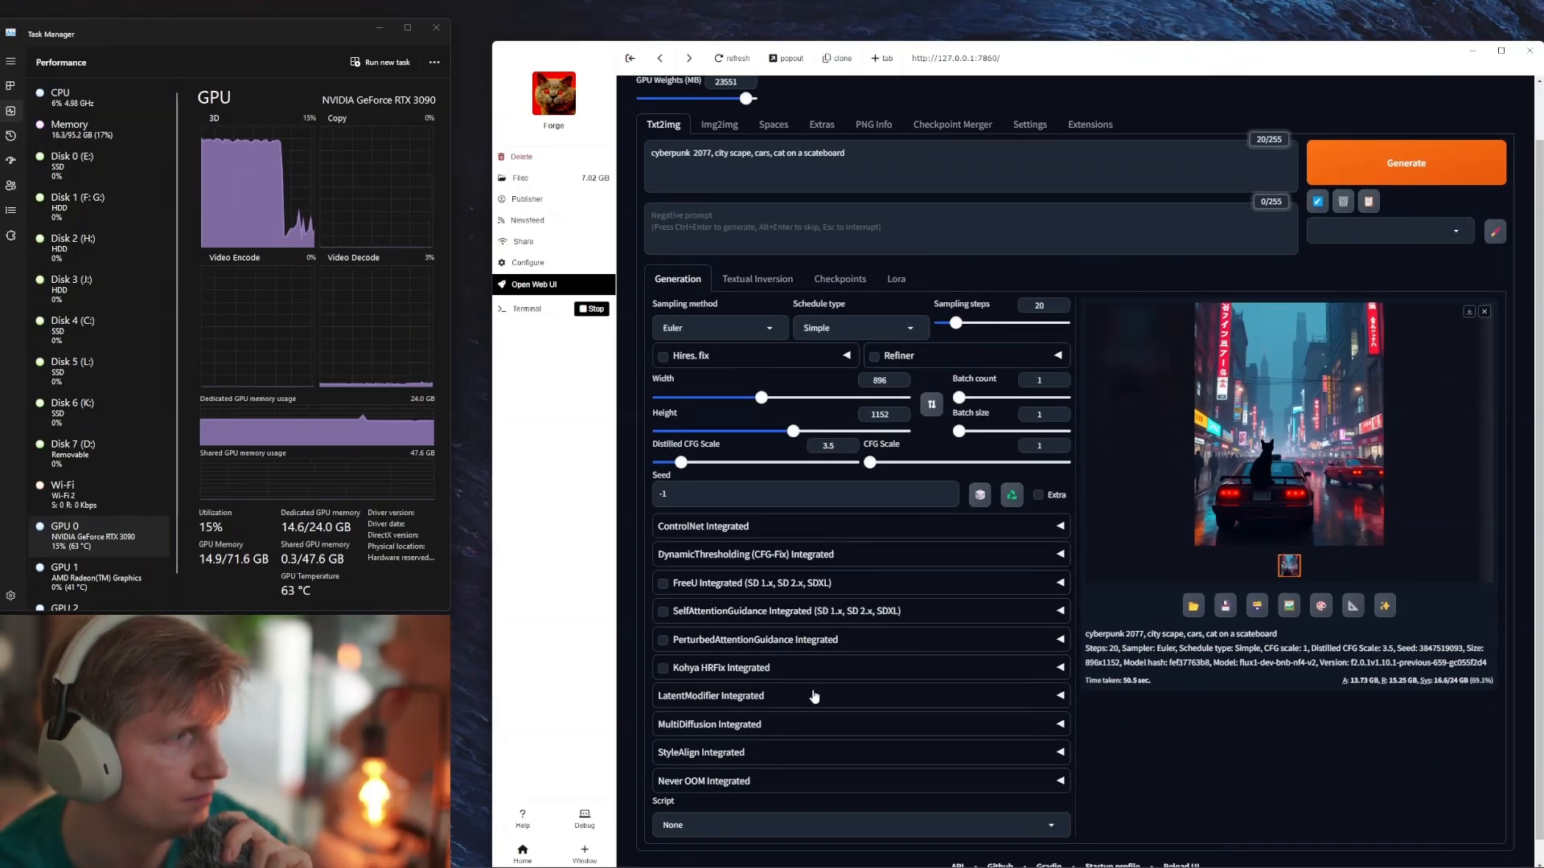
scroll(732, 643, "up", 1)
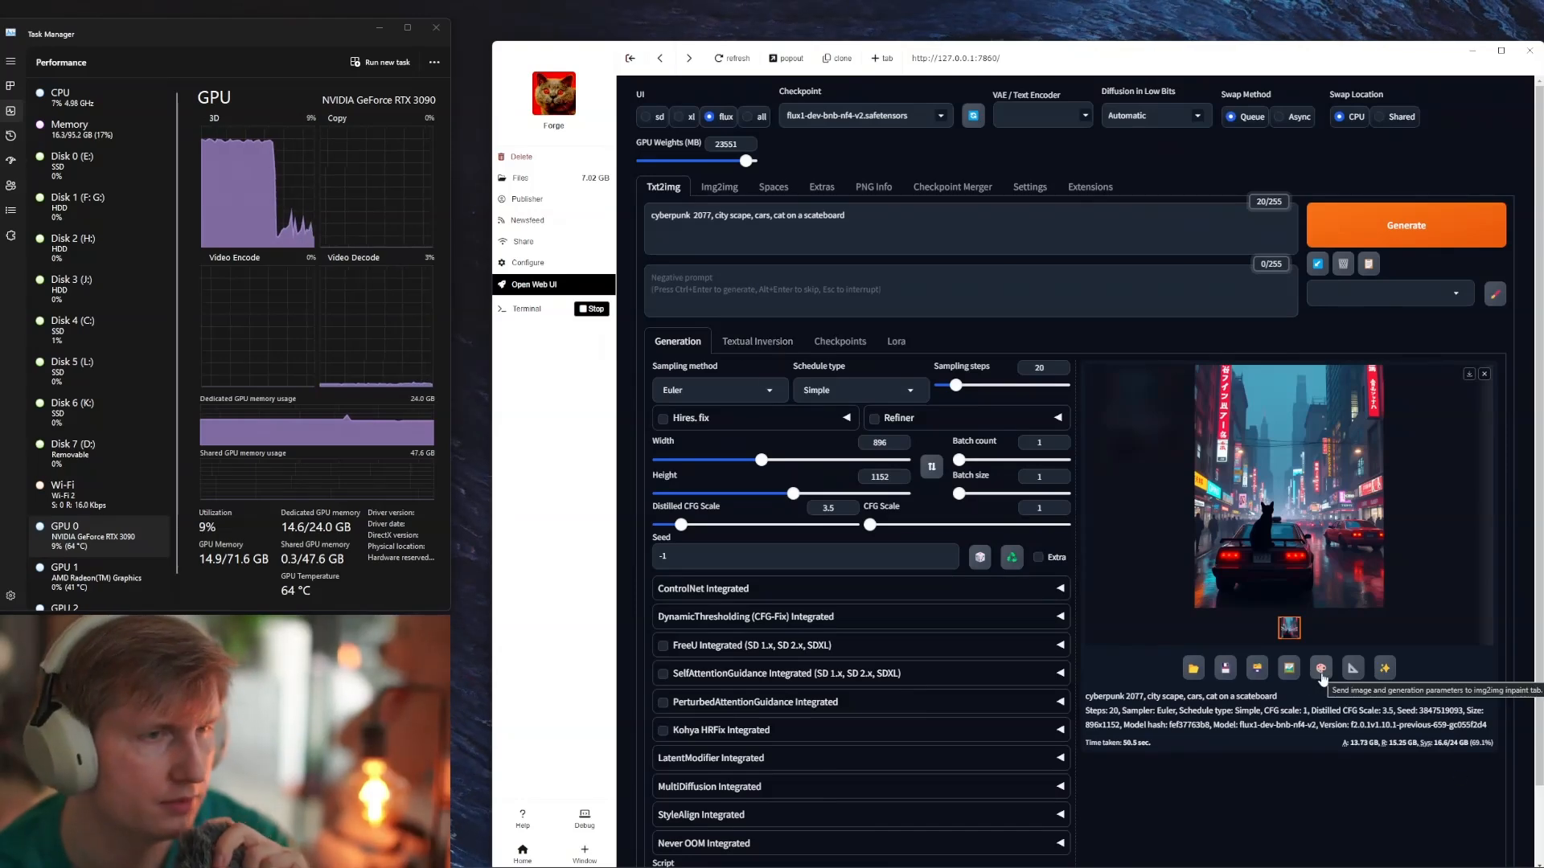
left_click(1321, 444)
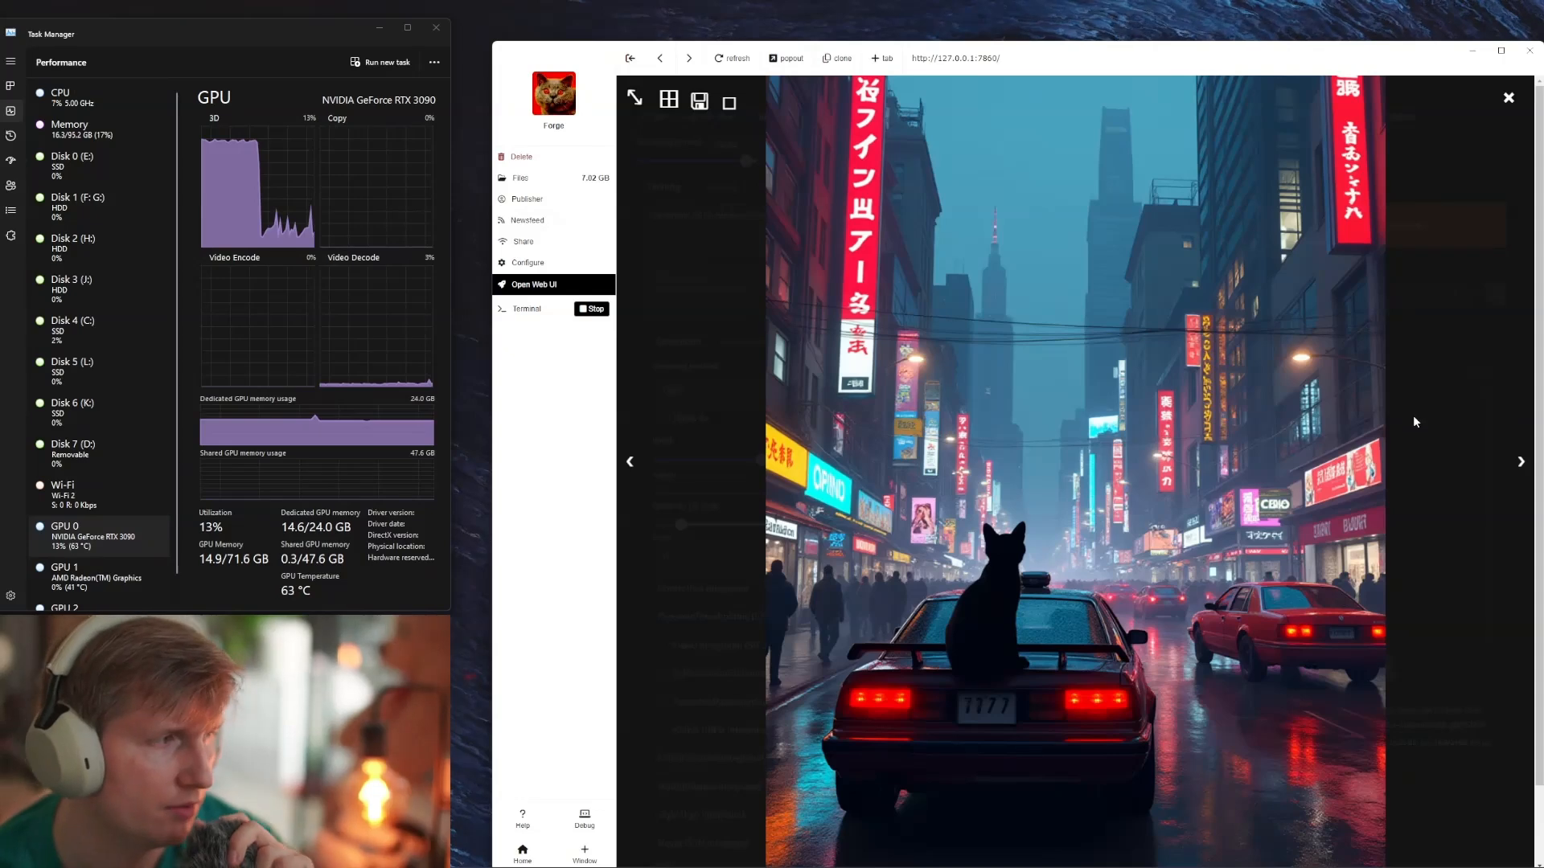
left_click(1475, 398)
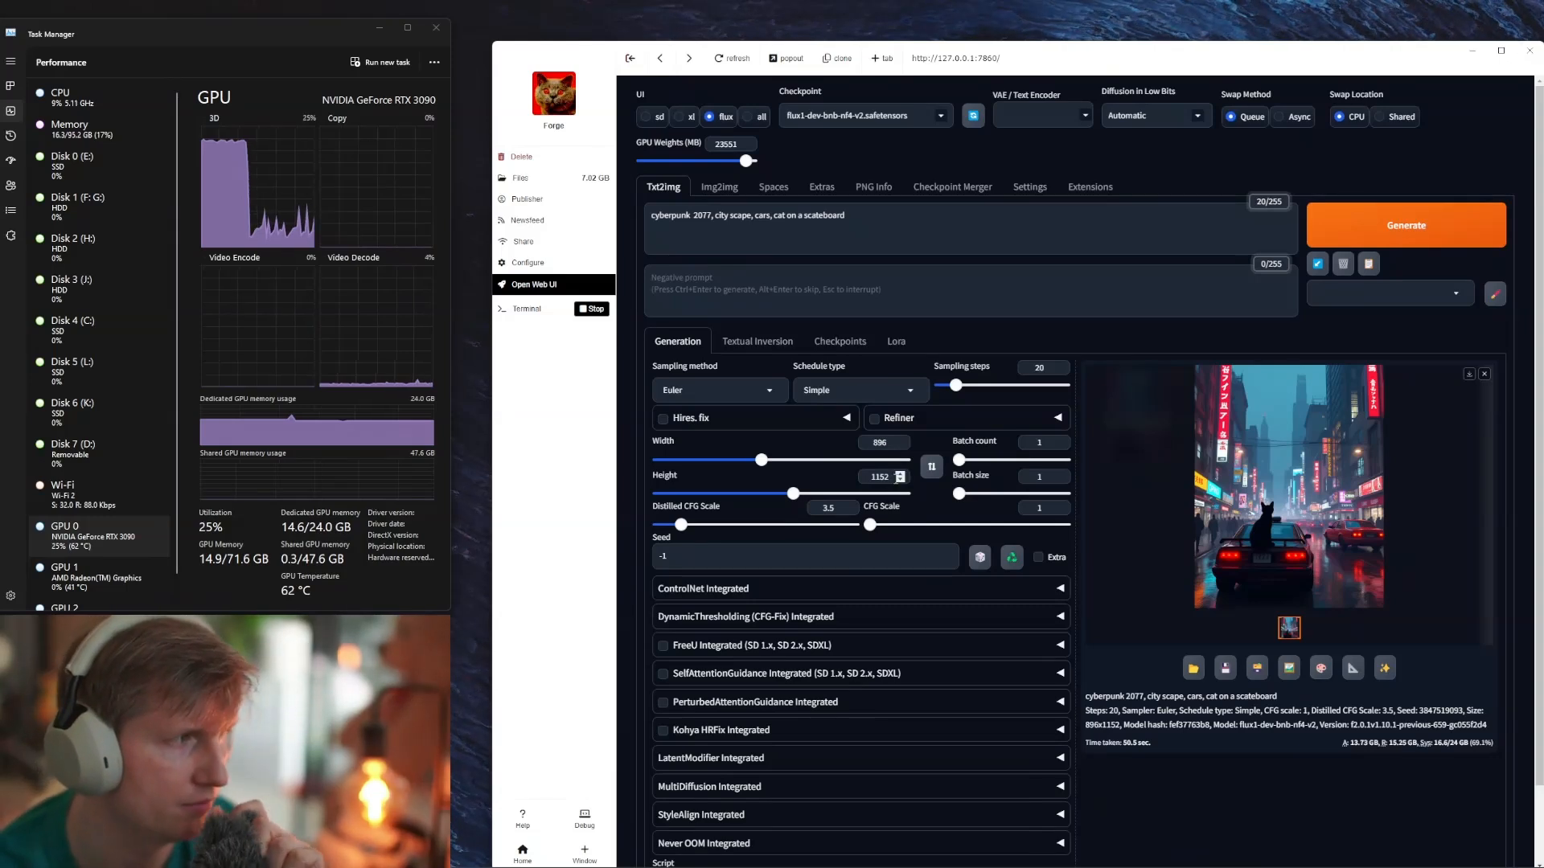
Step: Enable Hires. fix with the SwinIR 4x upscaler and set it to upscale by 1.4
left_click(663, 418)
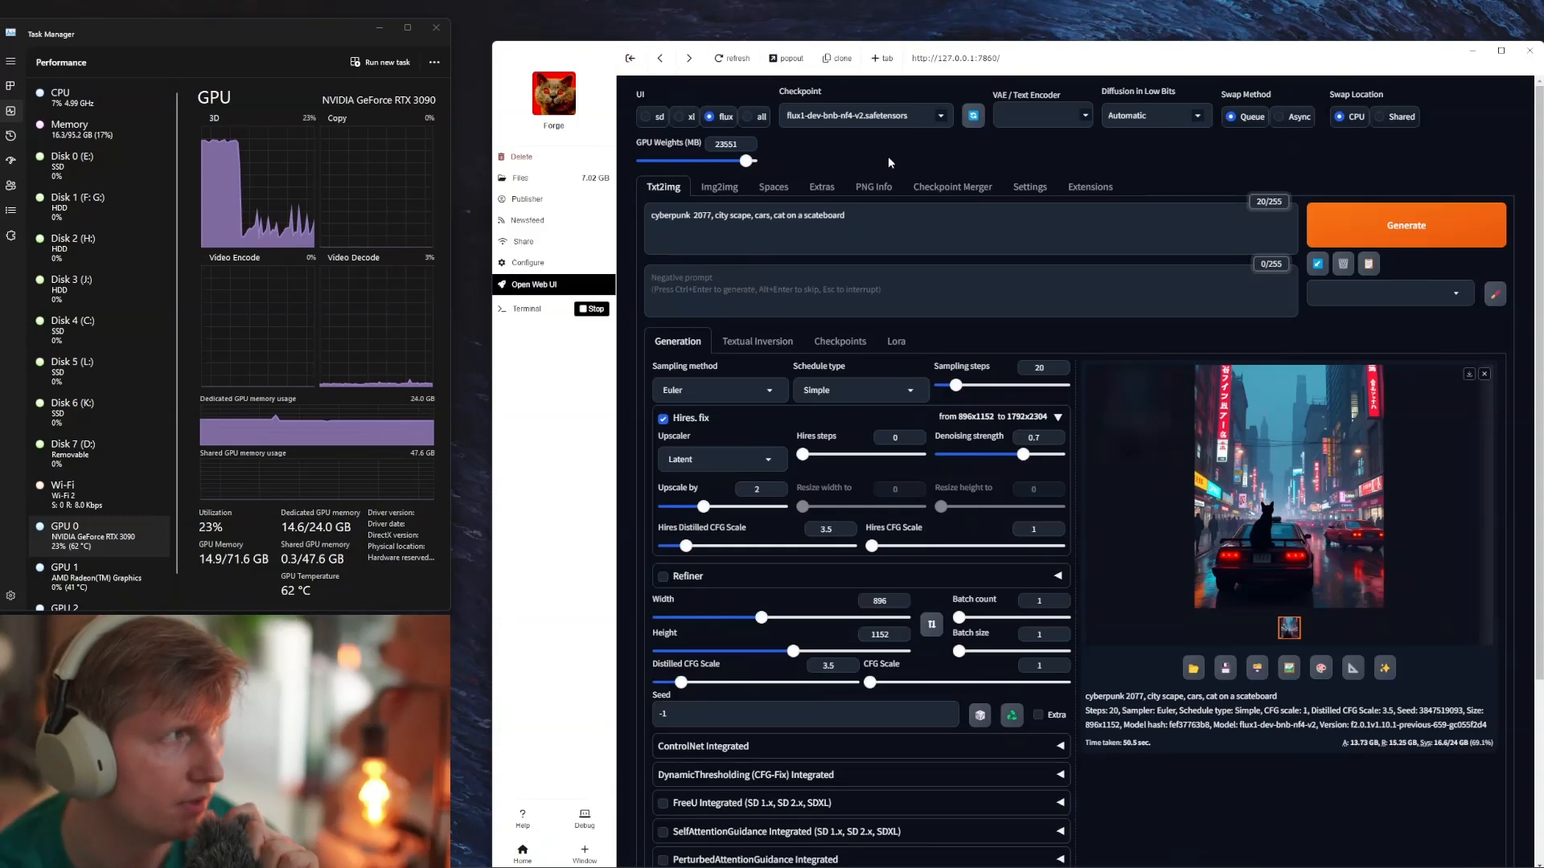
left_click(755, 464)
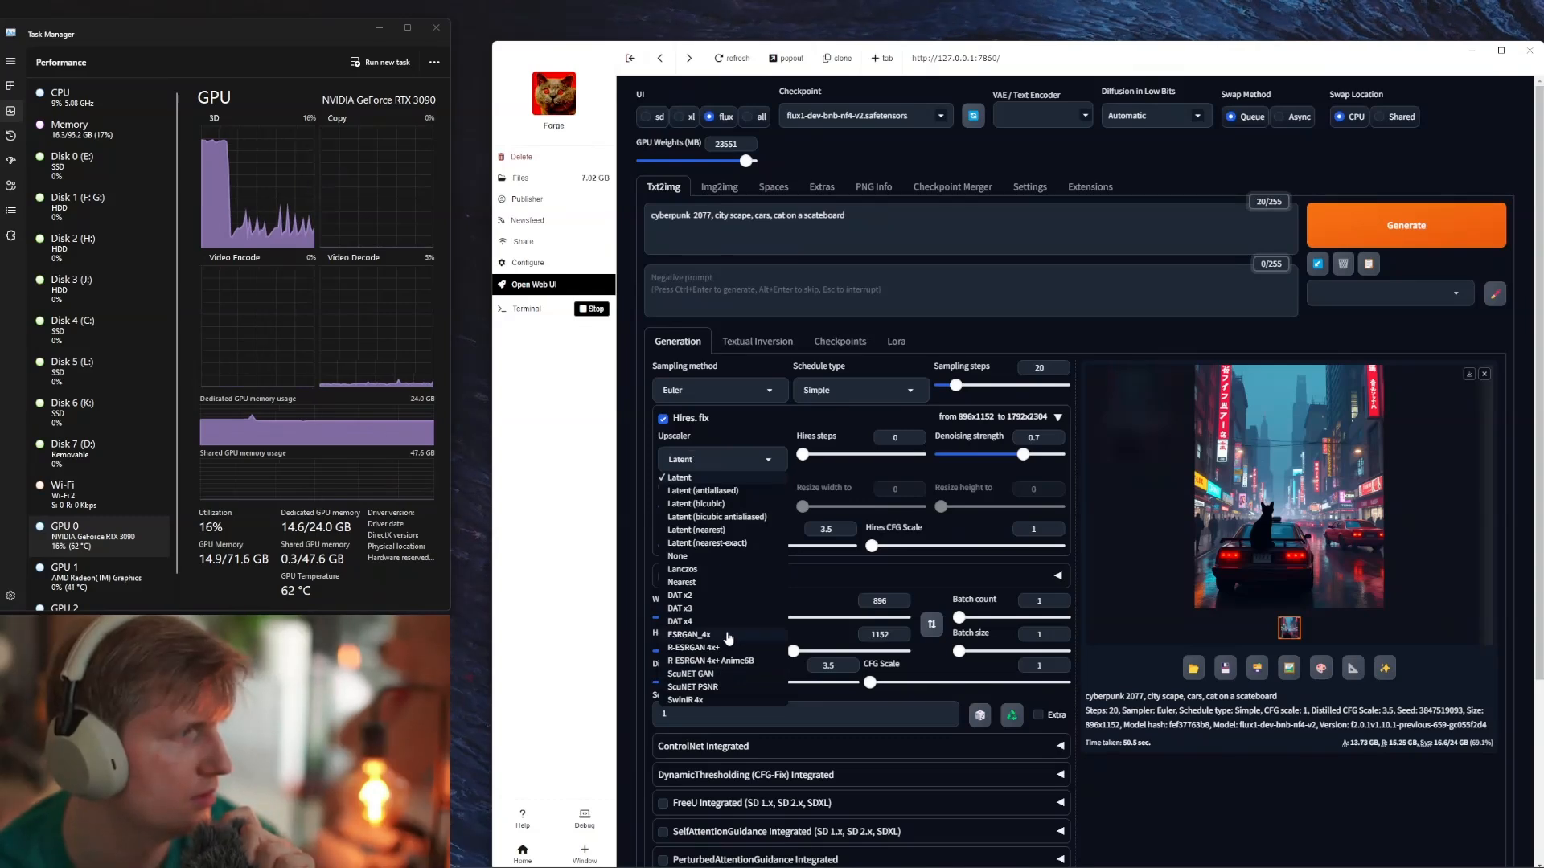
left_click(725, 676)
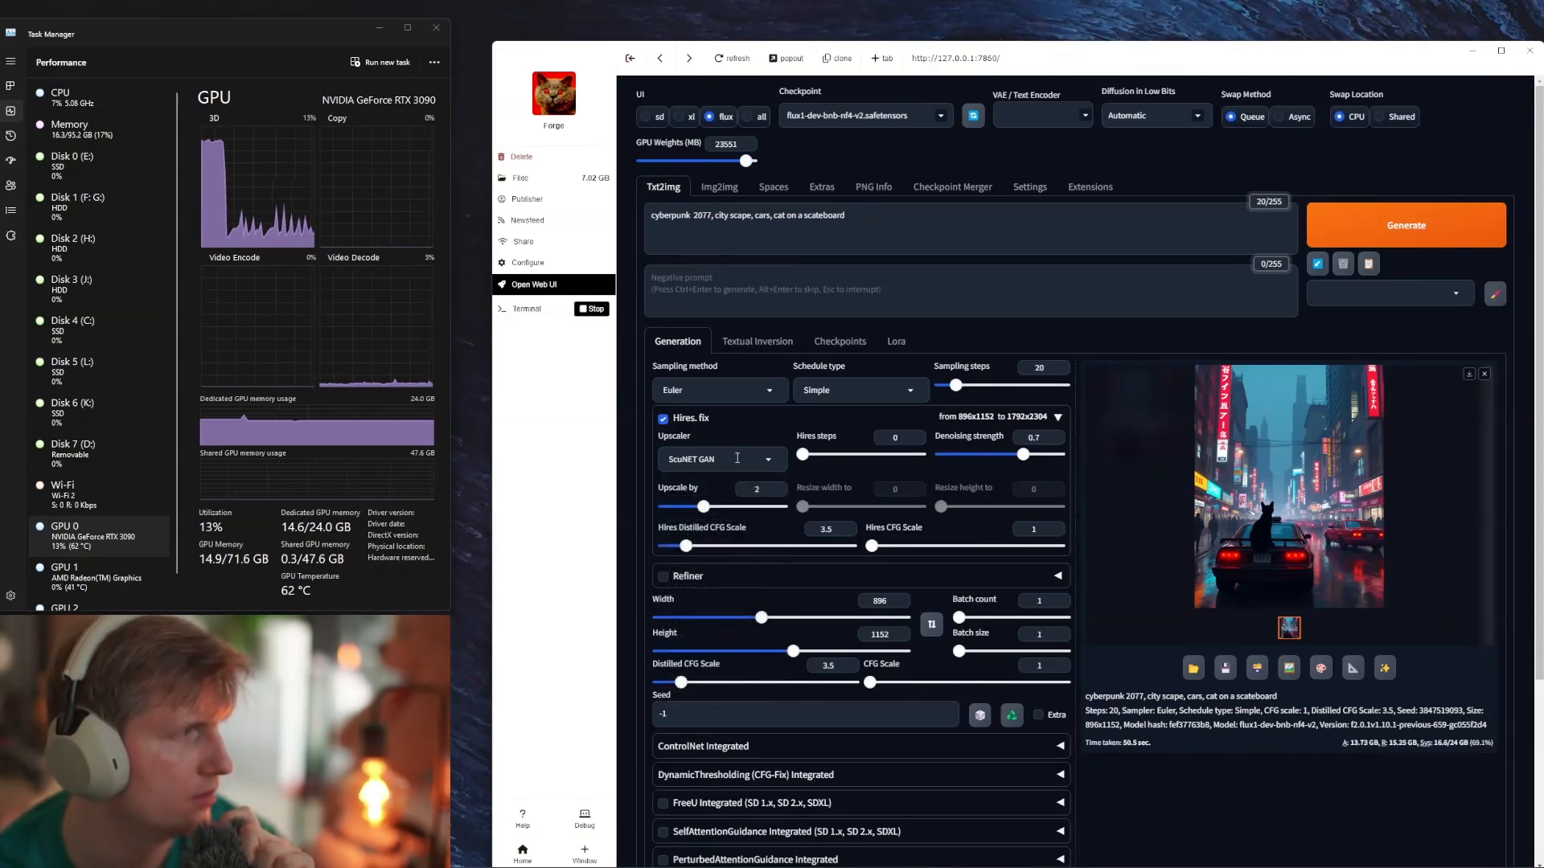
left_click(736, 459)
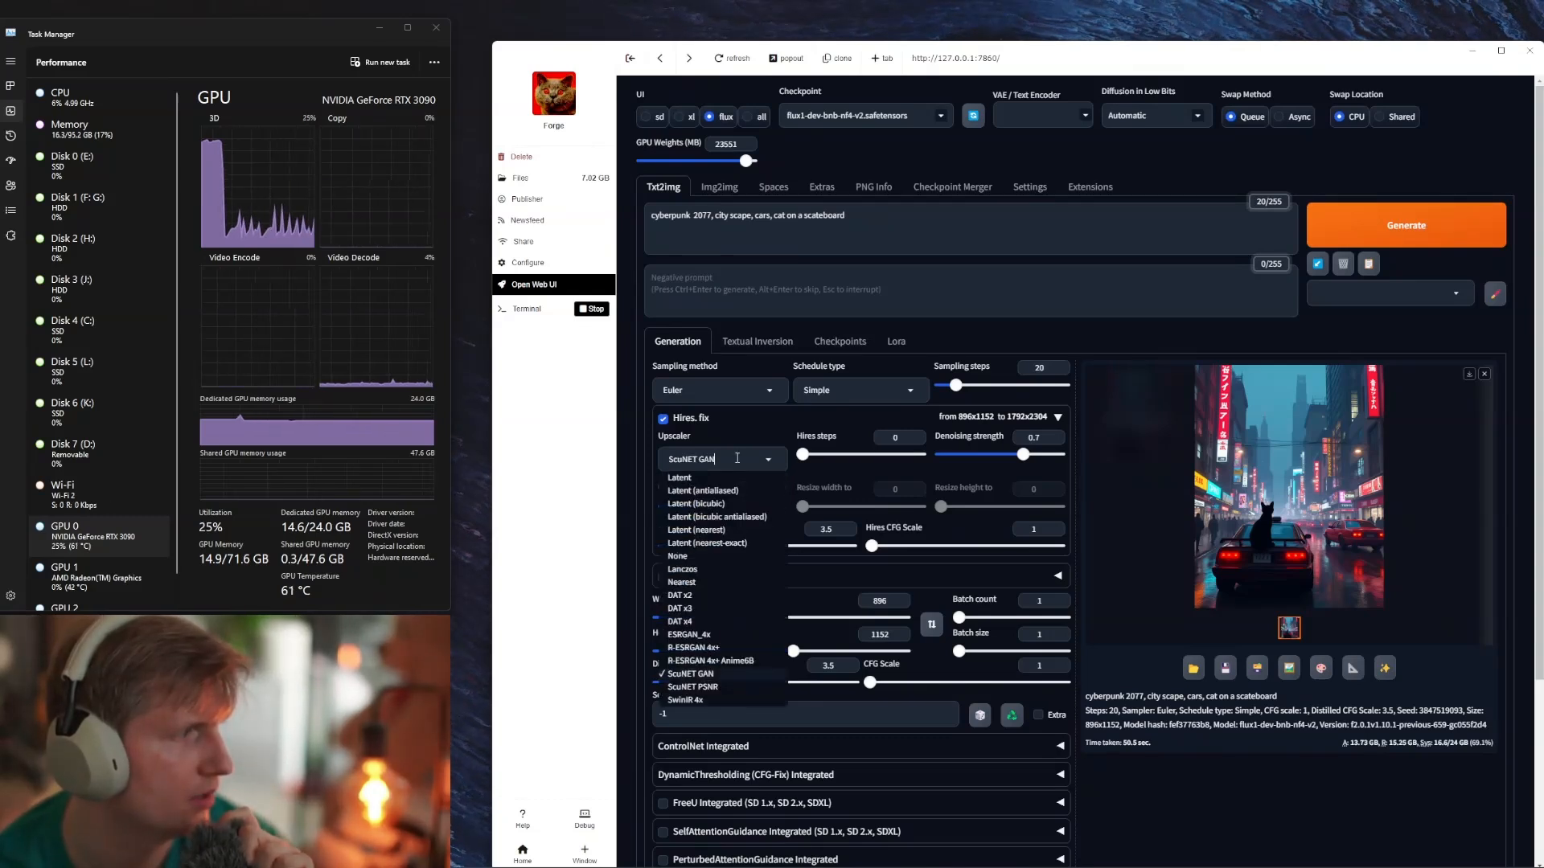
left_click(728, 700)
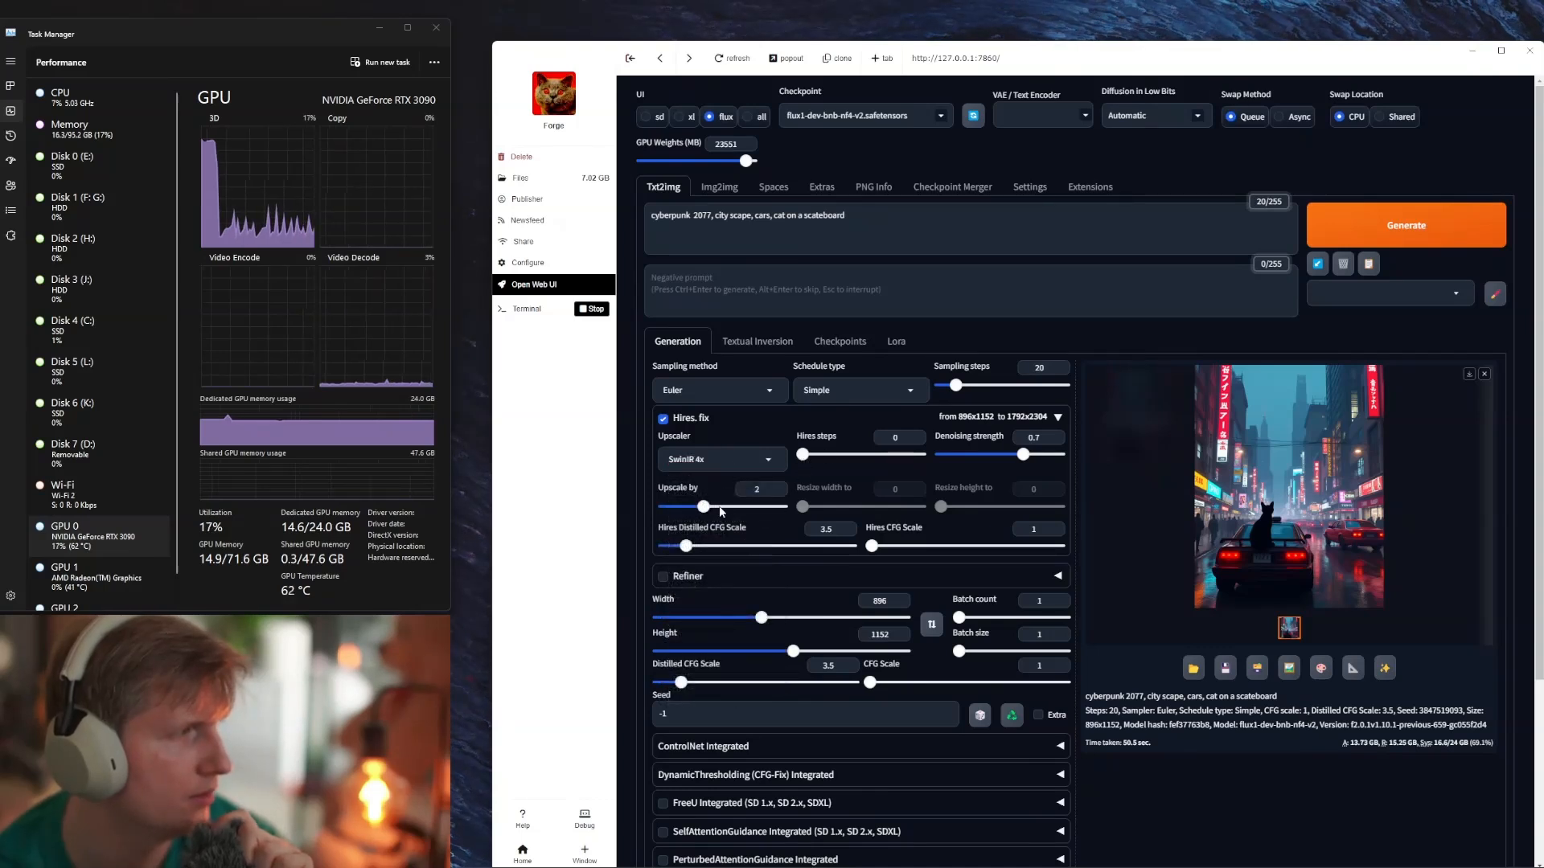
left_click_drag(704, 507, 680, 508)
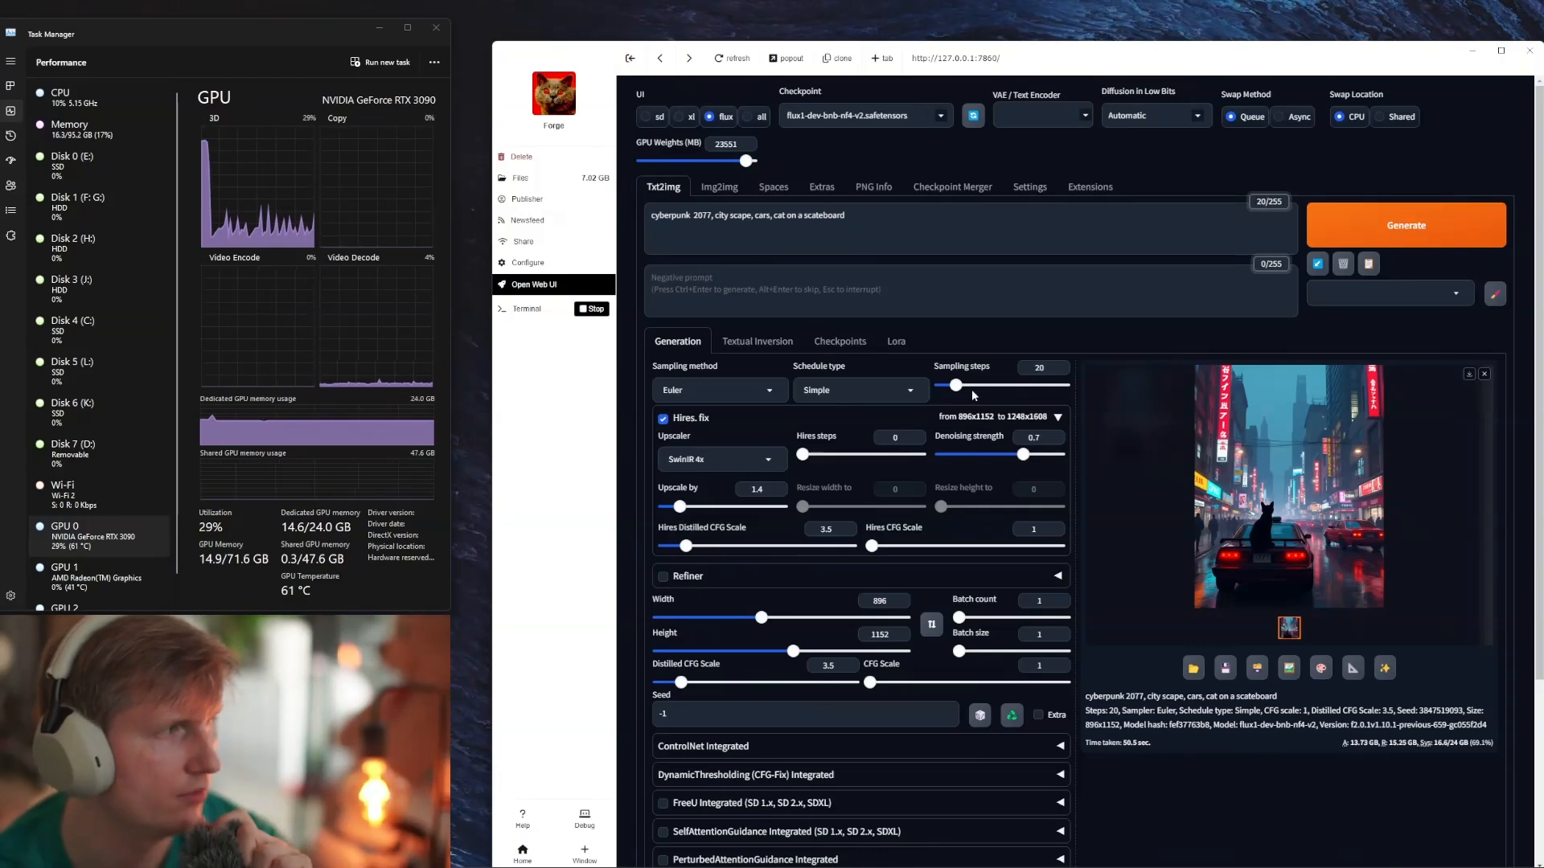
Step: Set the sampling steps to 35 and the Hires. fix denoising strength to 0.4
left_click_drag(957, 386, 970, 390)
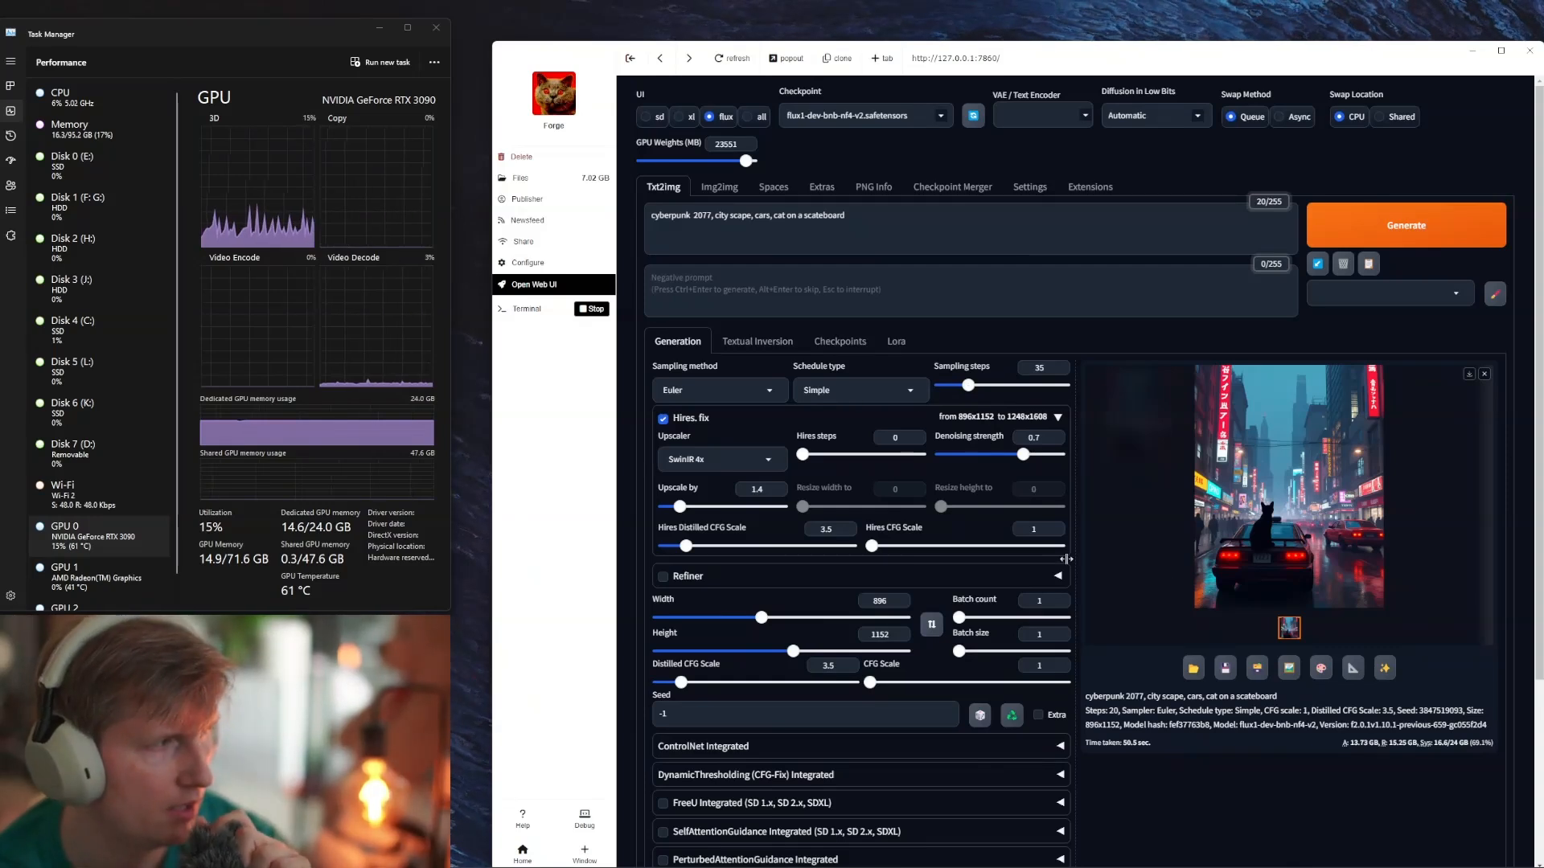
left_click(975, 454)
left_click_drag(975, 455, 989, 455)
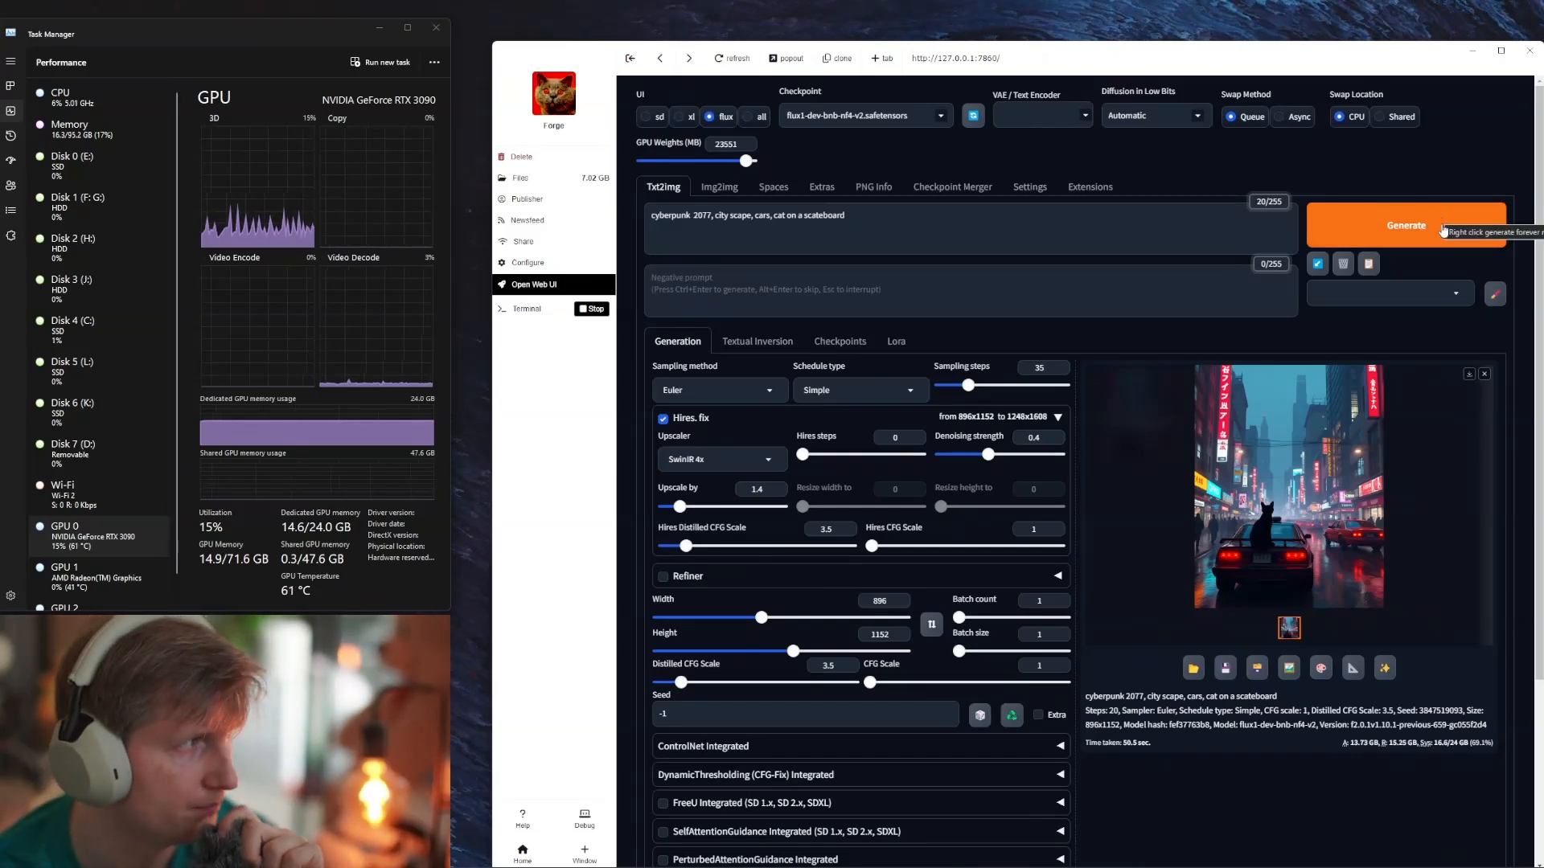
Step: Add the Kamph_Ghibli (PO) style and generate a new image from the cat prompt
left_click(1424, 293)
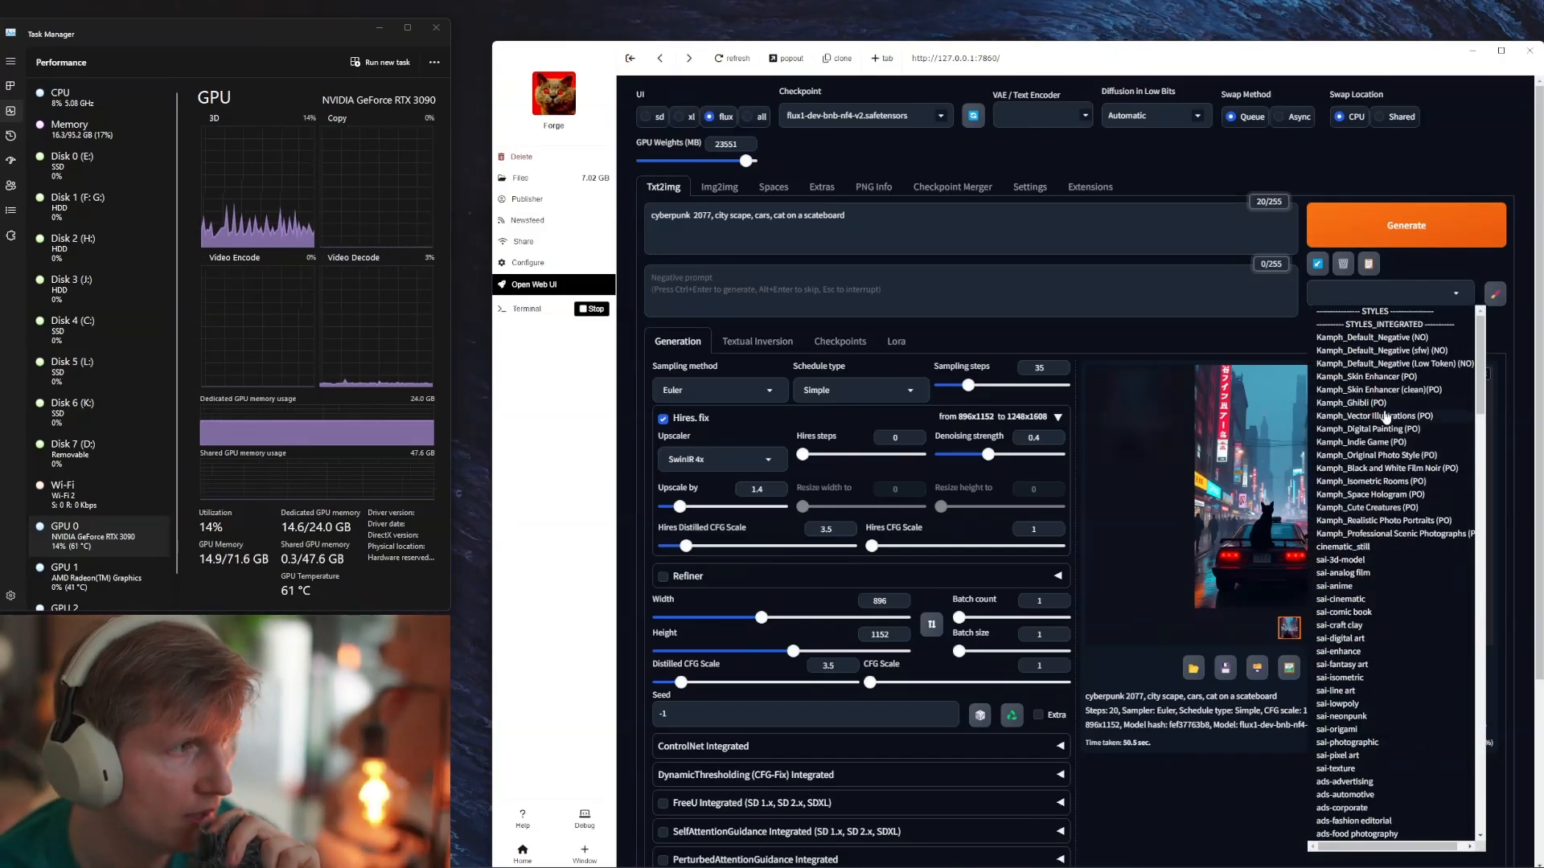
left_click(1351, 403)
left_click(1411, 162)
left_click(1427, 229)
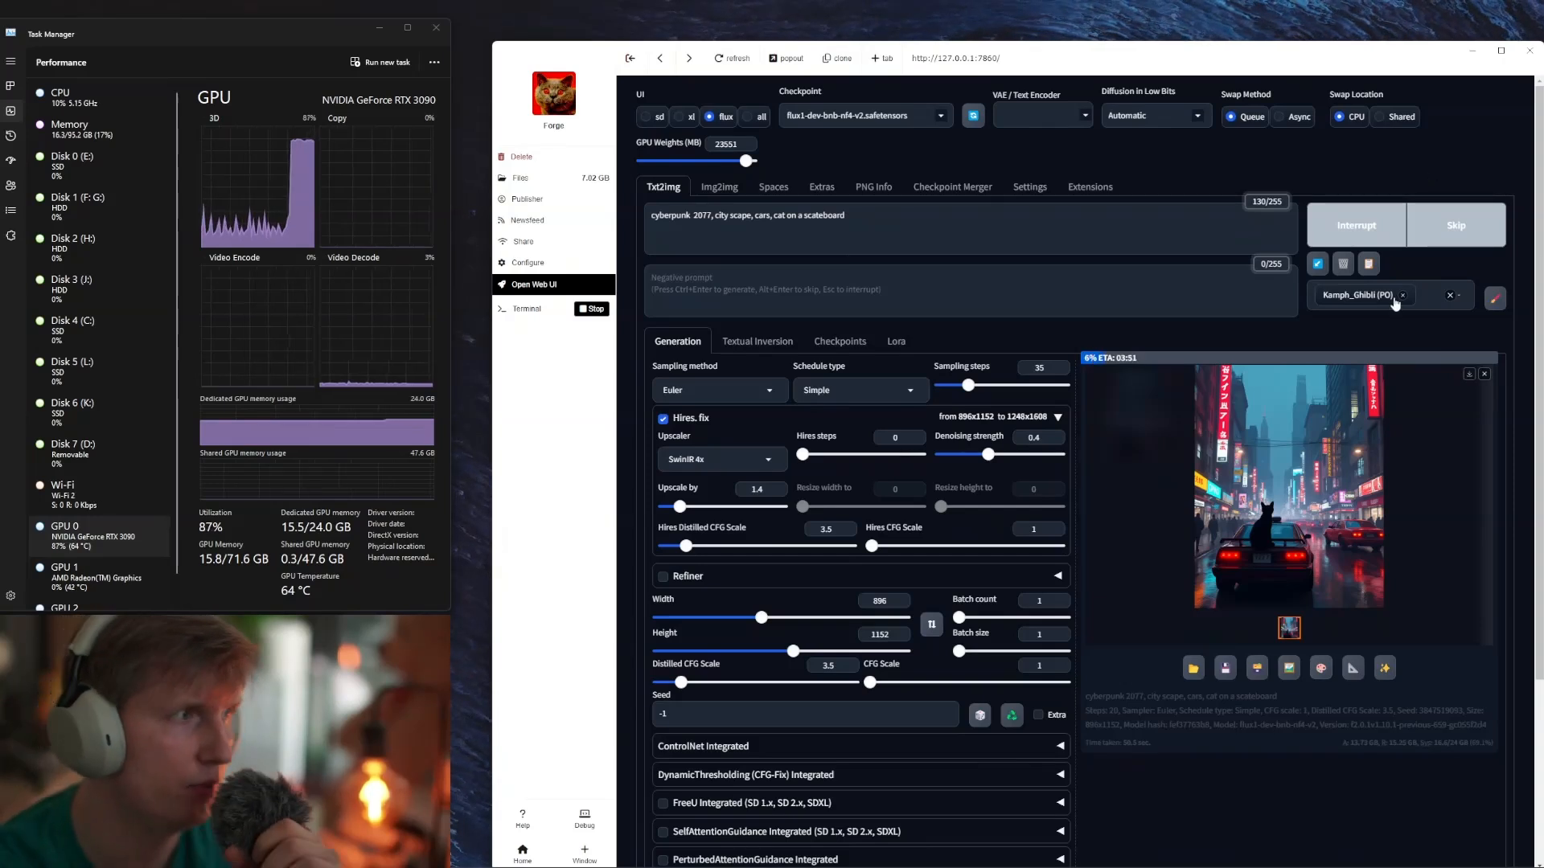
Step: Check the generation progress in Forge's terminal output and return to the web UI
left_click(527, 309)
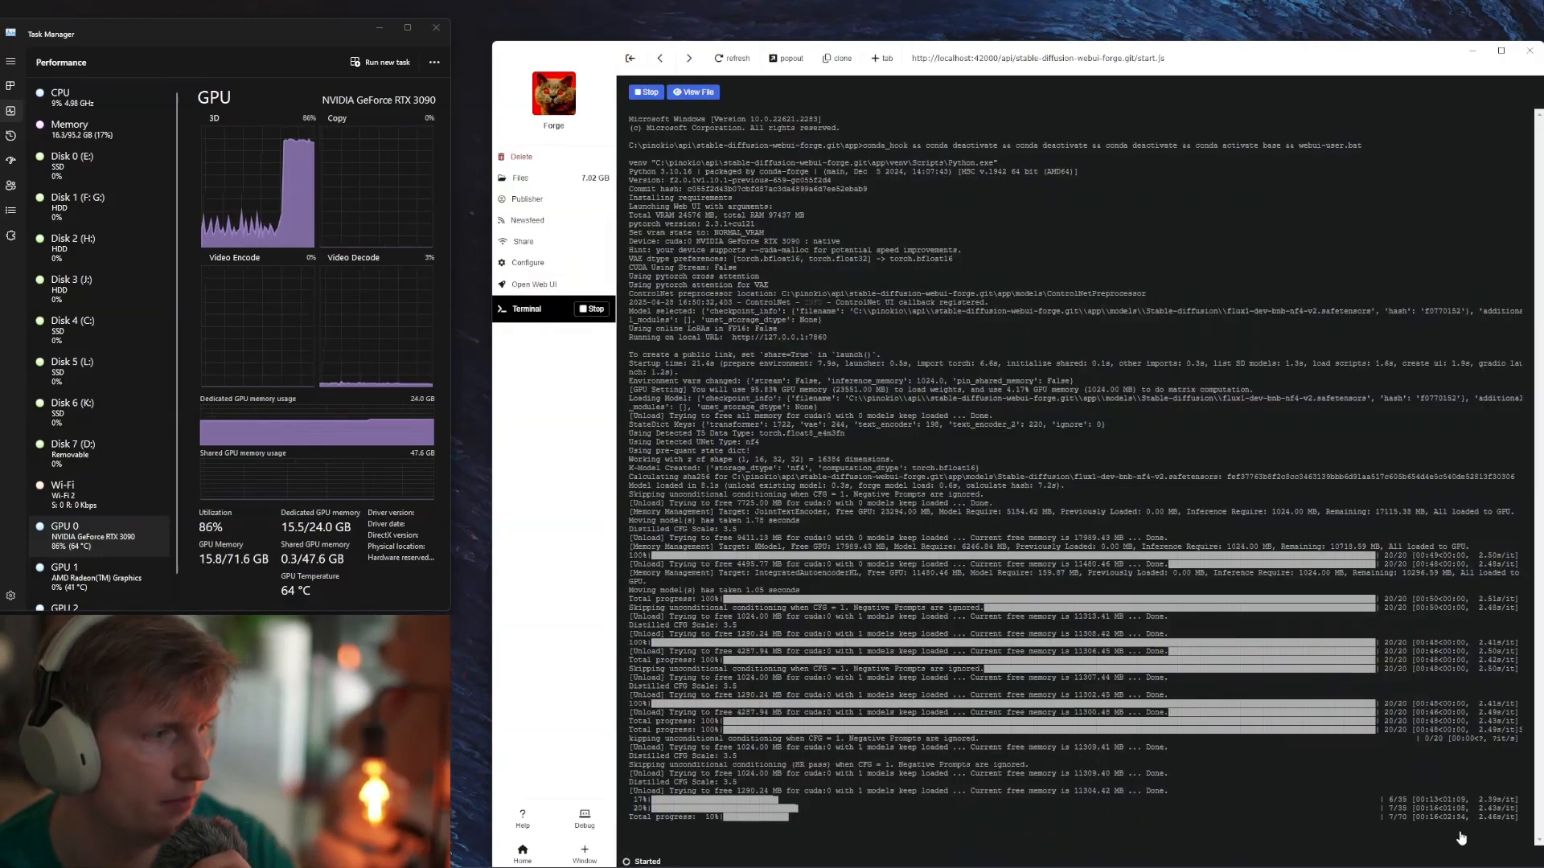
left_click(534, 284)
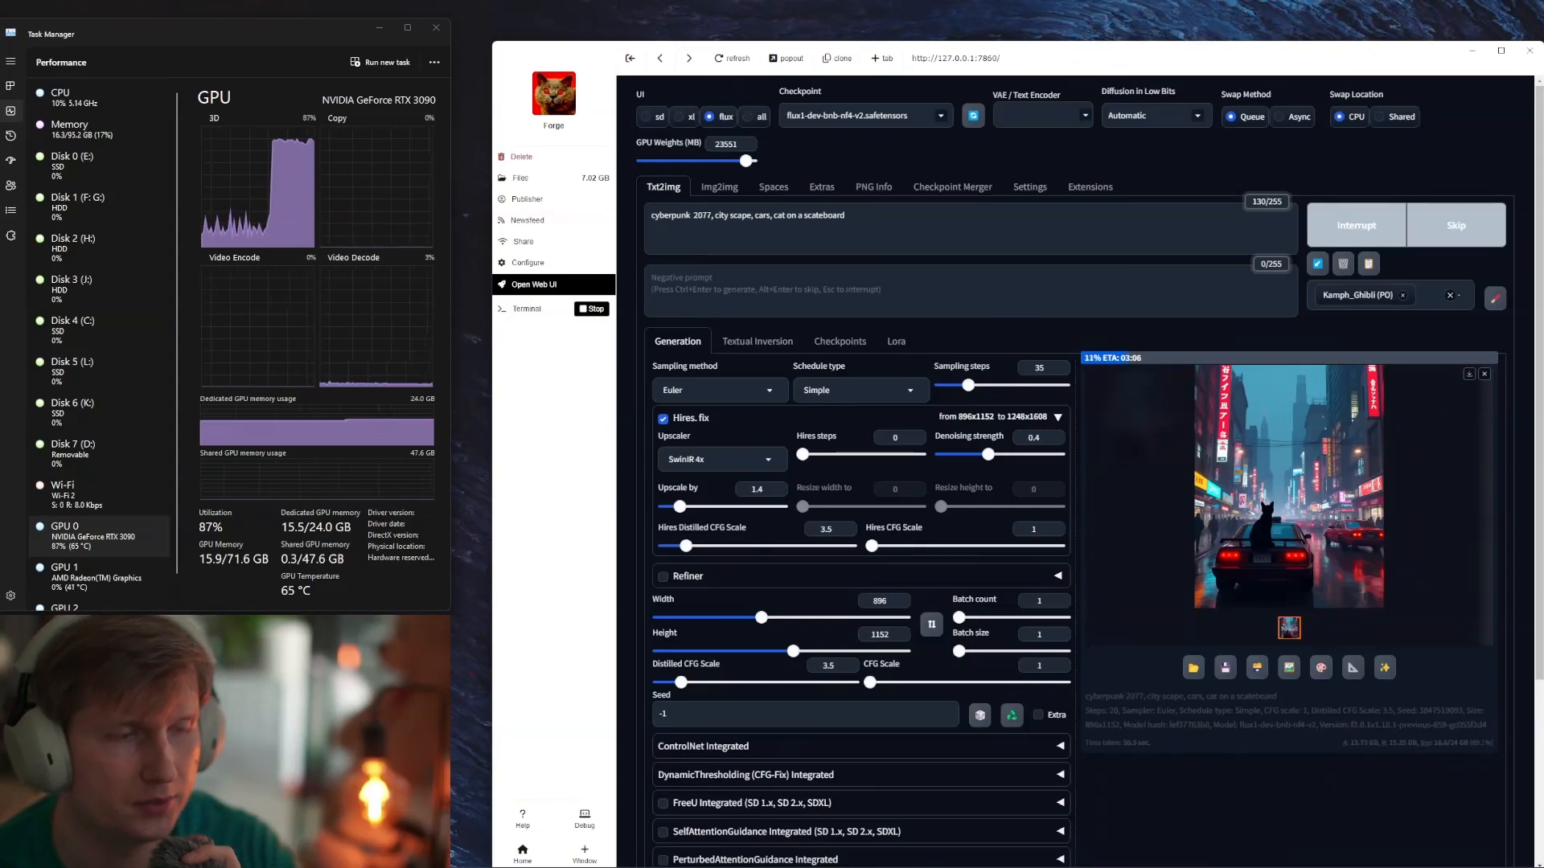
key("super+d")
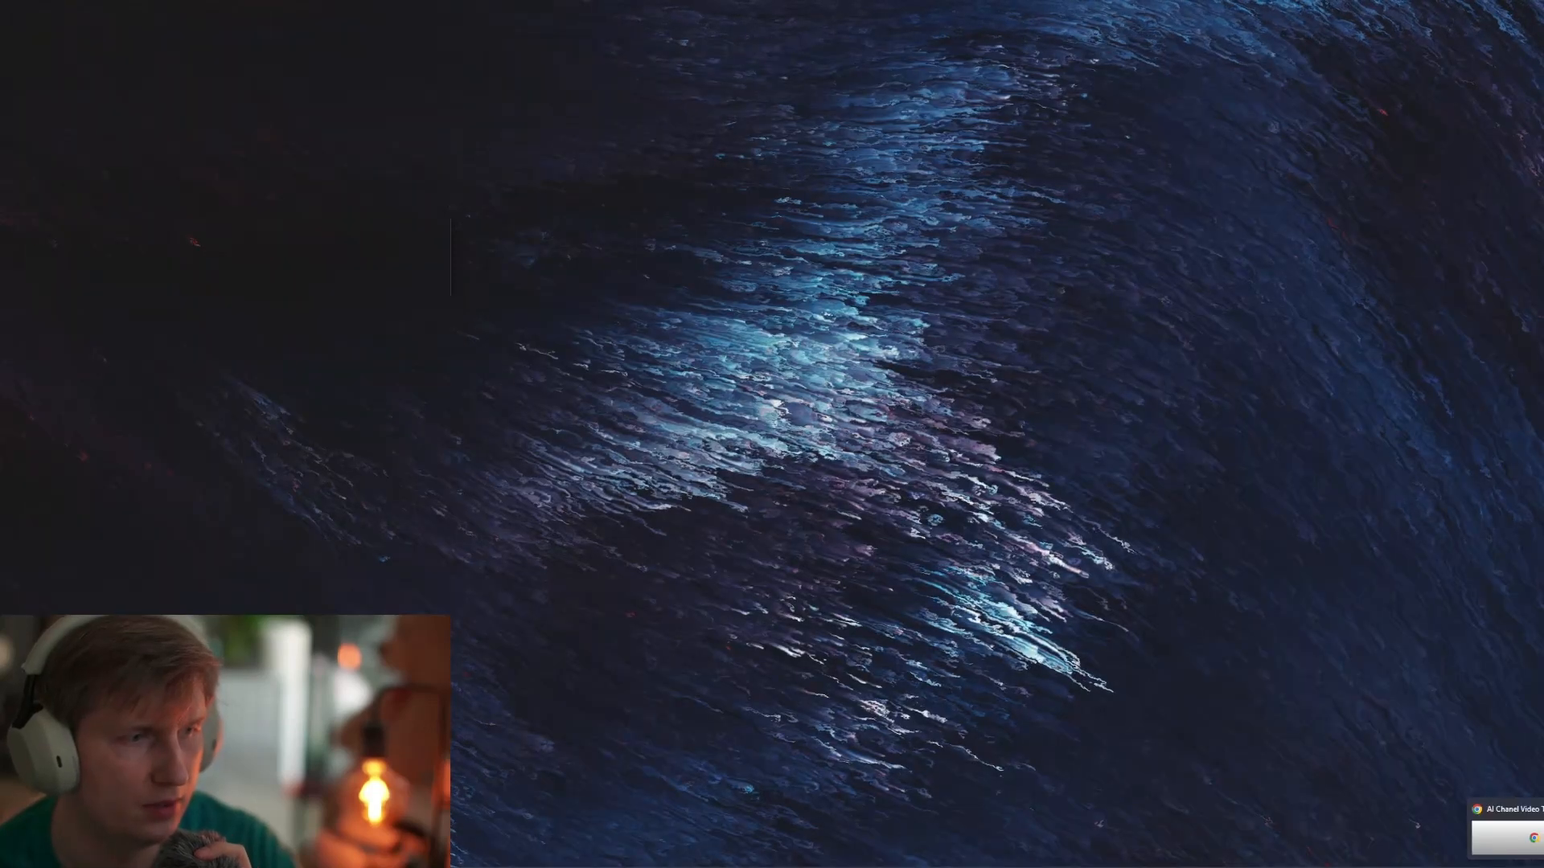
key("super+d")
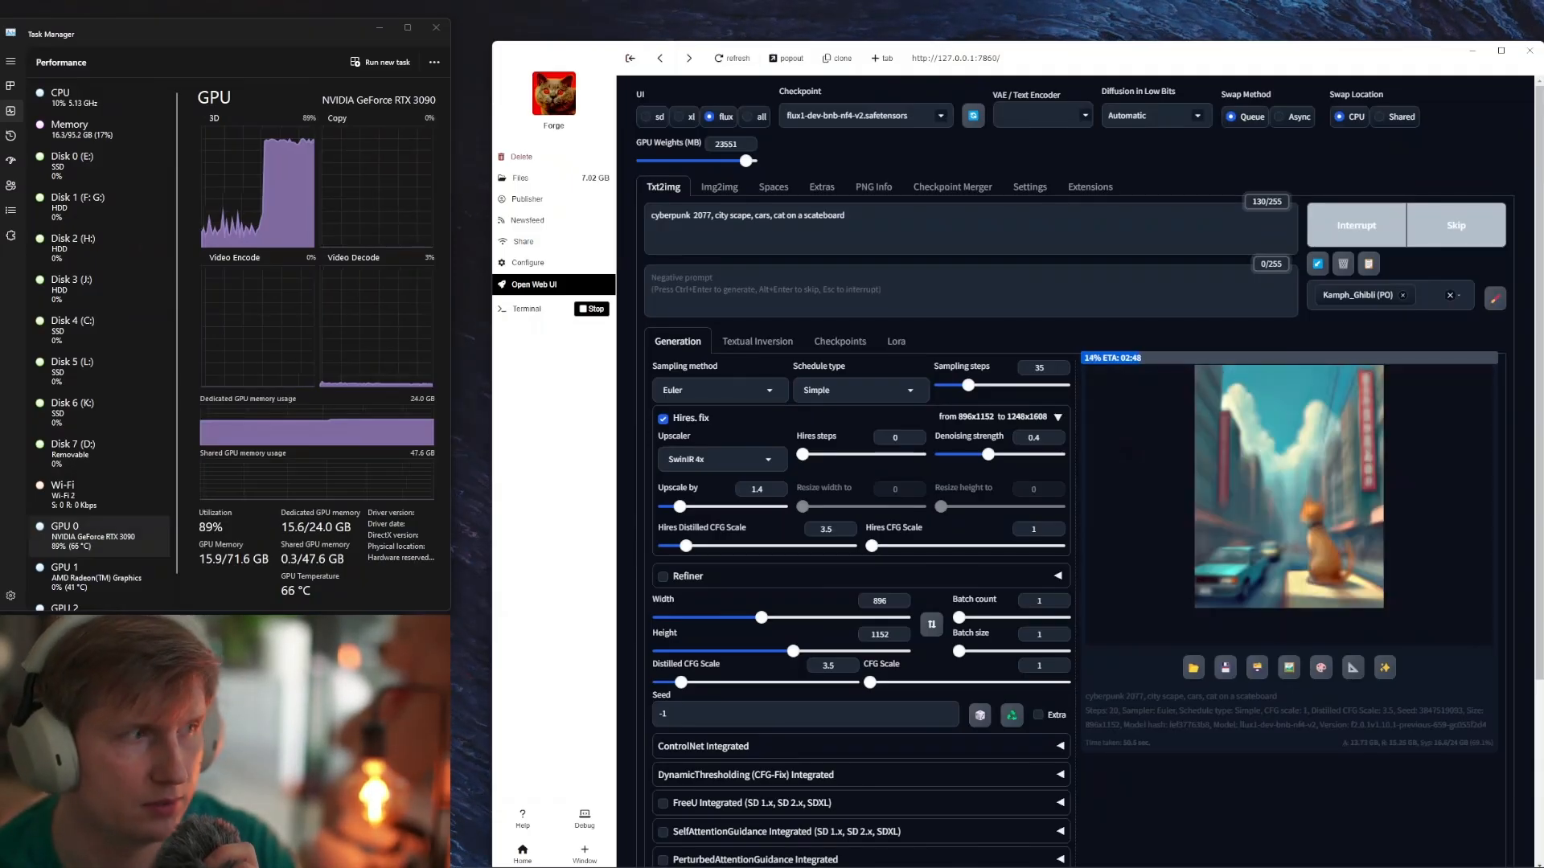
Step: Switch to the browser window showing Civitai, and move and shrink it so the Forge image preview stays visible
key("alt+Tab")
left_click_drag(1164, 56, 866, 40)
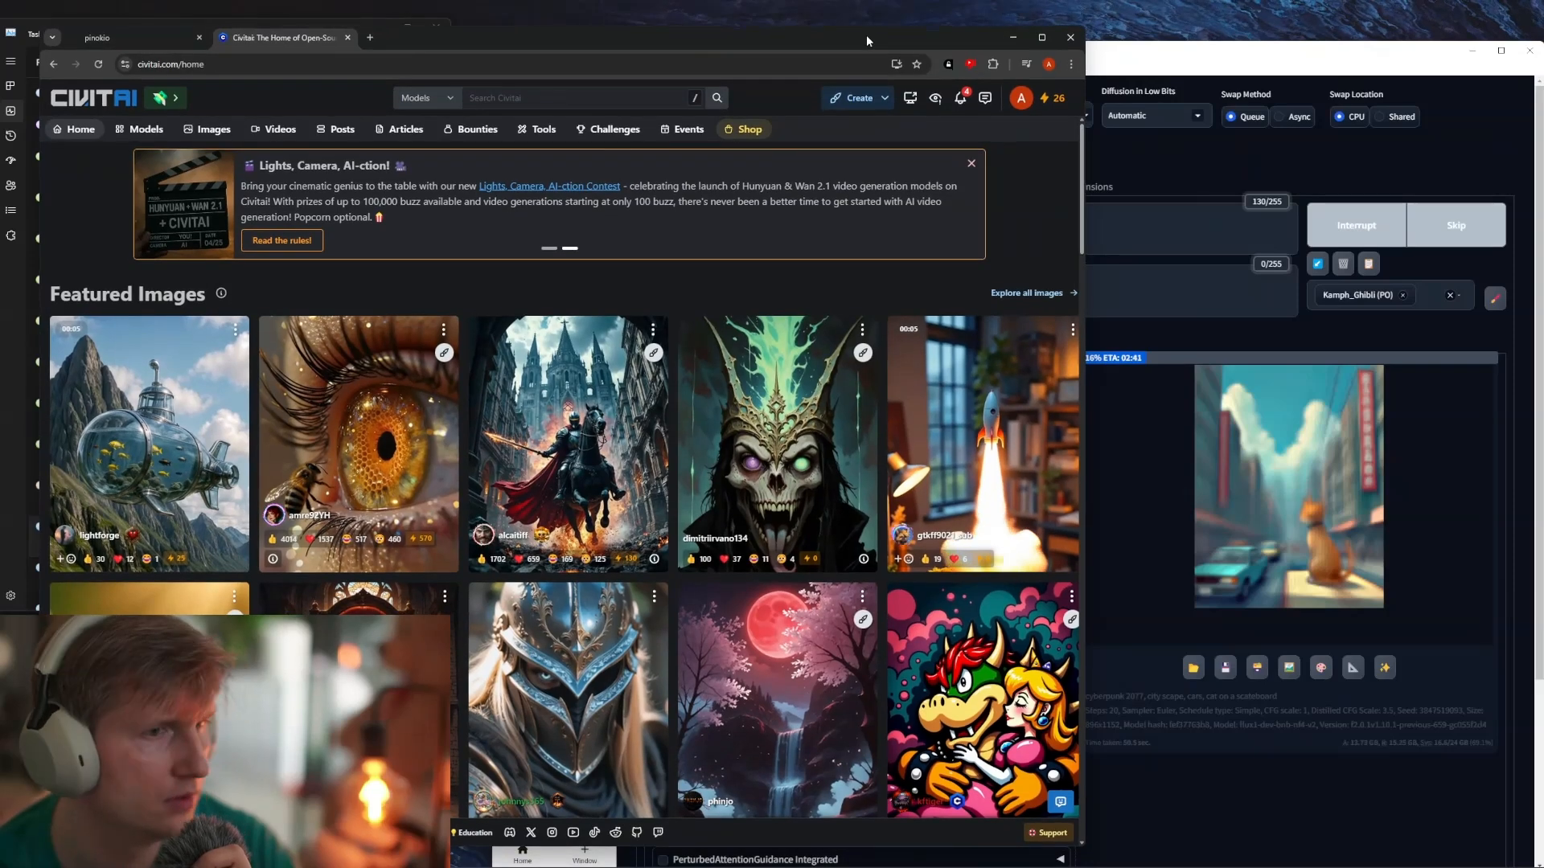
left_click_drag(1085, 847, 1023, 610)
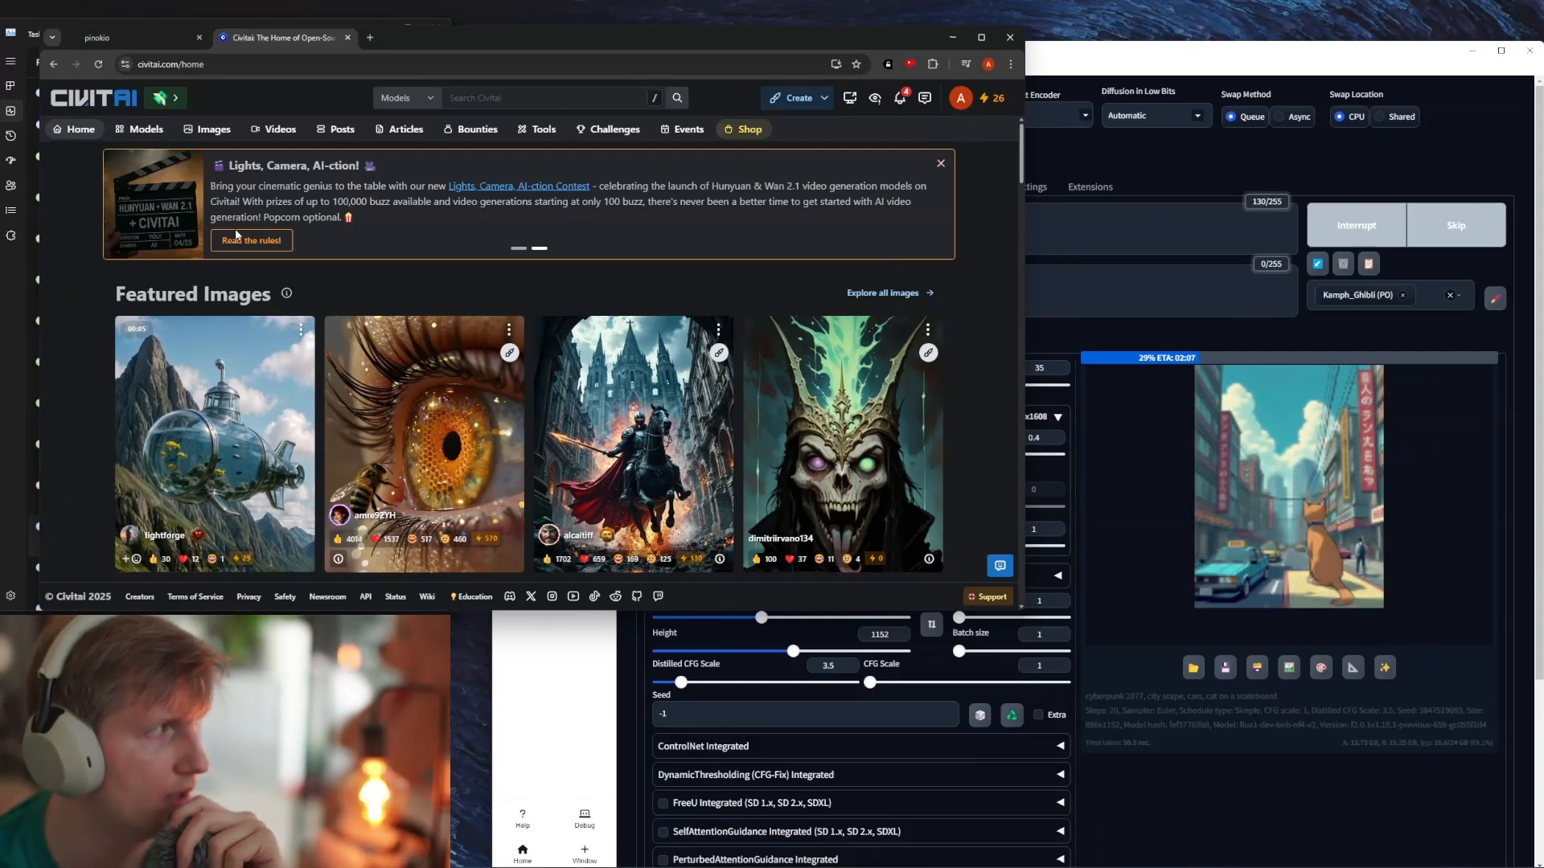
Step: Look through the featured content on the Civitai home page and open the models catalogue
scroll(503, 301, "down", 8)
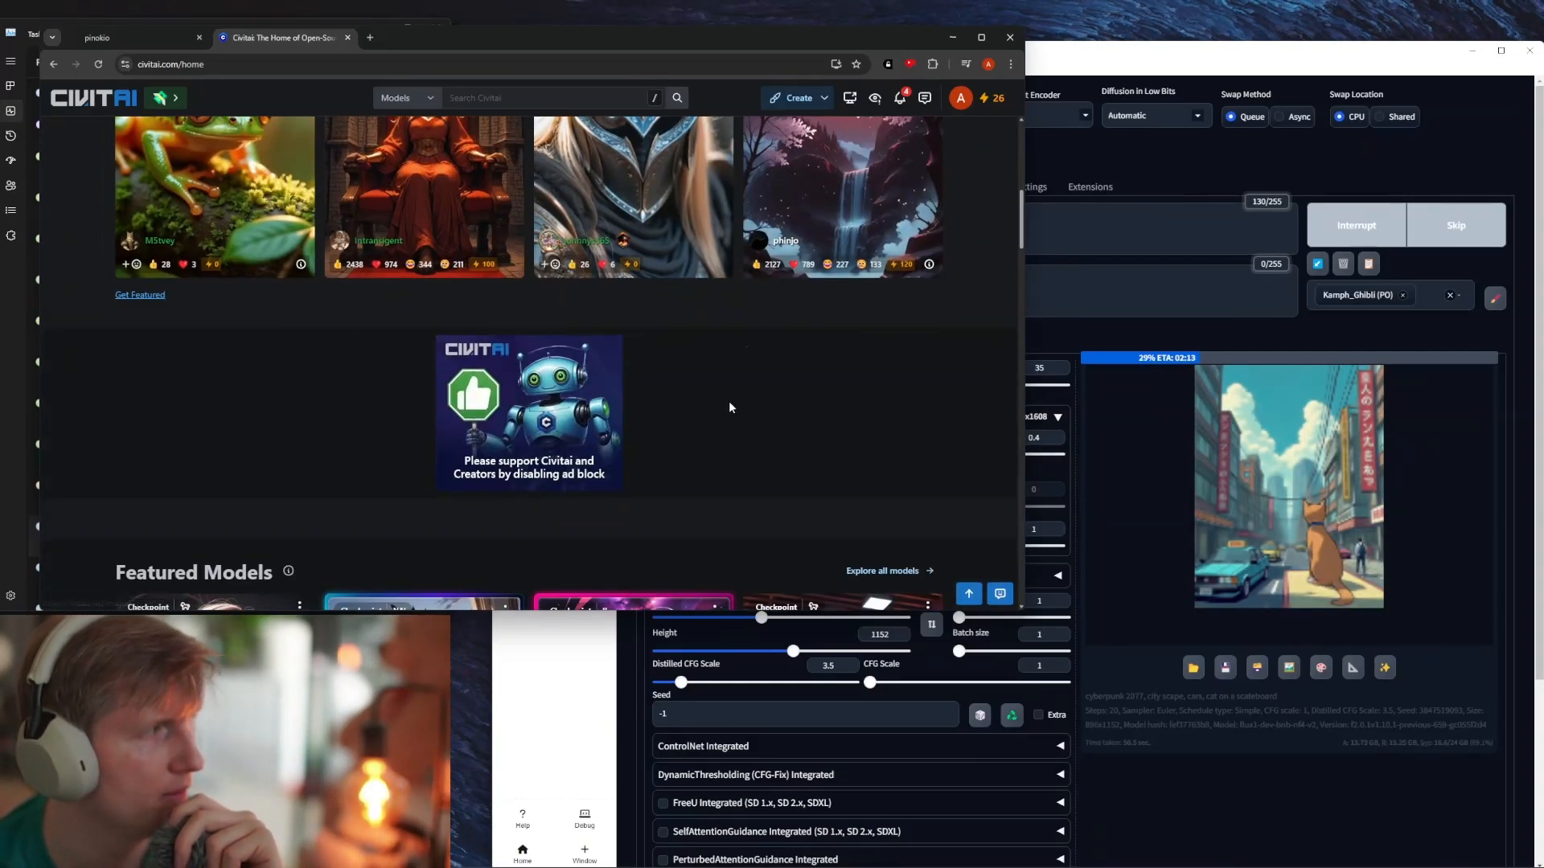
scroll(739, 389, "up", 6)
scroll(730, 409, "up", 2)
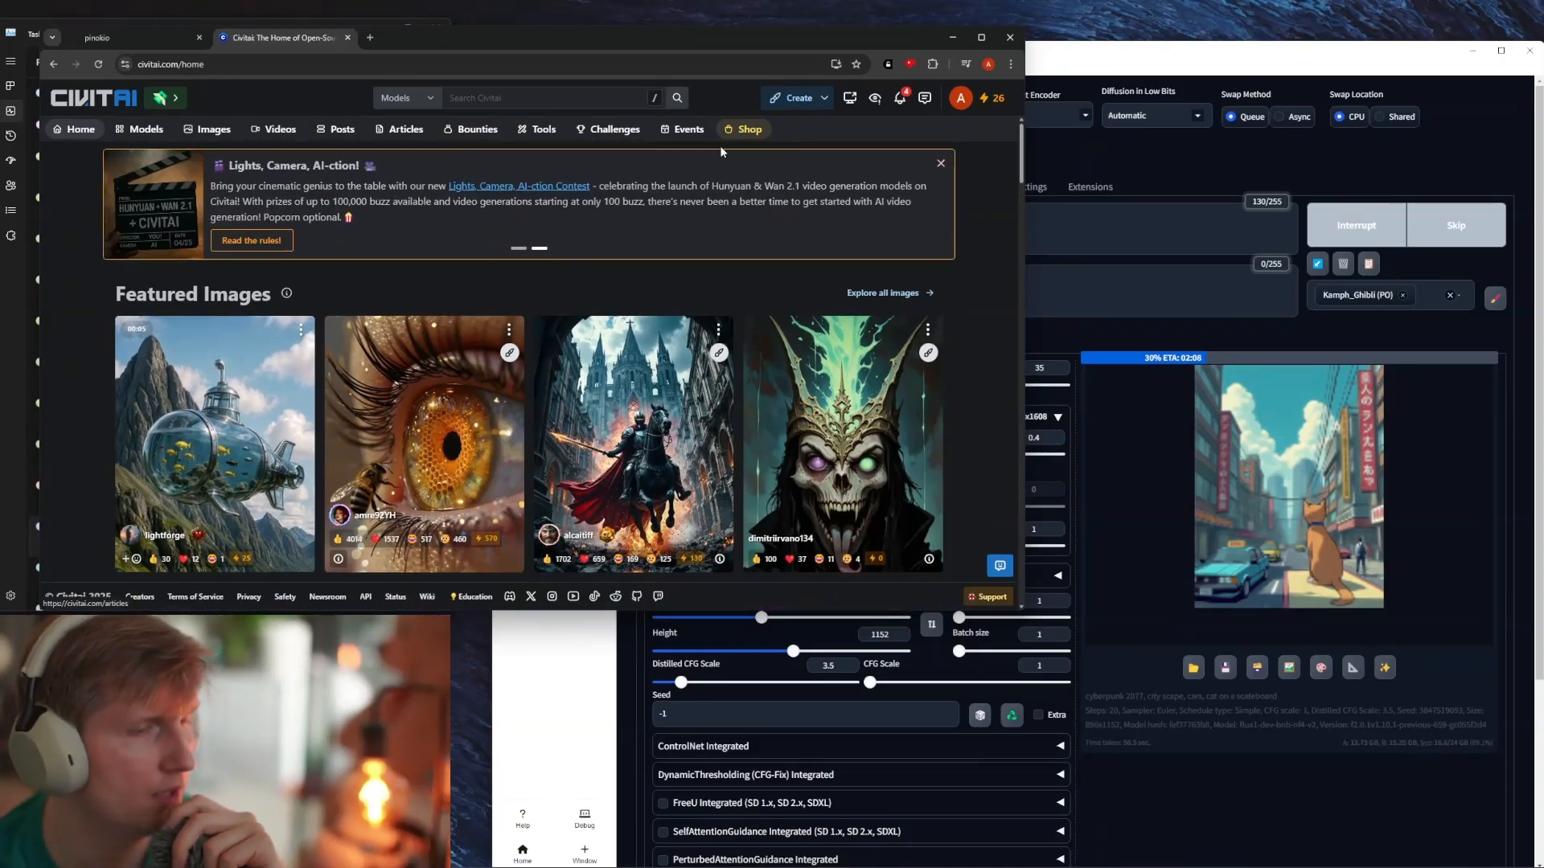
left_click(146, 130)
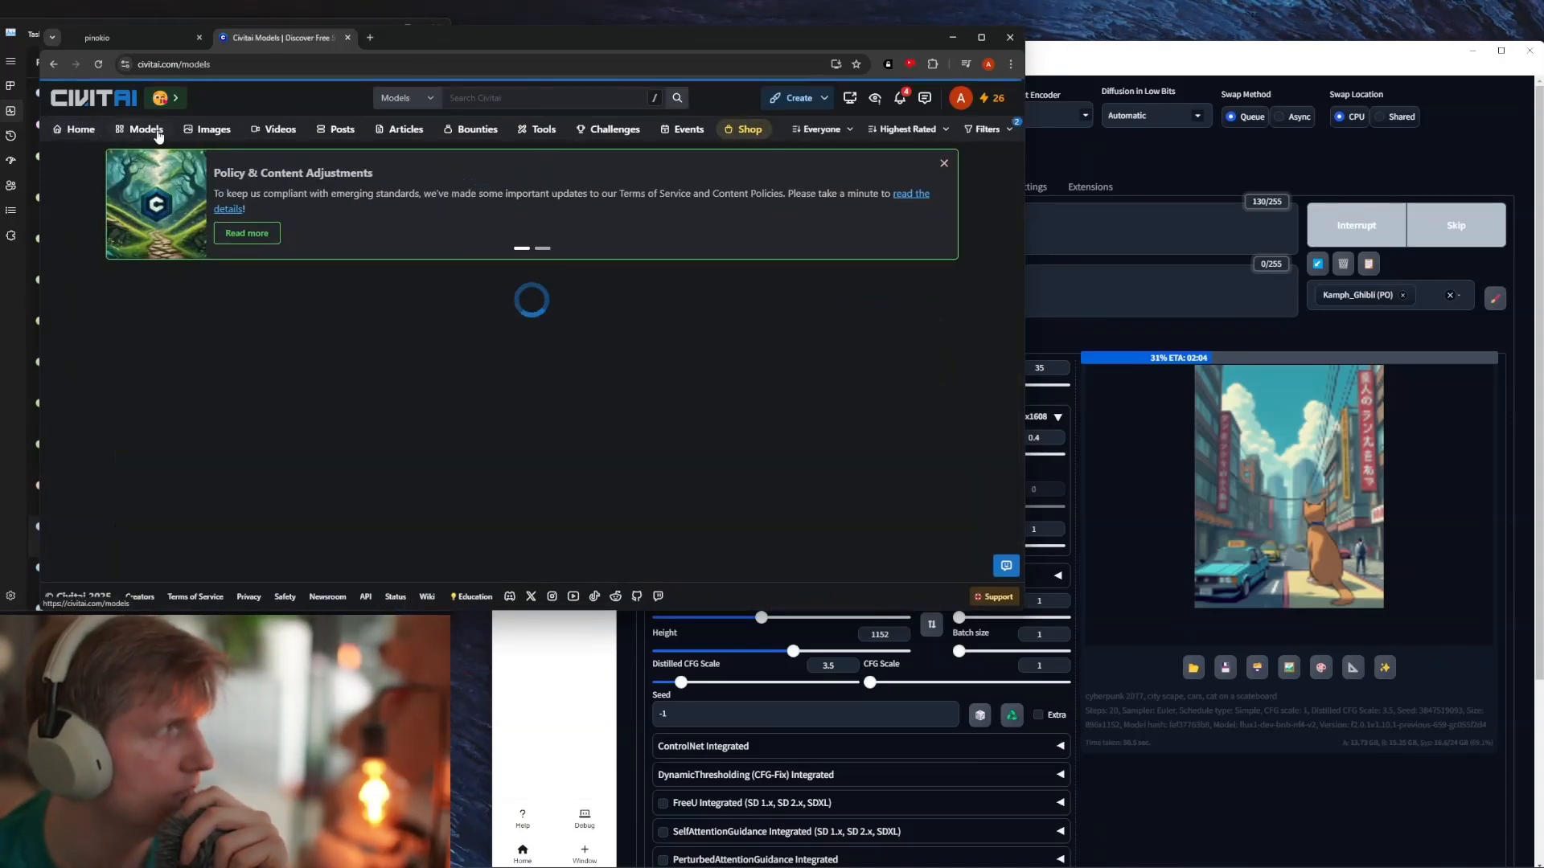
Step: Remove the WAN Video base model filter from the model catalogue and restrict the model type to Checkpoint
left_click(1004, 130)
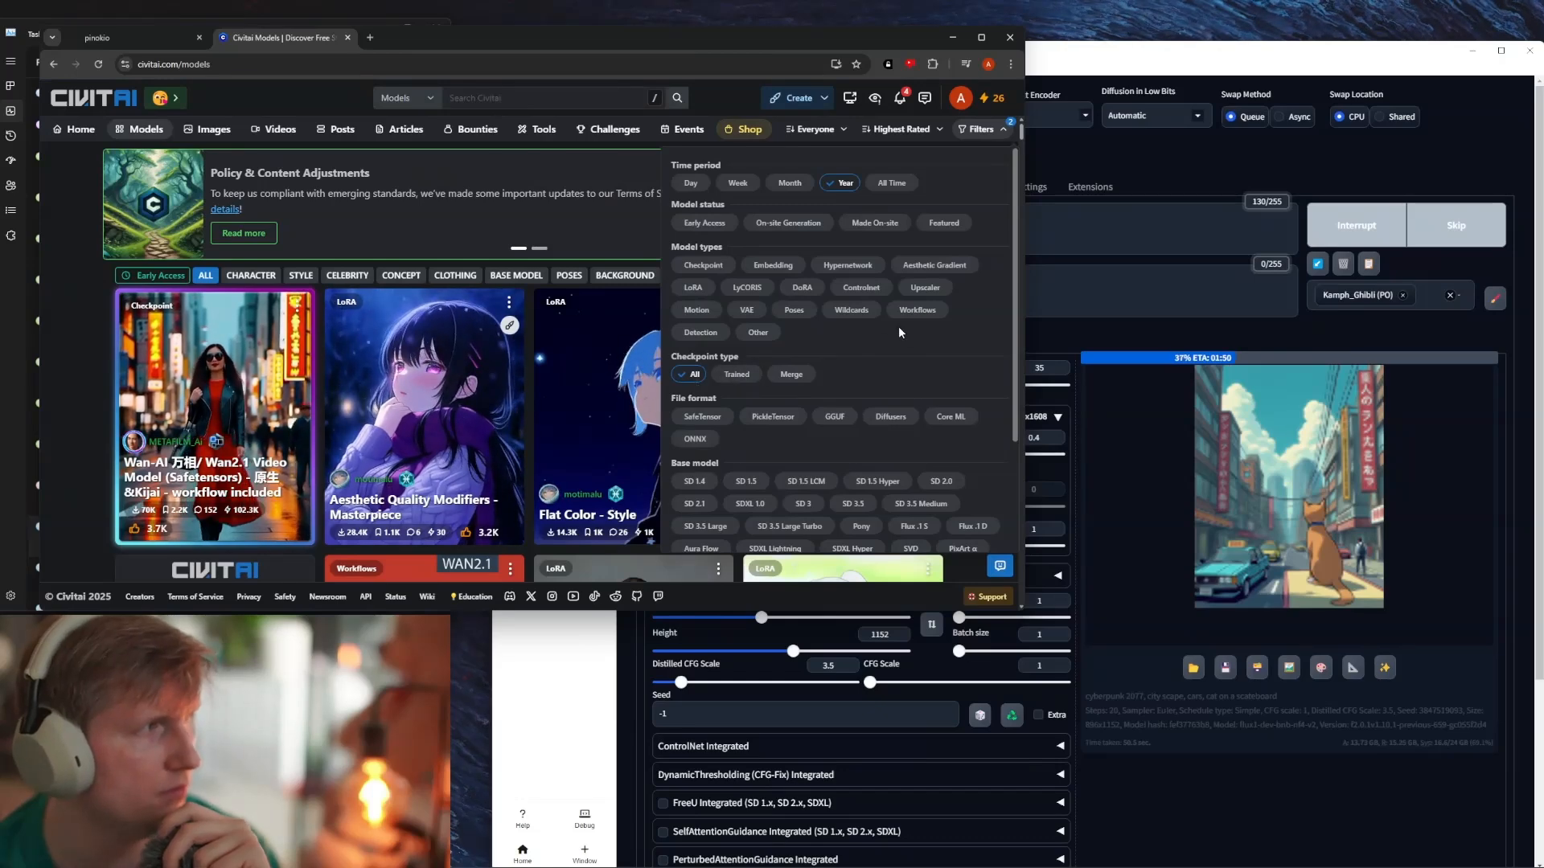
scroll(859, 352, "down", 2)
left_click(703, 464)
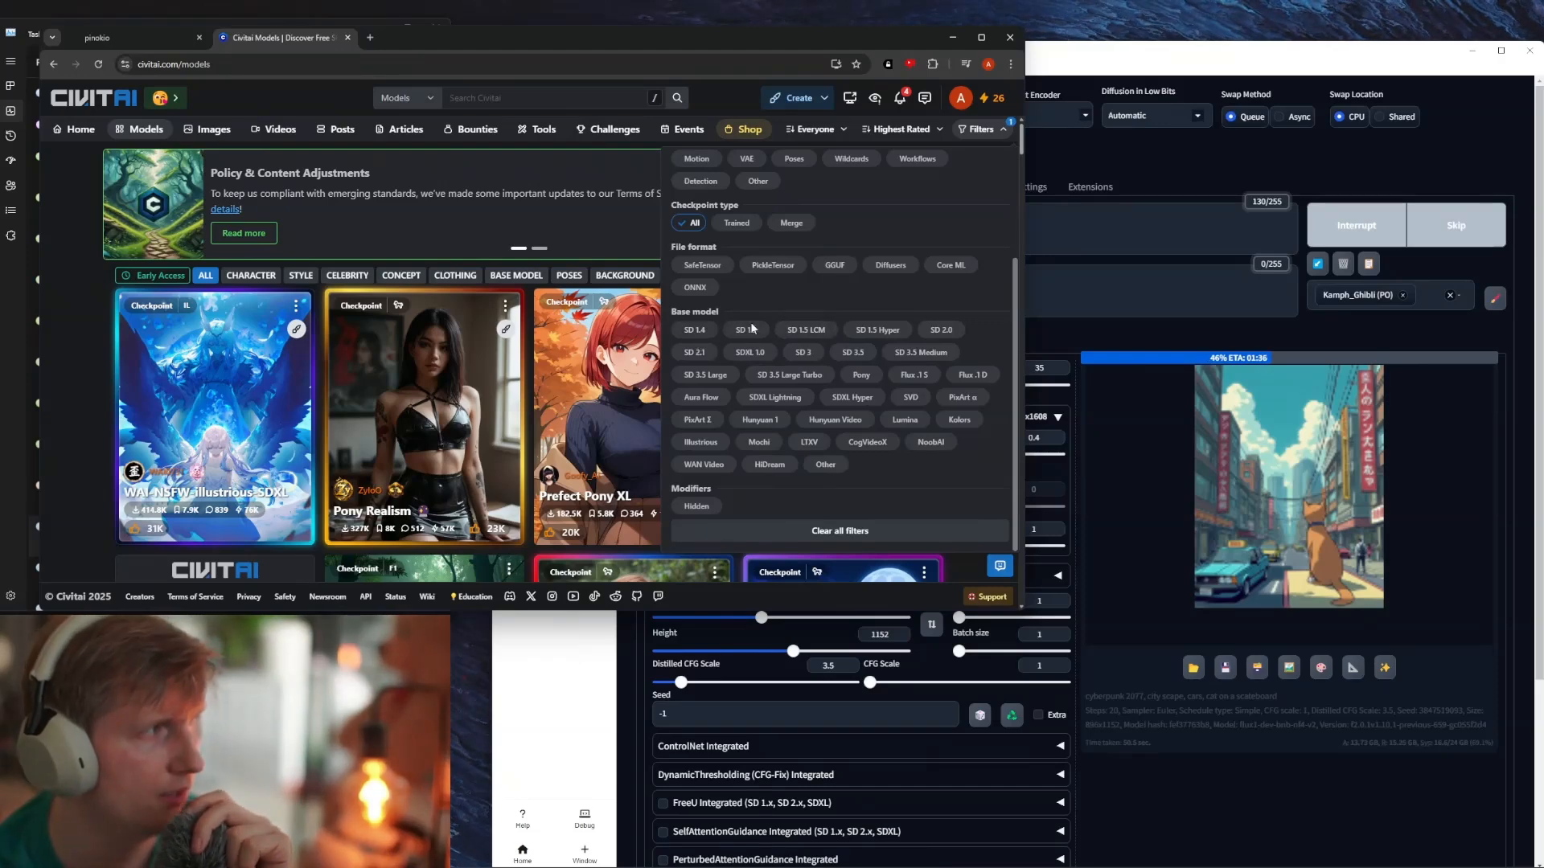
scroll(757, 347, "up", 2)
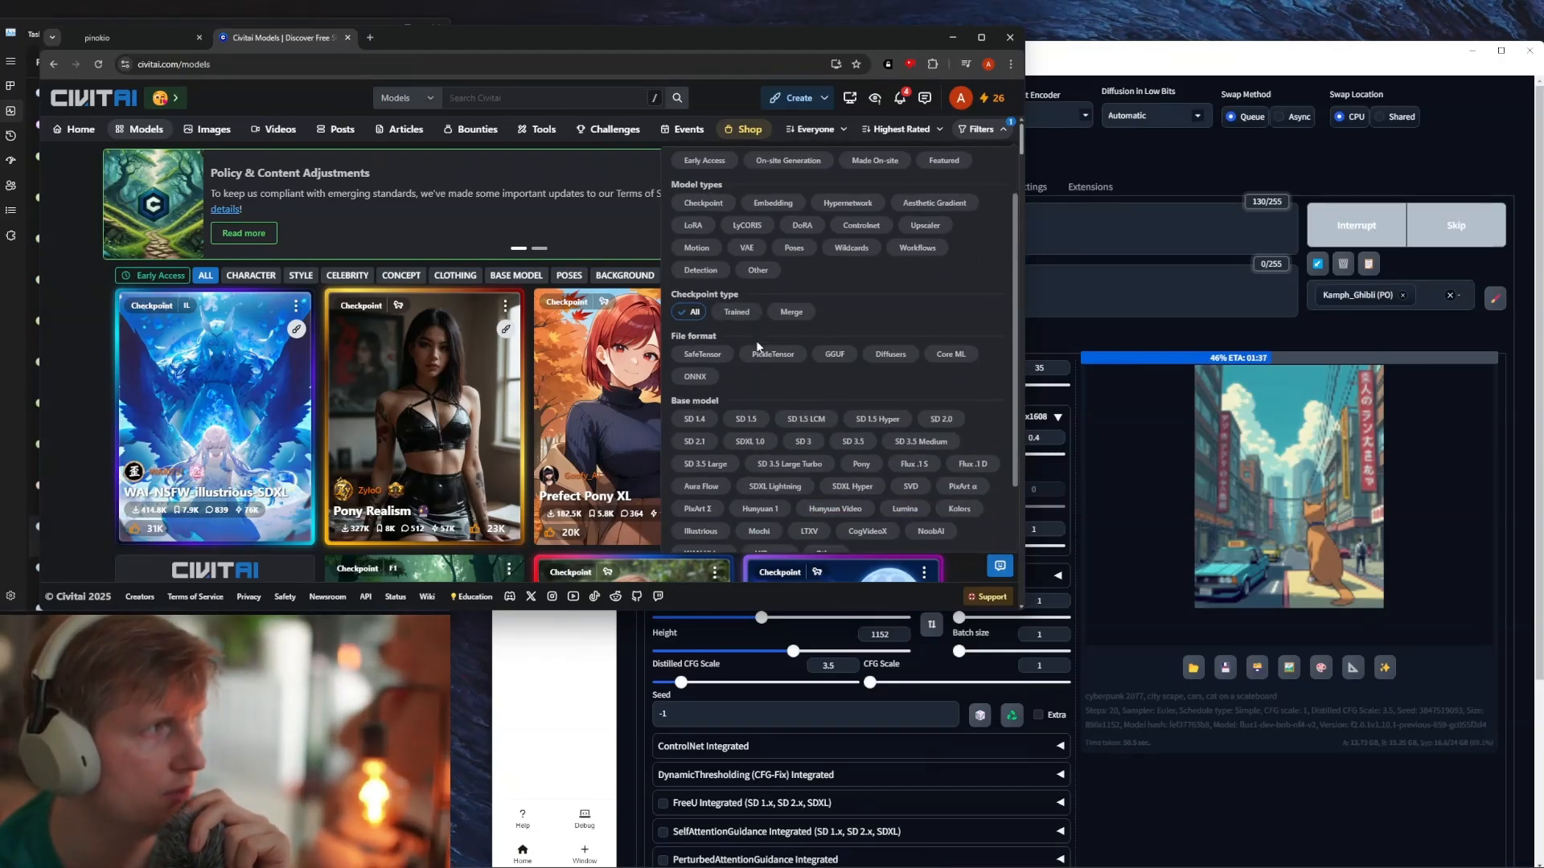
left_click(702, 203)
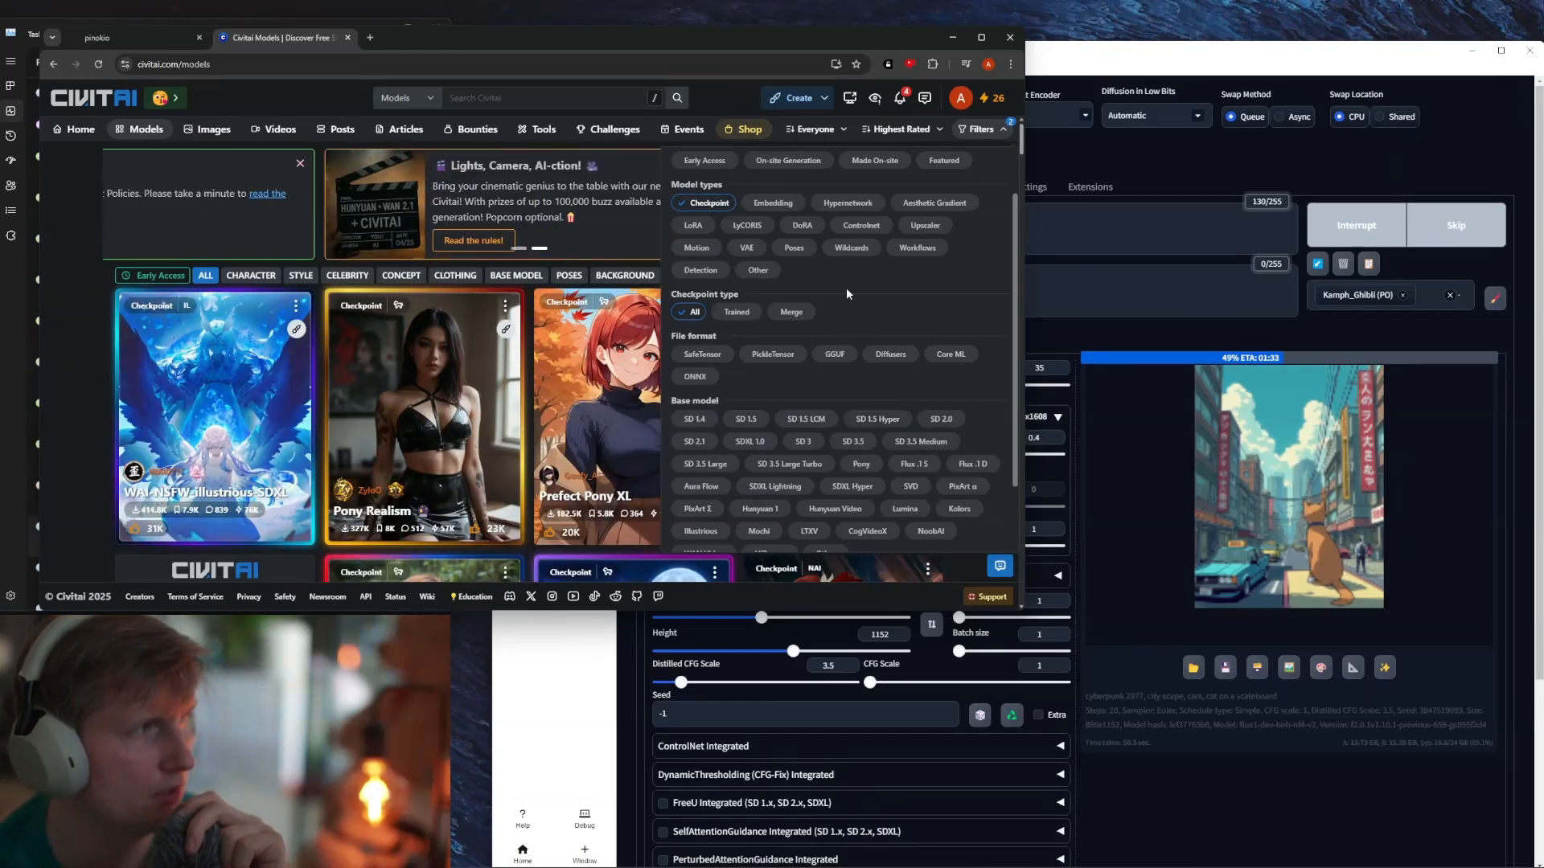
Step: Try the SD 3.5 Large base model filter on the checkpoints, remove it, and filter by Pony instead
scroll(694, 302, "up", 1)
scroll(844, 519, "down", 2)
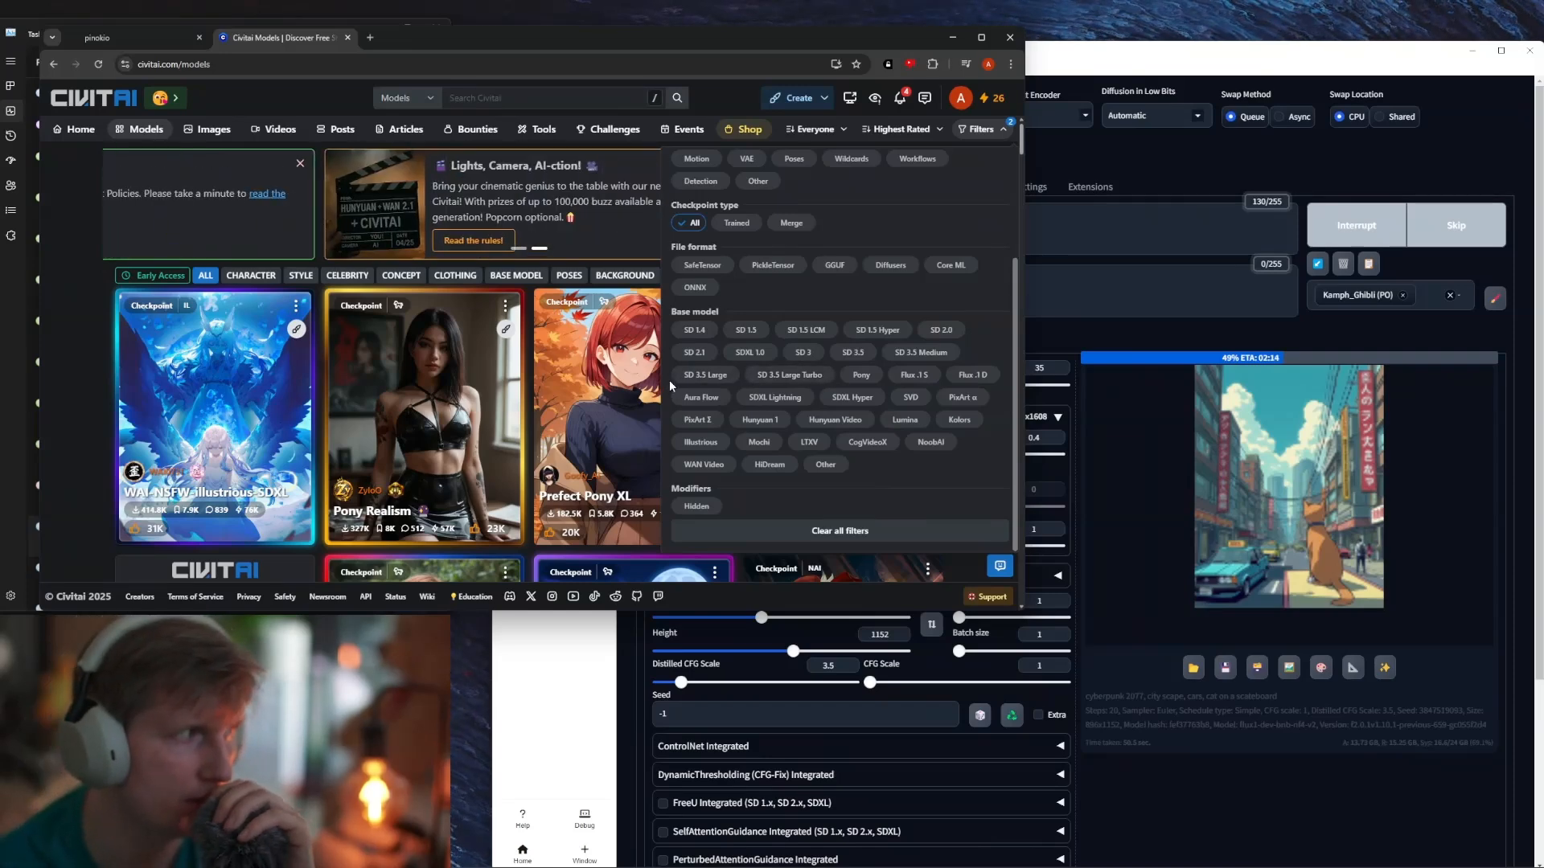
left_click(732, 380)
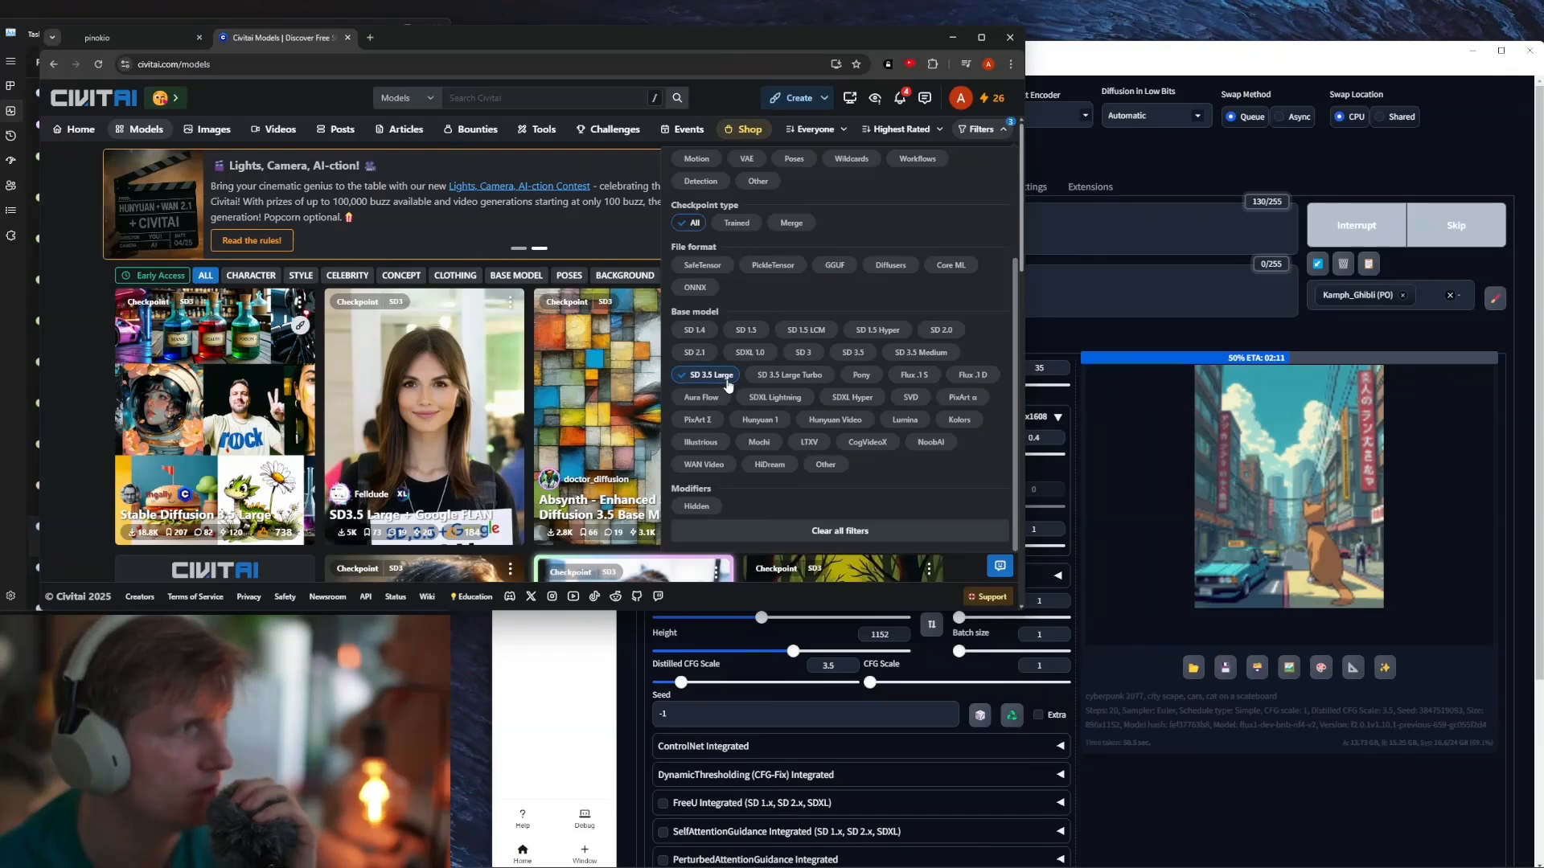
left_click(726, 378)
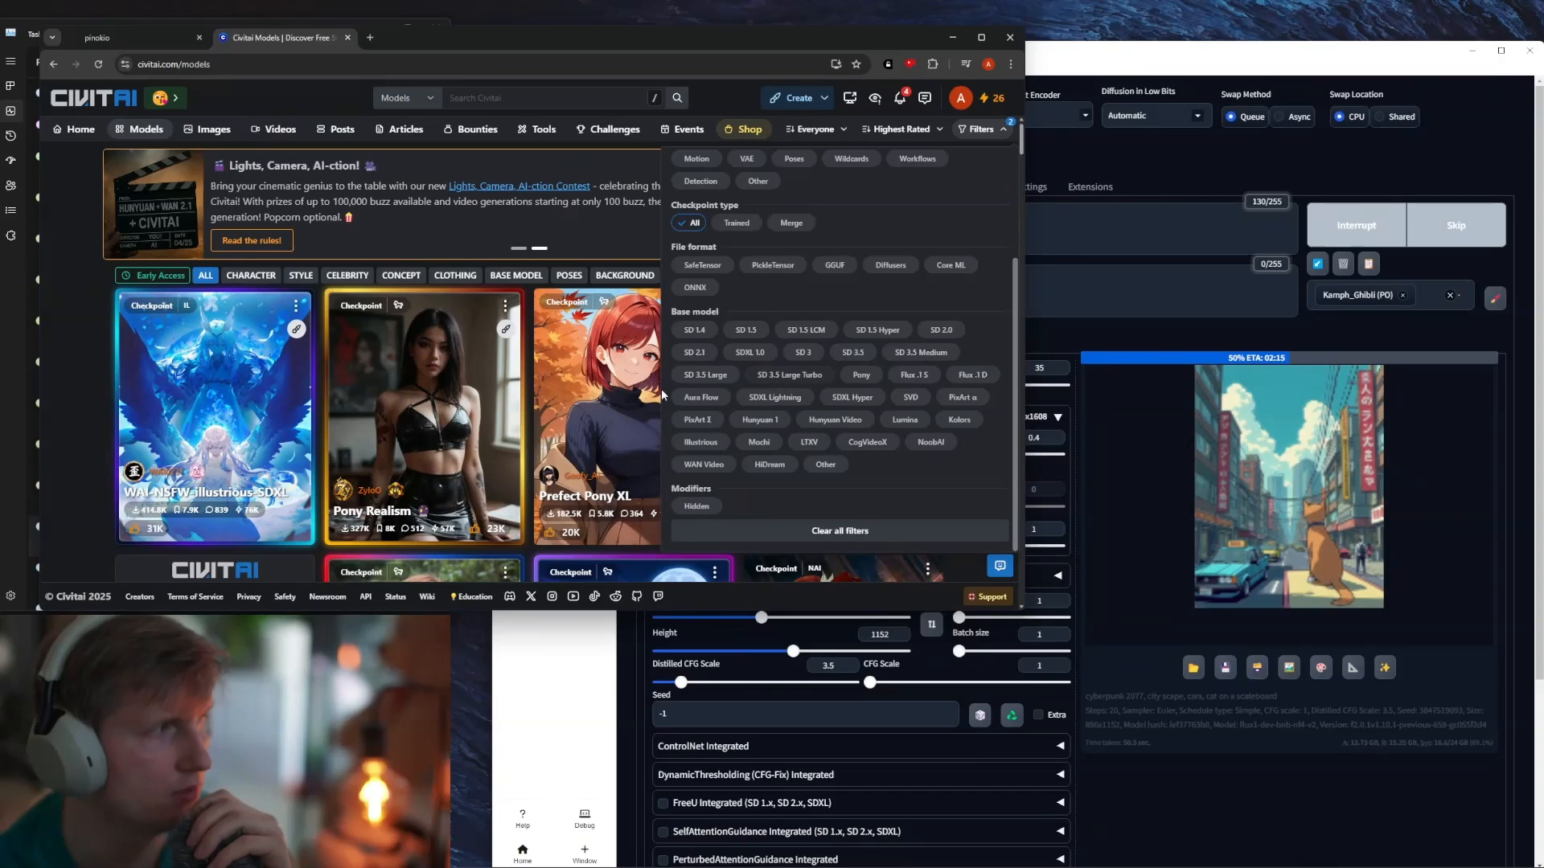
left_click(873, 382)
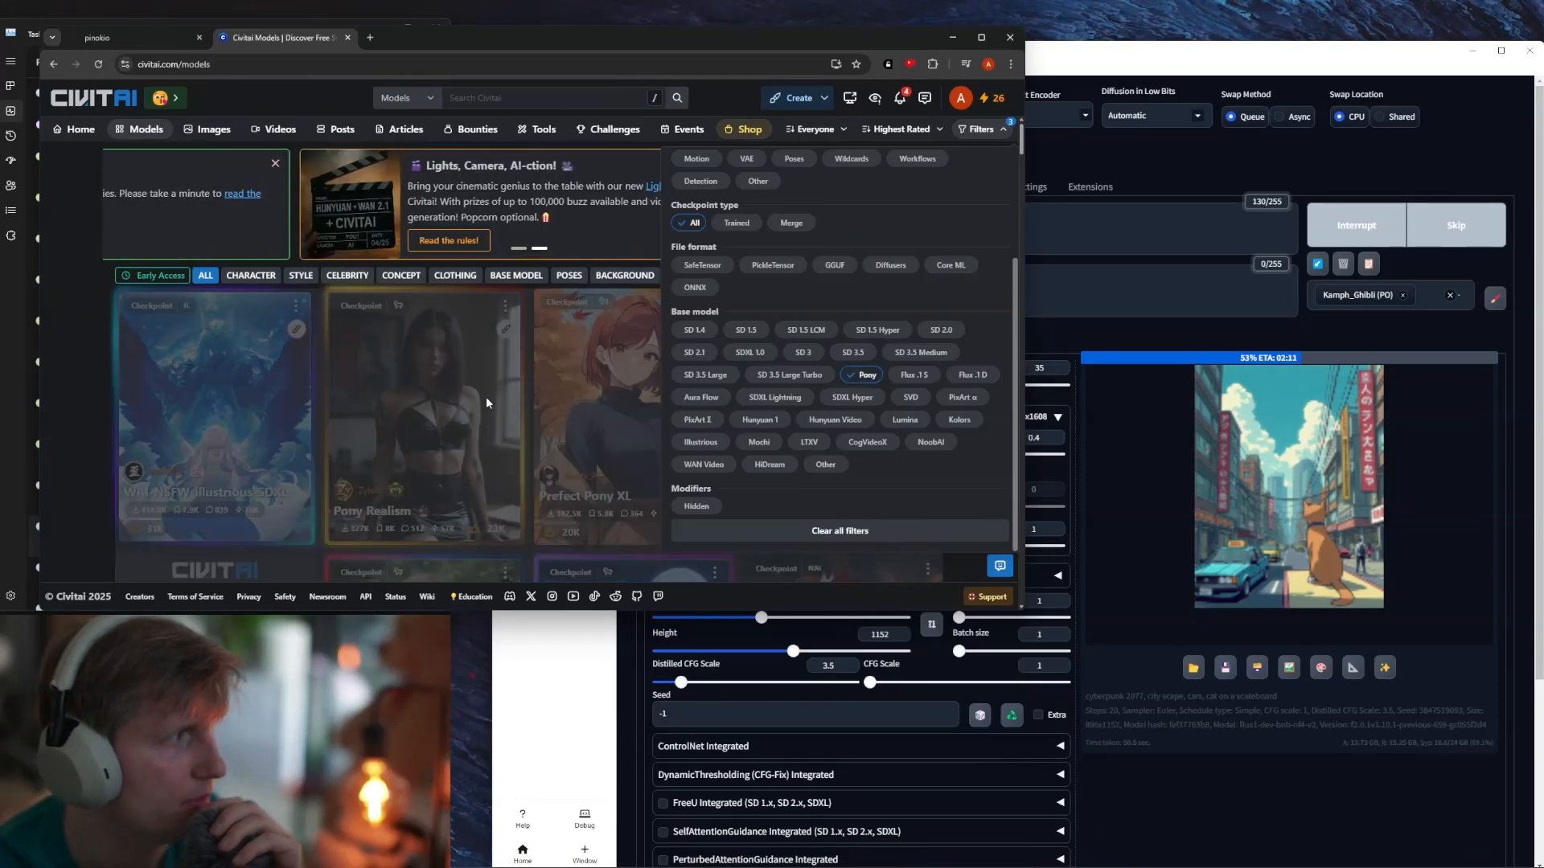
Step: Browse the Pony checkpoints, remove the Pony base model filter, and filter the checkpoints by SDXL Hyper instead
scroll(497, 359, "down", 3)
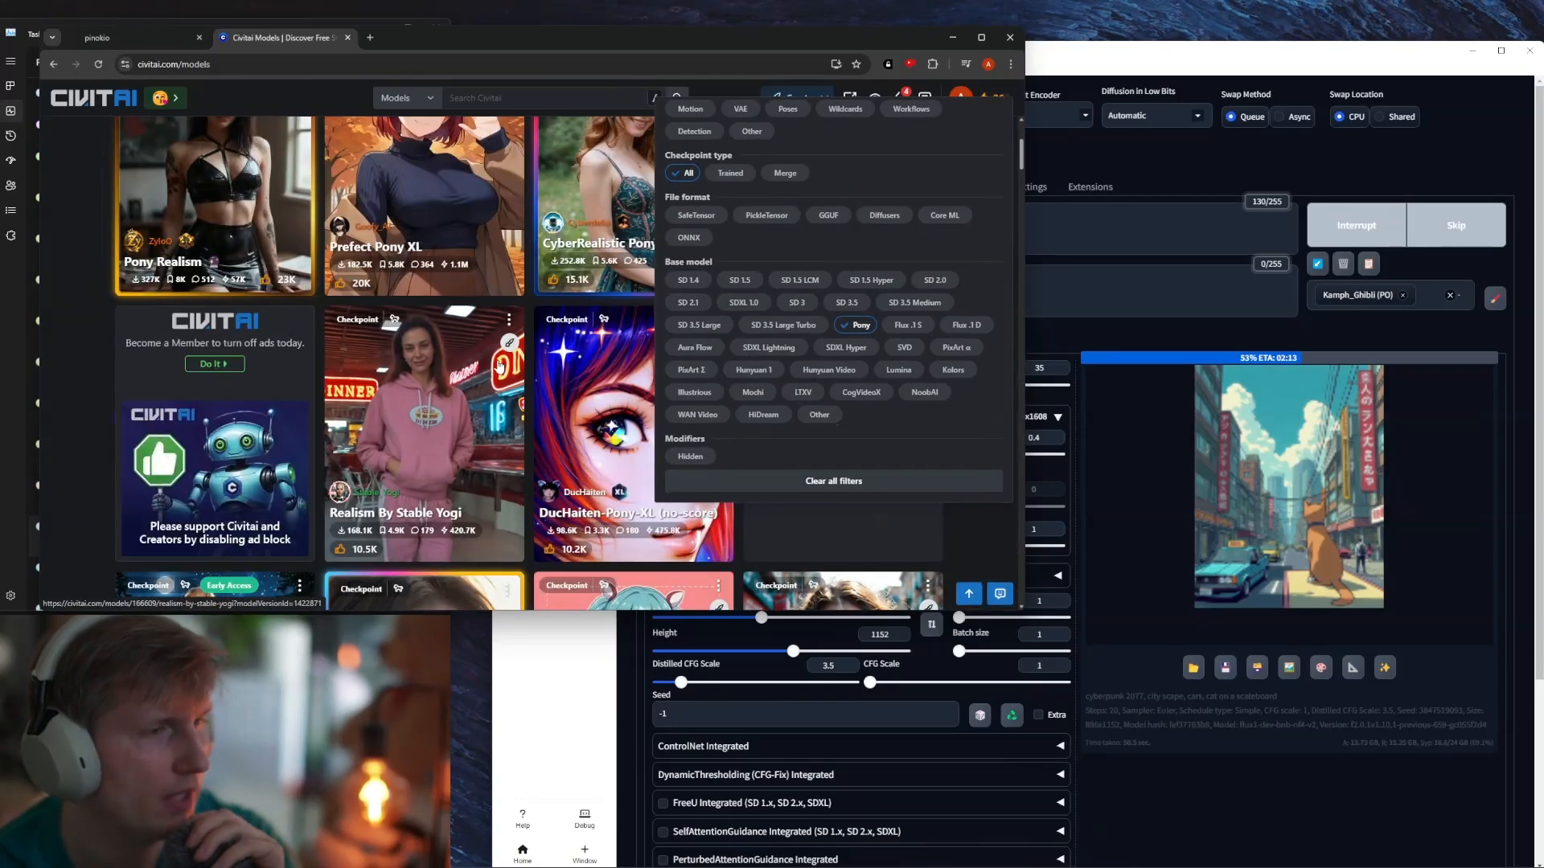
scroll(499, 365, "down", 5)
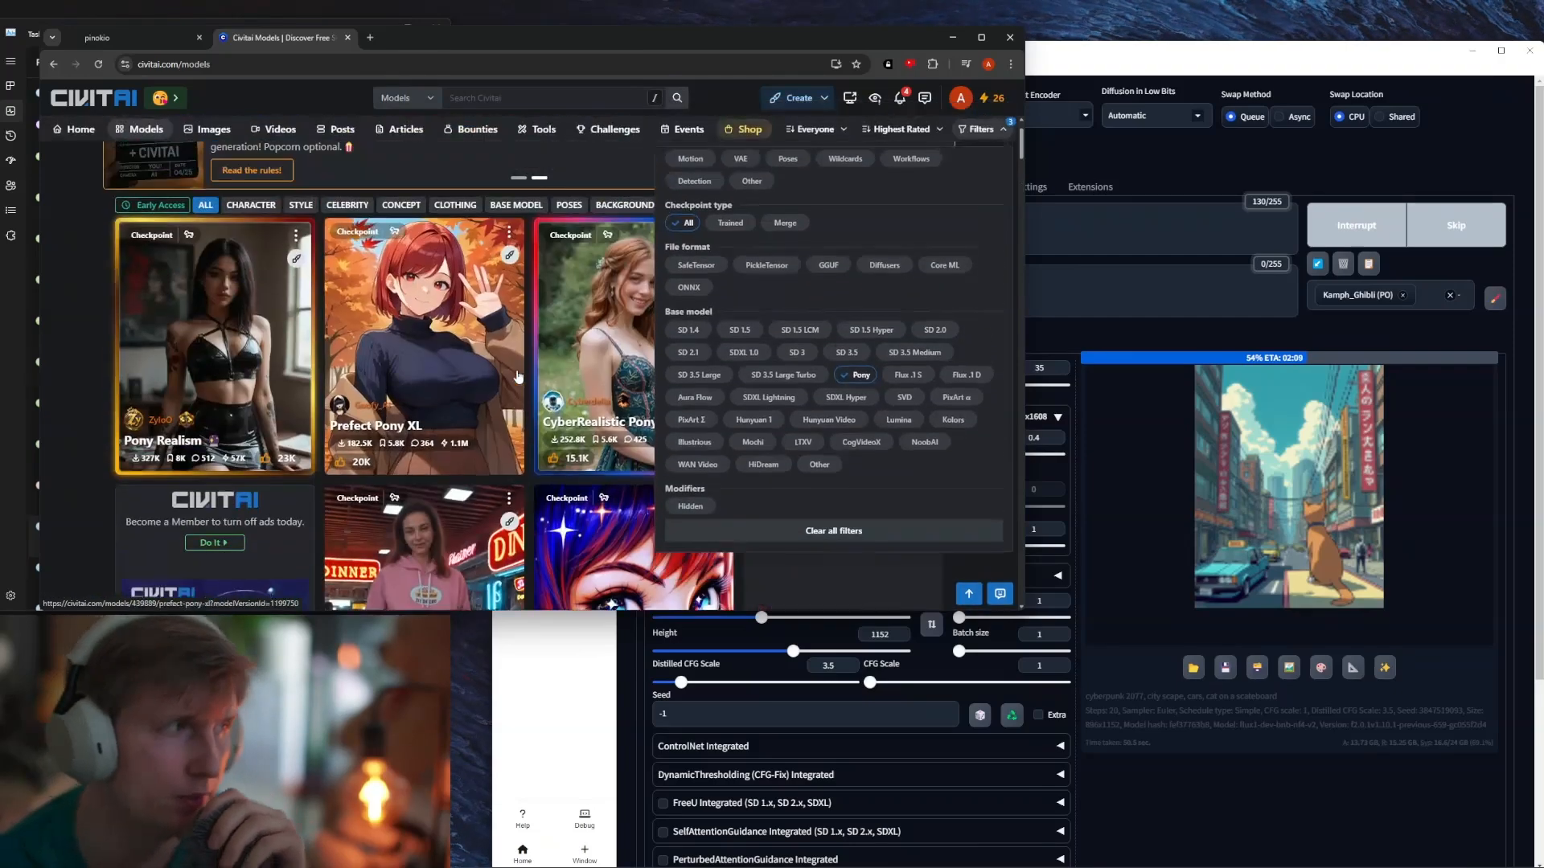
left_click(854, 375)
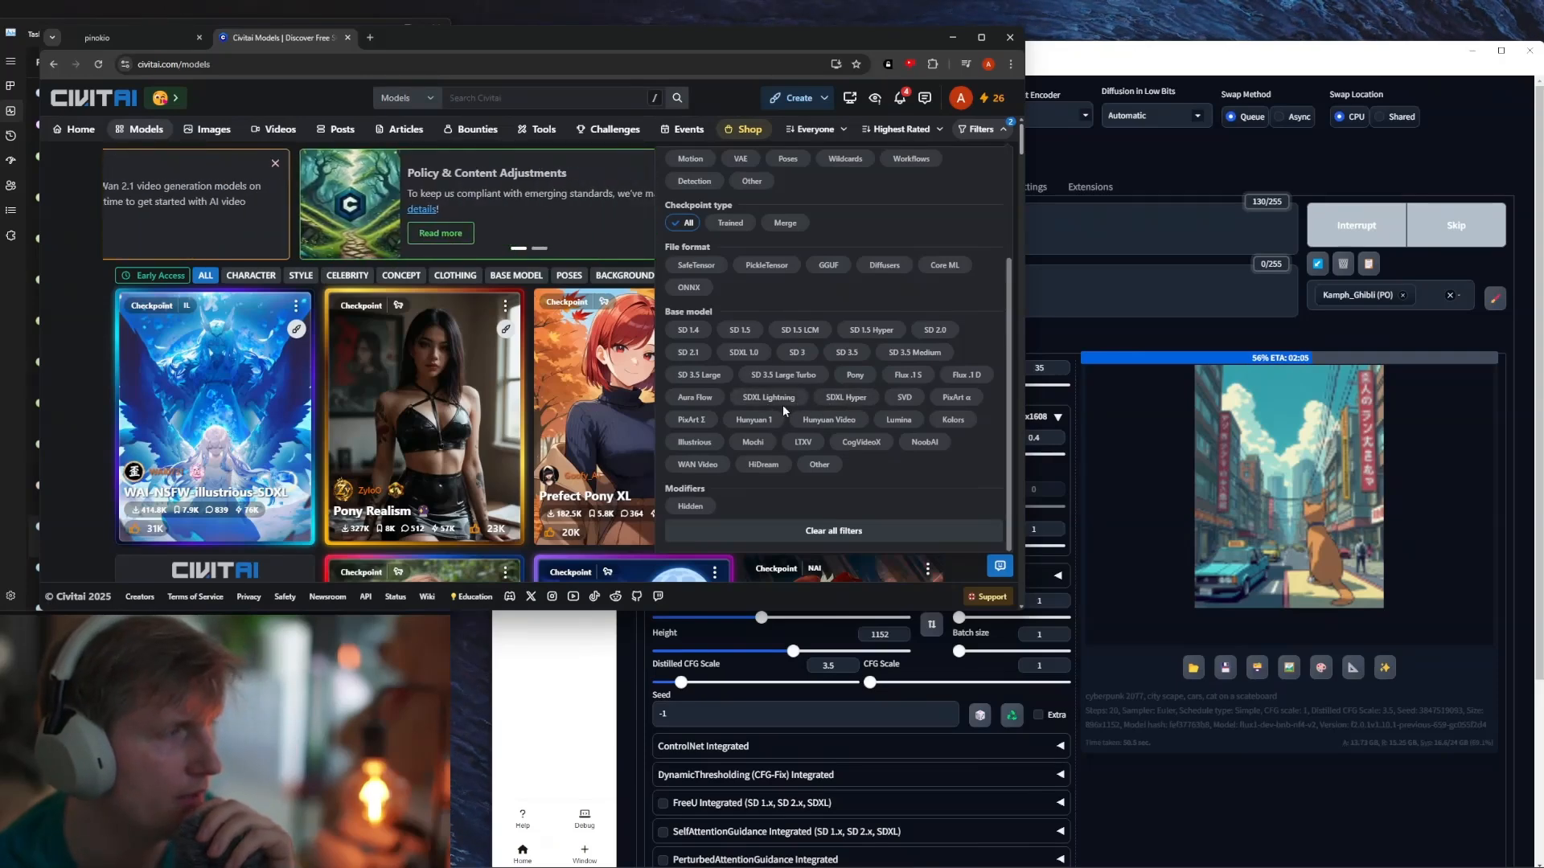
left_click(846, 398)
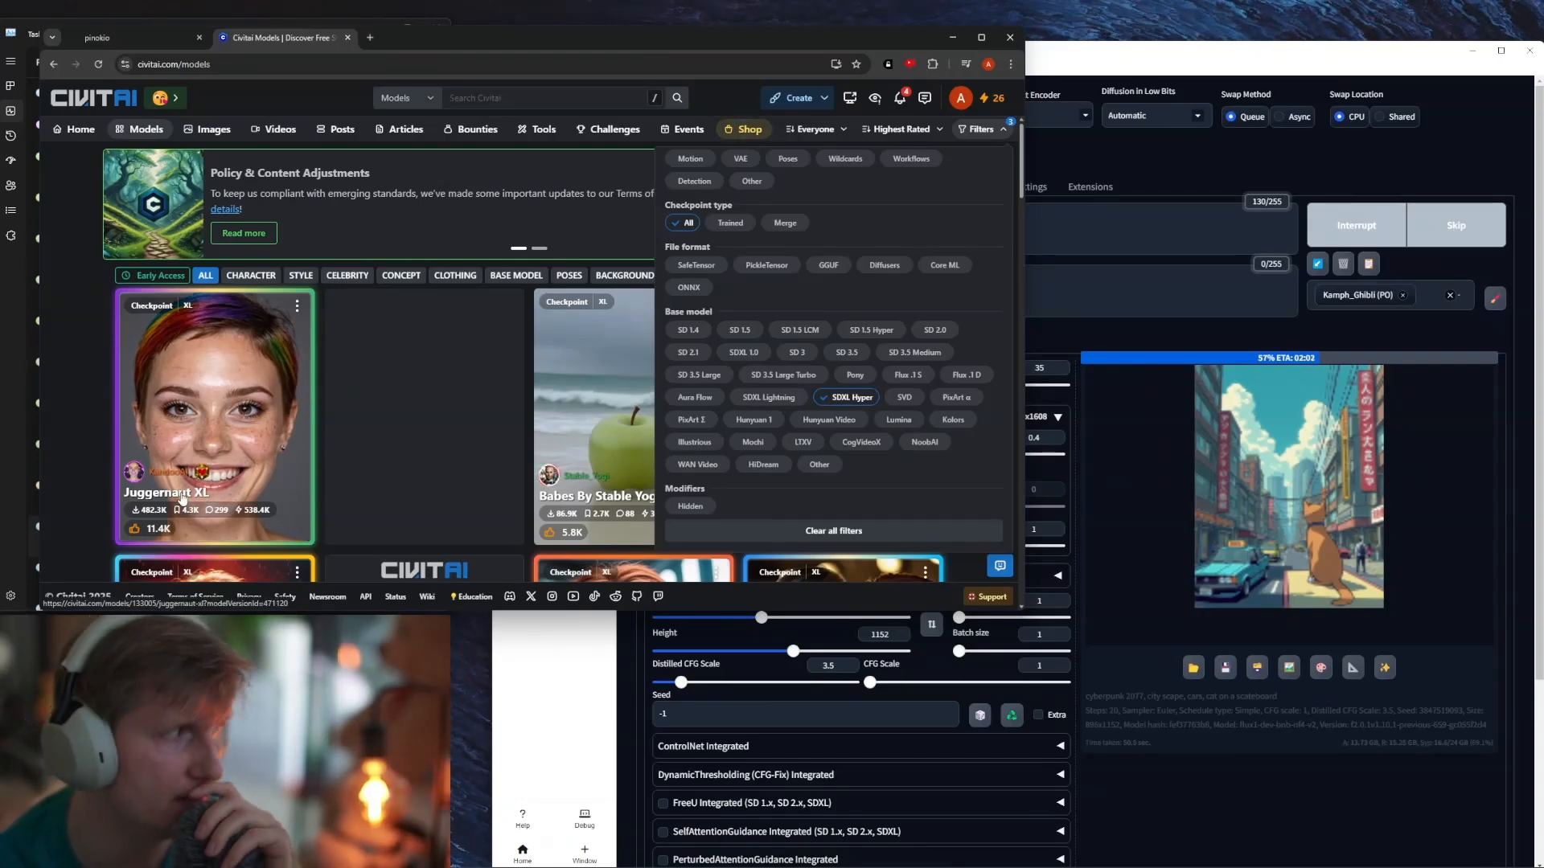
Step: Open the Juggernaut XL checkpoint page, check the Jugg_XI_Lightning_by_RD version, and return to the Jugg_X_RunDiffusion_Hyper version
left_click(213, 496)
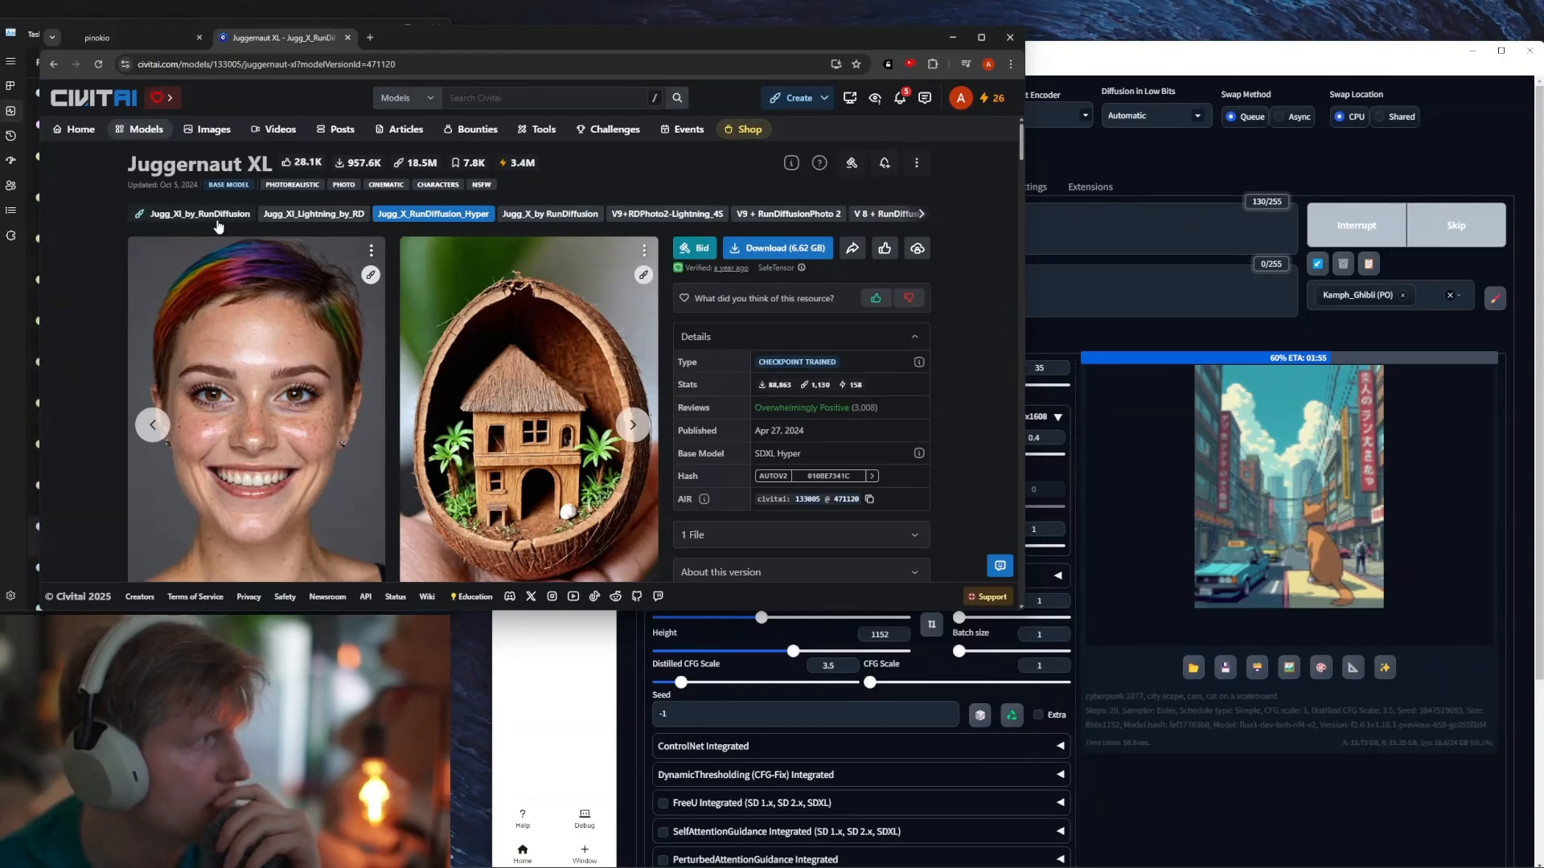
left_click(314, 214)
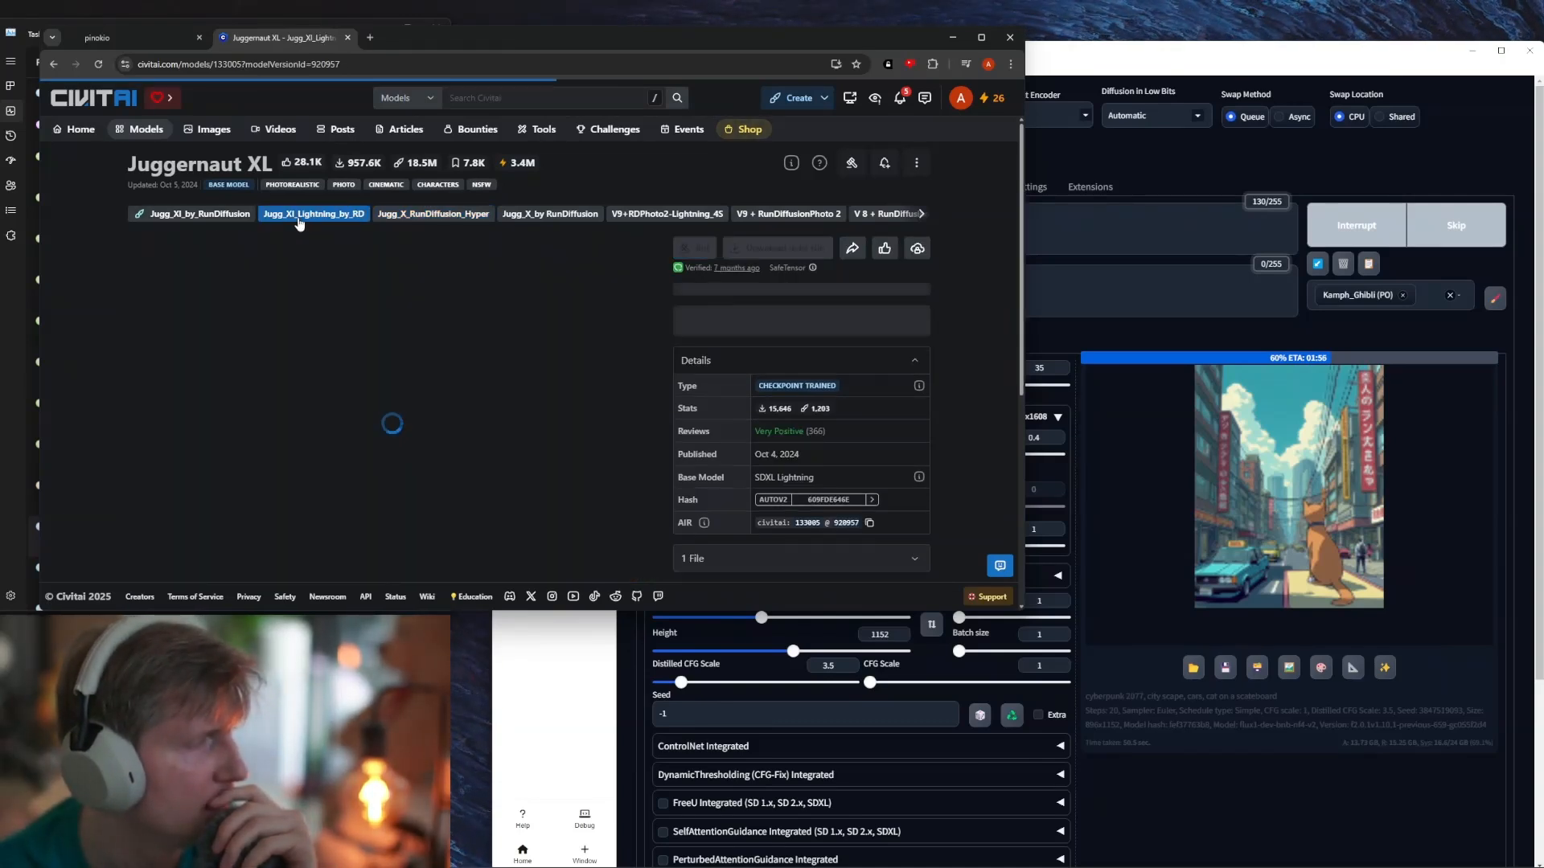
left_click(448, 215)
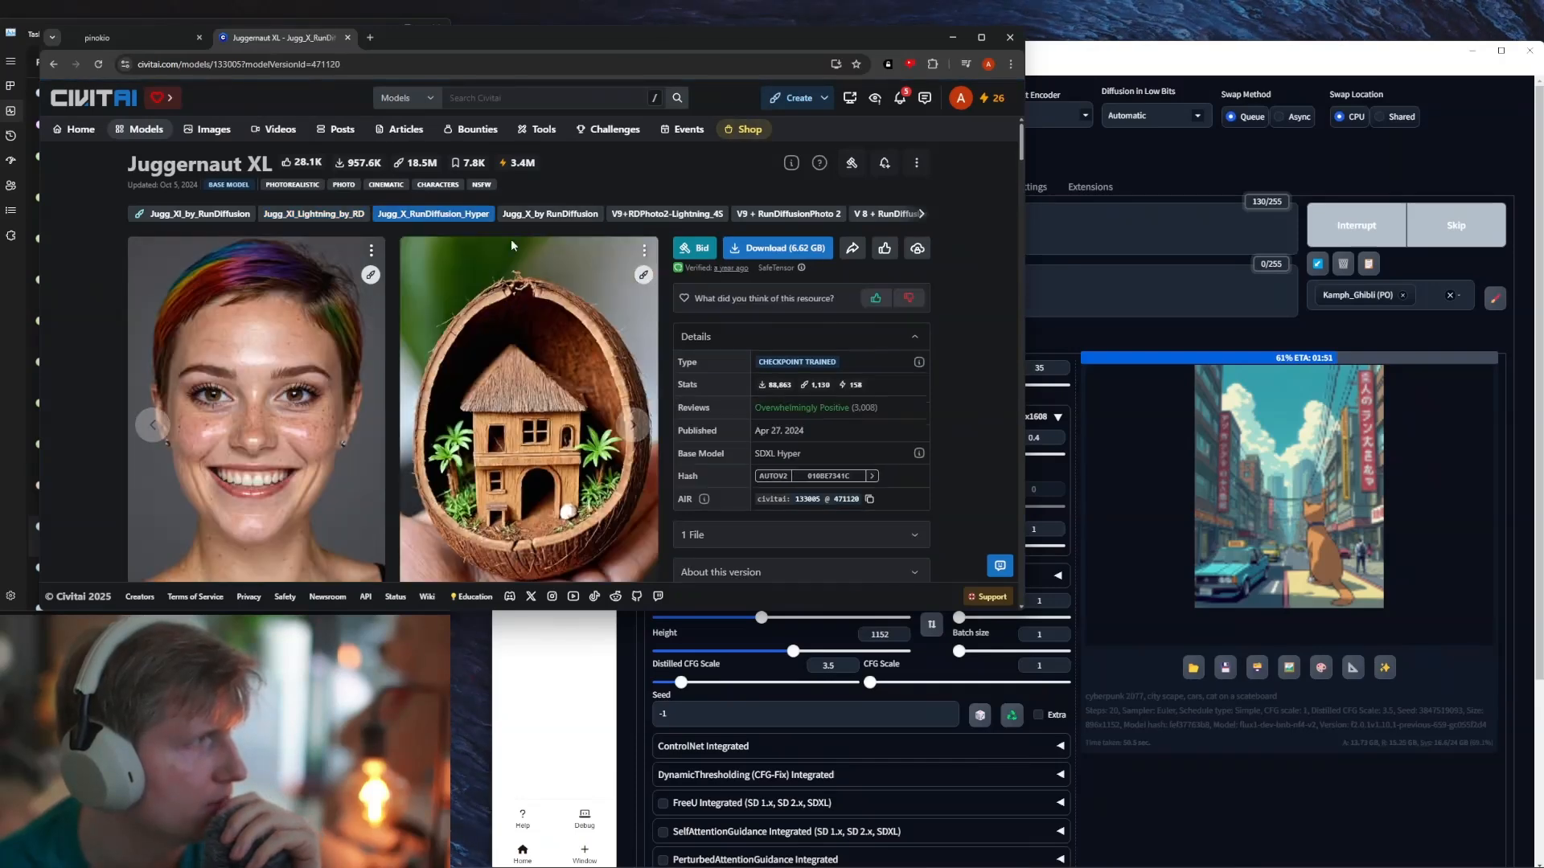
Step: Look through the sample images of the Jugg_X_RunDiffusion_Hyper version
left_click(637, 425)
left_click(641, 424)
left_click(641, 424)
left_click(640, 424)
left_click(641, 425)
left_click(641, 425)
left_click(641, 425)
left_click(641, 425)
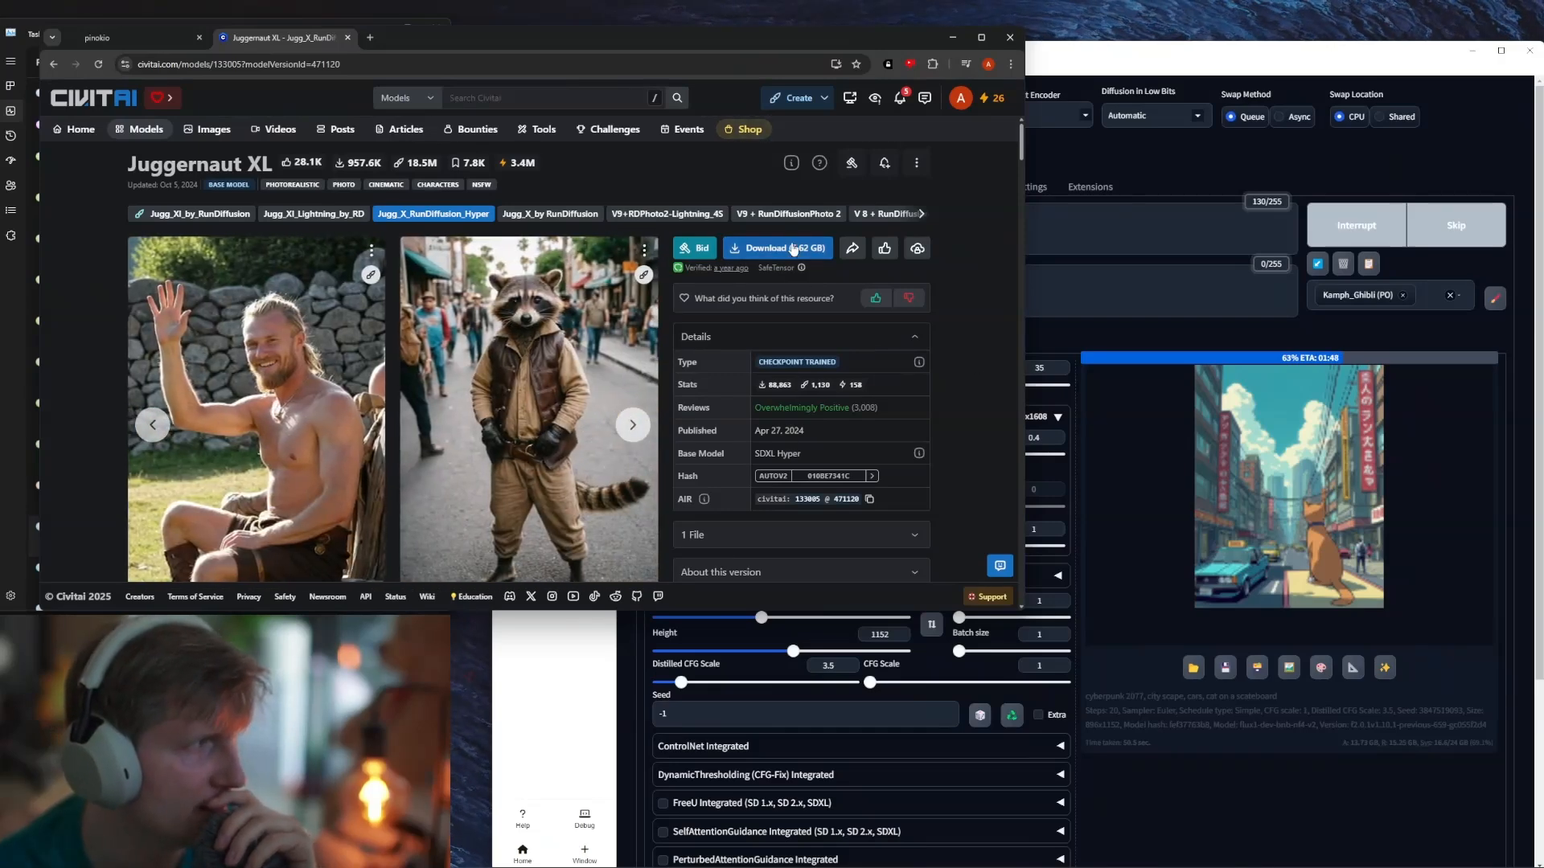
Step: Try to download Juggernaut_X_RunDiffusion_Hyper.safetensors with the Downloads folder as its location
left_click(816, 254)
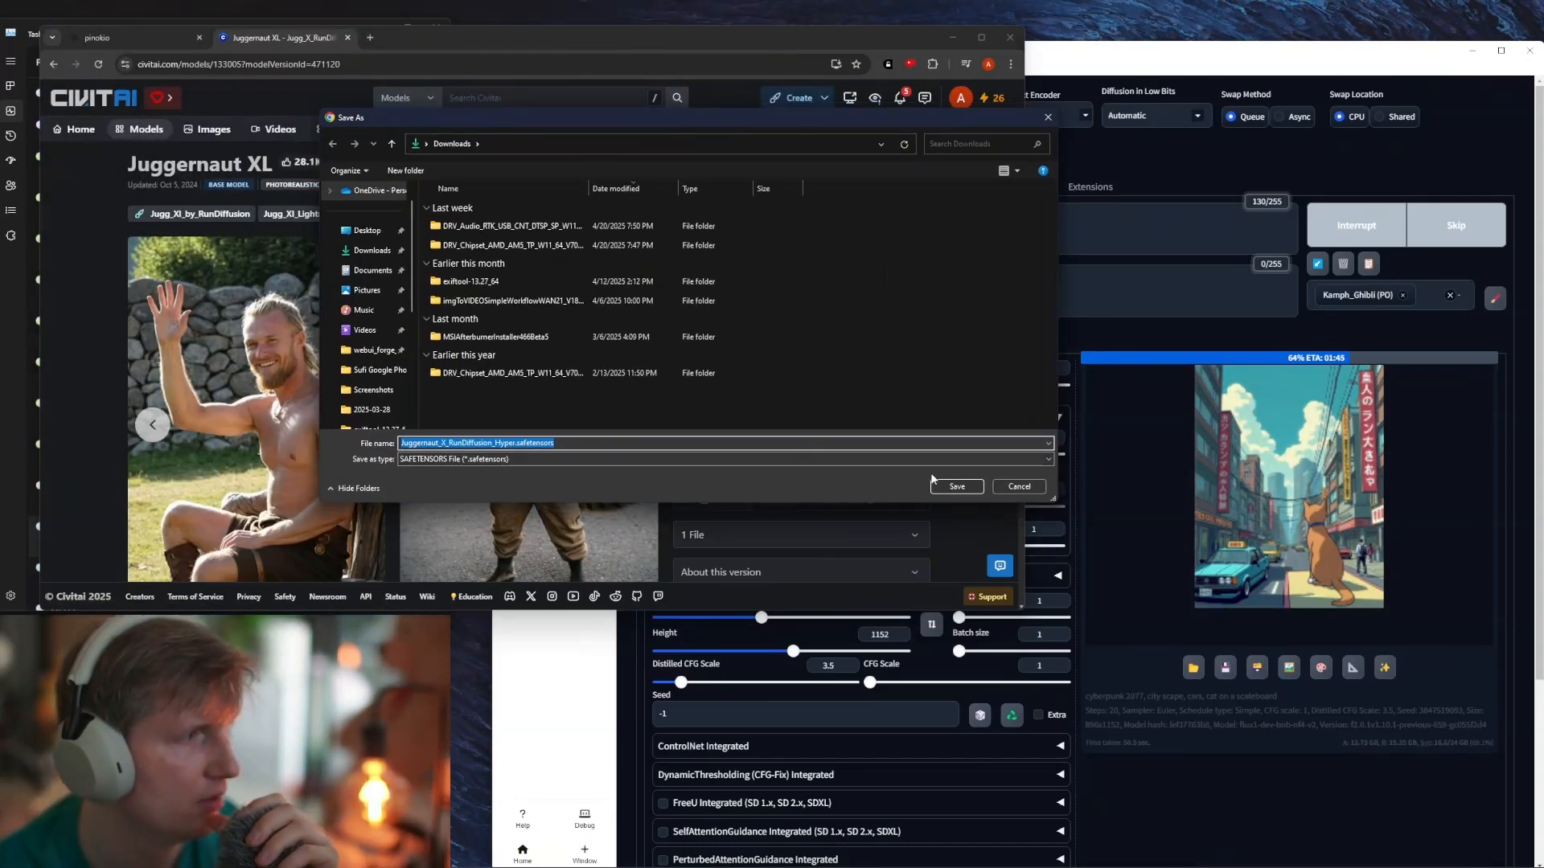
left_click(951, 486)
Step: Switch to the Pinokio window and browse Forge's files to the app/models/Stable-diffusion folder
left_click(1435, 143)
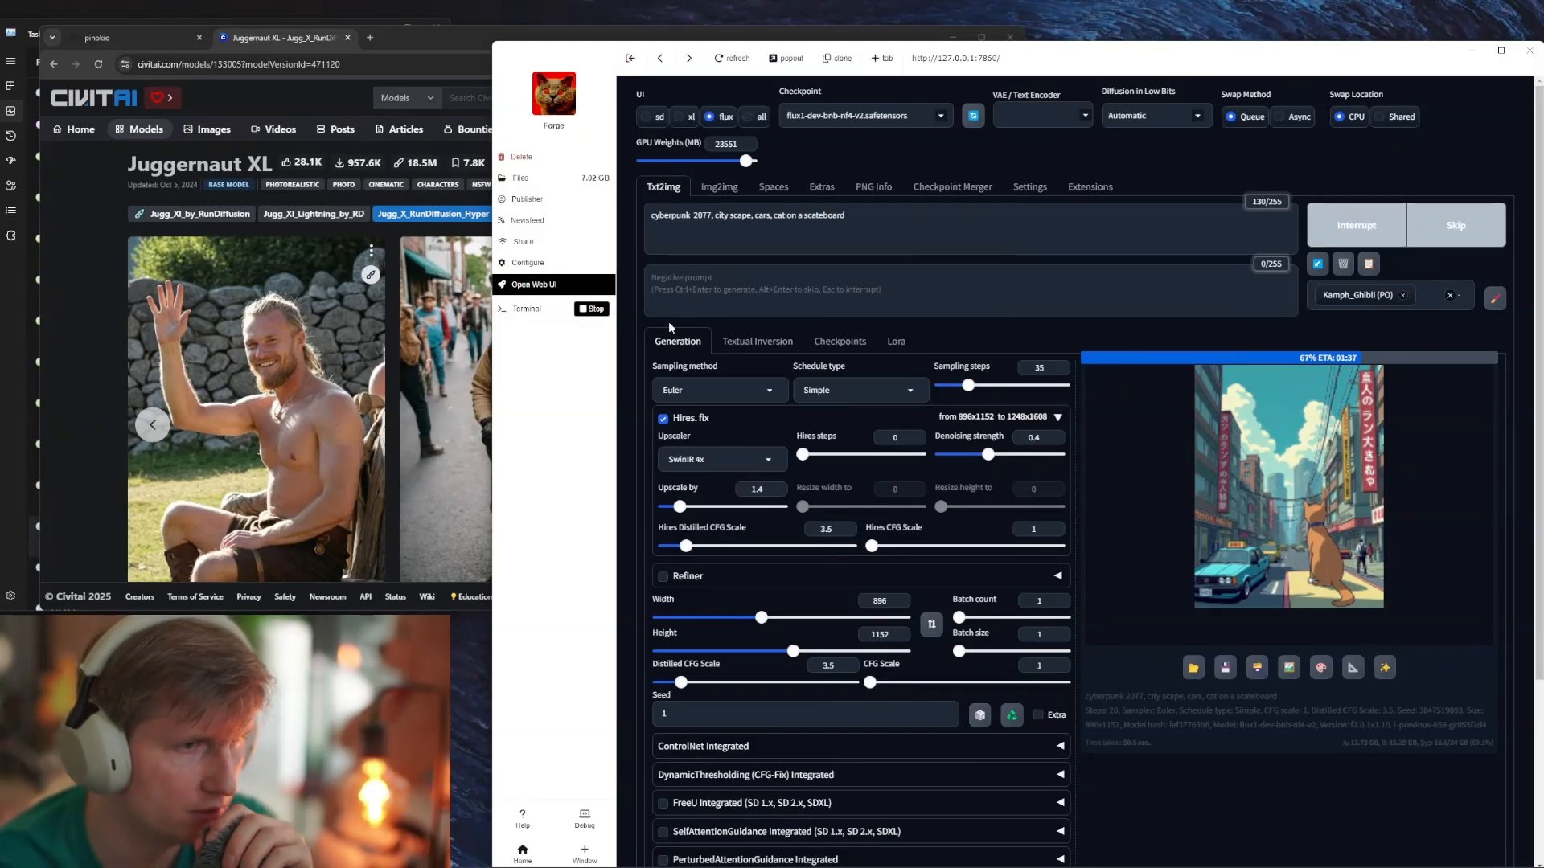
left_click(540, 181)
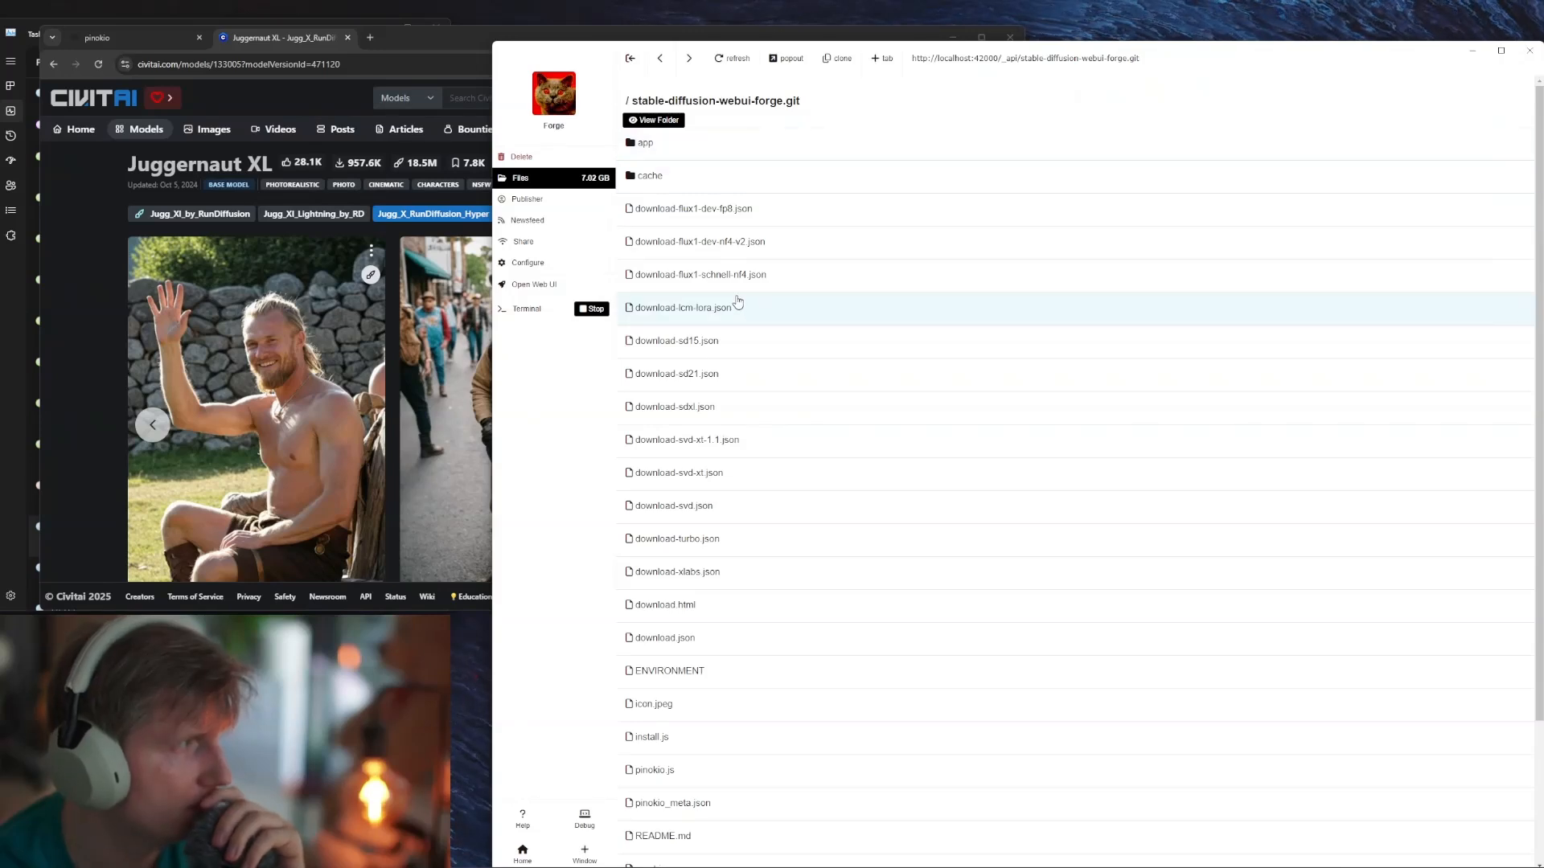
scroll(975, 499, "down", 3)
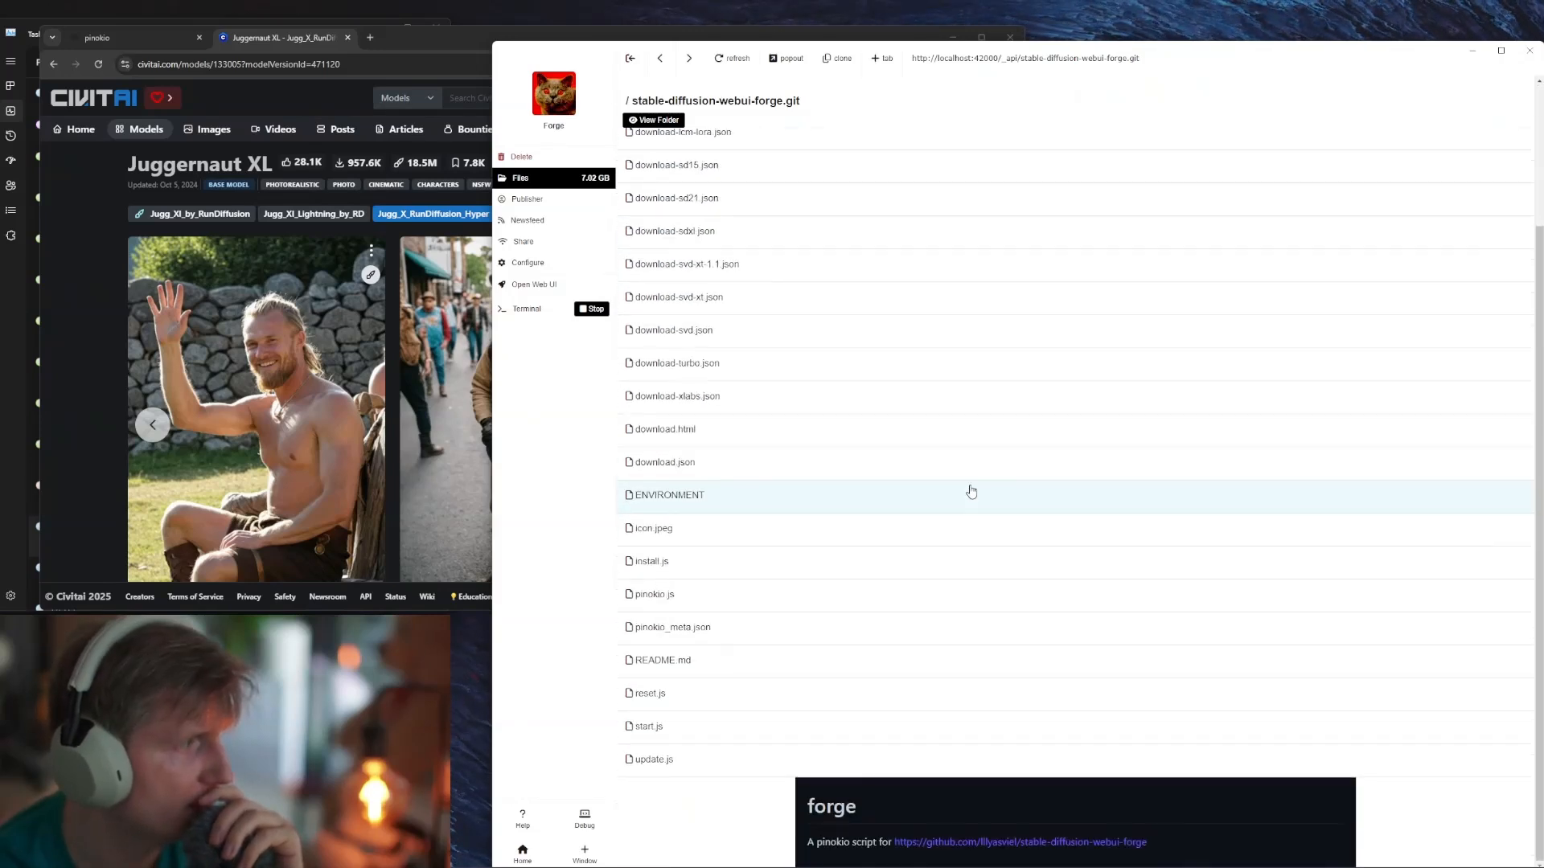
scroll(965, 492, "up", 3)
left_click(685, 149)
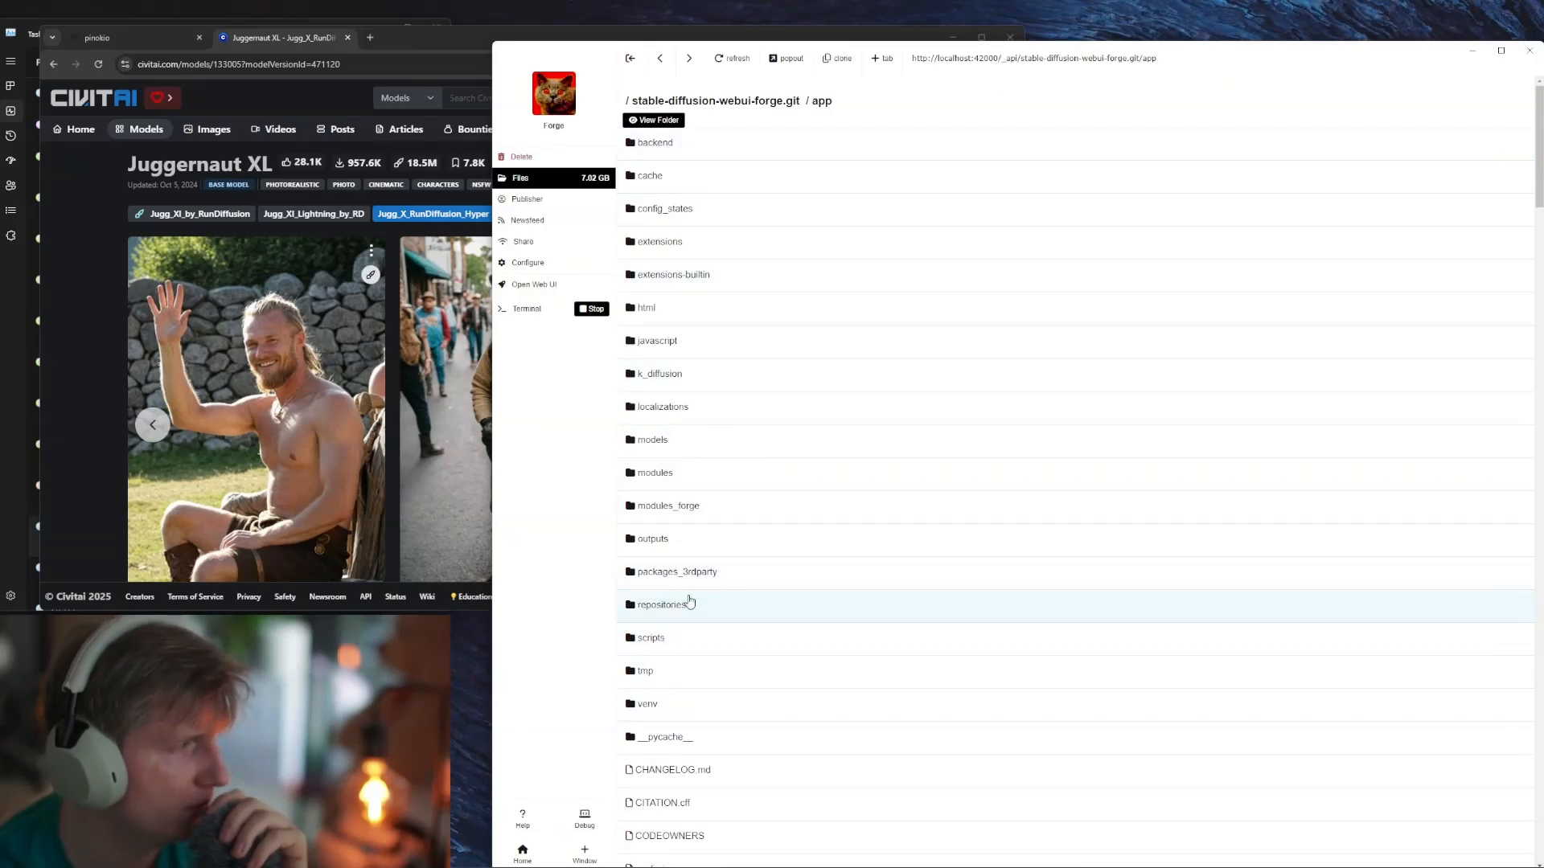
scroll(708, 677, "down", 8)
scroll(711, 674, "up", 8)
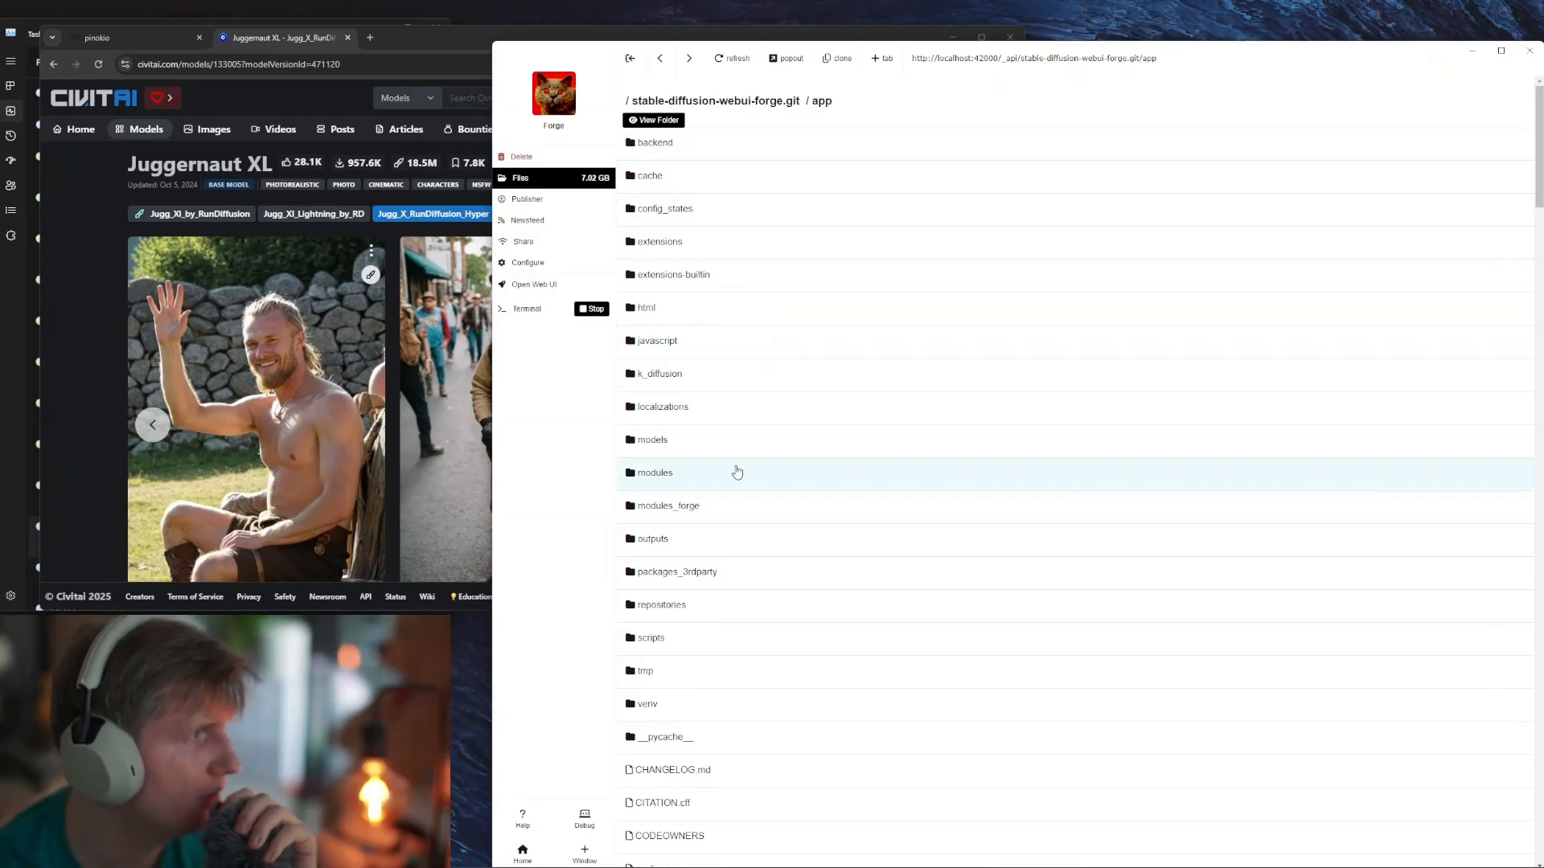
left_click(664, 477)
key("alt+Left")
left_click(663, 459)
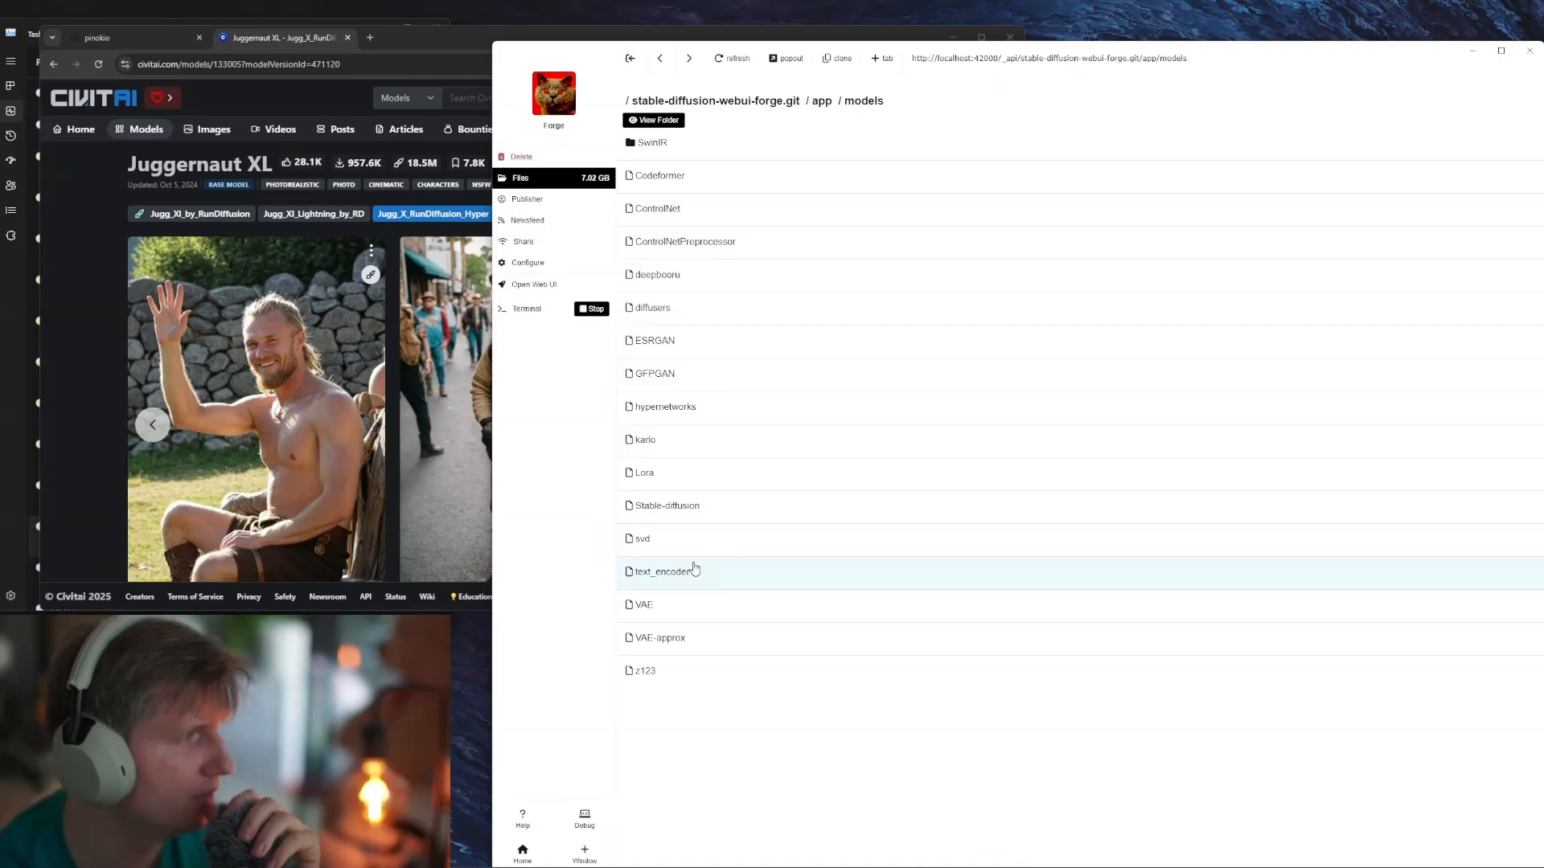
left_click(707, 507)
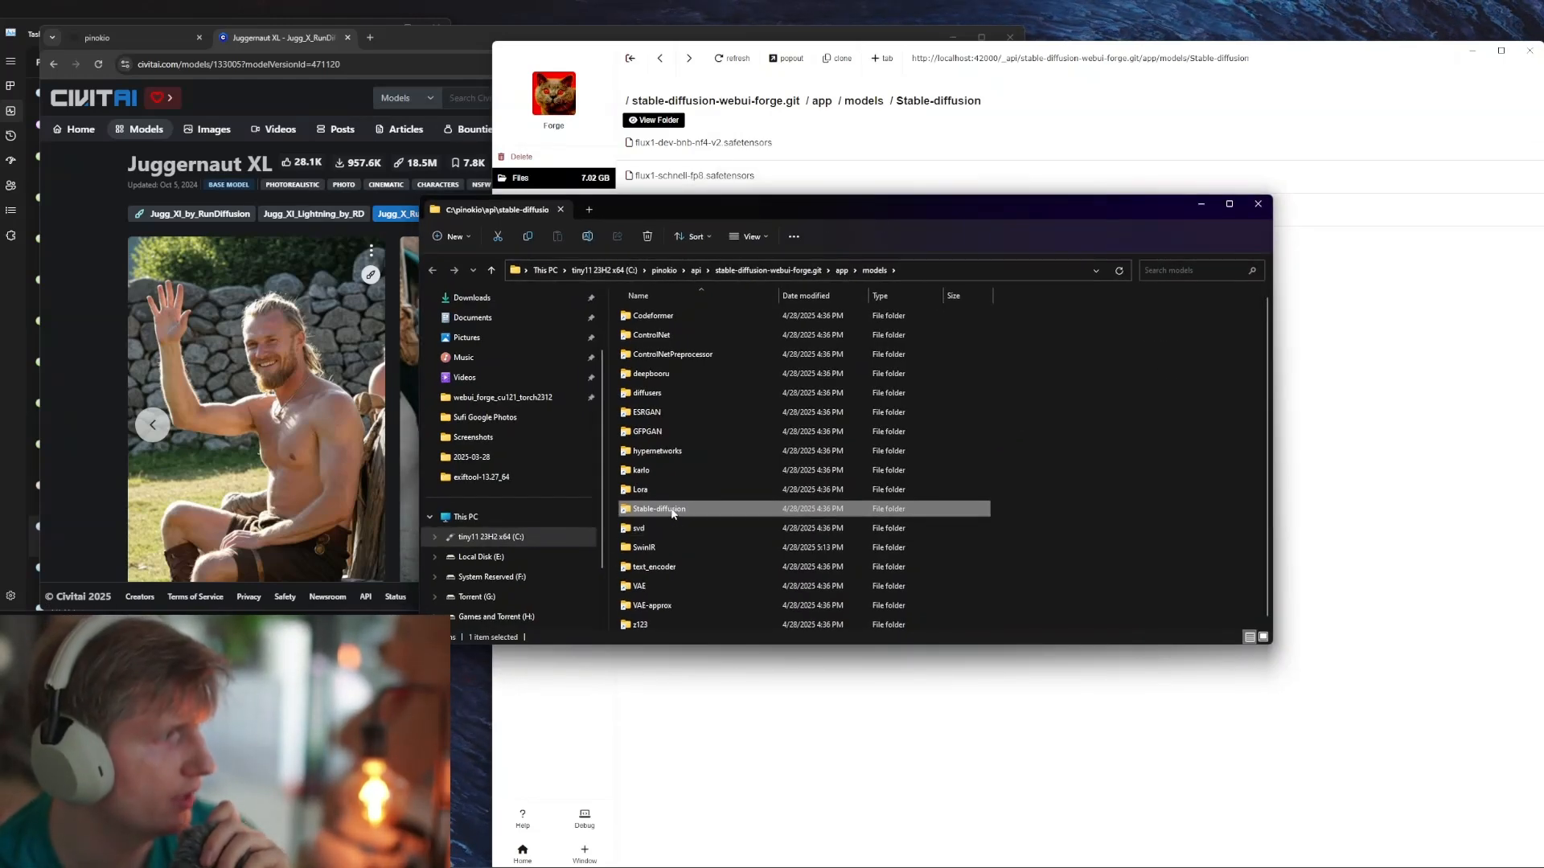
Step: Open Forge's Stable-diffusion models folder in File Explorer, move its window out of the way, and copy the folder path
double_click(673, 512)
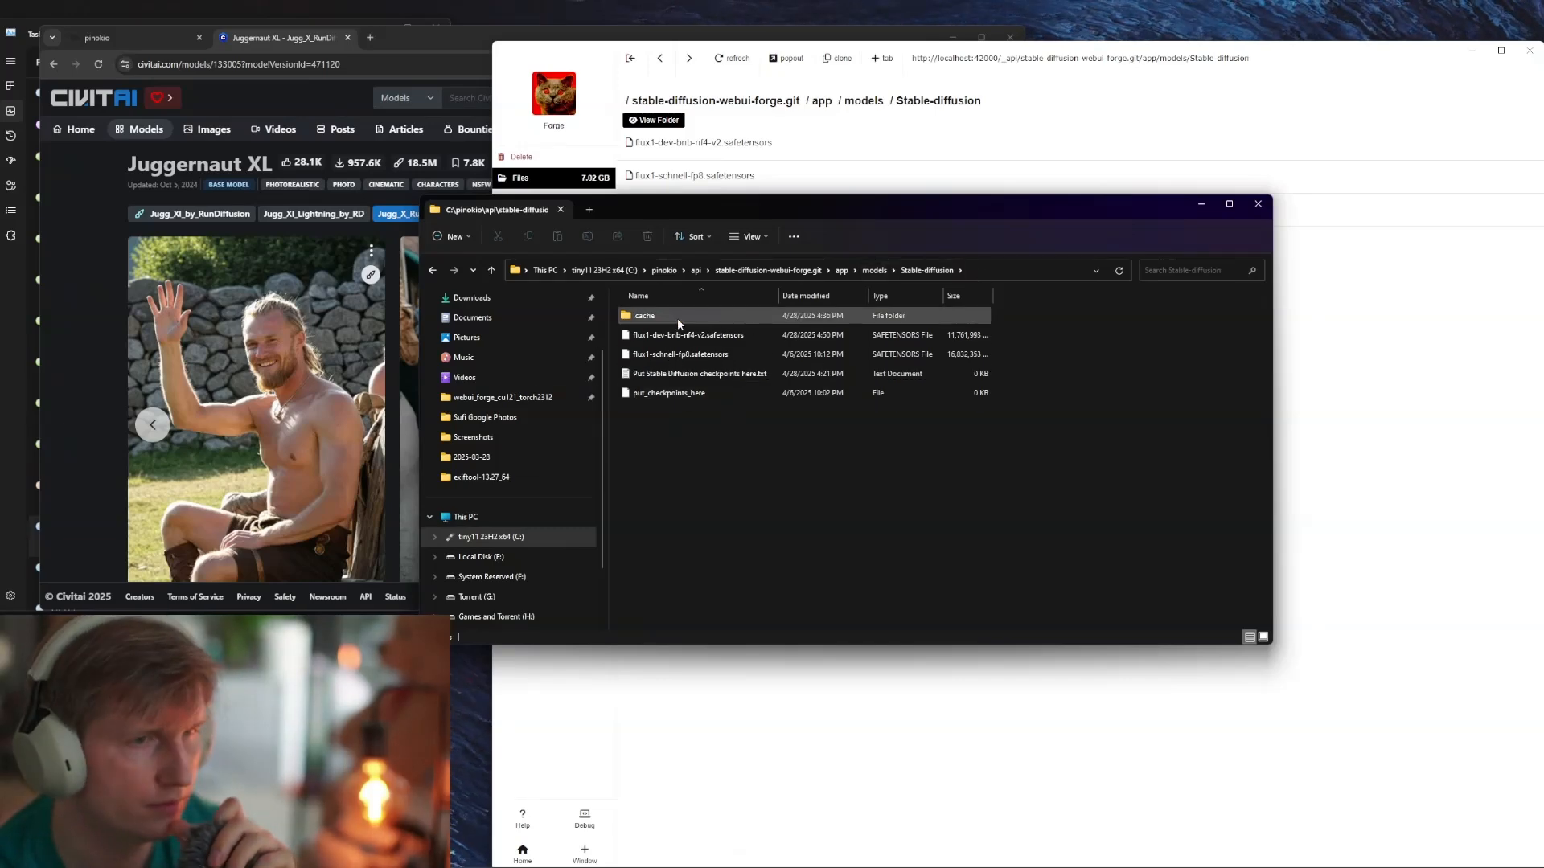
left_click_drag(907, 212, 554, 396)
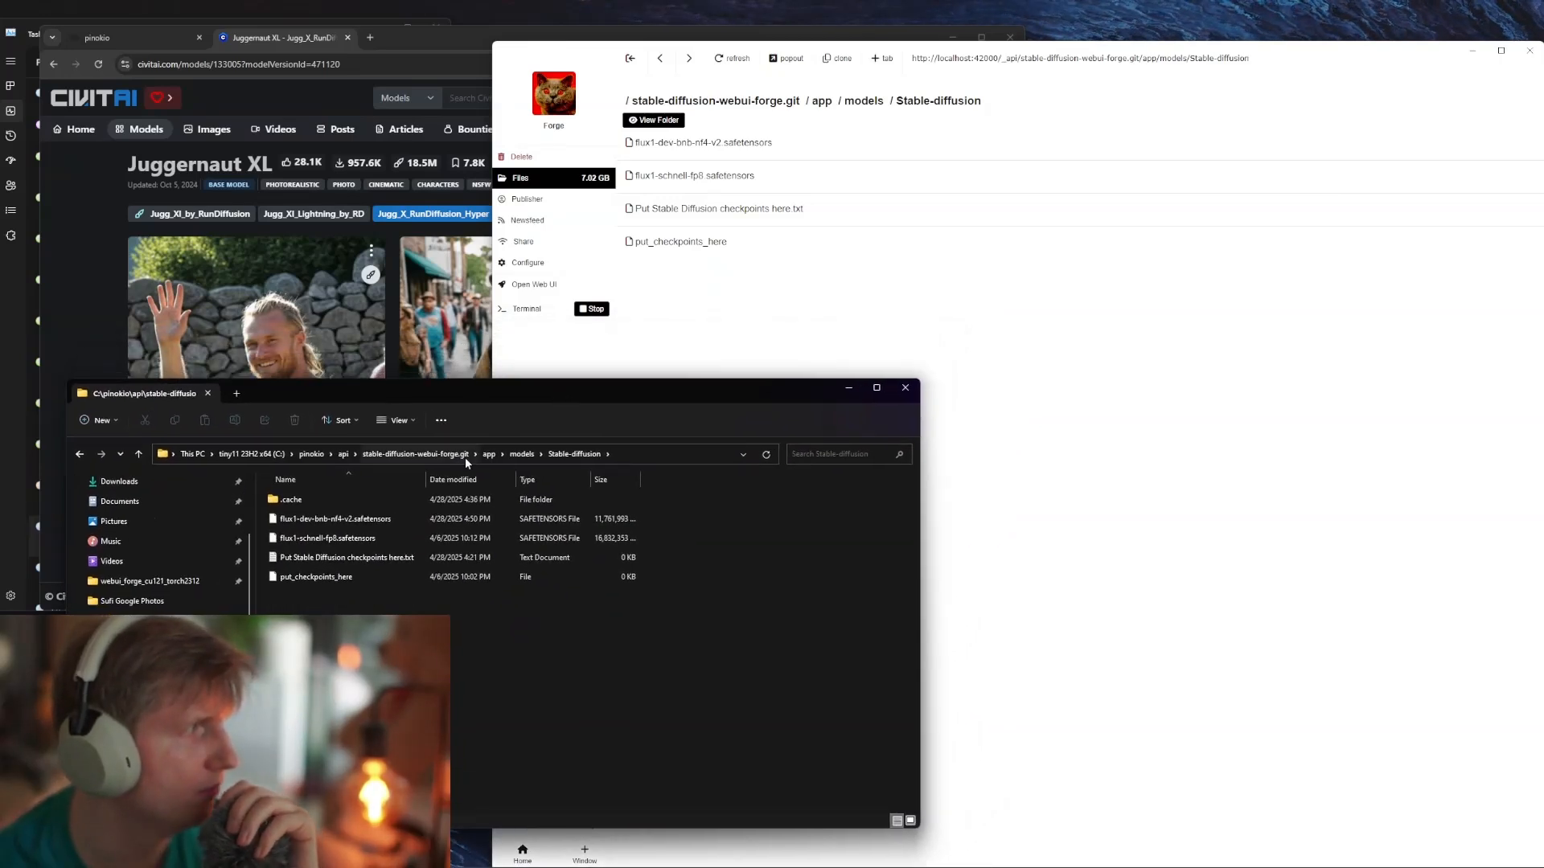
left_click(653, 455)
key("ctrl+c")
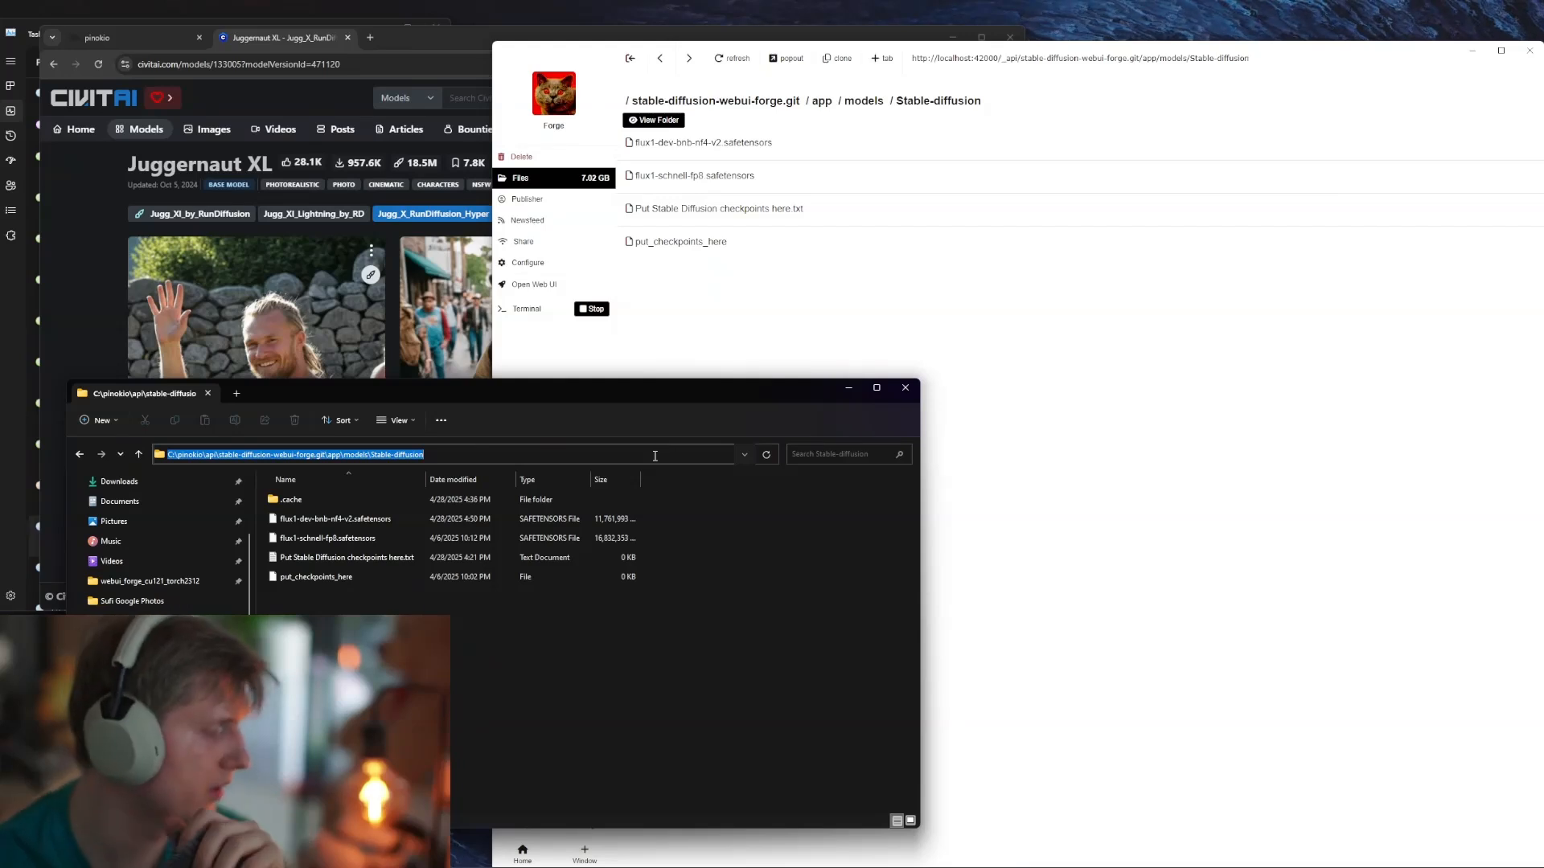
left_click(667, 688)
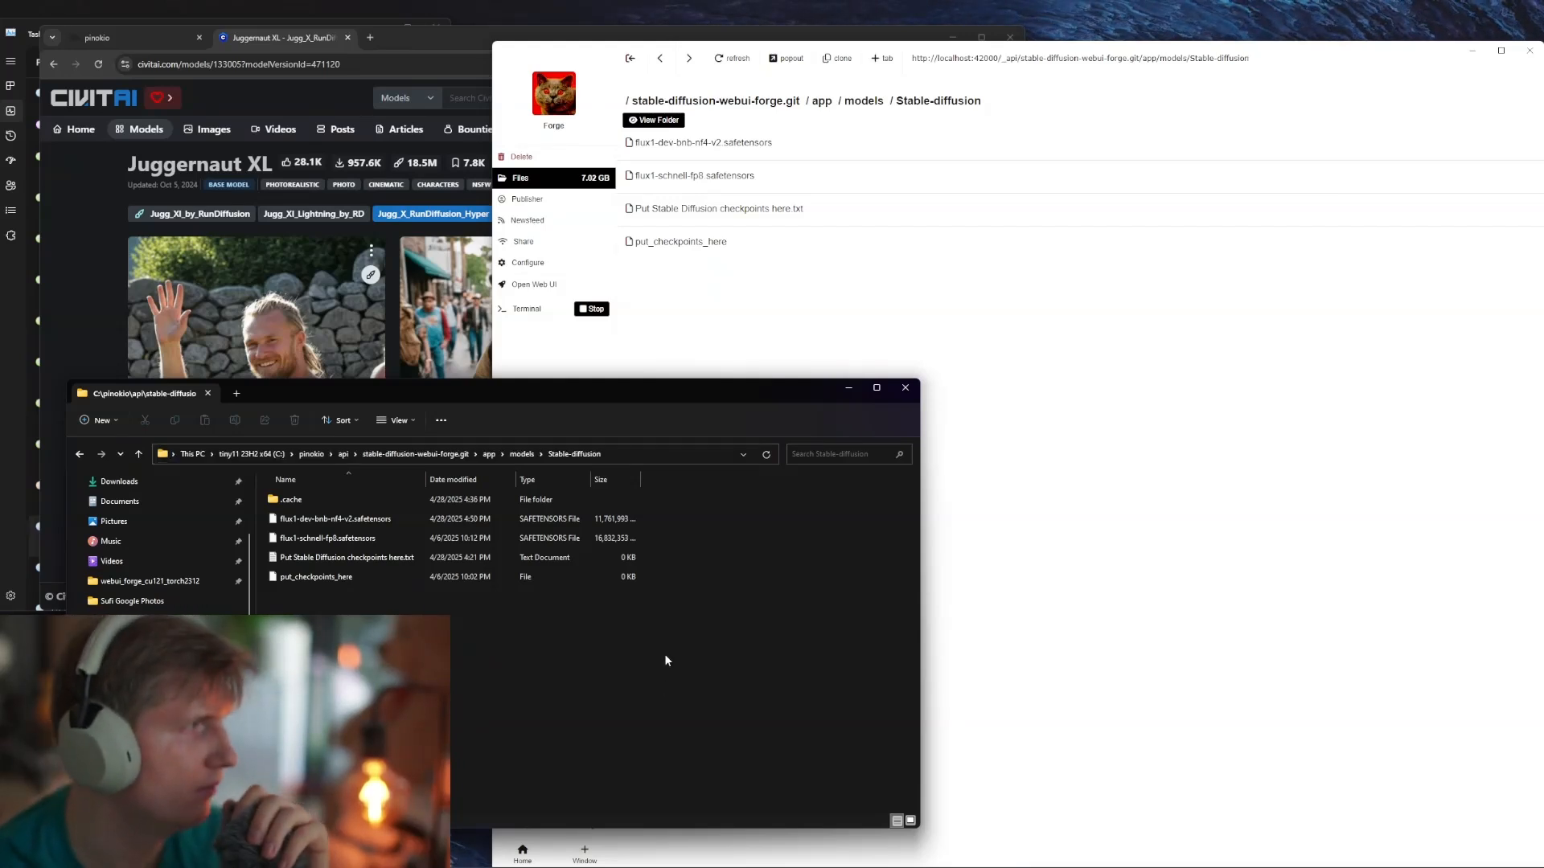
Step: Download the Jugg_X_RunDiffusion_Hyper checkpoint from Civitai into C:\pinokio\api\stable-diffusion-webui-forge.git\app\models\Stable-diffusion
left_click(444, 37)
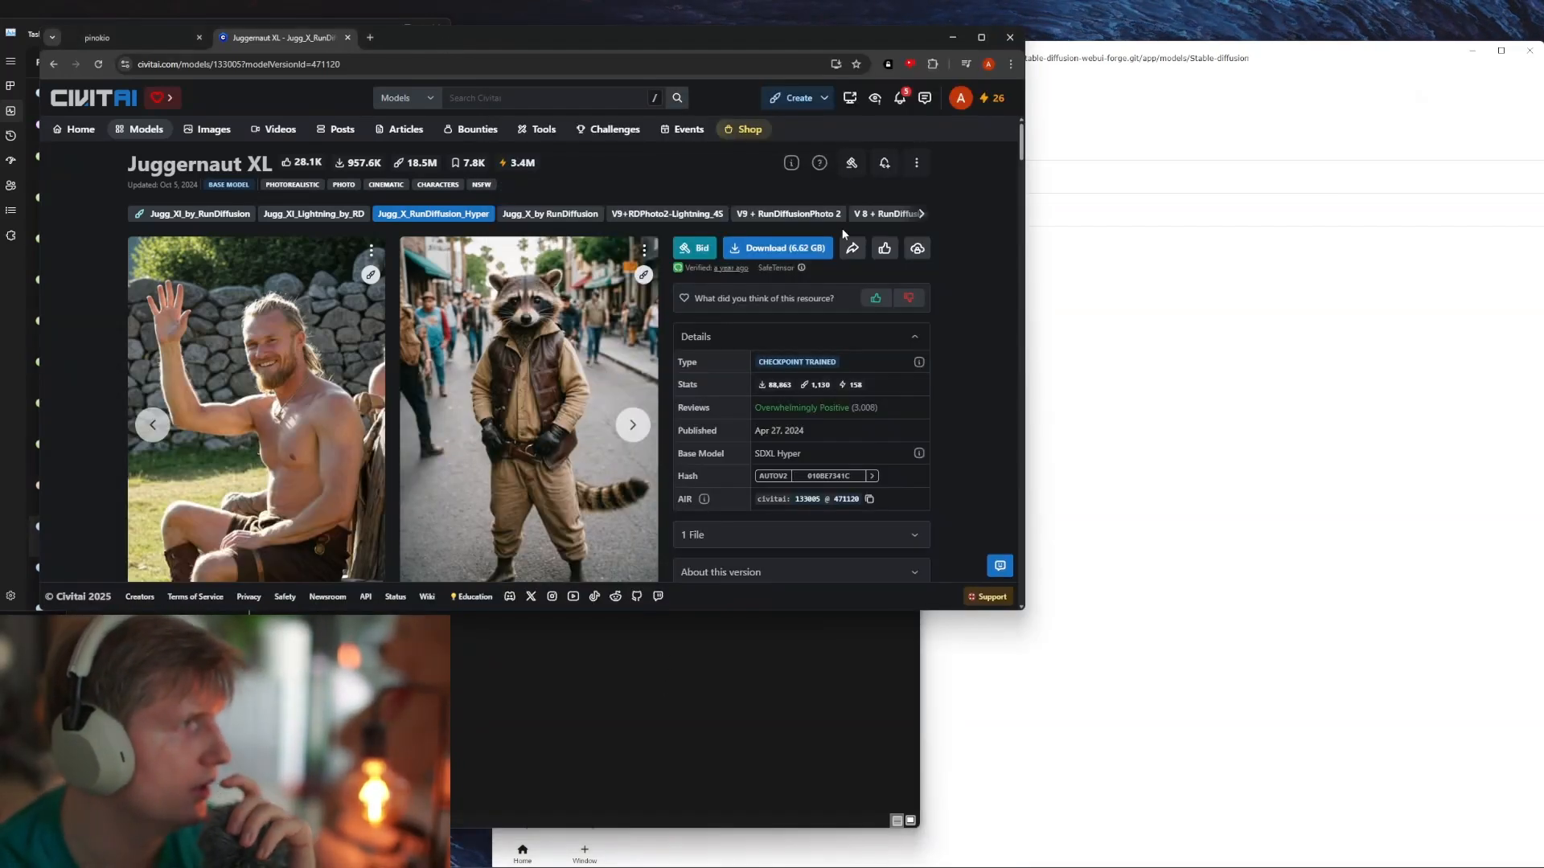
left_click(807, 249)
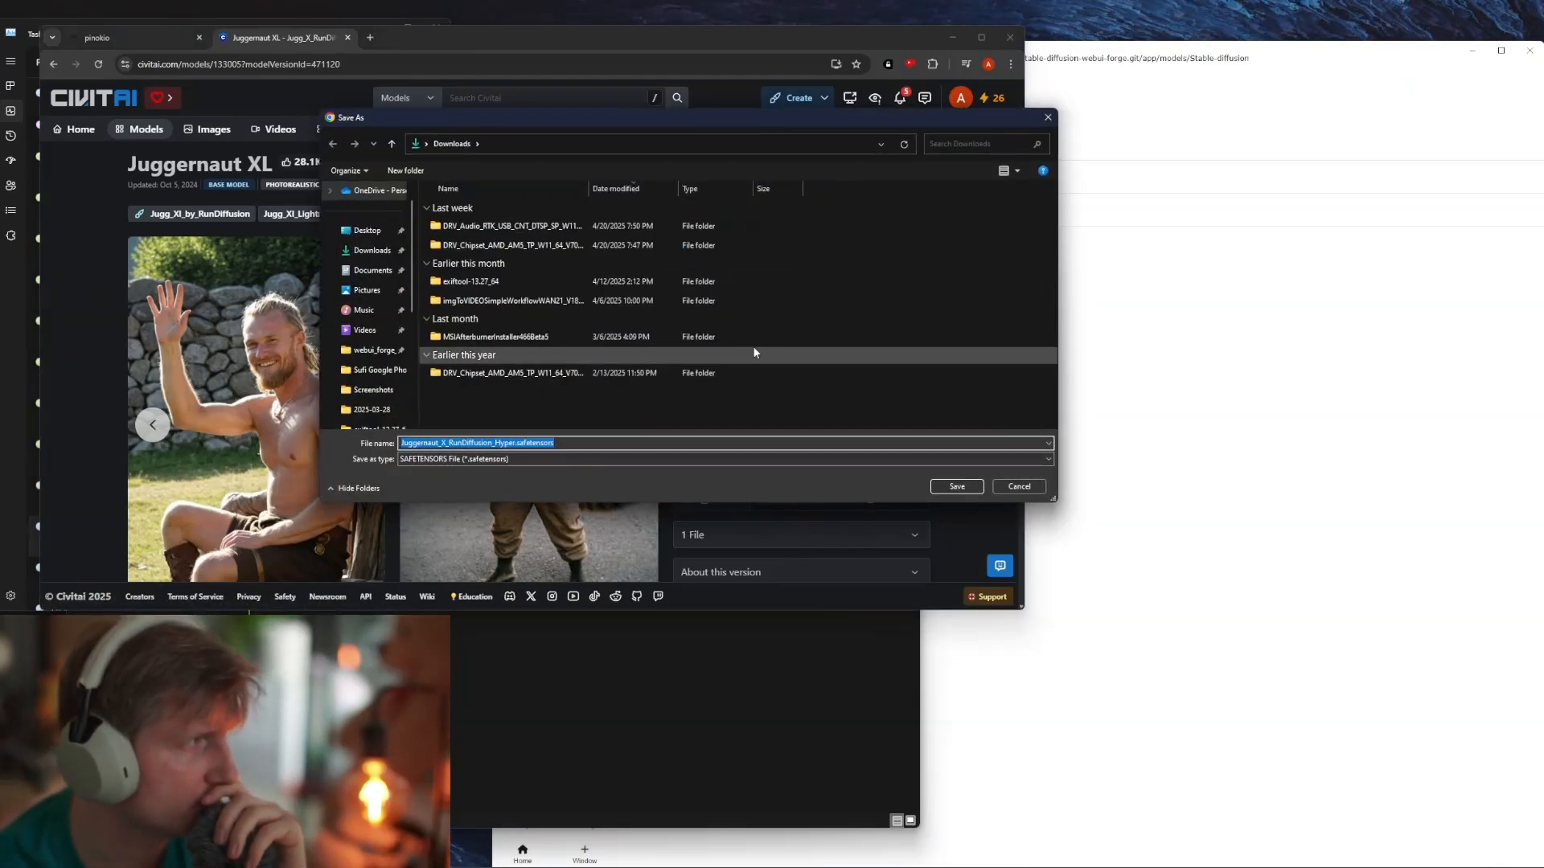
left_click(583, 144)
key("ctrl+v")
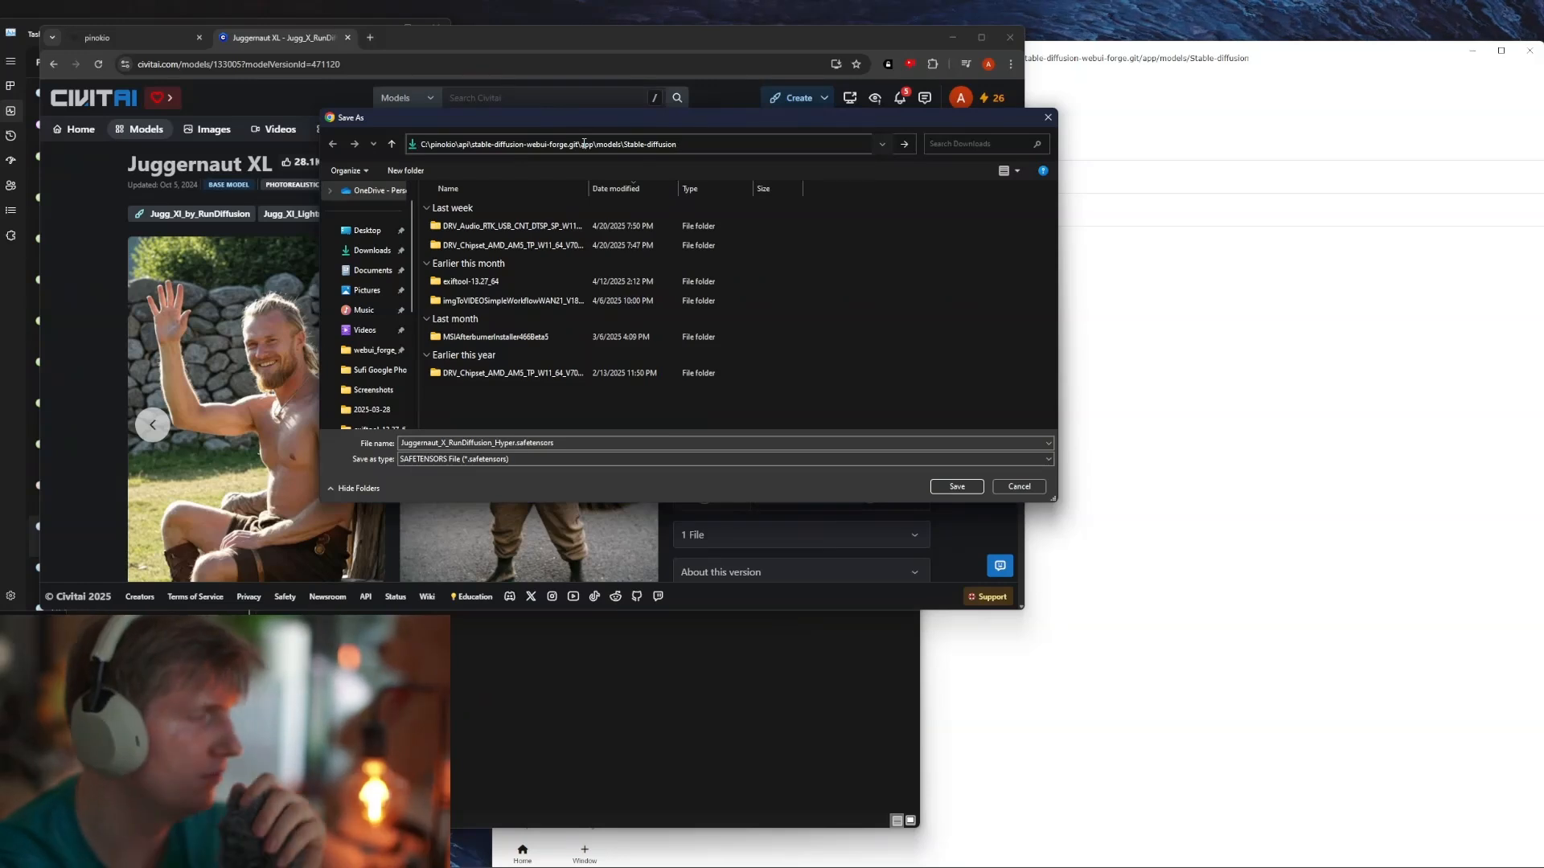
key("Return")
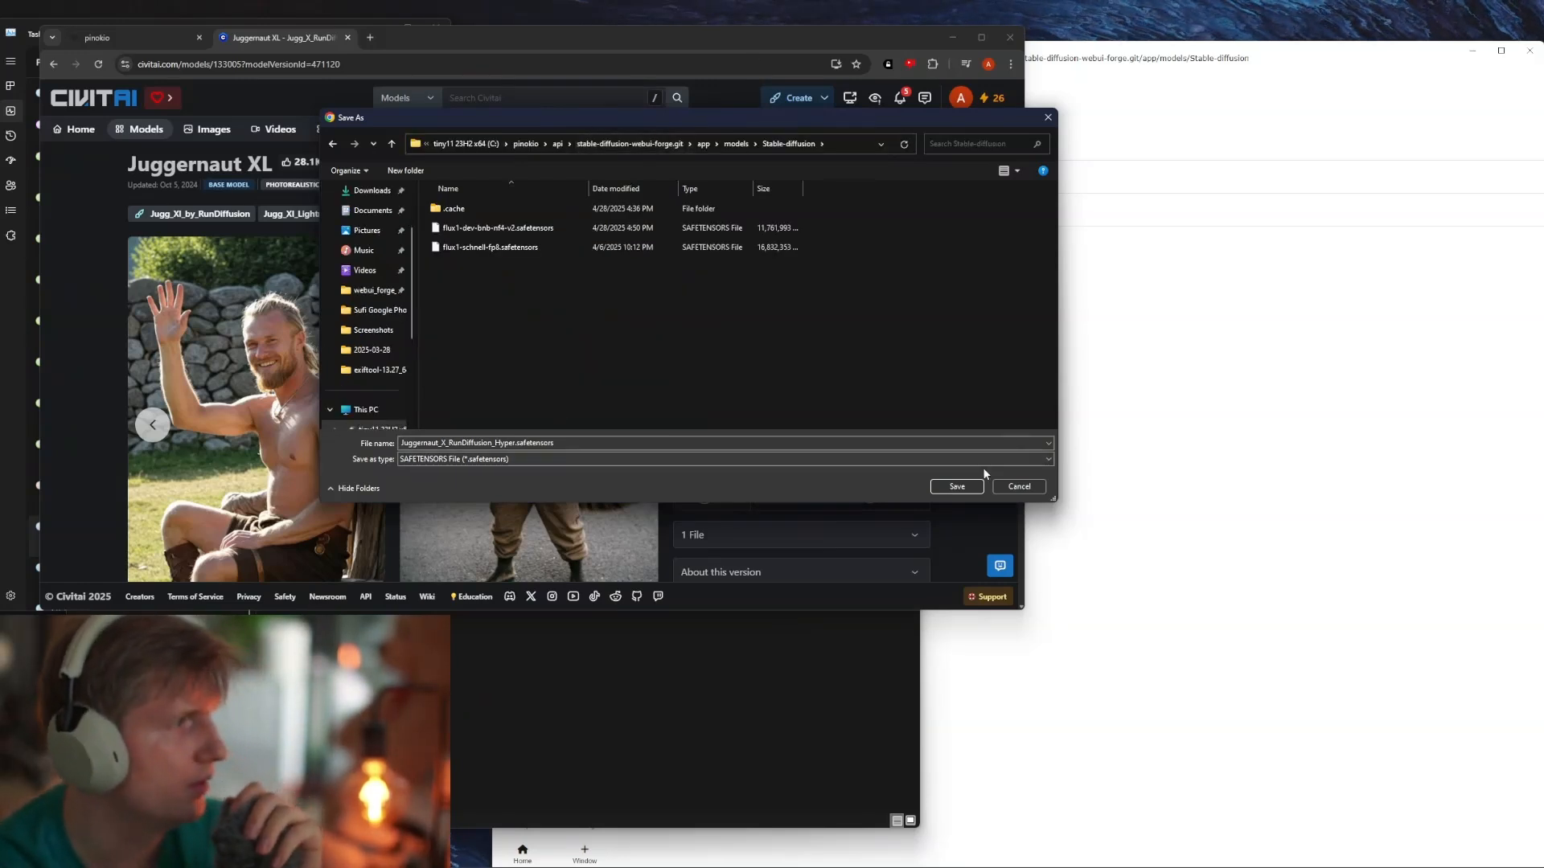
left_click(974, 488)
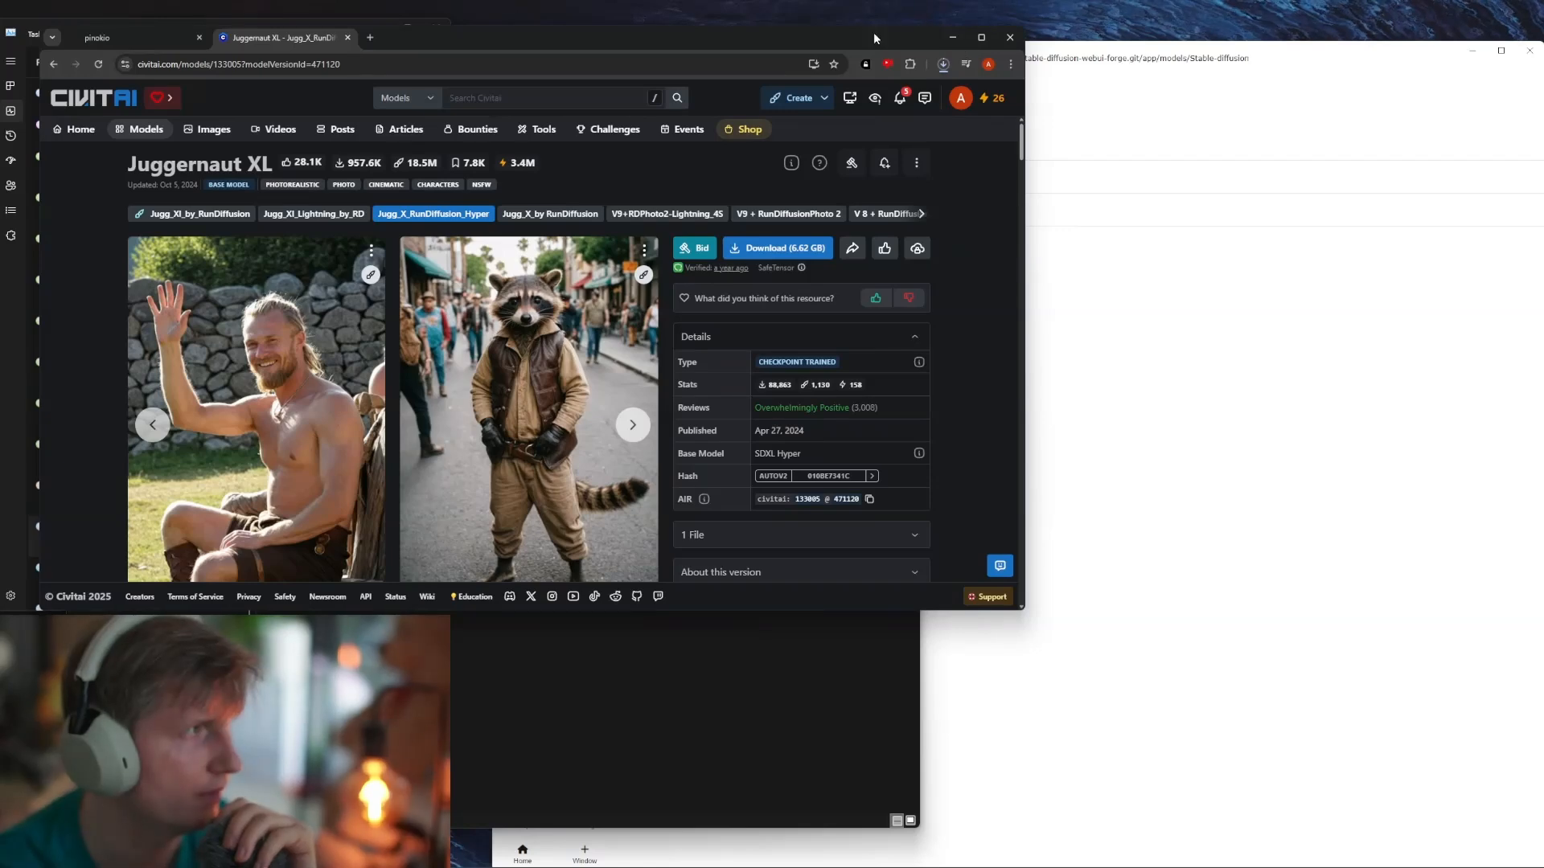
Step: Minimize the browser, return to Forge's web UI in Pinokio, and view the image preview enlarged before closing it
left_click(953, 37)
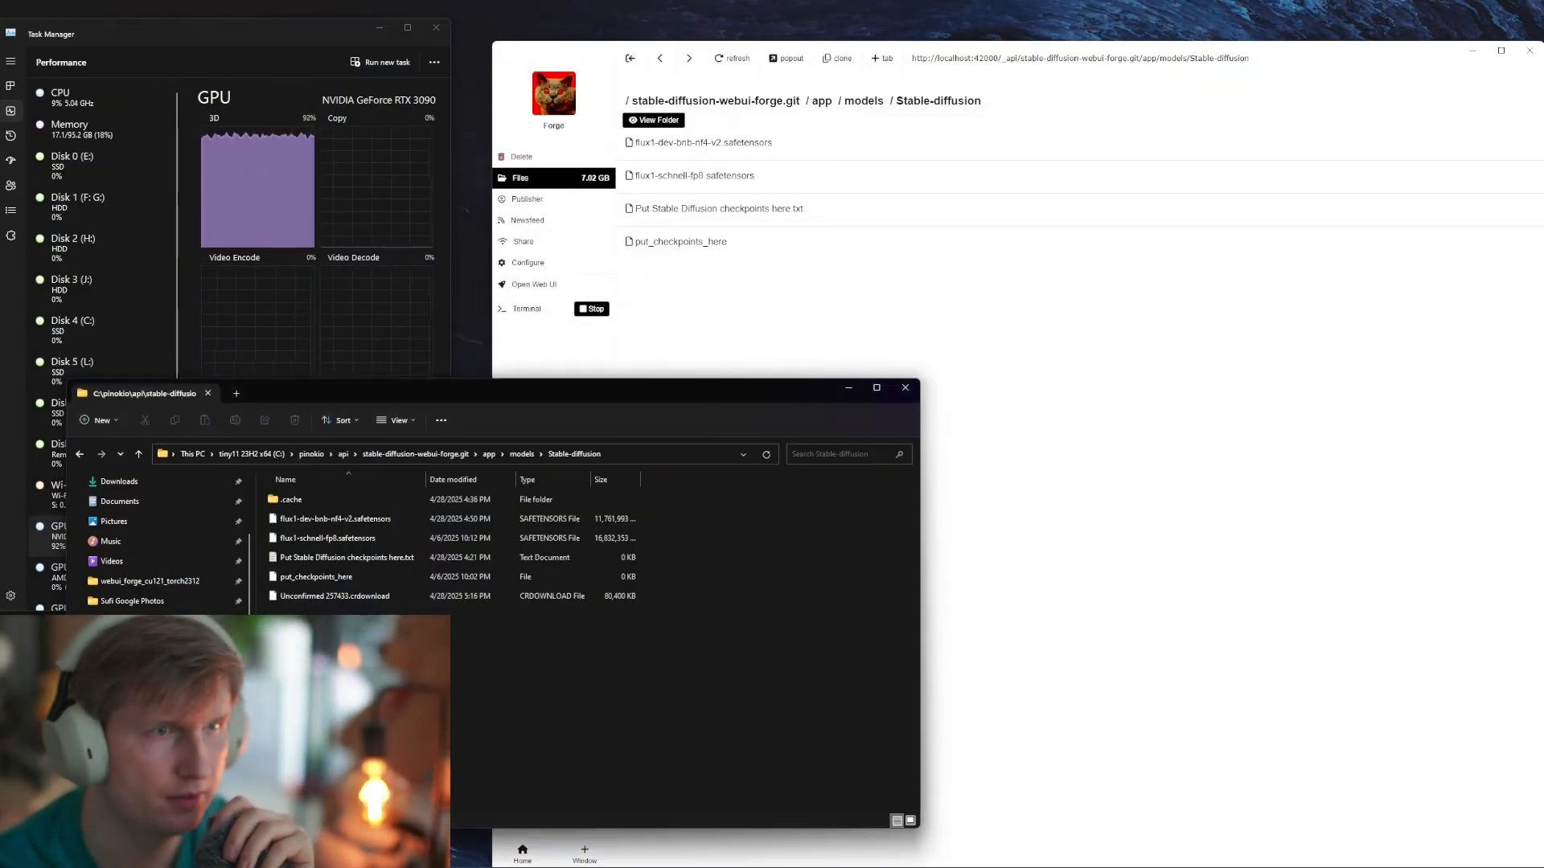
left_click(1165, 281)
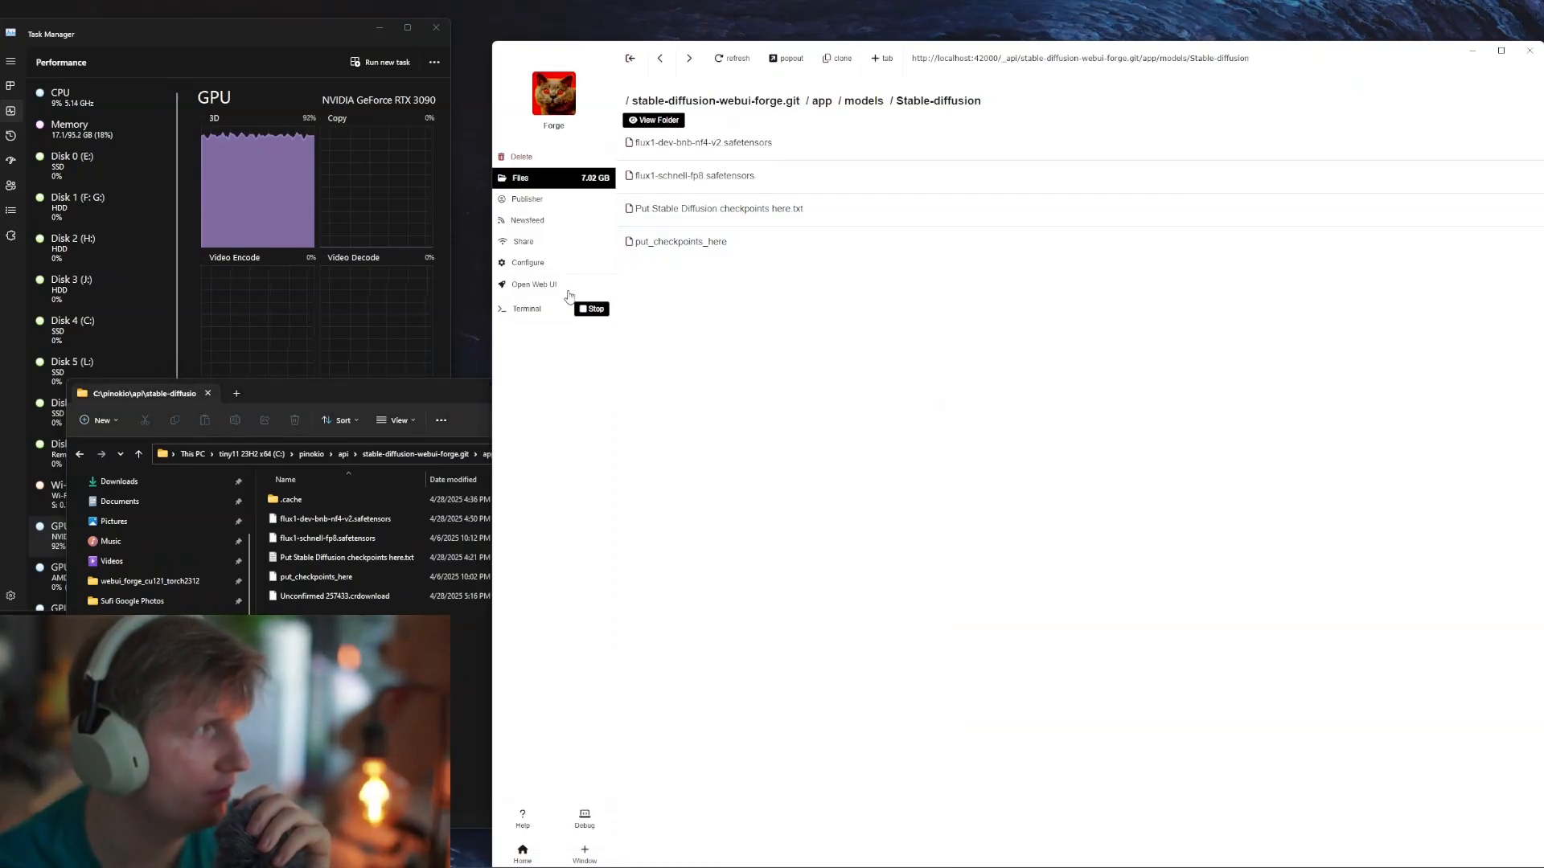
left_click(568, 290)
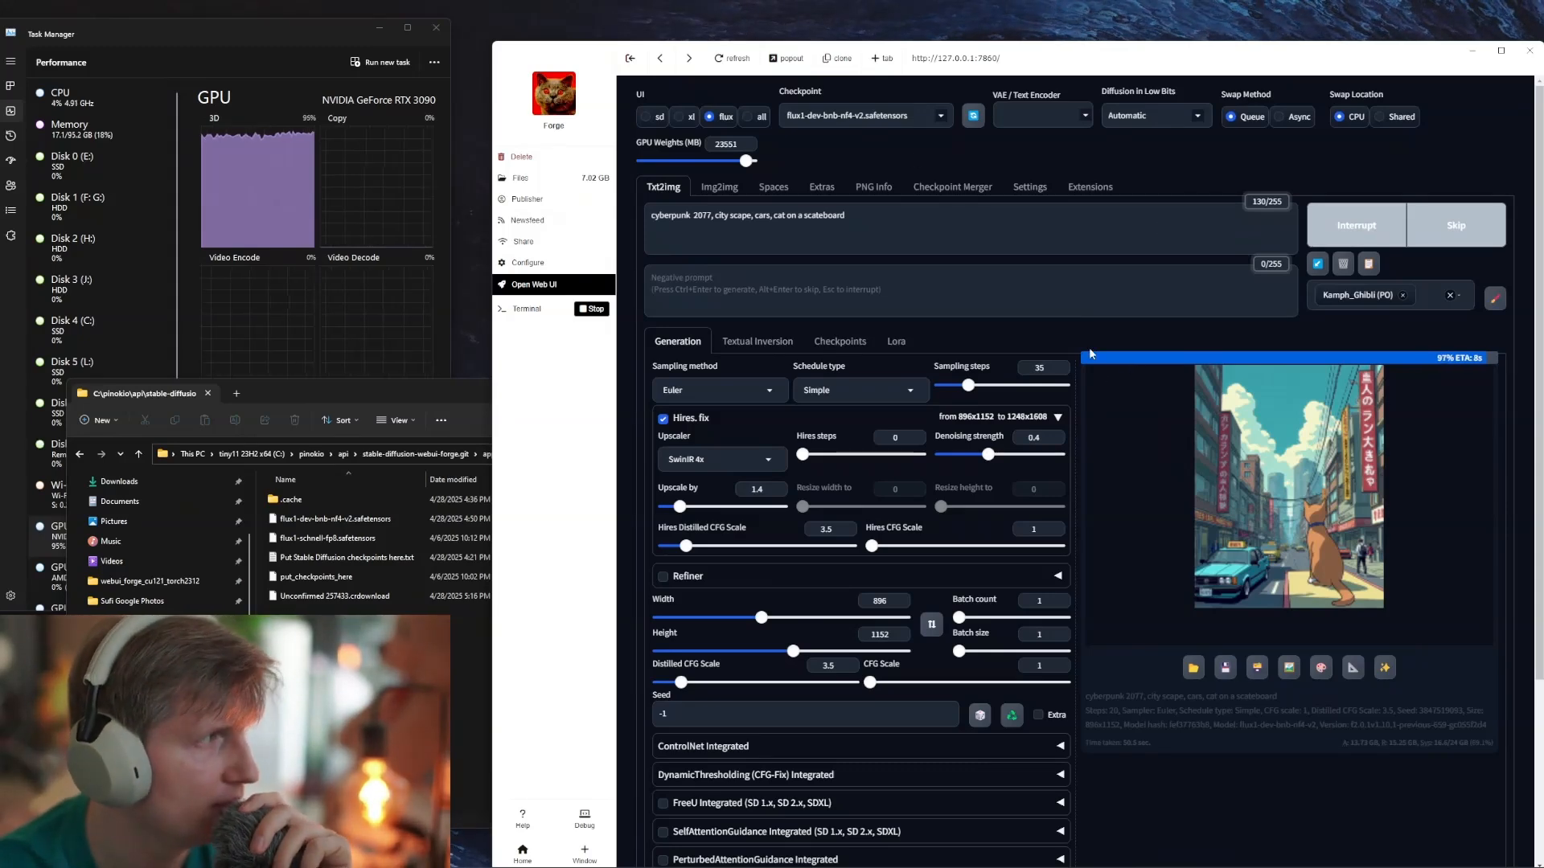
left_click(1284, 552)
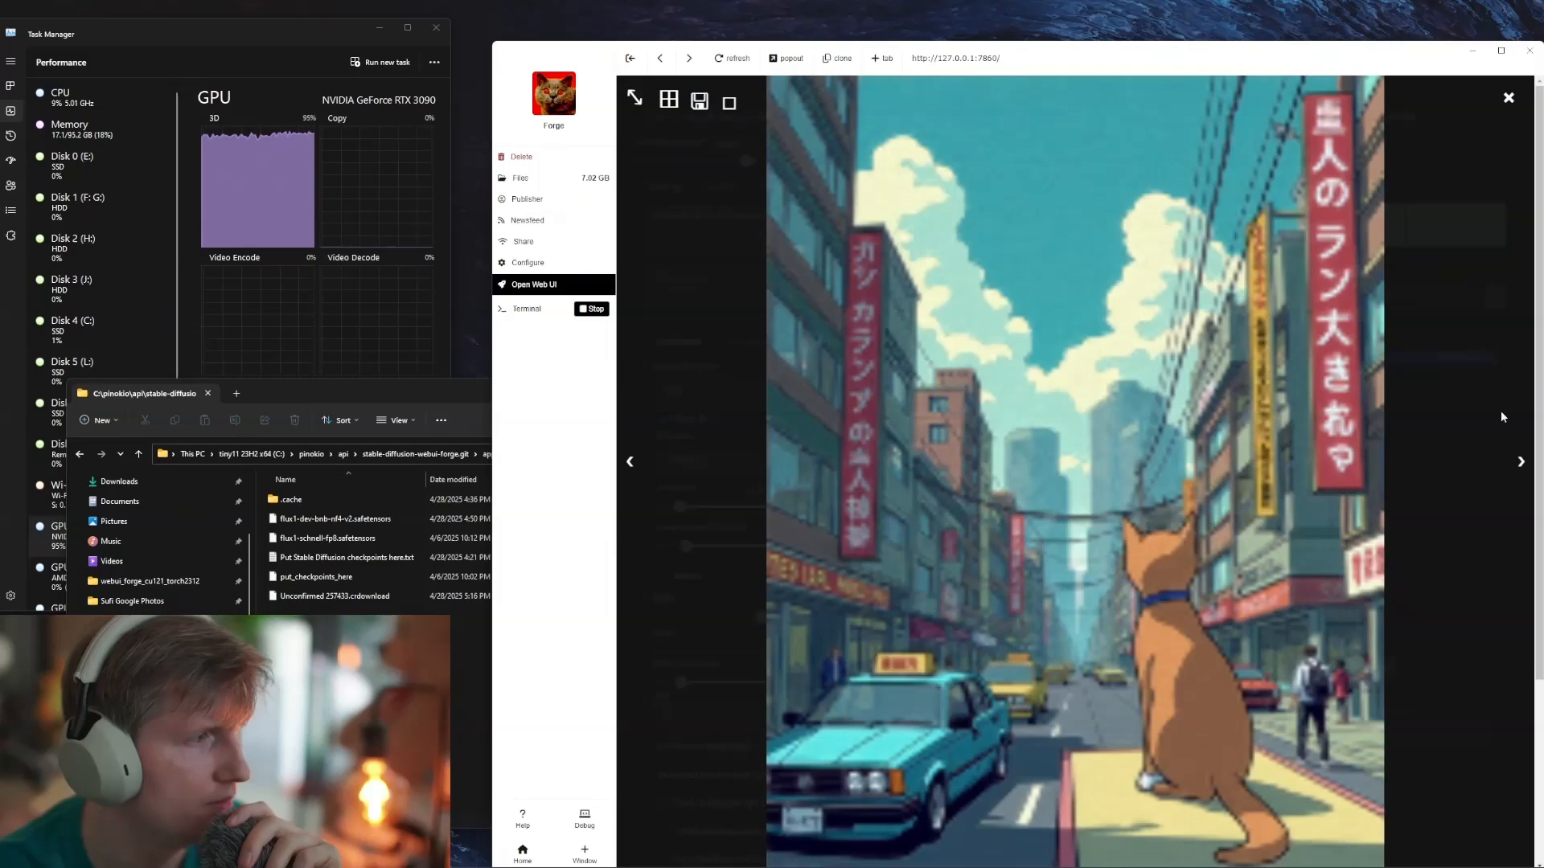
left_click(1517, 364)
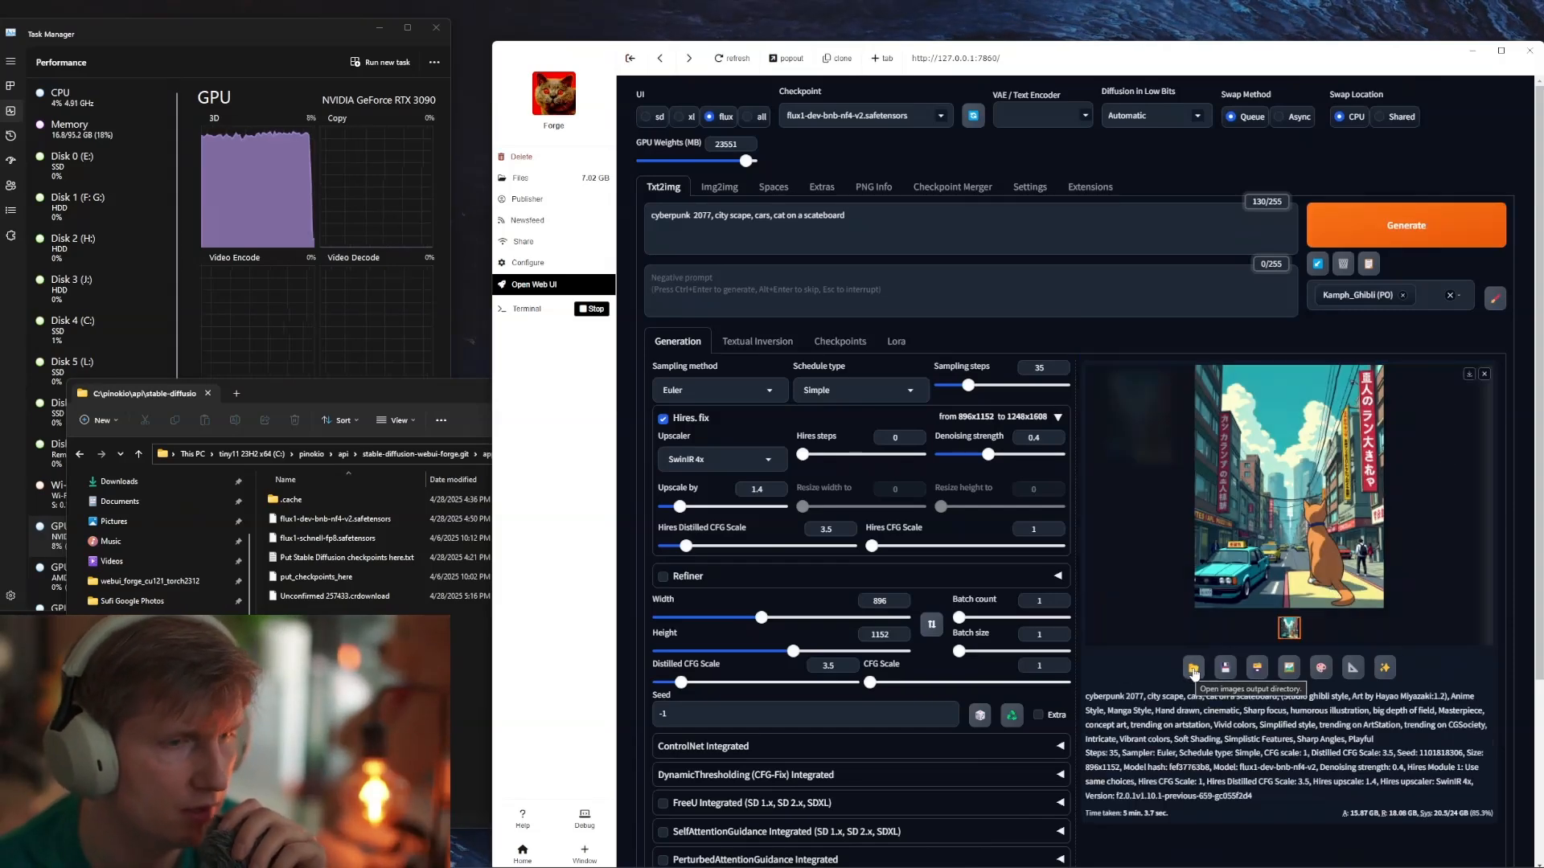
Step: View the saved images in the output directory's 2025-04-28 folder, minimize it, and enlarge the finished cat image in Forge
left_click(1194, 673)
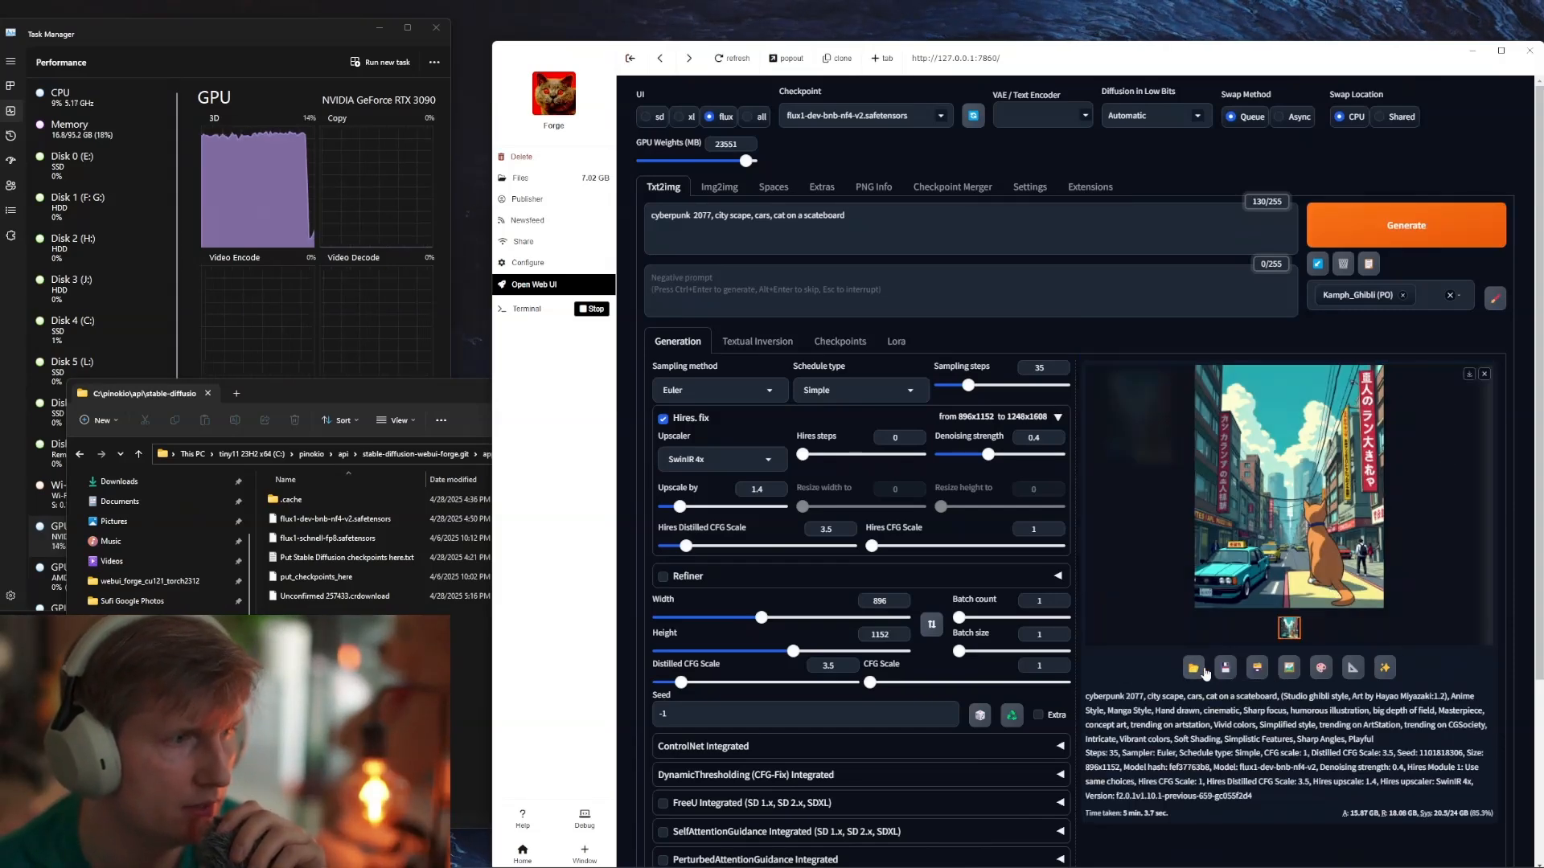
mouse_move(1523, 847)
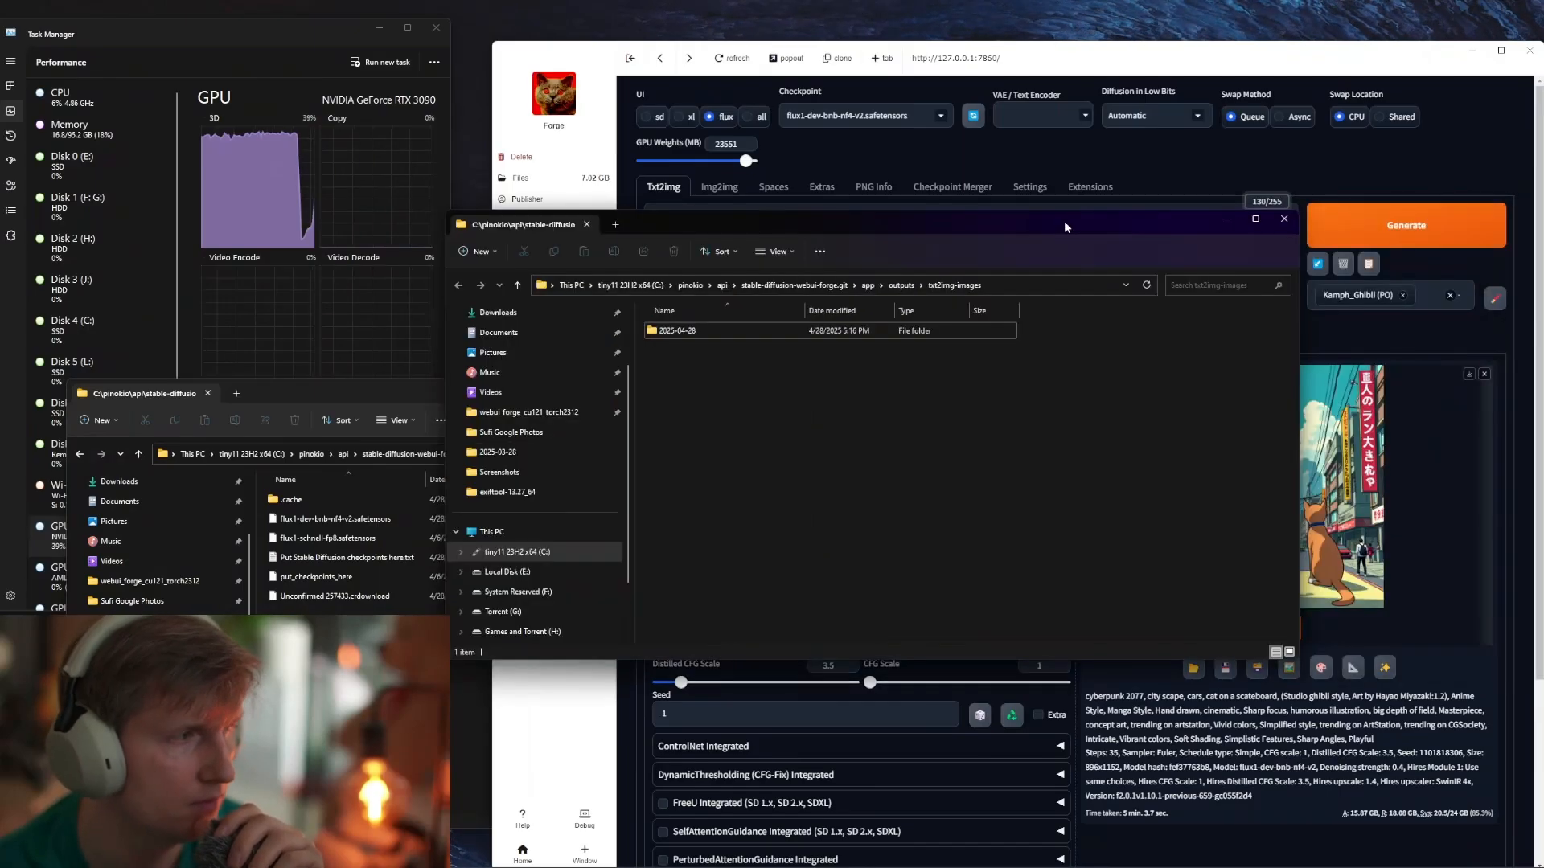
double_click(570, 340)
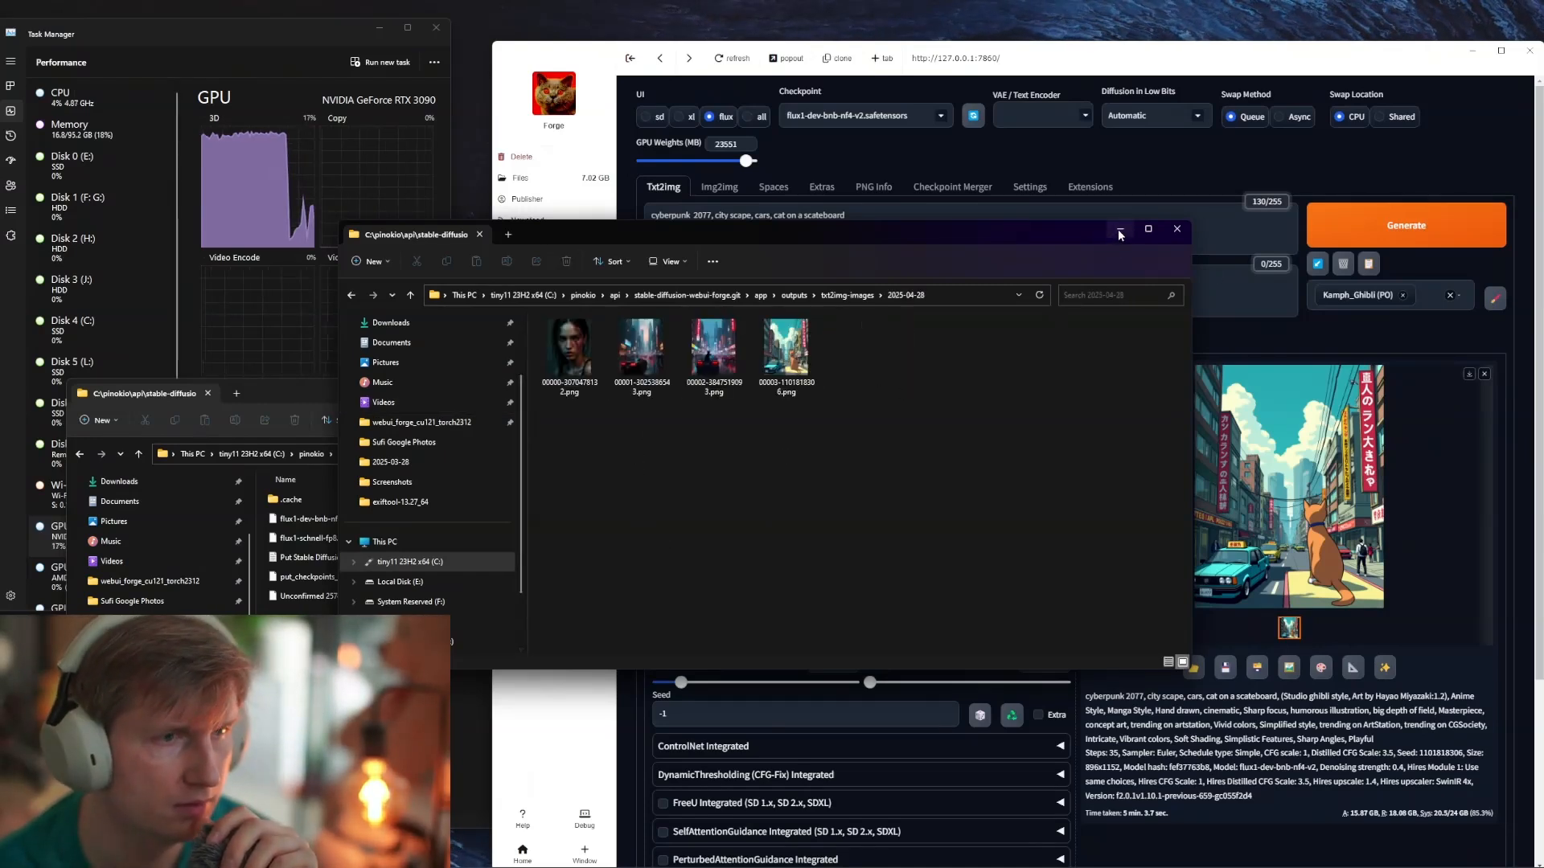
left_click(1119, 234)
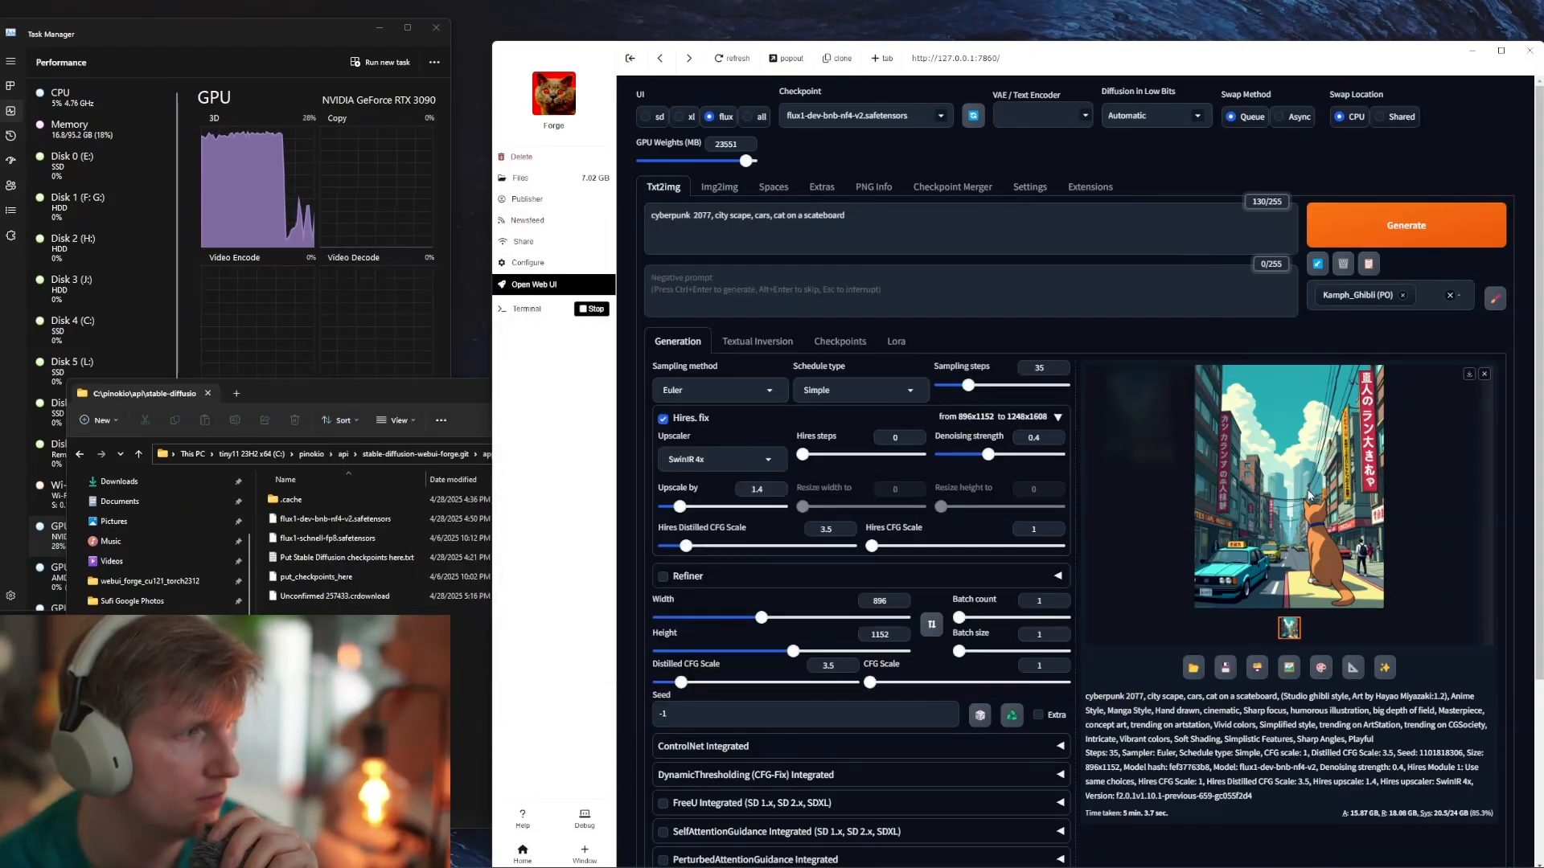
left_click(1310, 496)
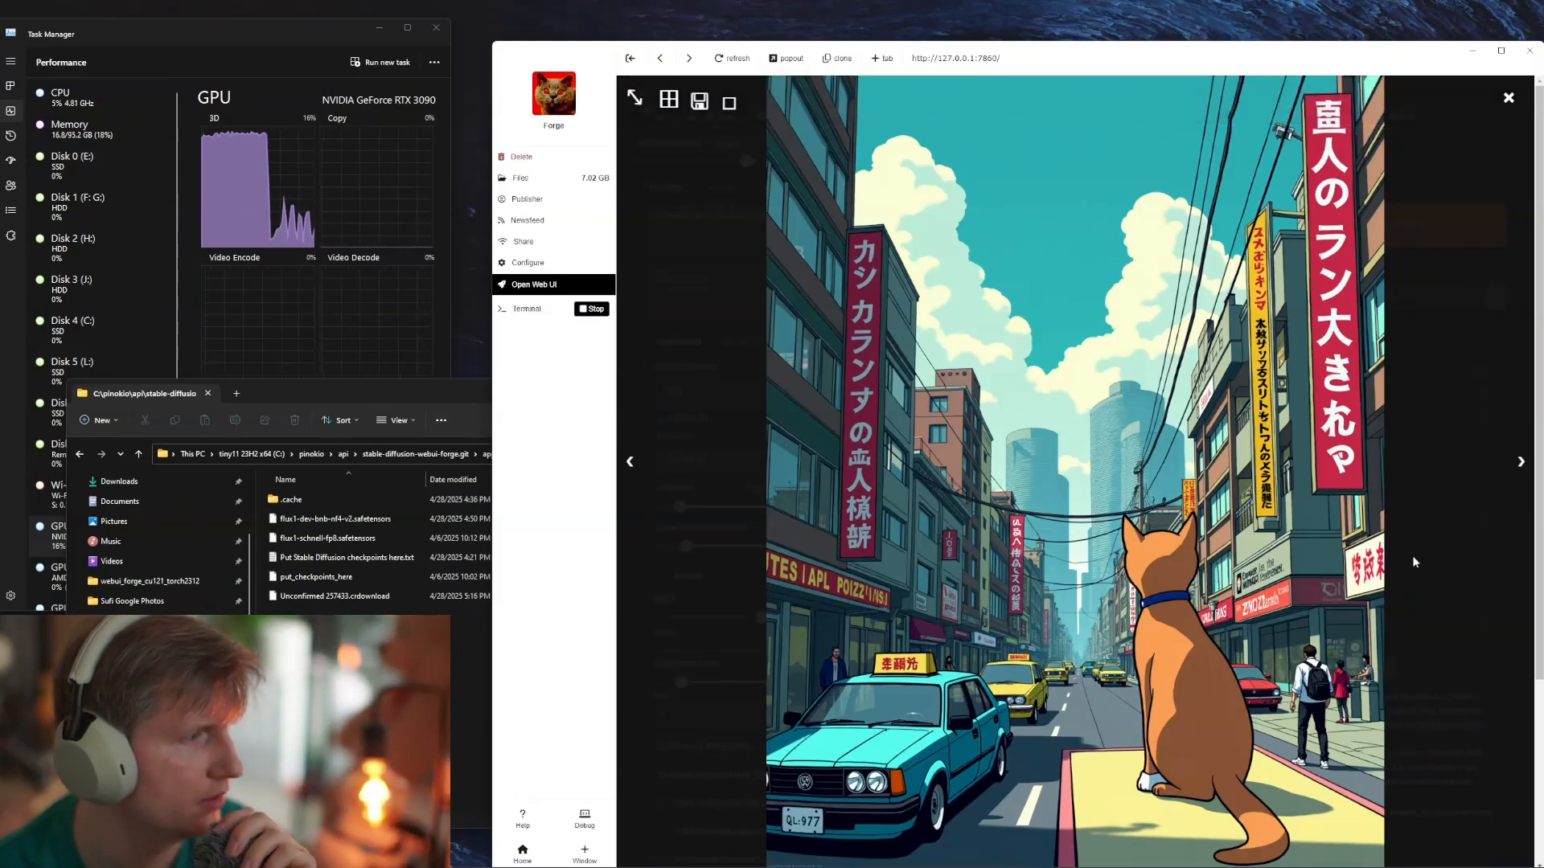
Step: Close the enlarged cat image, refresh the checkpoint list, and check which checkpoints are available
left_click(1509, 100)
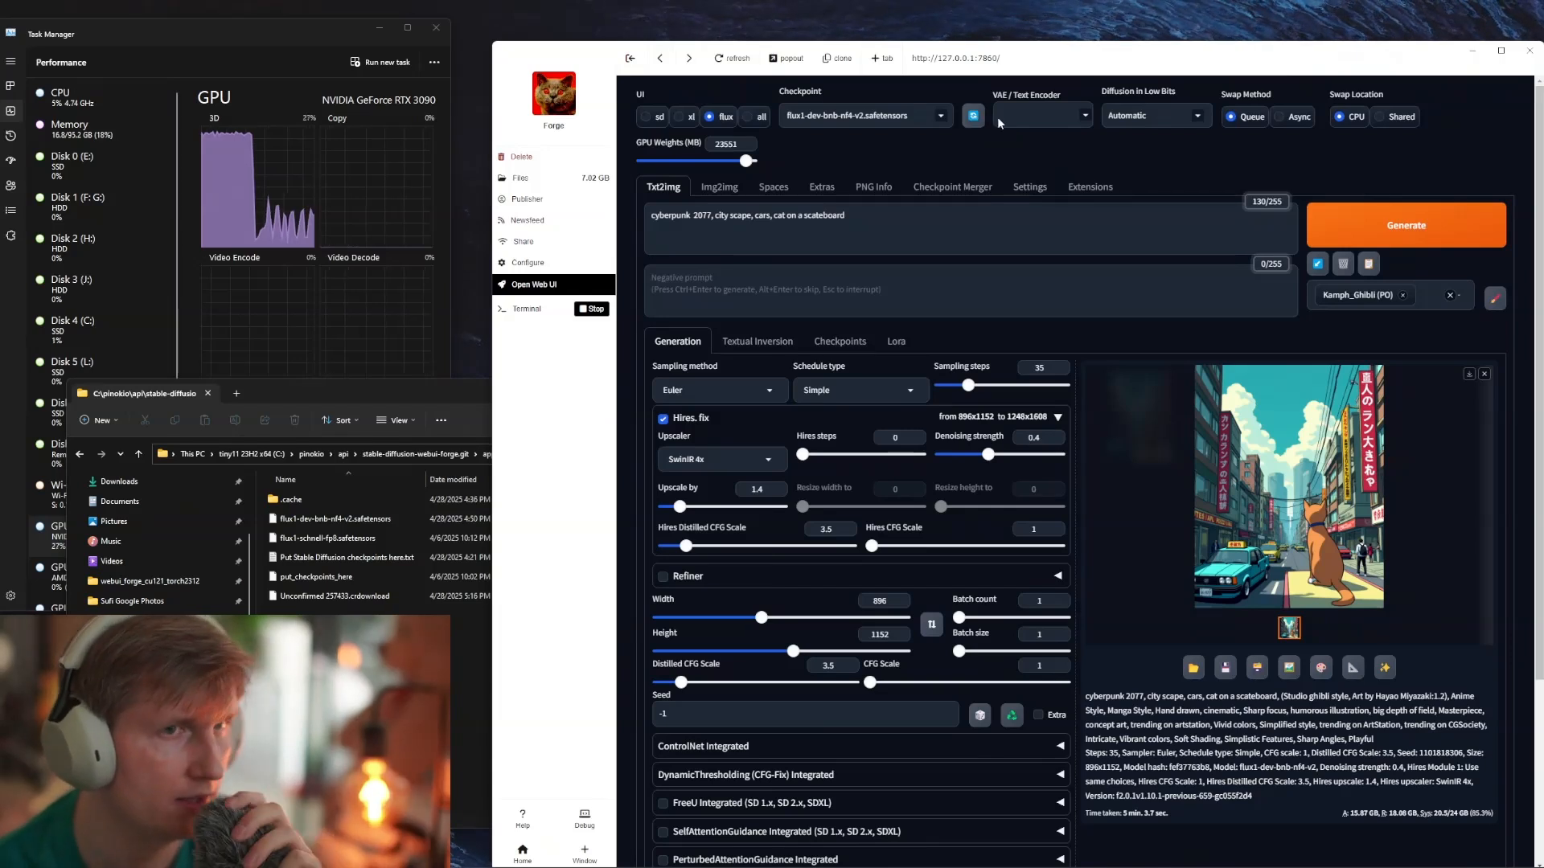
left_click(971, 131)
left_click(909, 122)
left_click(1135, 171)
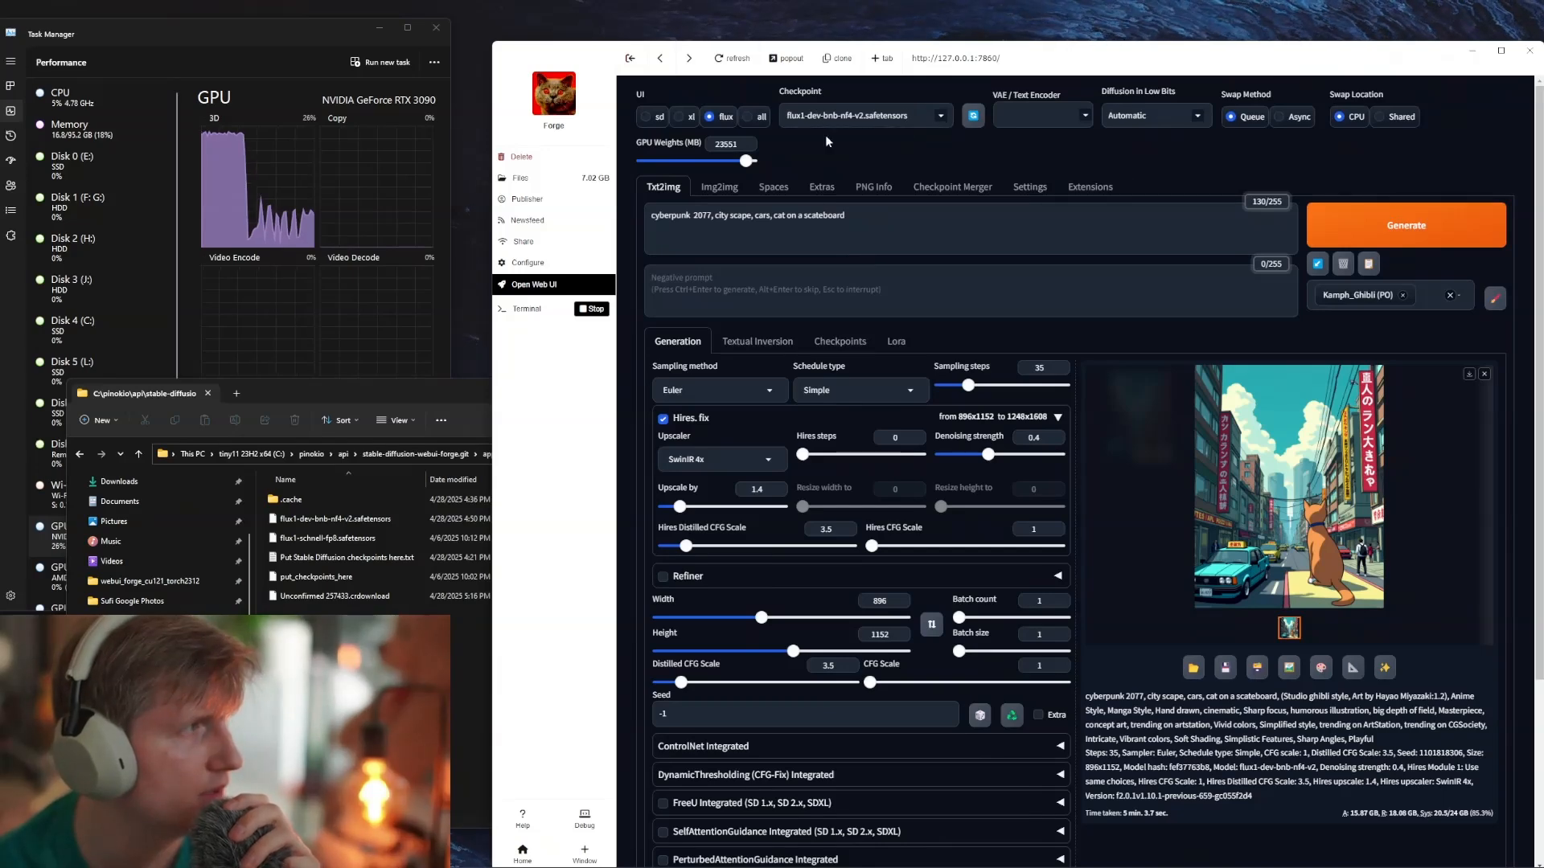
Step: Switch to Task Manager and show the performance details of GPU 0
left_click(129, 366)
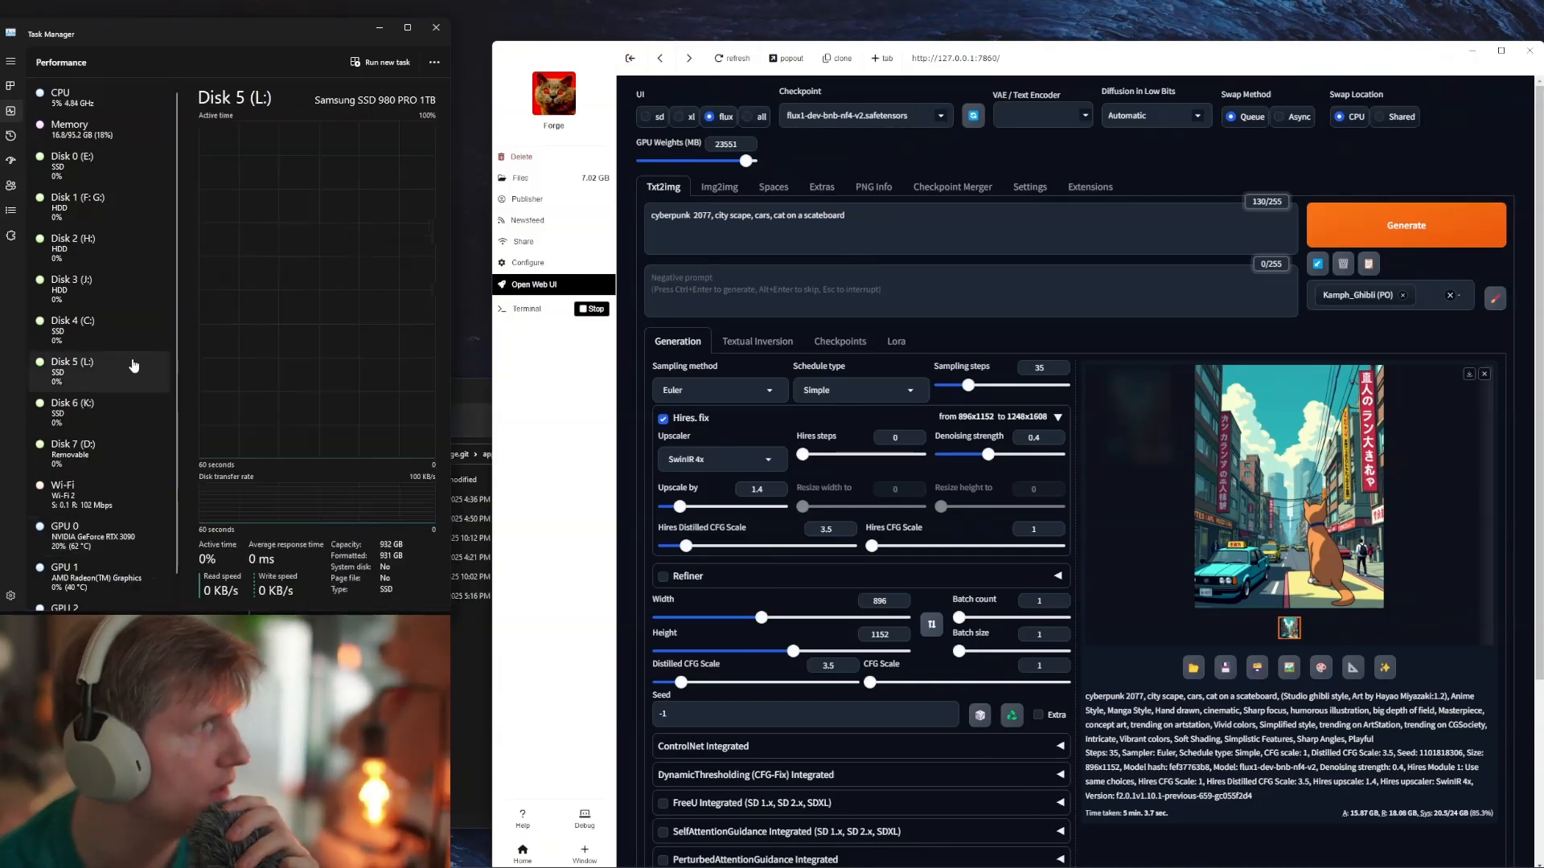
scroll(95, 611, "down", 1)
left_click(81, 505)
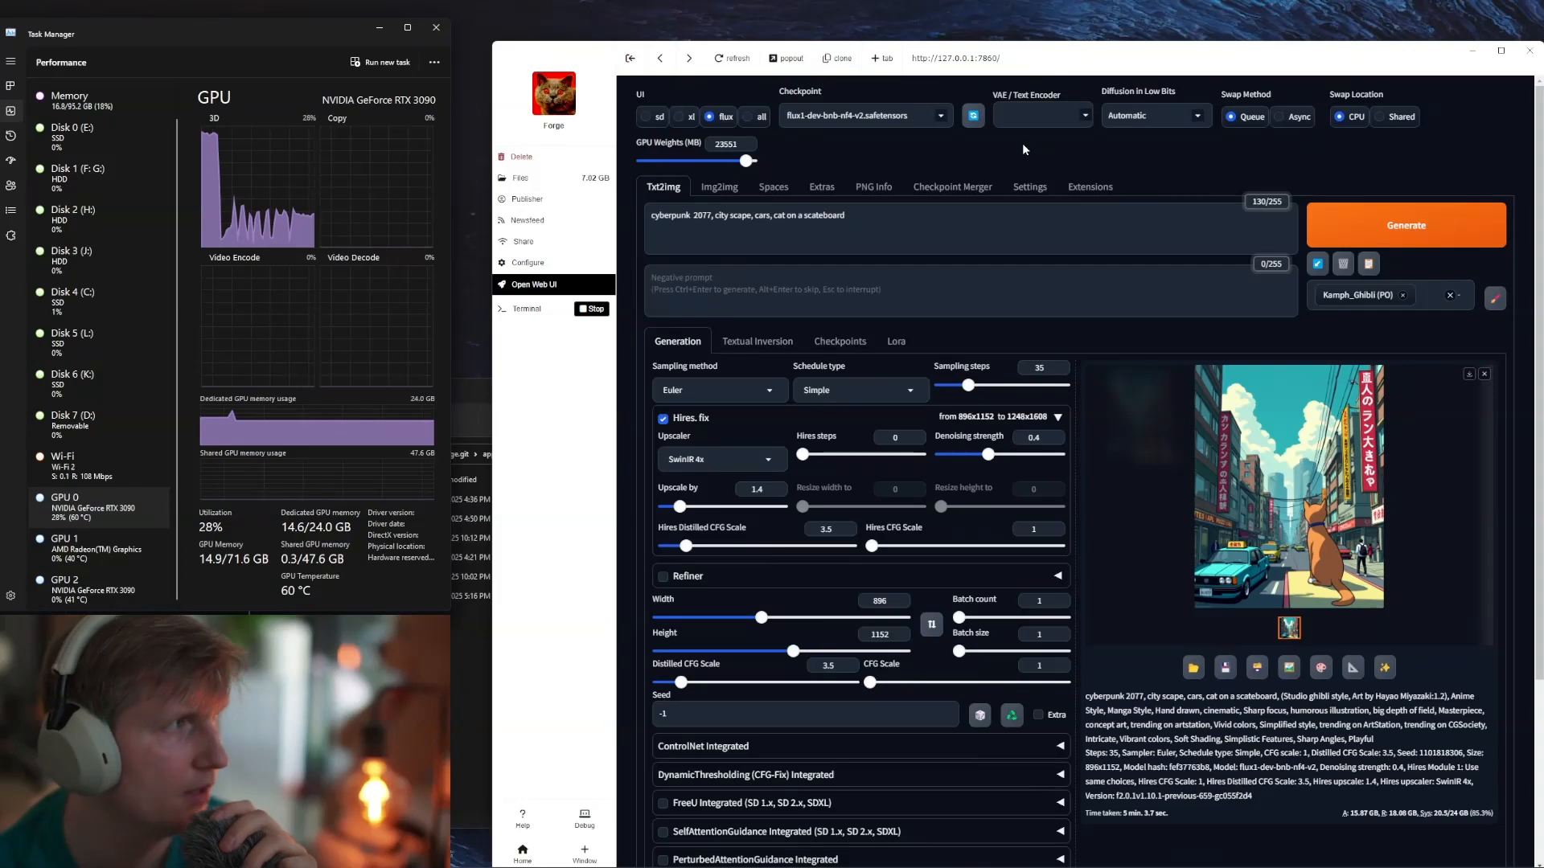
Step: Switch Forge's checkpoint to flux1-schnell-fp8.safetensors and generate an image with the existing prompt
left_click(930, 120)
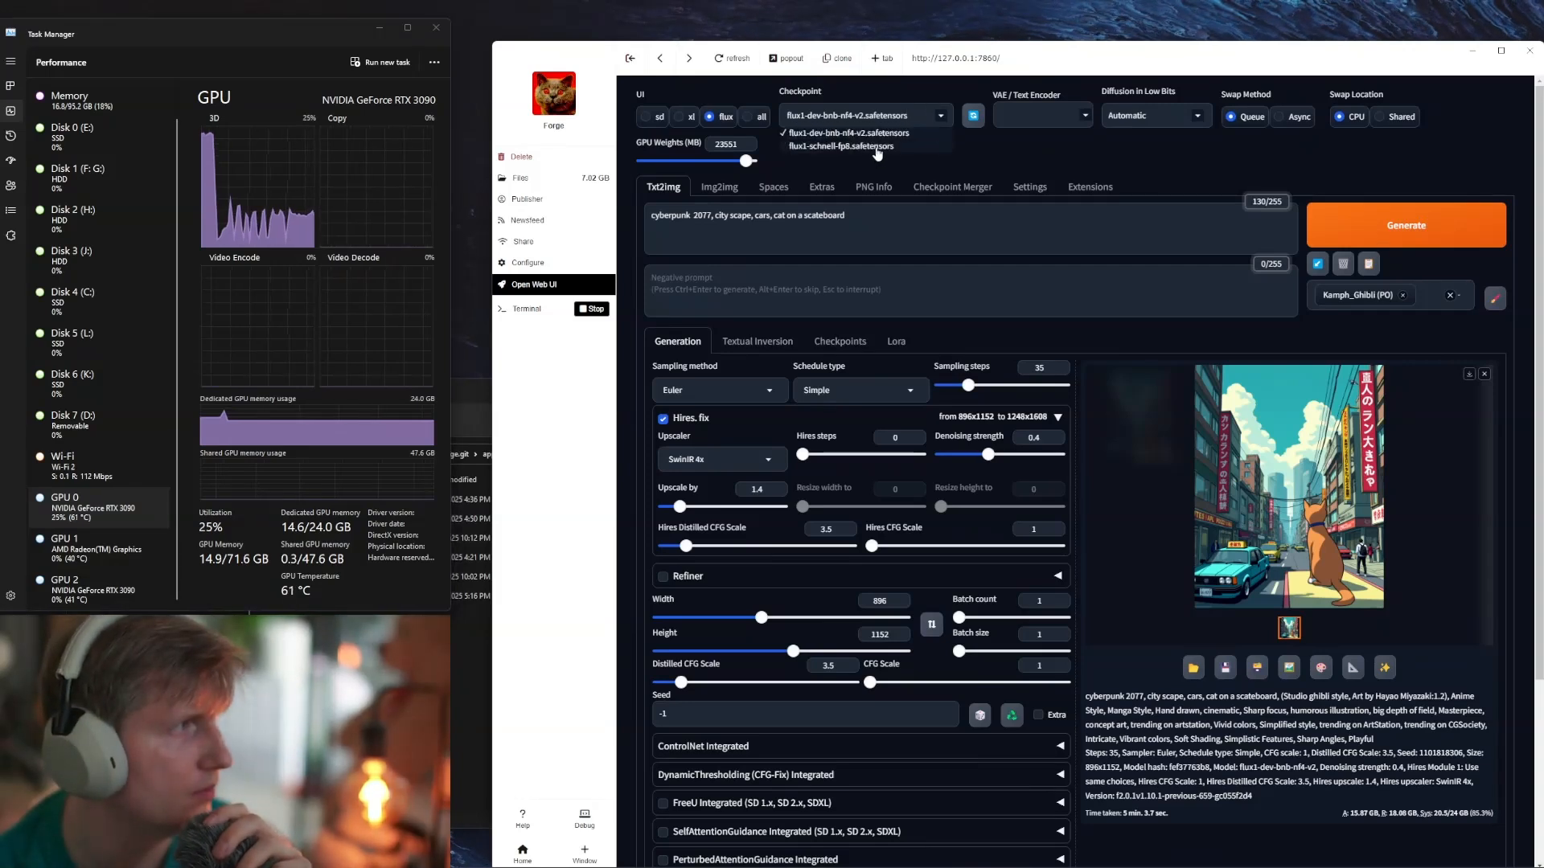
left_click(836, 150)
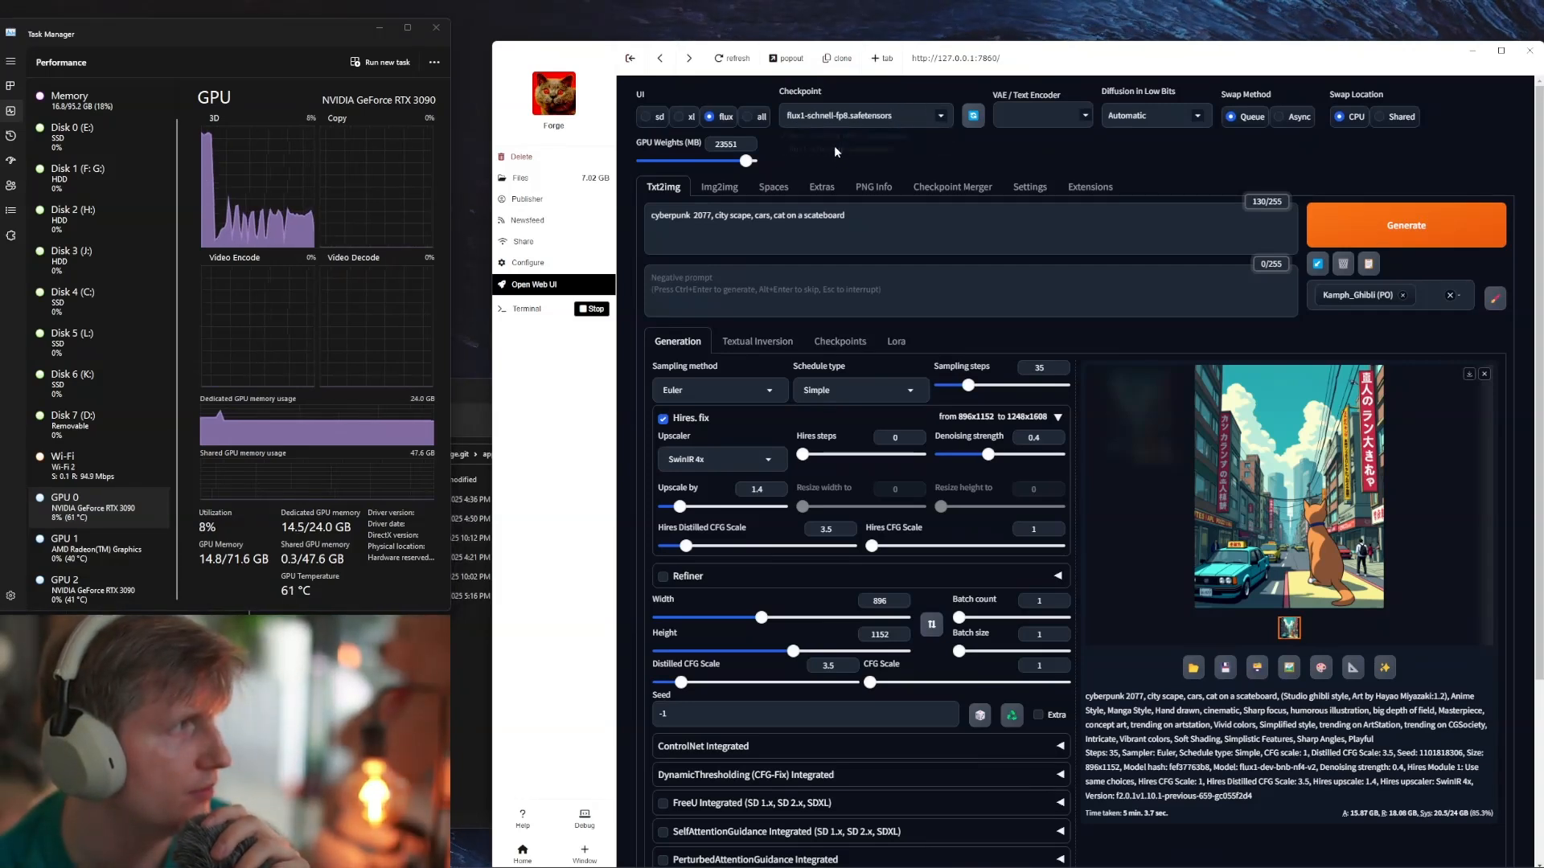
left_click(1384, 230)
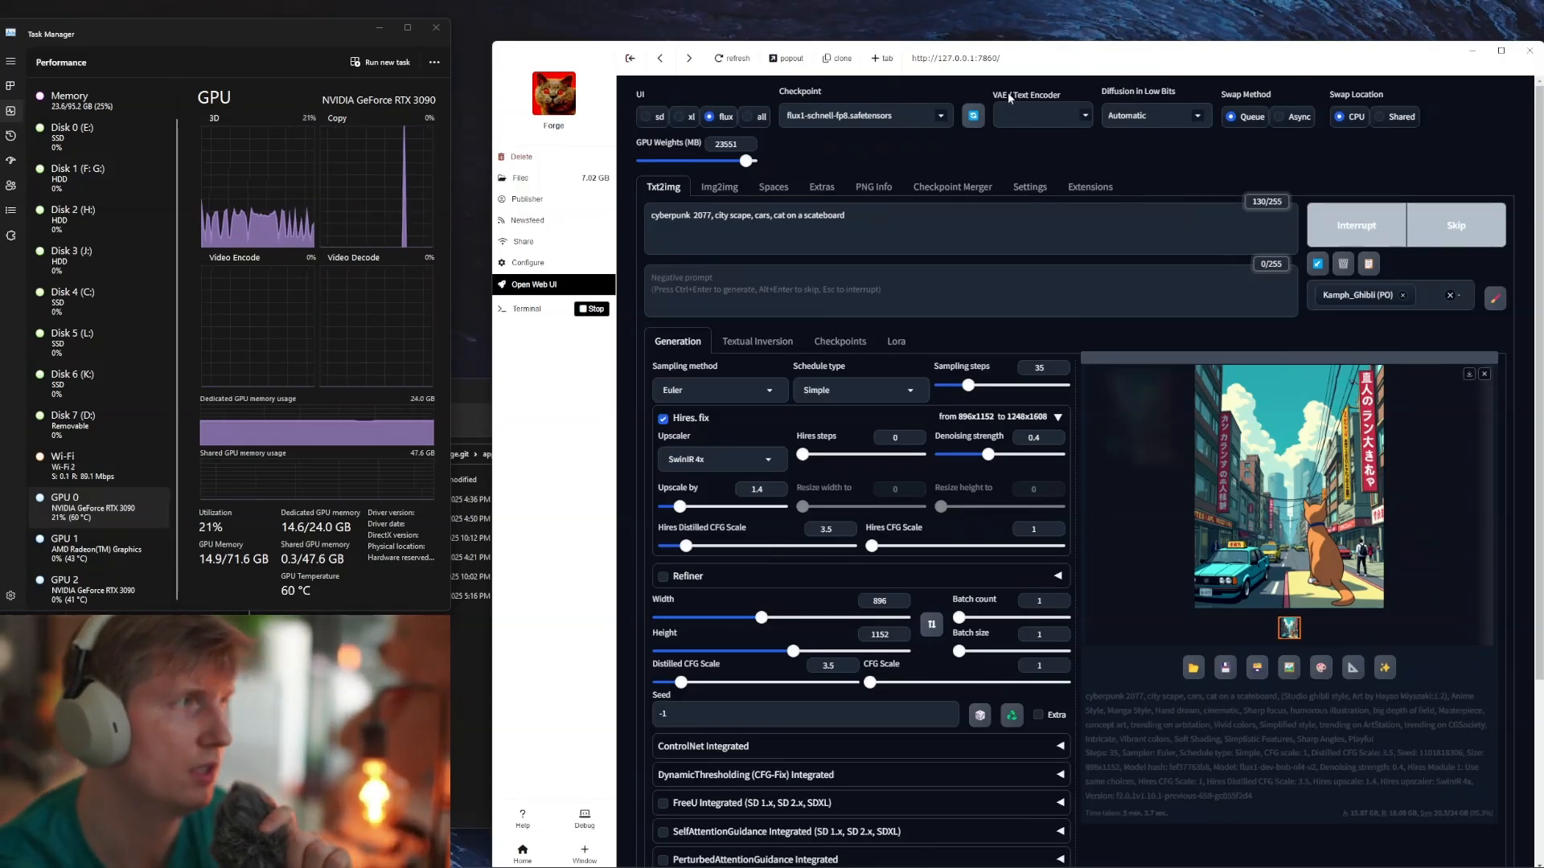
left_click(1068, 114)
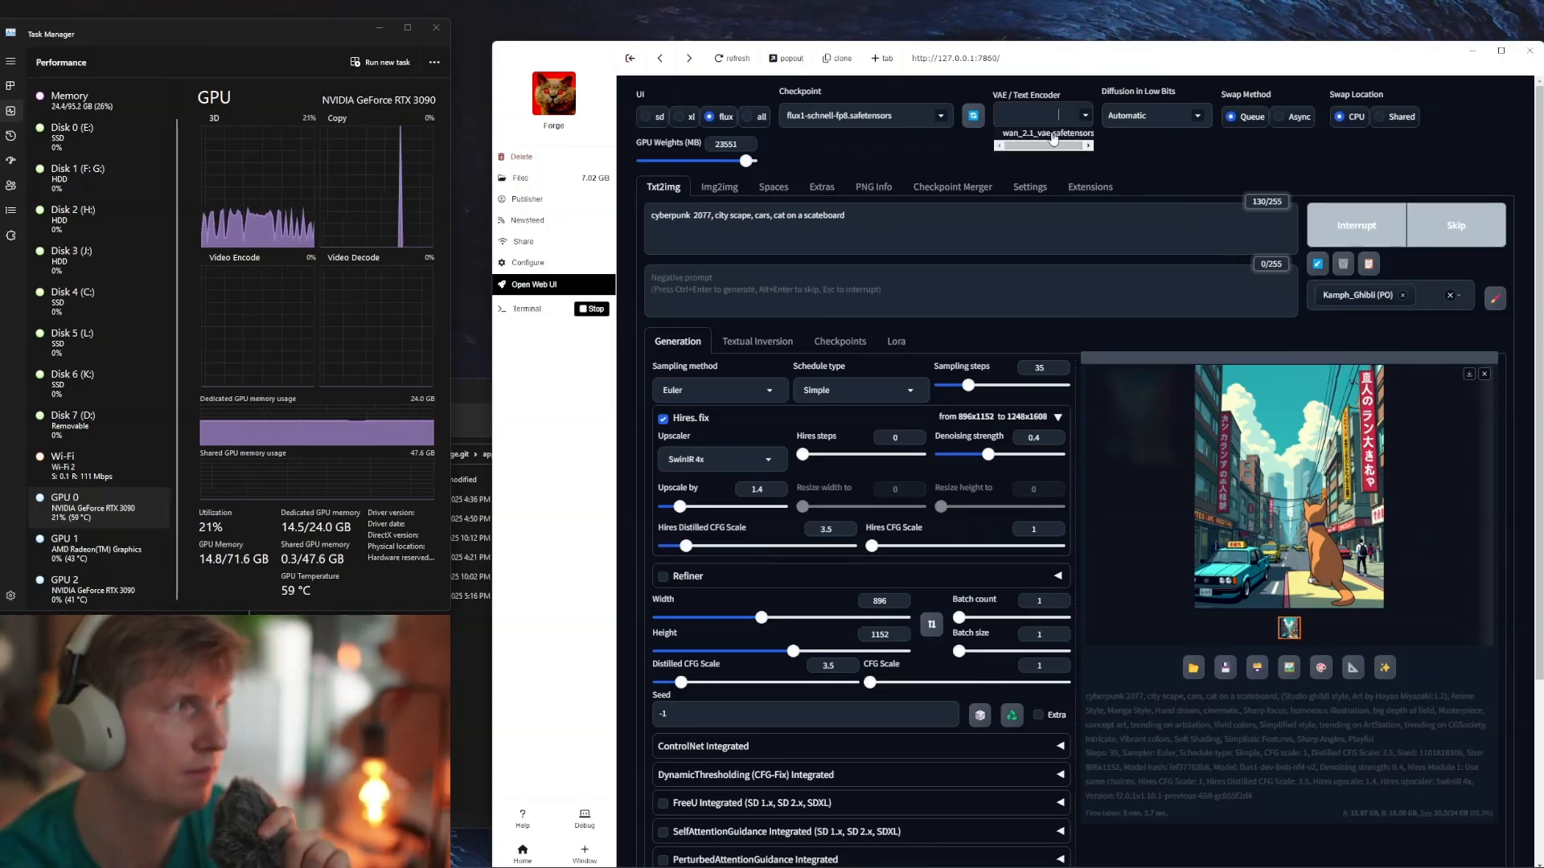
left_click(1051, 134)
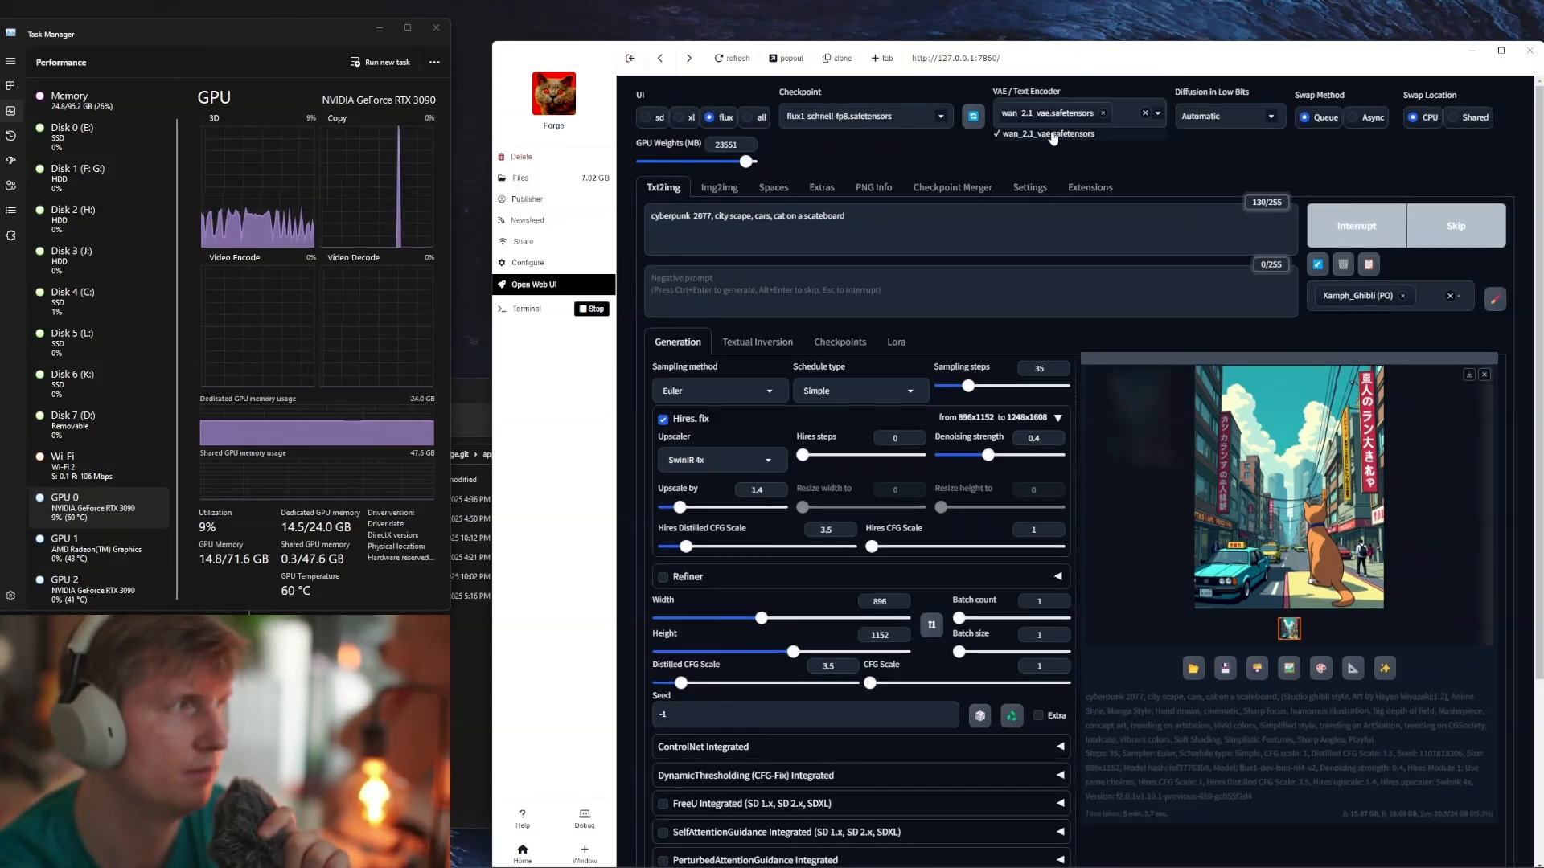
left_click(1104, 114)
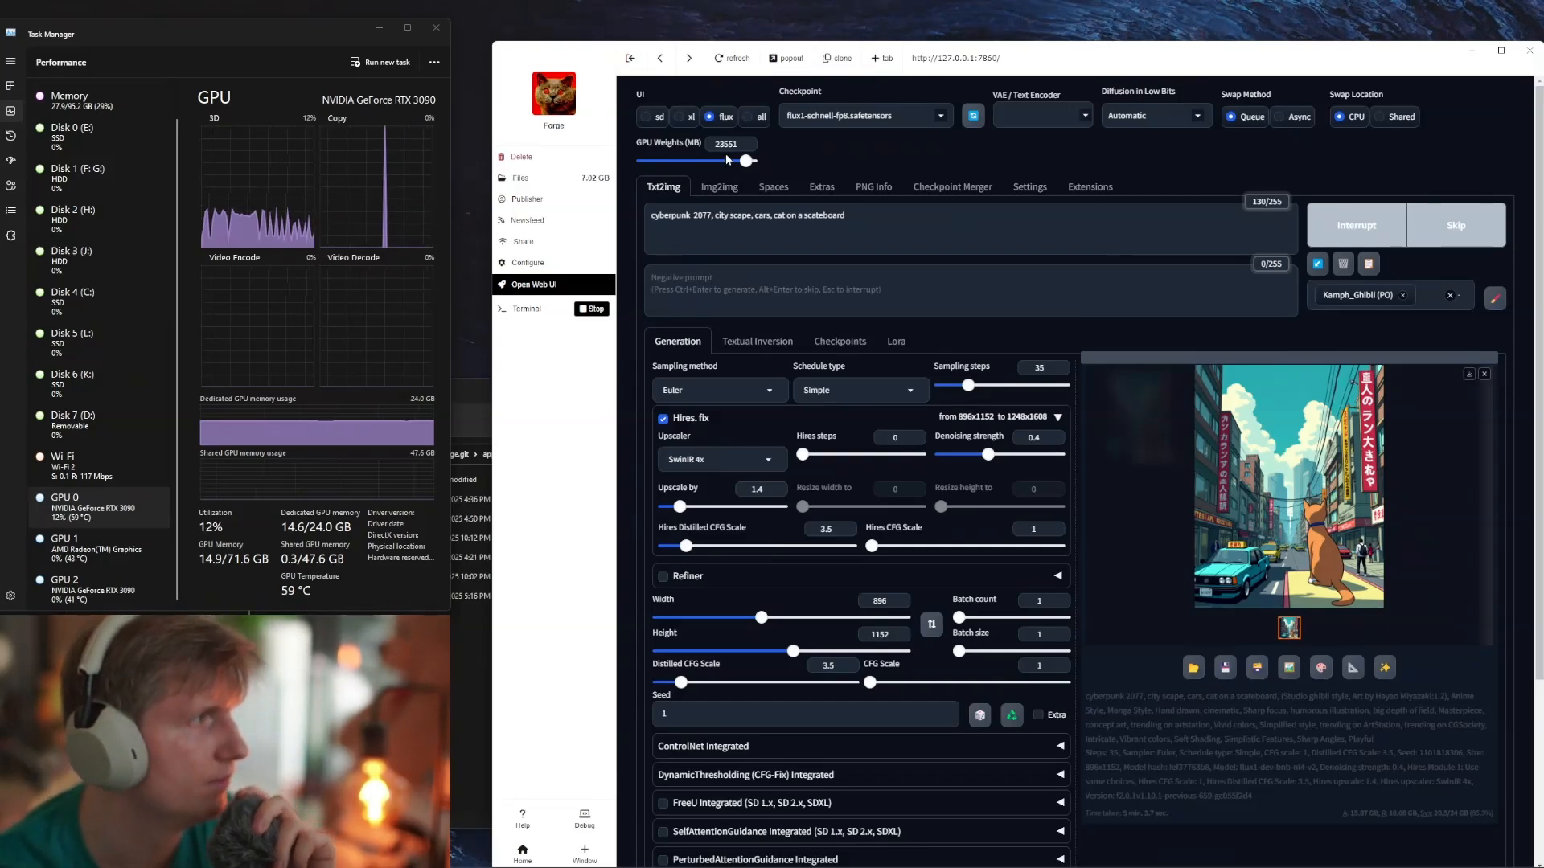
scroll(942, 466, "down", 3)
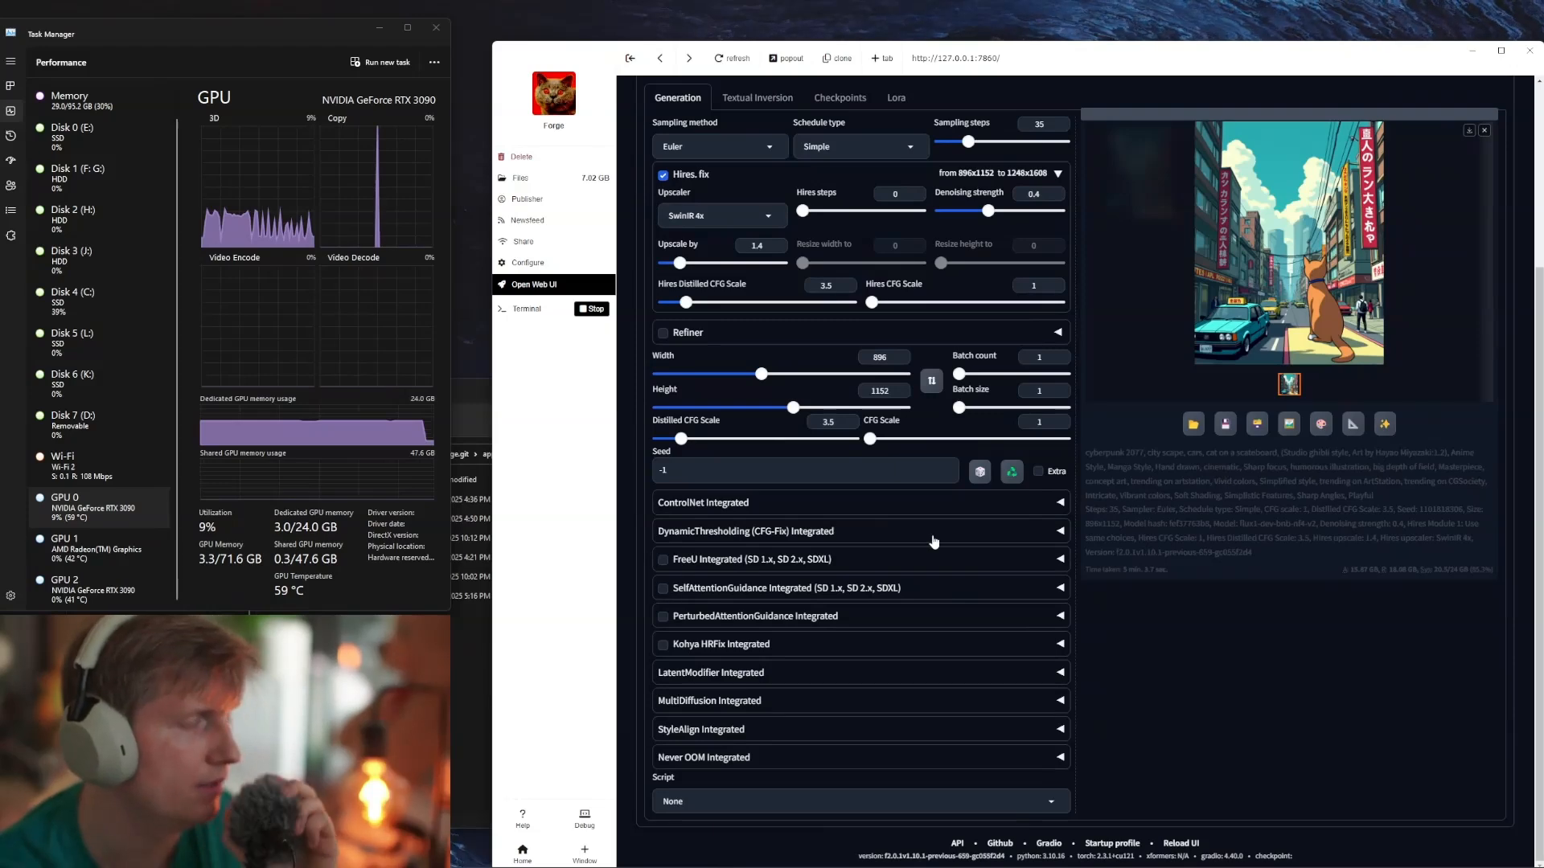
scroll(1040, 489, "up", 3)
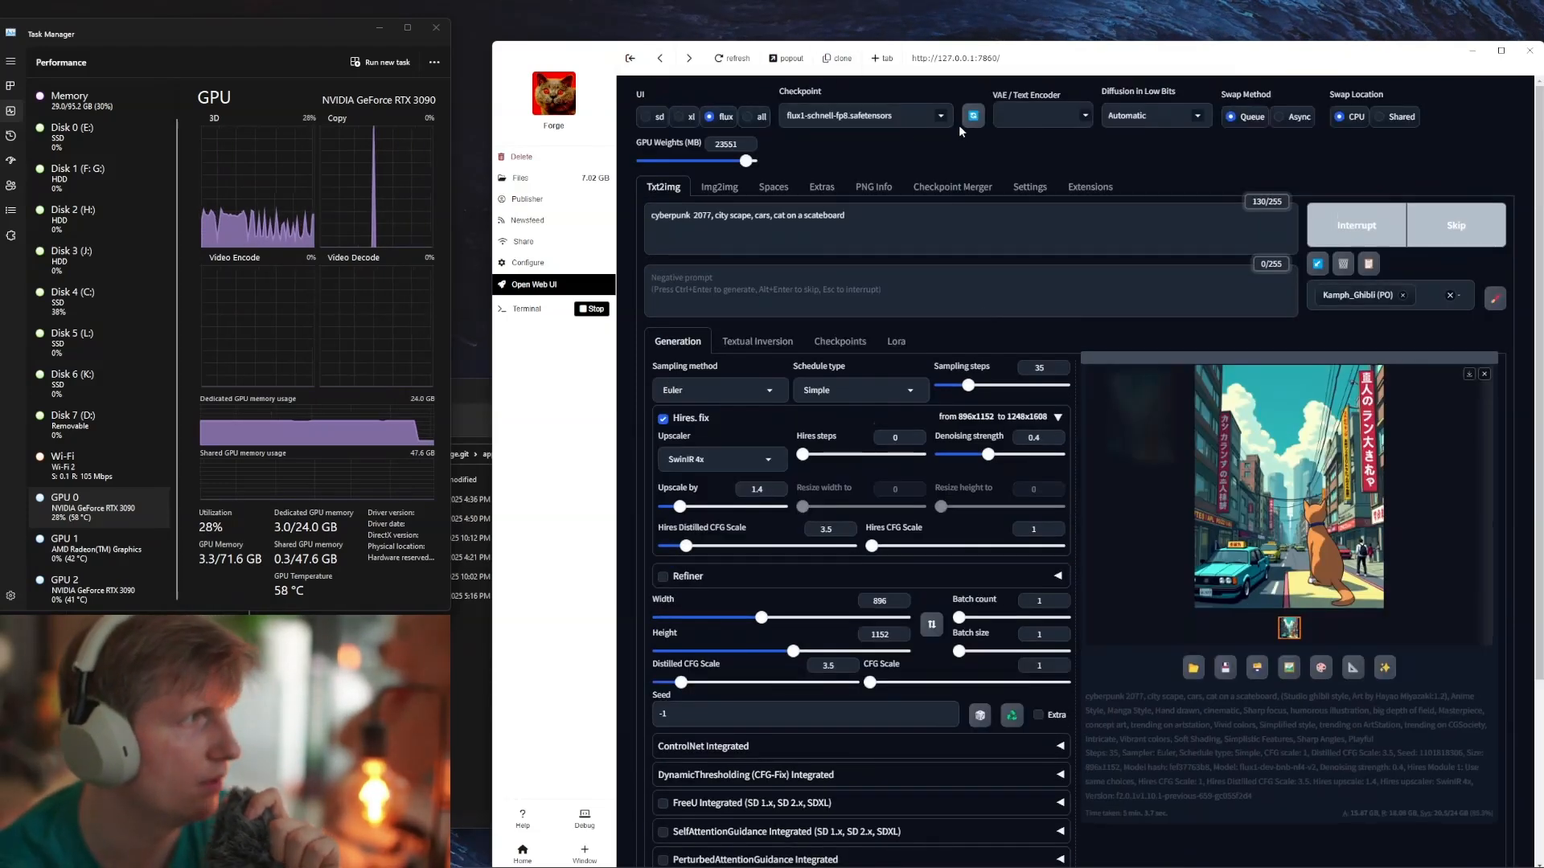
left_click(948, 121)
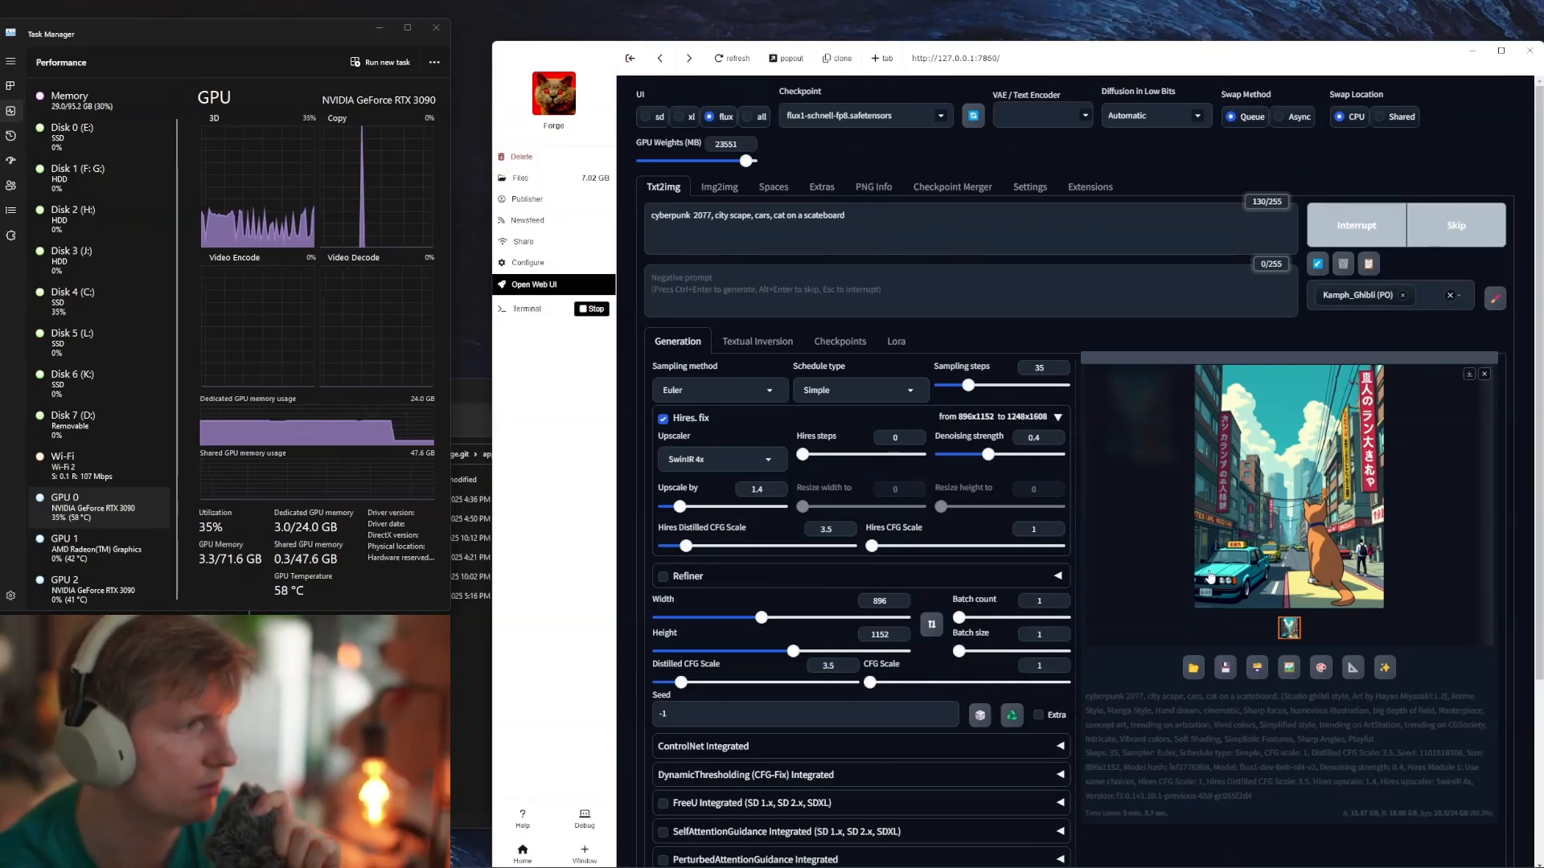
Step: Replace the Kamph_Ghibli (PO) style with Kamph_Skin Enhancer (clean)(PO)
left_click(1452, 296)
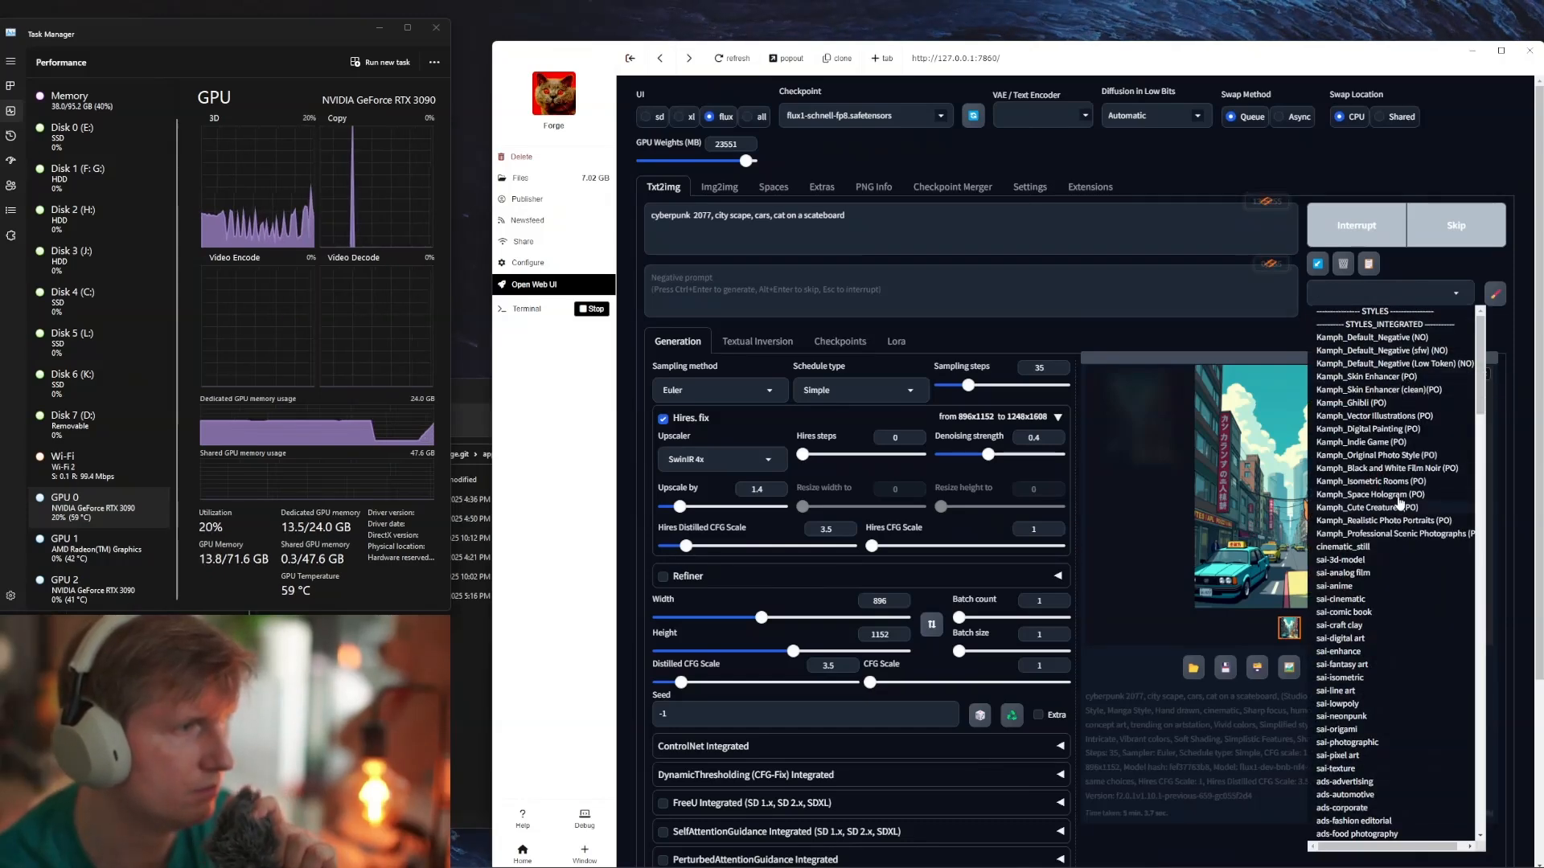
left_click(1404, 390)
left_click(1125, 399)
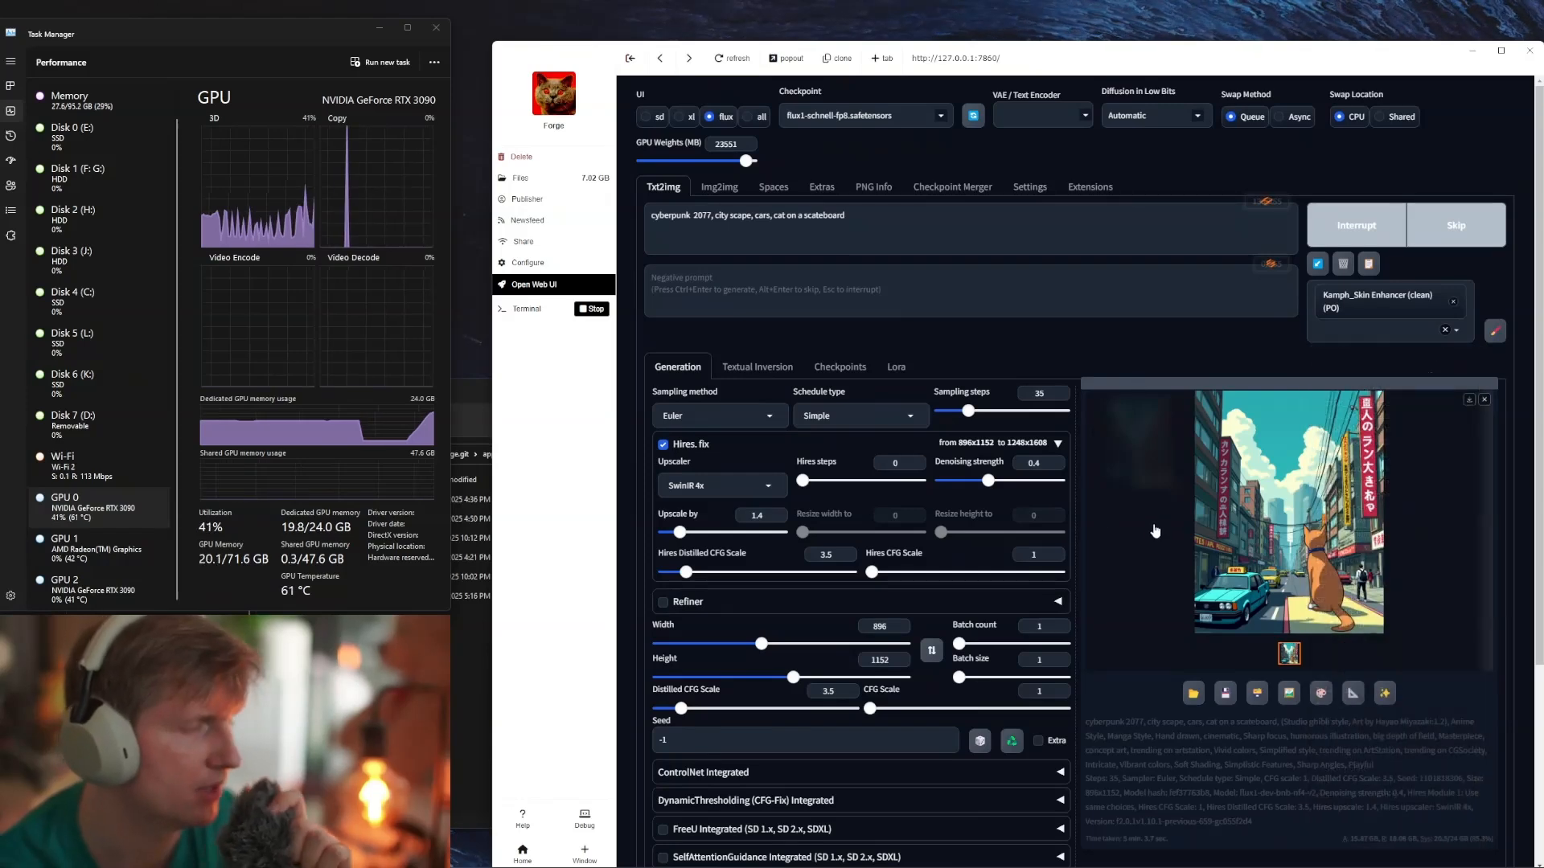
Step: Turn off Hires. fix, collapse its settings, and set the sampling steps to 20
scroll(1122, 442, "down", 3)
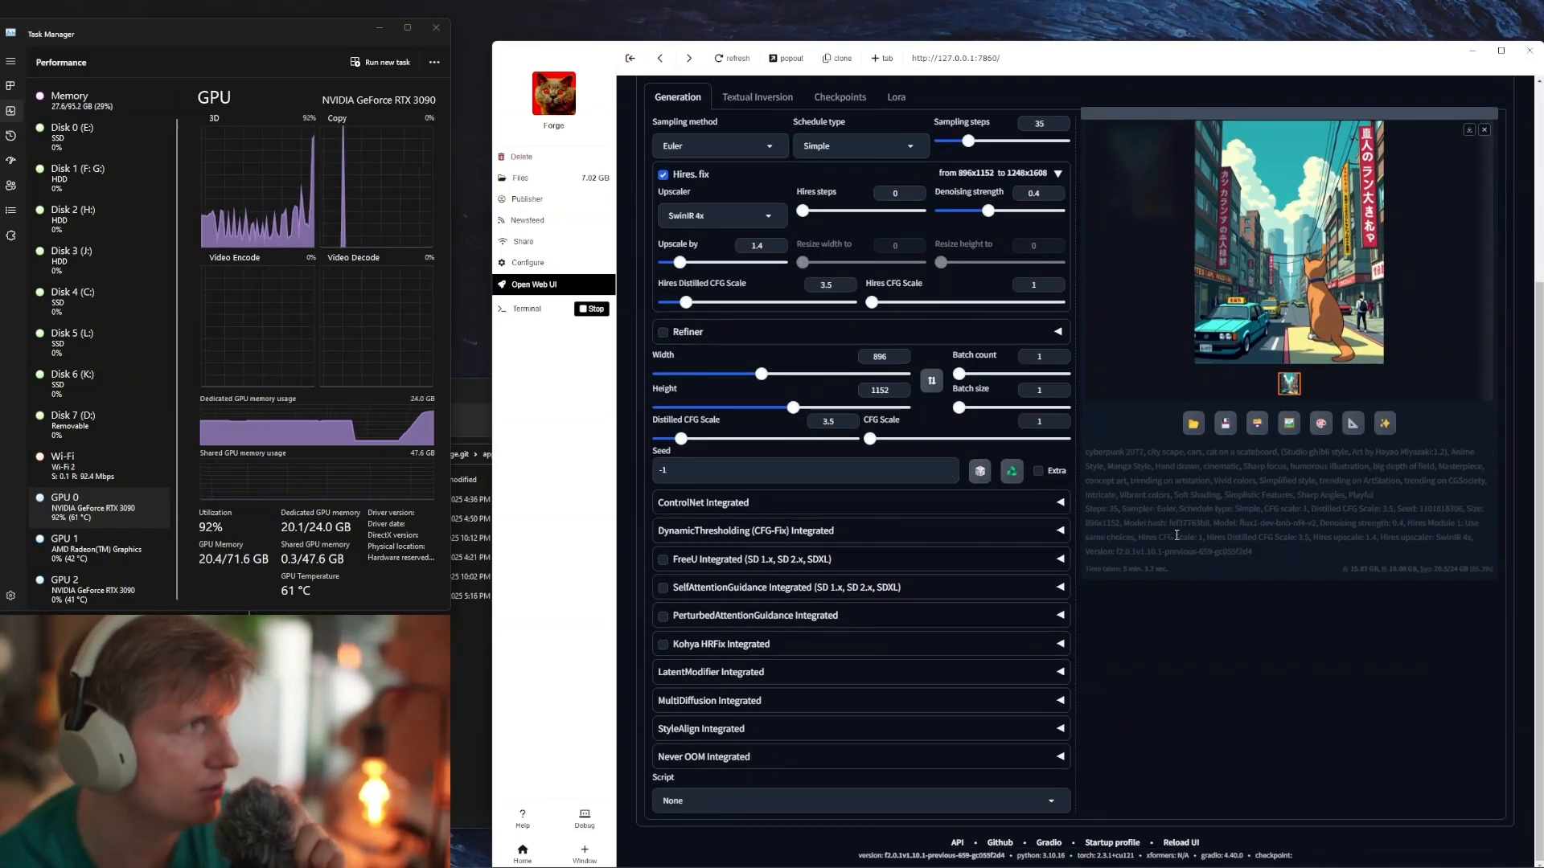
scroll(871, 496, "up", 3)
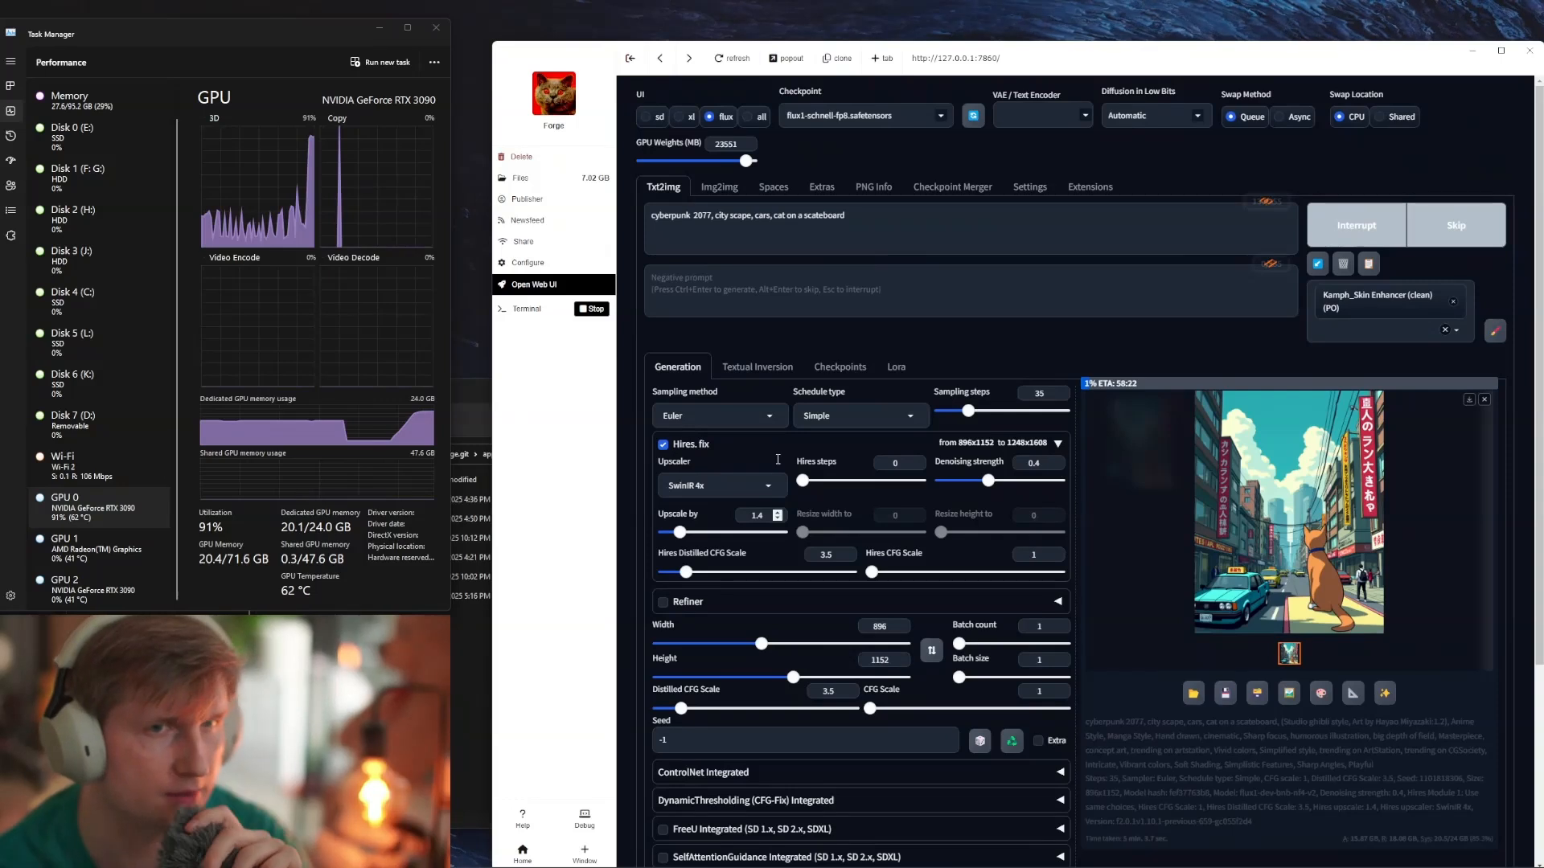
left_click(664, 444)
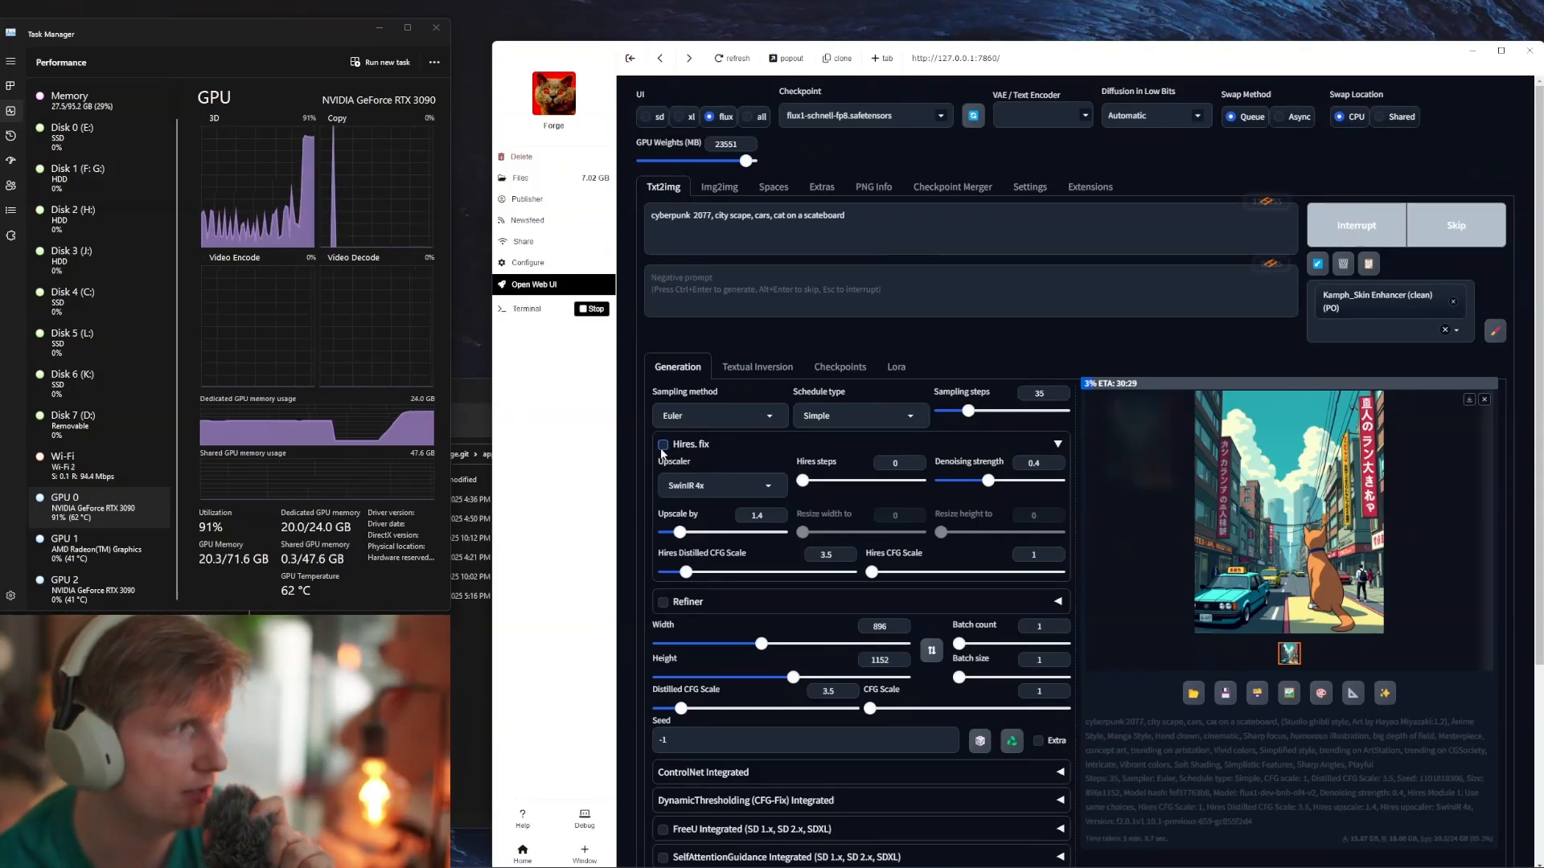
left_click(1058, 444)
left_click_drag(967, 414, 958, 414)
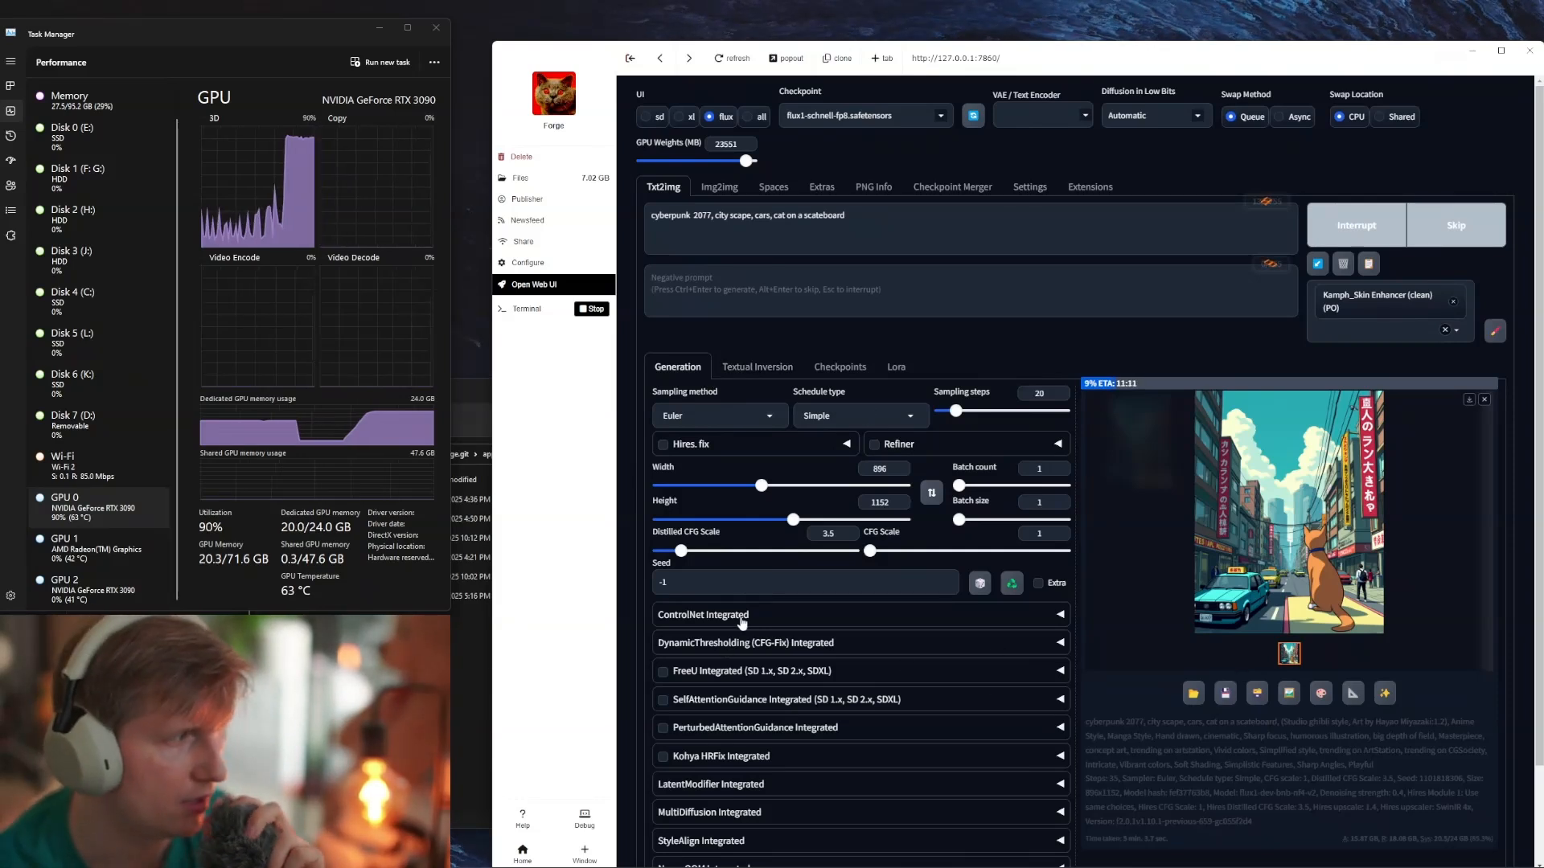
Step: Look through the sampling method and schedule type options, and view the current image enlarged before closing it
left_click(684, 415)
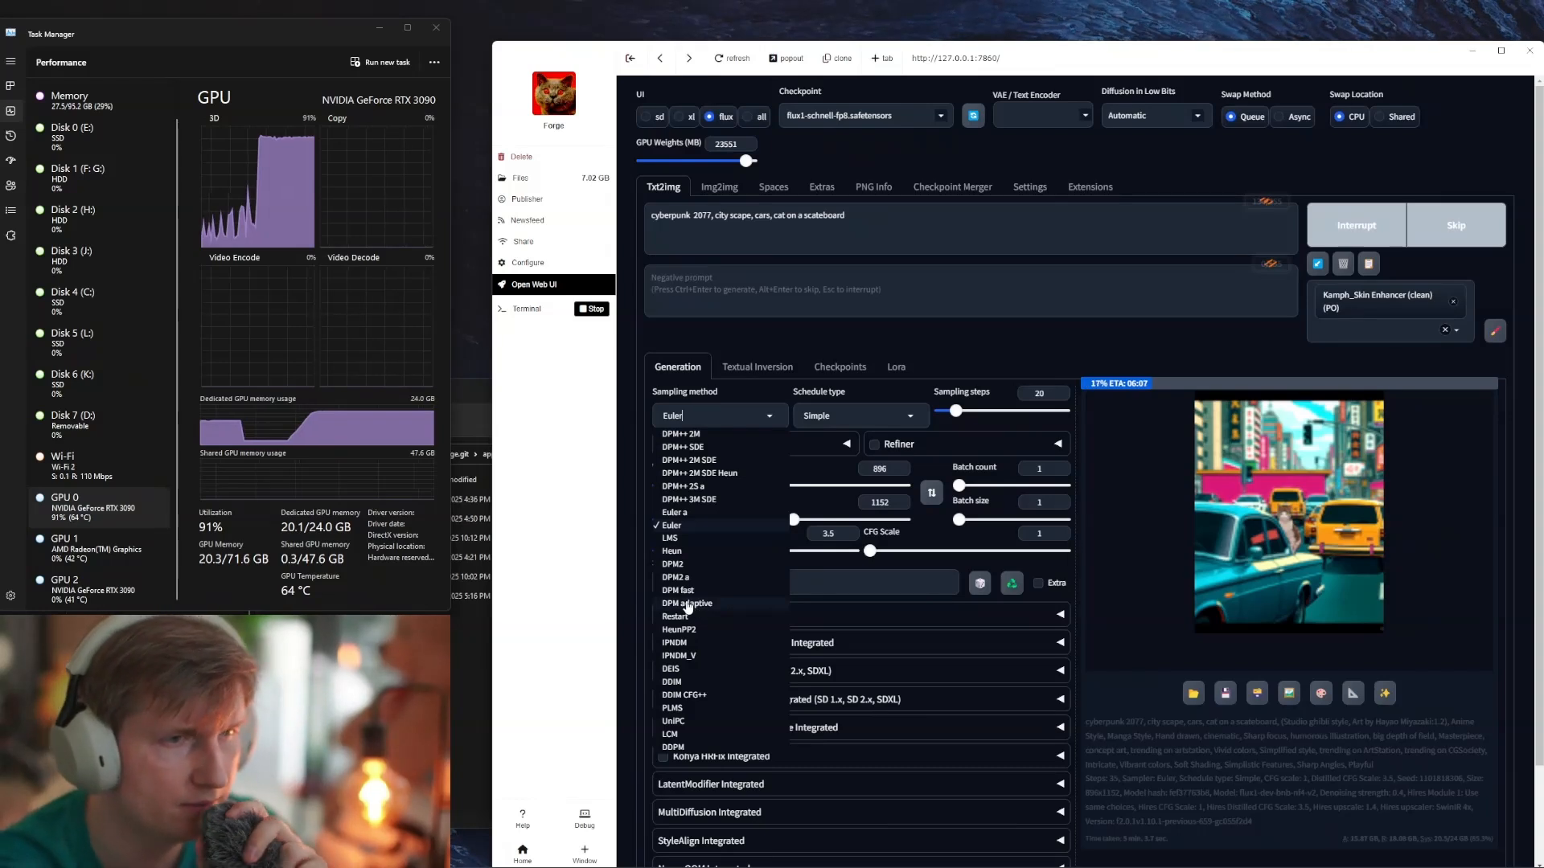
left_click(835, 414)
left_click(835, 414)
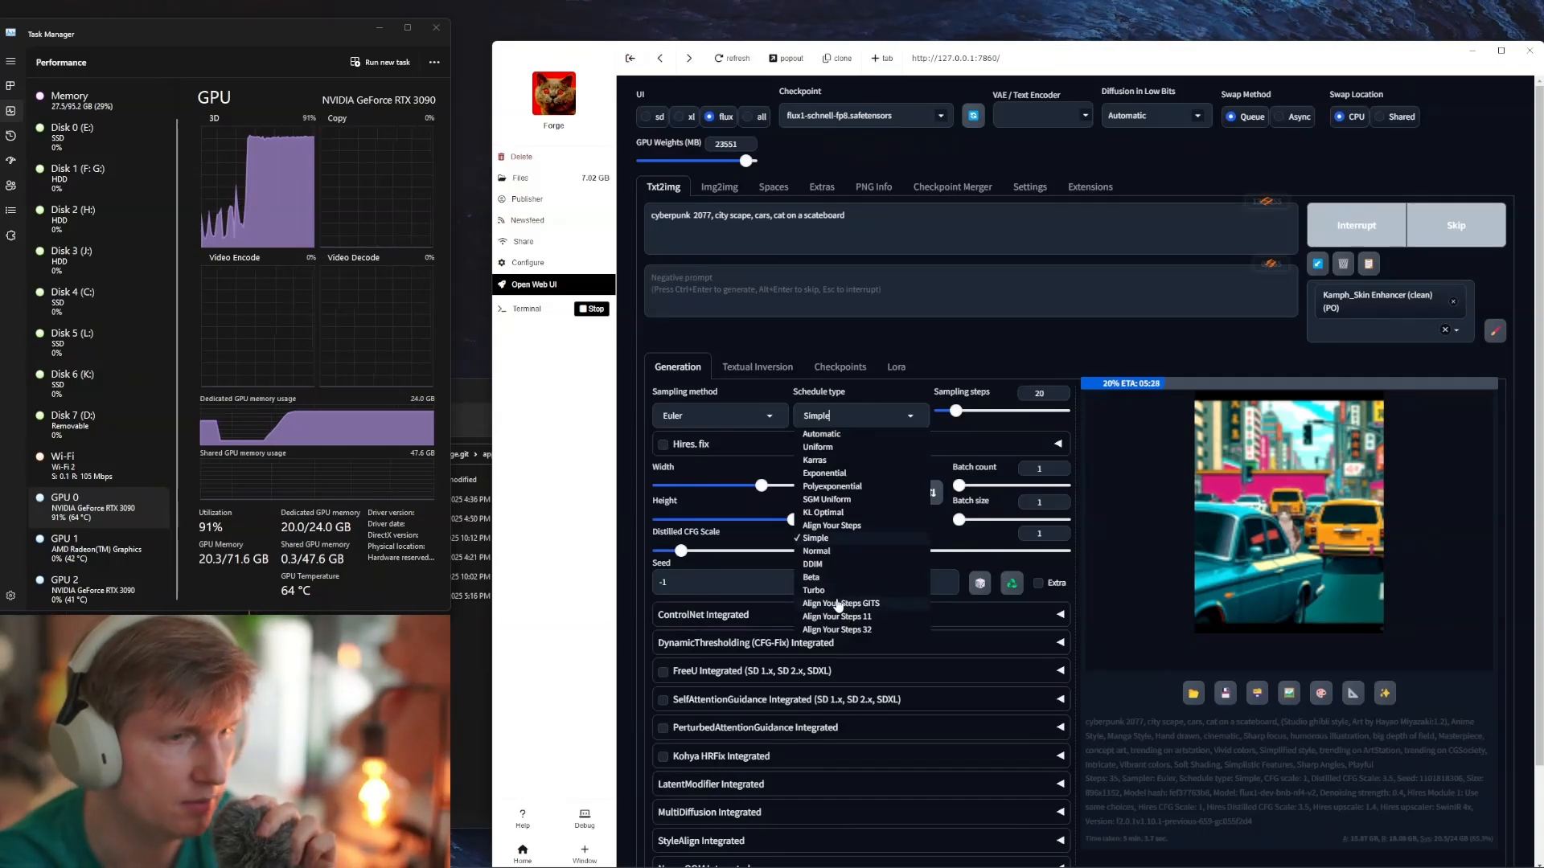
left_click(1380, 458)
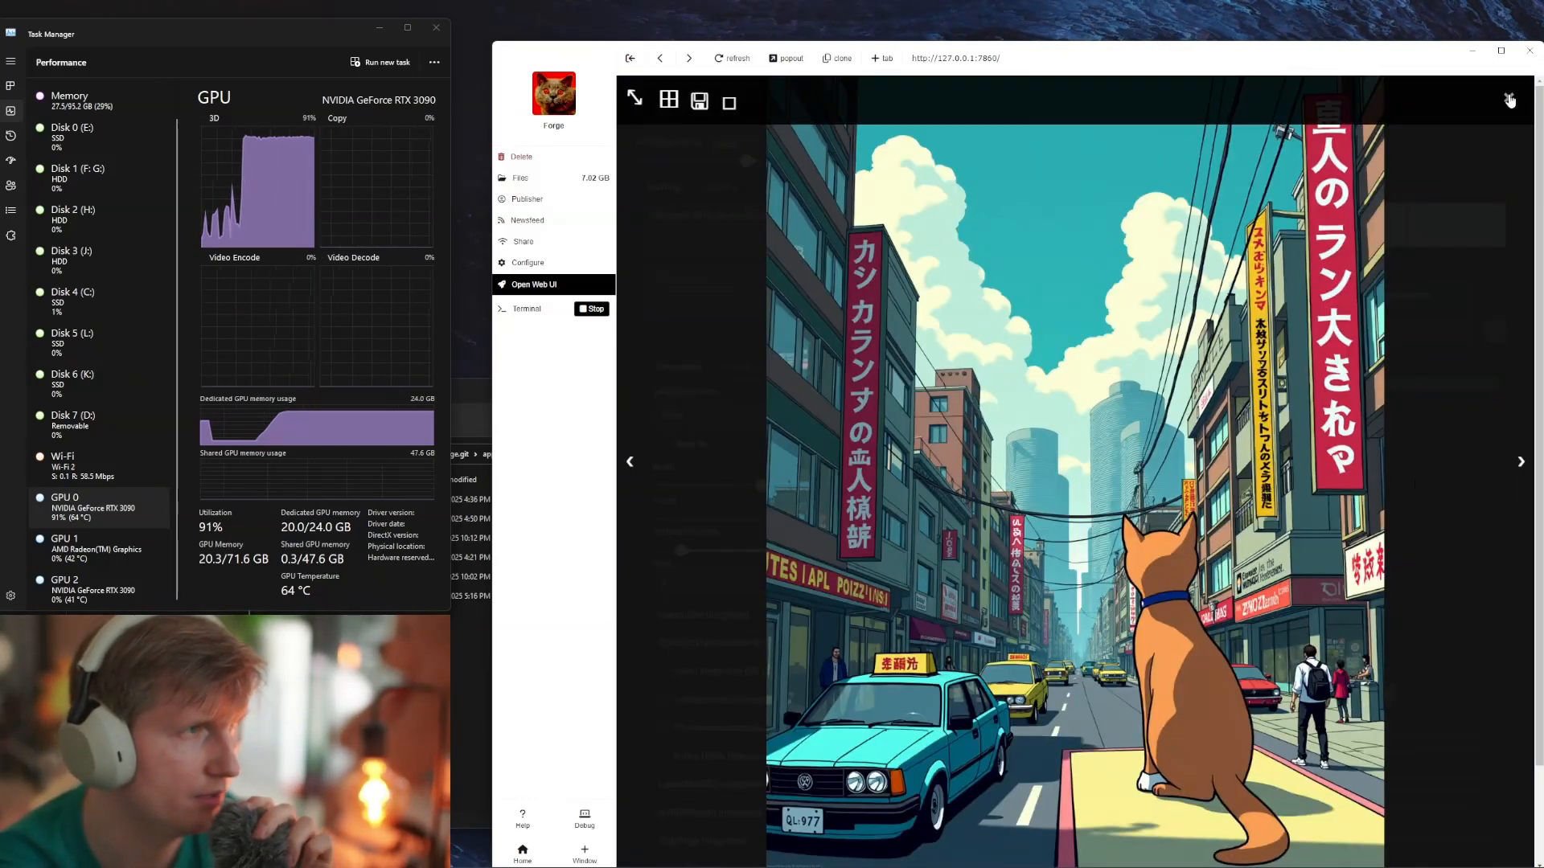
left_click(1510, 99)
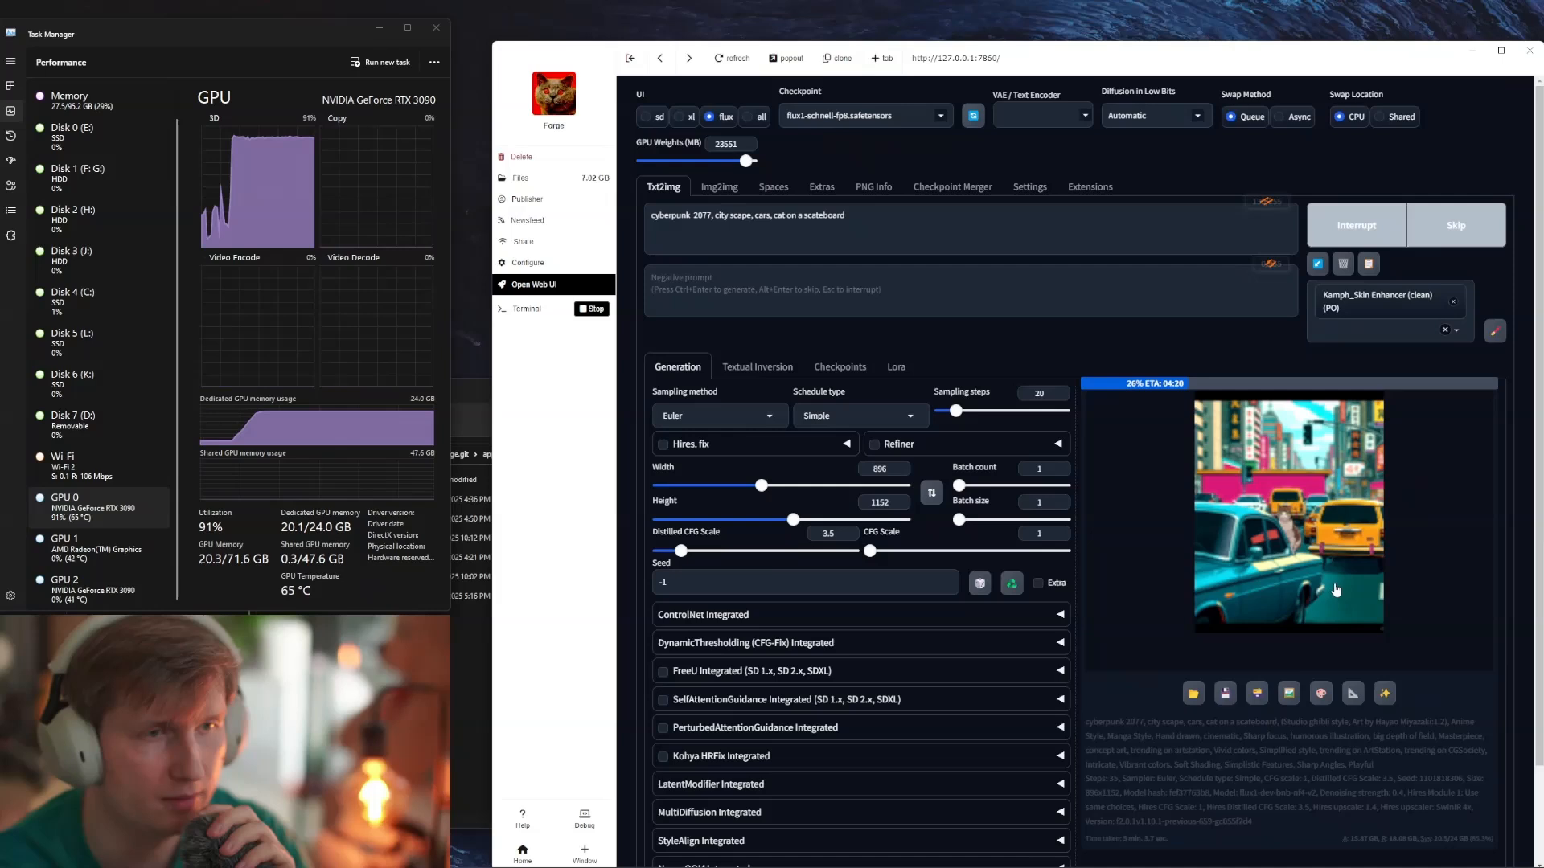
Step: Replace the whole prompt with "woman, cyberpunk"
left_click(820, 219)
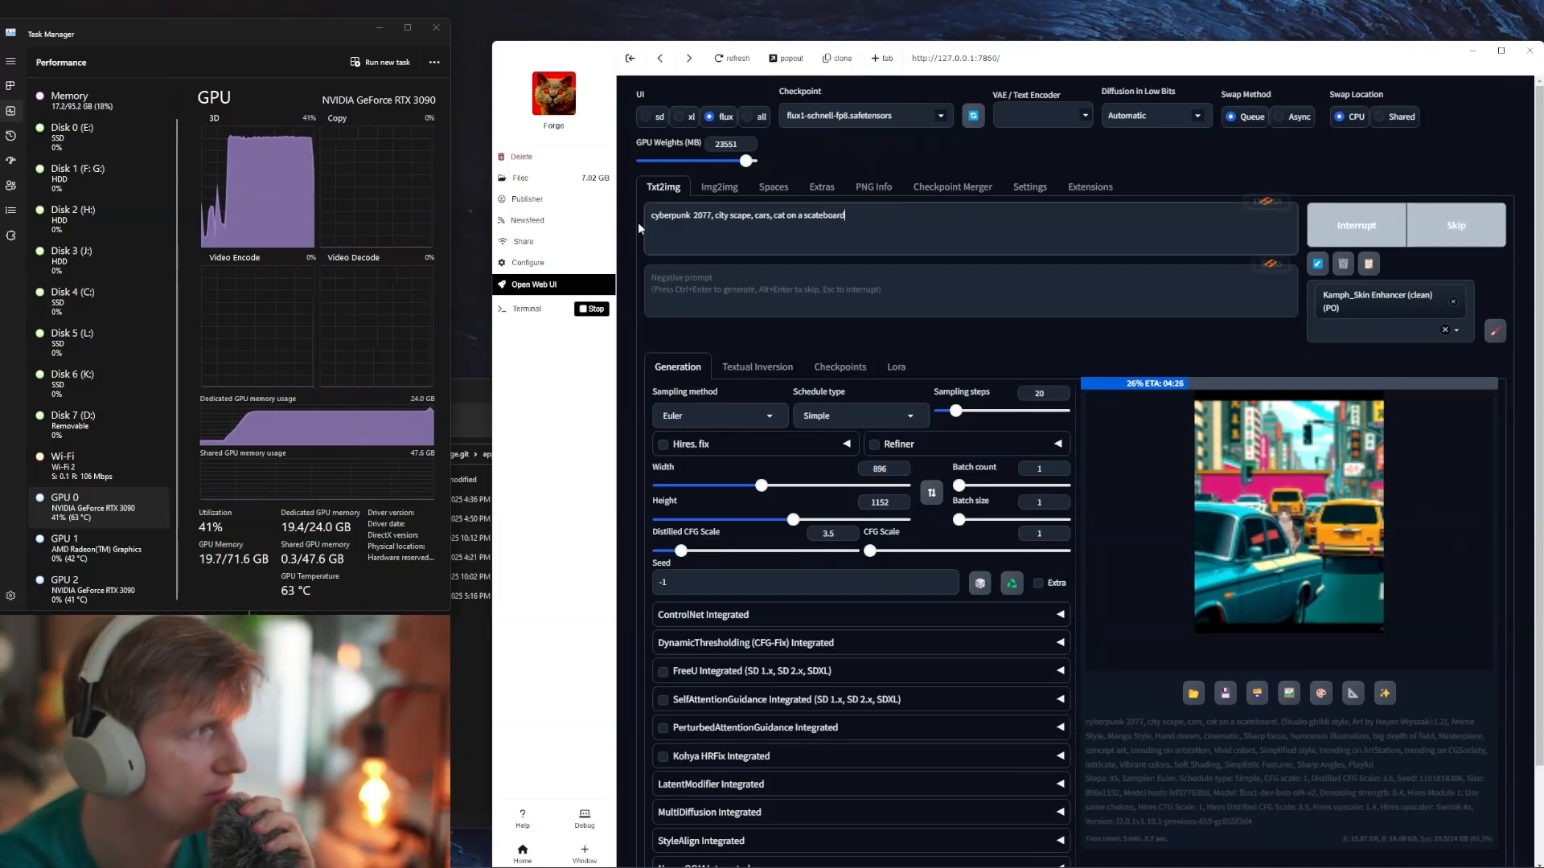
key("ctrl+a")
type("woman, c")
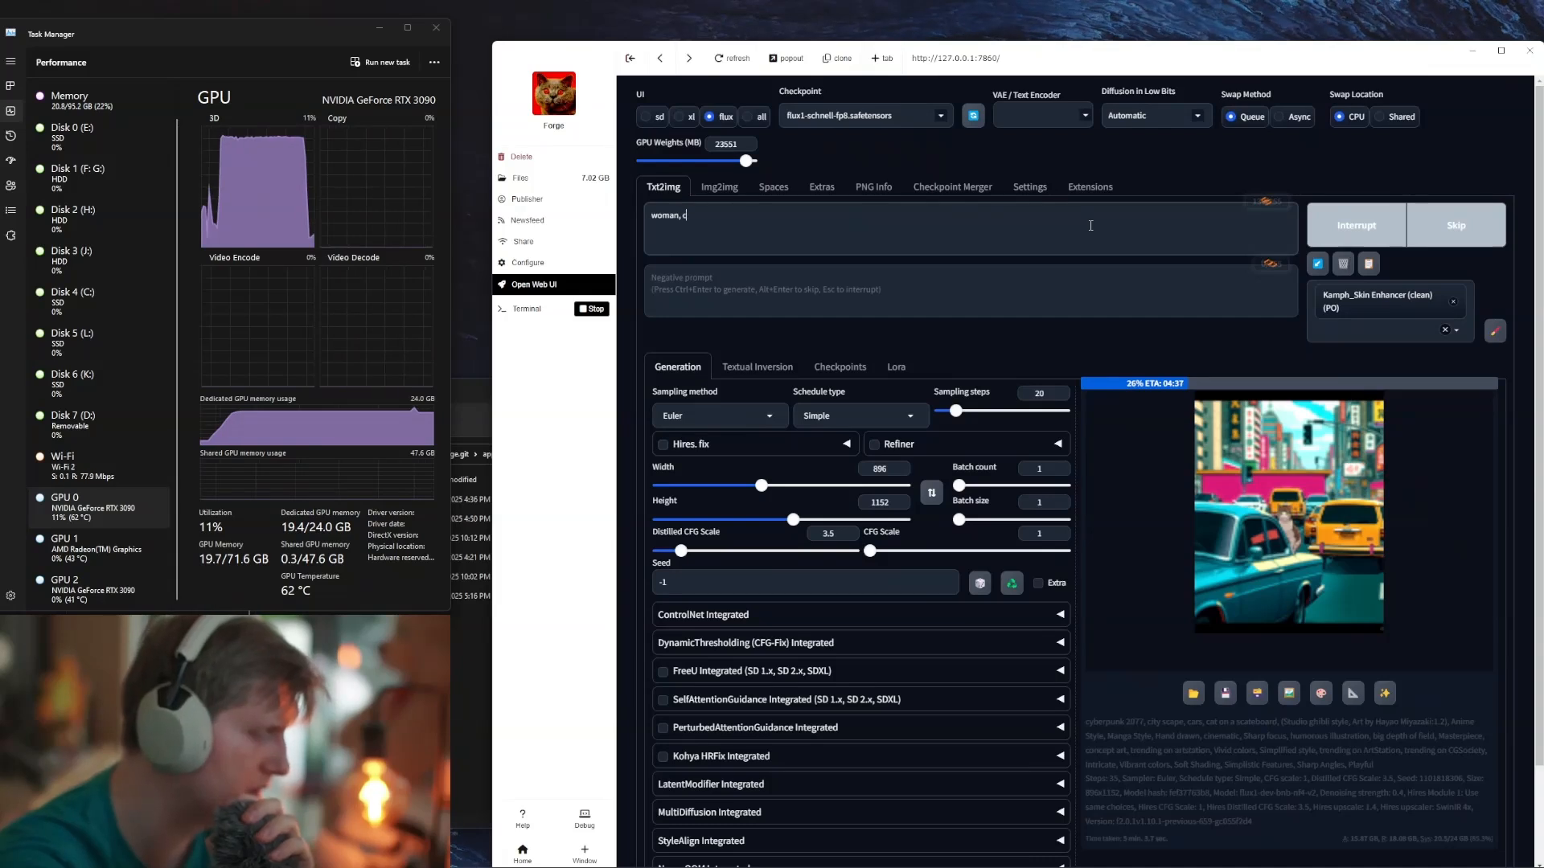
type("yberpun")
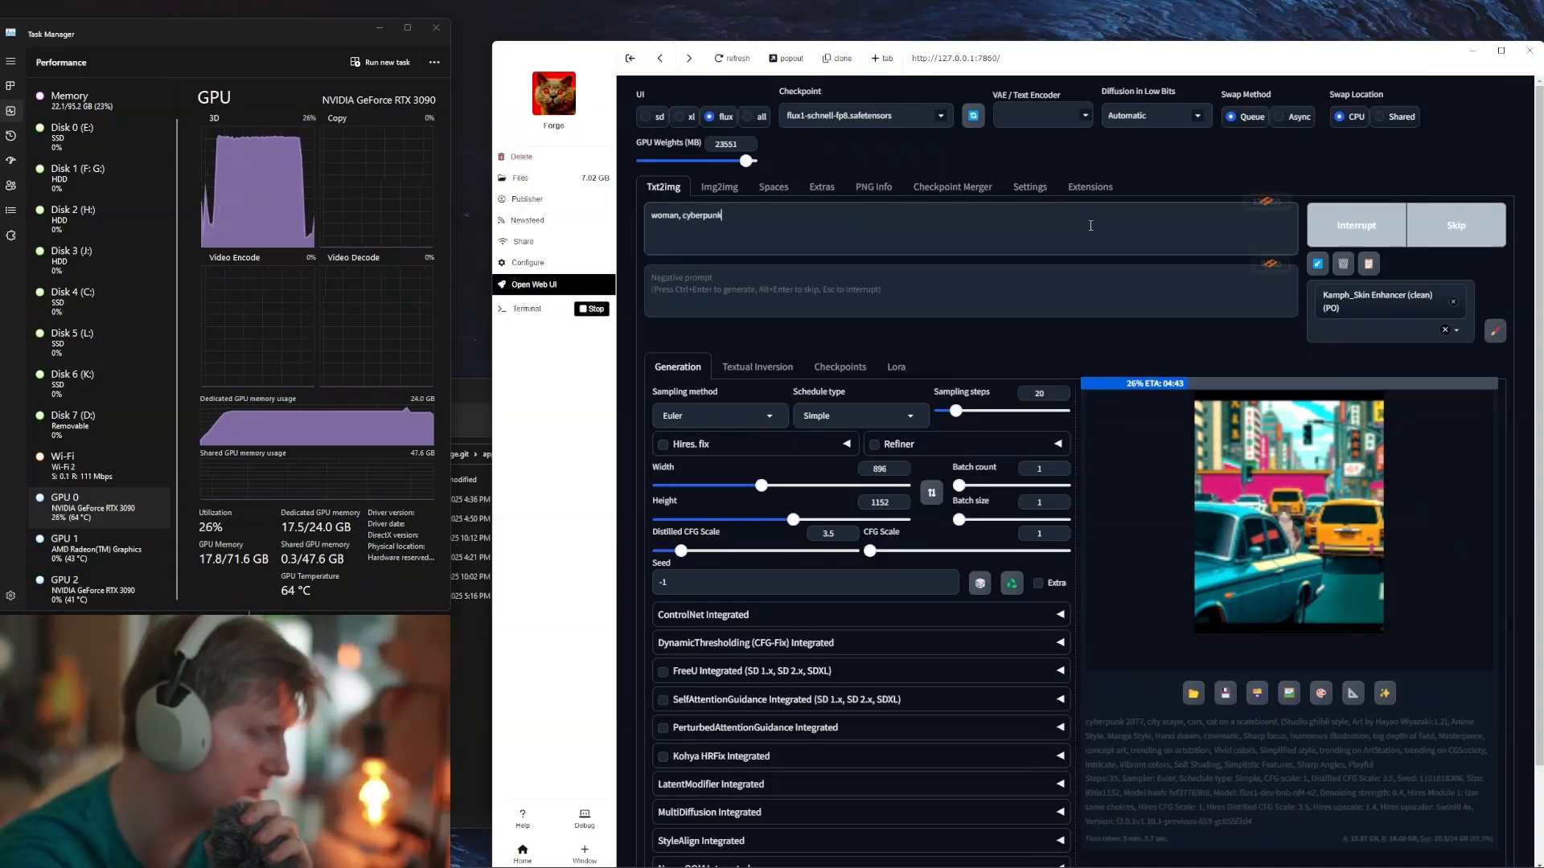
type("k")
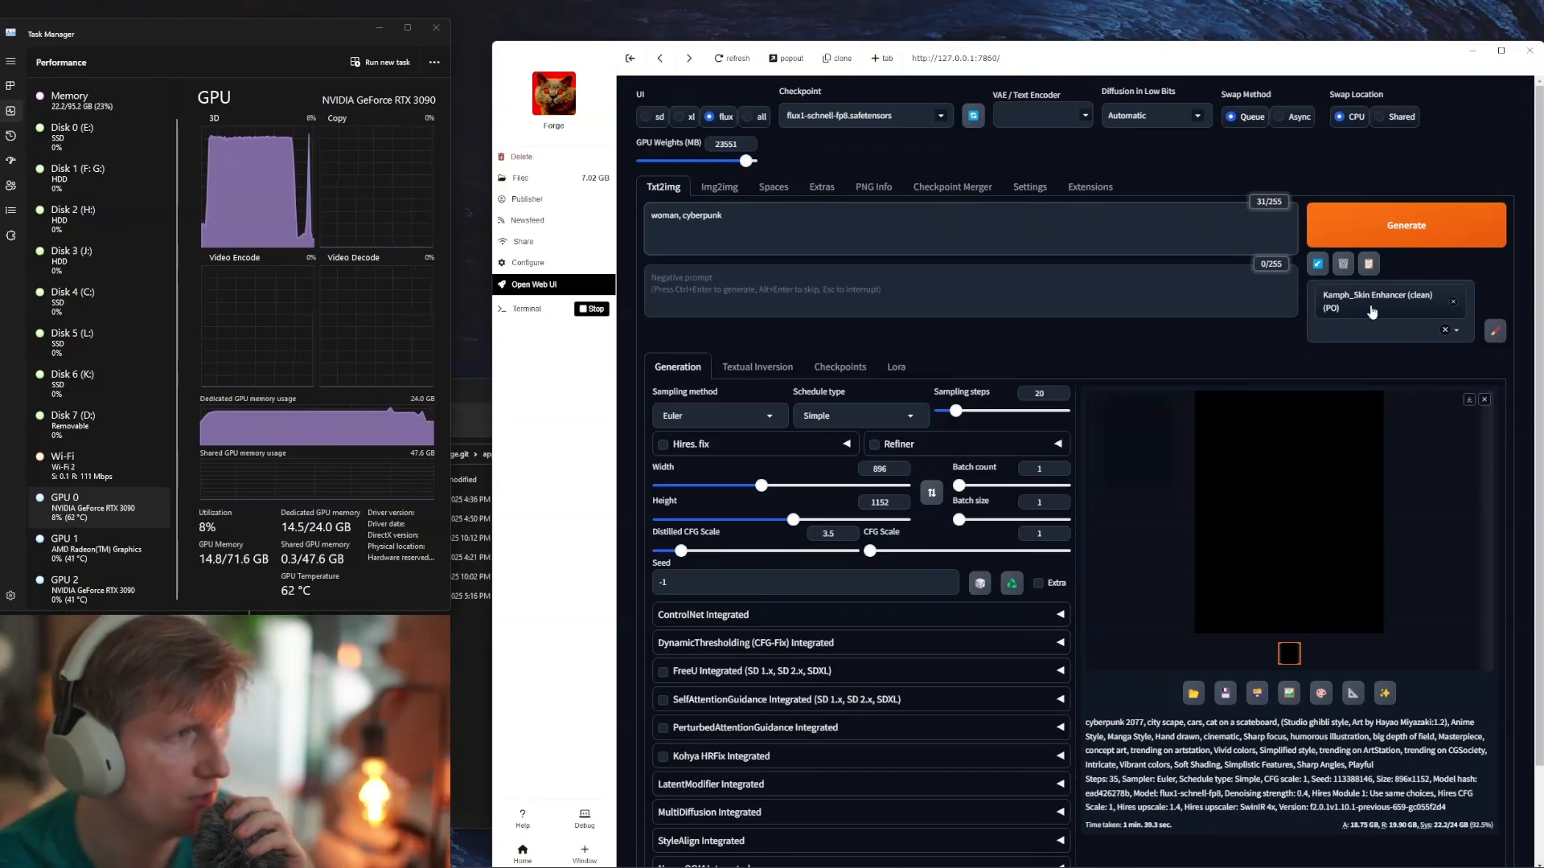
Step: Set the sampling method to Euler a and the schedule type to Beta, and generate the image
left_click(718, 414)
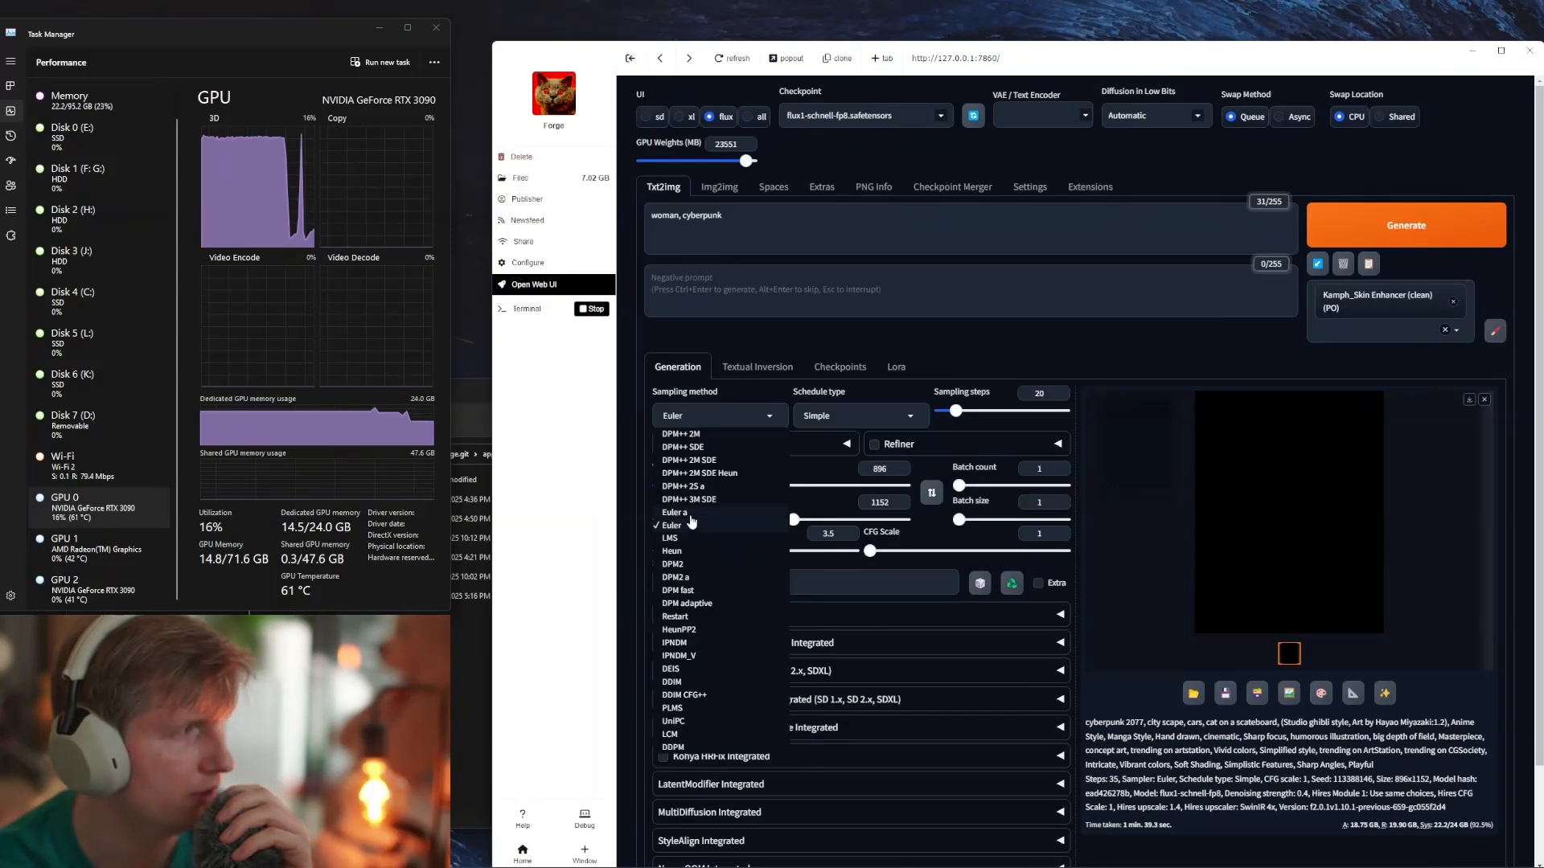
left_click(685, 514)
left_click(745, 416)
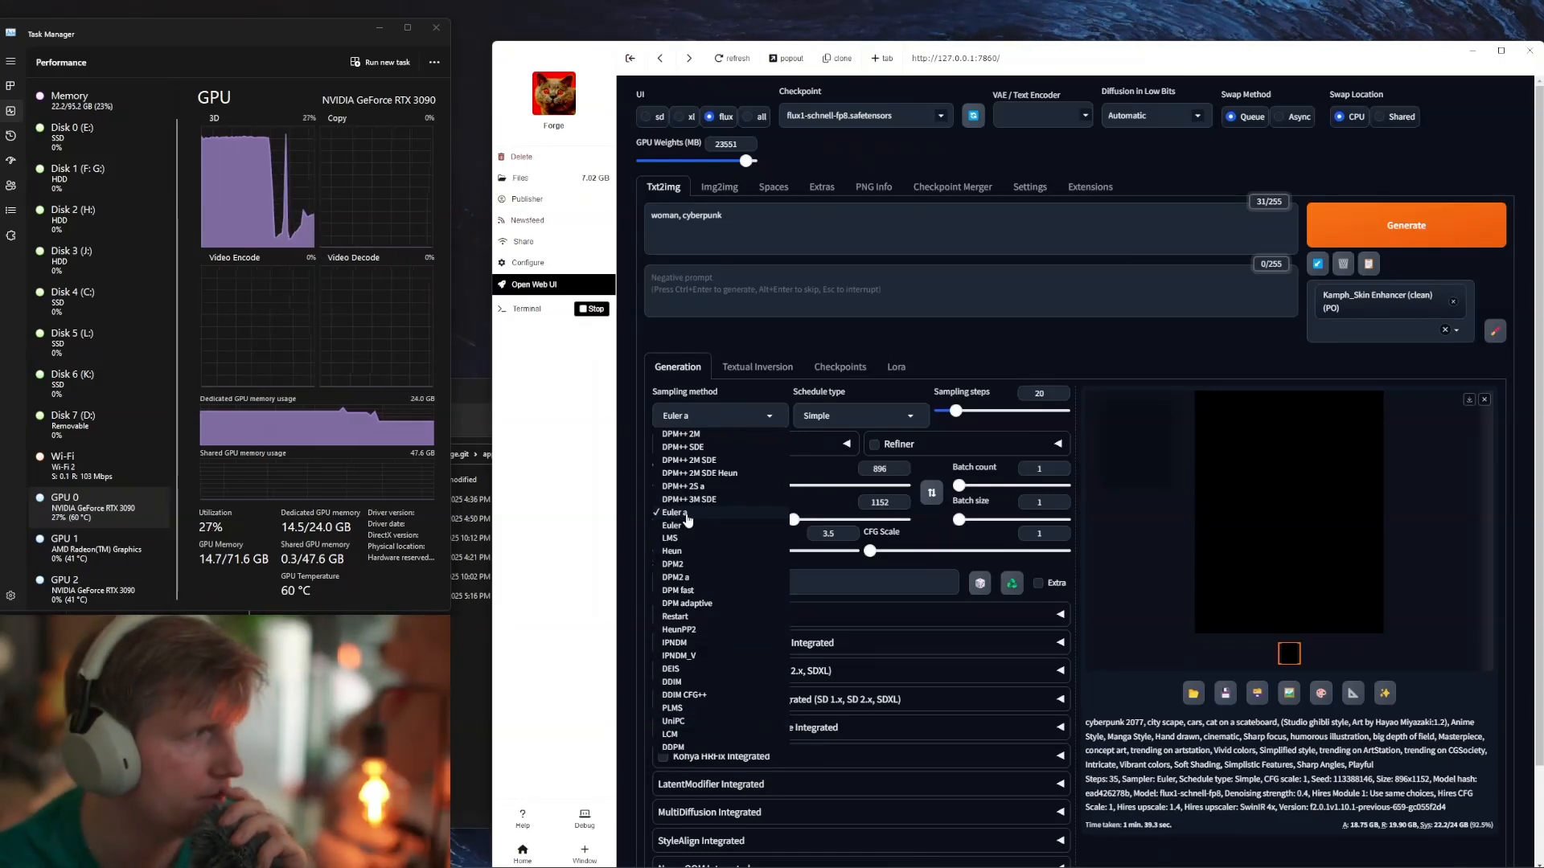
left_click(866, 412)
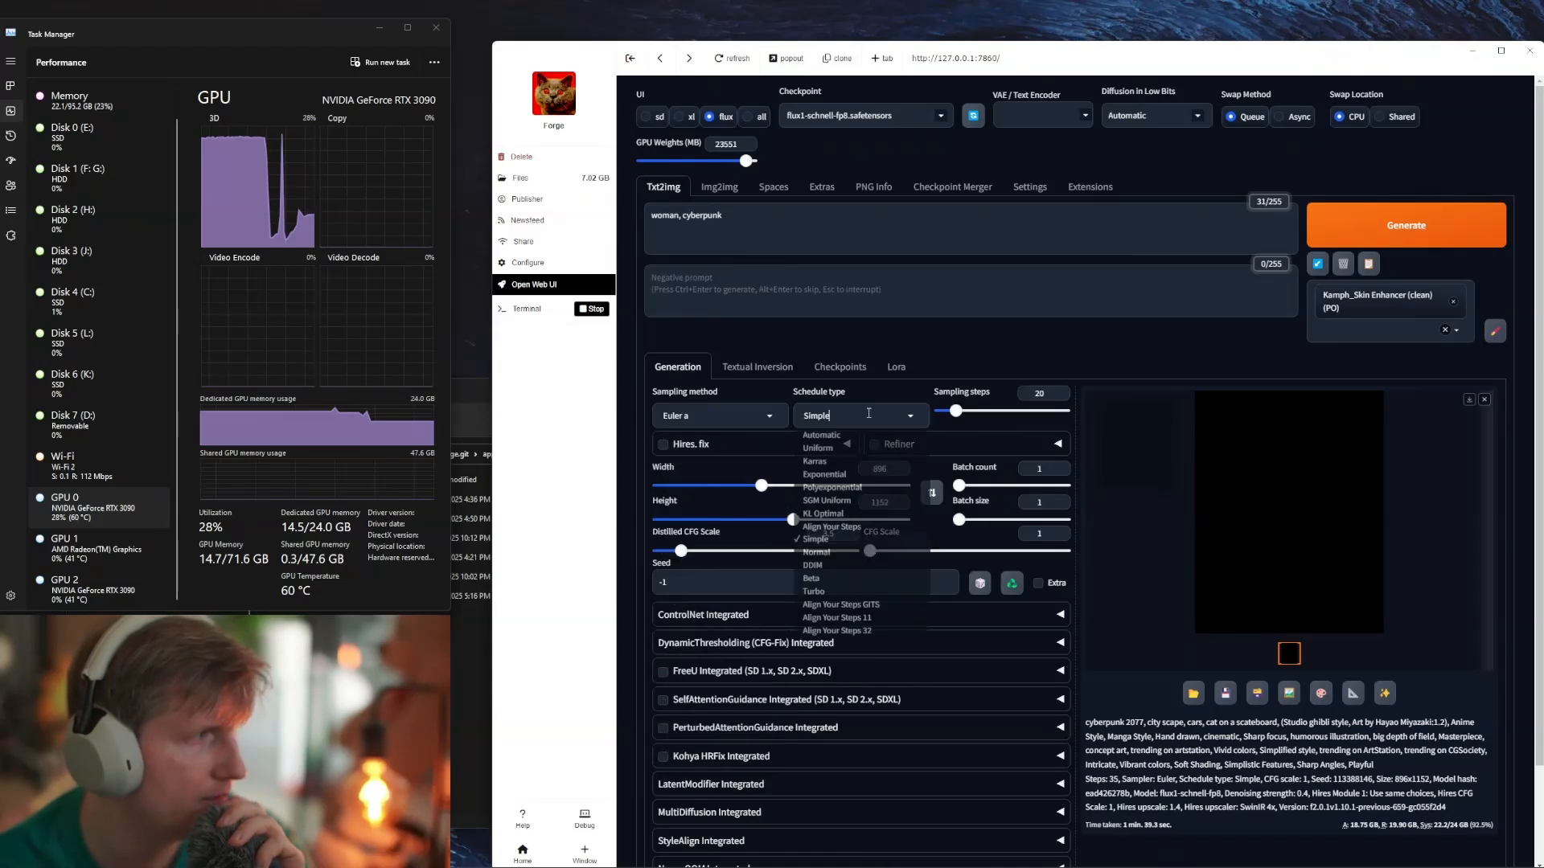
left_click(850, 578)
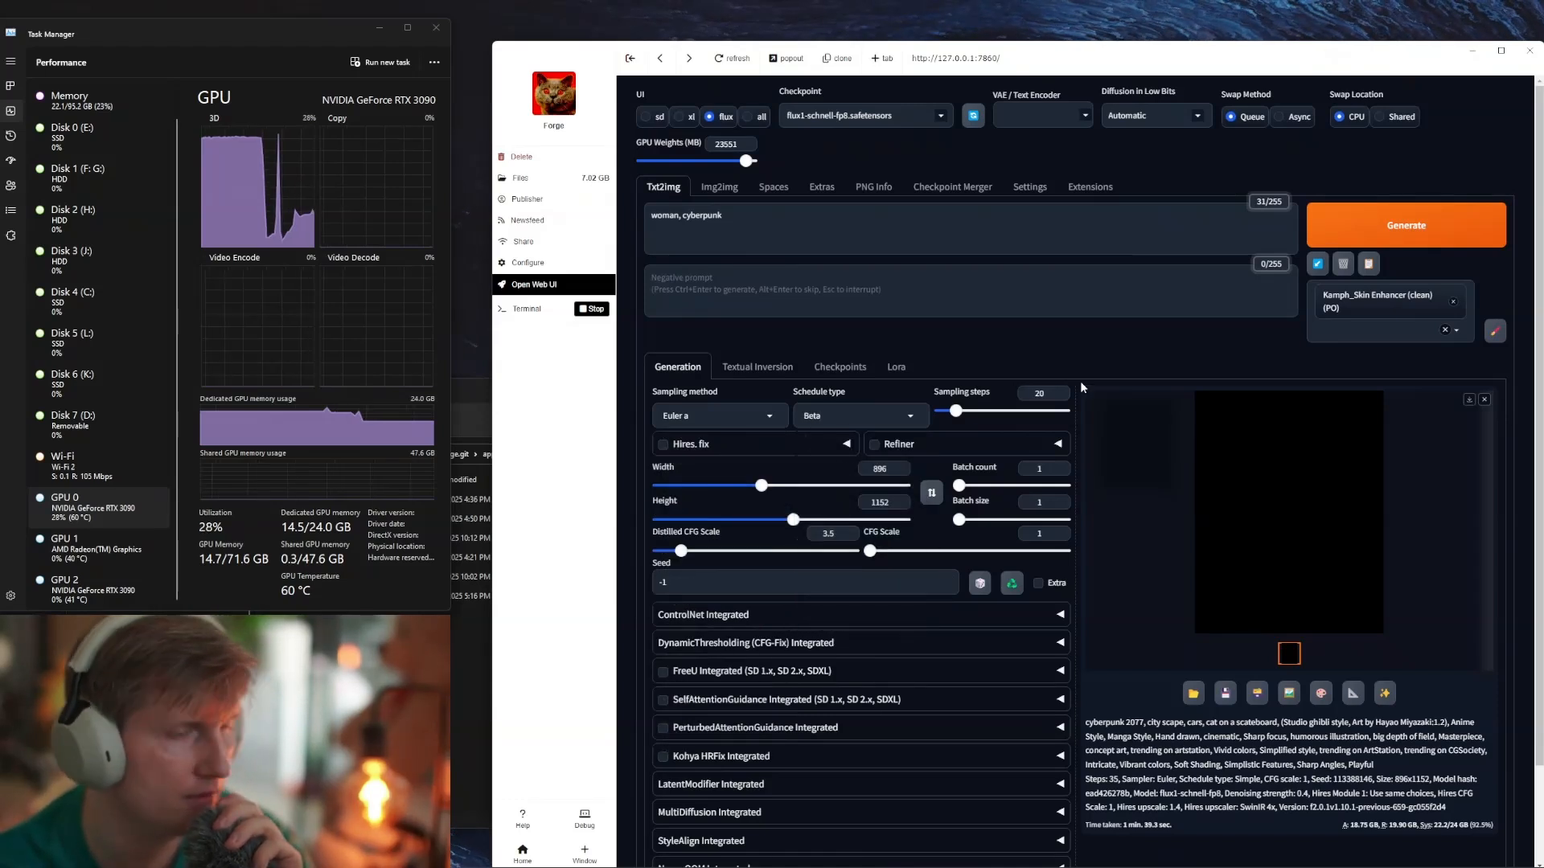
left_click(1491, 229)
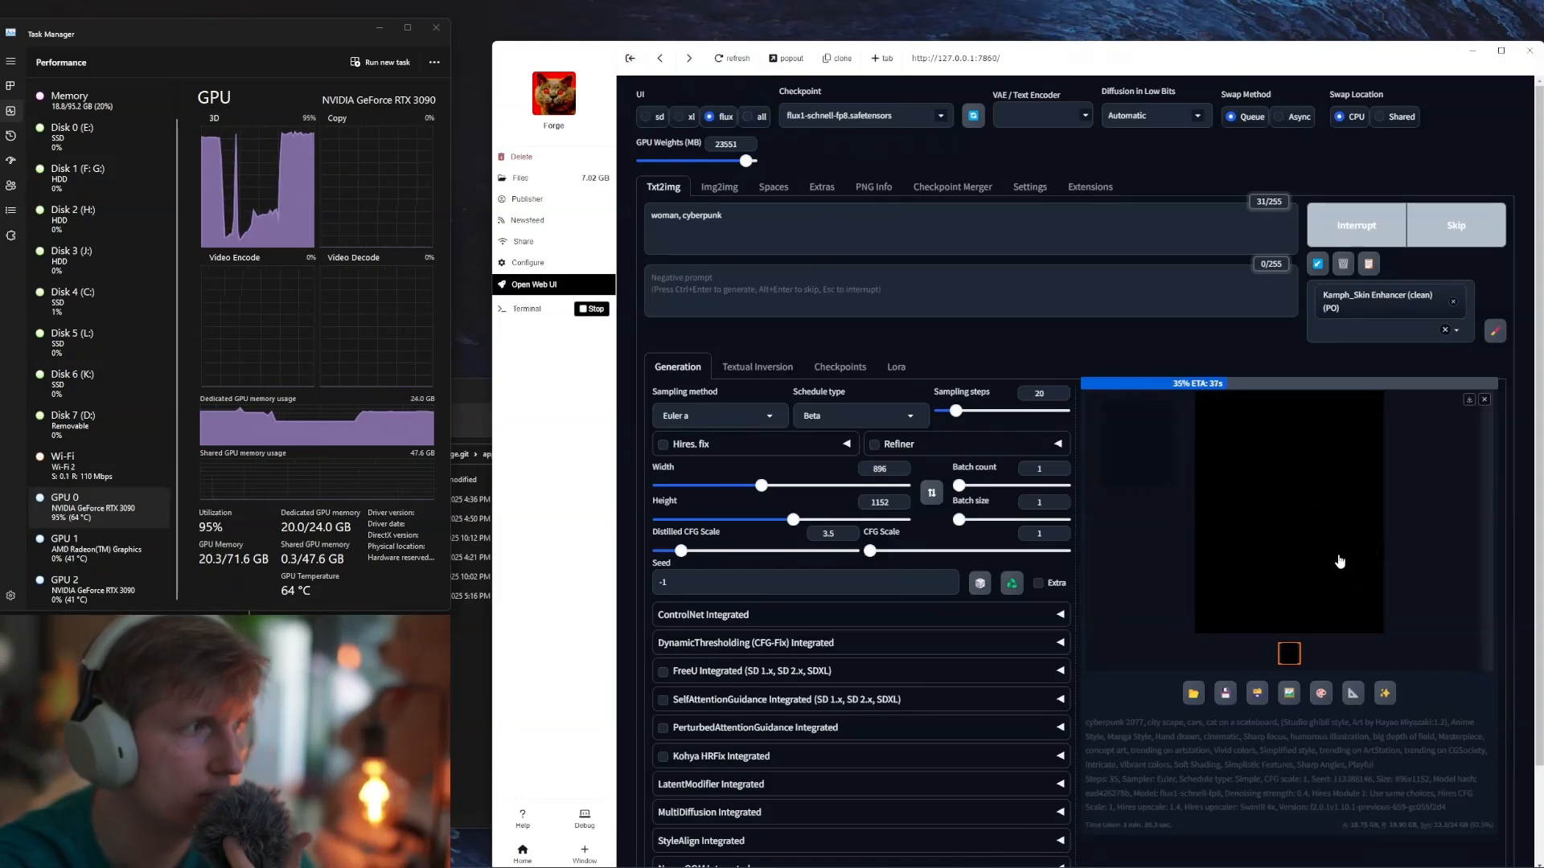
Step: Enlarge and close the image preview during generation, and enlarge the generated woman image
left_click(1306, 536)
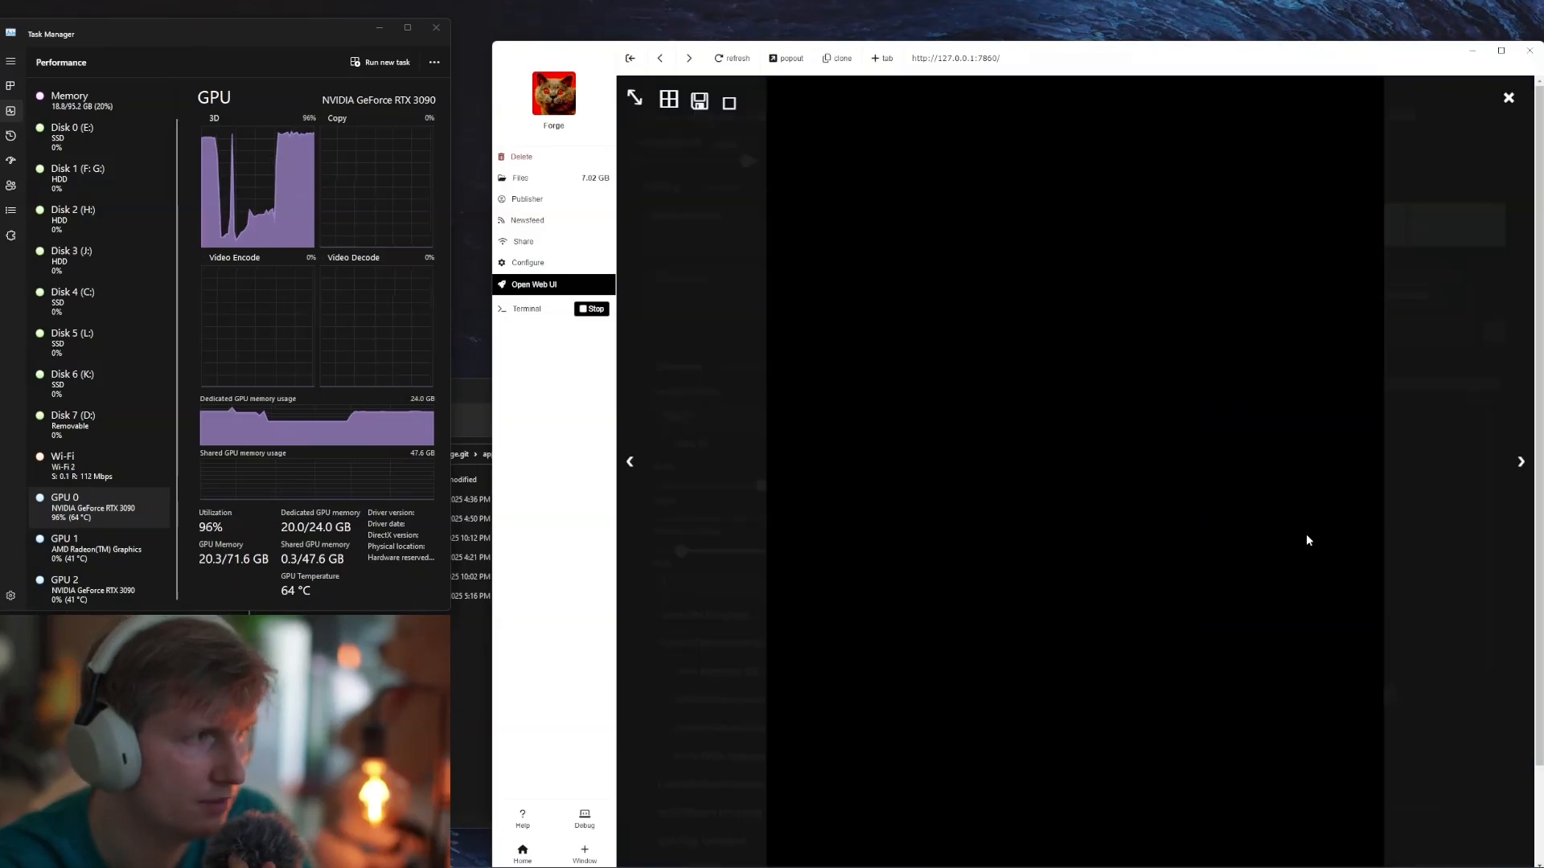
left_click(1423, 565)
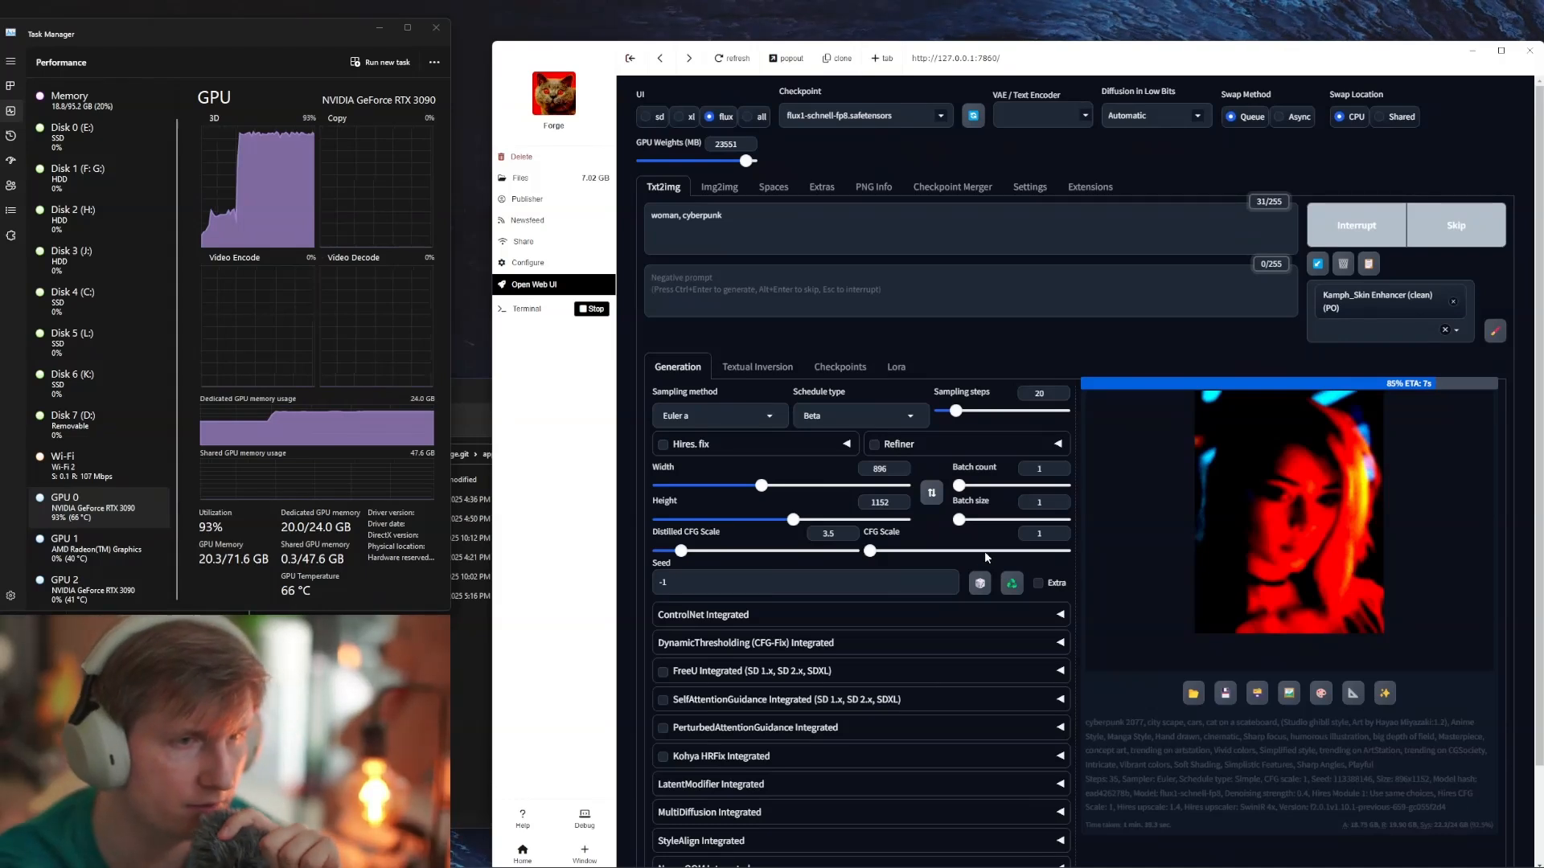
left_click(1323, 562)
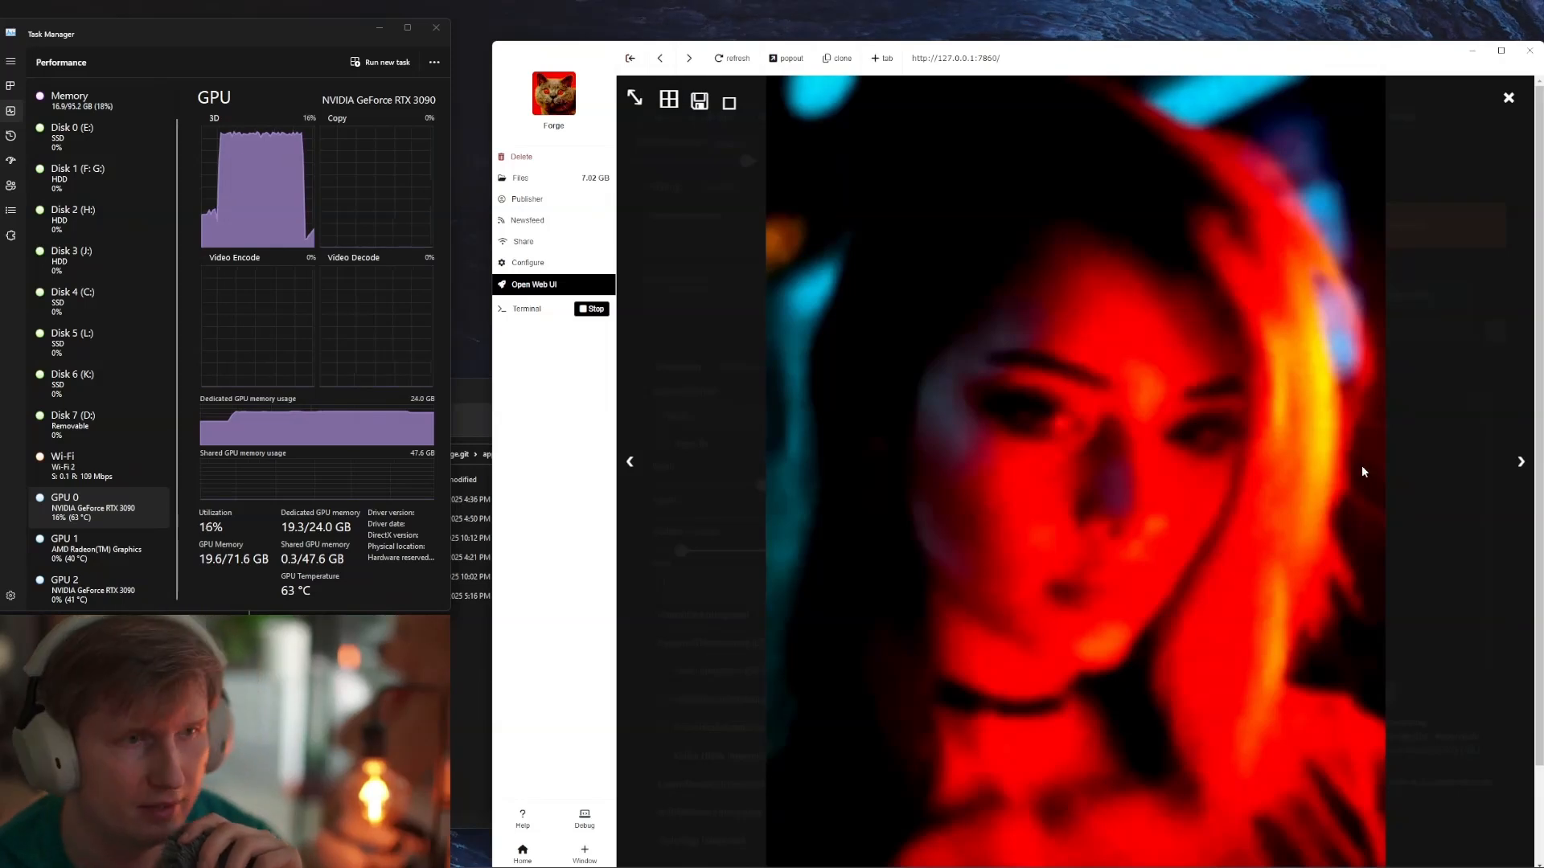
Step: Close the enlarged image, and set the schedule type to Automatic and the sampling method to Euler
left_click(1510, 599)
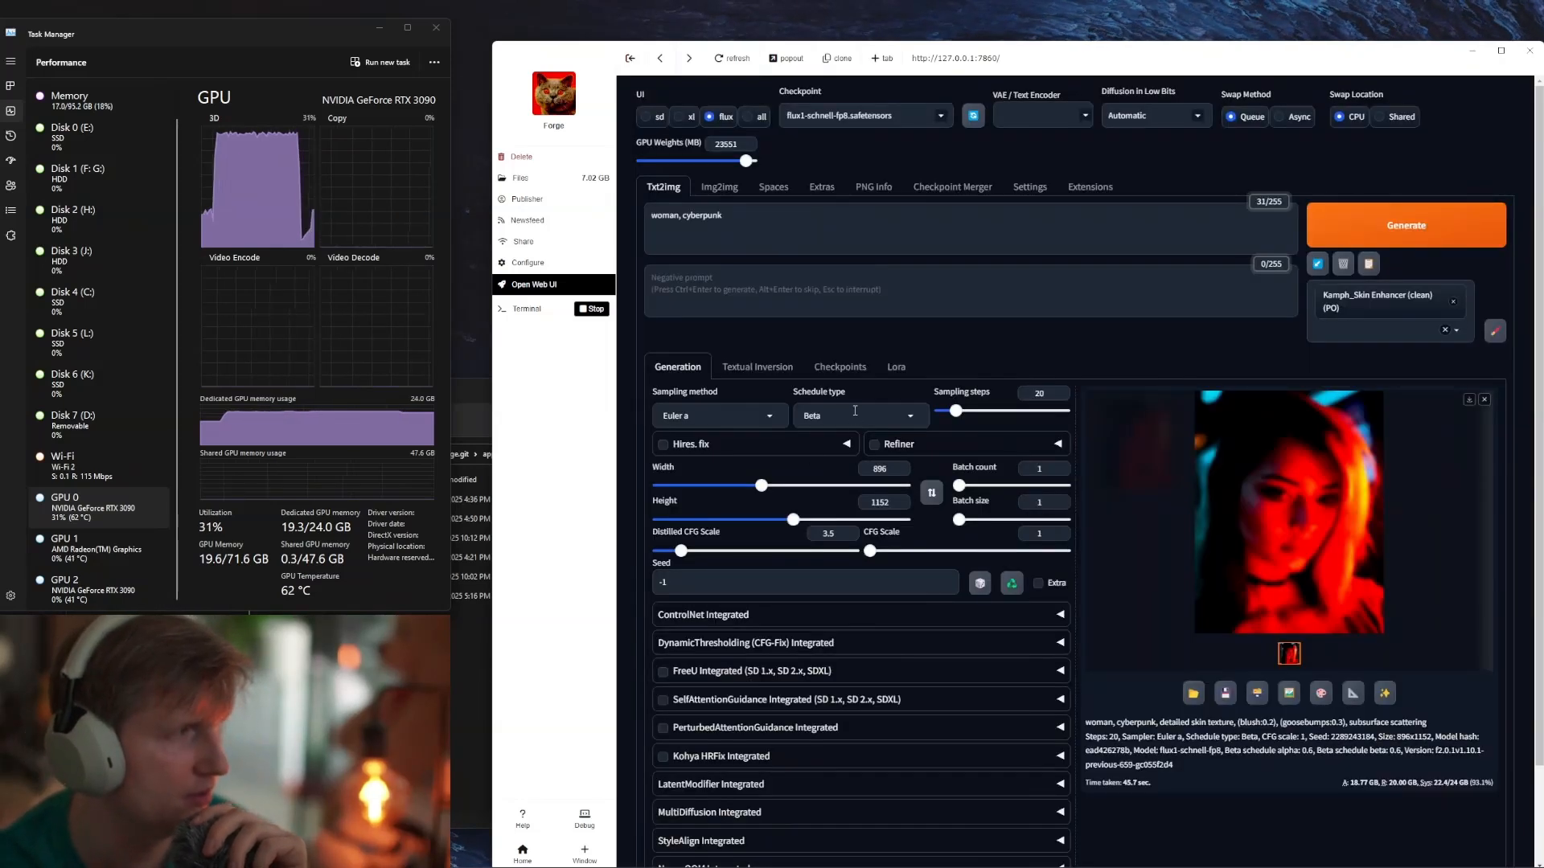
left_click(855, 415)
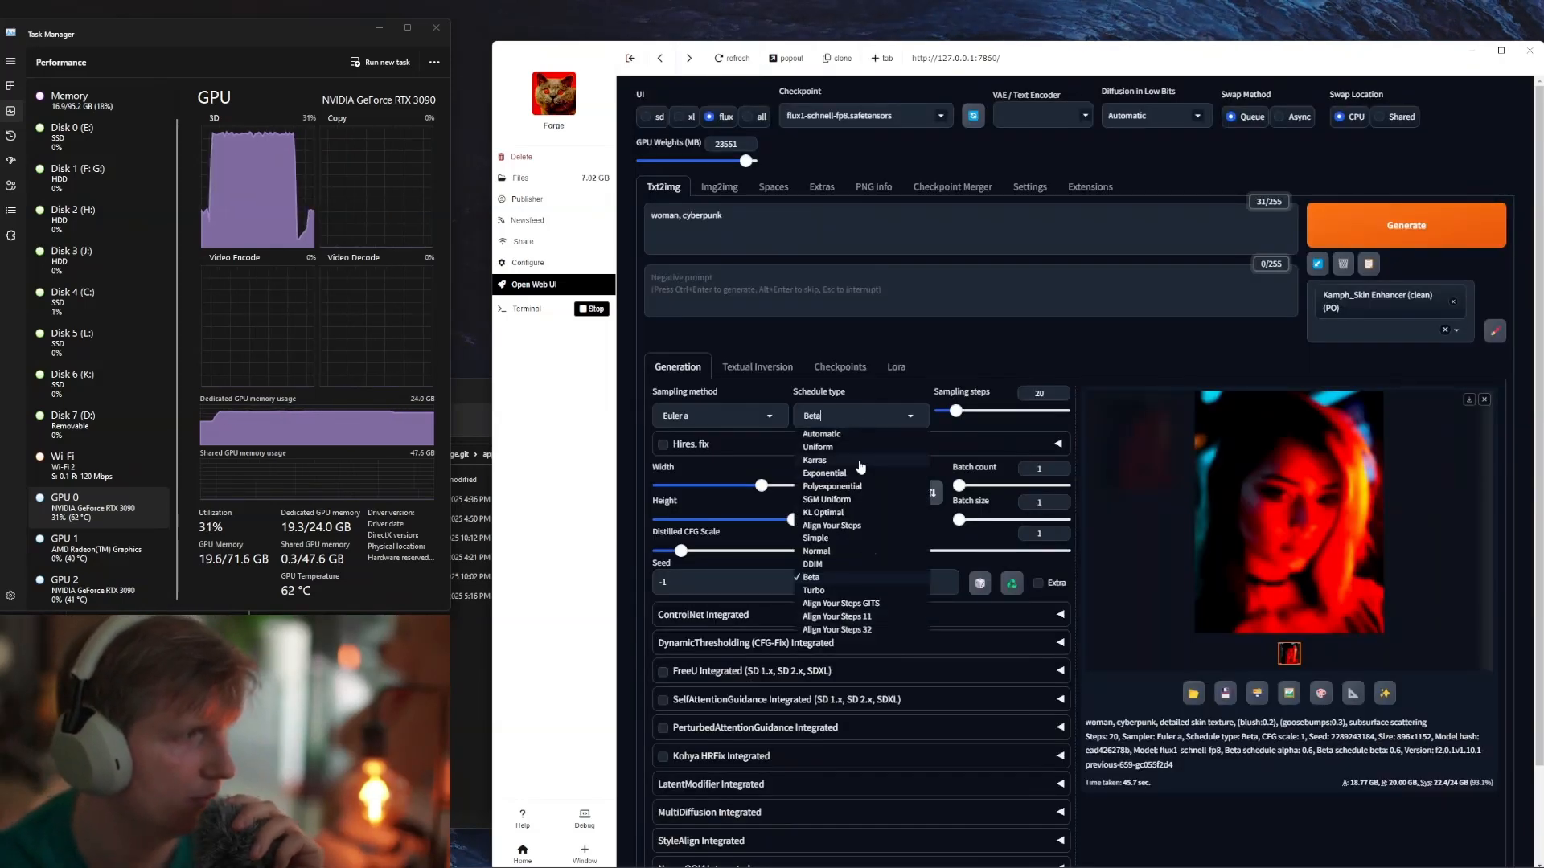
left_click(845, 443)
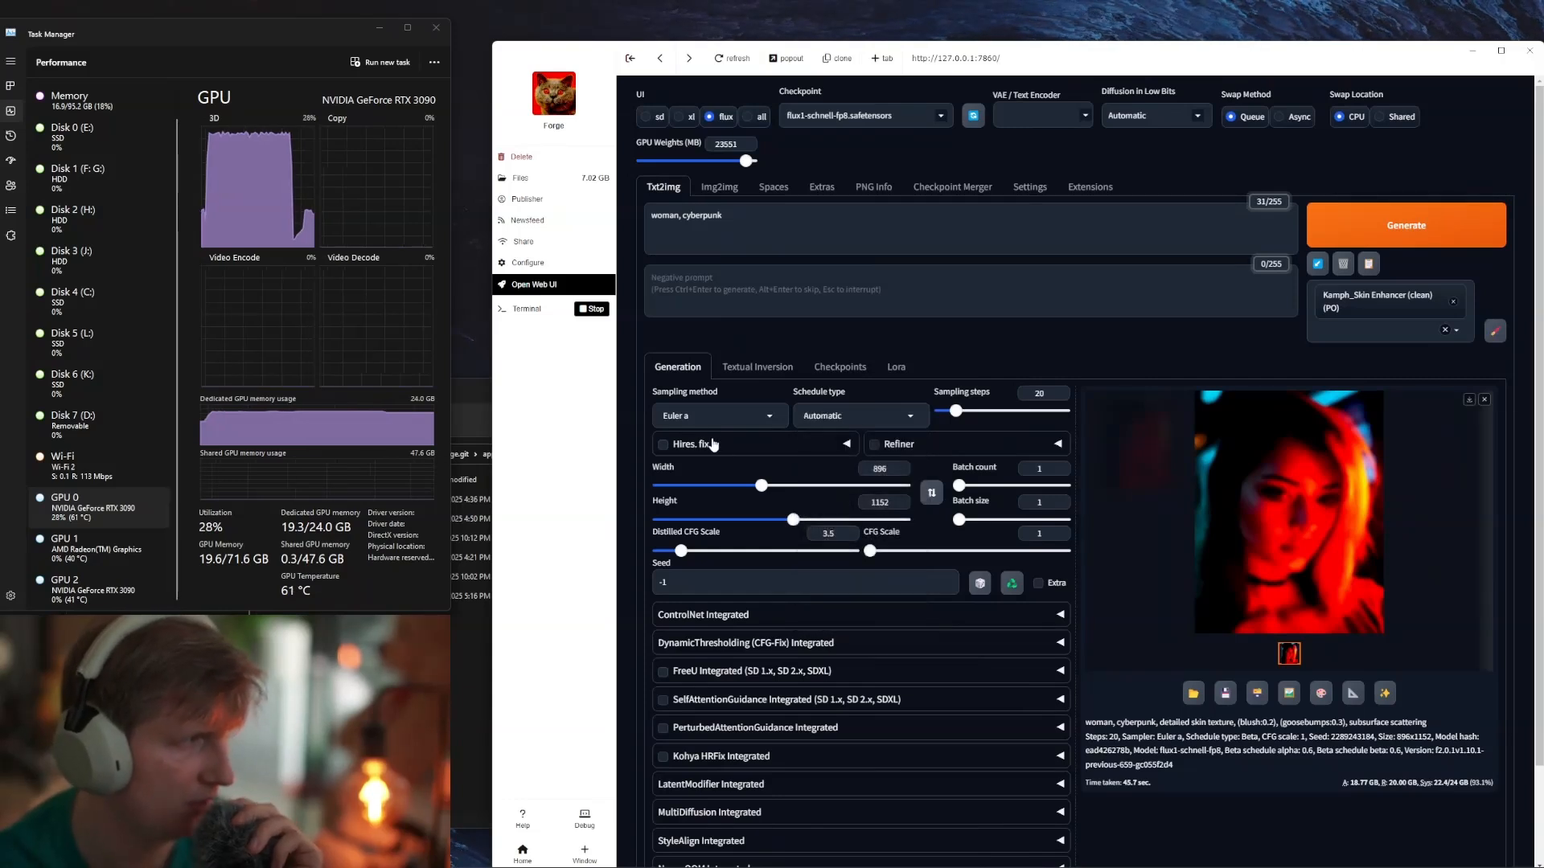
left_click(707, 415)
left_click(672, 526)
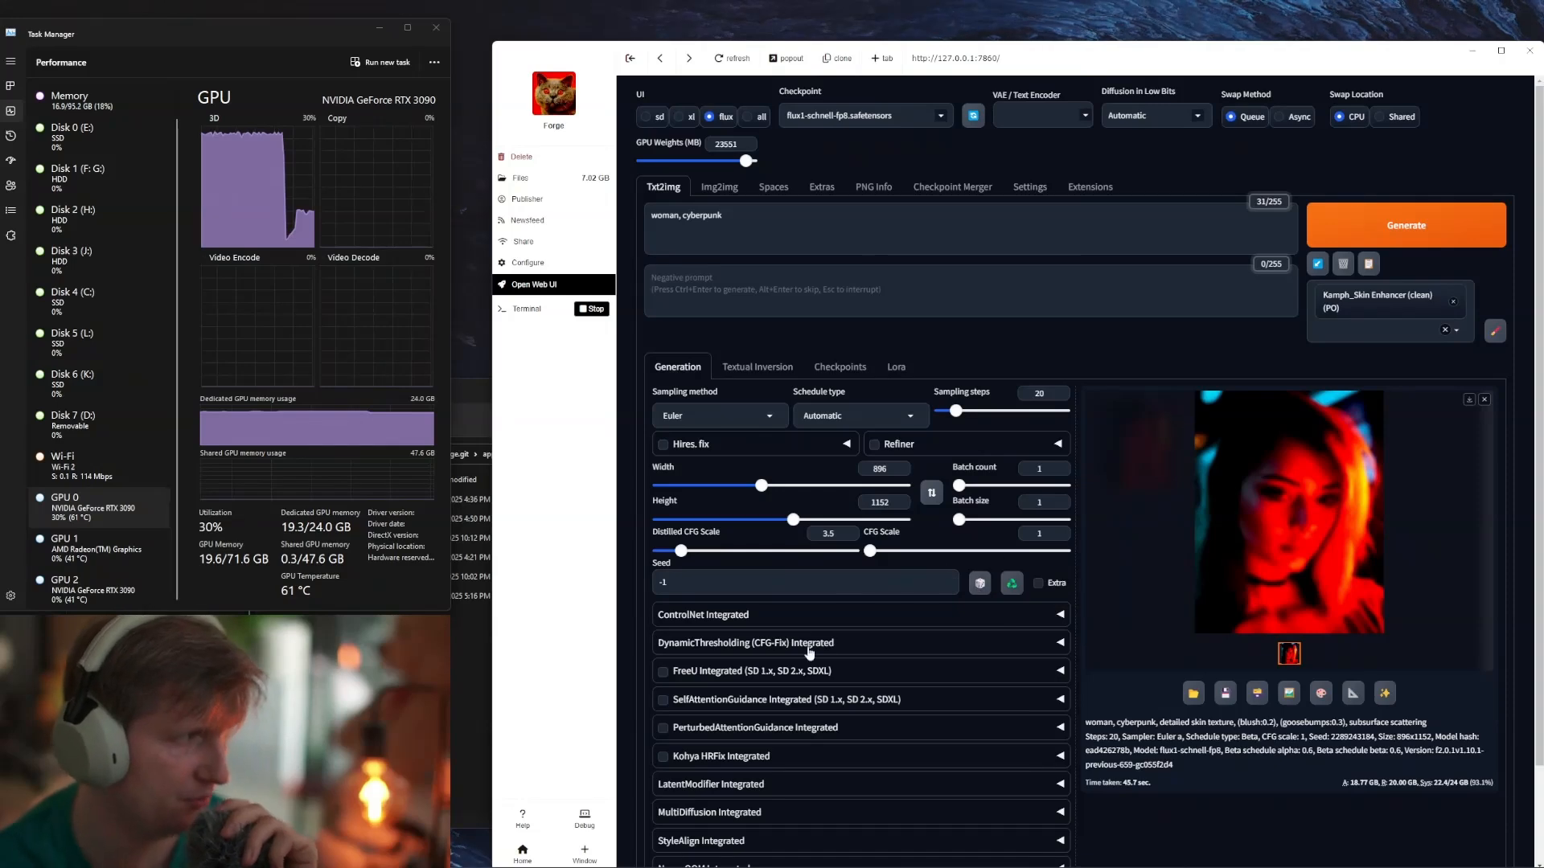
Step: Enable Kohya HRFix Integrated and generate the image
scroll(668, 741, "down", 2)
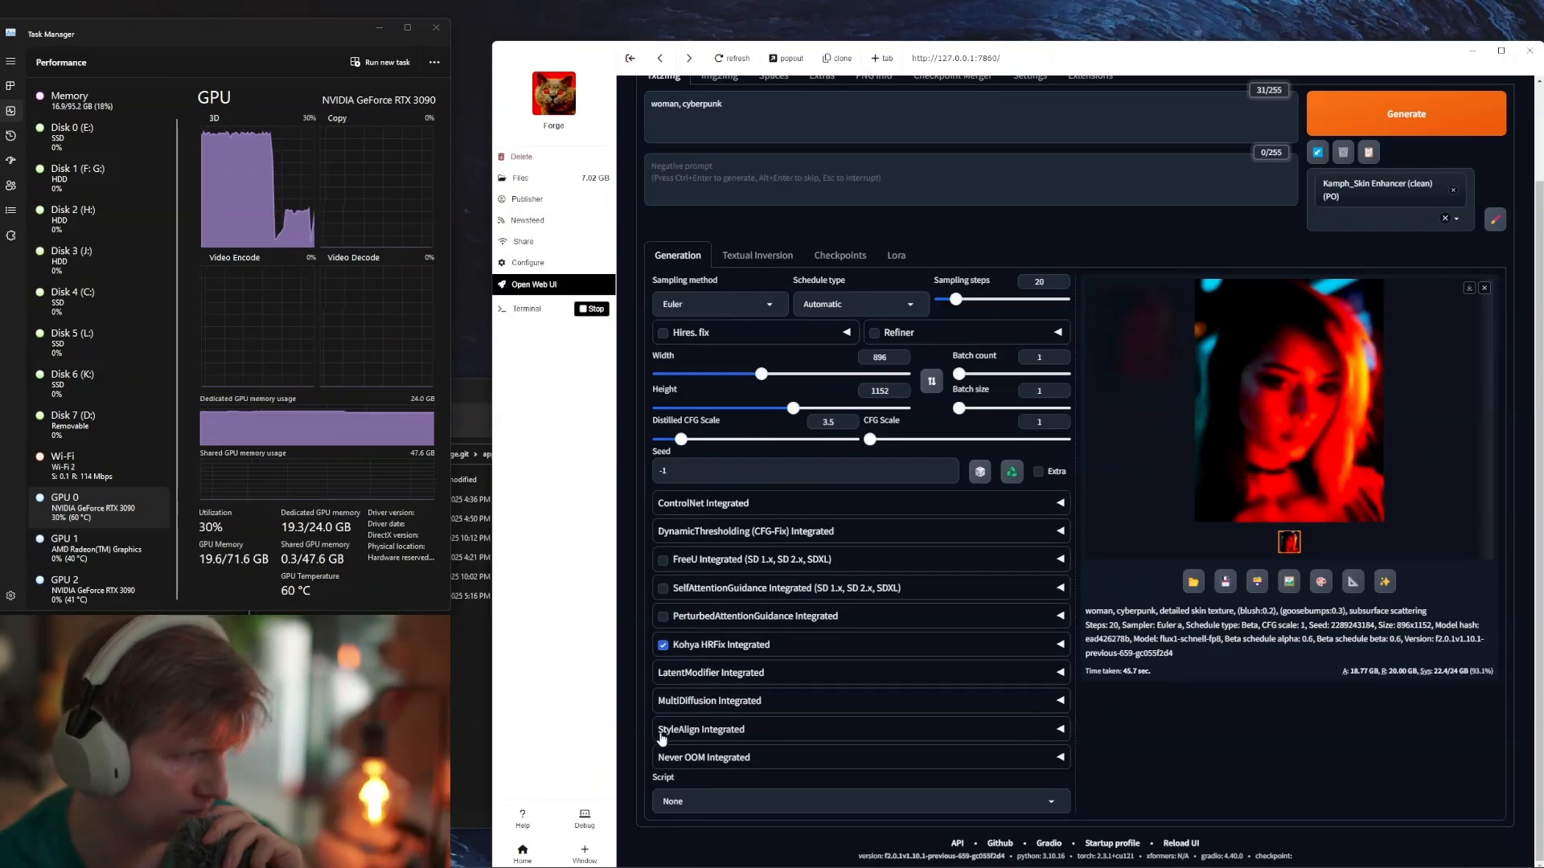
scroll(861, 542, "up", 1)
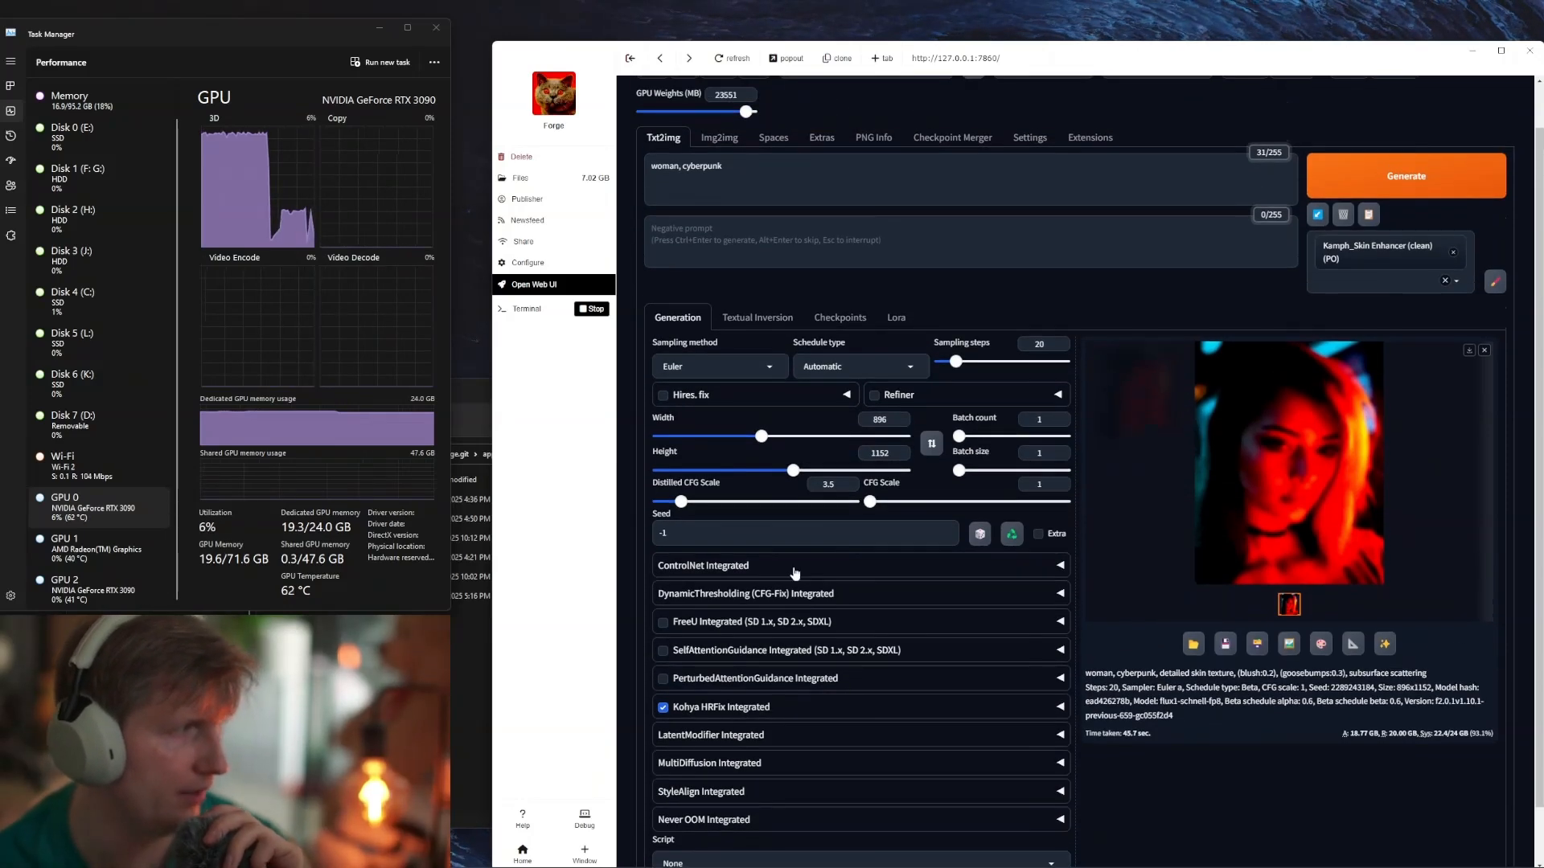
scroll(1121, 572, "up", 1)
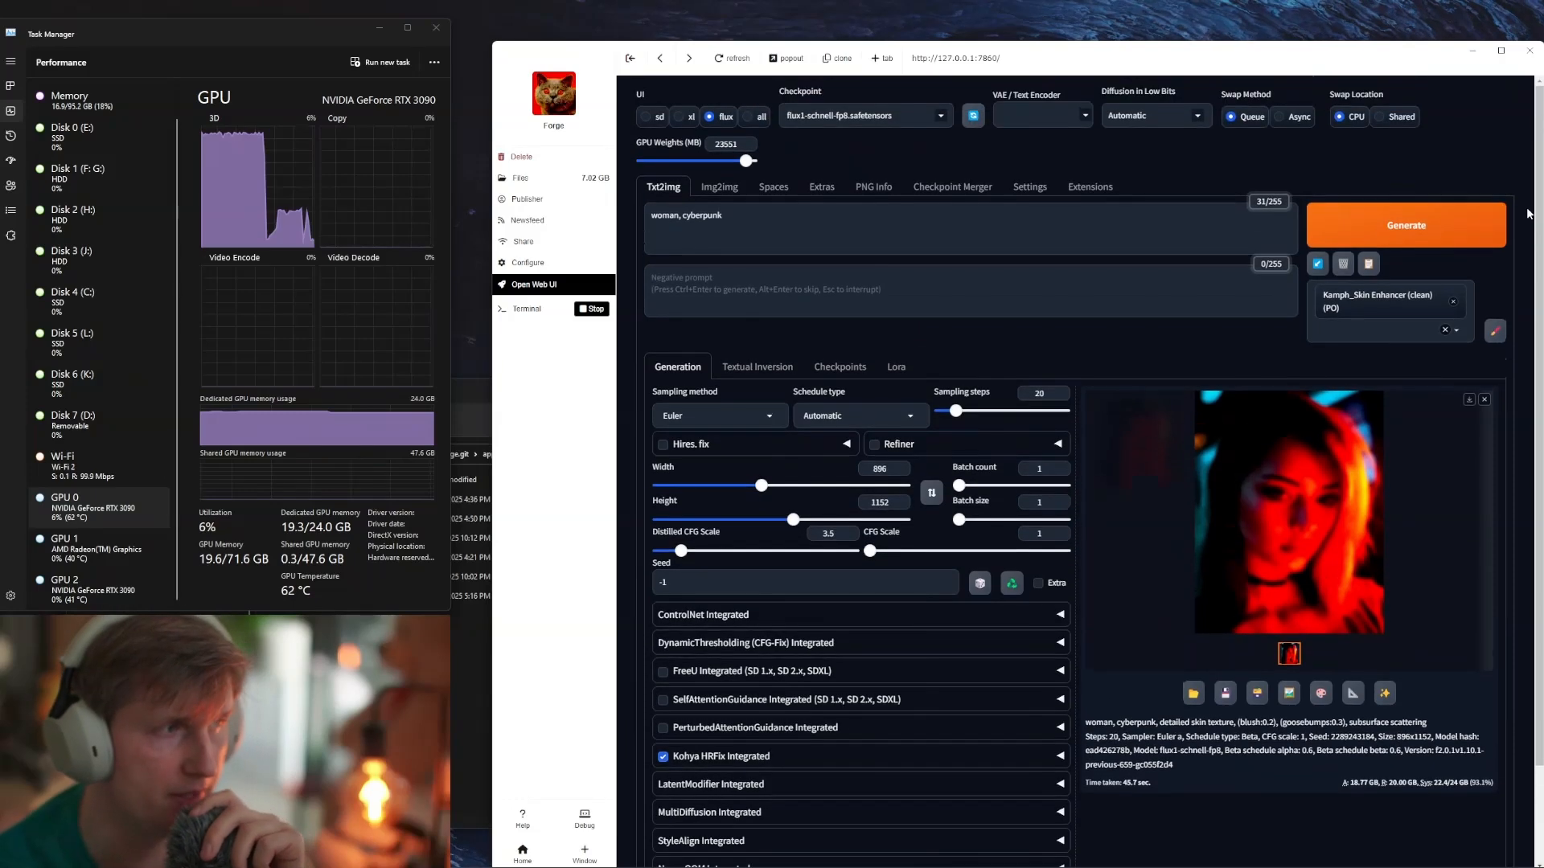
left_click(1403, 227)
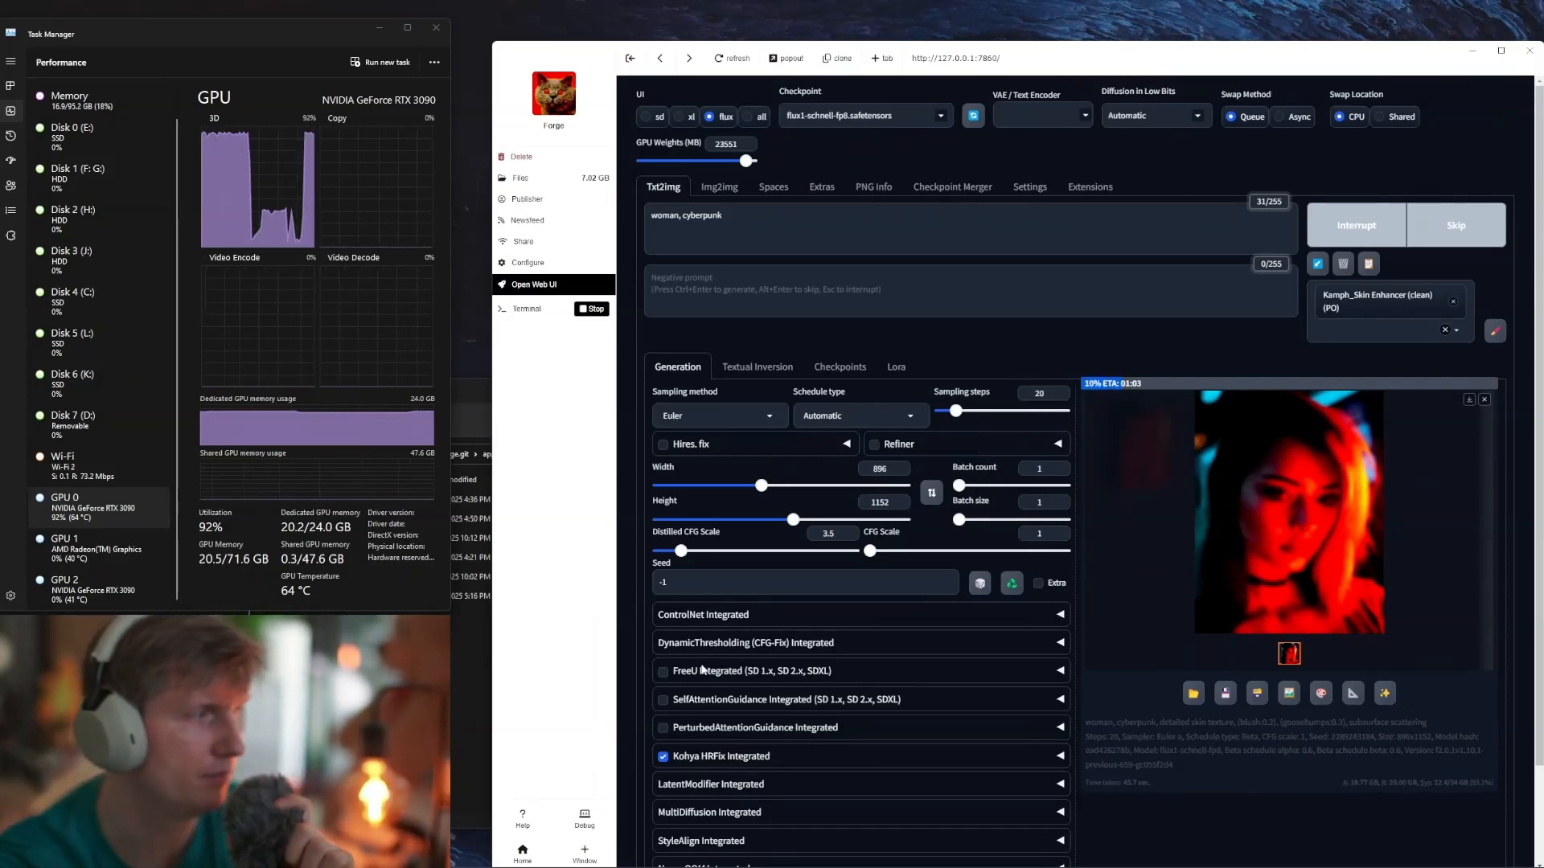
Step: Expand ControlNet Integrated and look through the ControlNet Unit 0 options while the image generates
scroll(685, 670, "down", 2)
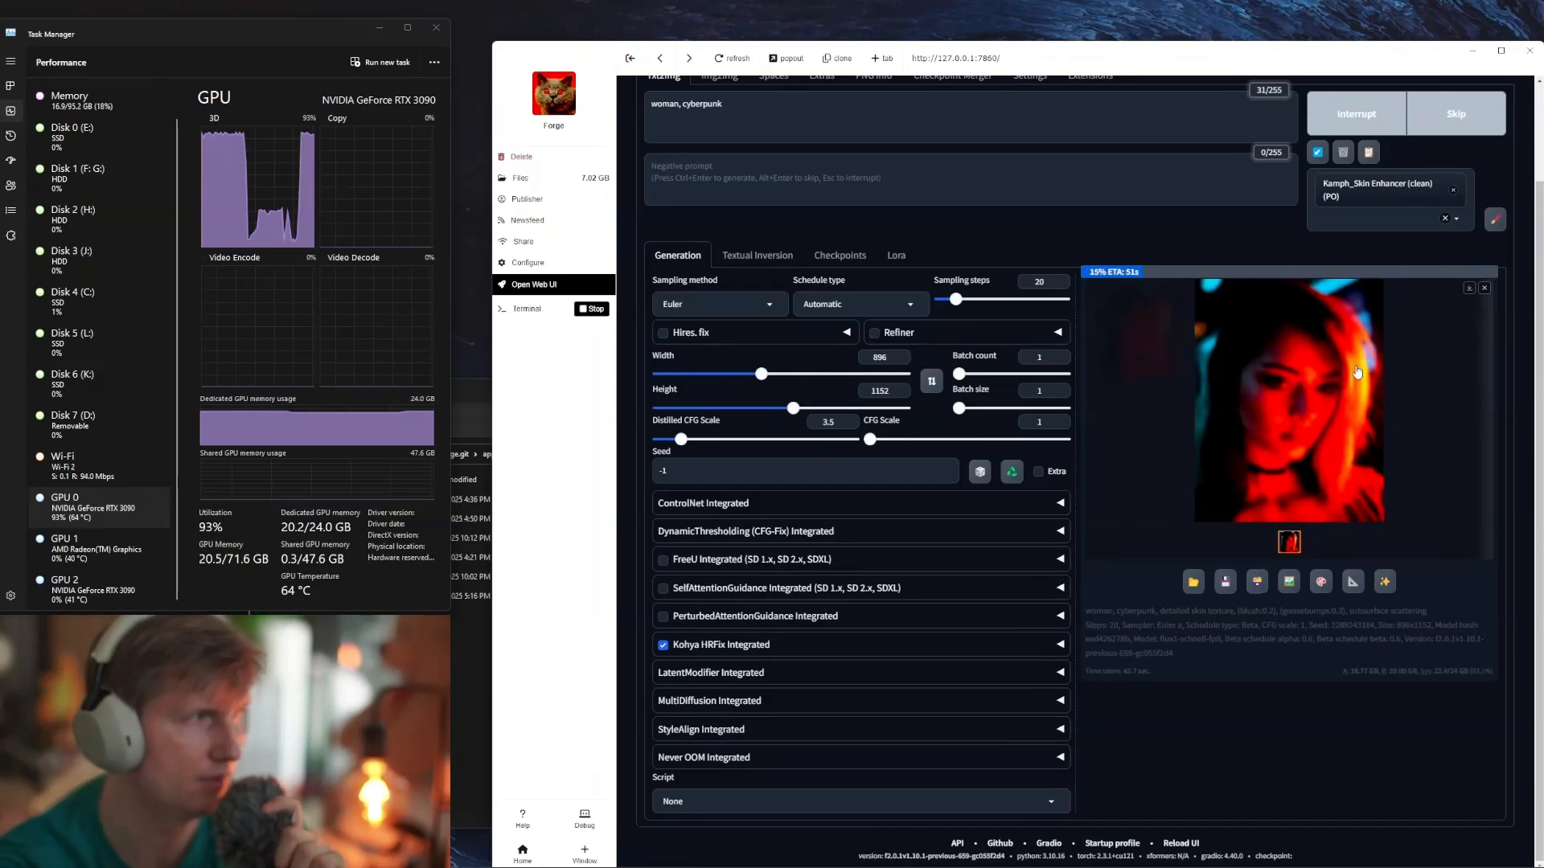
left_click(741, 507)
scroll(903, 648, "down", 4)
scroll(902, 648, "down", 1)
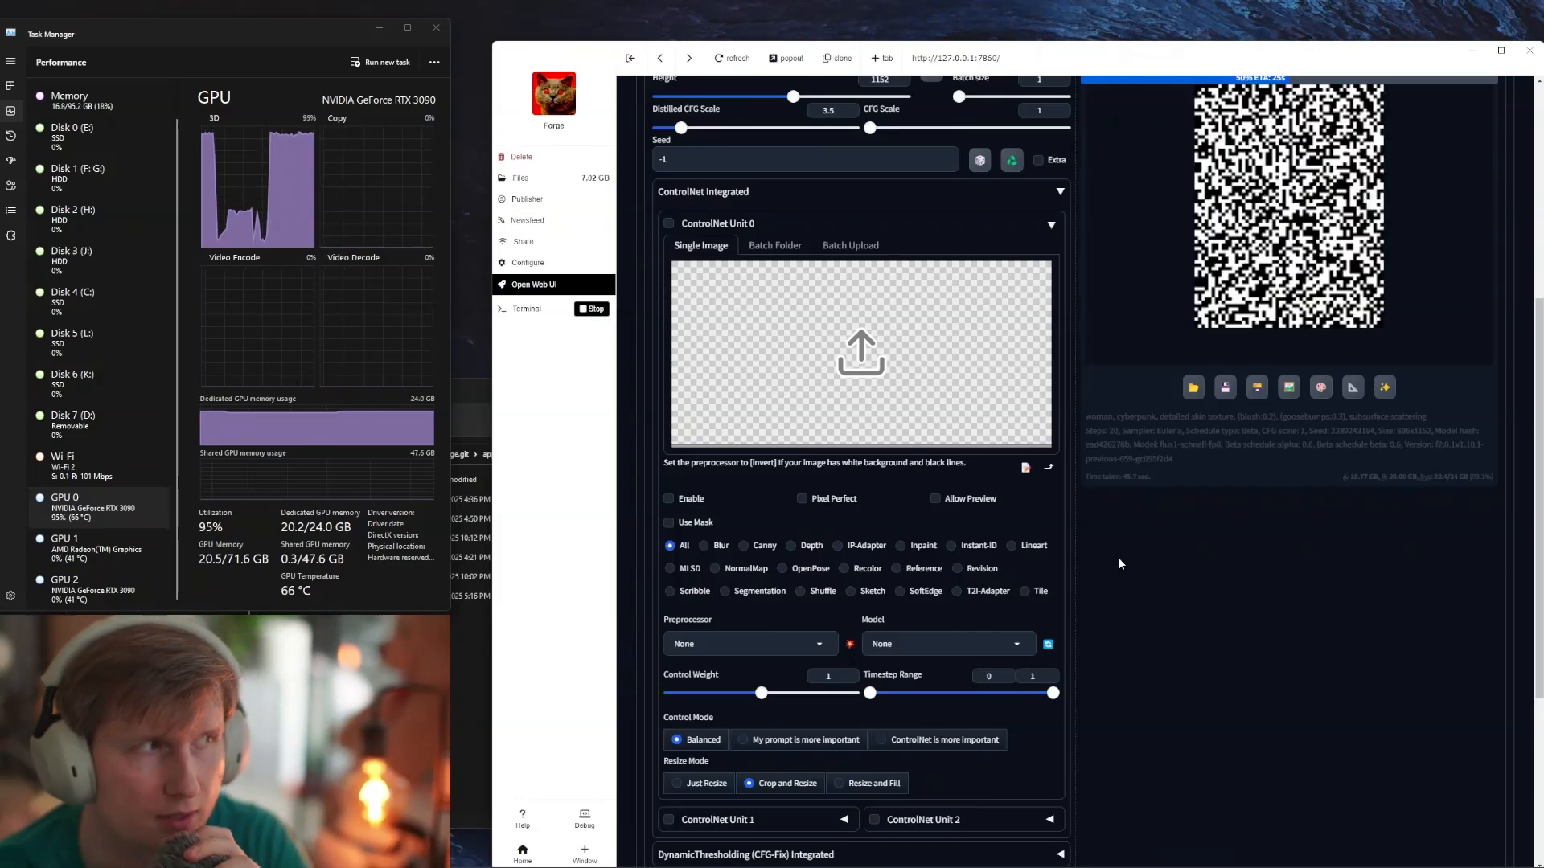
scroll(1310, 638, "up", 5)
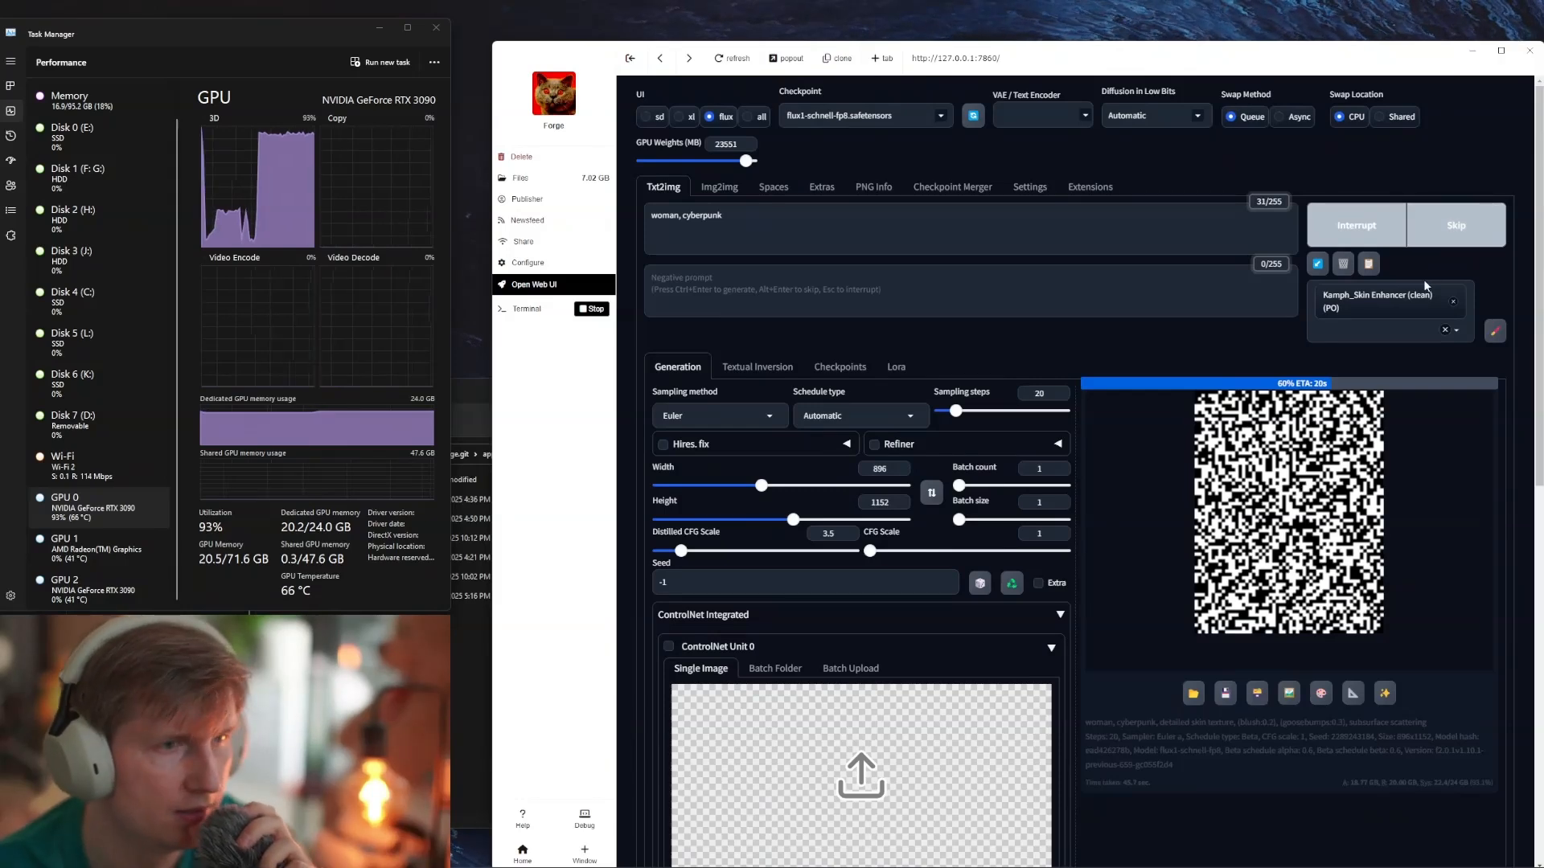
Step: Generate the image again with Kohya HRFix Integrated disabled and the schedule type set to Simple
scroll(890, 726, "down", 7)
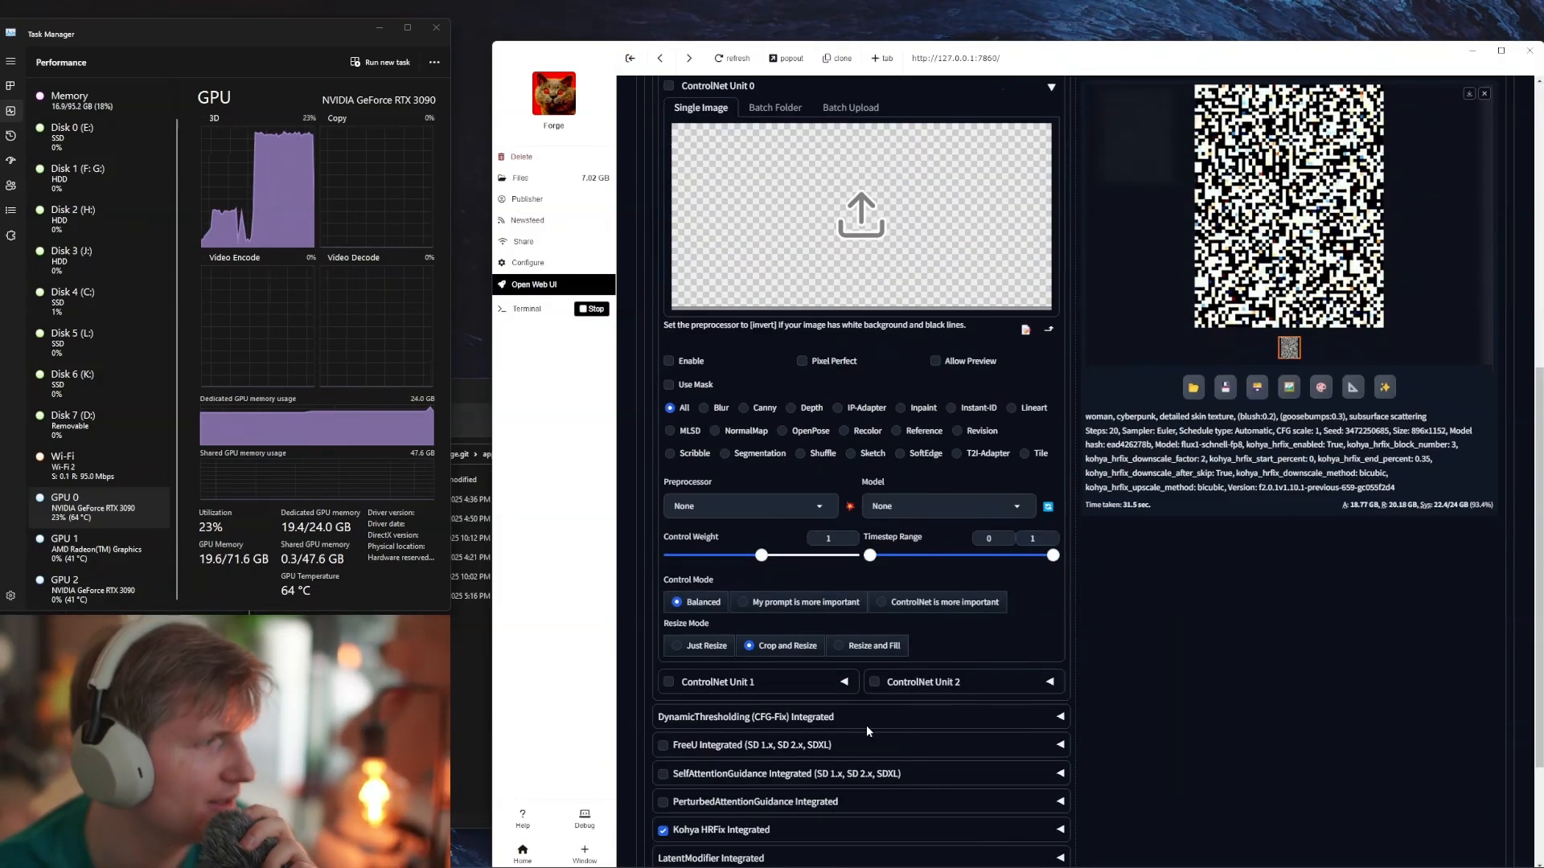
left_click(664, 831)
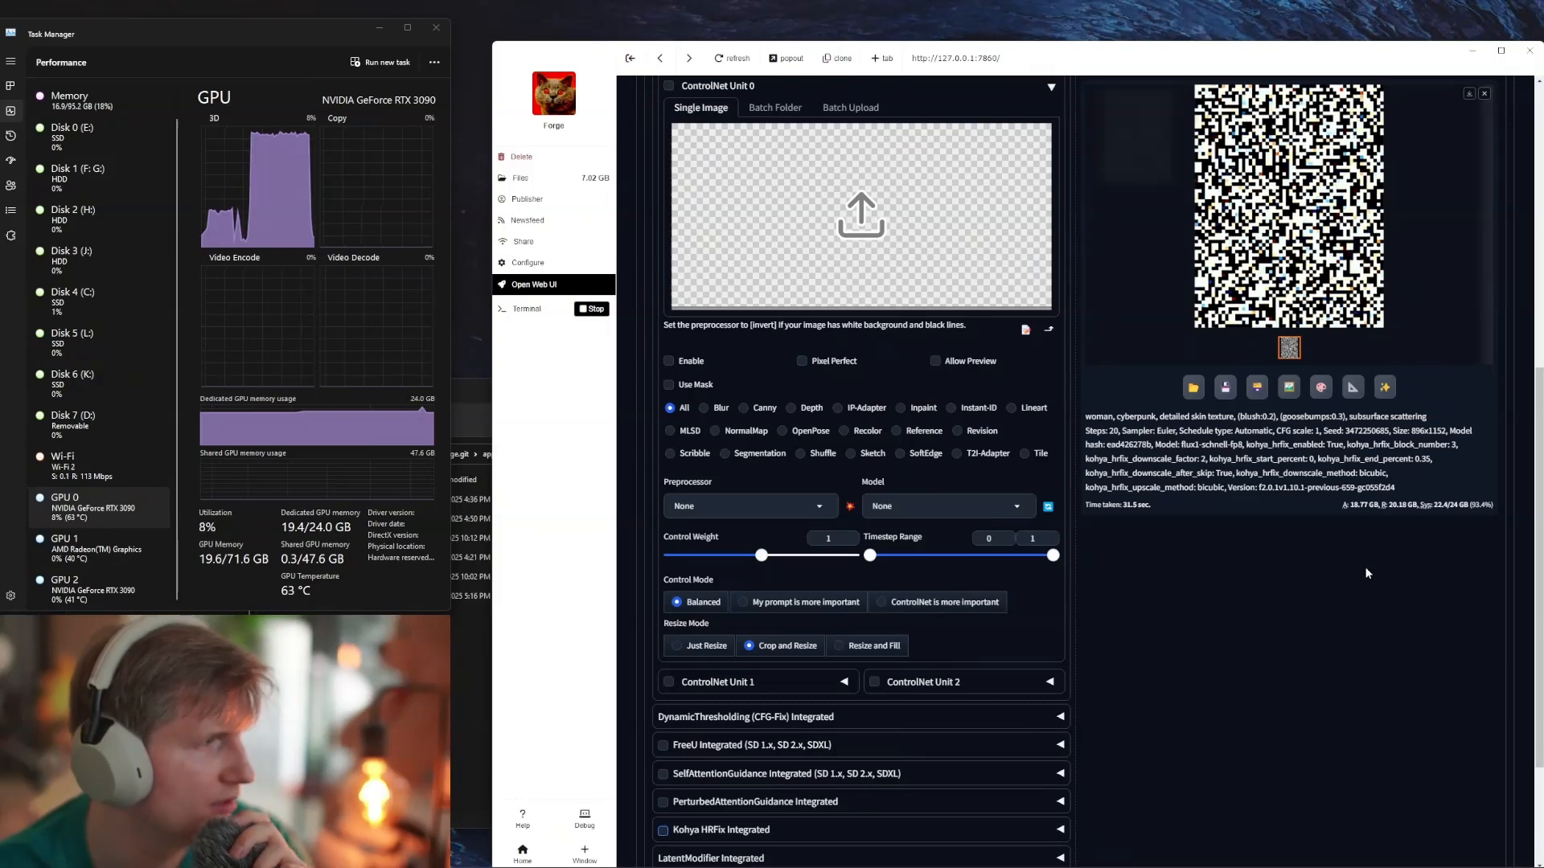
scroll(1367, 574, "up", 6)
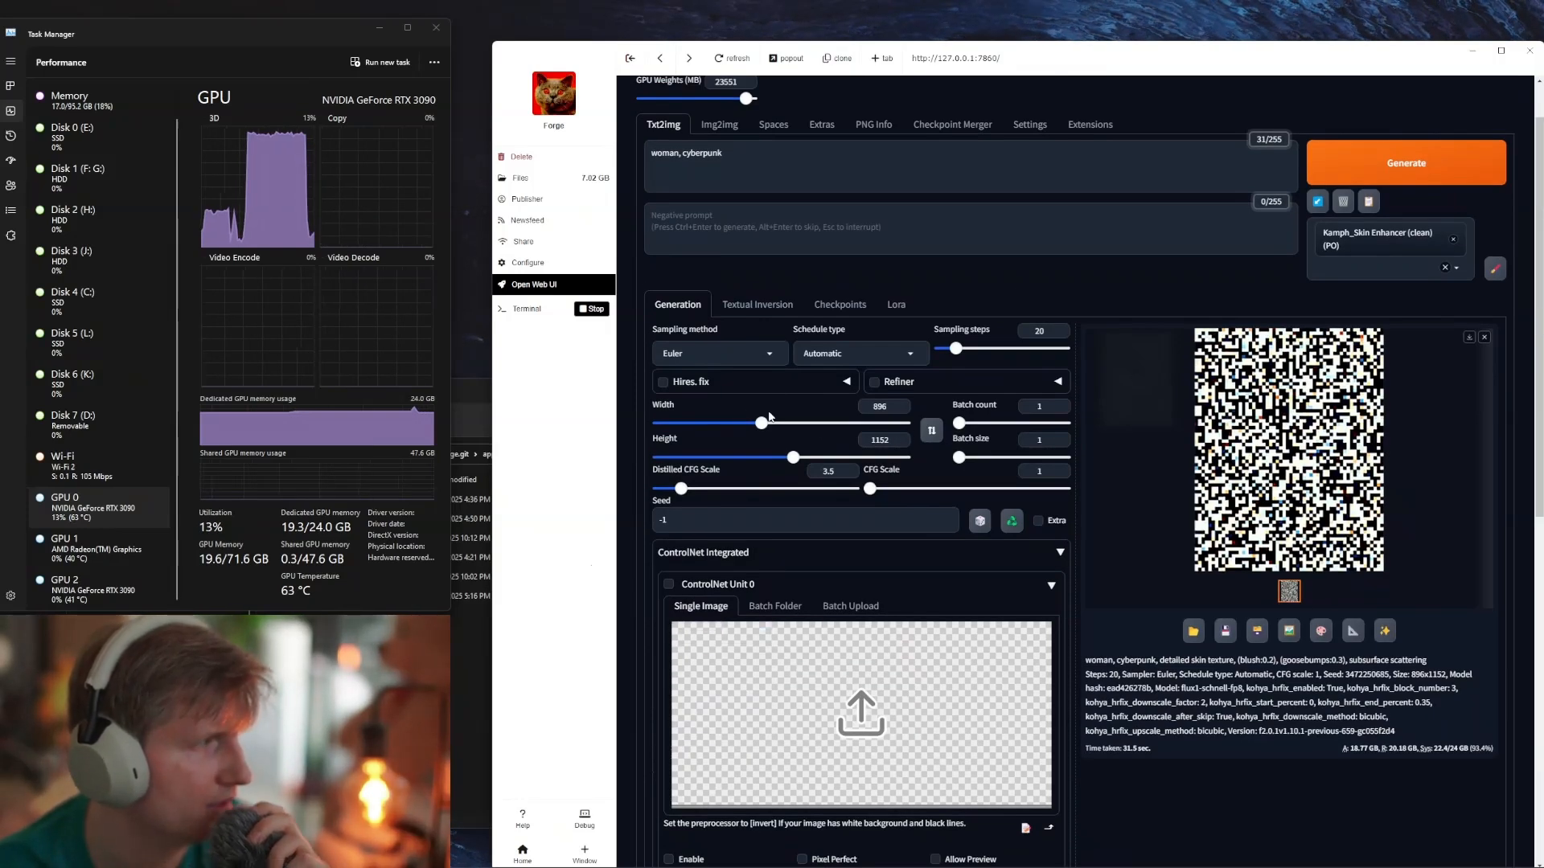
left_click(797, 355)
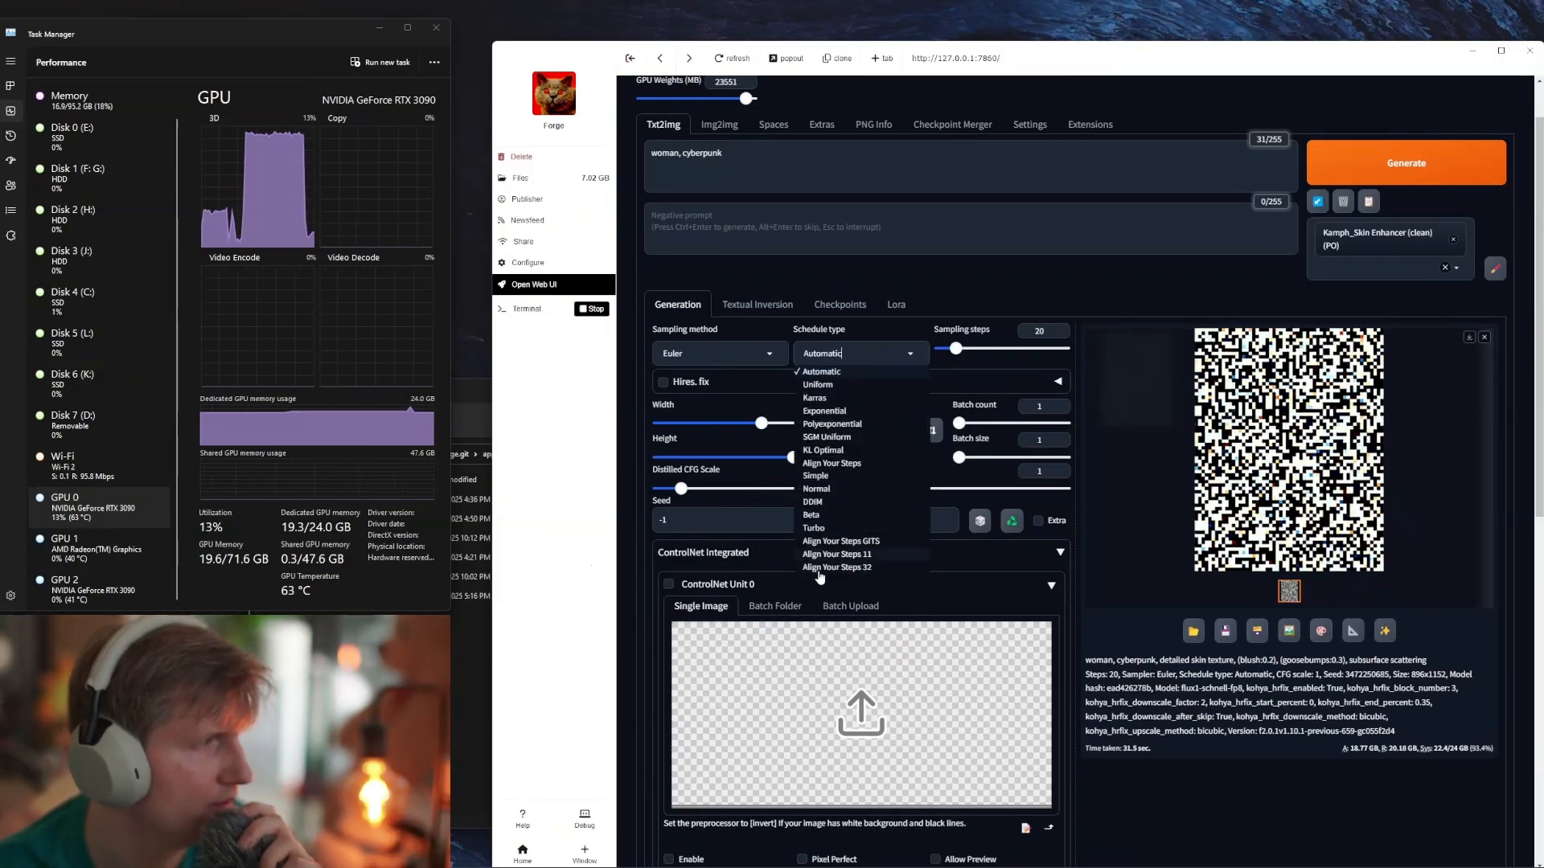
left_click(832, 480)
left_click(1401, 155)
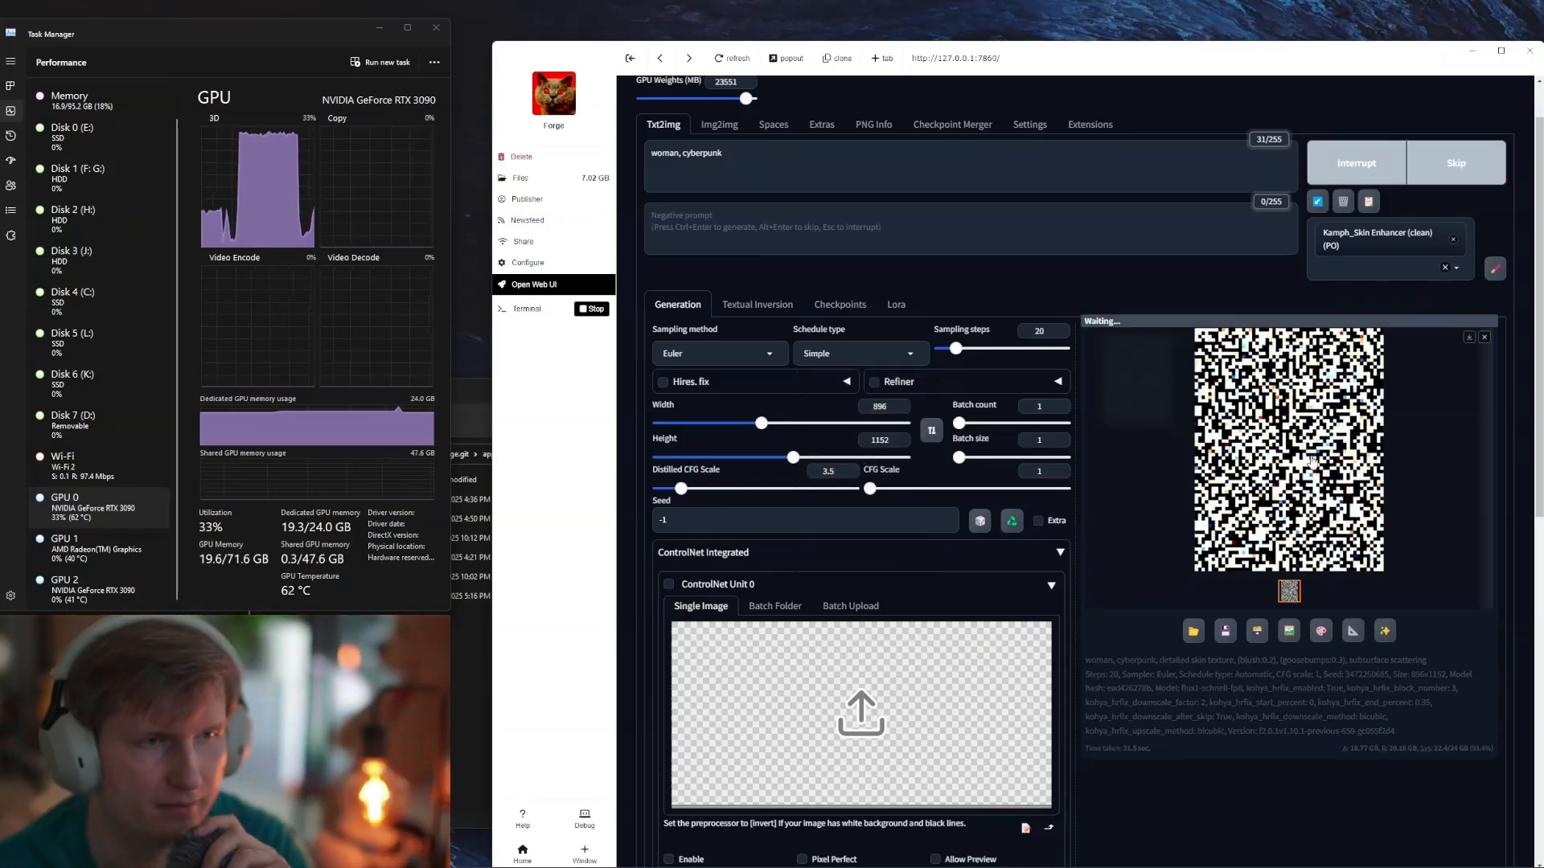
Step: Examine the ControlNet settings and the other integrated extensions, and collapse ControlNet Unit 0
scroll(656, 524, "down", 5)
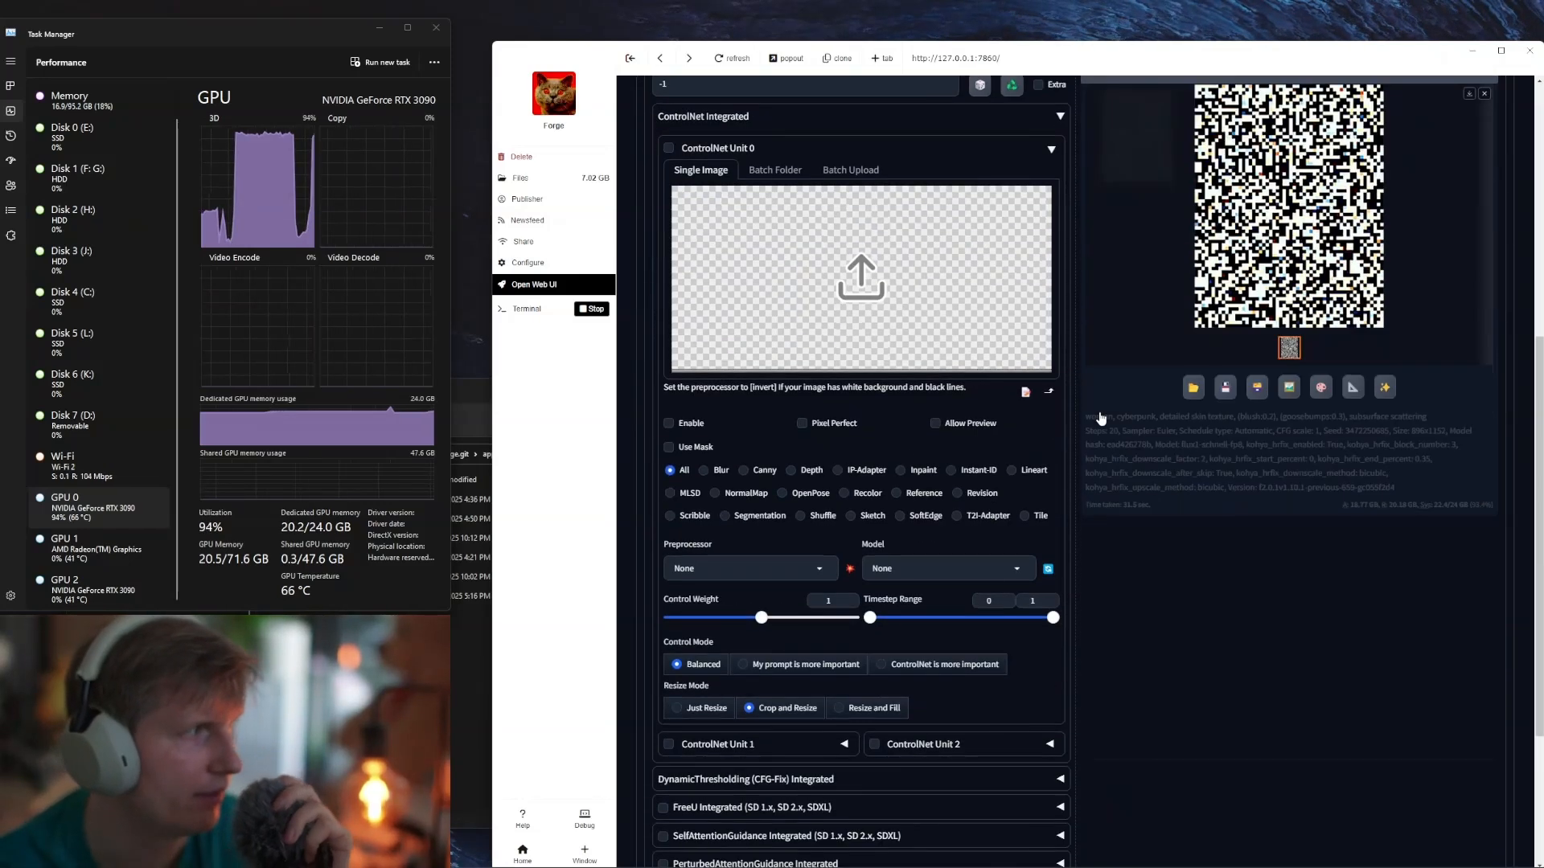
scroll(820, 466, "up", 3)
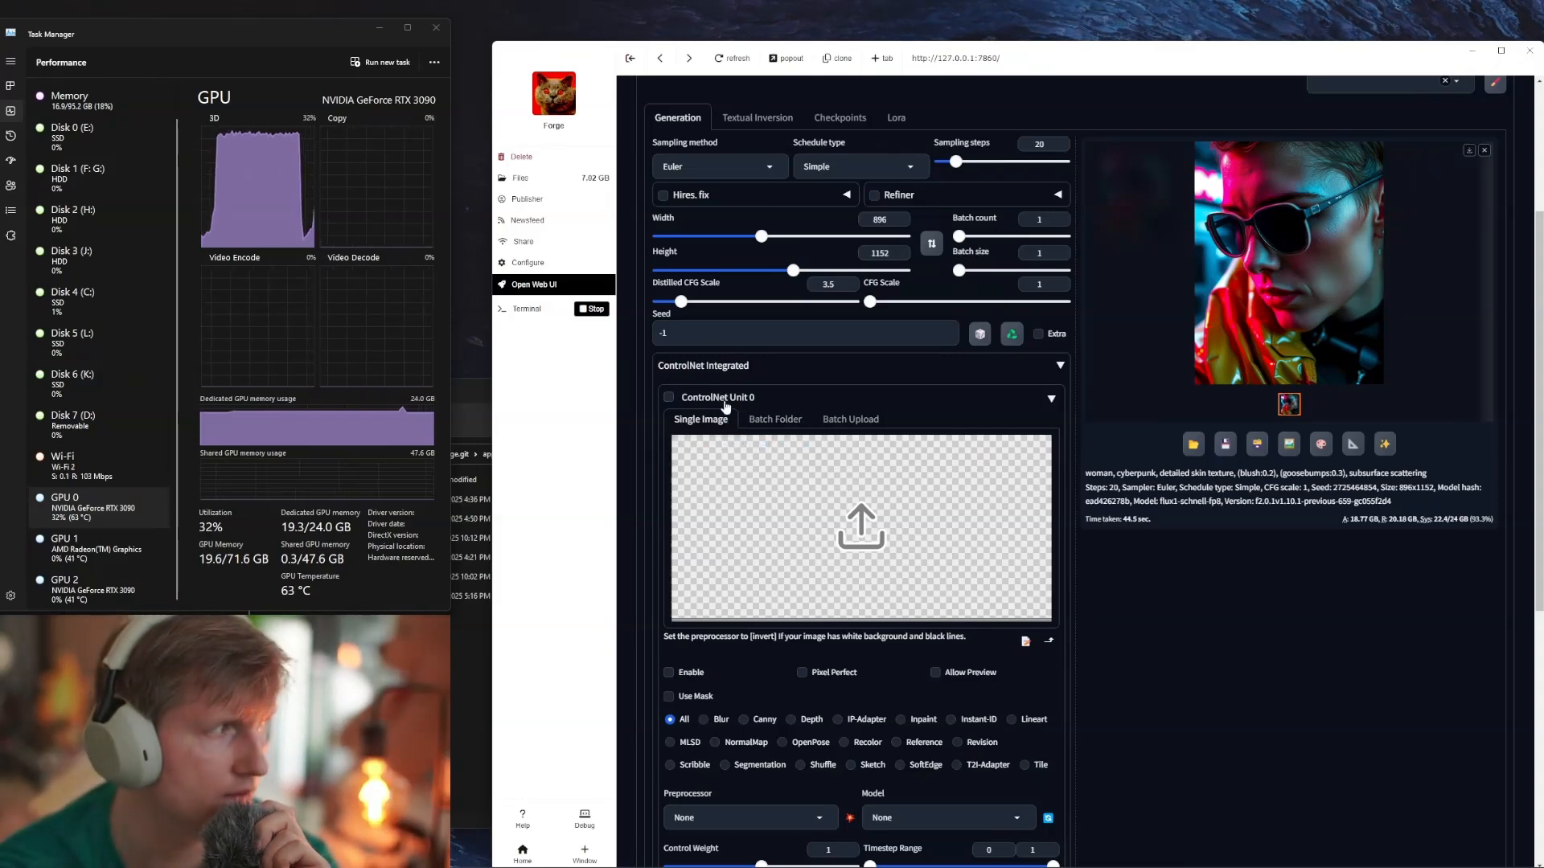
scroll(1078, 547, "down", 5)
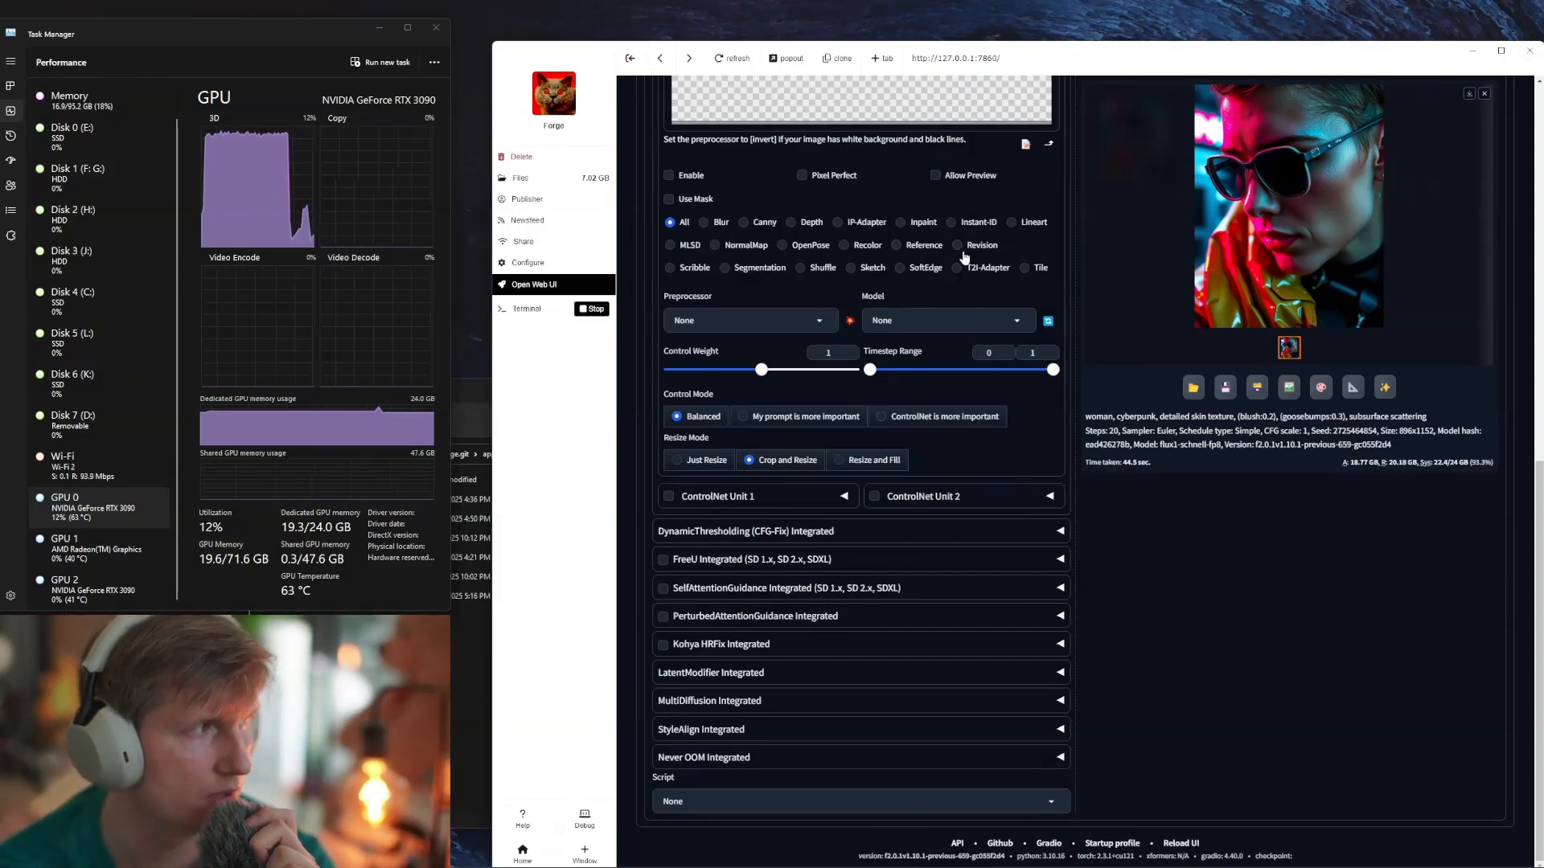
scroll(1032, 442, "up", 4)
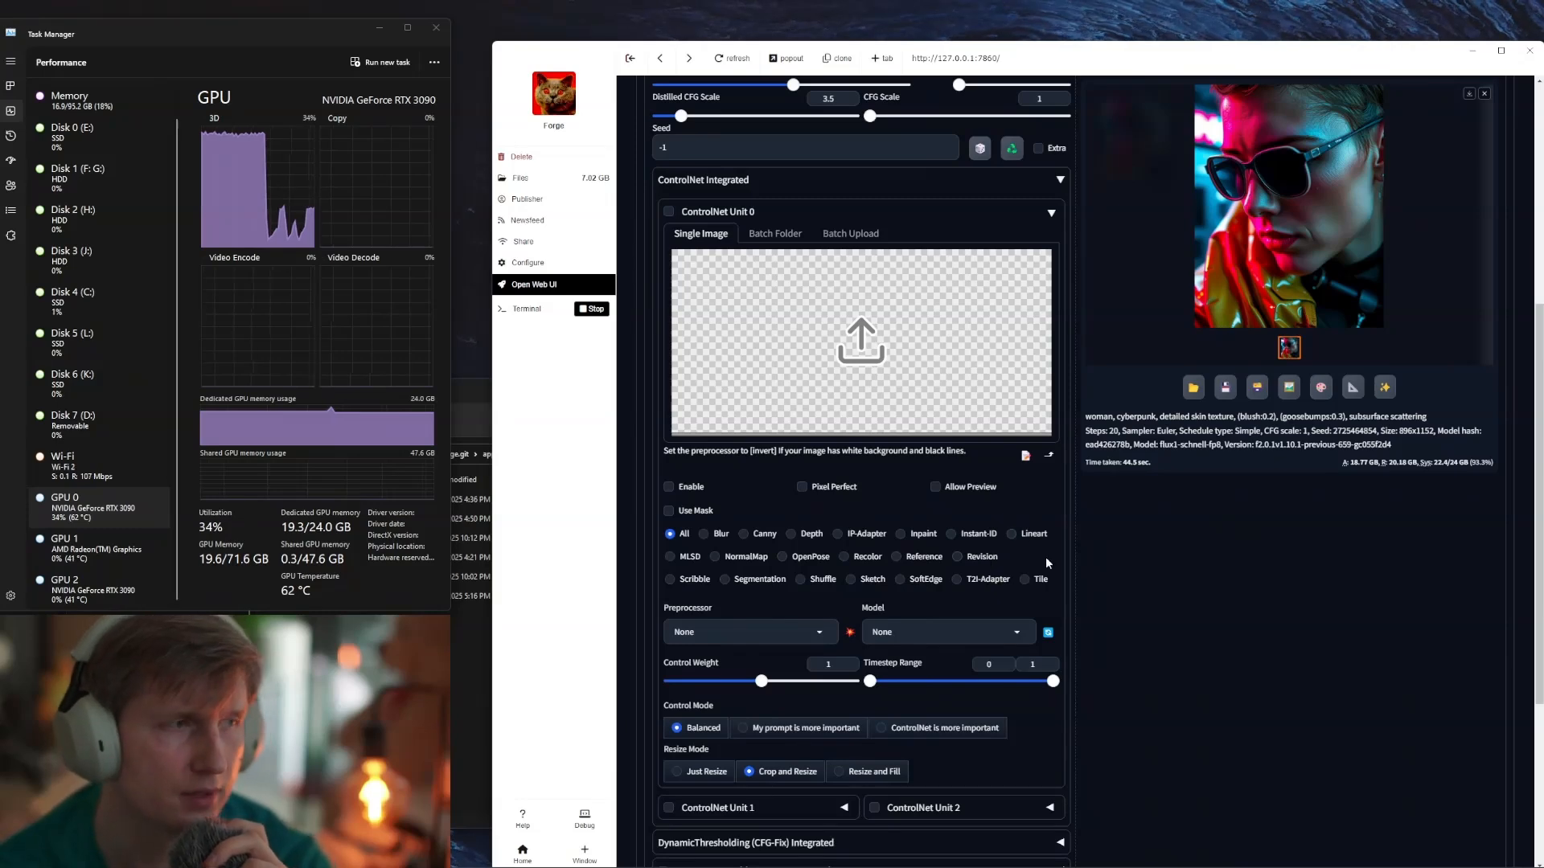
left_click(1020, 214)
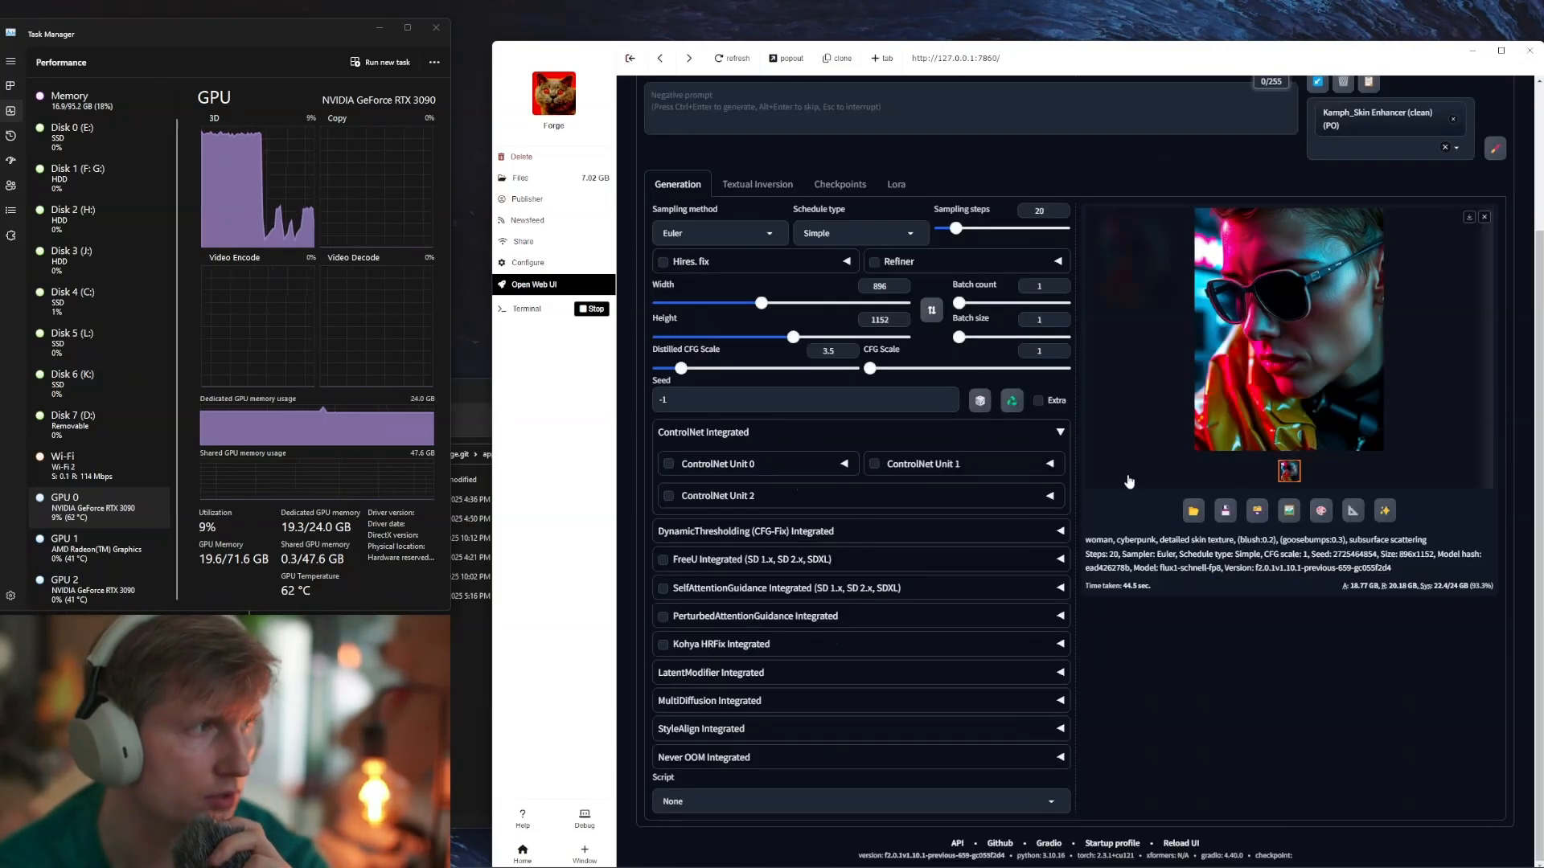
Step: View the generated sunglasses portrait enlarged and close it, returning to the prompt
left_click(1301, 378)
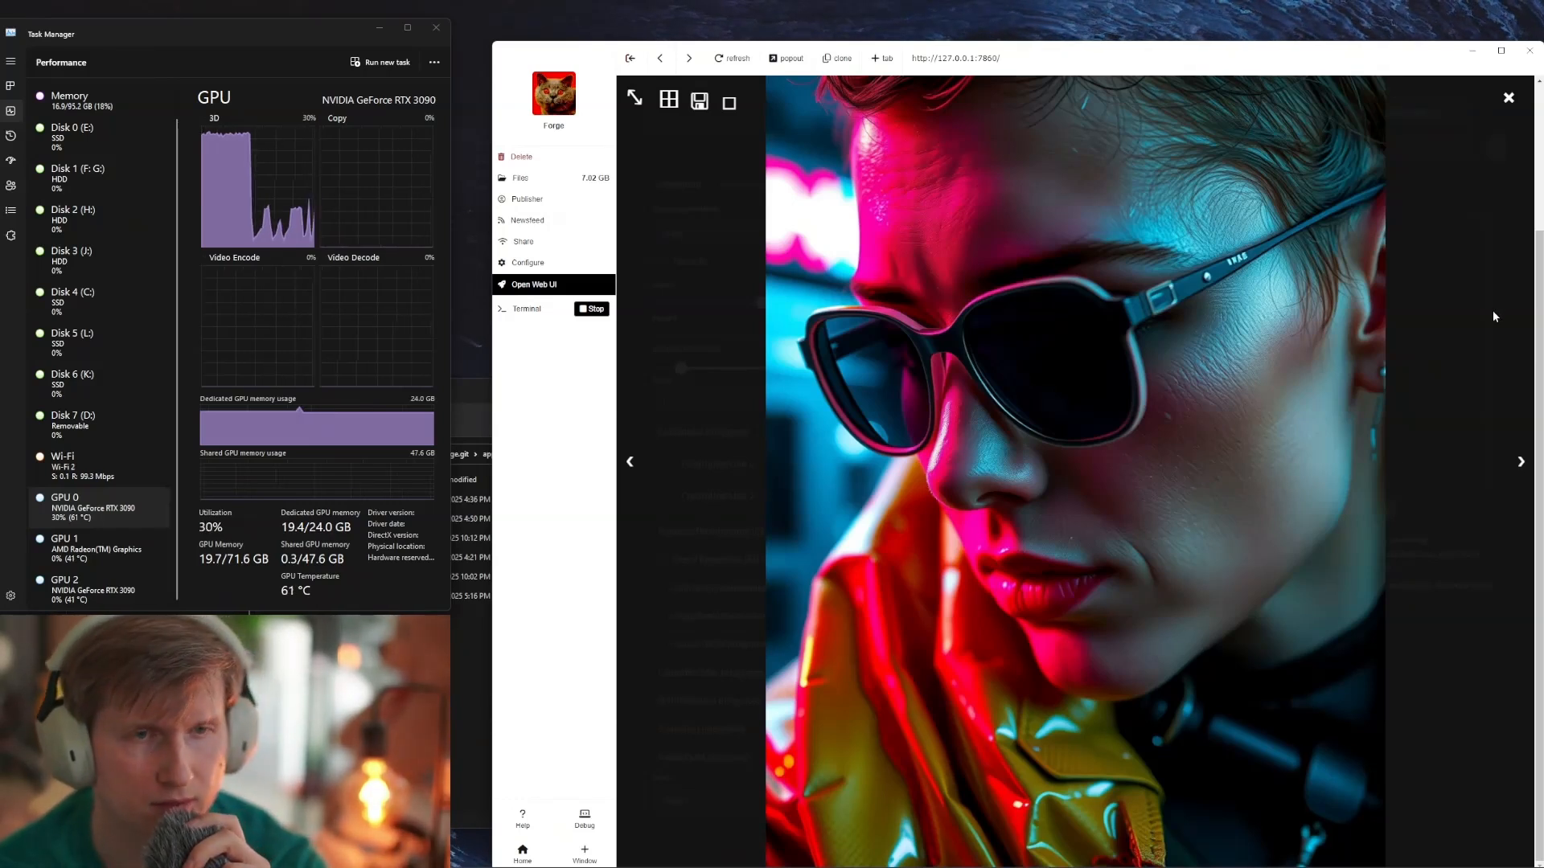
left_click(1480, 342)
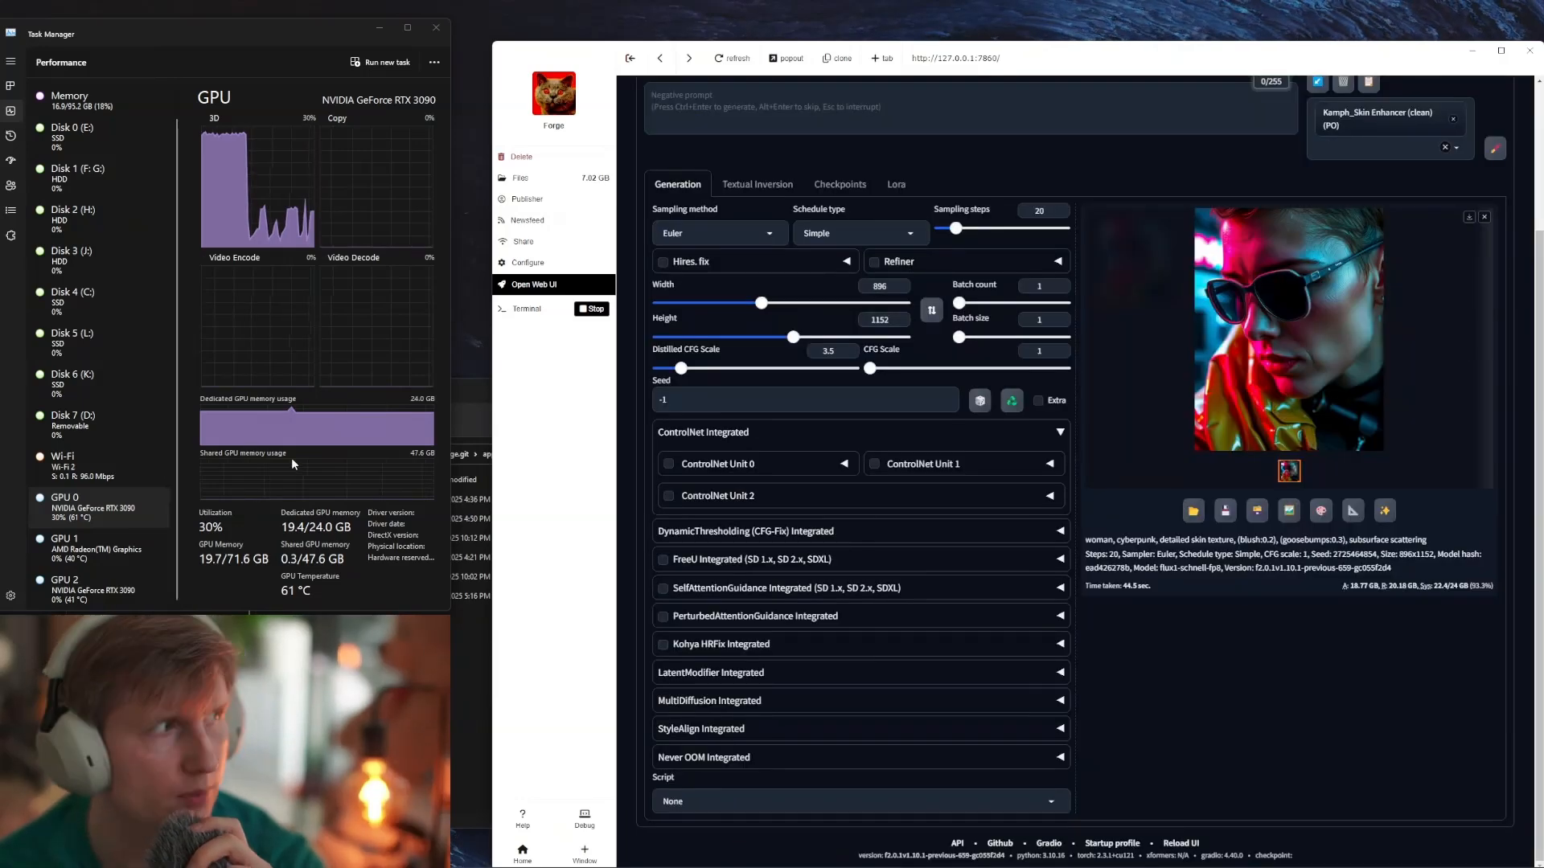
scroll(861, 370, "up", 3)
left_click(876, 222)
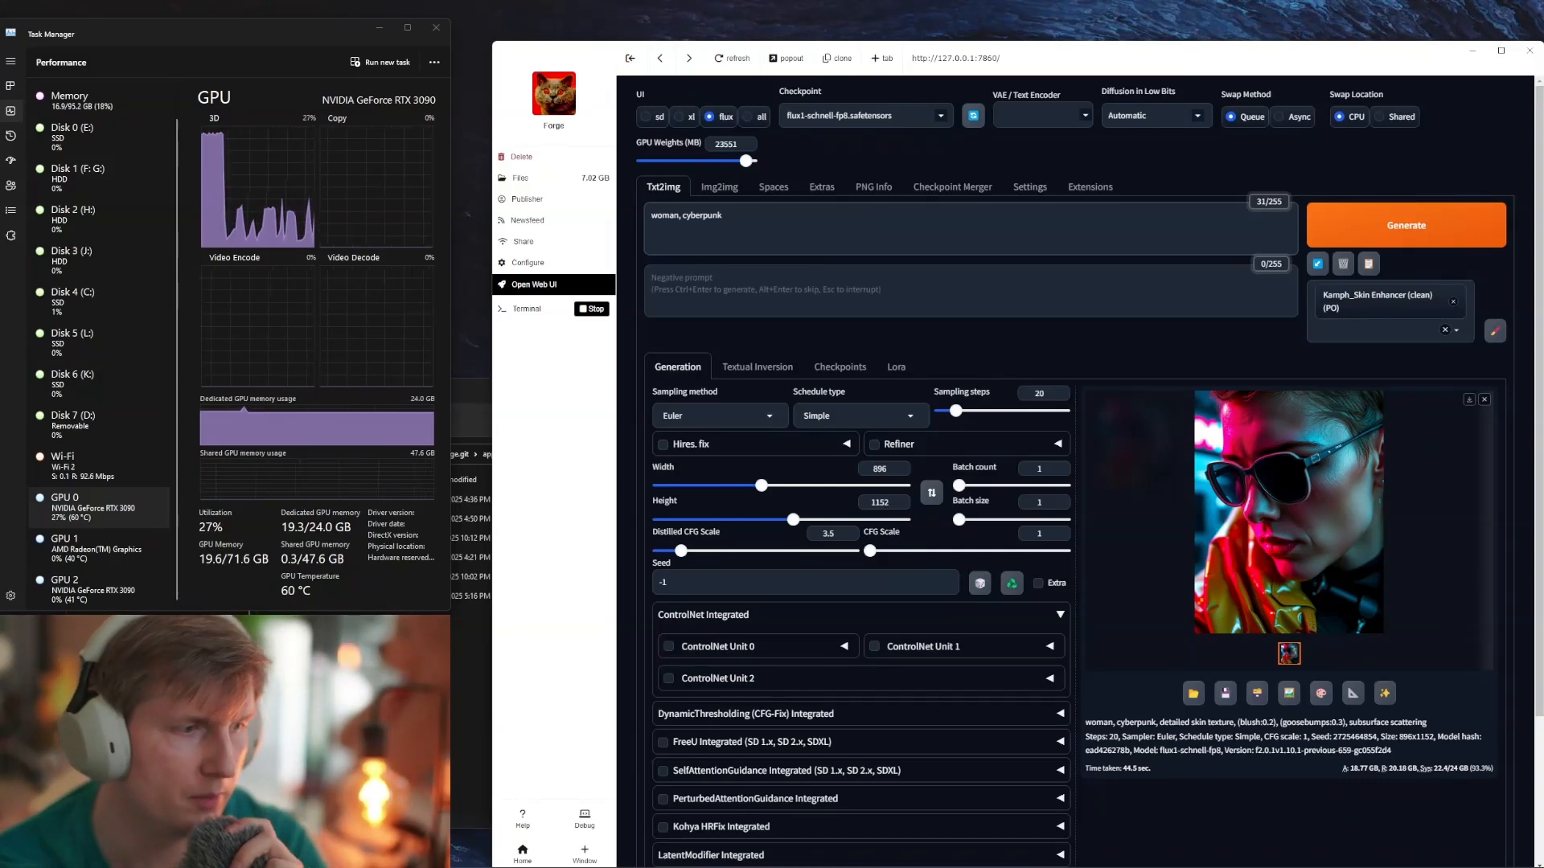
Step: Switch to the Juggernaut XL page on Civitai and browse its community image gallery for examples
left_click_drag(1543, 210, 972, 69)
scroll(692, 460, "down", 10)
scroll(691, 460, "down", 15)
scroll(929, 423, "down", 10)
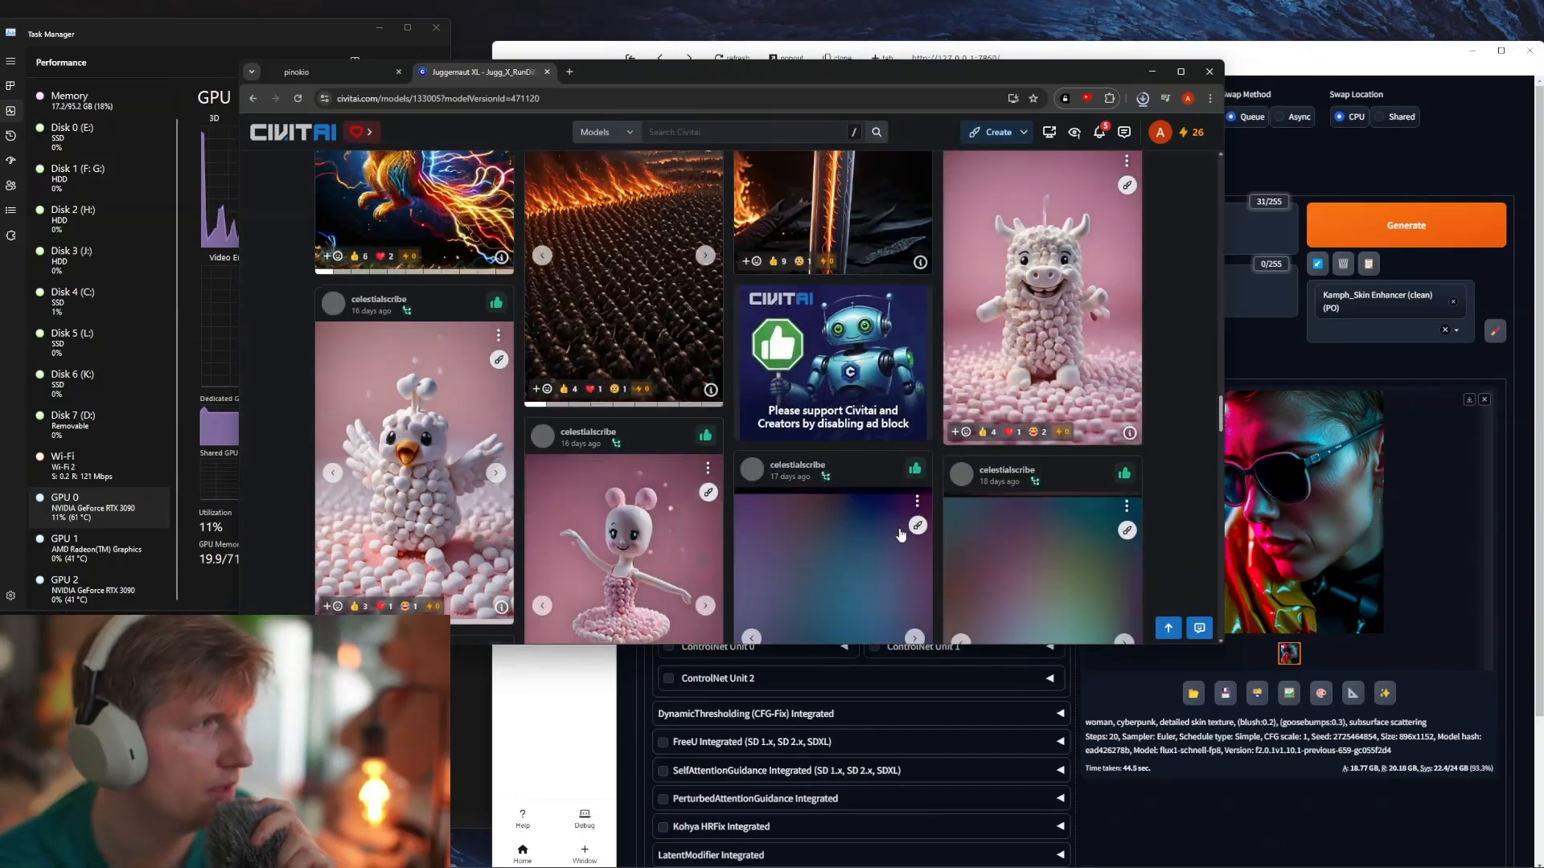
scroll(856, 541, "down", 15)
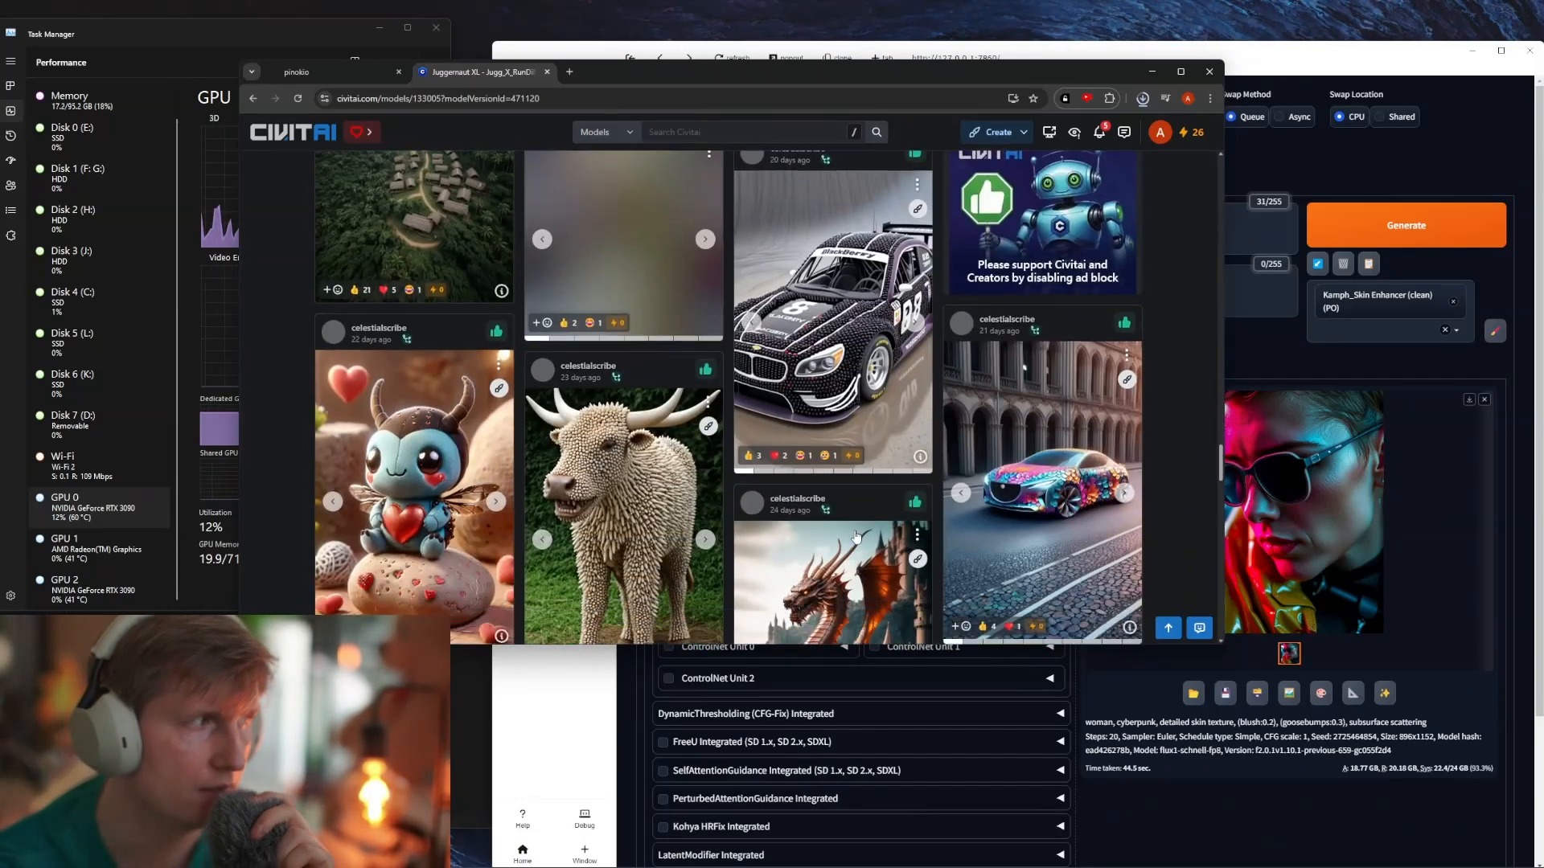
scroll(895, 508, "down", 5)
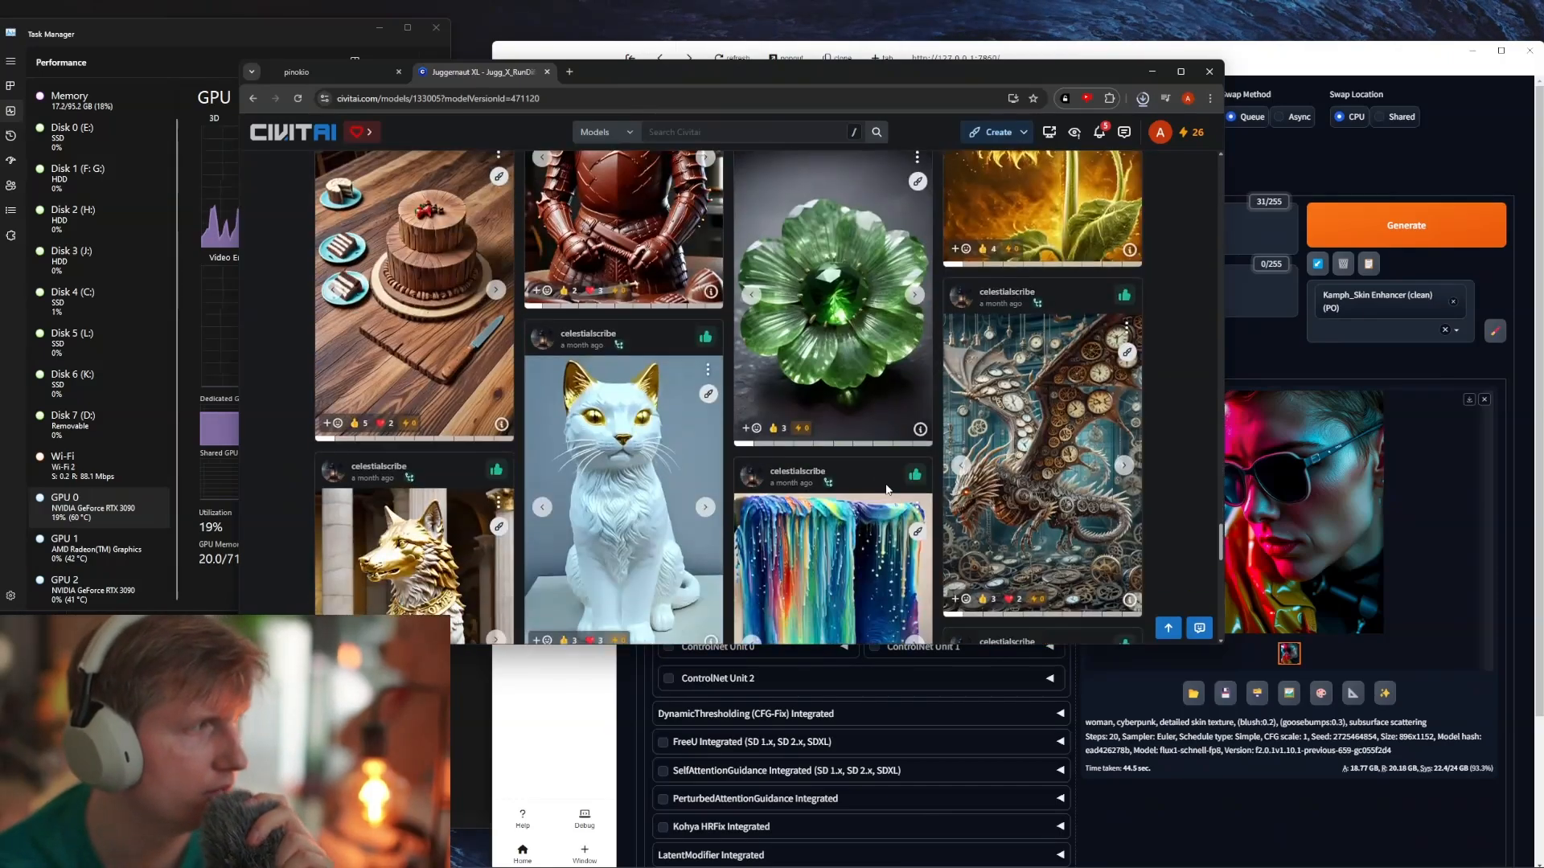
scroll(887, 487, "up", 10)
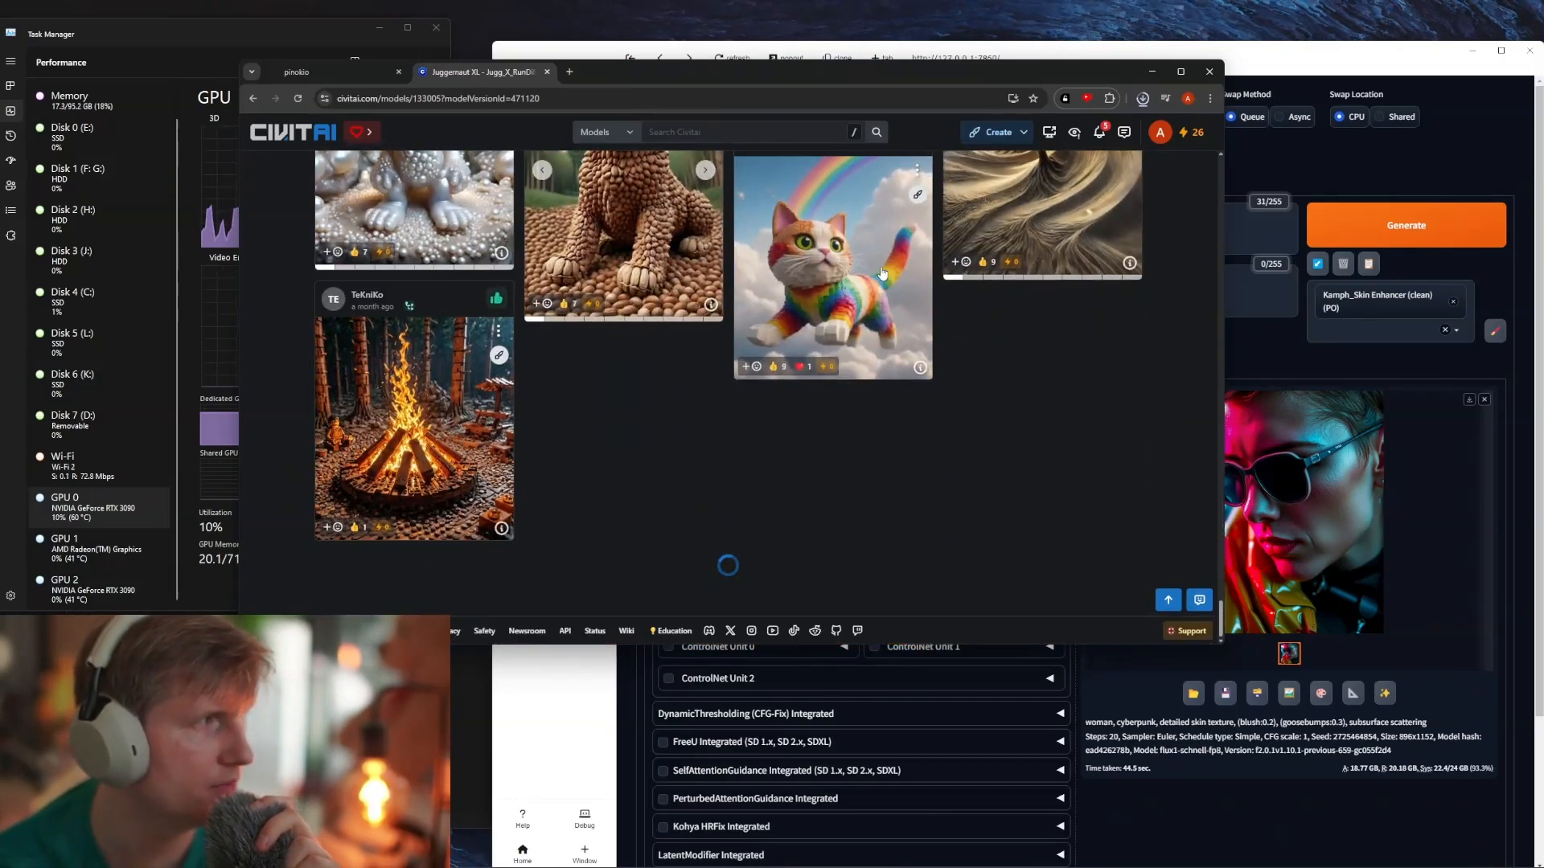
scroll(776, 362, "up", 5)
scroll(773, 321, "up", 10)
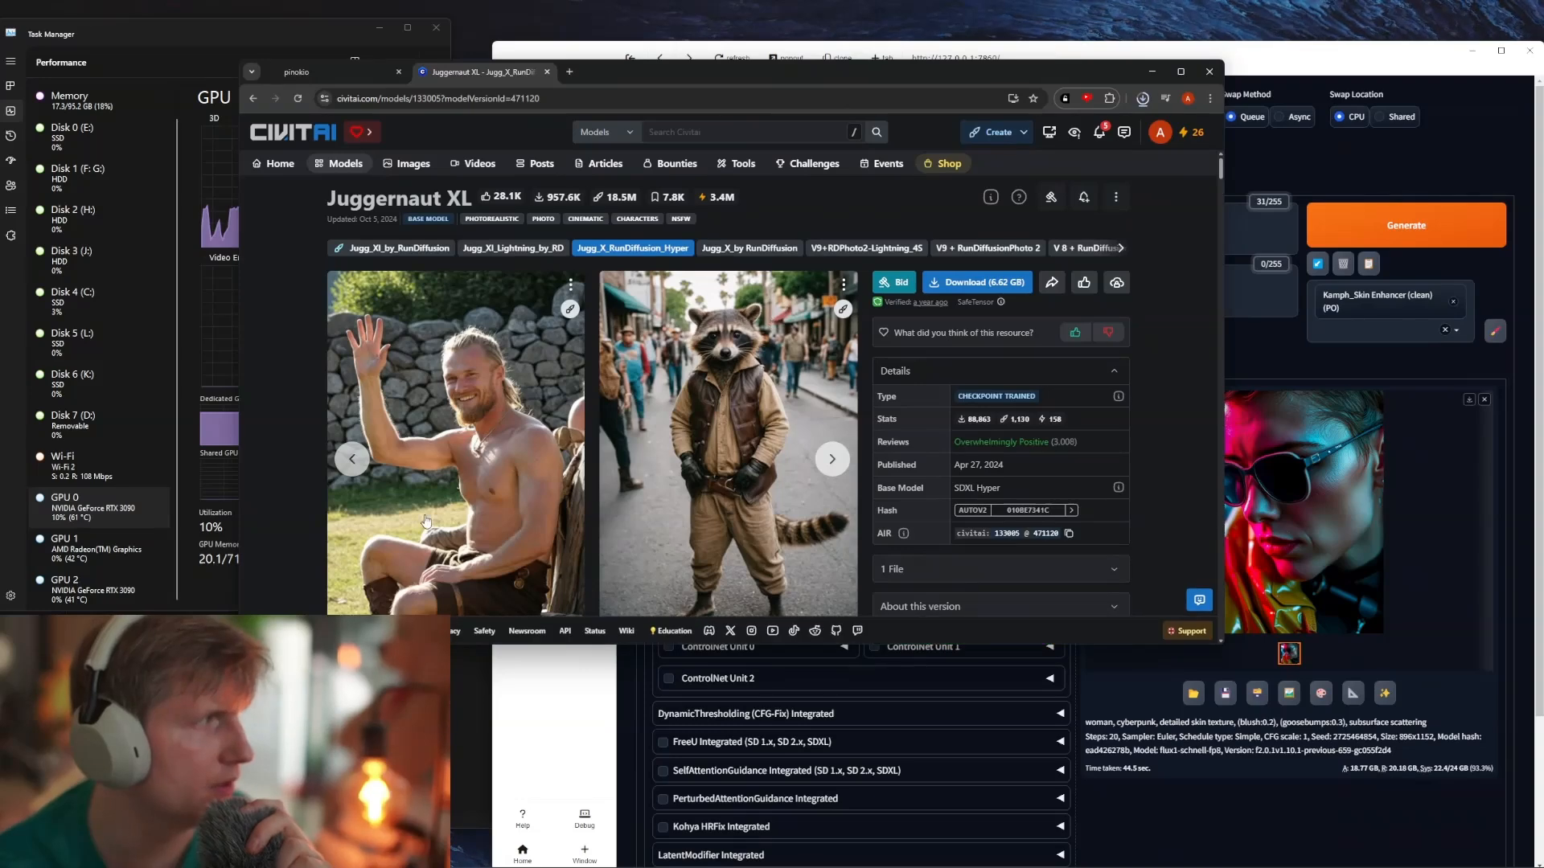
Step: Open the overwater bungalow sunset image from the Juggernaut XL showcase and copy its prompt
left_click(834, 461)
left_click(834, 461)
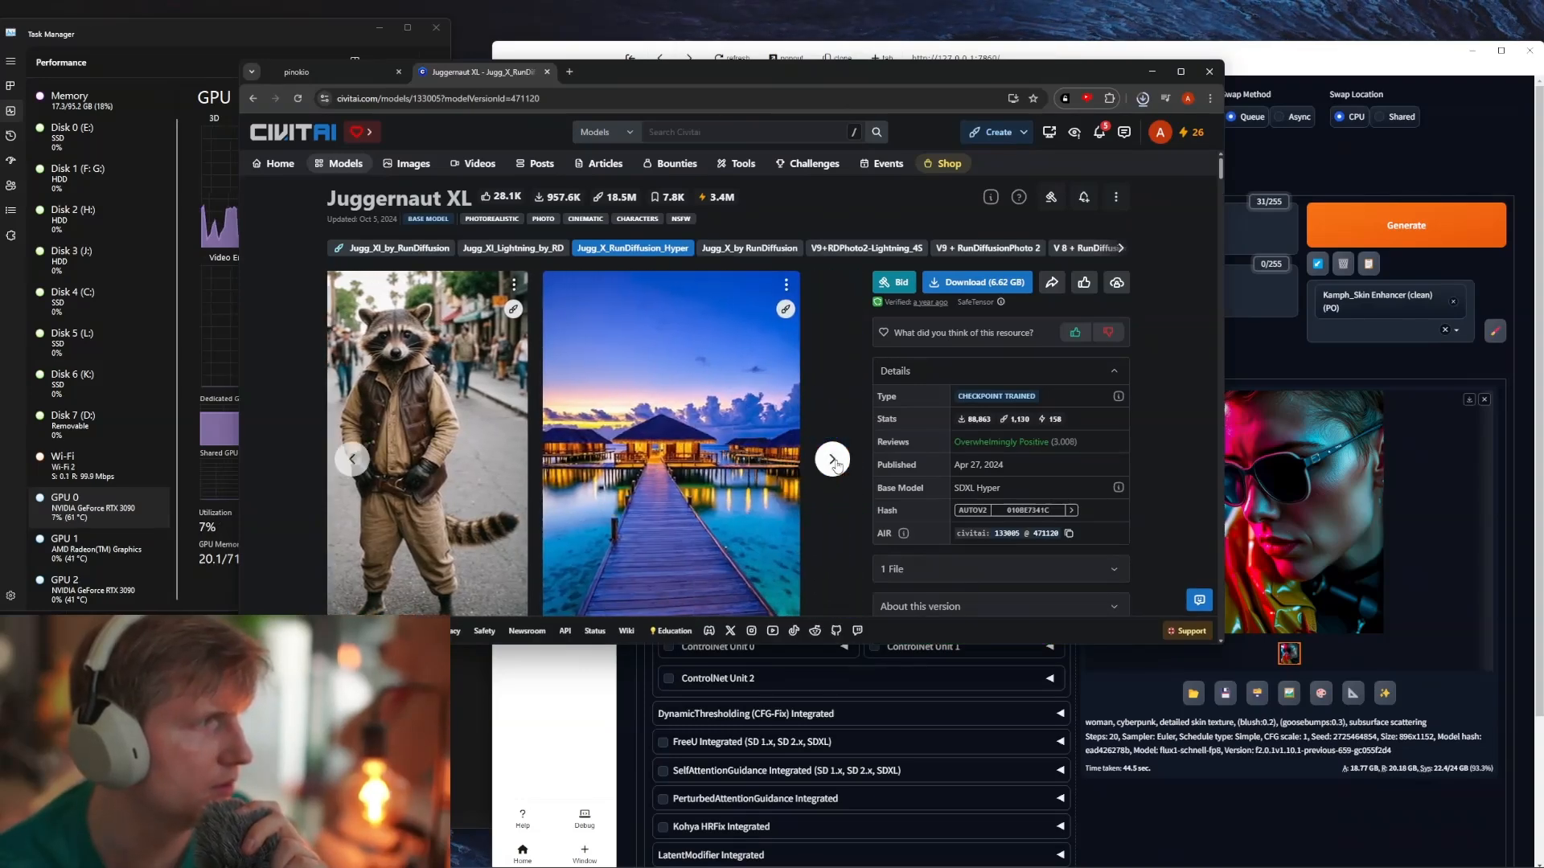
left_click(514, 486)
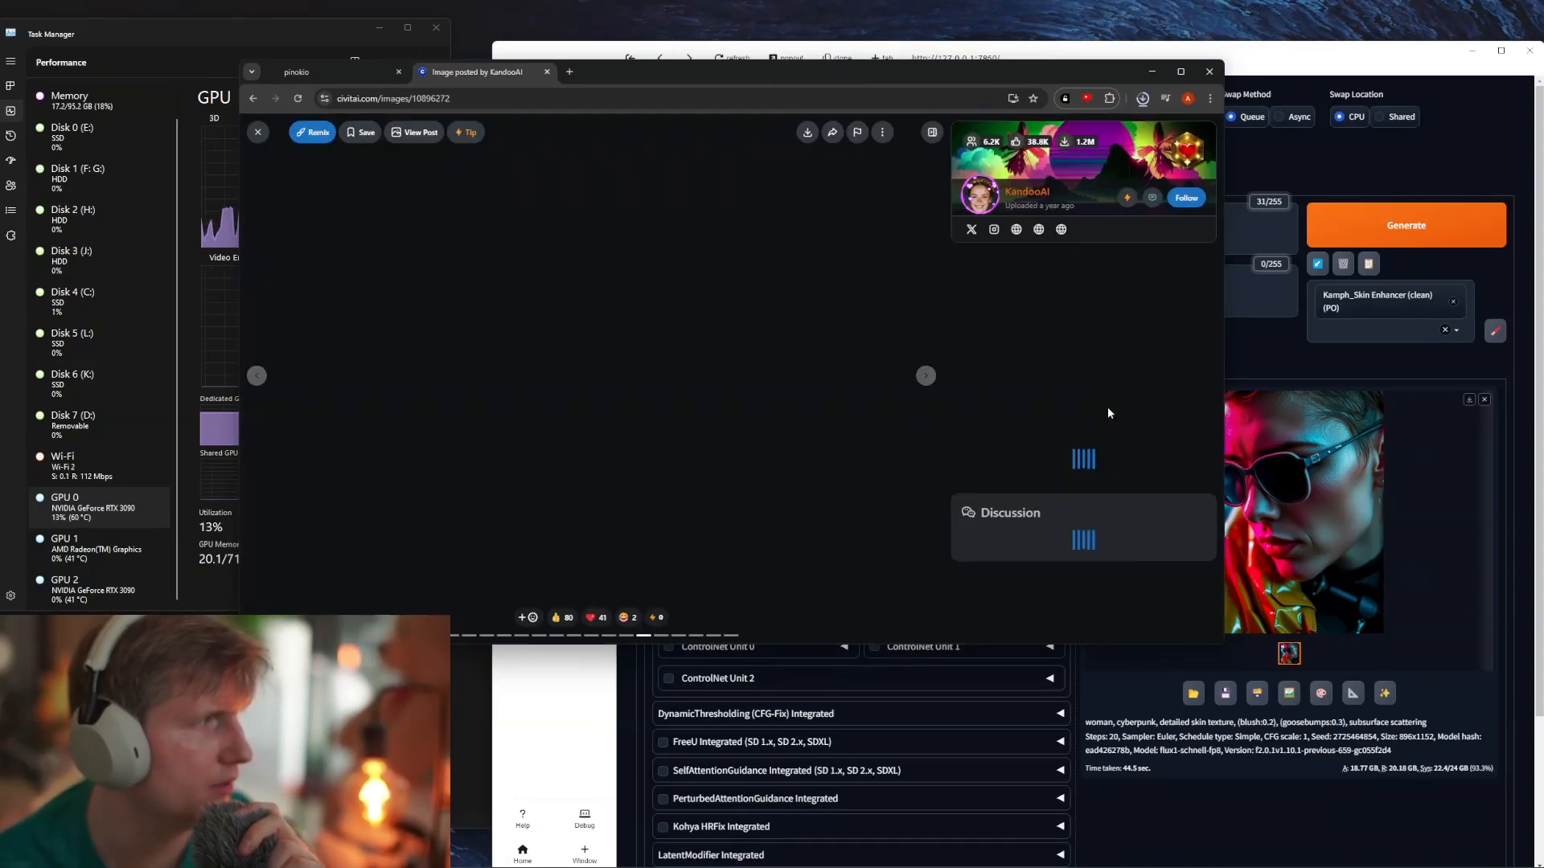
scroll(1127, 572, "down", 2)
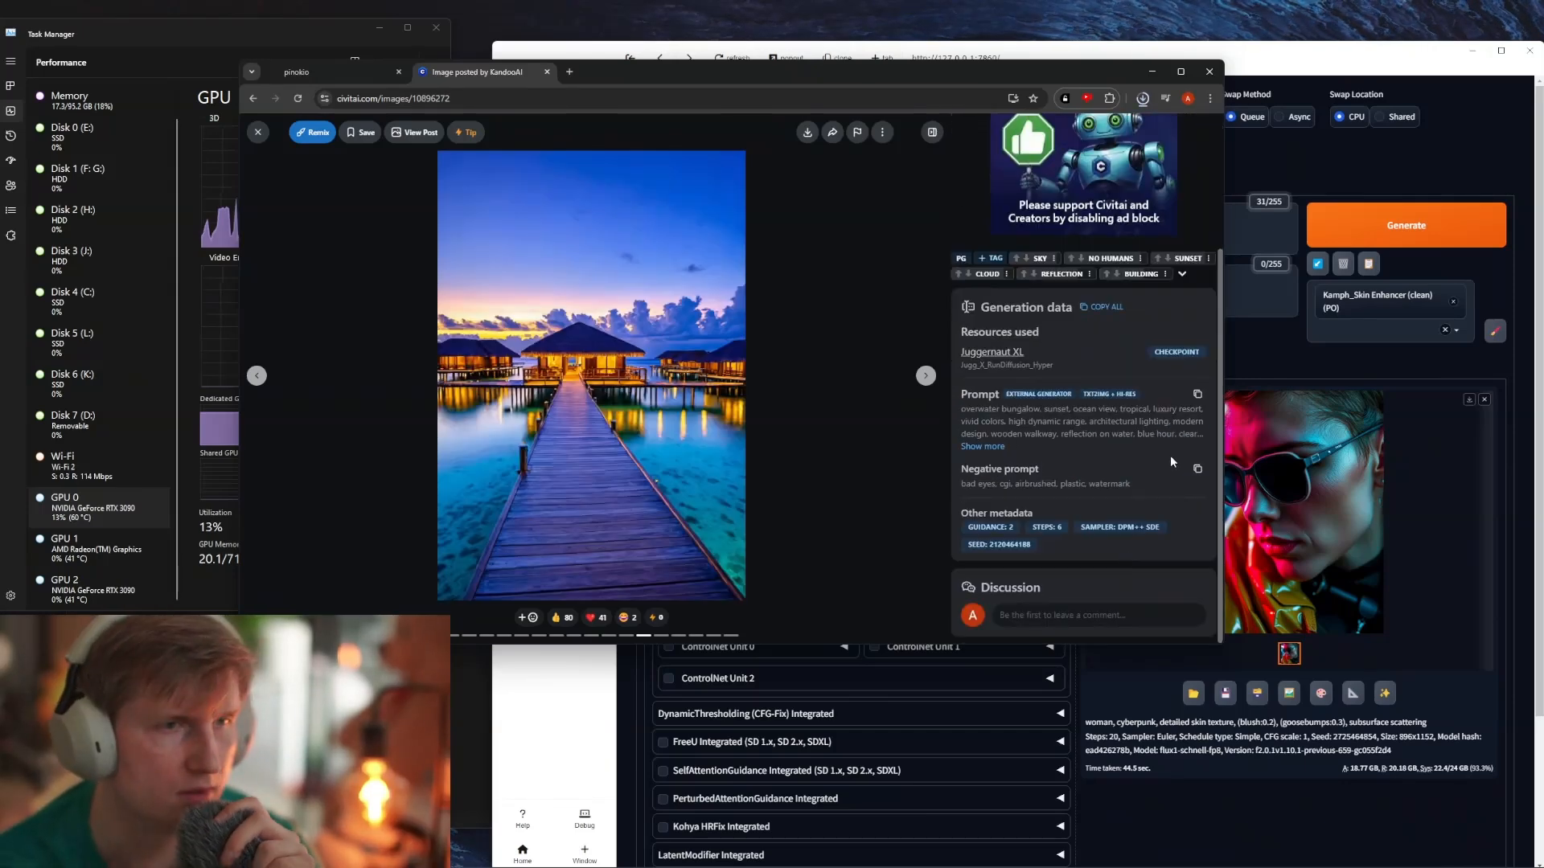
left_click(1198, 396)
Step: In Forge, replace the prompt with the copied overwater bungalow prompt and paste "bad eyes, cgi, airbrushed, plastic, watermark" as the negative prompt
left_click_drag(981, 76, 1543, 139)
left_click_drag(812, 221, 440, 207)
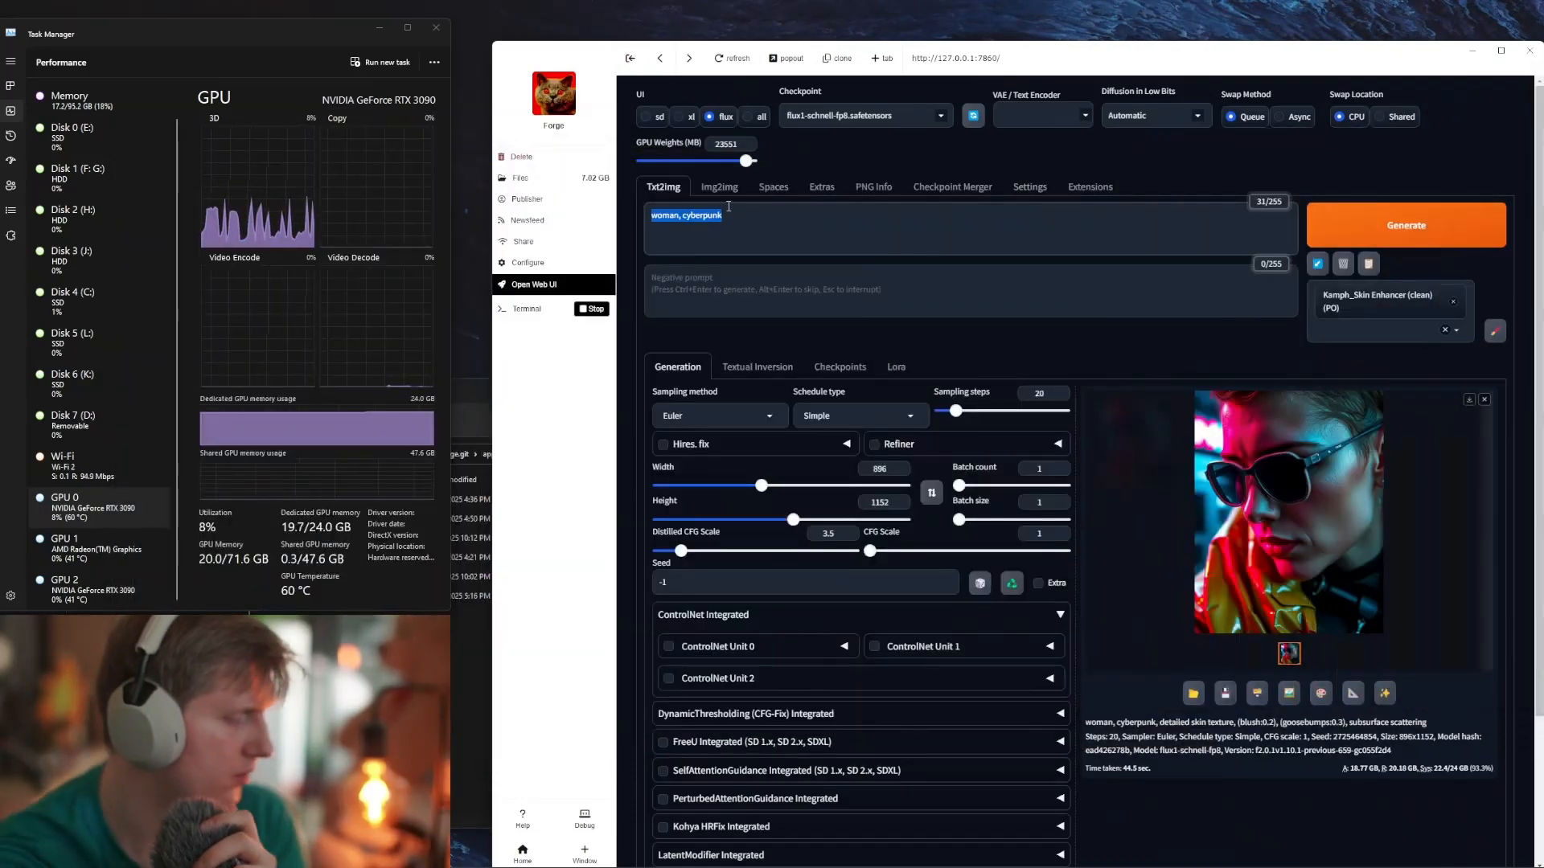
key("ctrl+v")
left_click(862, 297)
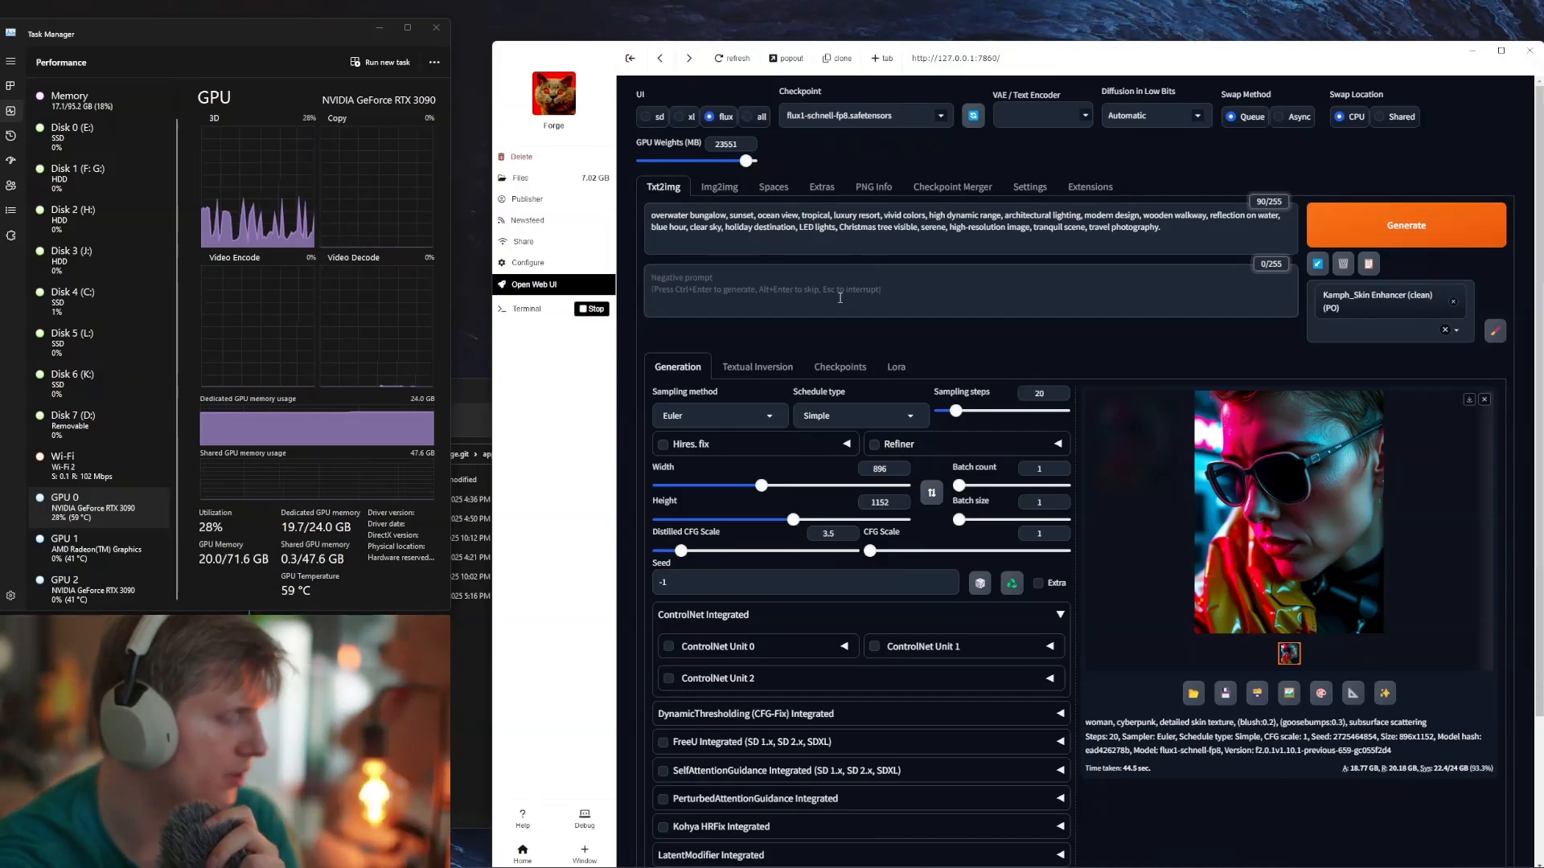
key("ctrl+v")
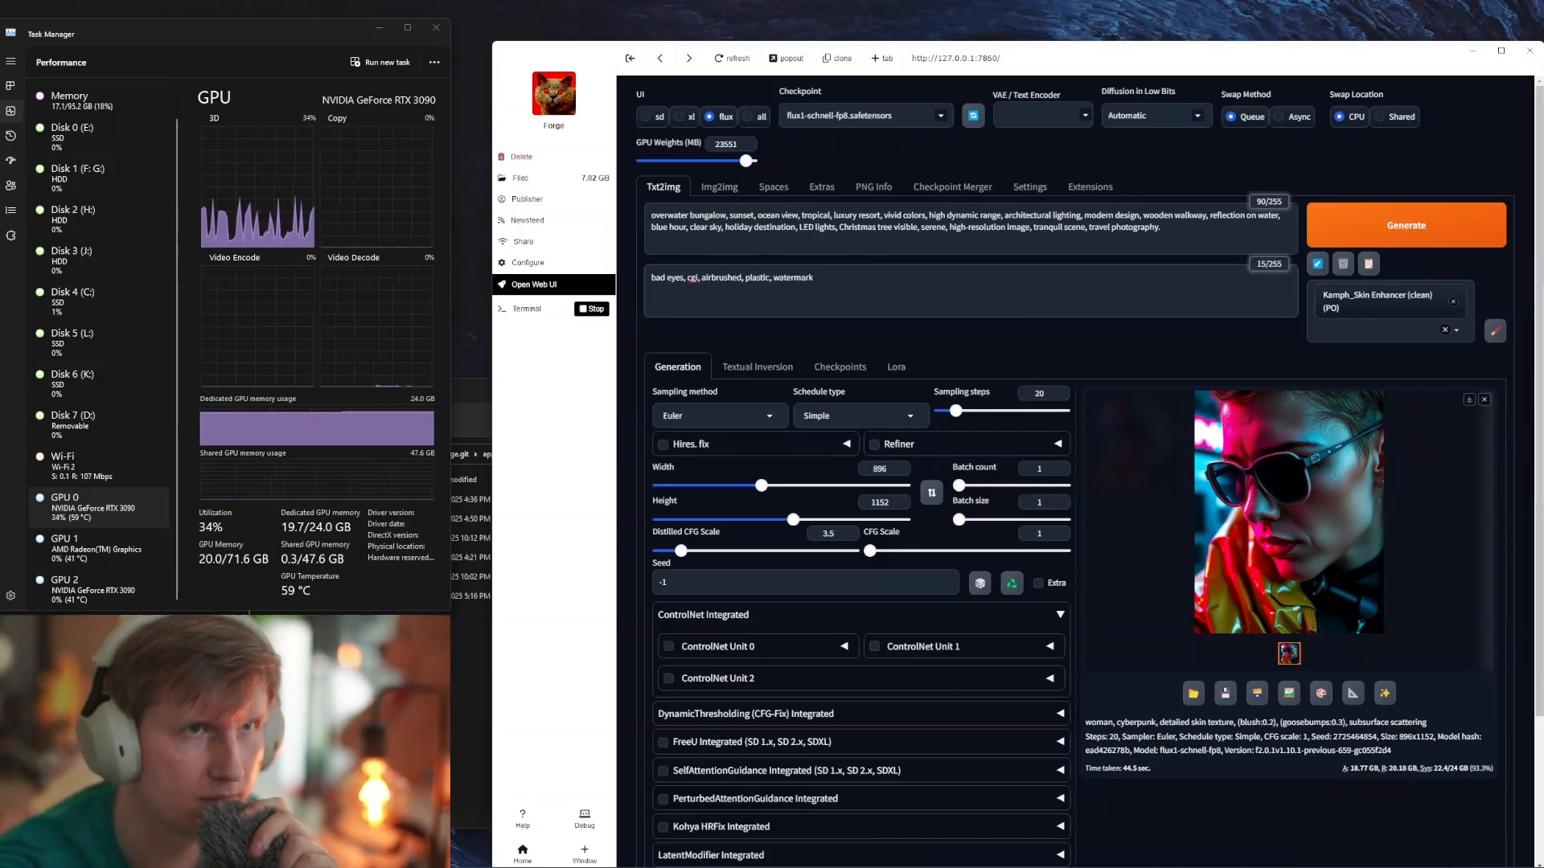
Step: Check the bungalow image's metadata on Civitai, then in Forge remove the Kamph_Skin Enhancer style and generate with 36 sampling steps
key("alt+Tab")
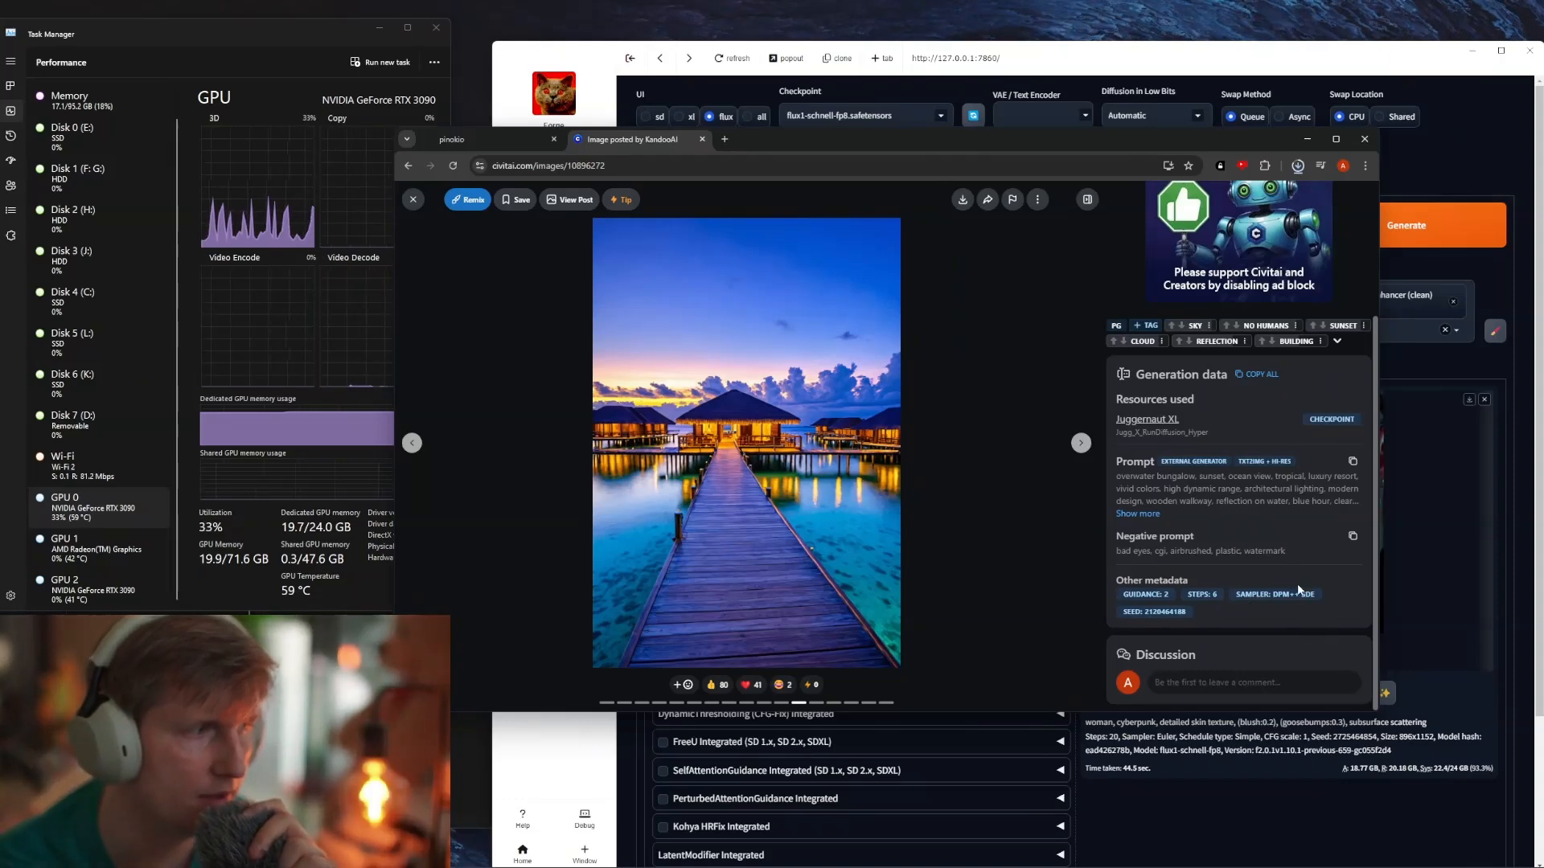
left_click(1308, 139)
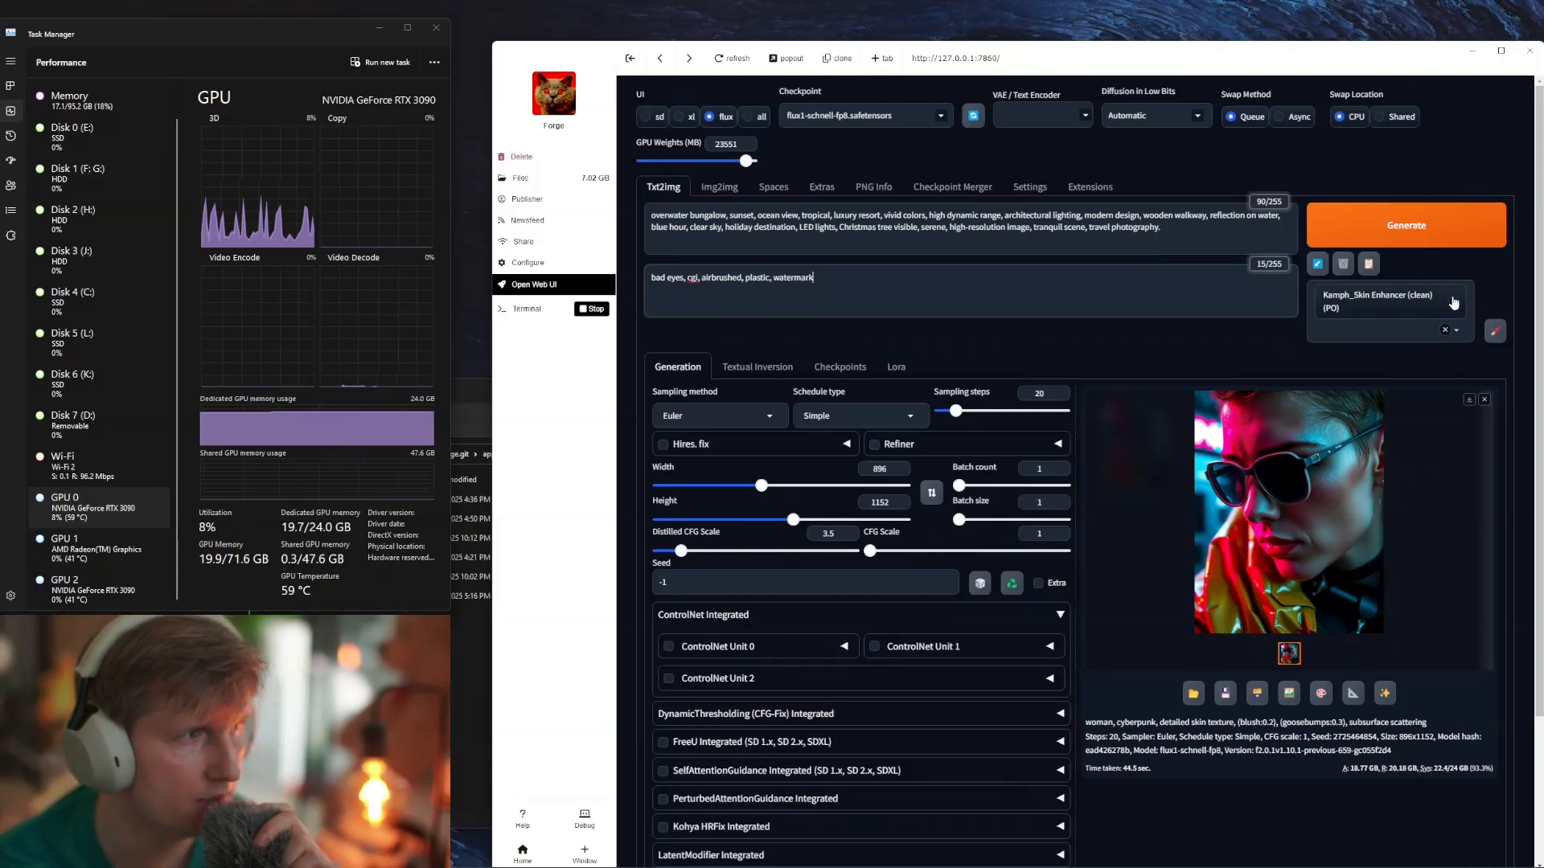
left_click(1445, 330)
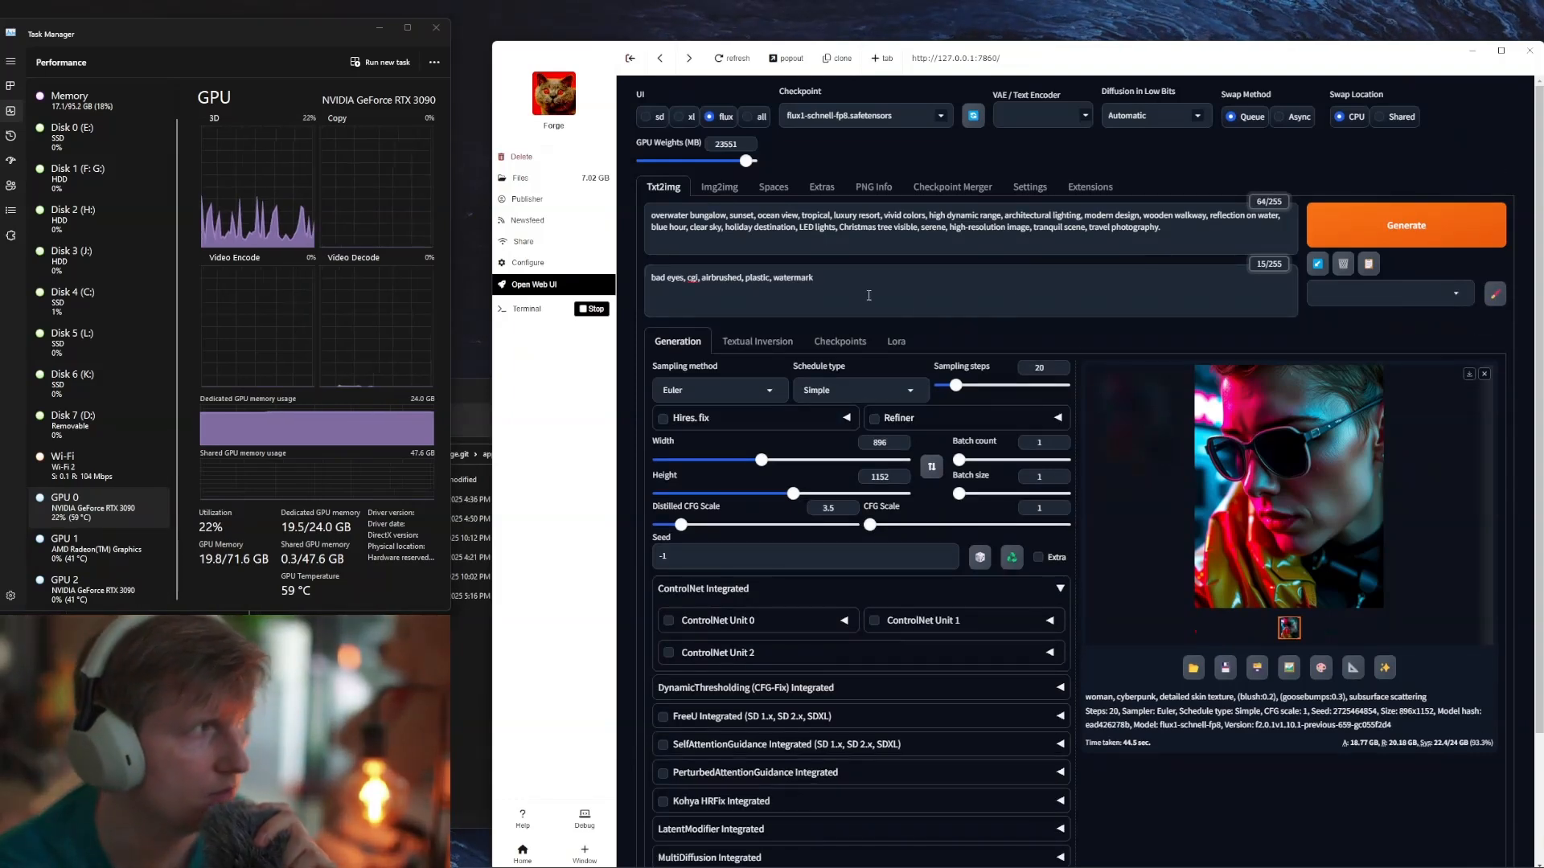
left_click_drag(959, 389, 972, 389)
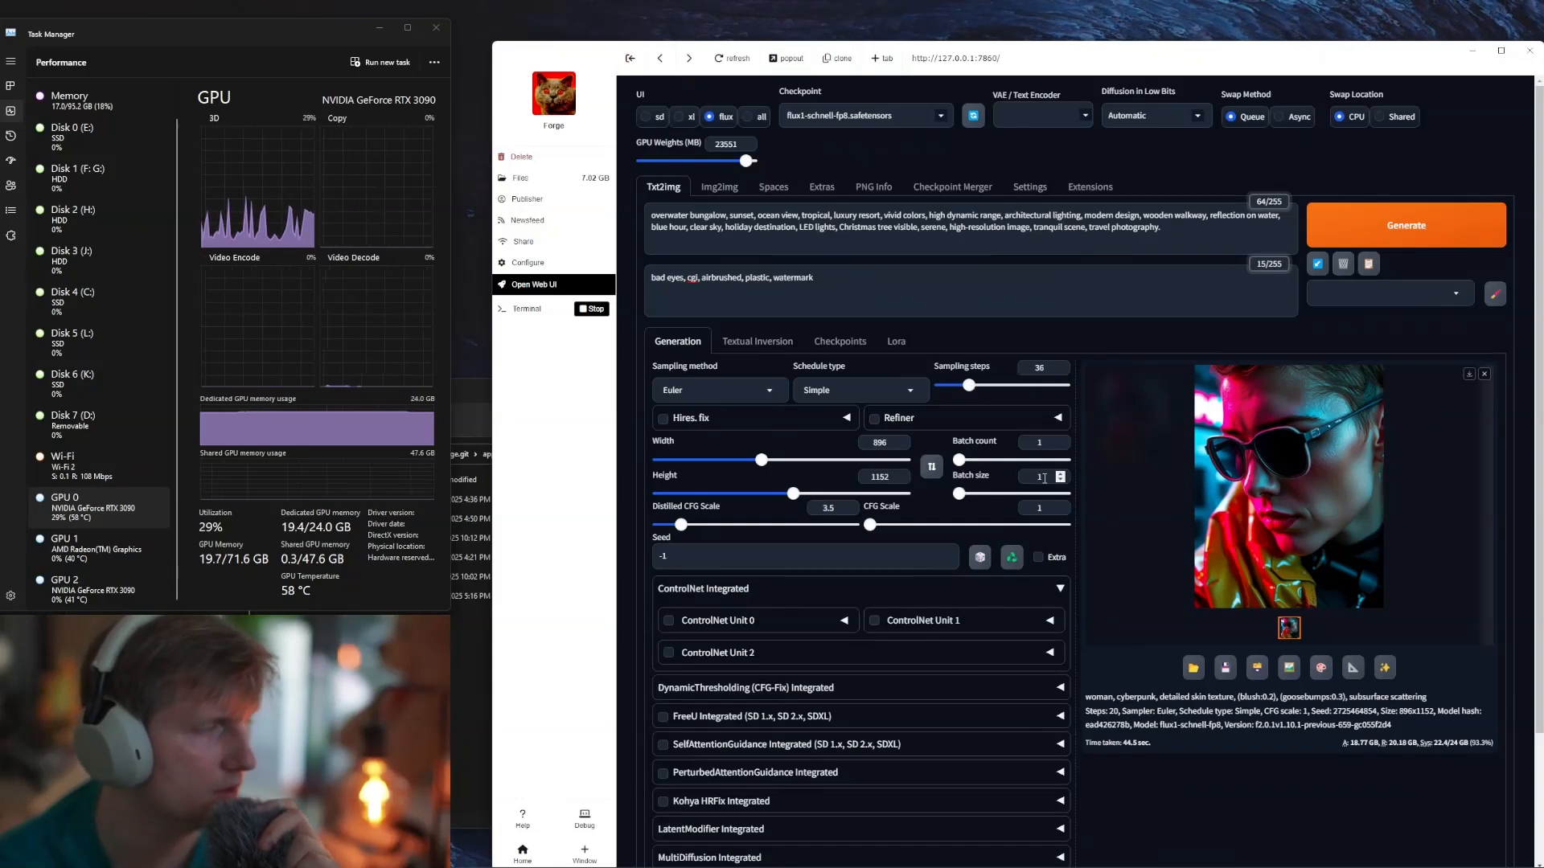
left_click(1410, 238)
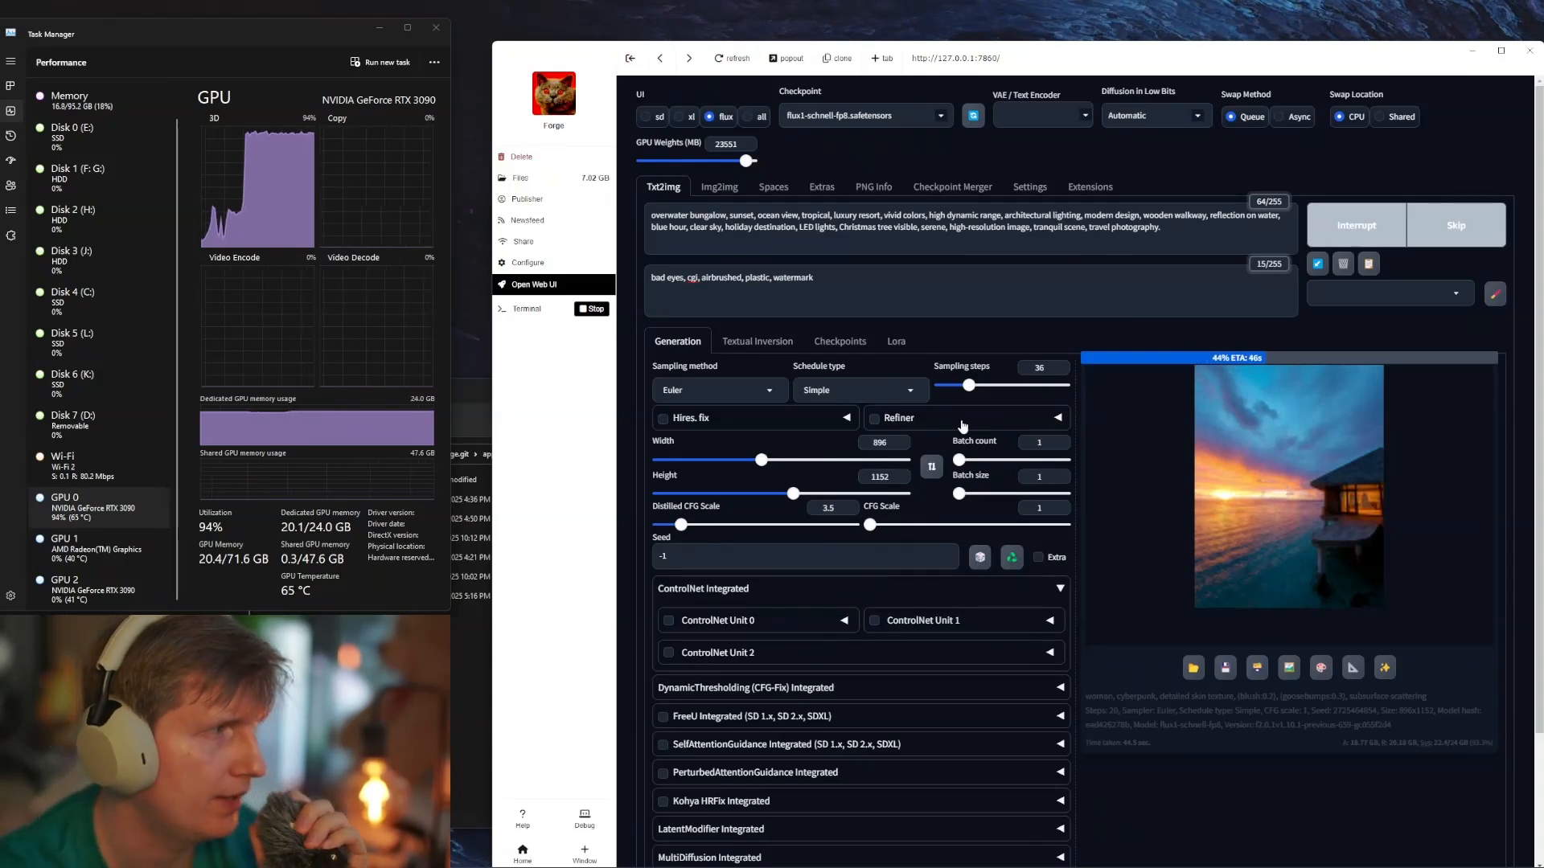
Step: View the bungalow image enlarged during generation and again once finished, closing the enlarged view each time
left_click(1338, 551)
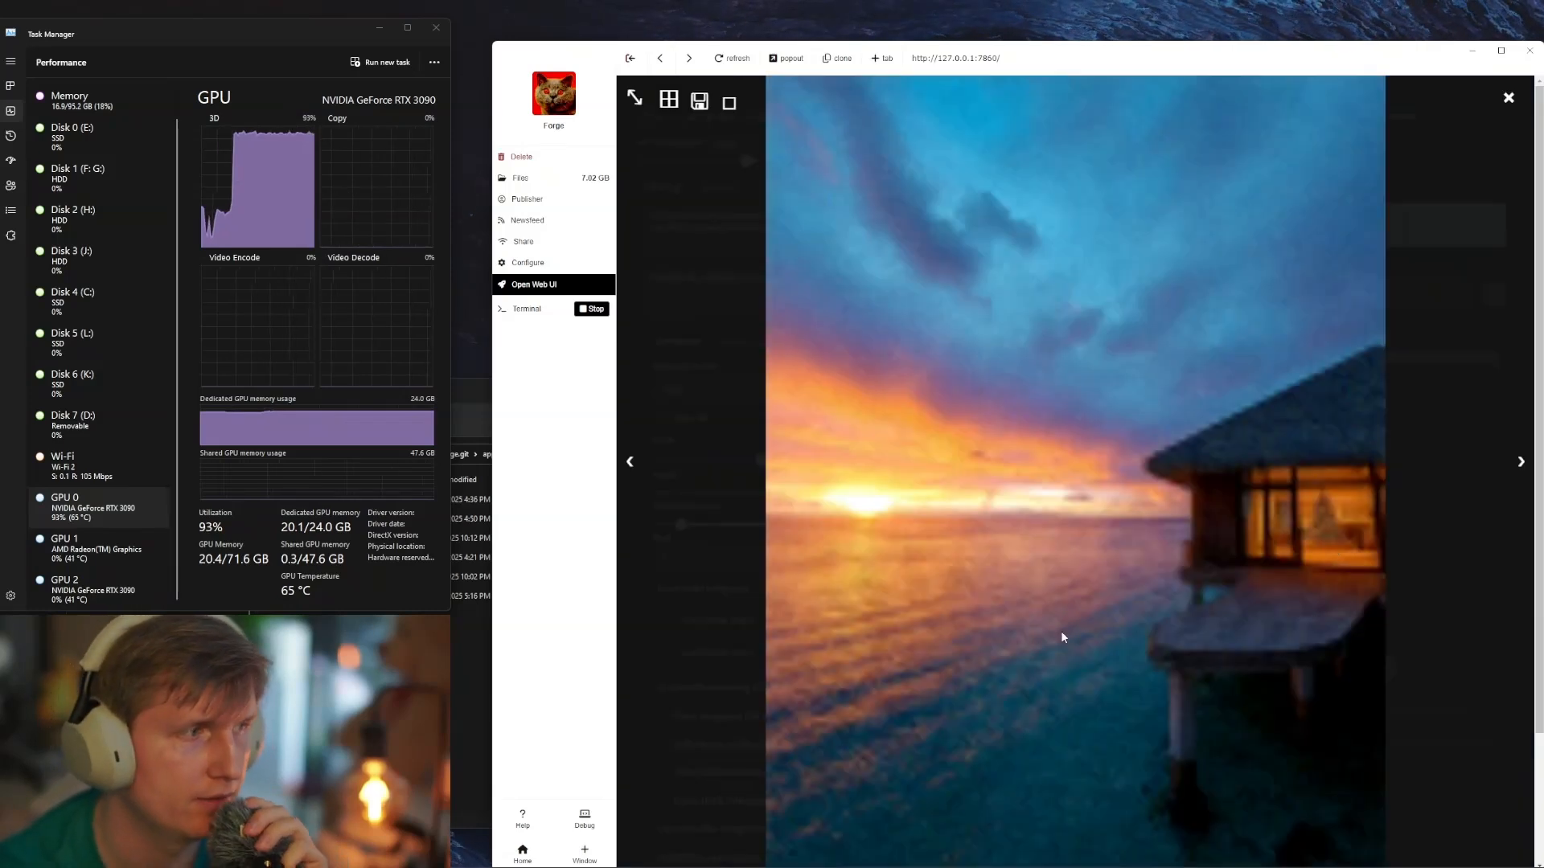
left_click(1484, 354)
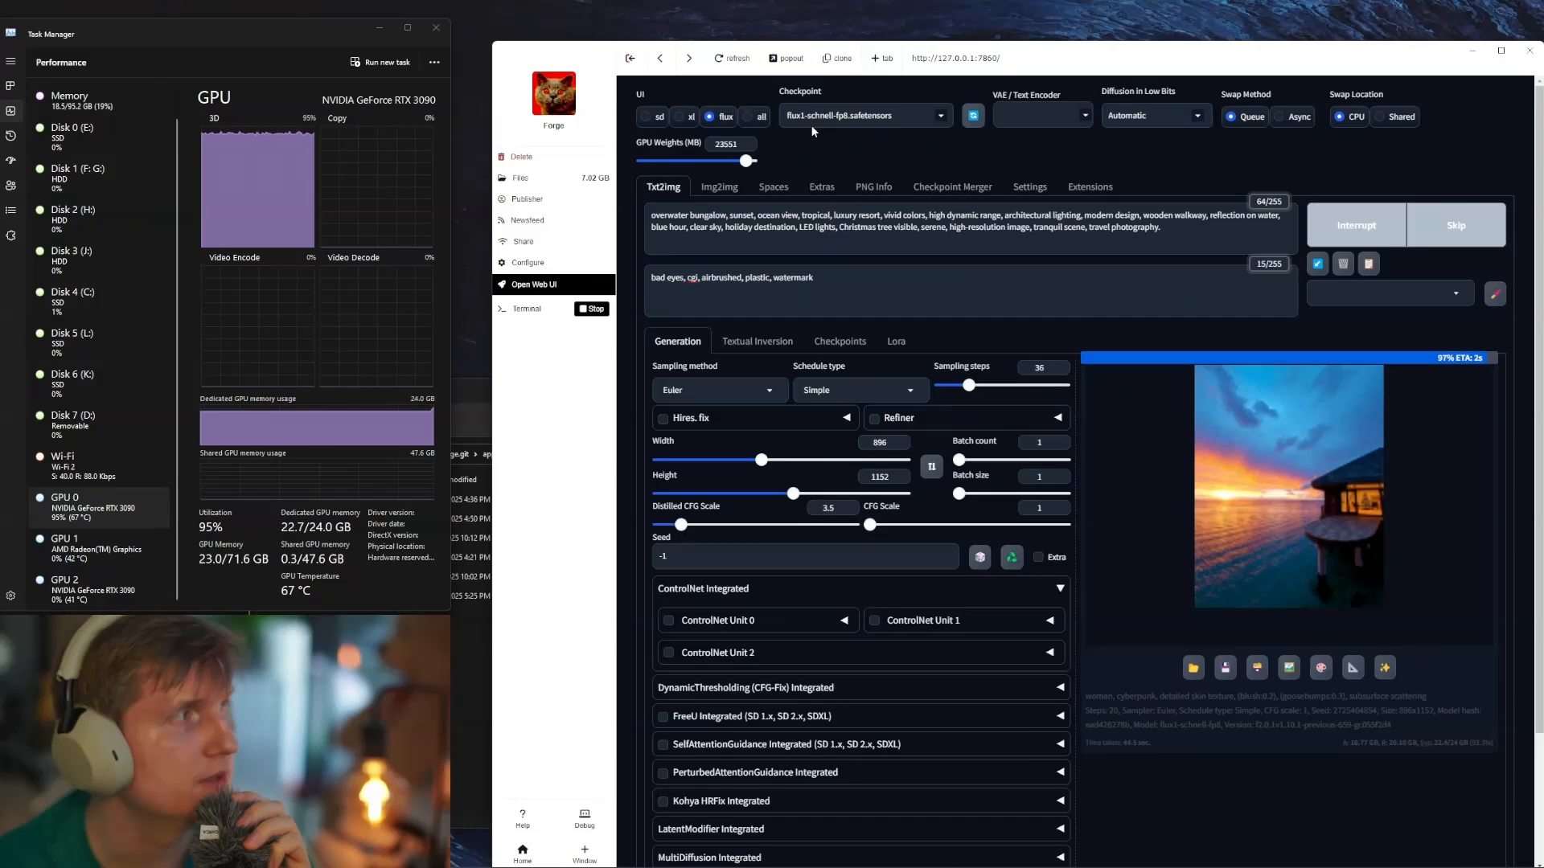
left_click(1339, 506)
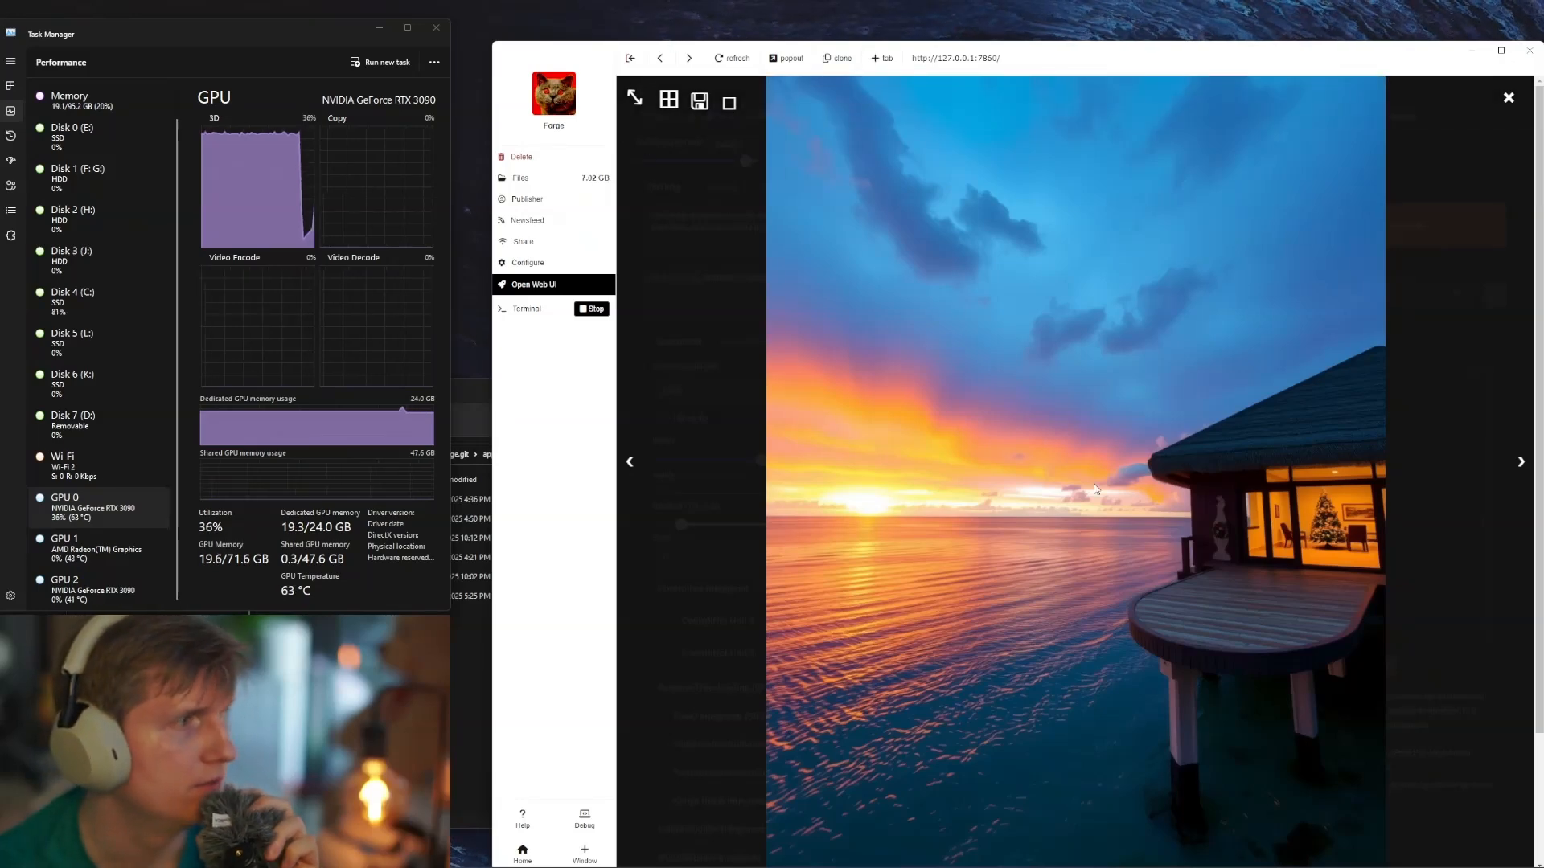
left_click(1444, 354)
left_click(1422, 394)
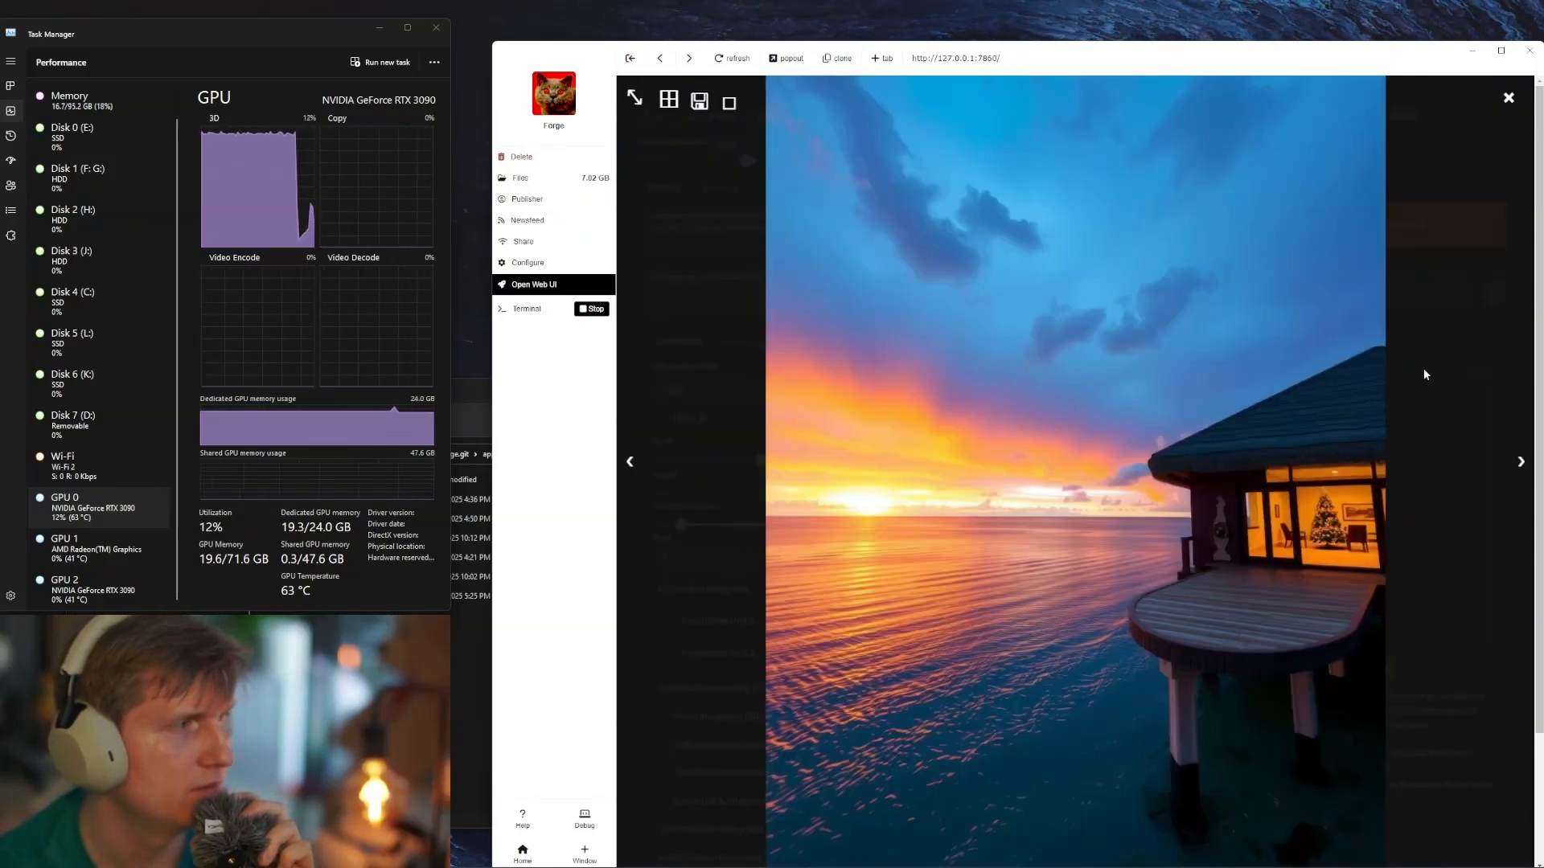
left_click(1479, 305)
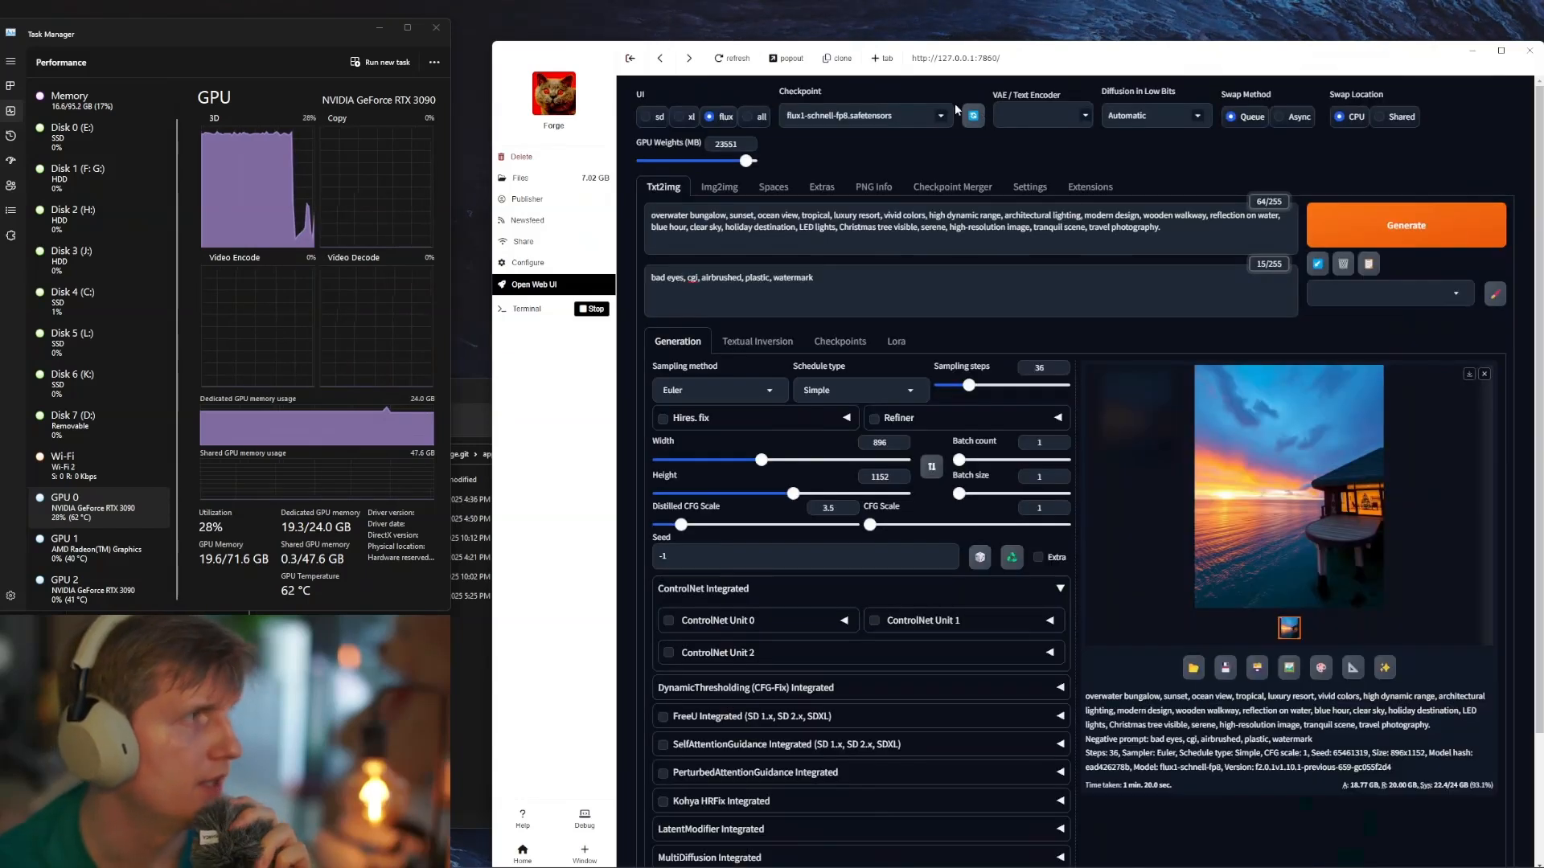
Step: Select the Juggernaut_X_RunDiffusion_Hyper checkpoint with the xl UI preset and generate the bungalow image
left_click(933, 116)
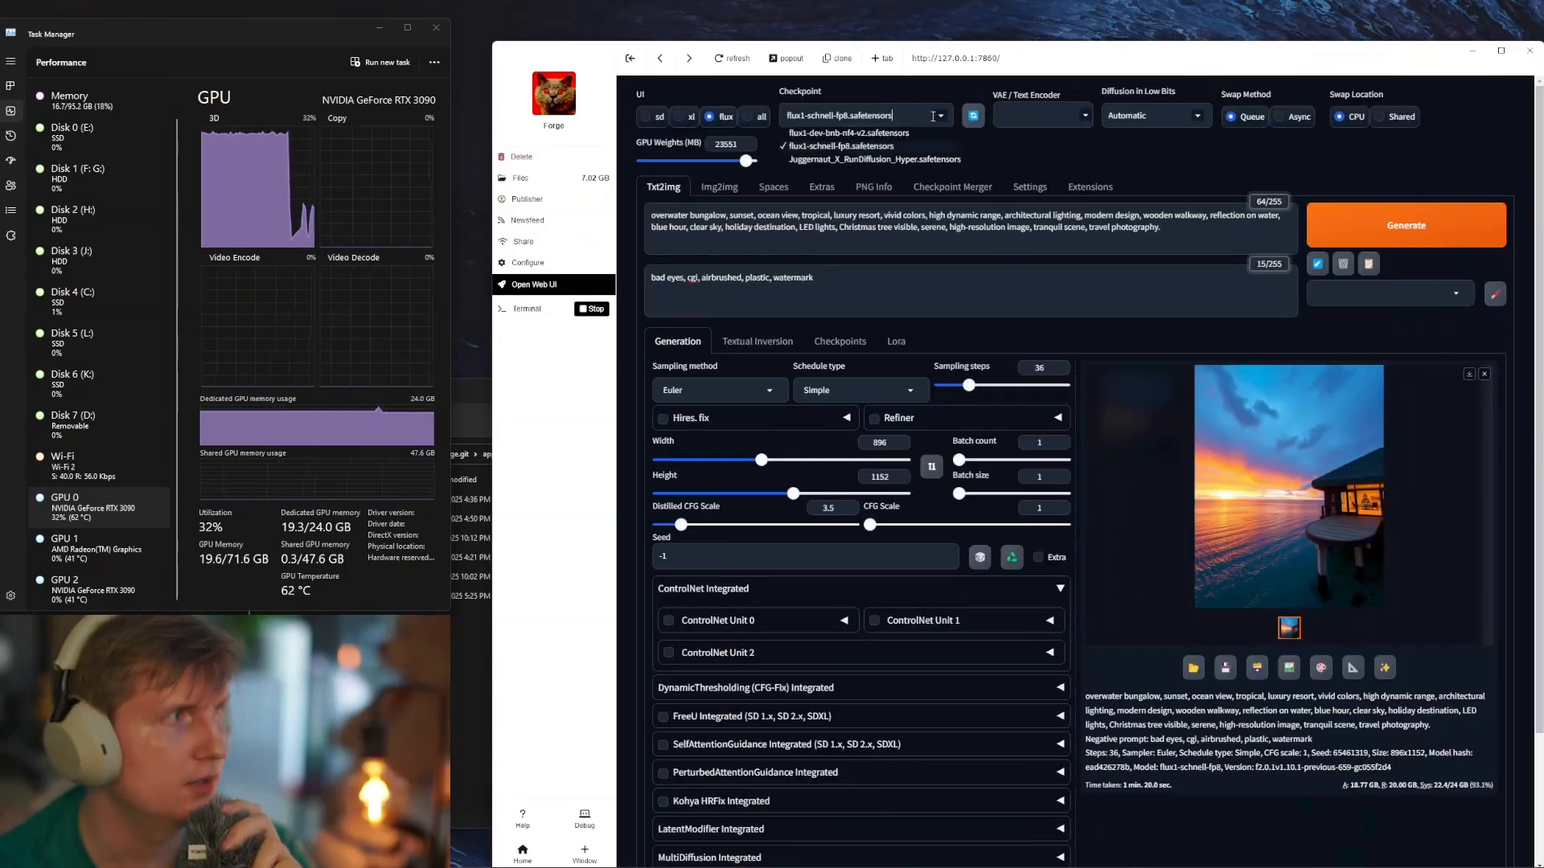
left_click(924, 160)
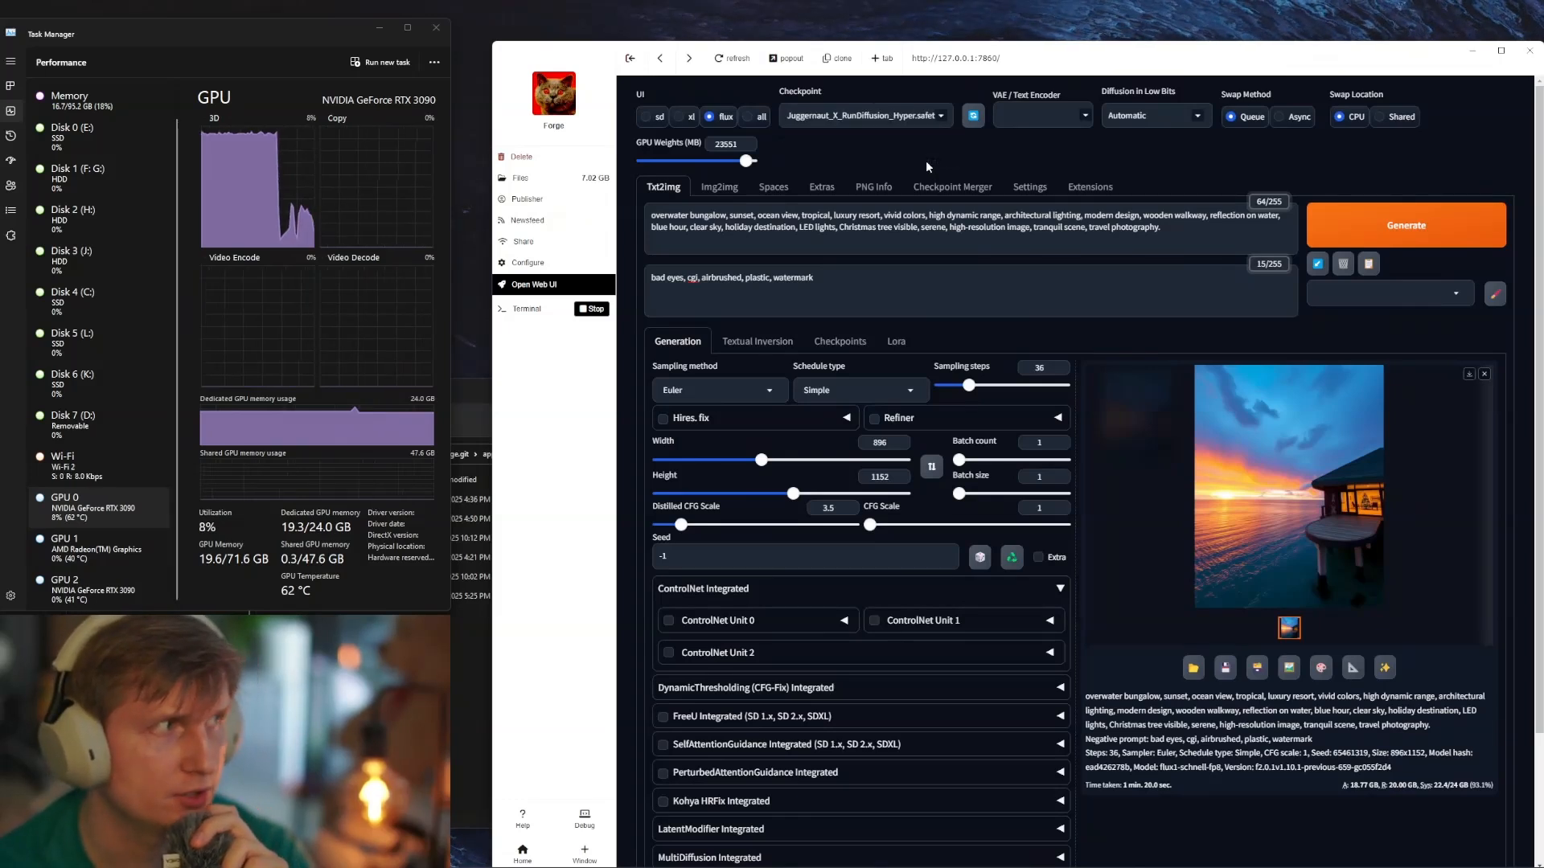
left_click(1012, 114)
left_click(1031, 145)
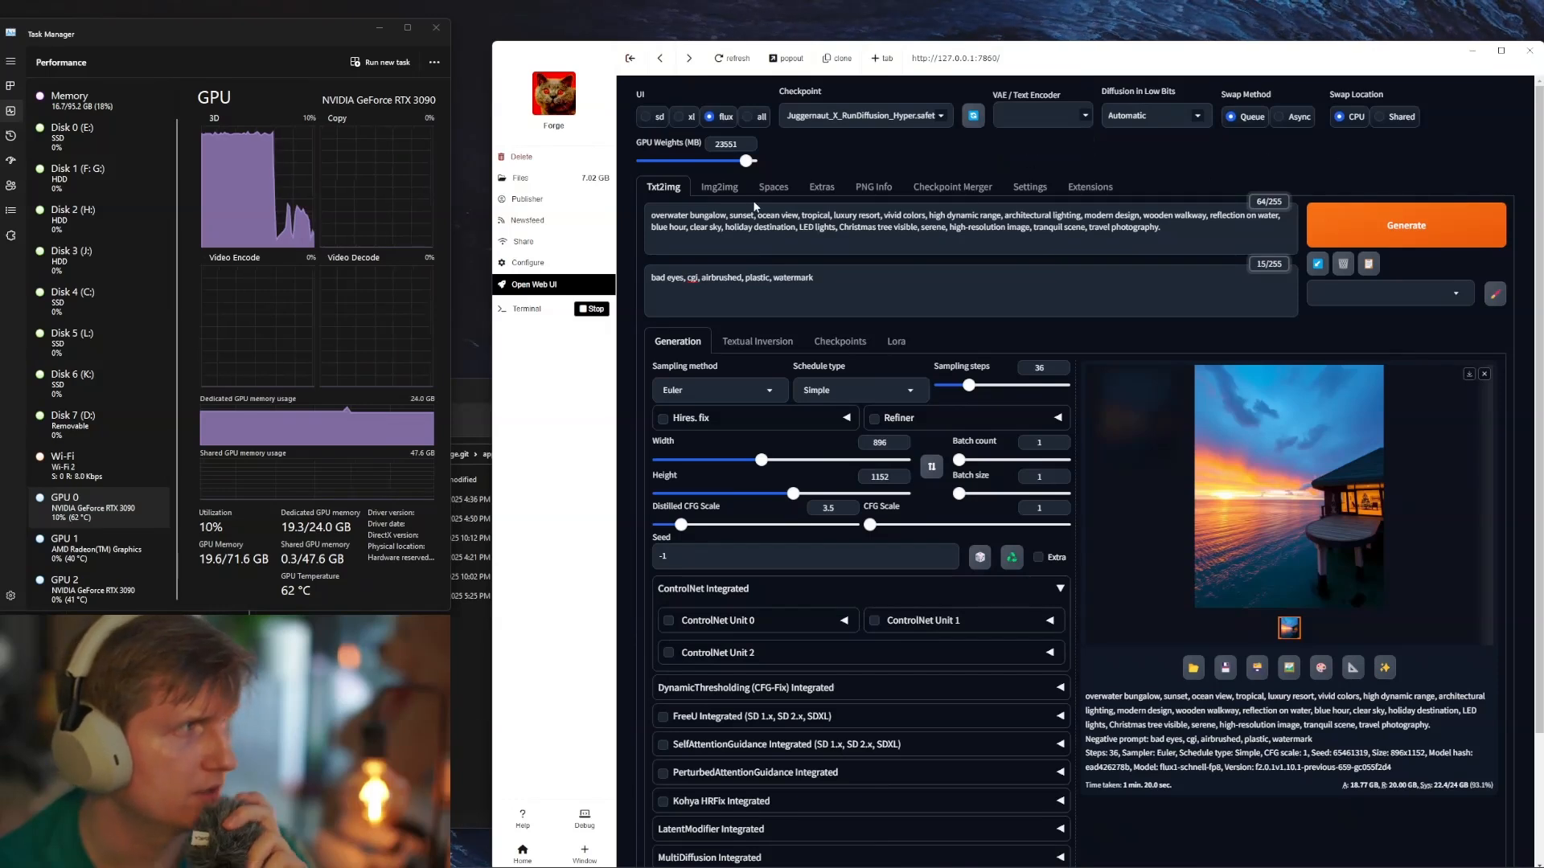
left_click(681, 116)
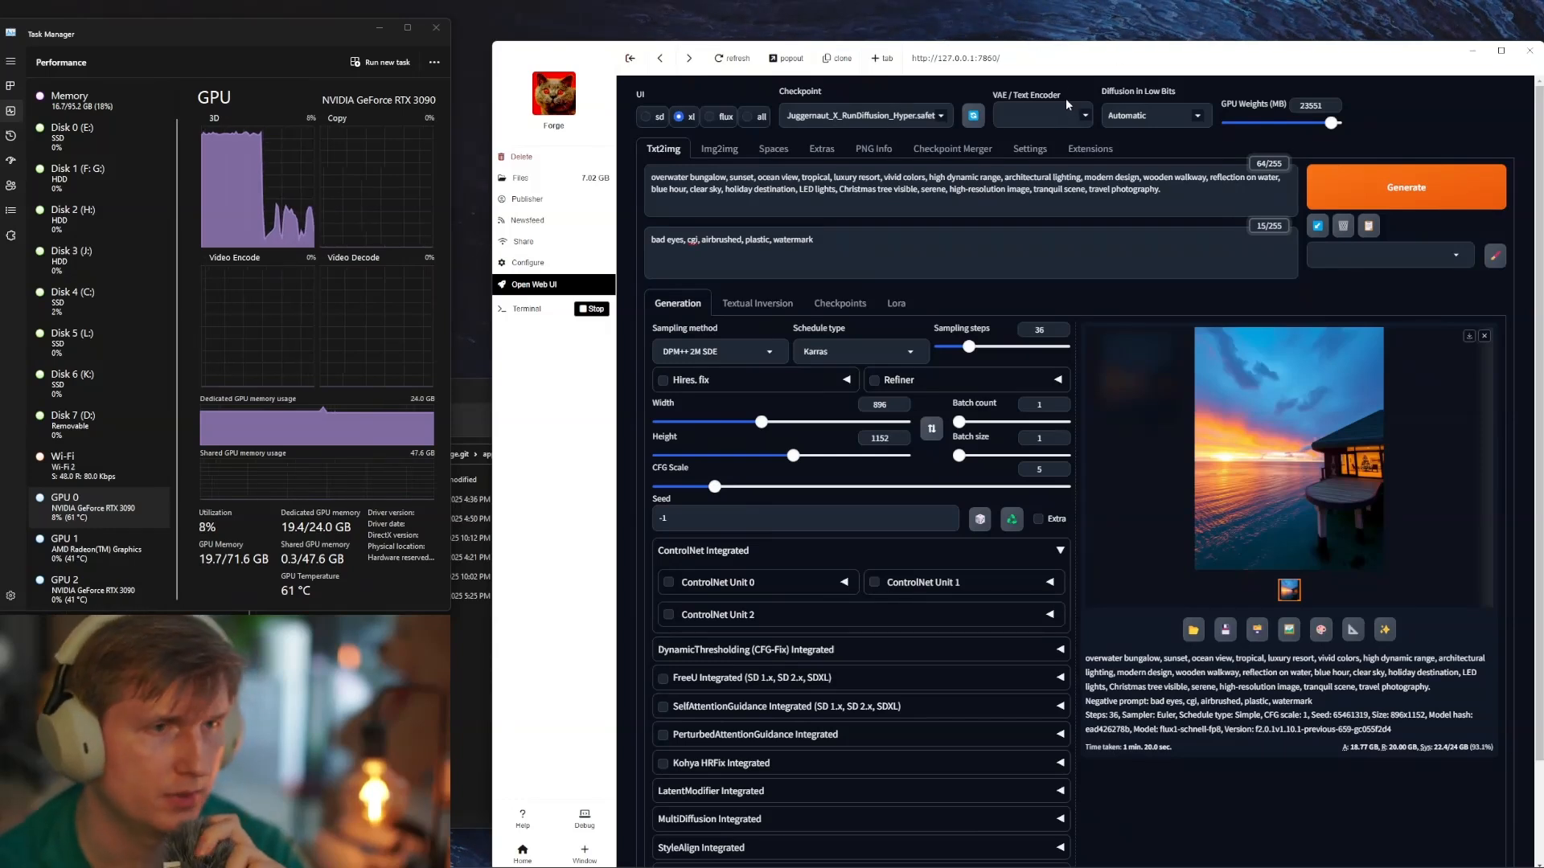
left_click(1445, 197)
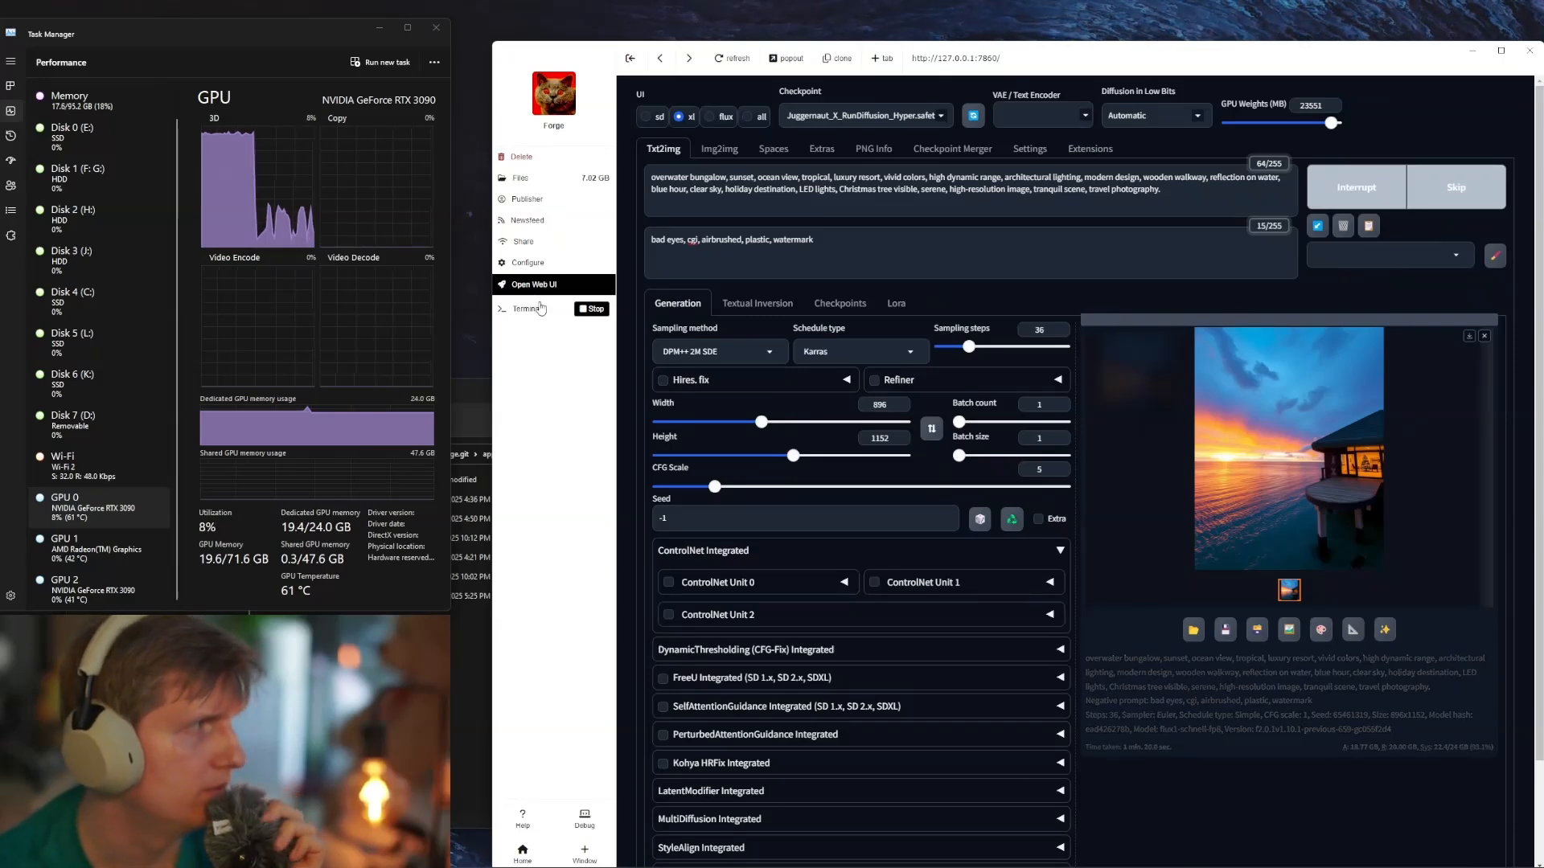
Step: Check the model loading progress in Forge's terminal log and return to the web UI
left_click(532, 308)
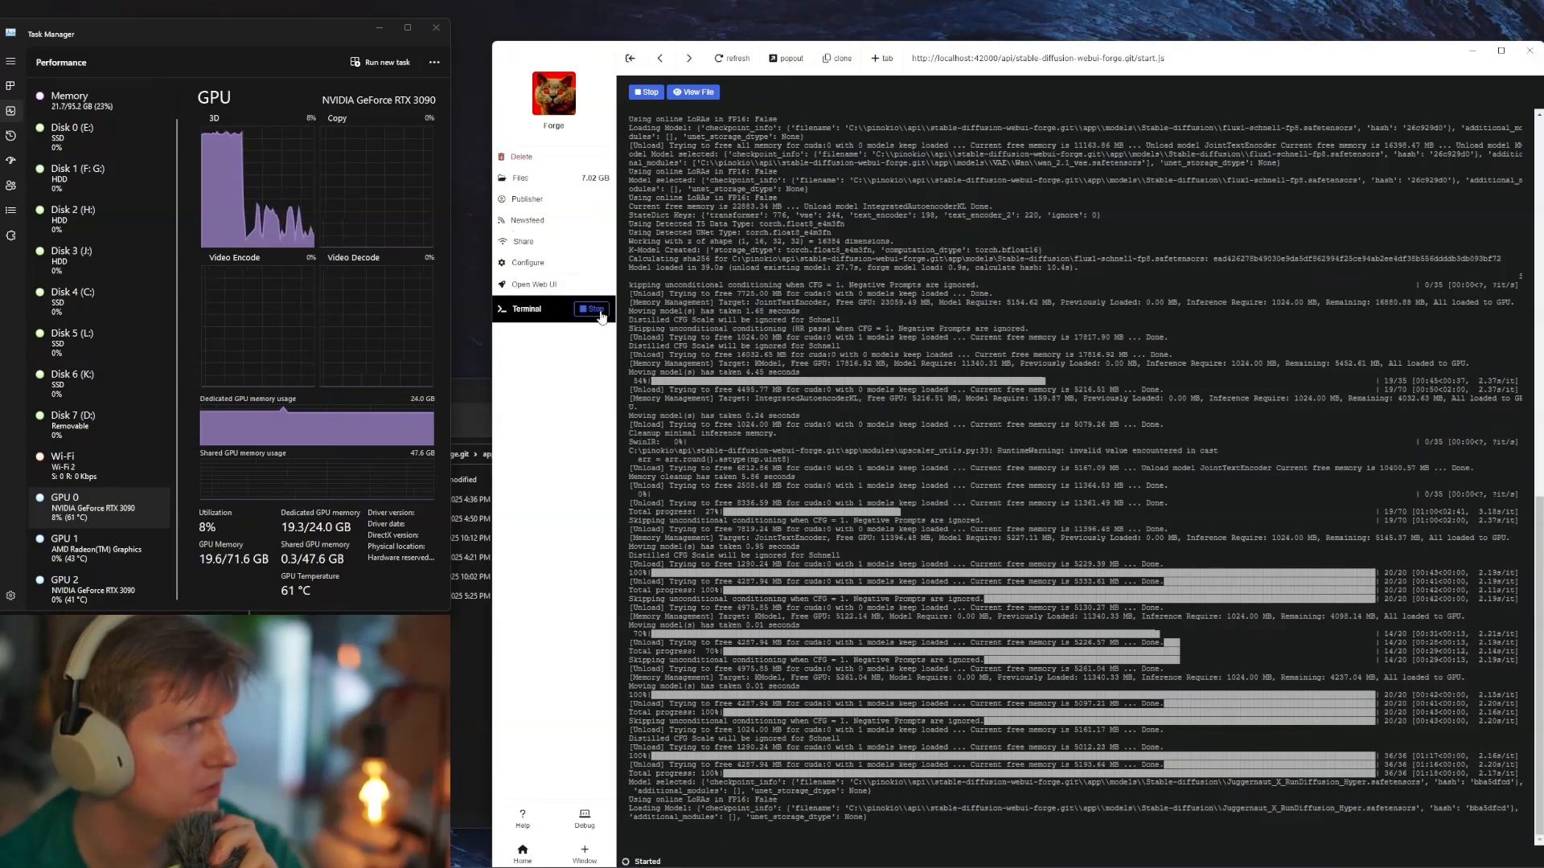
left_click(545, 285)
left_click(550, 310)
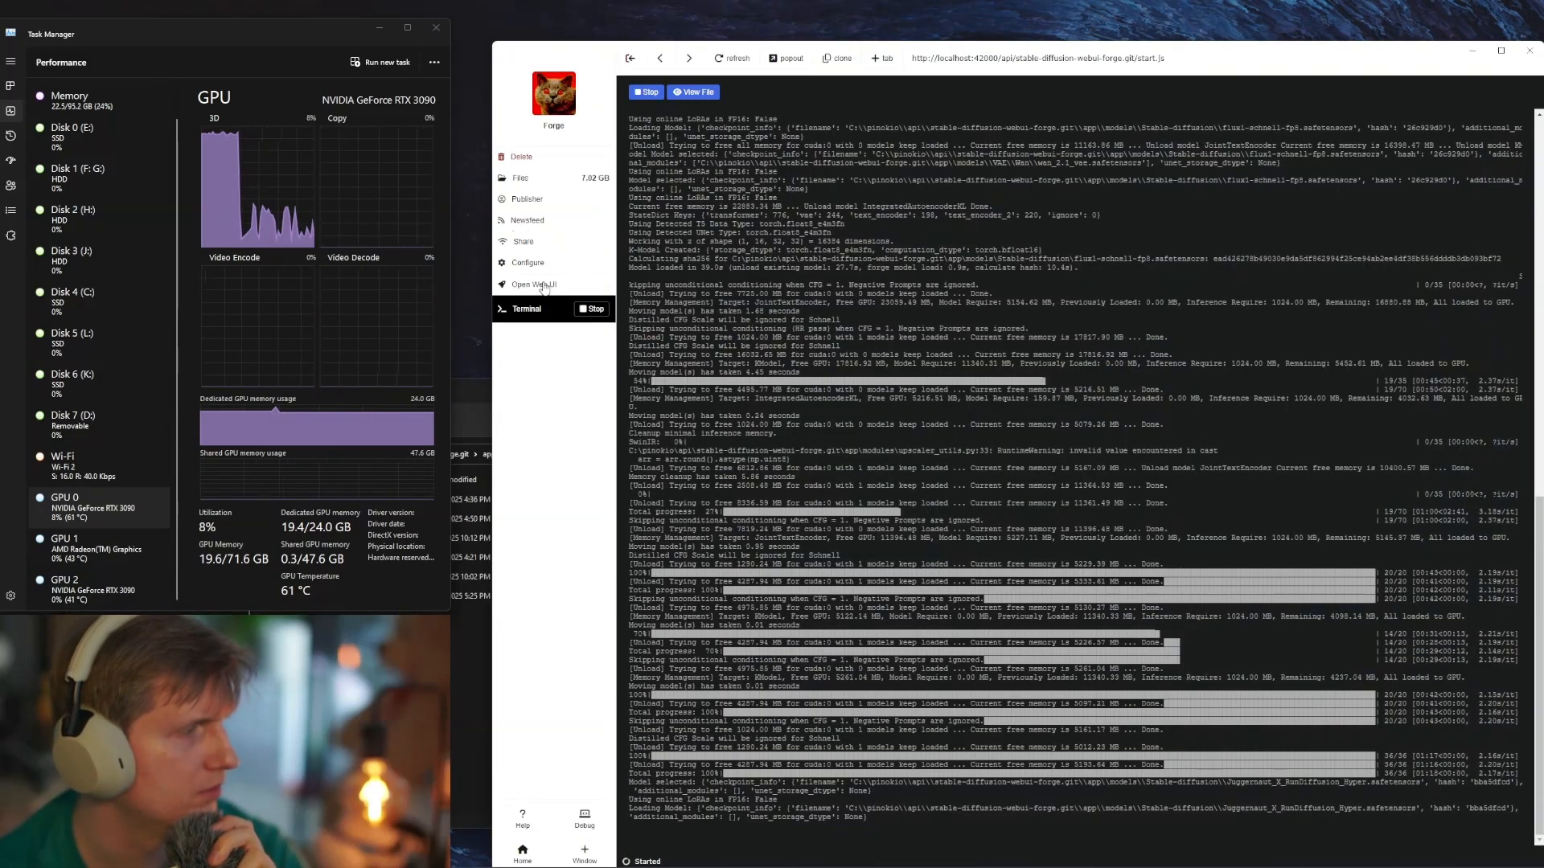
left_click(544, 285)
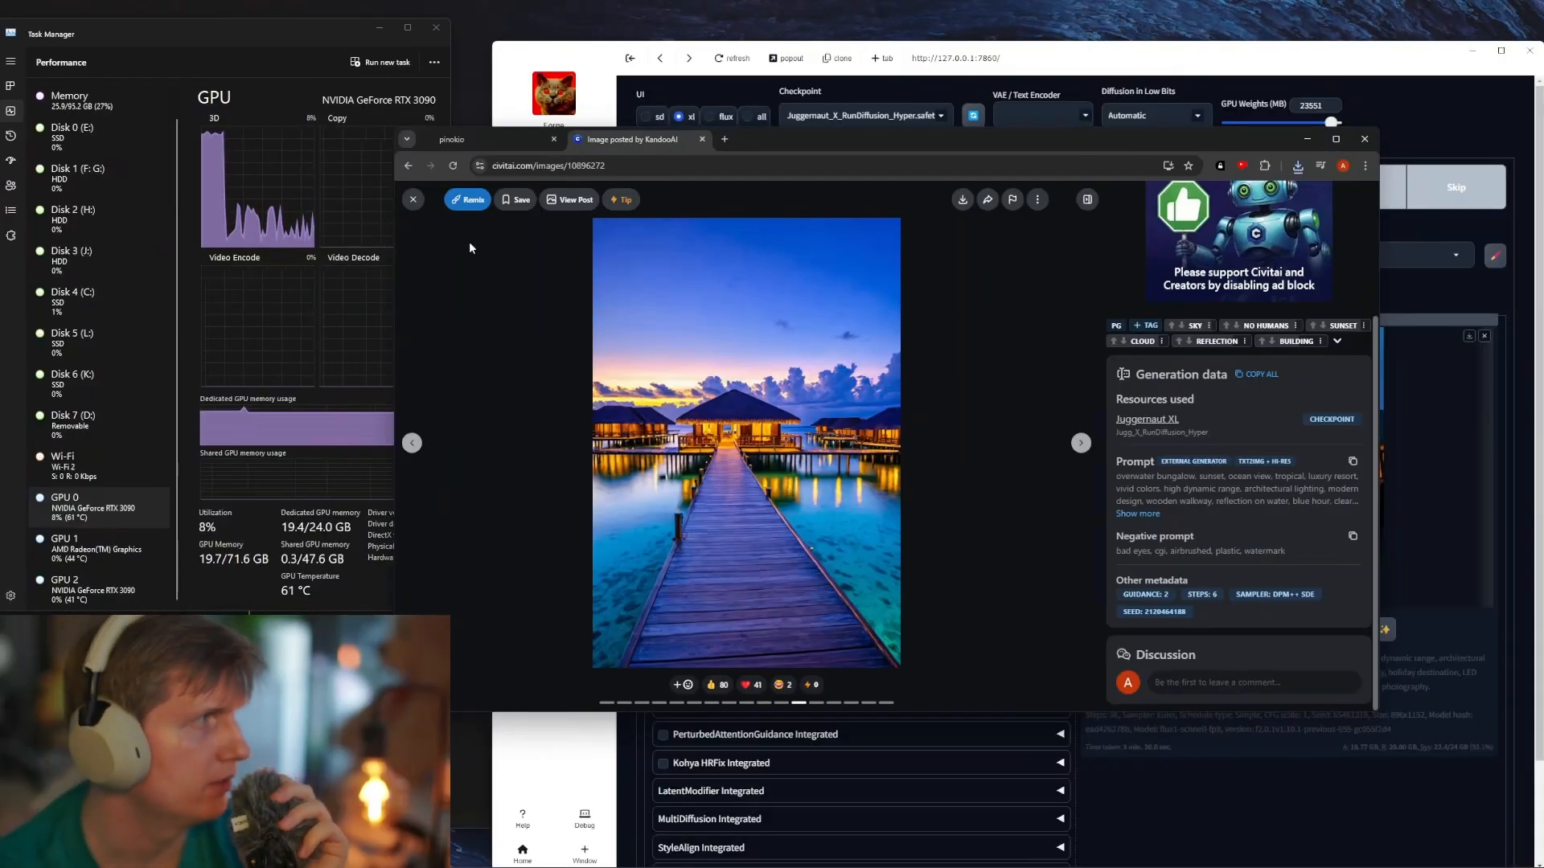
Step: On Civitai, close the bungalow image, expand the Juggernaut XL description, and read the recommended resolution, sampler, steps, CFG and negative prompt
left_click(413, 199)
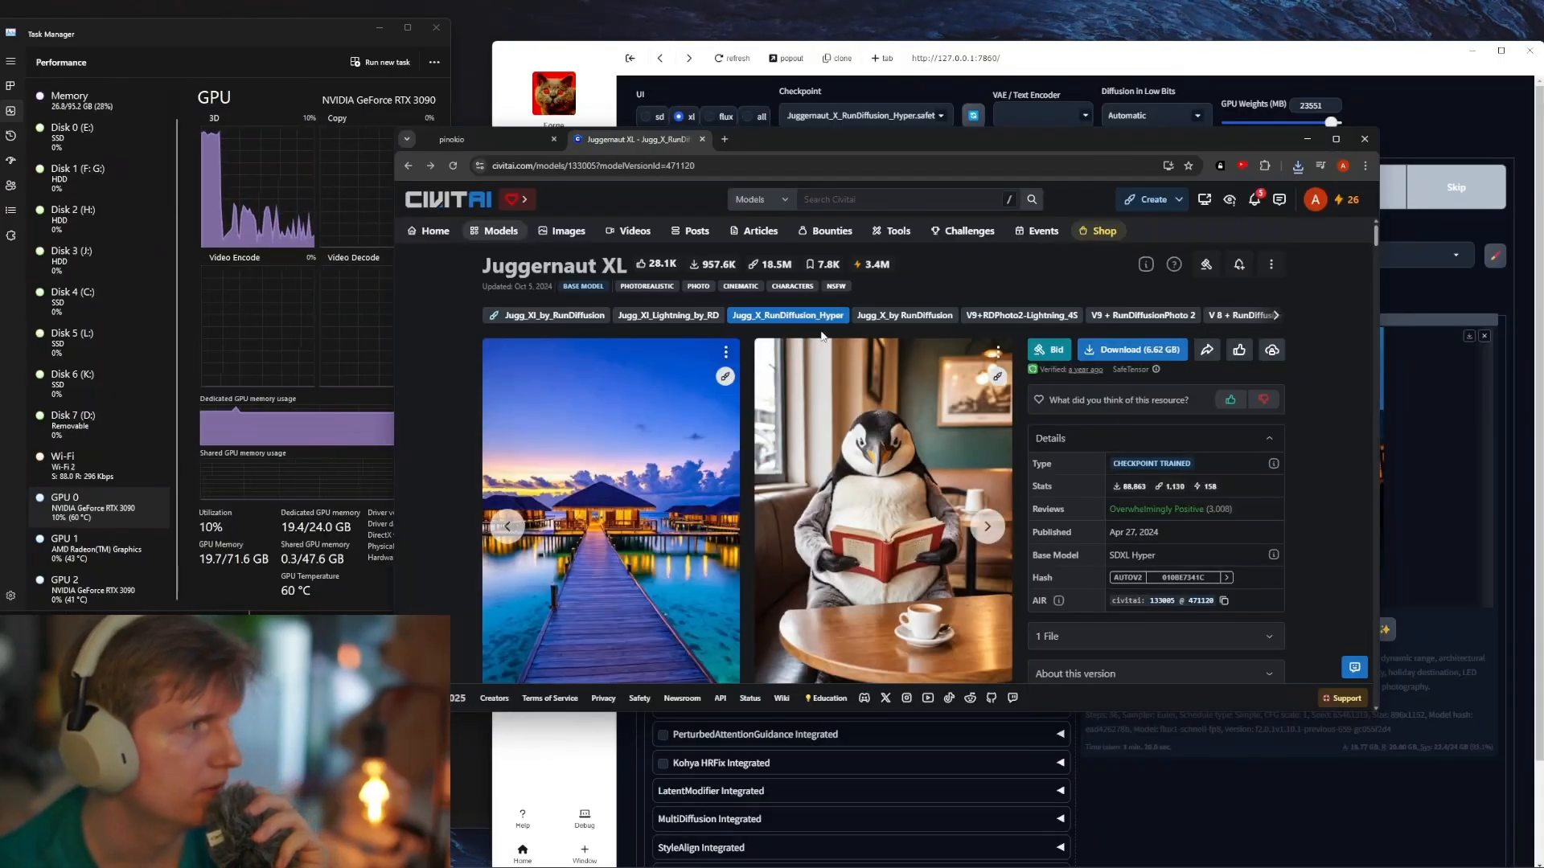
scroll(949, 534, "down", 15)
scroll(950, 534, "up", 10)
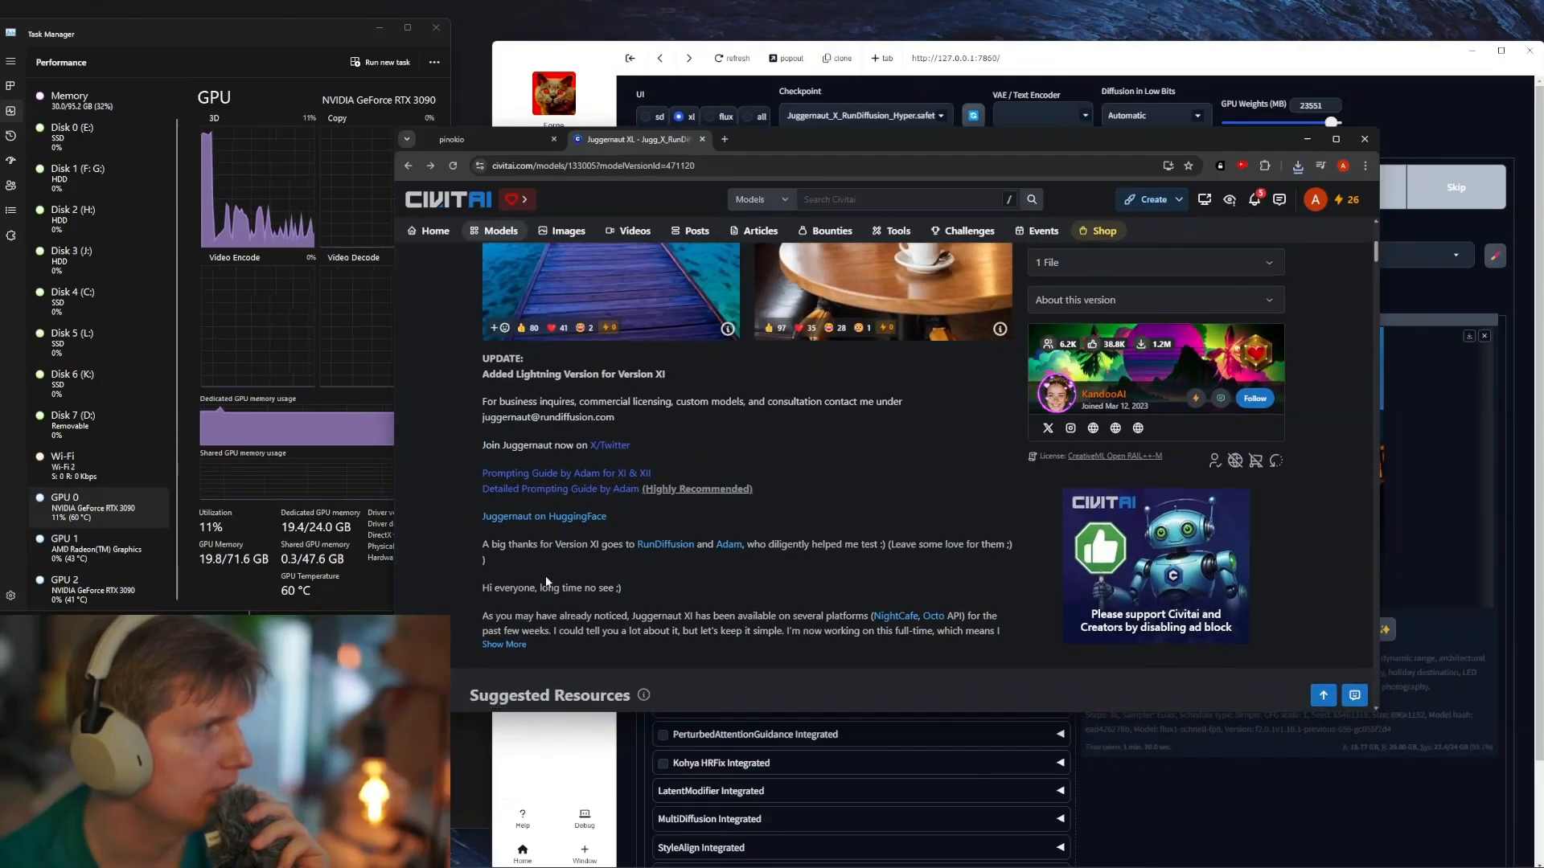
left_click(504, 644)
scroll(909, 514, "down", 3)
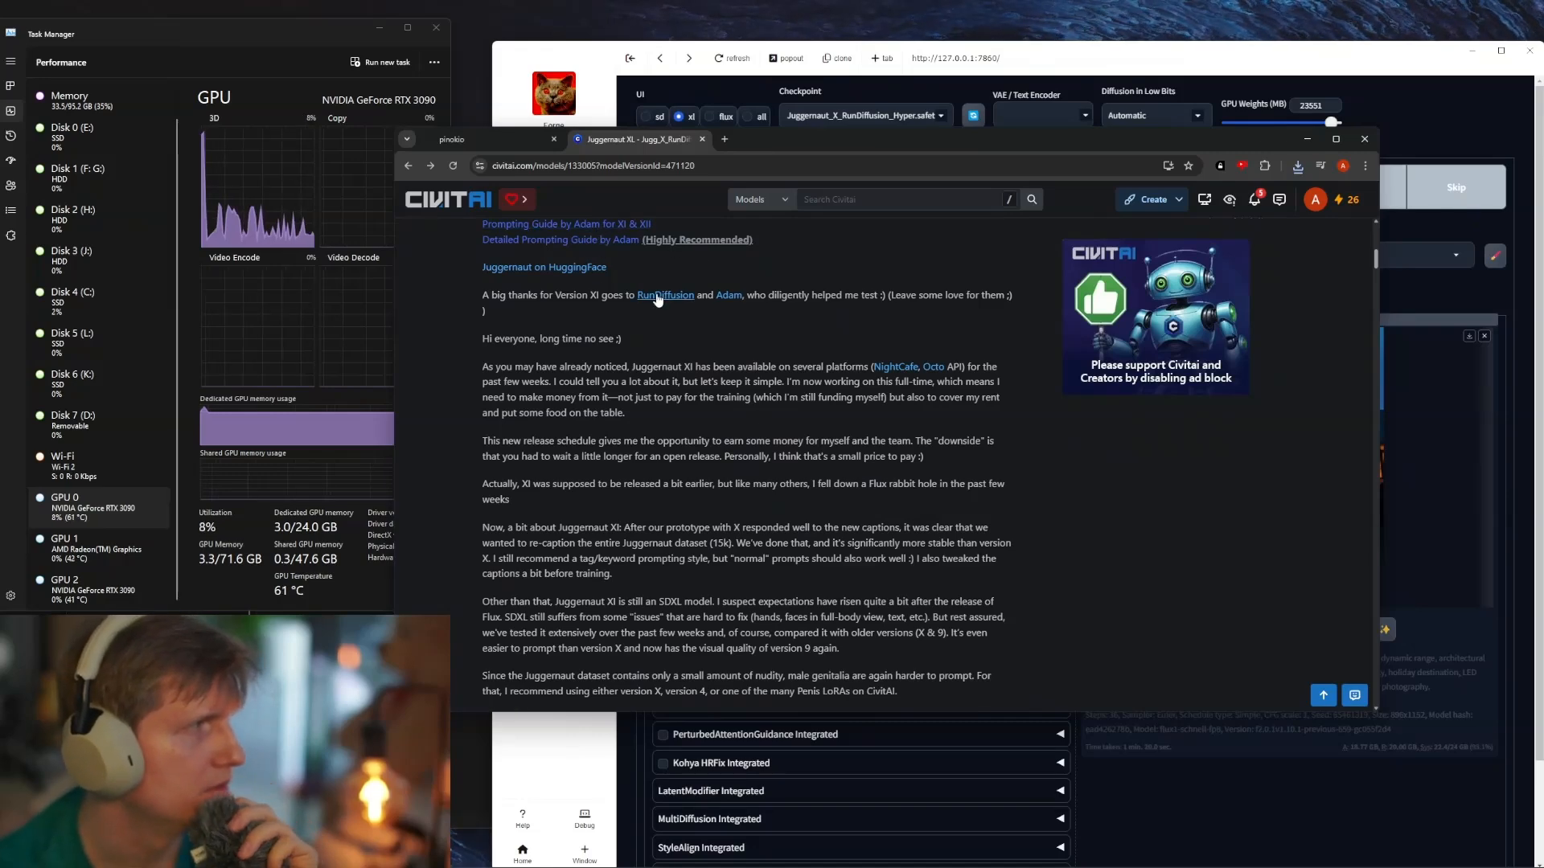
scroll(853, 532, "down", 8)
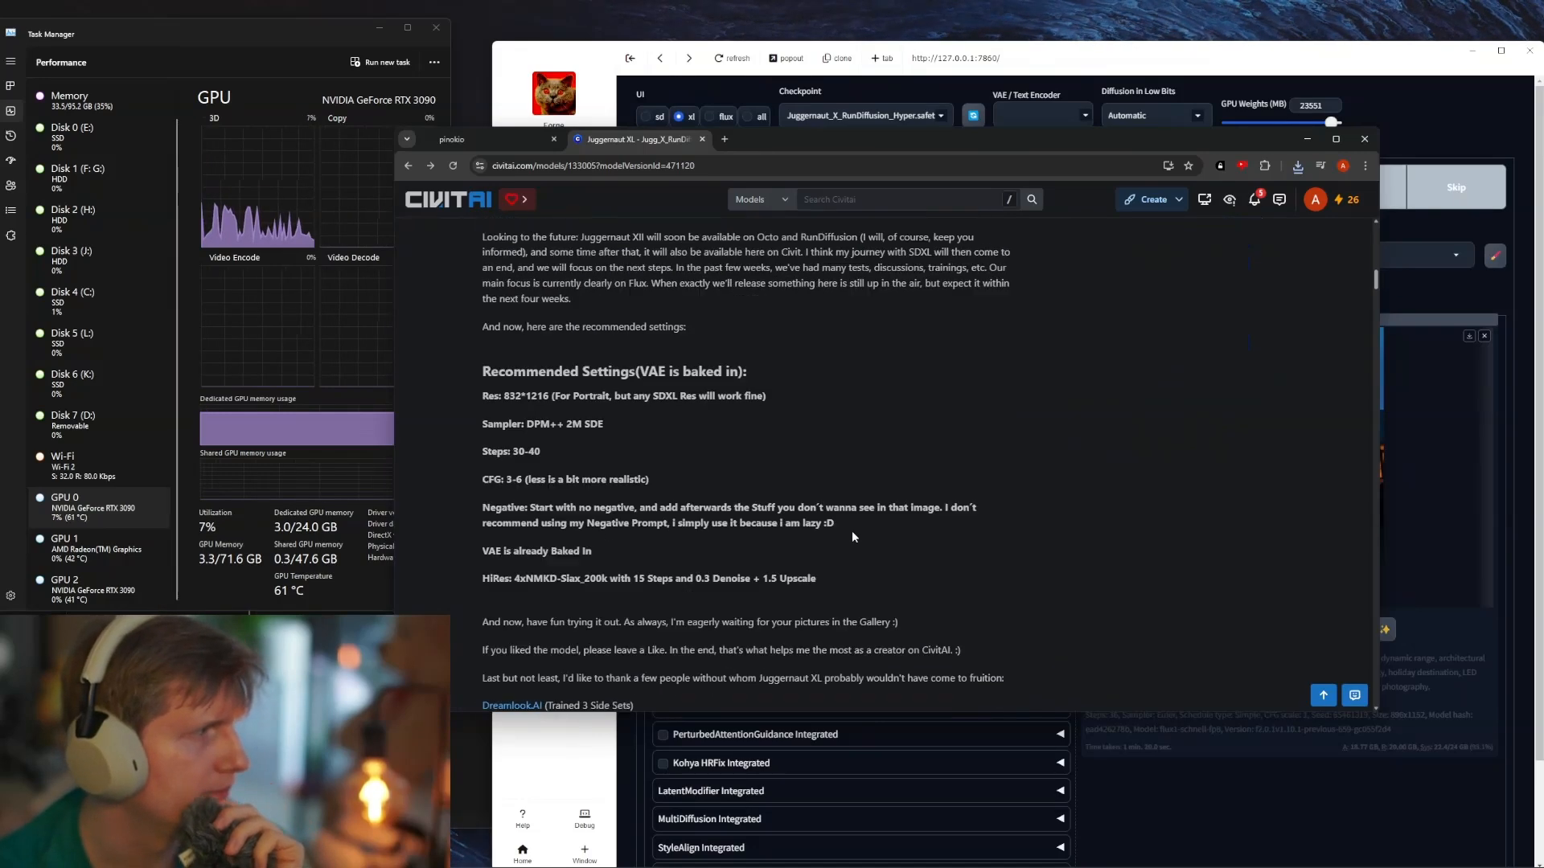
scroll(635, 329, "up", 2)
left_click_drag(487, 423, 666, 554)
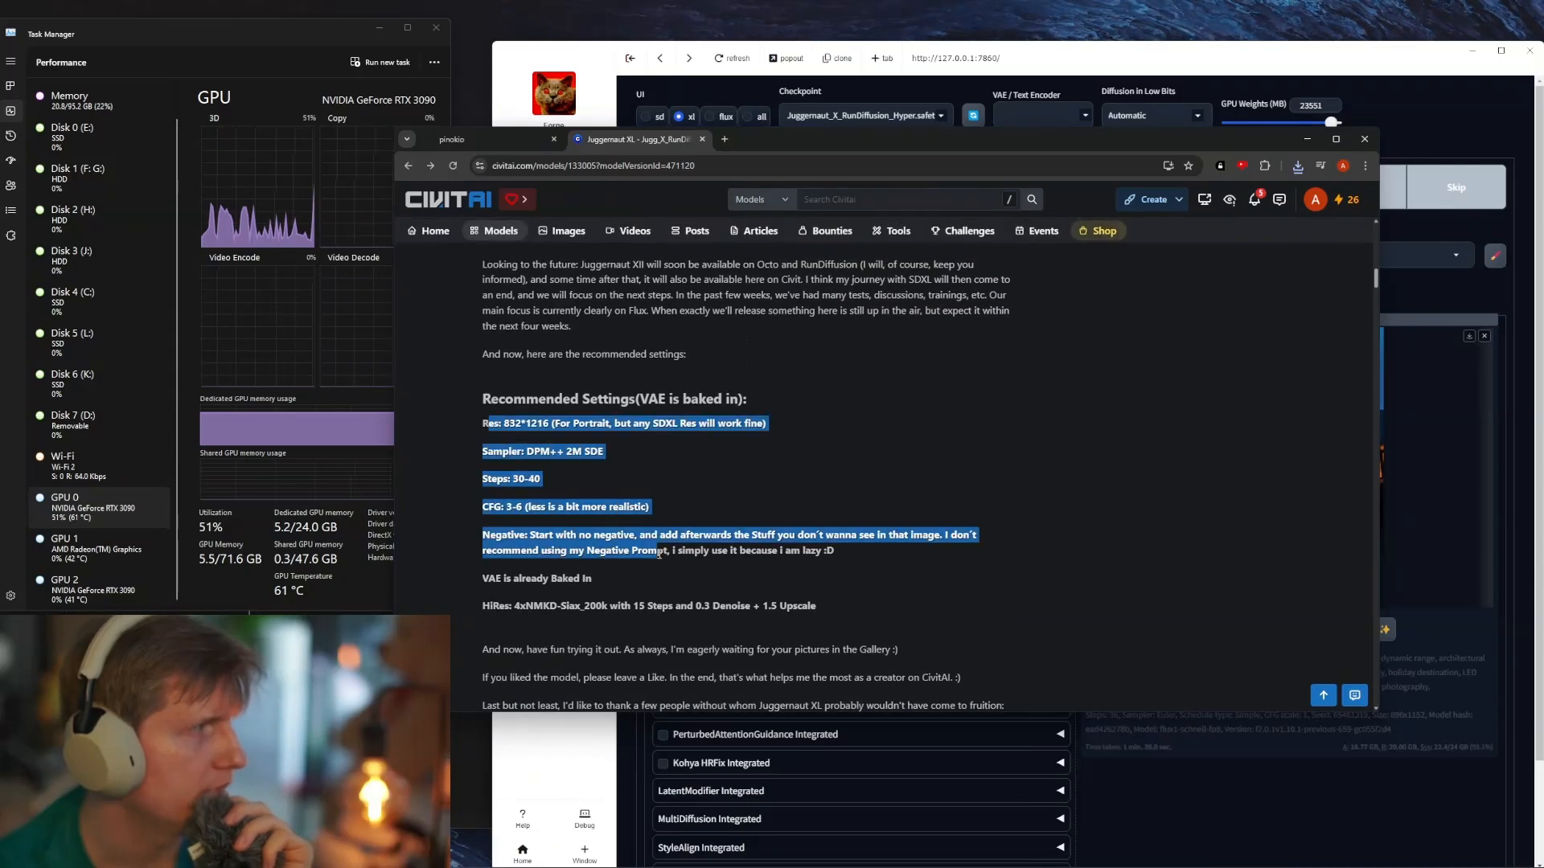
left_click(758, 499)
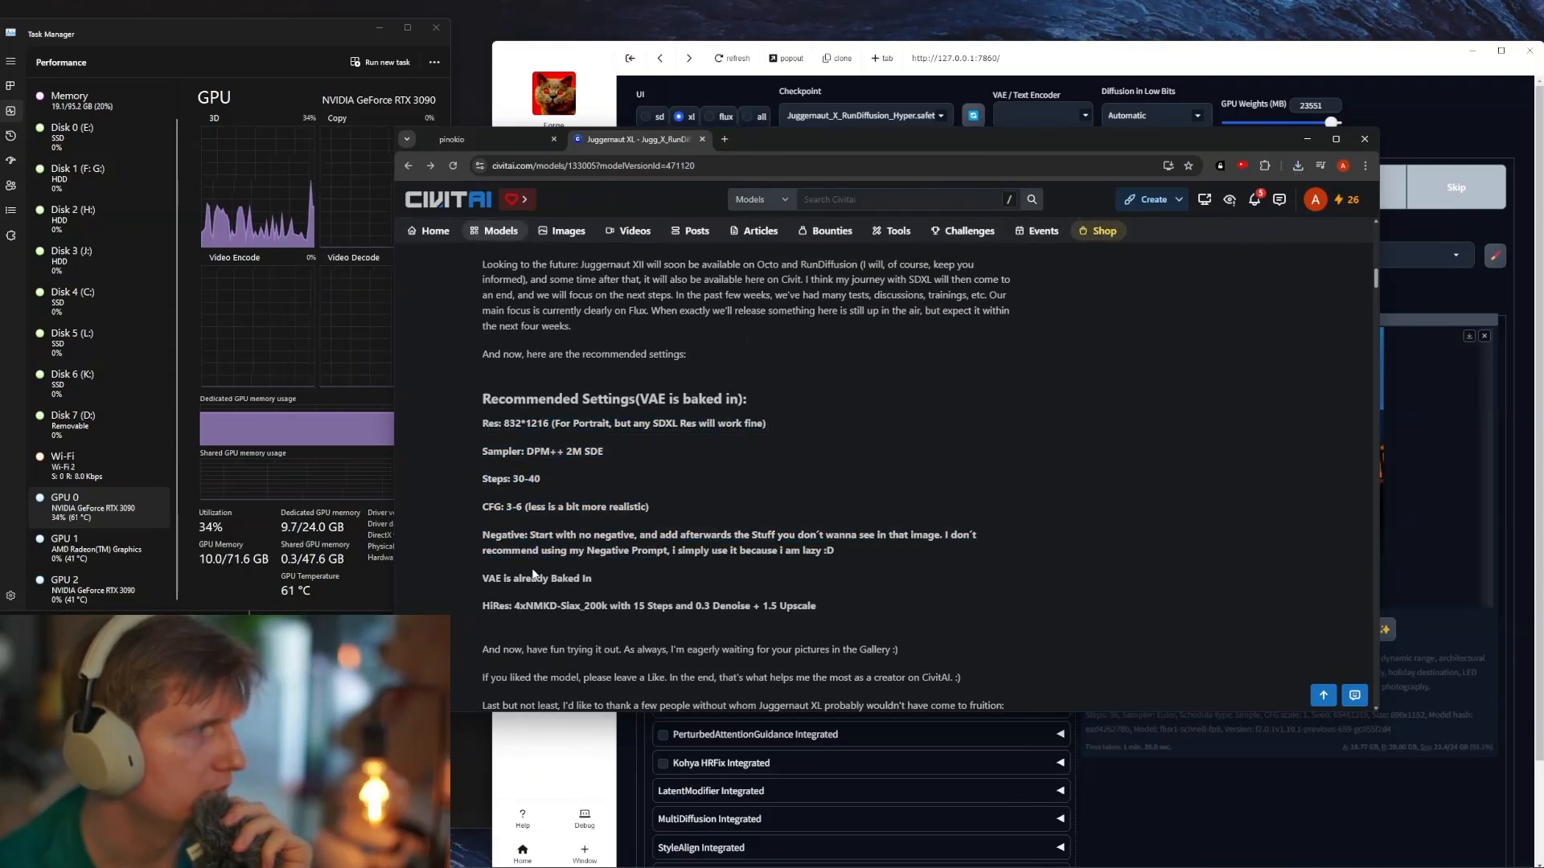
Step: Examine the VAE and HiRes recommendations and the remaining text of the Juggernaut XL description
scroll(538, 573, "down", 3)
left_click_drag(514, 392, 720, 390)
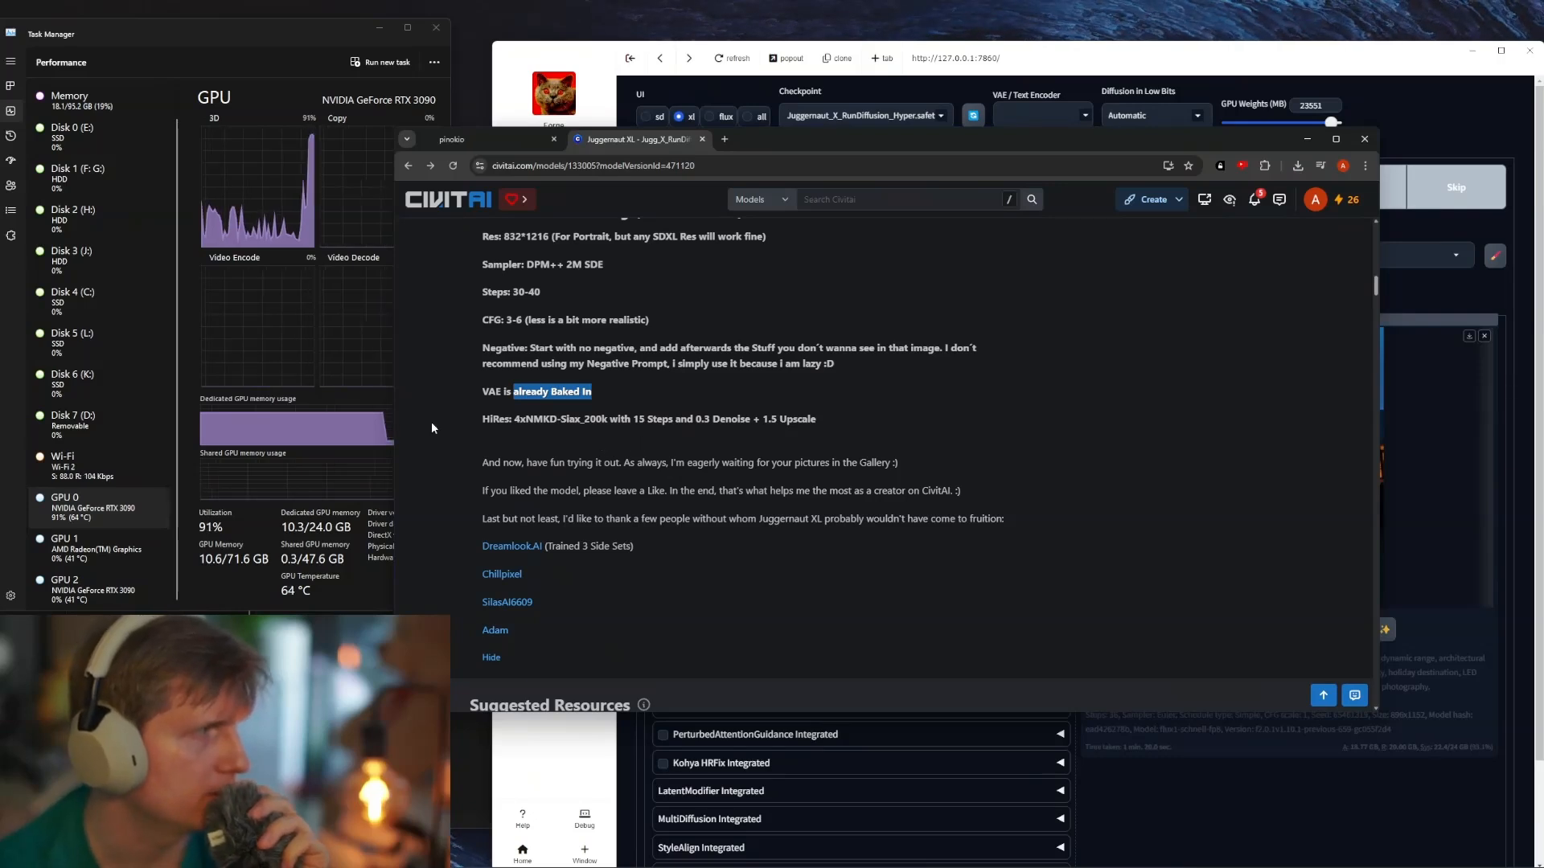
left_click_drag(515, 419, 1030, 429)
left_click(809, 425)
left_click_drag(816, 421, 514, 419)
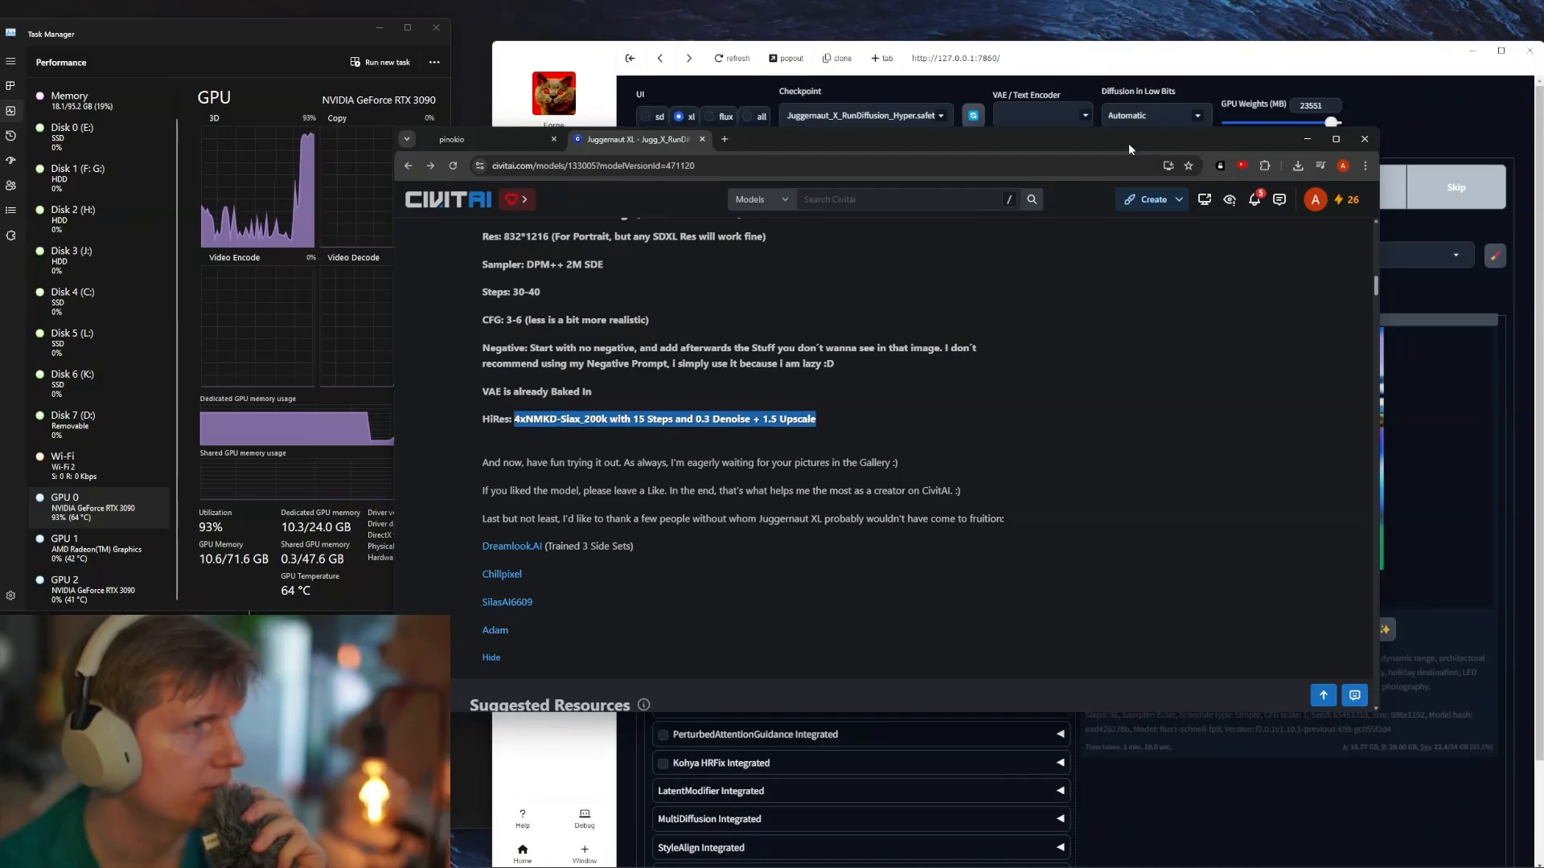
scroll(533, 563, "down", 2)
scroll(589, 504, "up", 5)
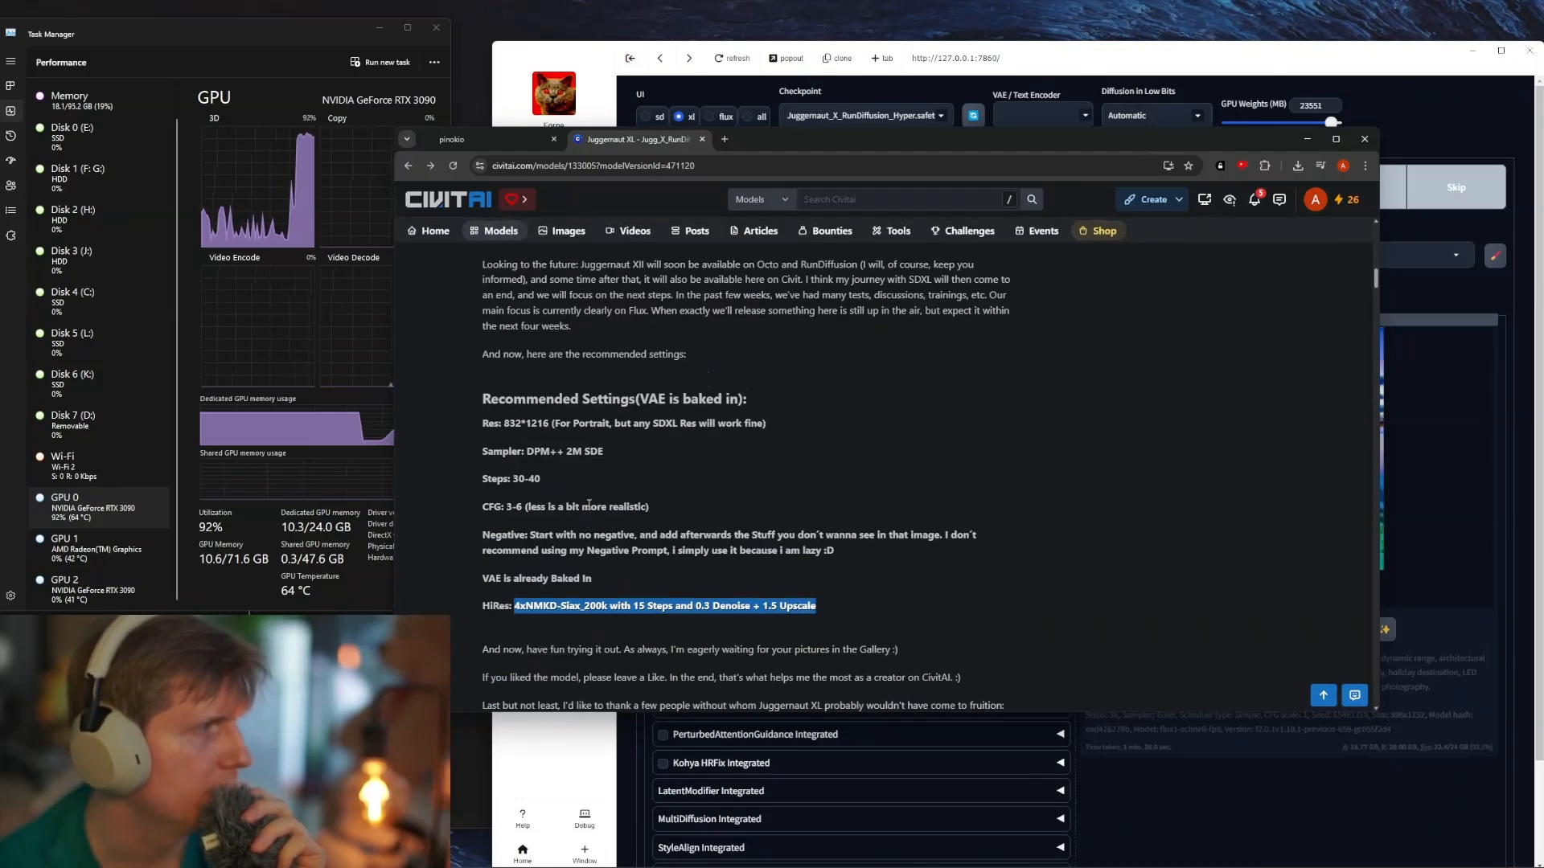
left_click(570, 626)
scroll(494, 429, "down", 4)
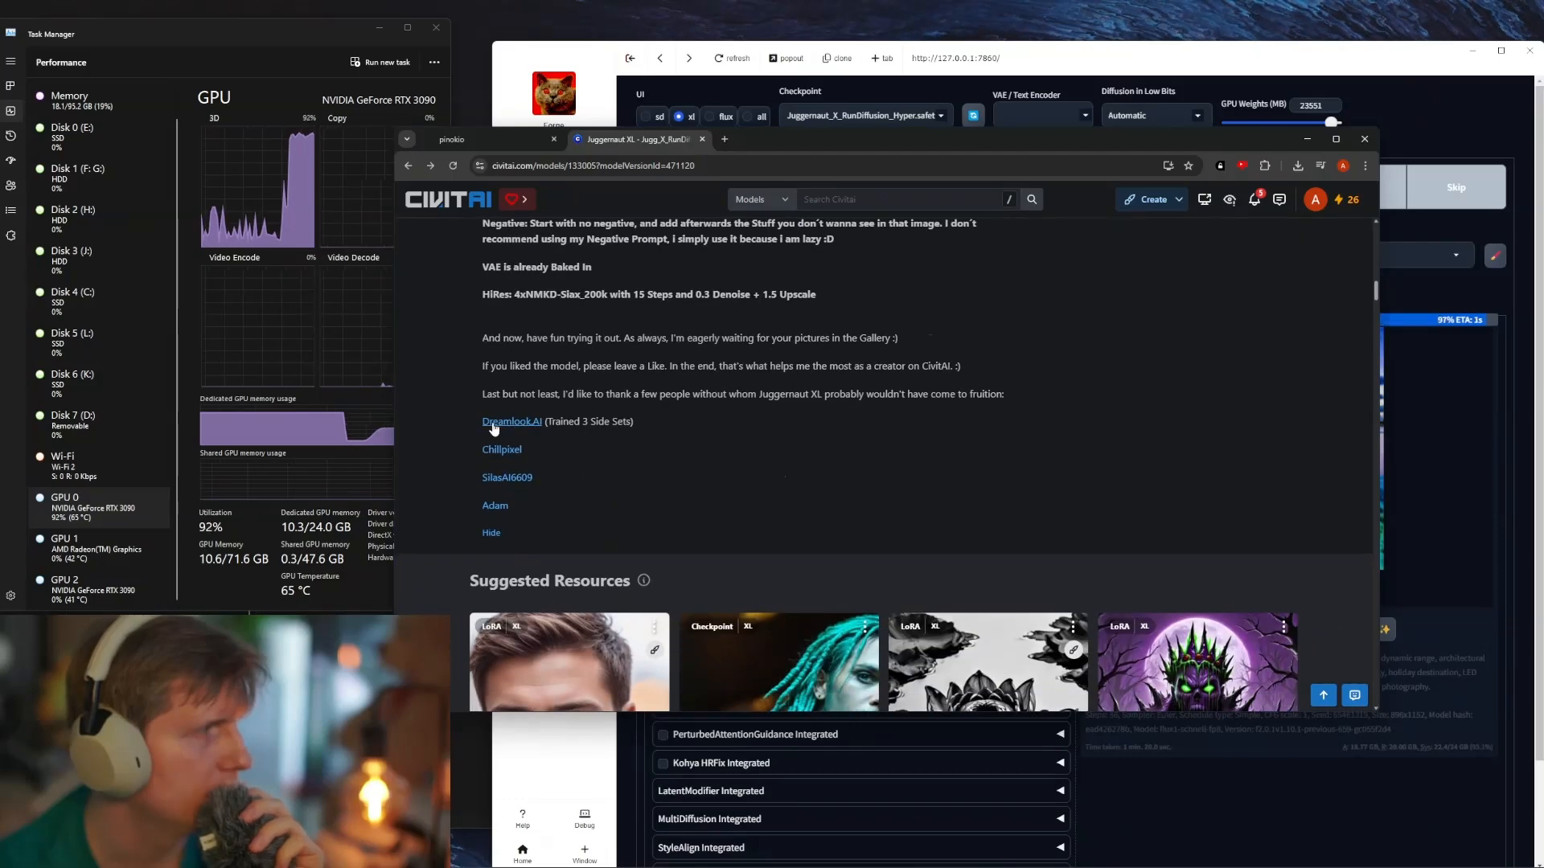
scroll(774, 365, "up", 4)
scroll(774, 366, "up", 12)
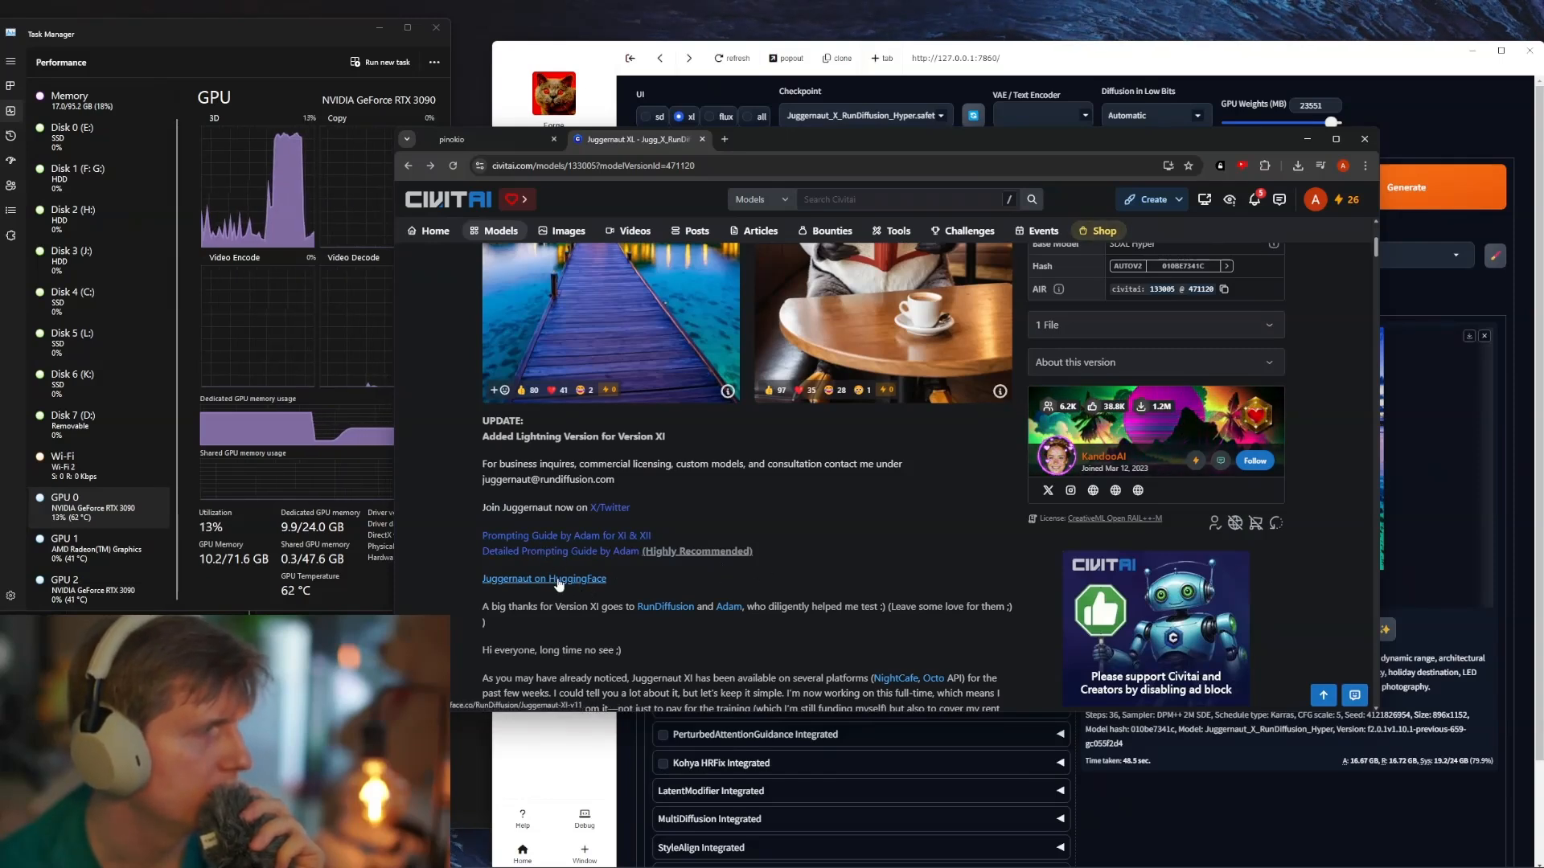
Step: Move the Civitai window off Forge, then view the Juggernaut bungalow image enlarged and close it
left_click_drag(1120, 139, 1543, 157)
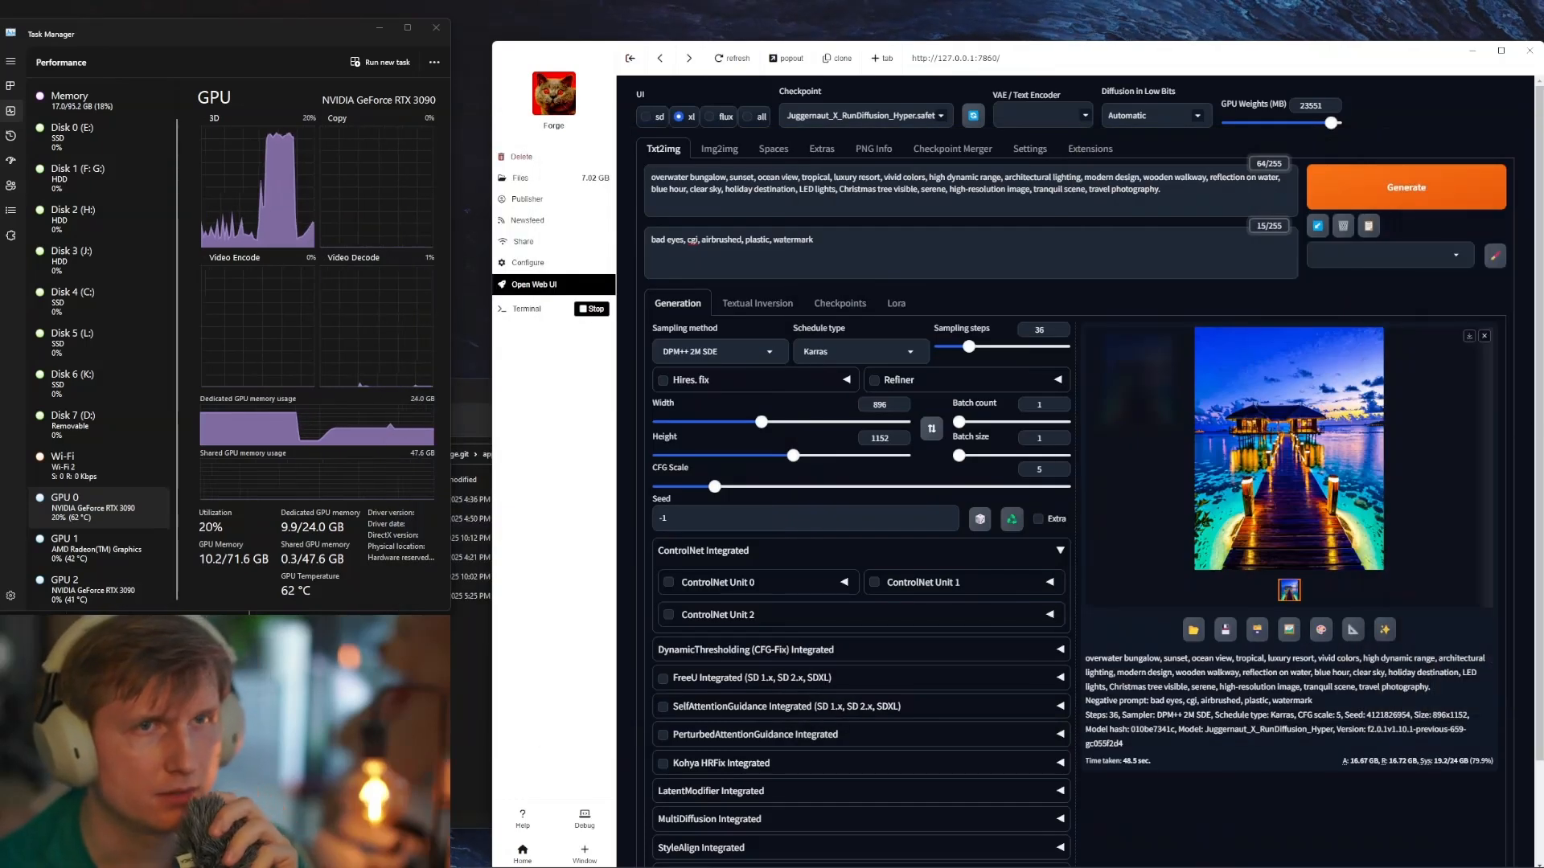
left_click(1299, 481)
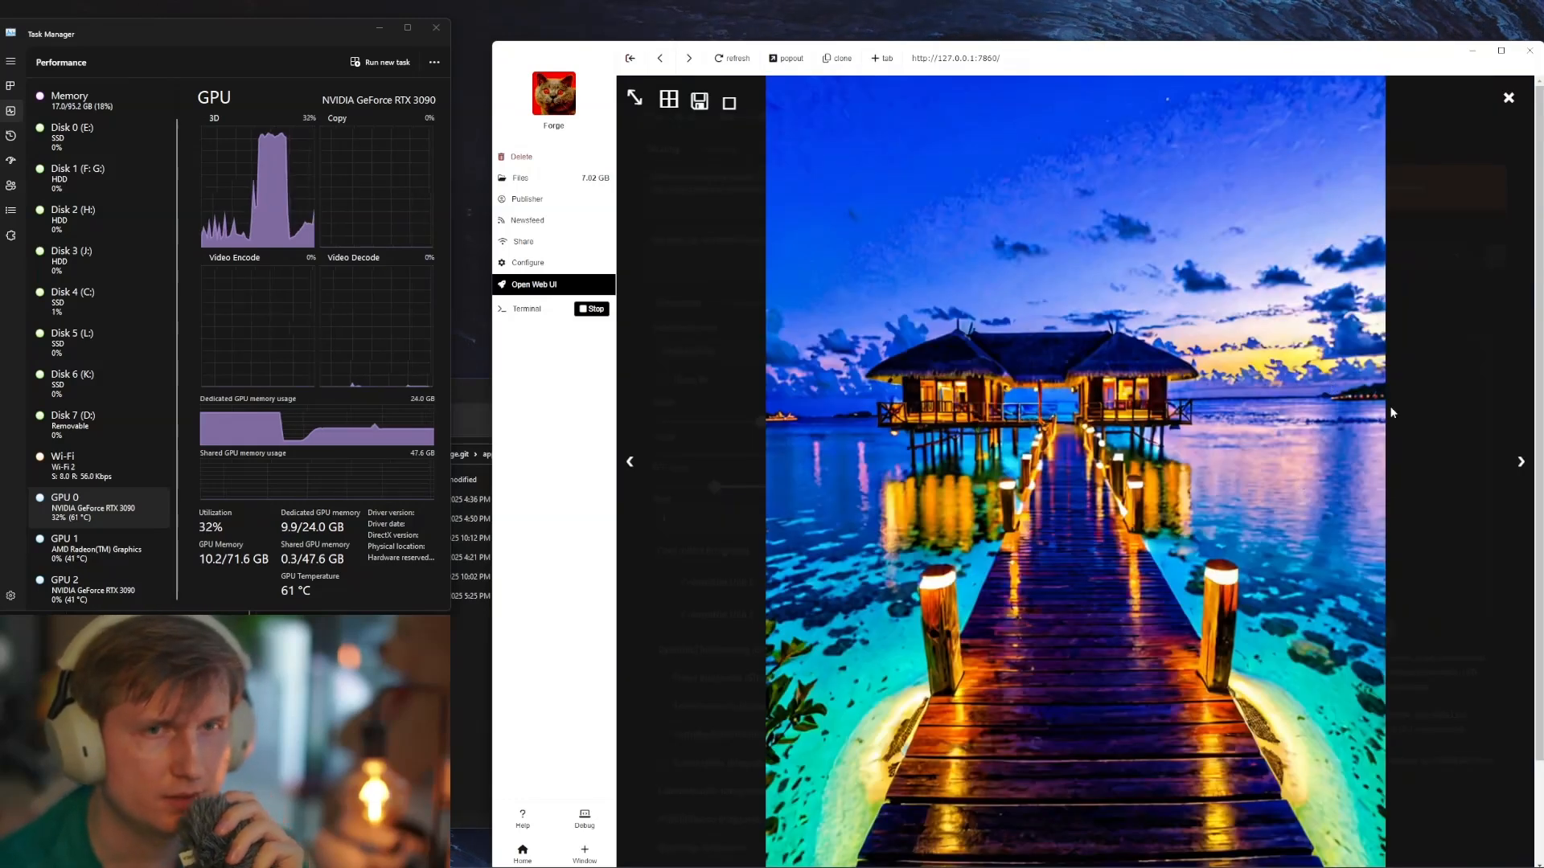
left_click(1502, 353)
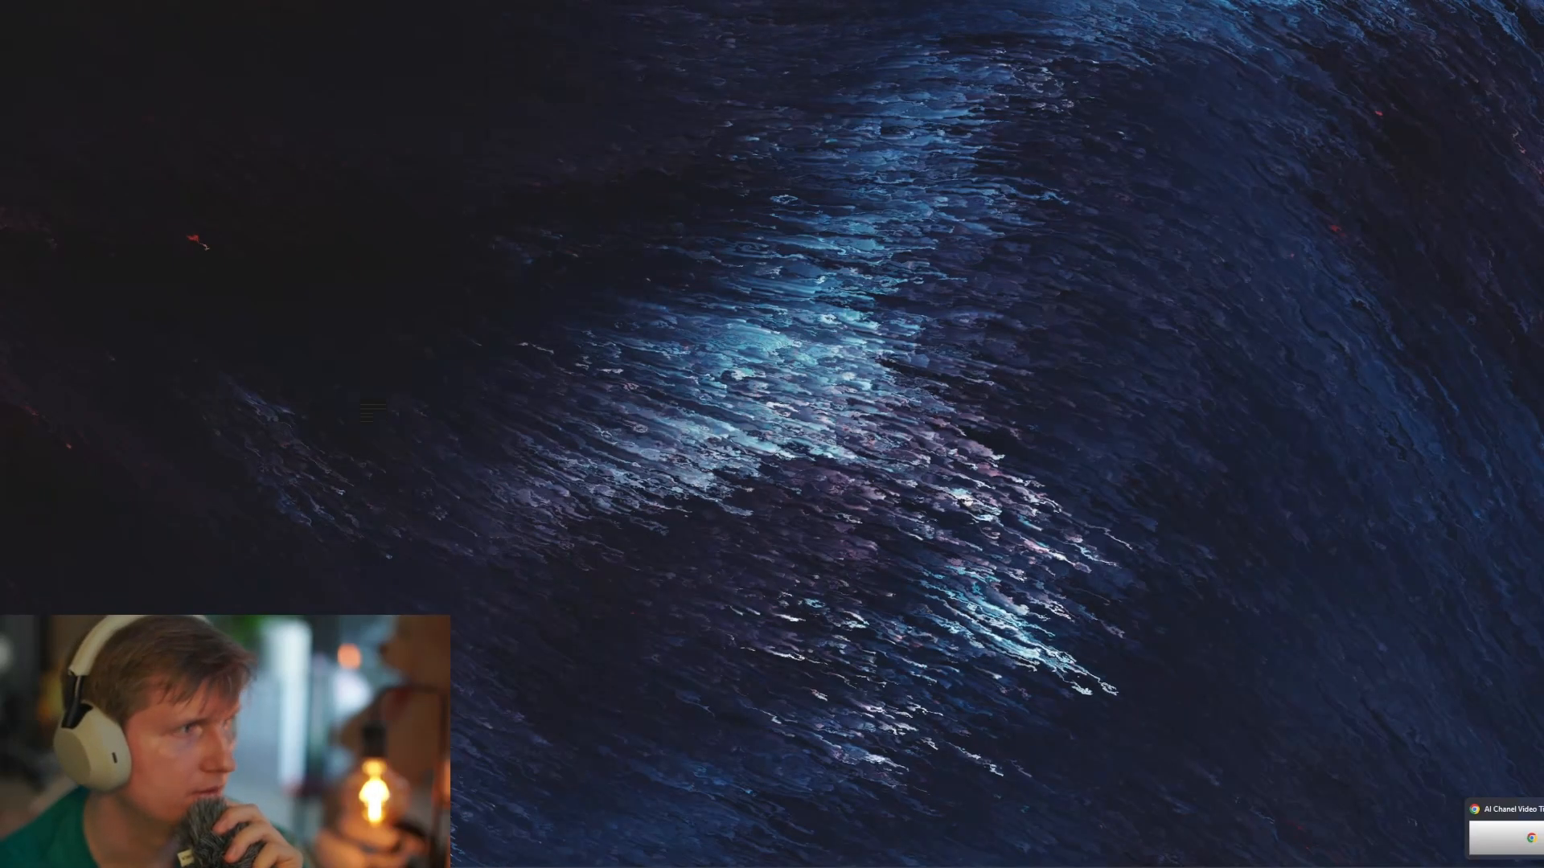
Step: Bring the Civitai window back beside the generated image, compare it with the showcase image, and return to the recommended settings
left_click(1532, 838)
left_click_drag(1543, 121, 859, 141)
scroll(438, 415, "up", 3)
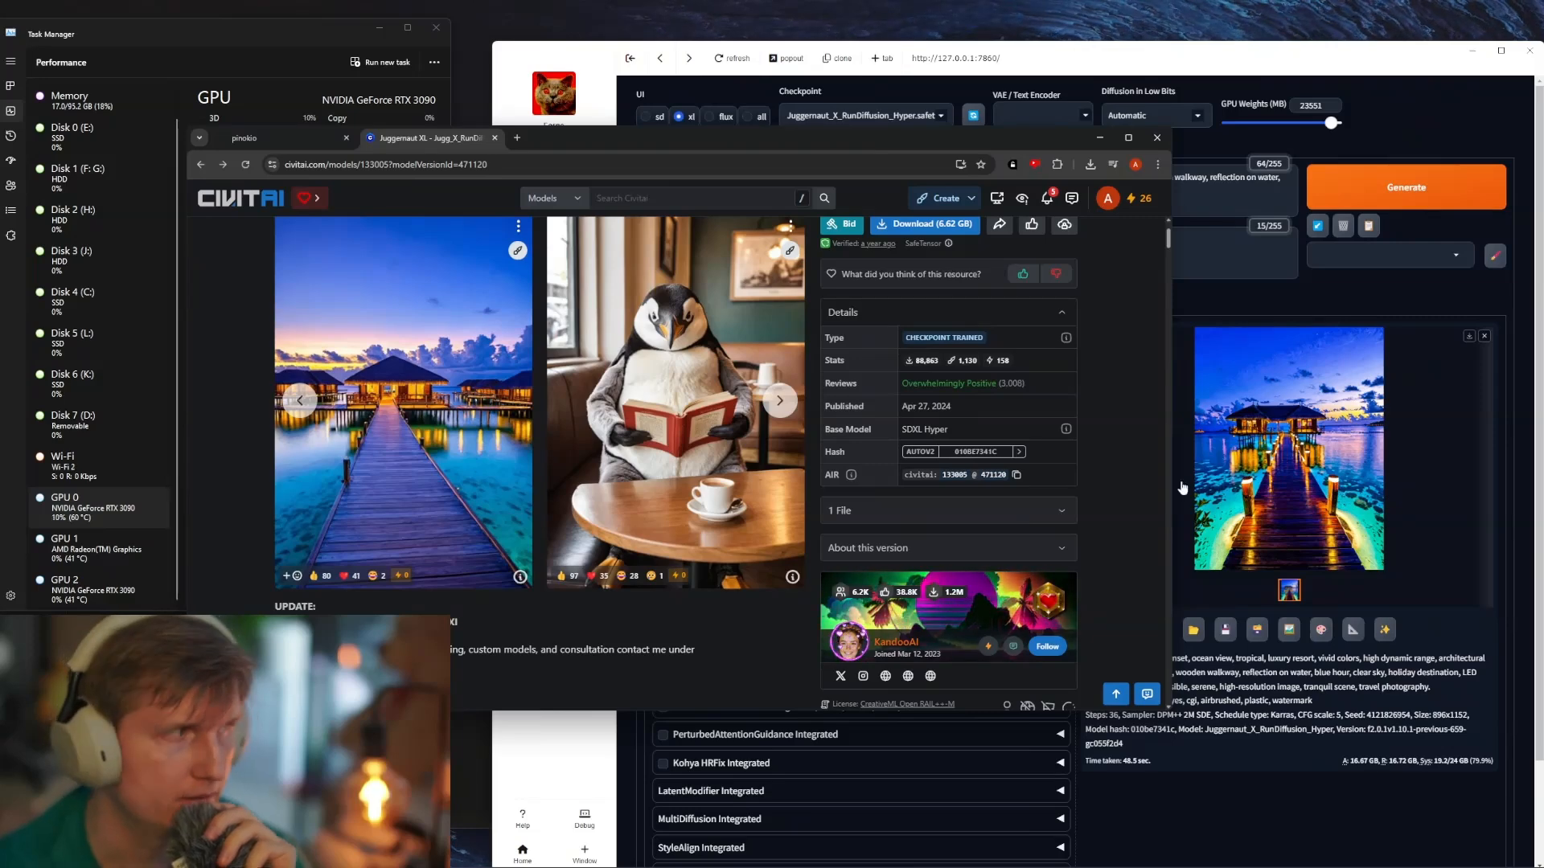
scroll(474, 444, "down", 6)
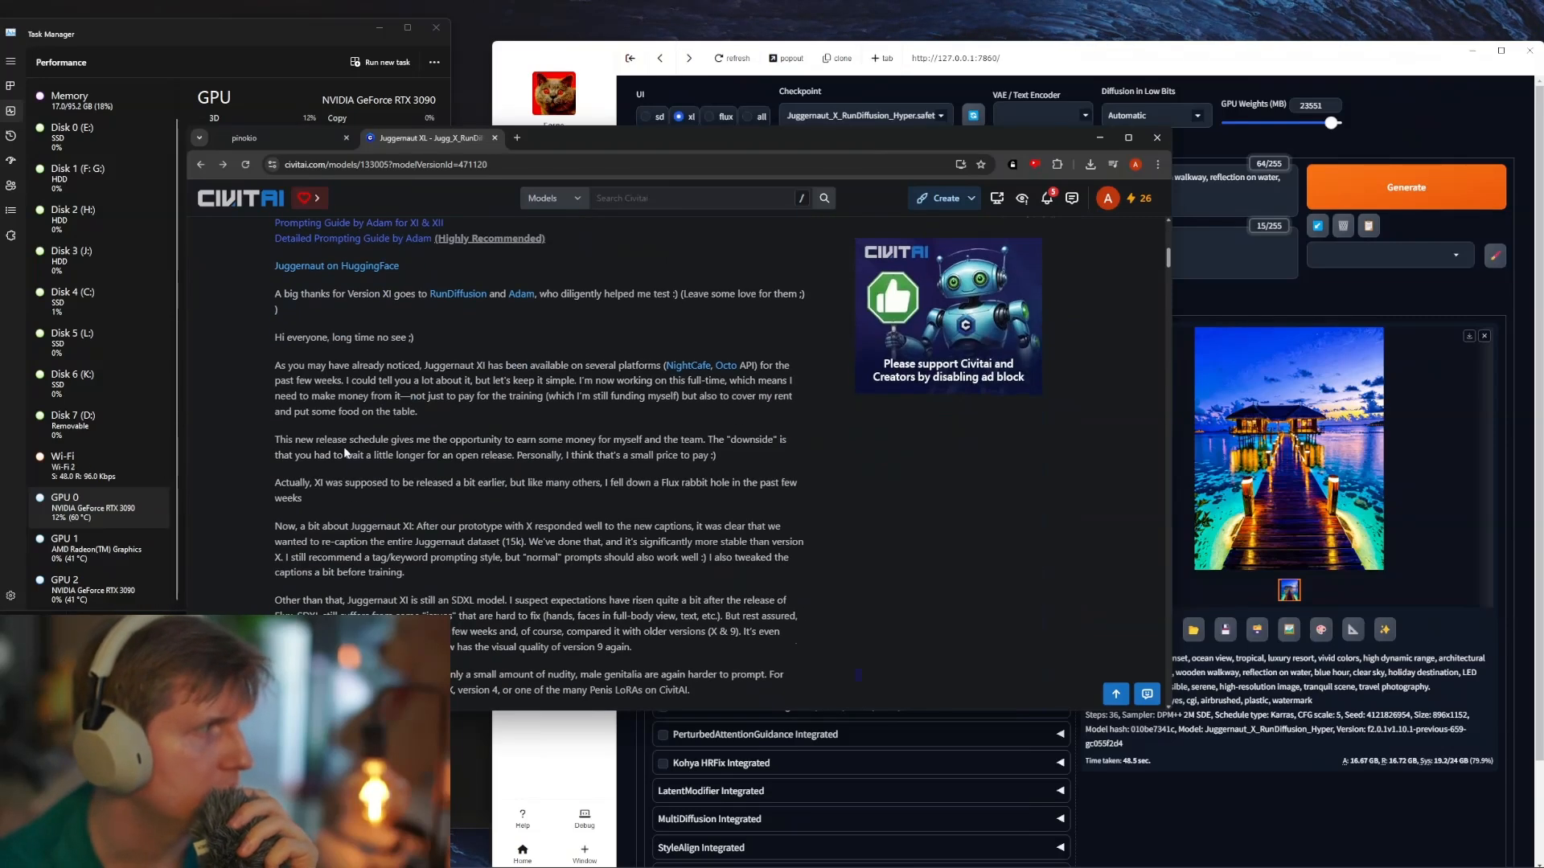
scroll(456, 395, "down", 5)
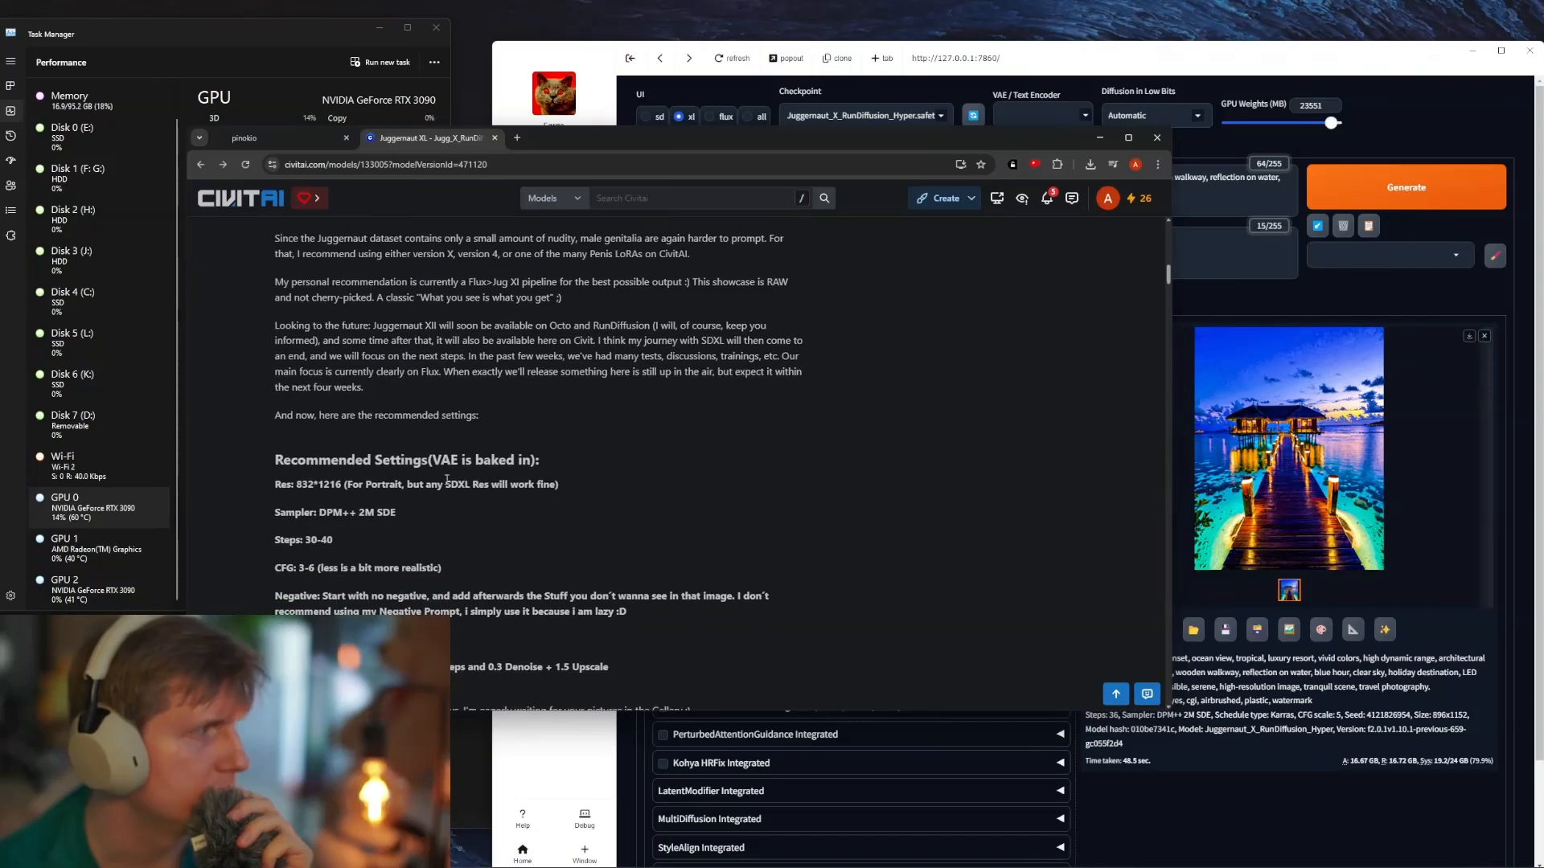
Step: In Forge, set the sampling steps to 42, keep DPM++ 2M SDE as the sampling method, and set the CFG scale to 6
left_click(1247, 754)
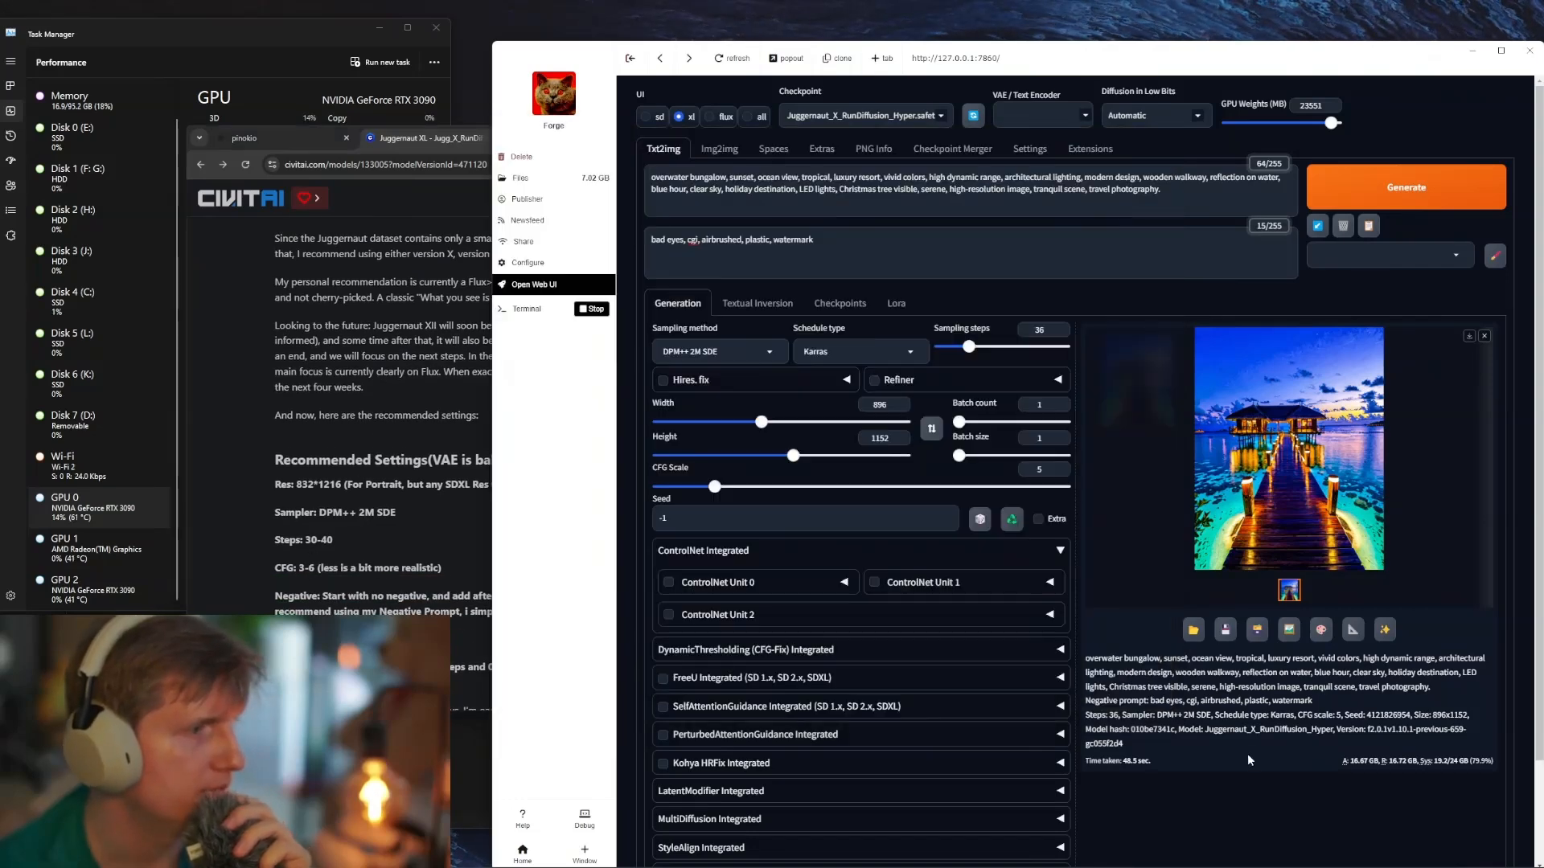
left_click_drag(969, 348, 978, 351)
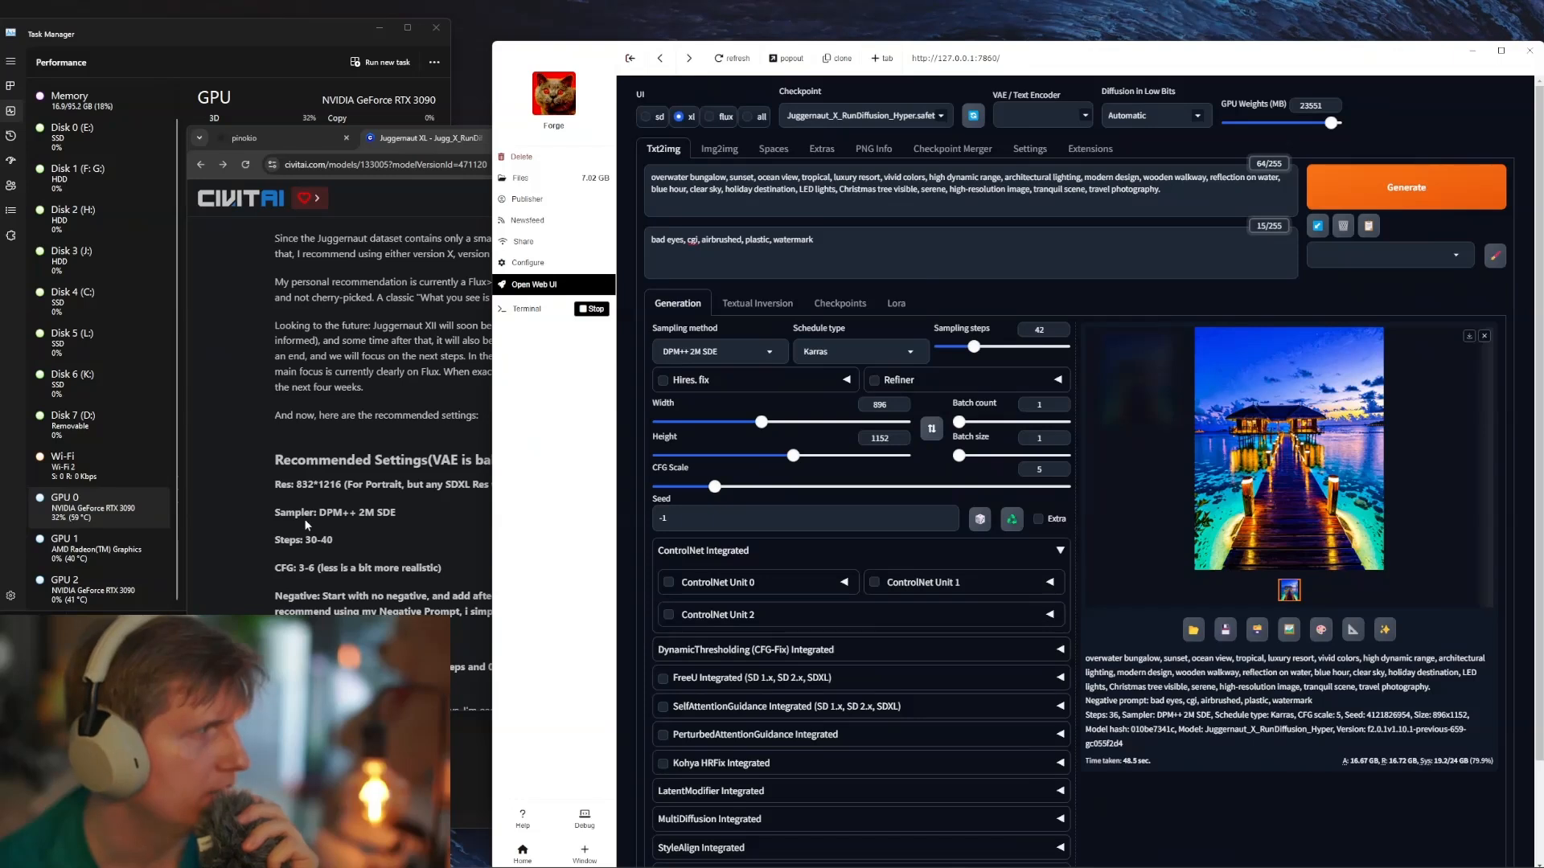
left_click(737, 351)
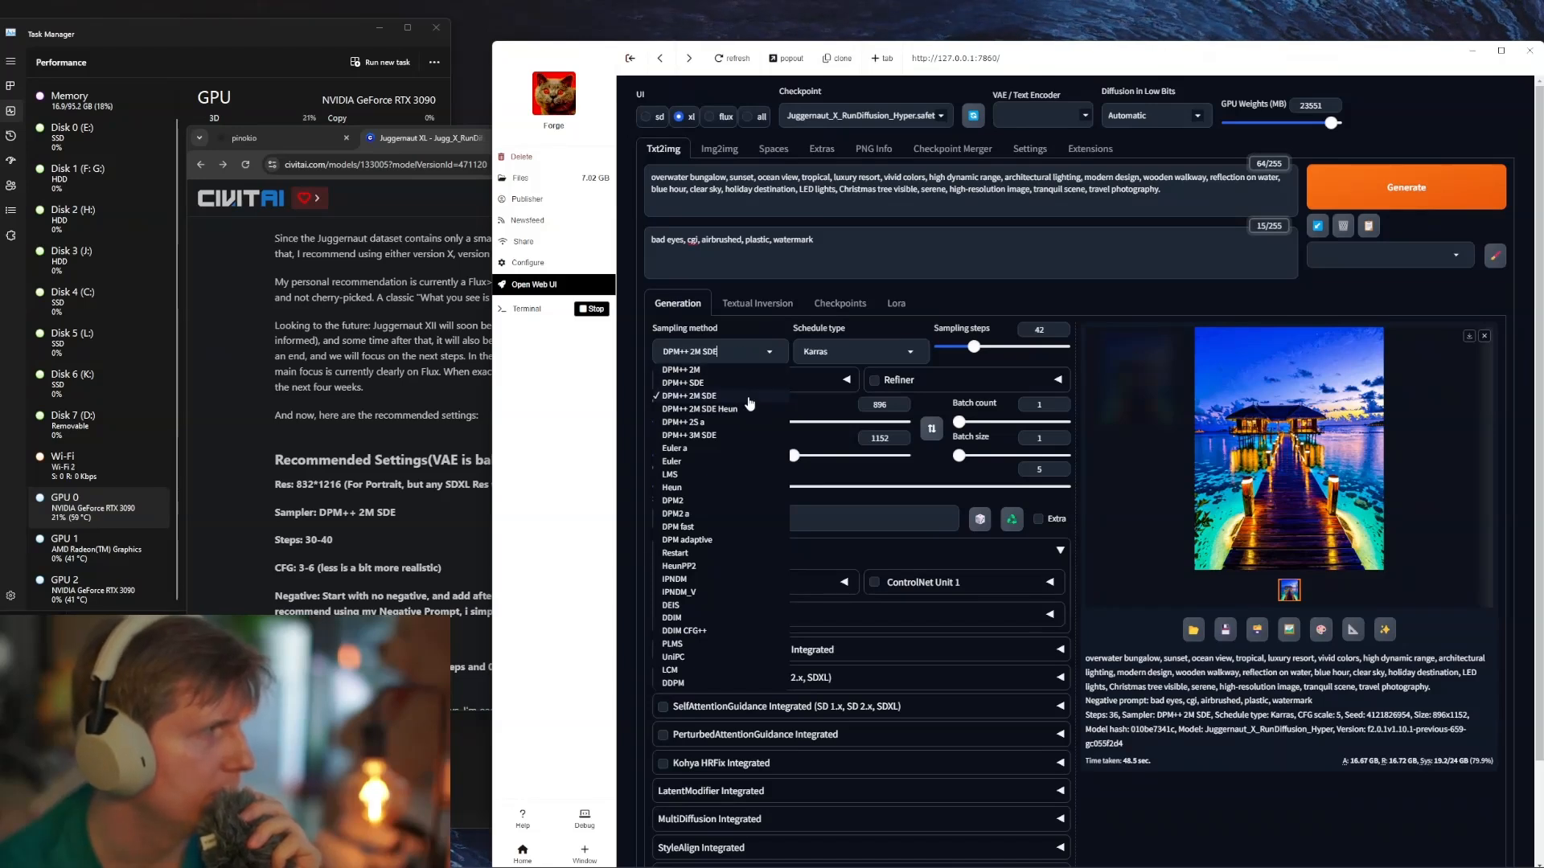
left_click(789, 406)
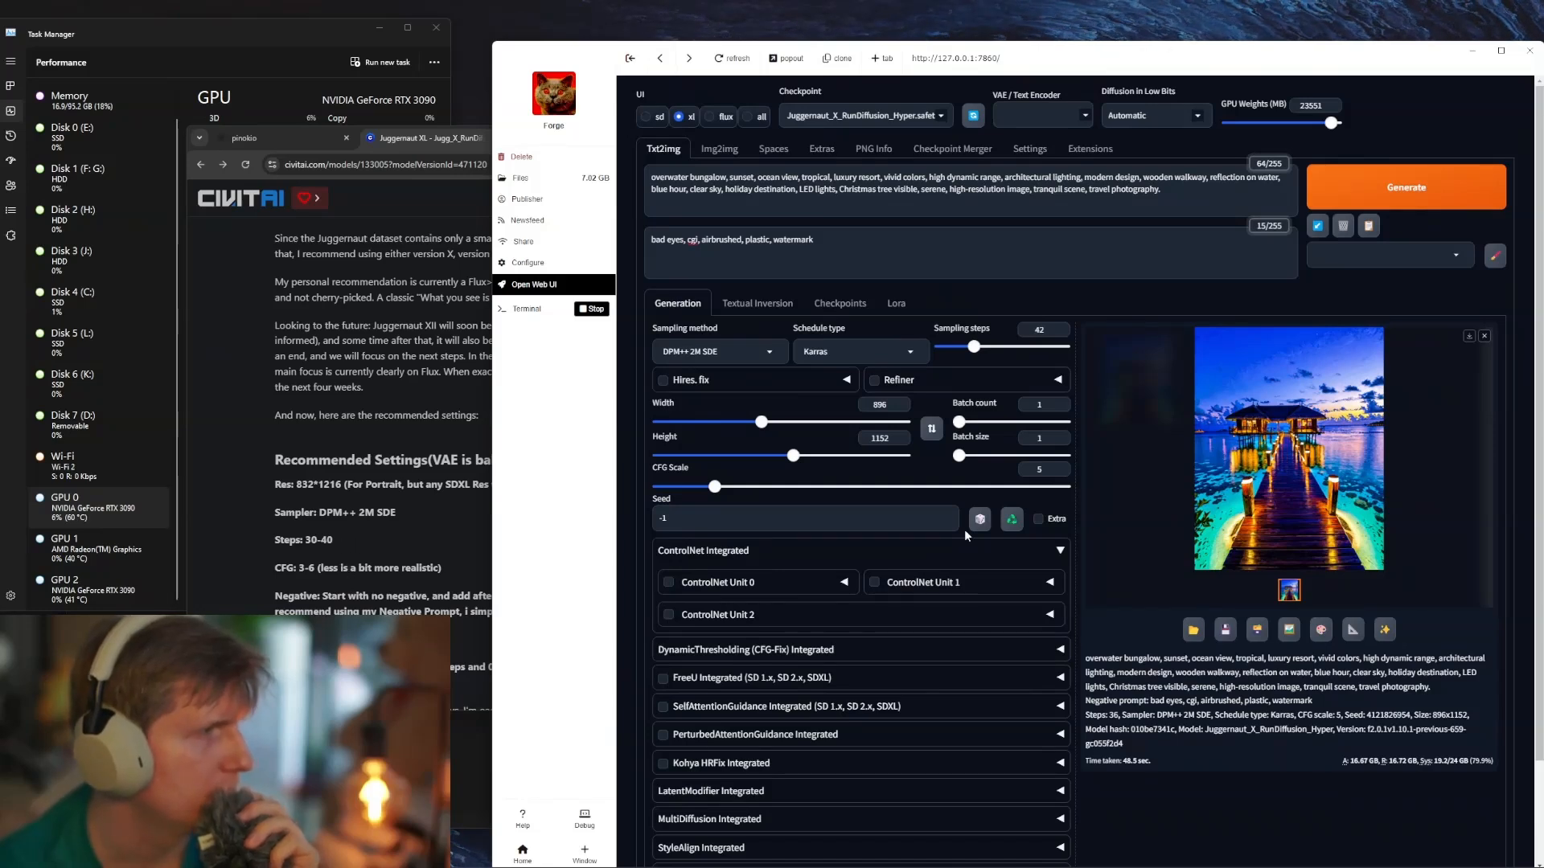
left_click_drag(717, 492, 728, 494)
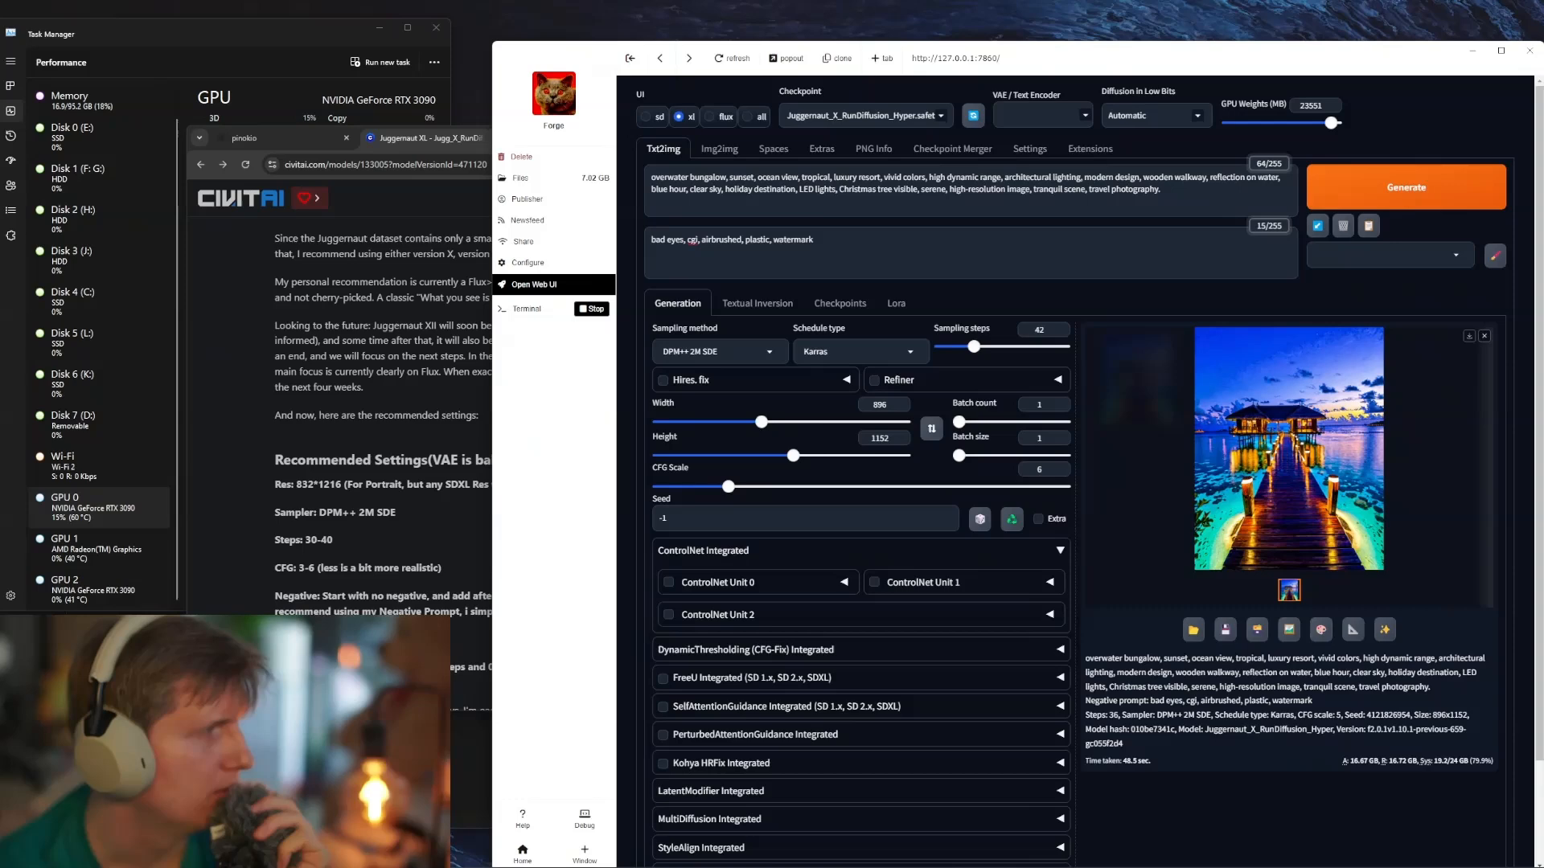
Step: Switch to Civitai and examine the recommended HiRes upscaler, steps, denoise and upscale values in the Juggernaut XL description
key("alt+Tab")
left_click_drag(275, 667, 653, 674)
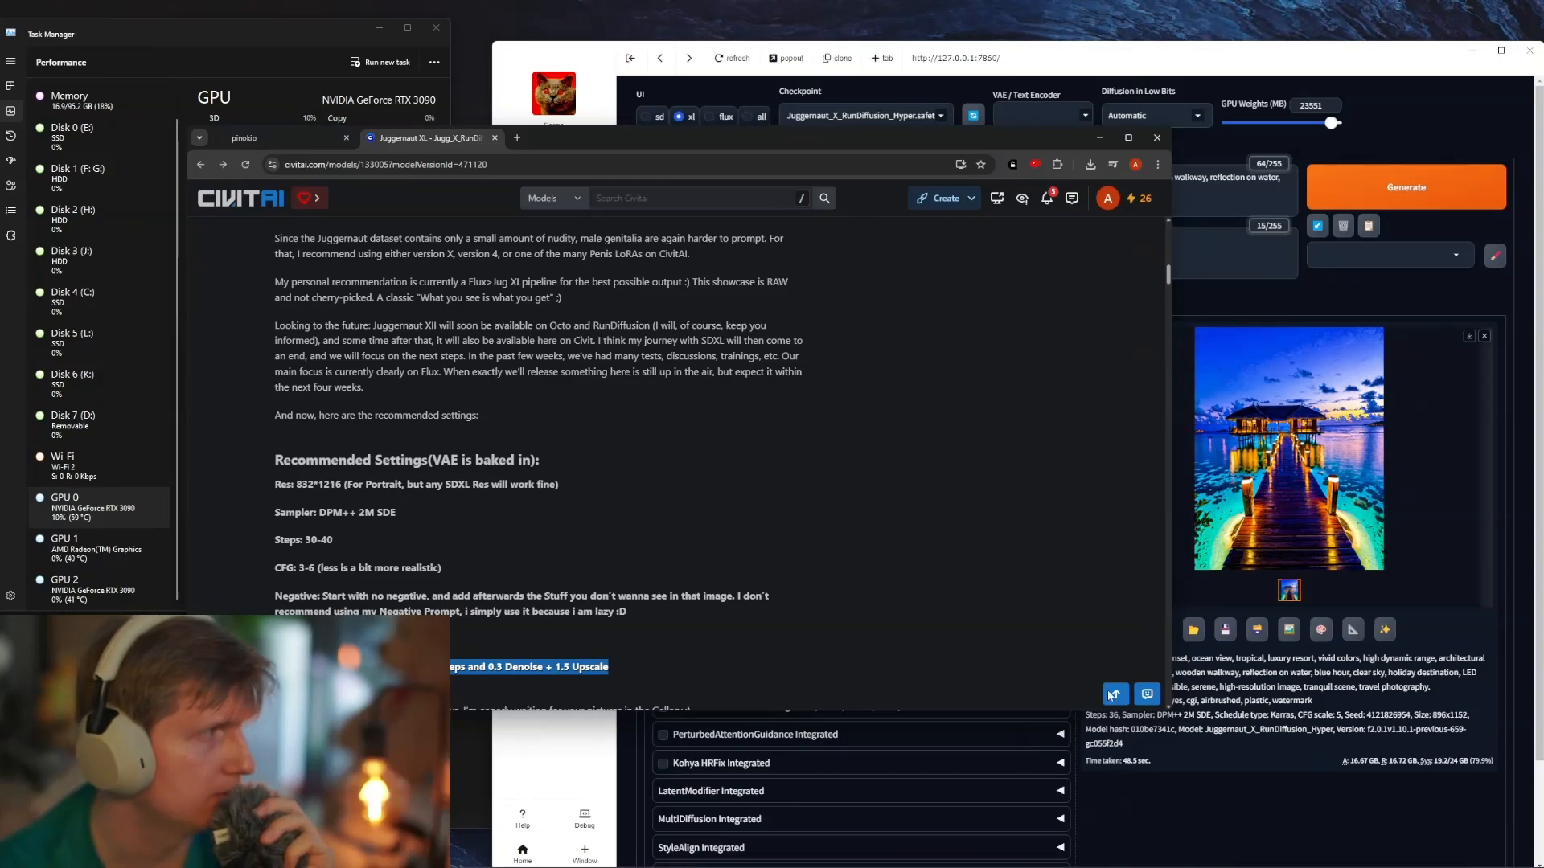
key("alt+Tab")
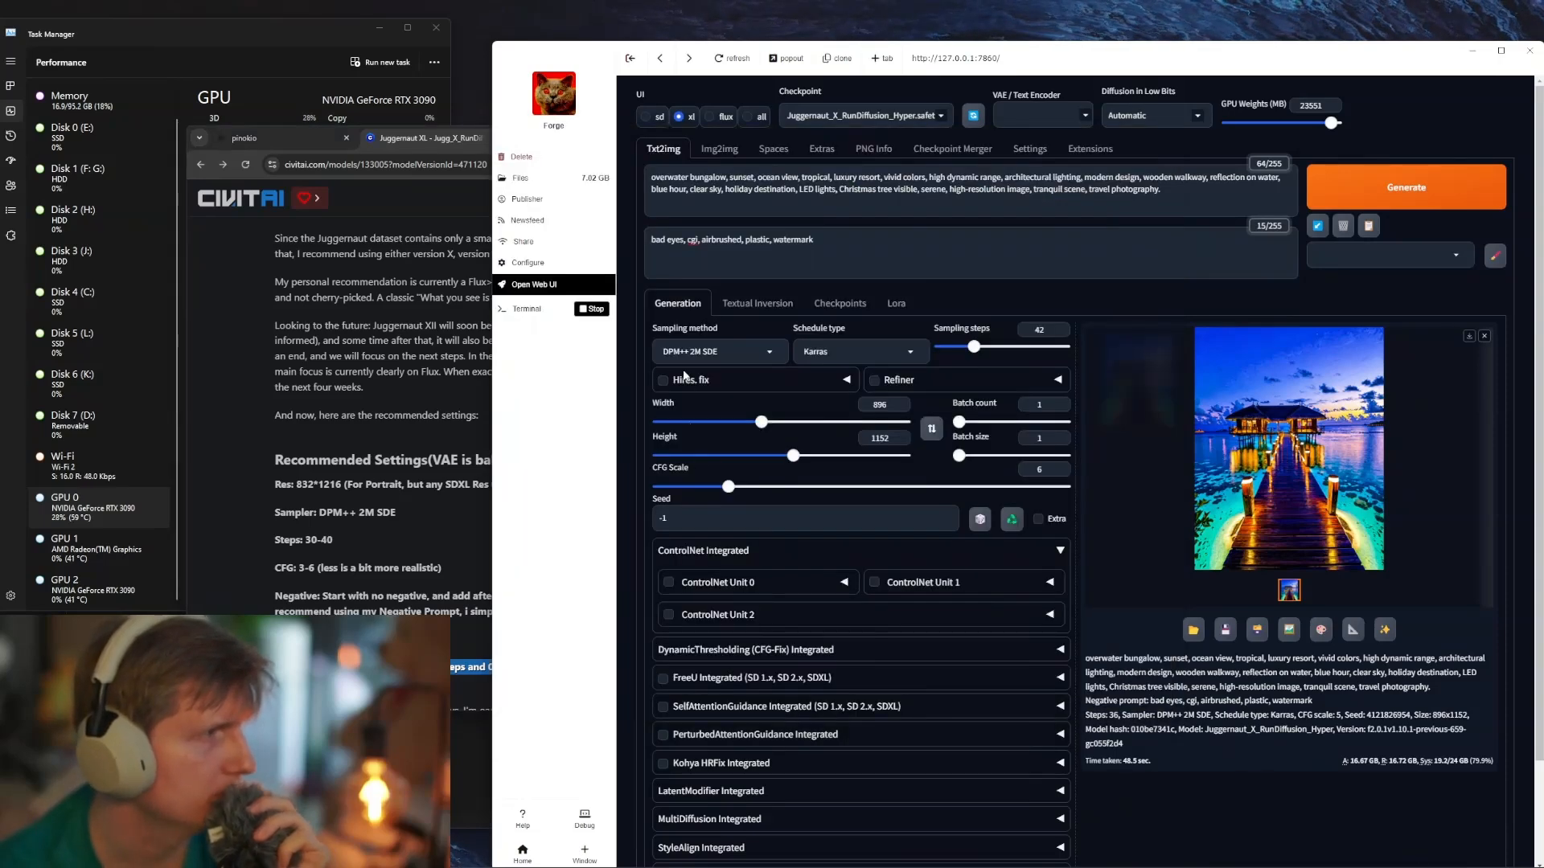
key("alt+Tab")
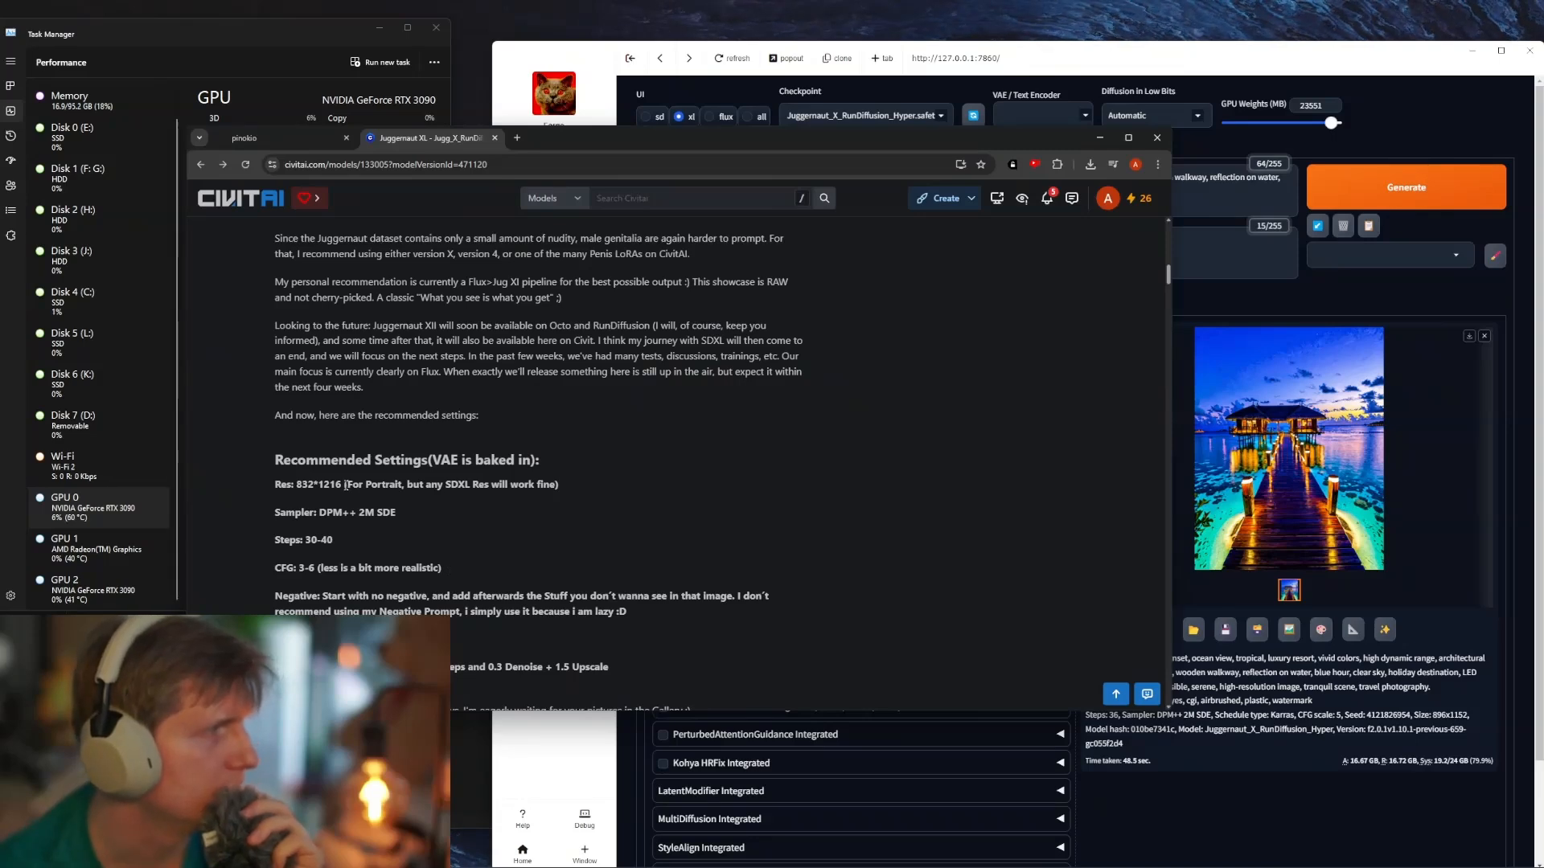
scroll(761, 679, "down", 3)
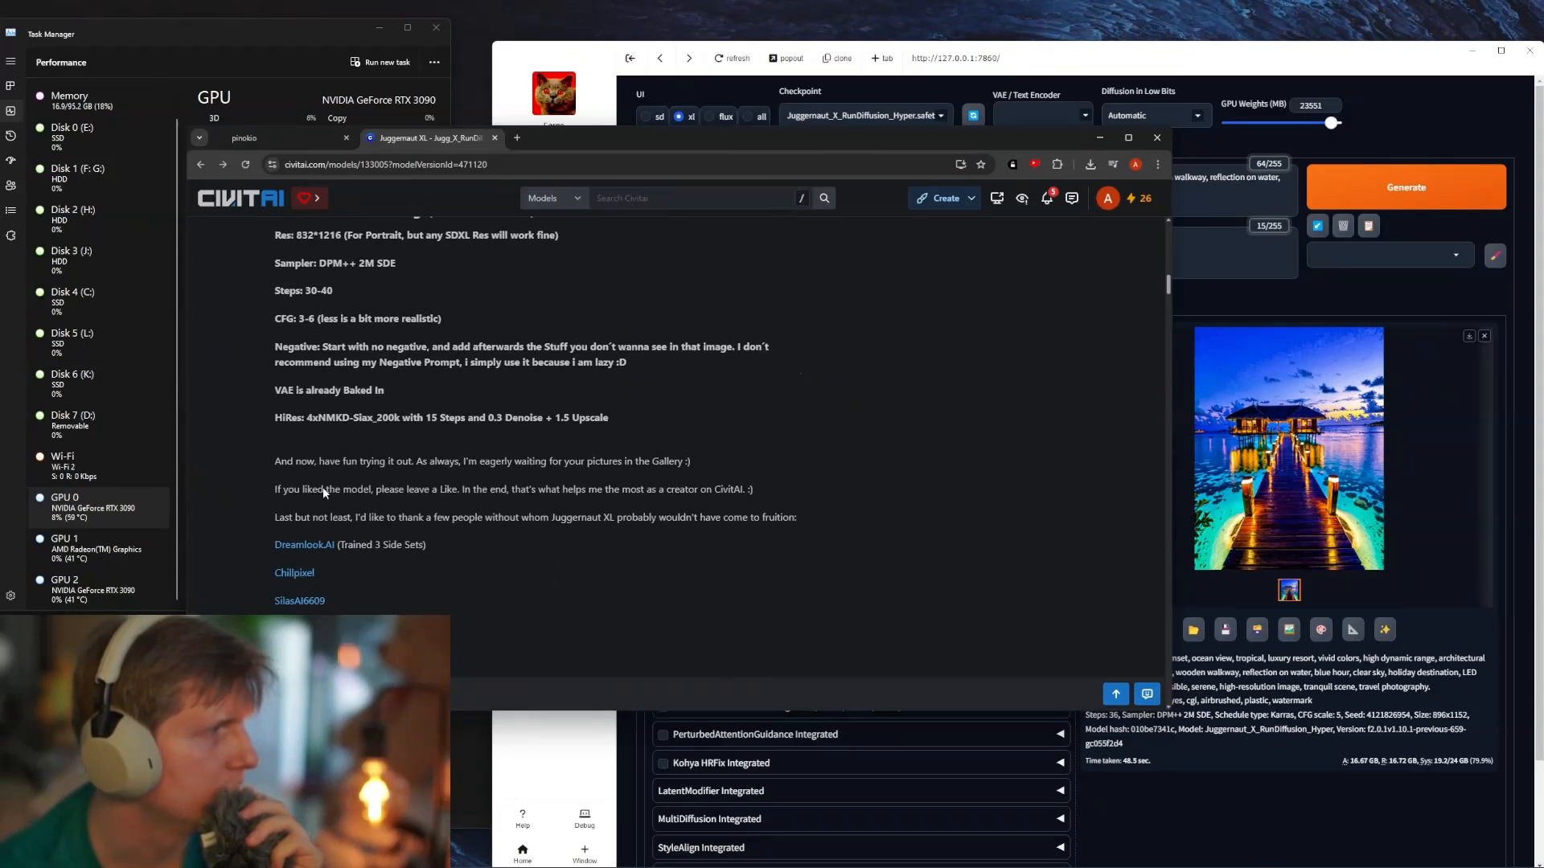
left_click_drag(454, 420, 609, 421)
left_click(526, 520)
scroll(460, 568, "up", 10)
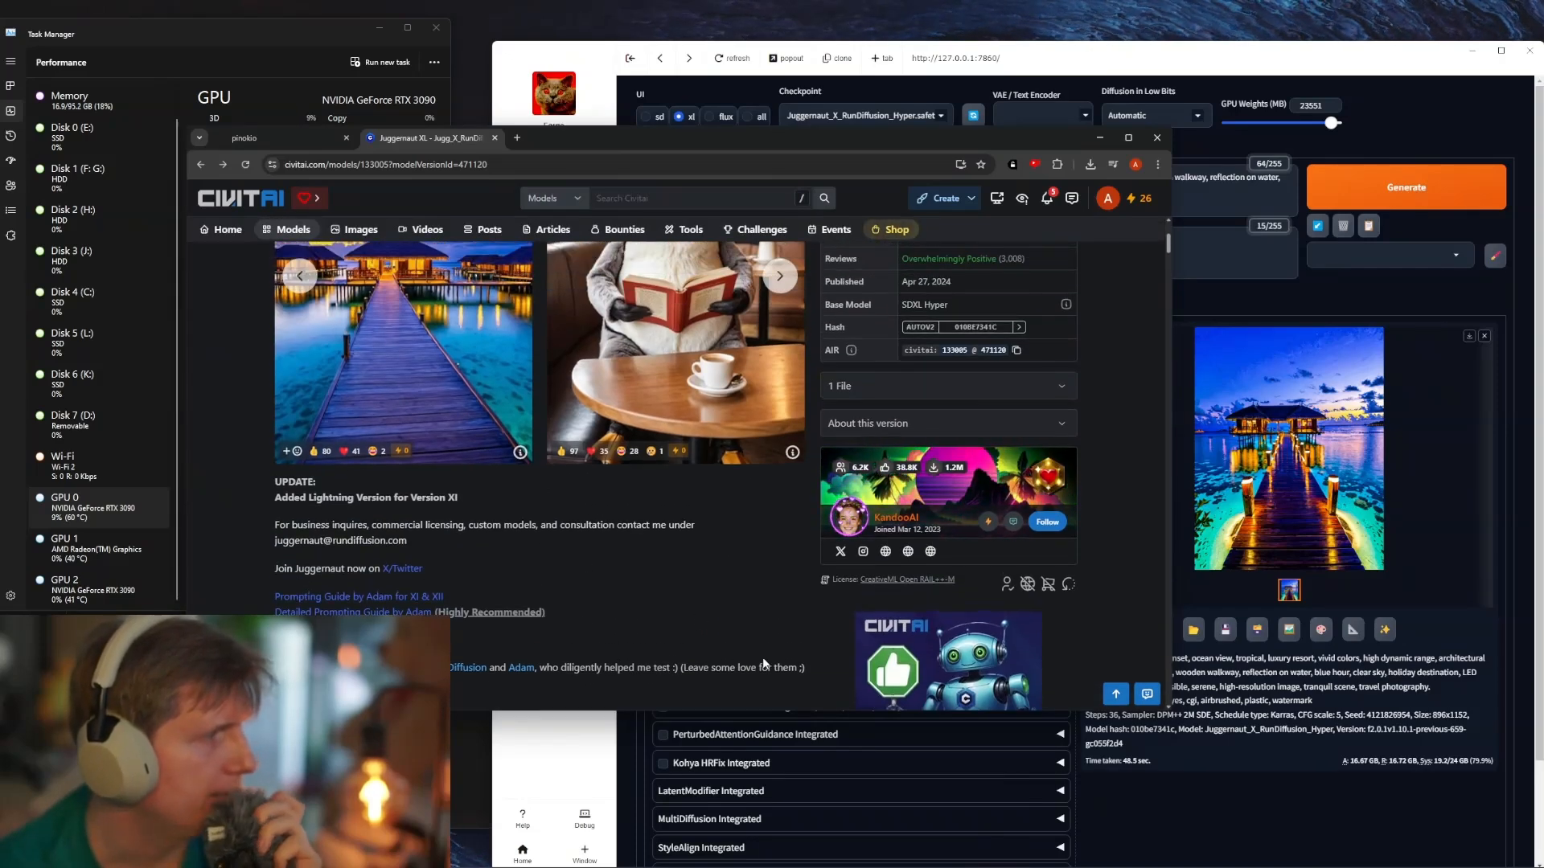
Step: Return to Forge, generate the bungalow image, and watch its enlarged preview alongside the GPU load in Task Manager
left_click(1227, 802)
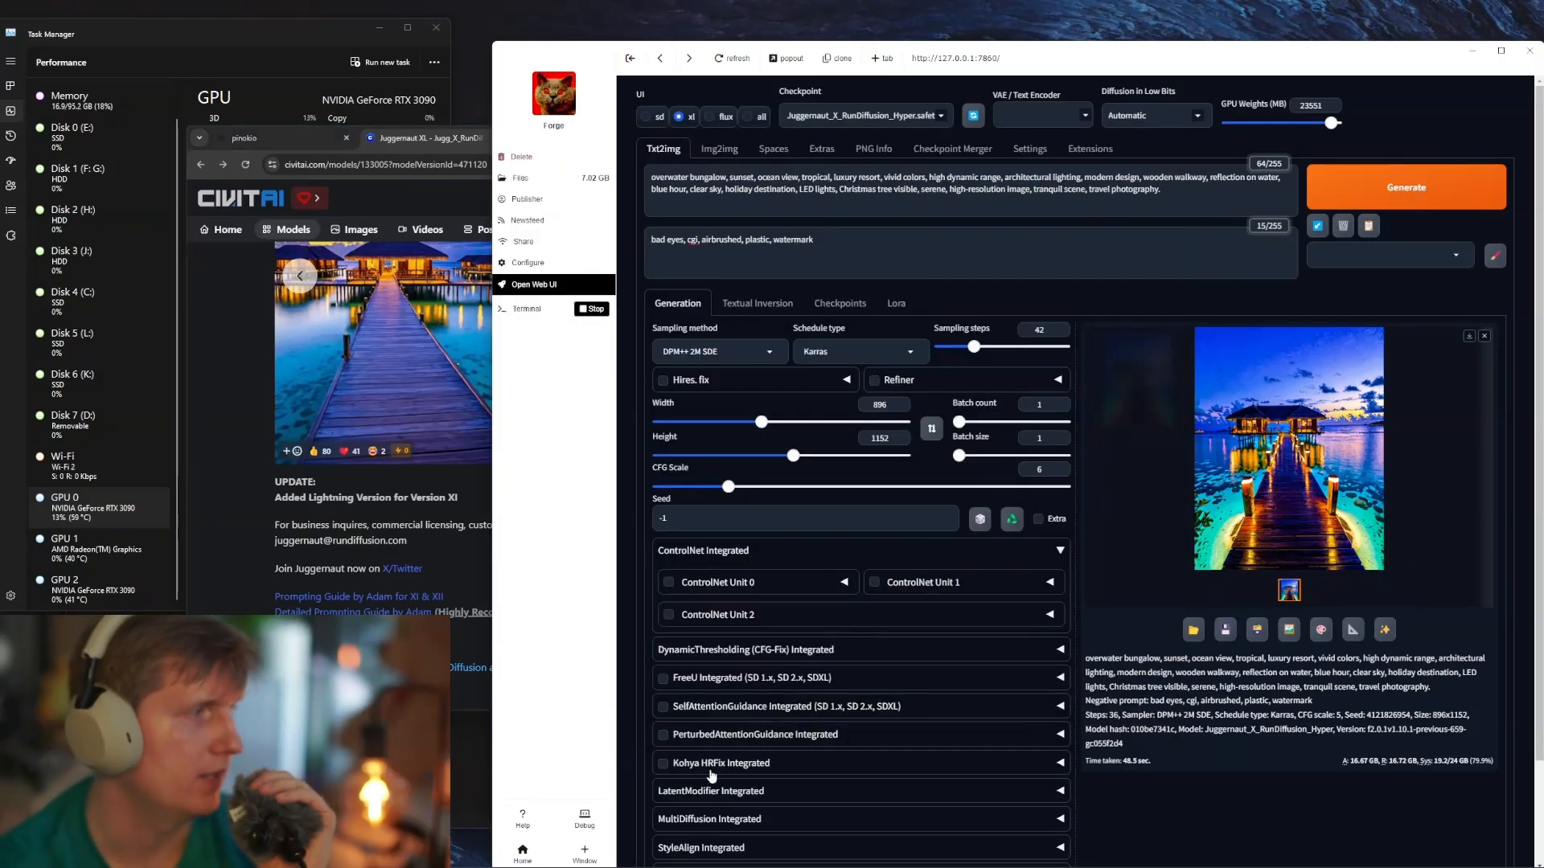
left_click(1450, 201)
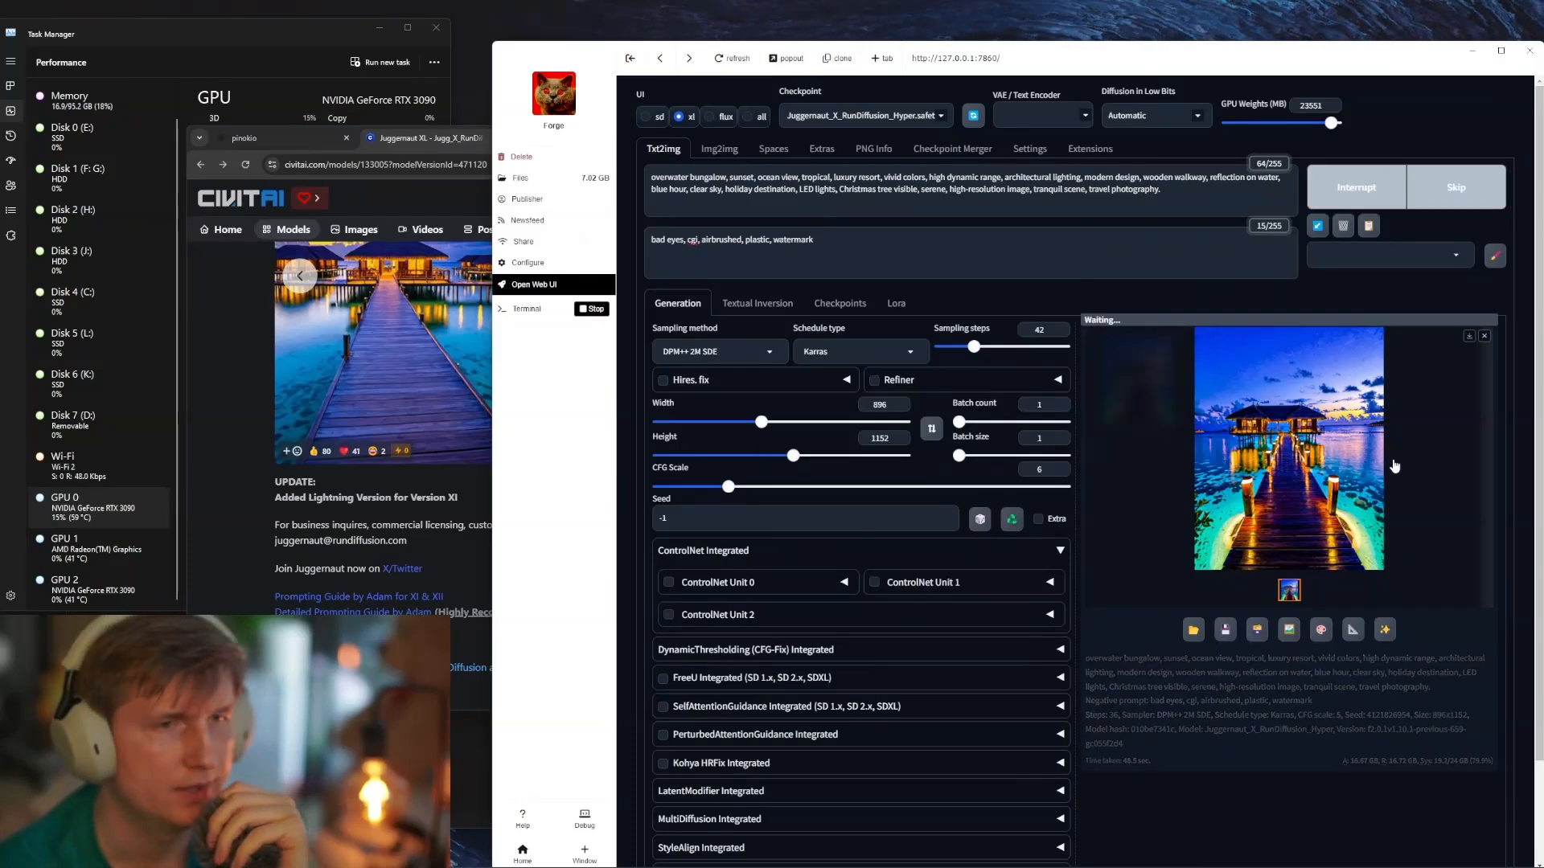
left_click(1296, 516)
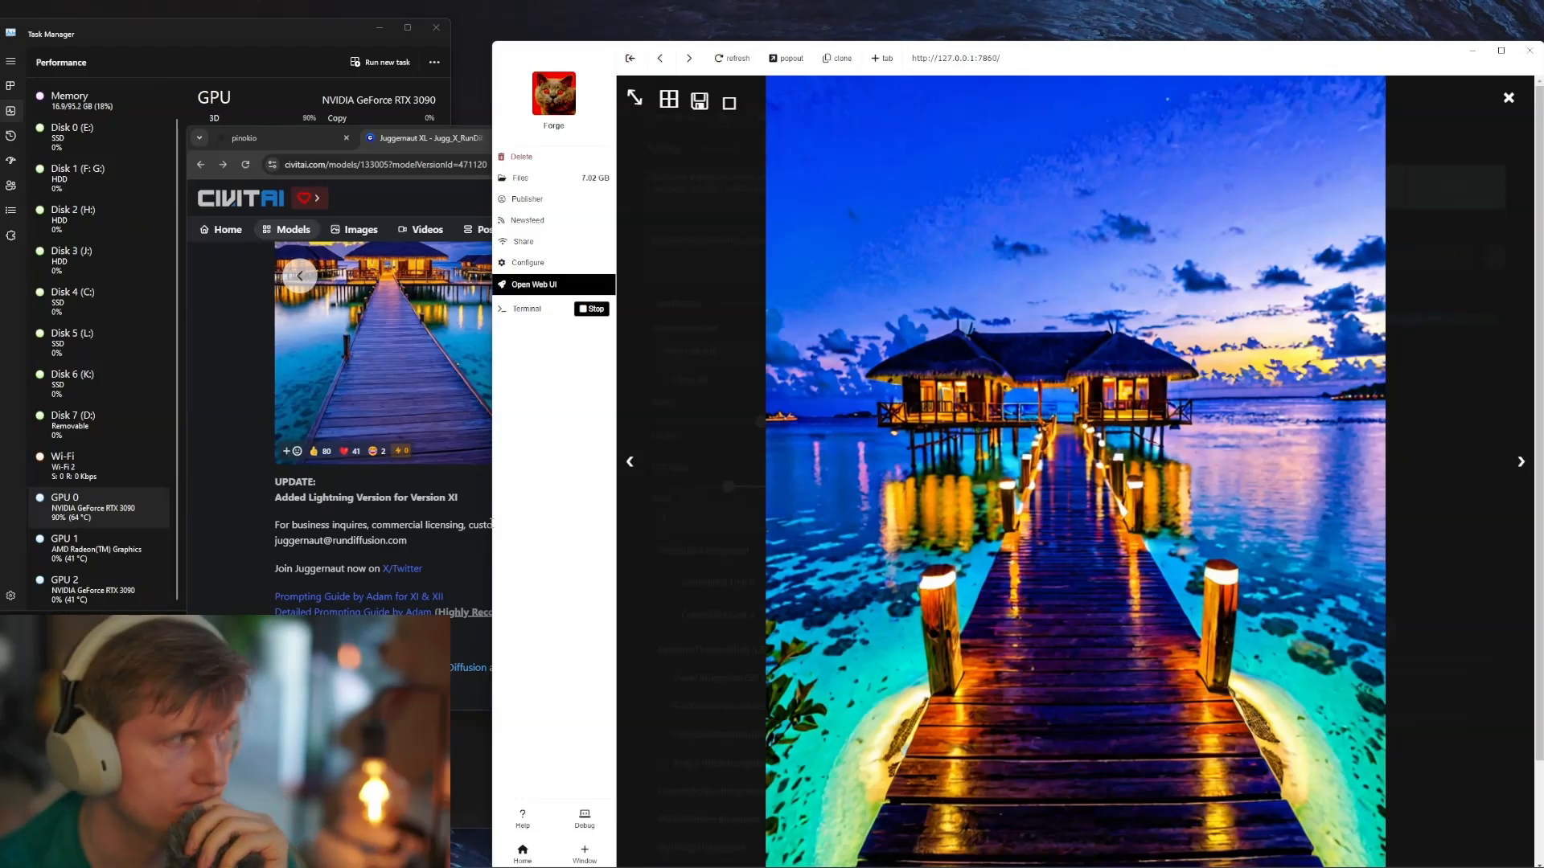
left_click(115, 518)
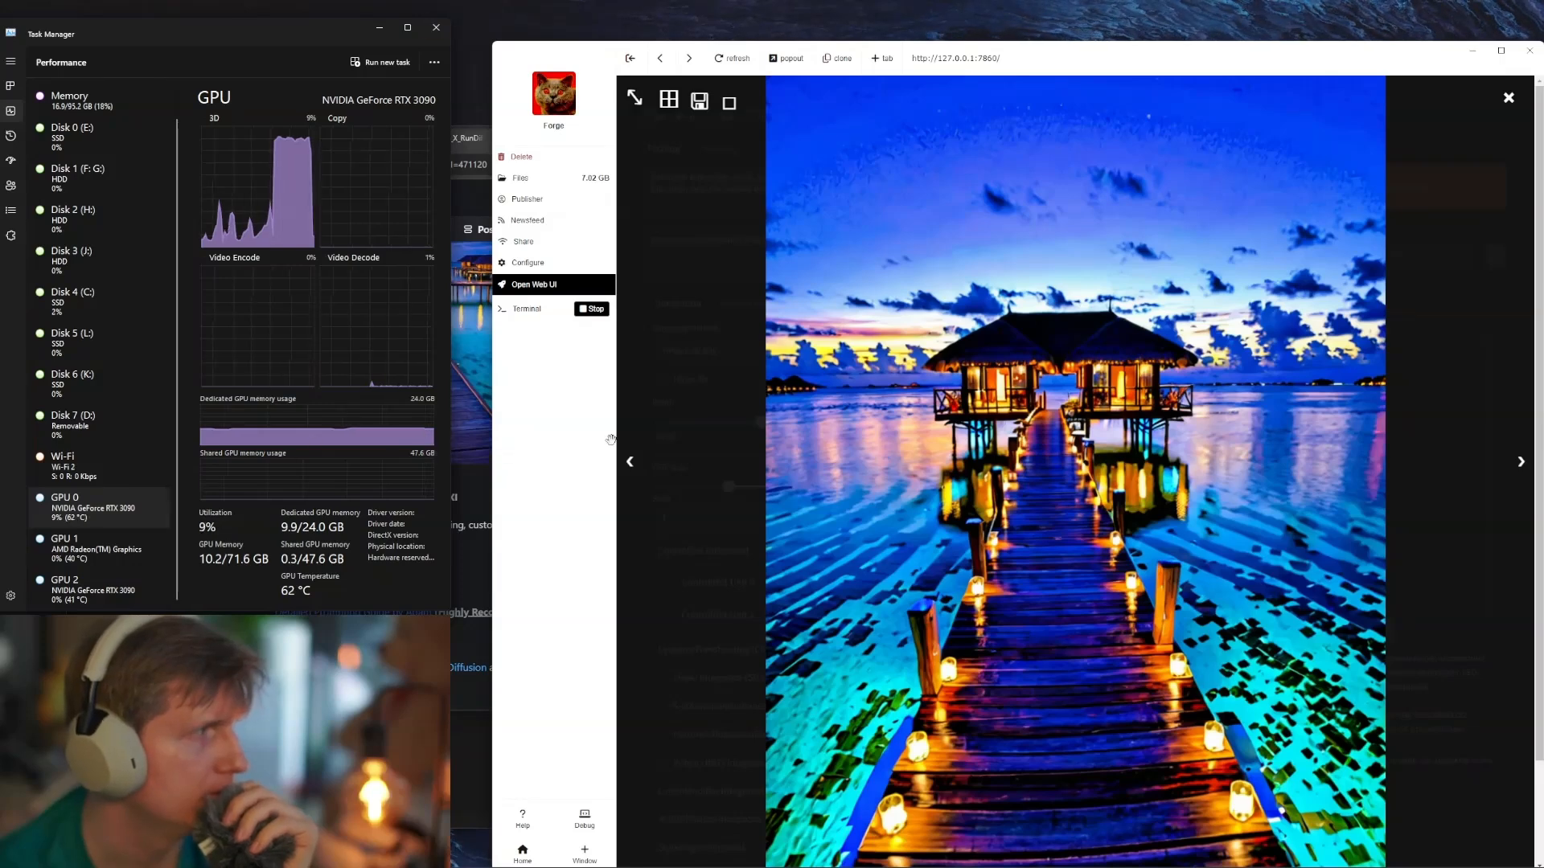
Step: Inspect the finished bungalow image at enlarged size and check the generation log in Forge's terminal
left_click(1279, 442)
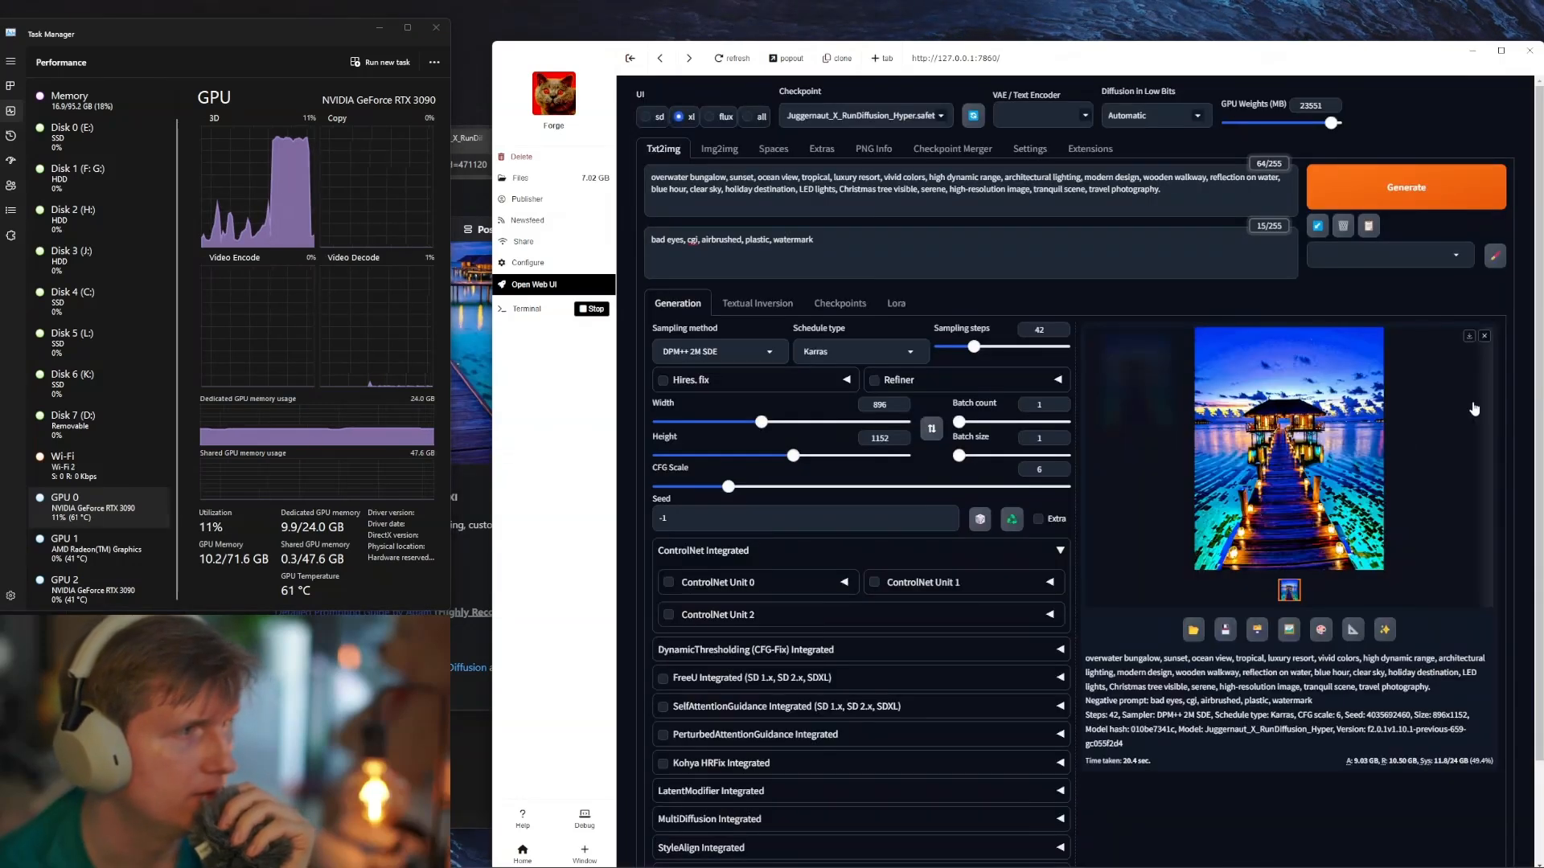
left_click(1277, 447)
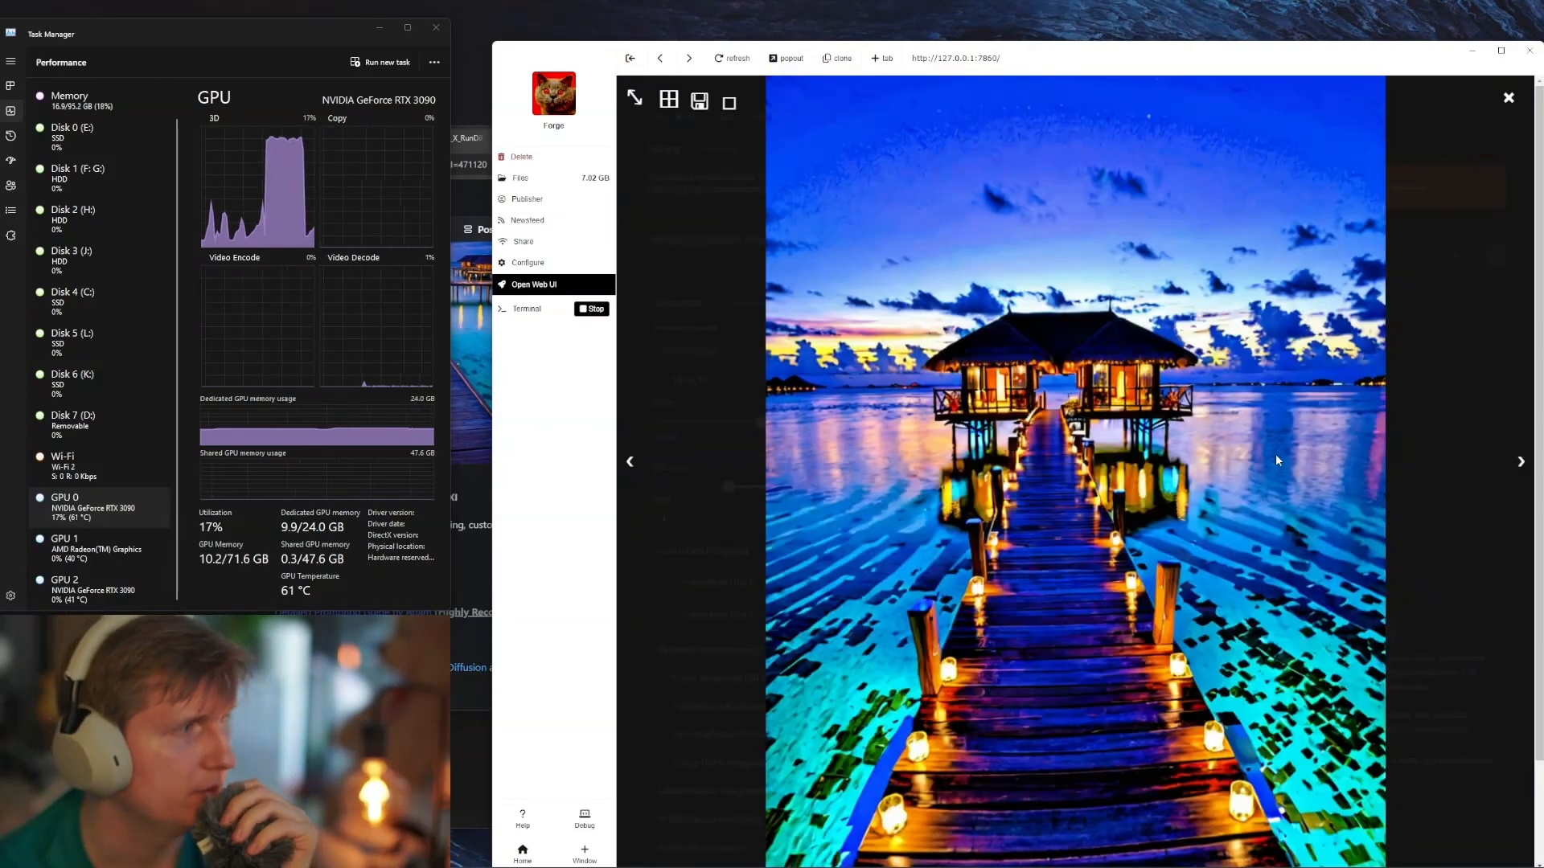
left_click(1477, 360)
left_click(529, 310)
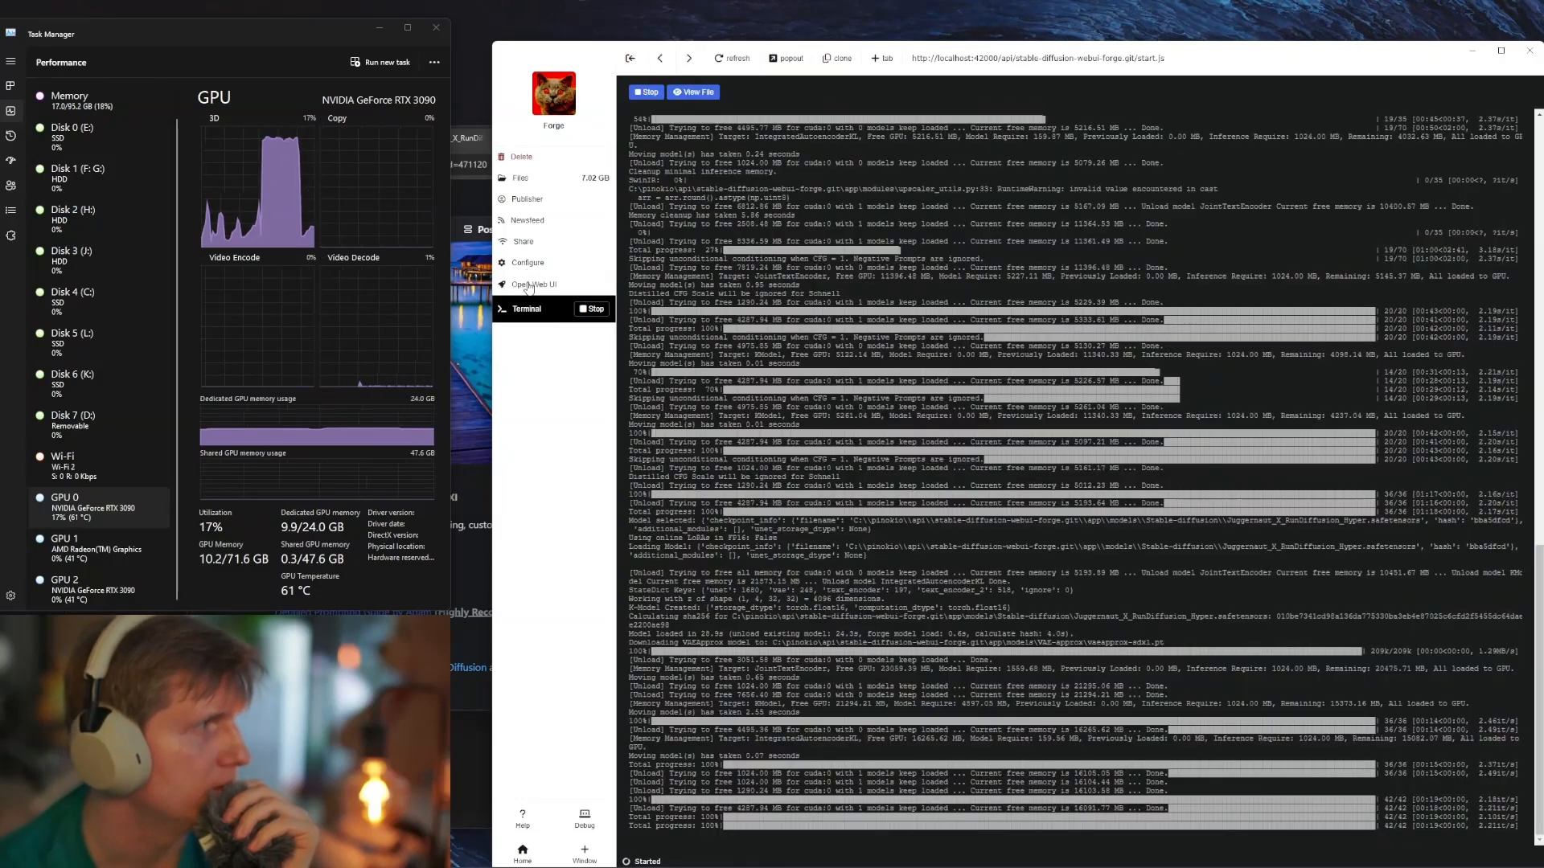
left_click(539, 285)
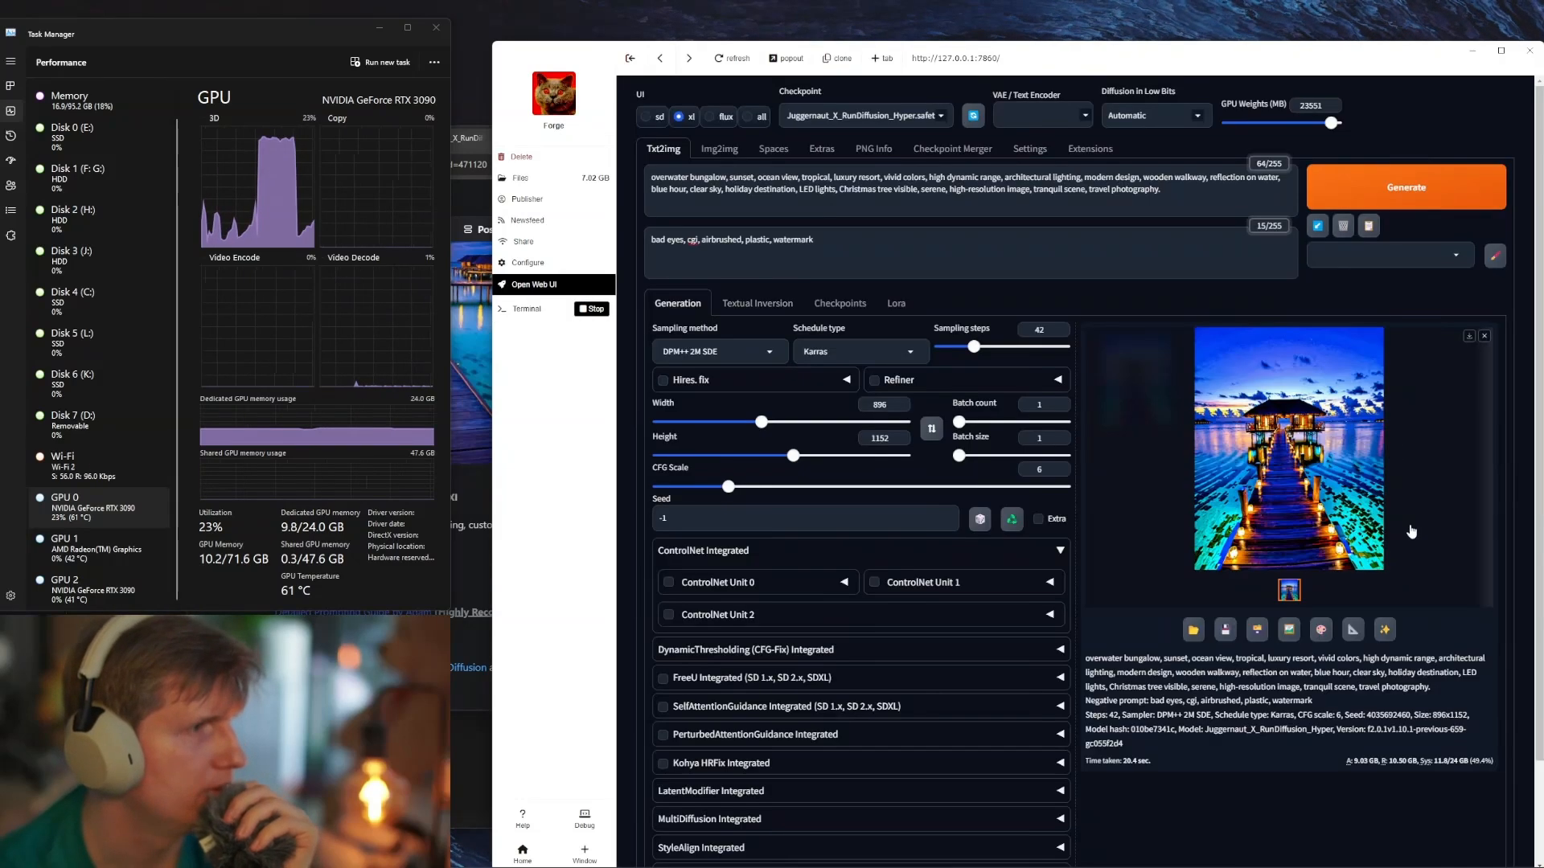
left_click(1367, 499)
left_click(1468, 507)
left_click(1327, 506)
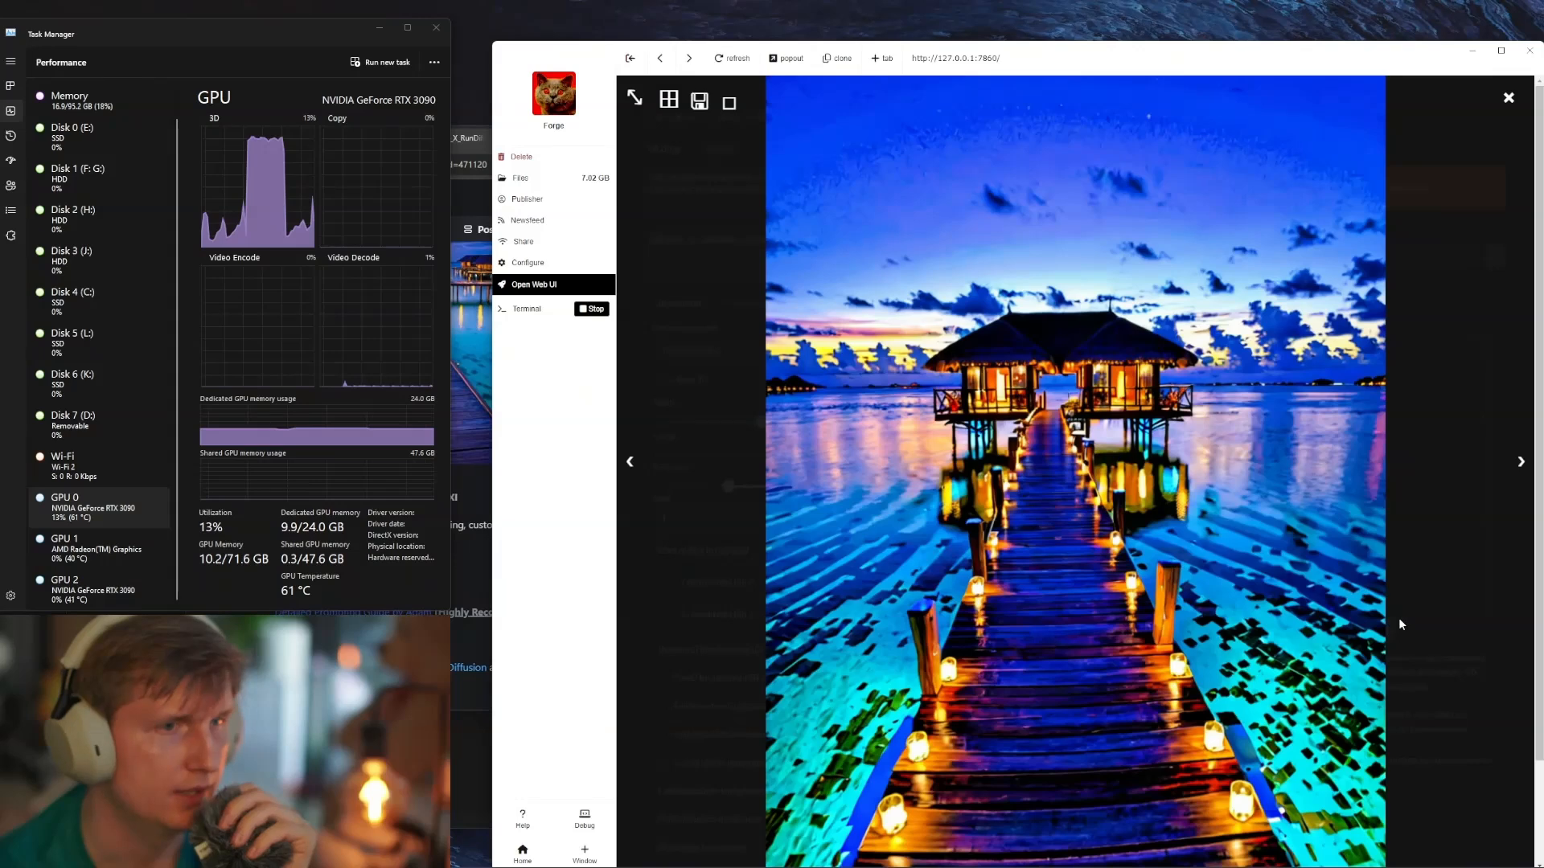
Step: Close the enlarged image, set the sampling steps to 88, and generate the bungalow image again
left_click(1520, 551)
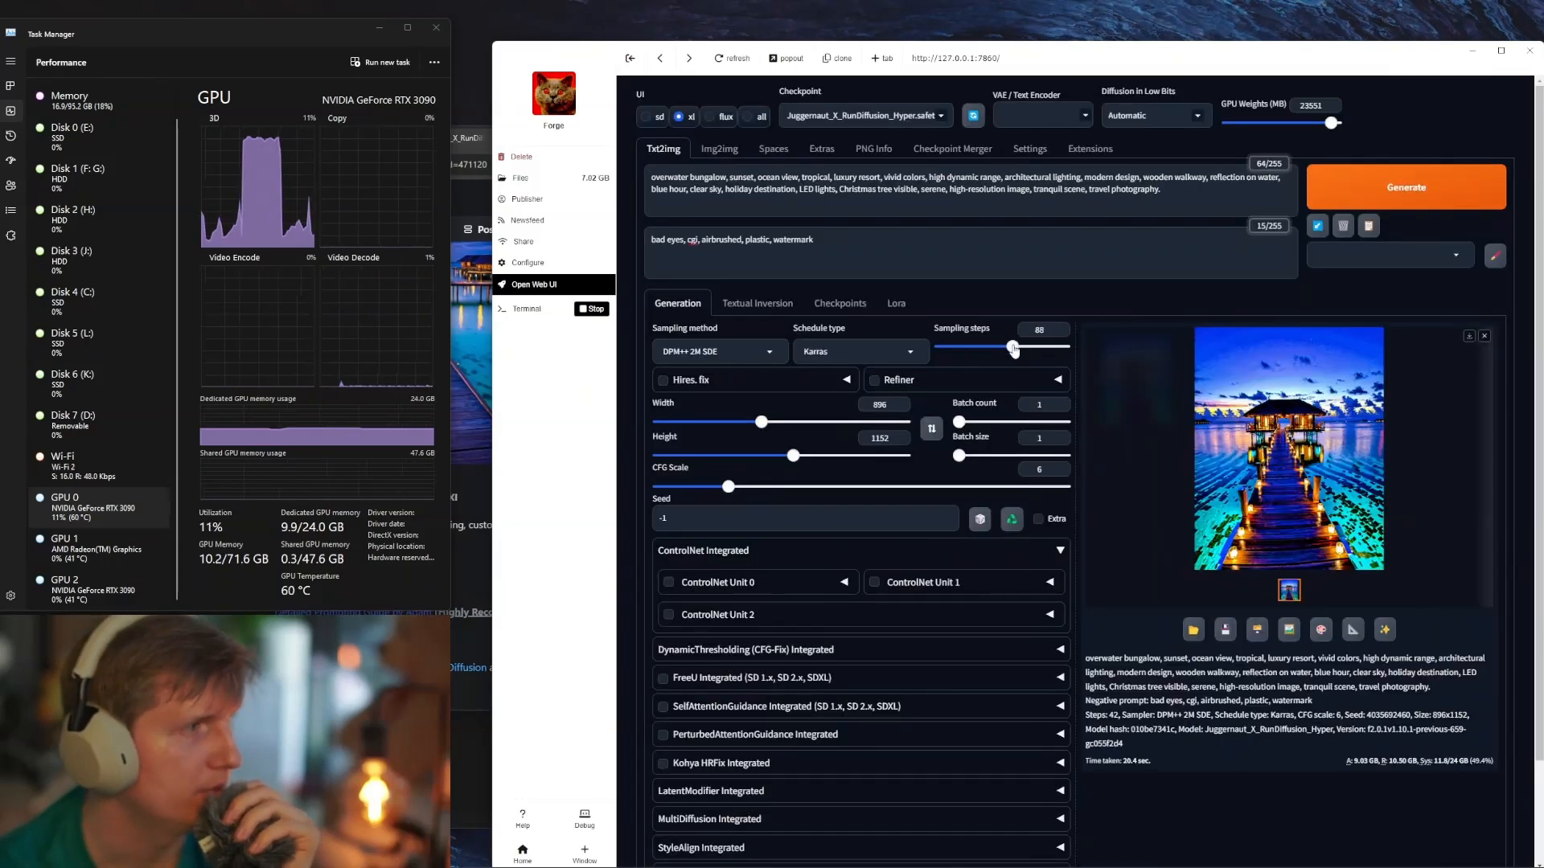
left_click(1406, 193)
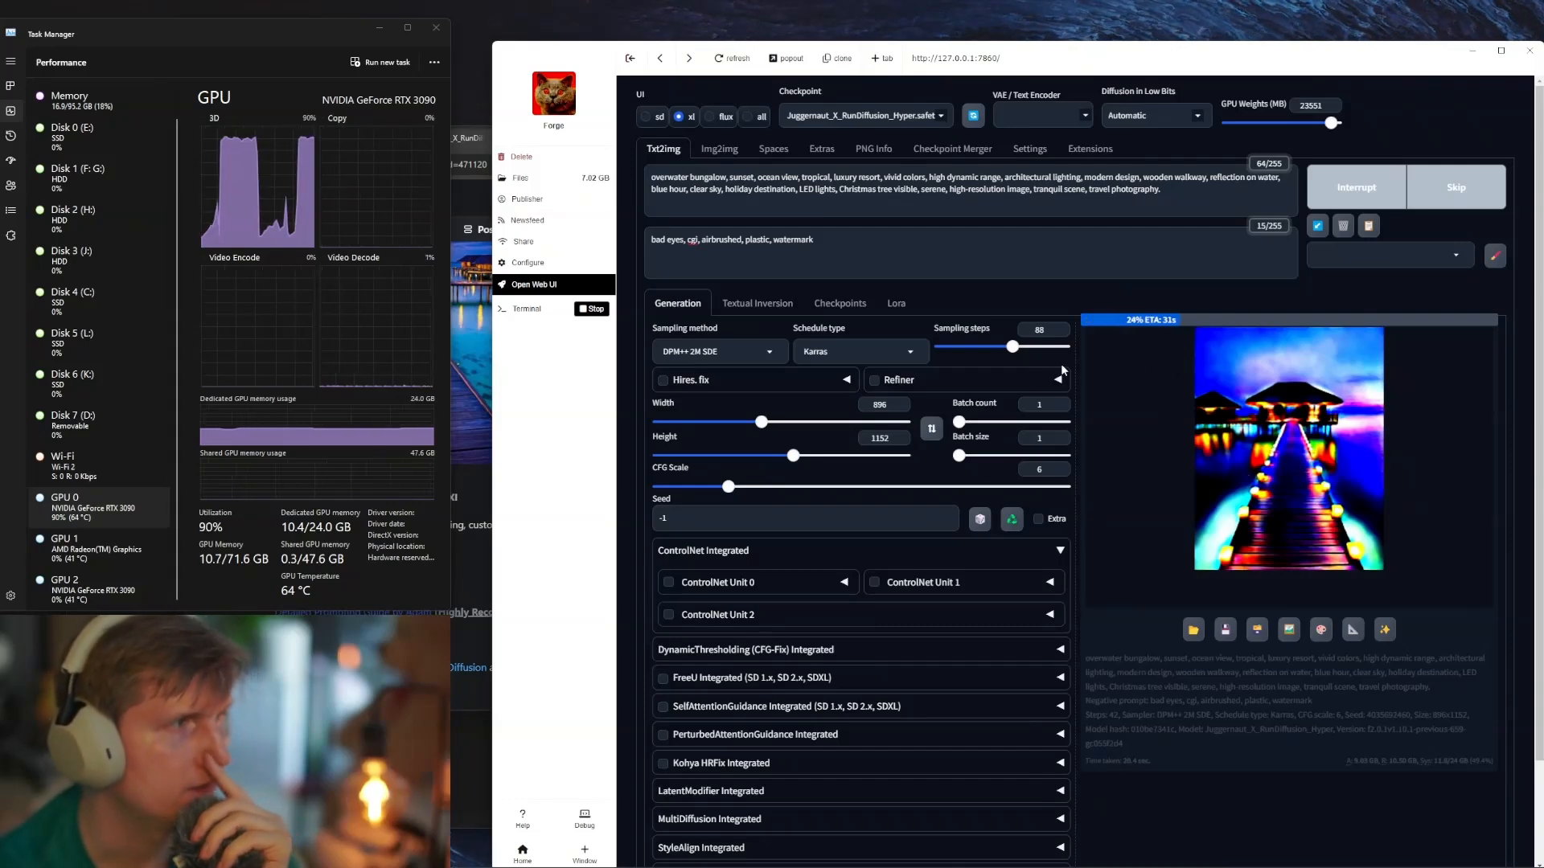
left_click(1290, 411)
left_click(1441, 380)
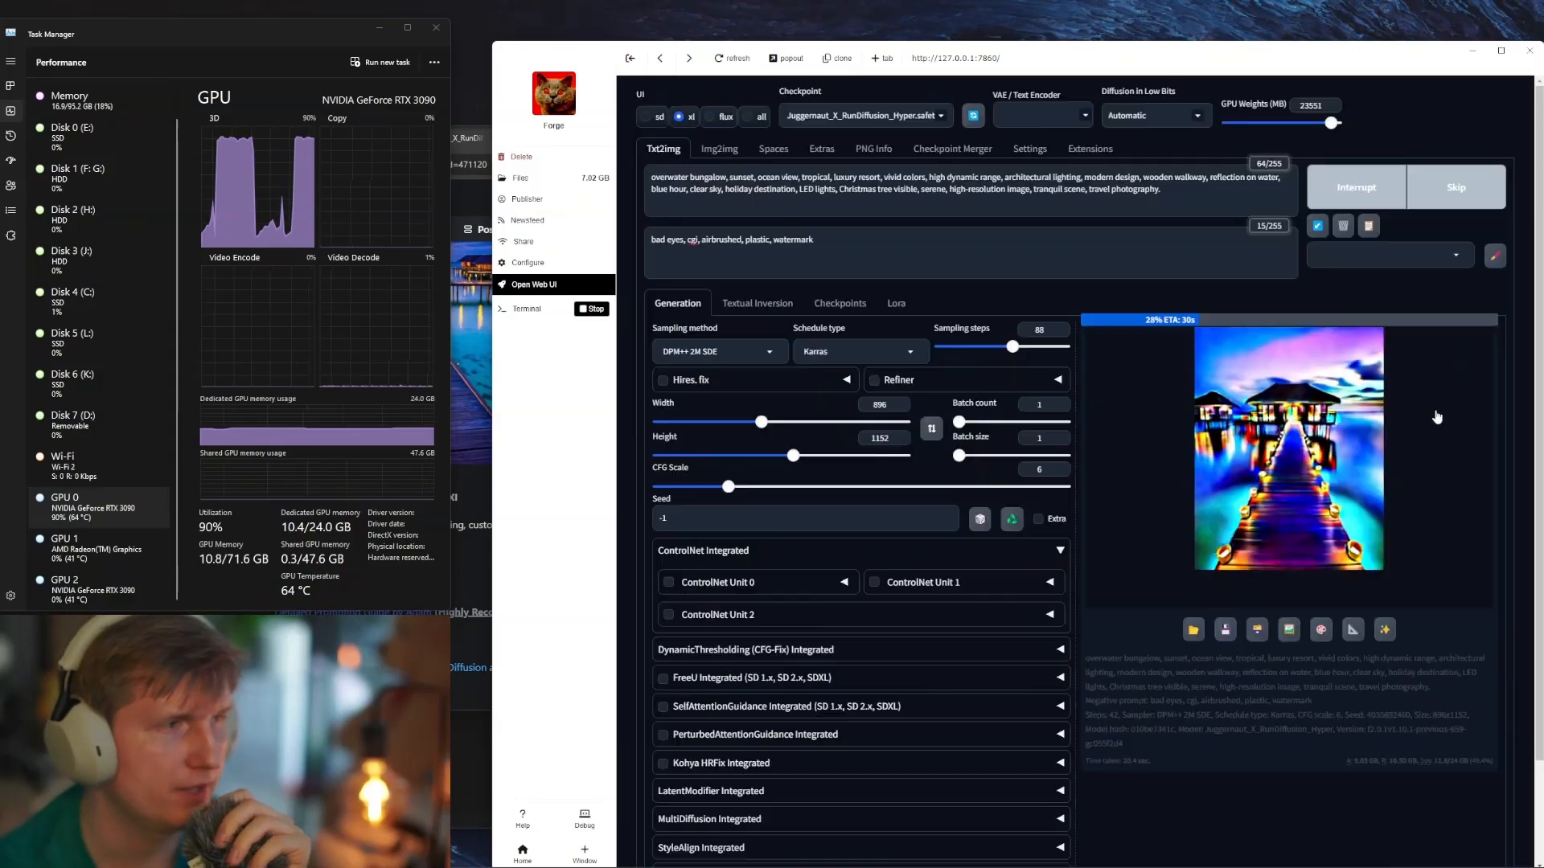
Step: Check the generation progress in the terminal, then return to the web UI and view the bungalow image enlarged
left_click(552, 317)
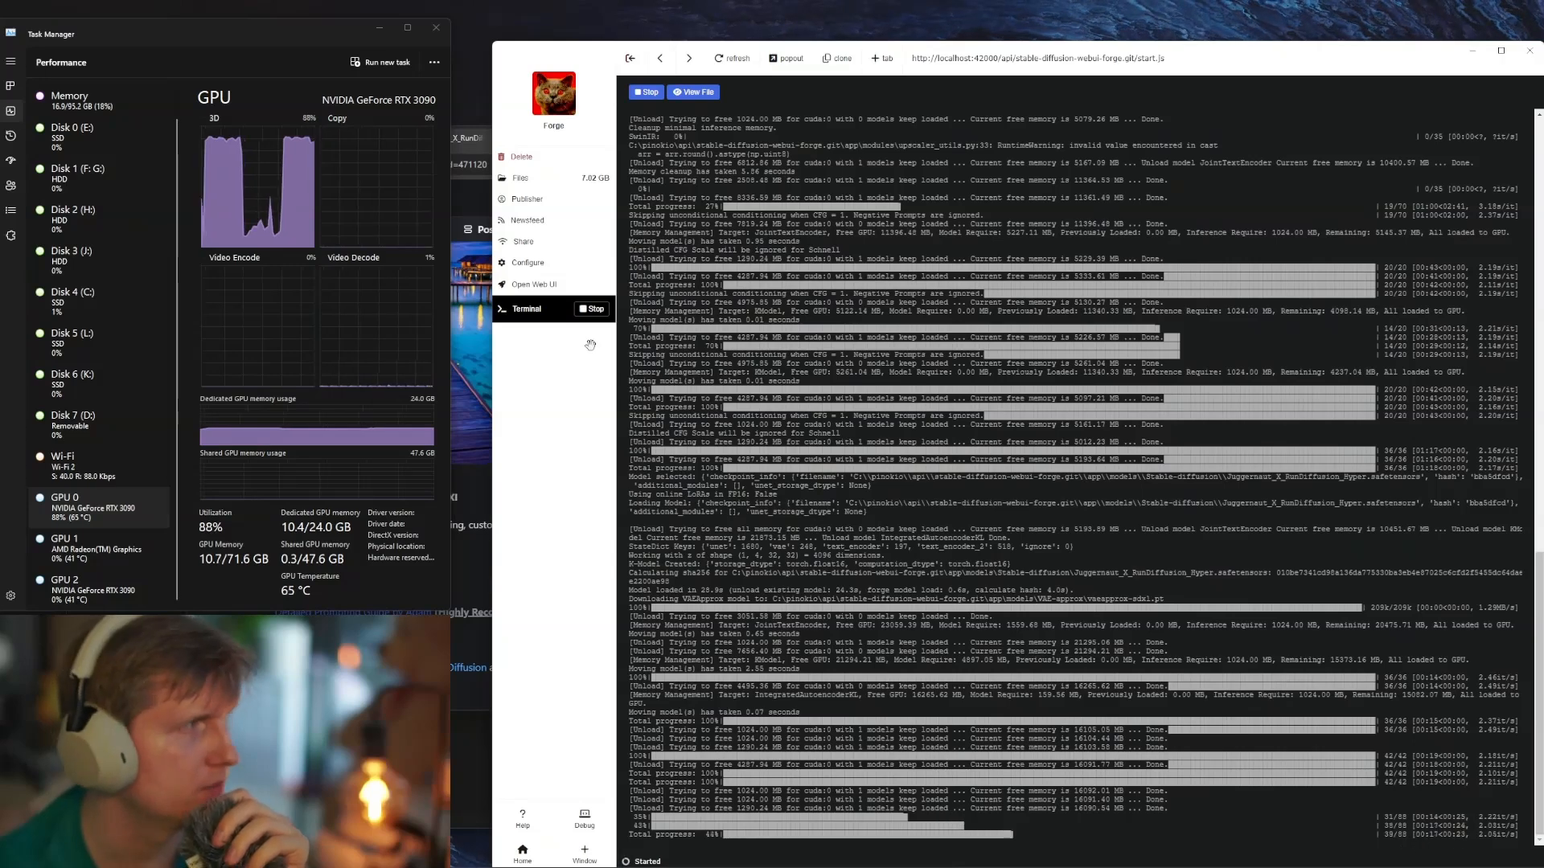
left_click(559, 286)
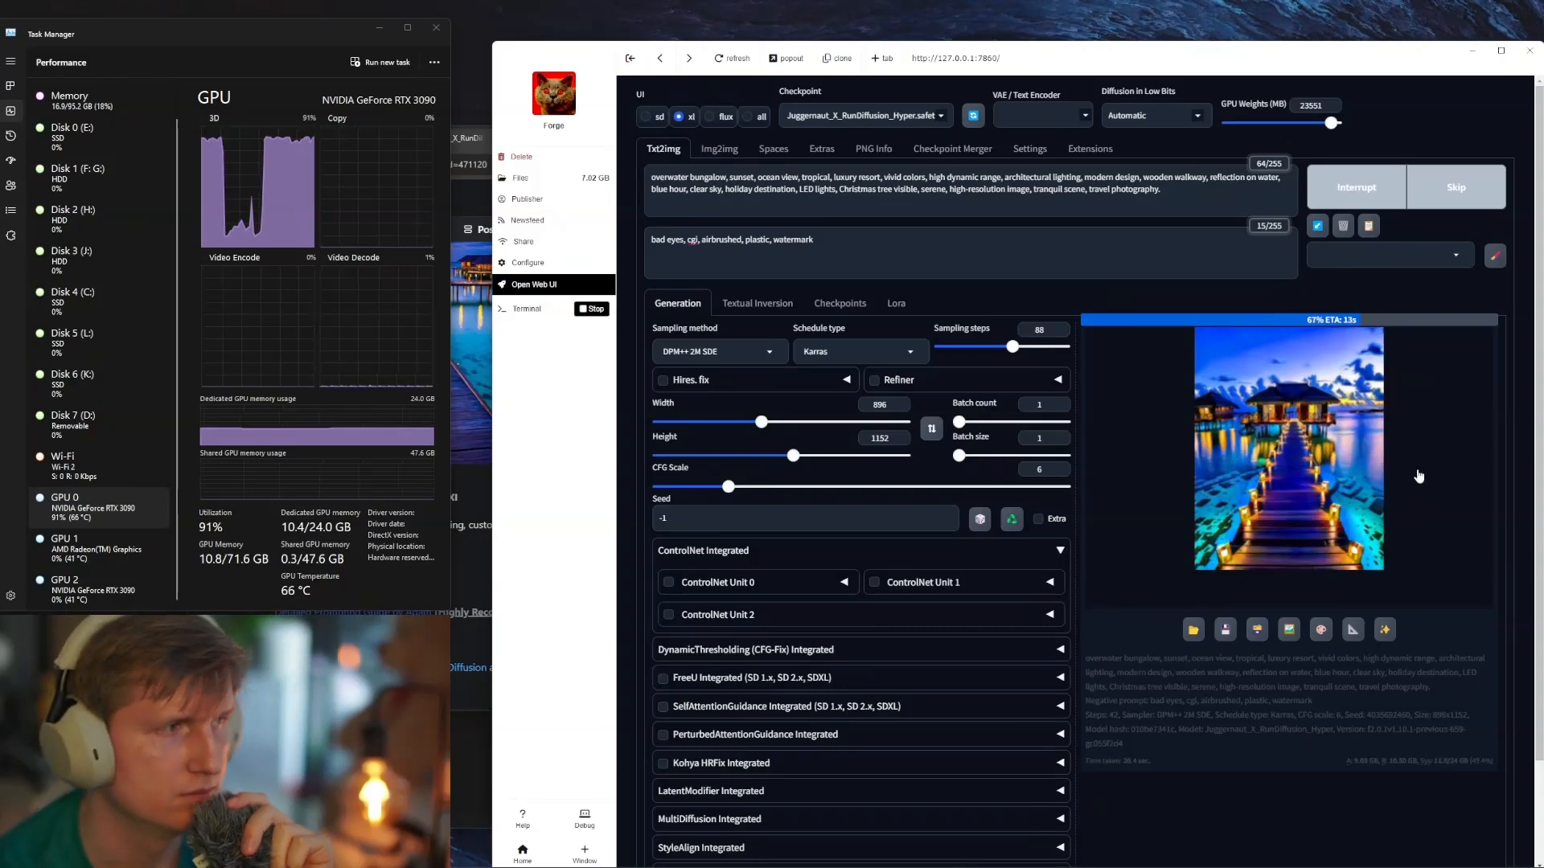
left_click(1306, 476)
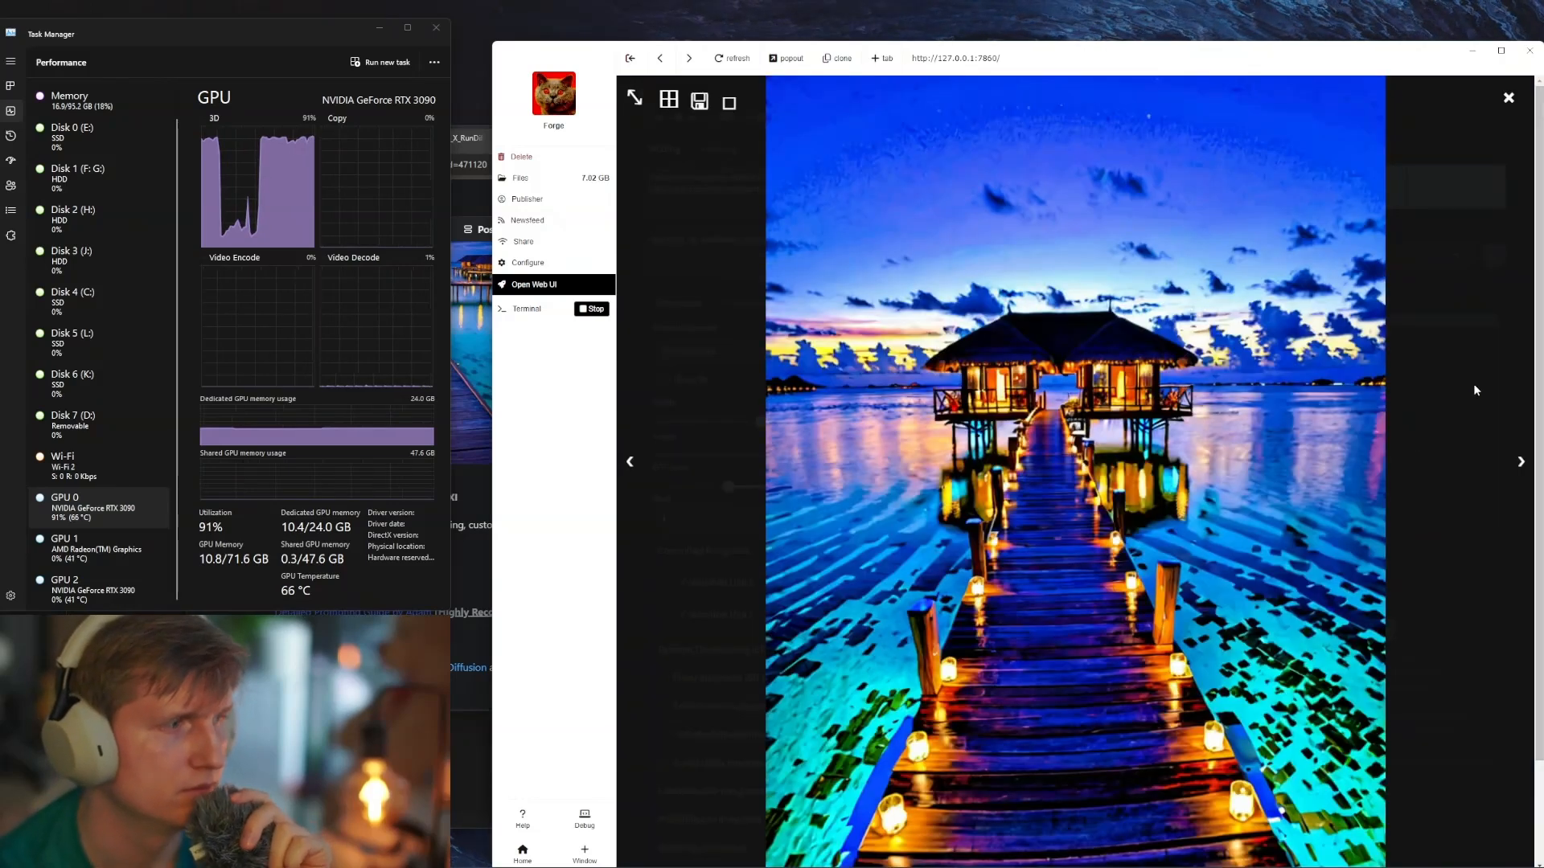
left_click(1474, 387)
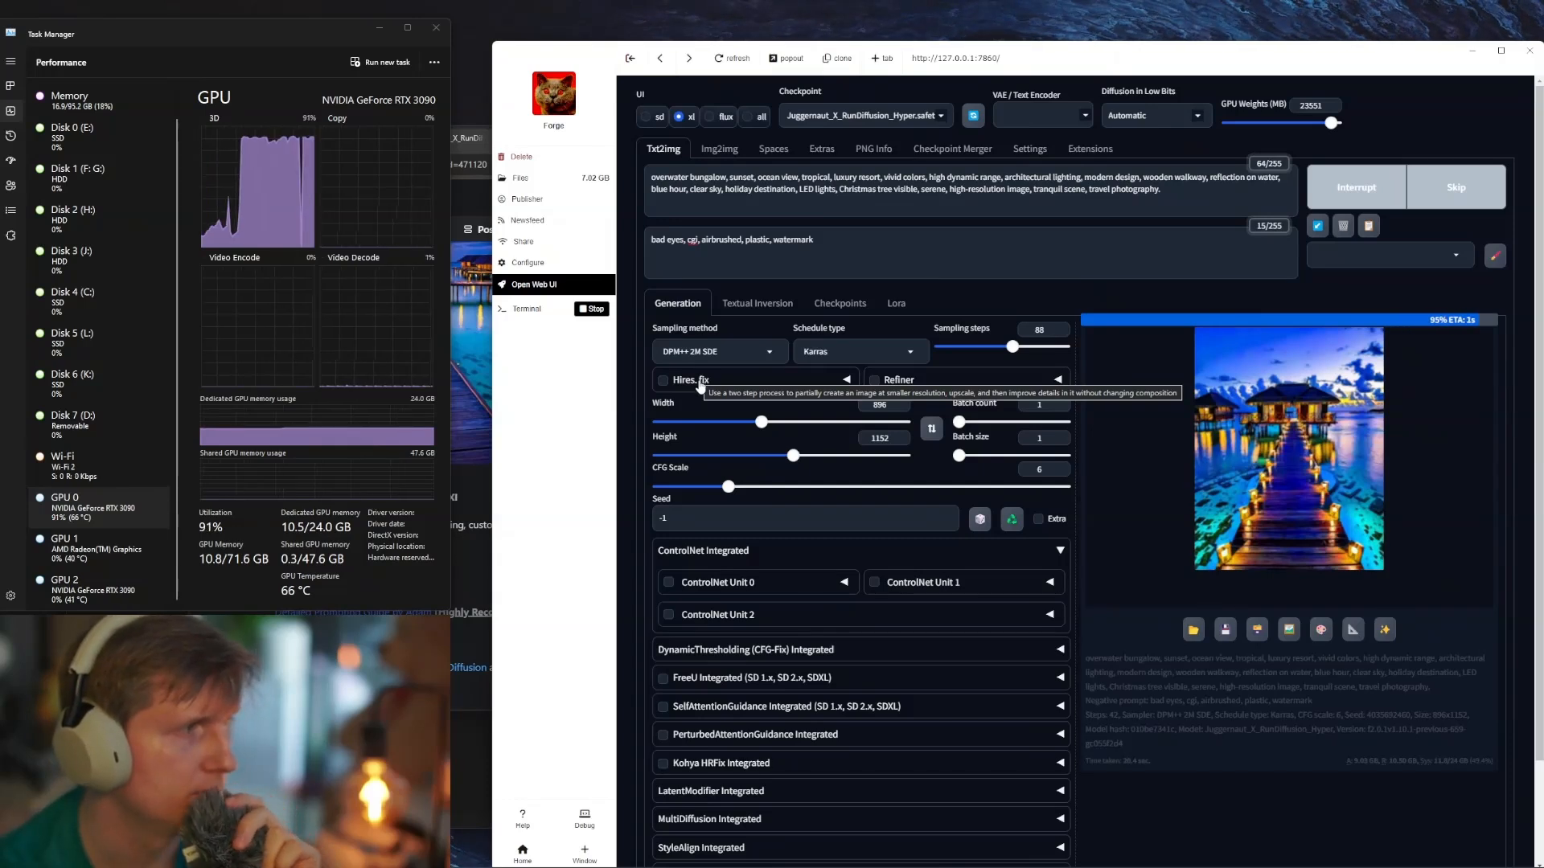
left_click(1421, 467)
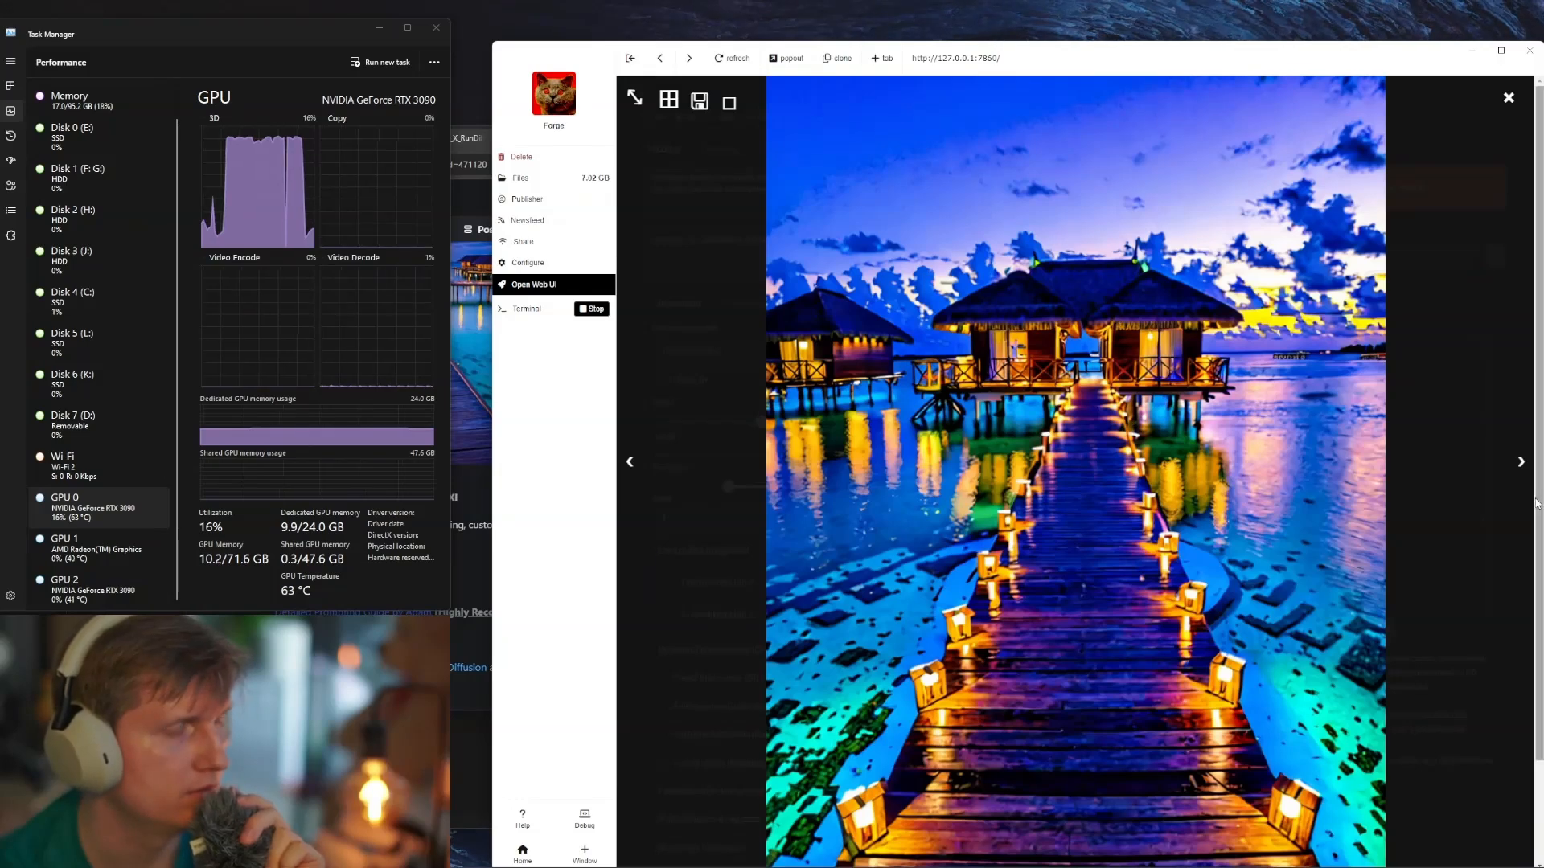
left_click(868, 421)
Step: Enable Hires. fix, expand its settings, and choose R-ESRGAN 4x+ as the upscaler
left_click(663, 380)
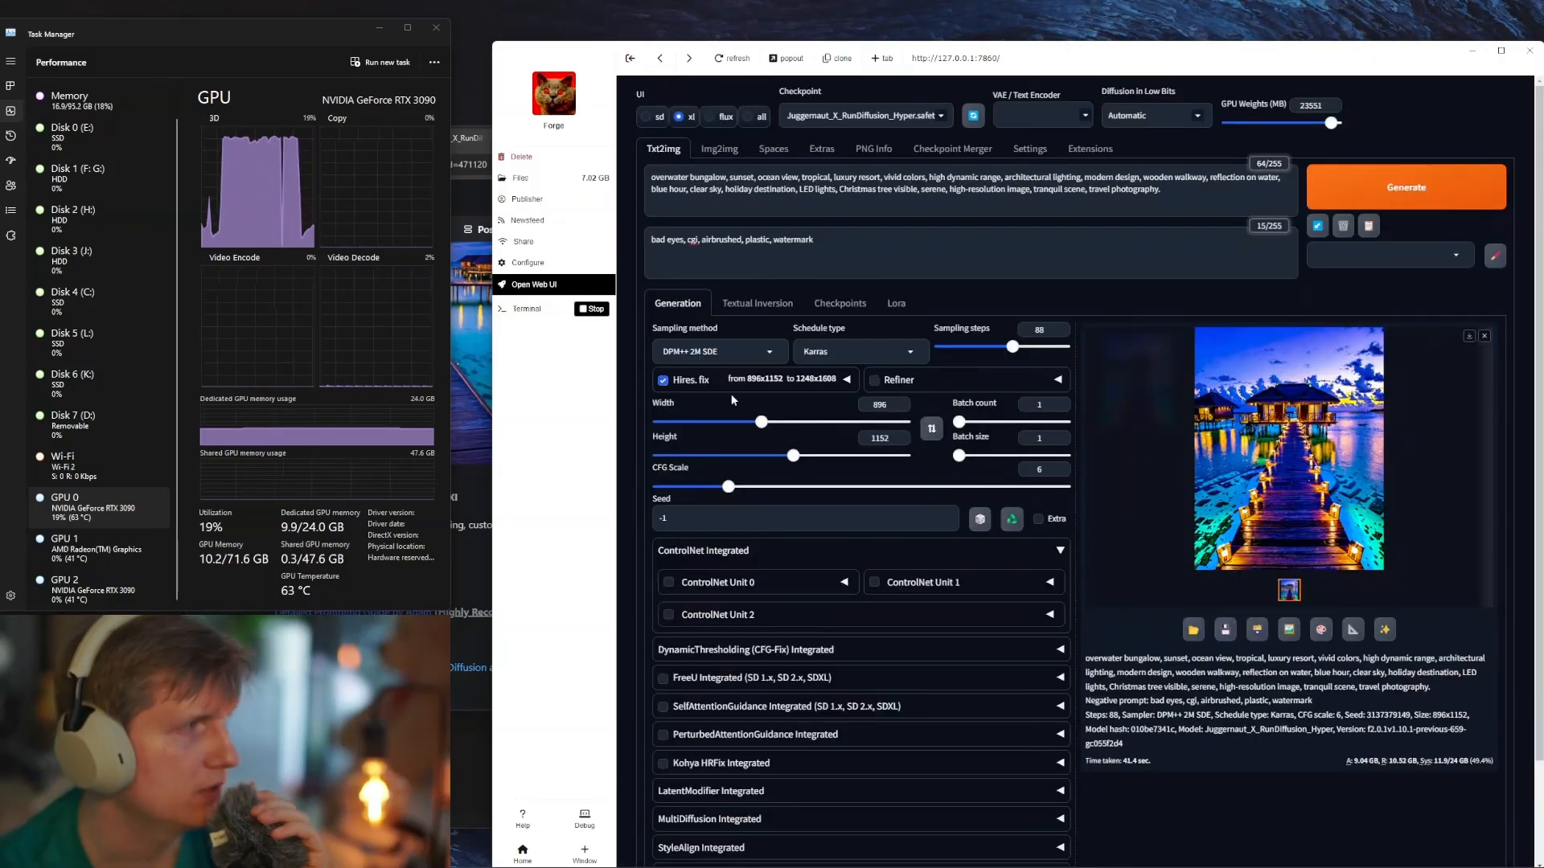
left_click(816, 382)
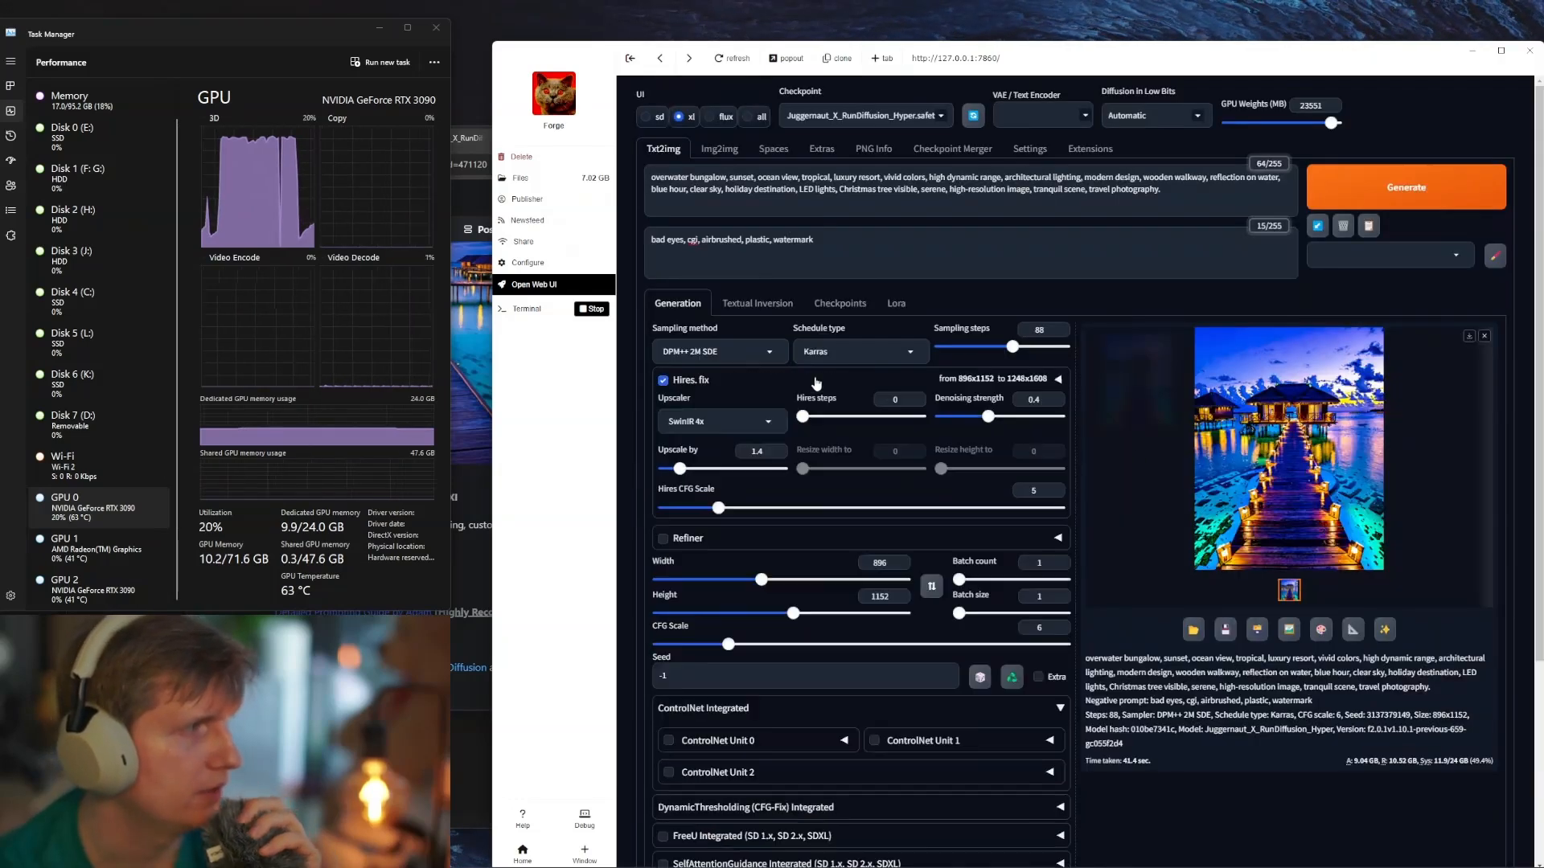
left_click(731, 427)
scroll(732, 627, "down", 4)
scroll(734, 606, "up", 4)
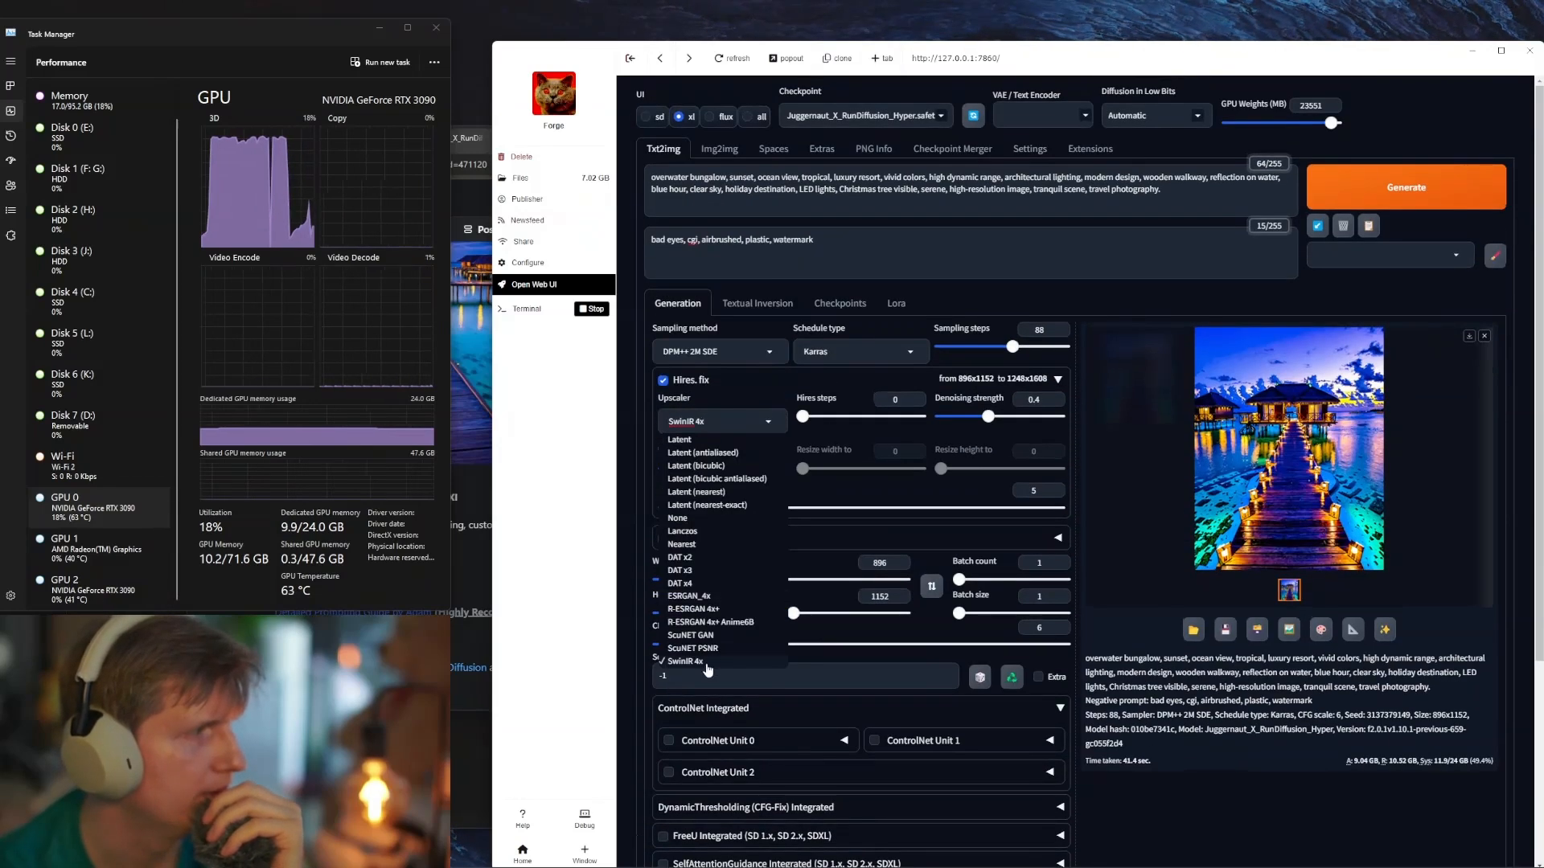
left_click(733, 611)
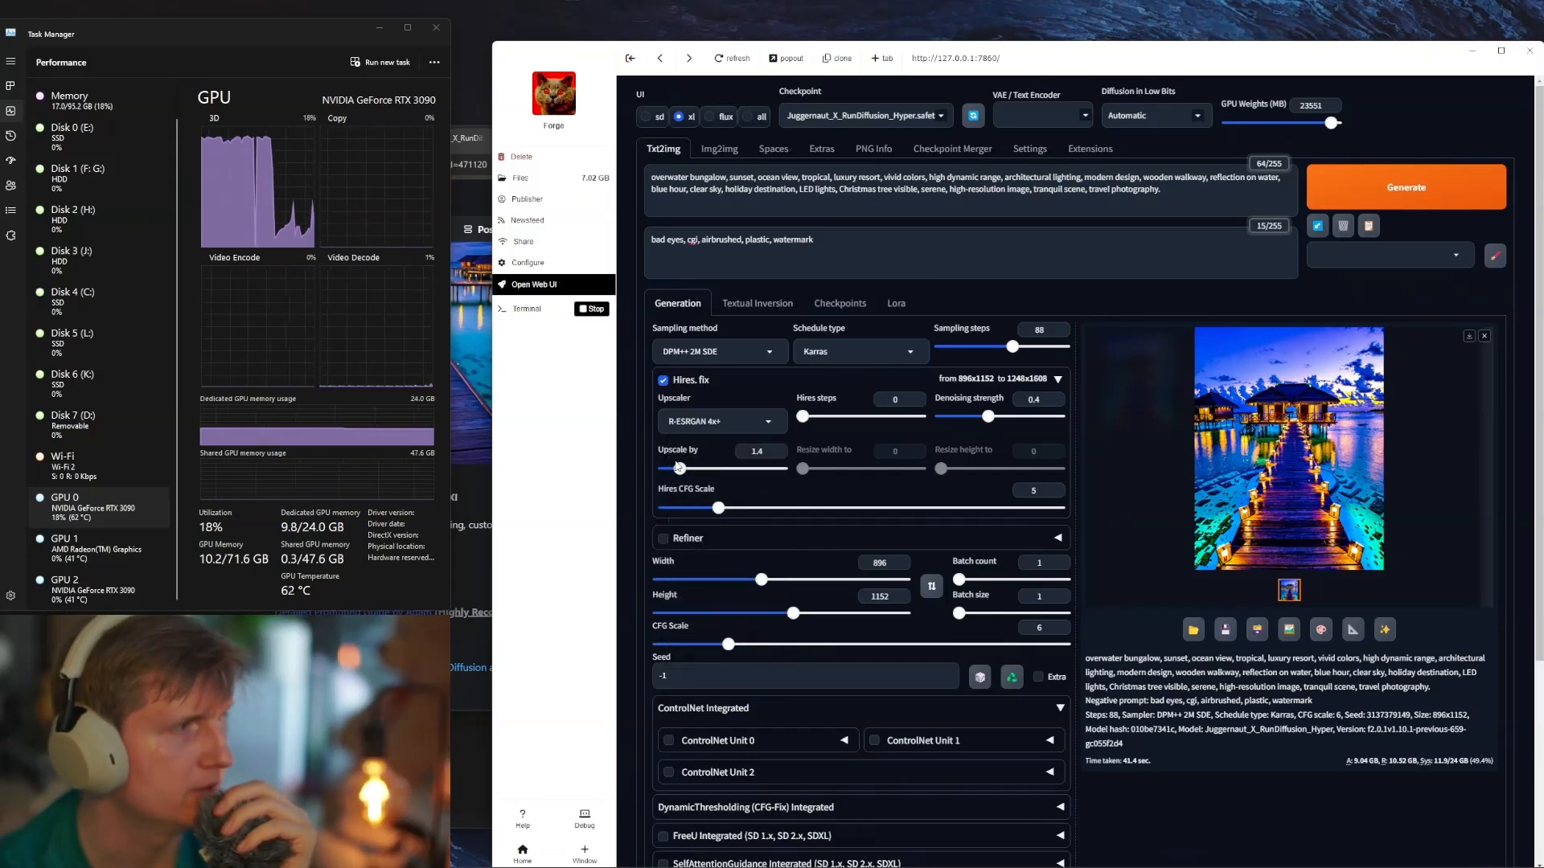
Step: Set the denoising strength to 0.31, the sampling steps to 40 and the upscale factor to 2, and generate the bungalow image
left_click_drag(988, 416, 979, 419)
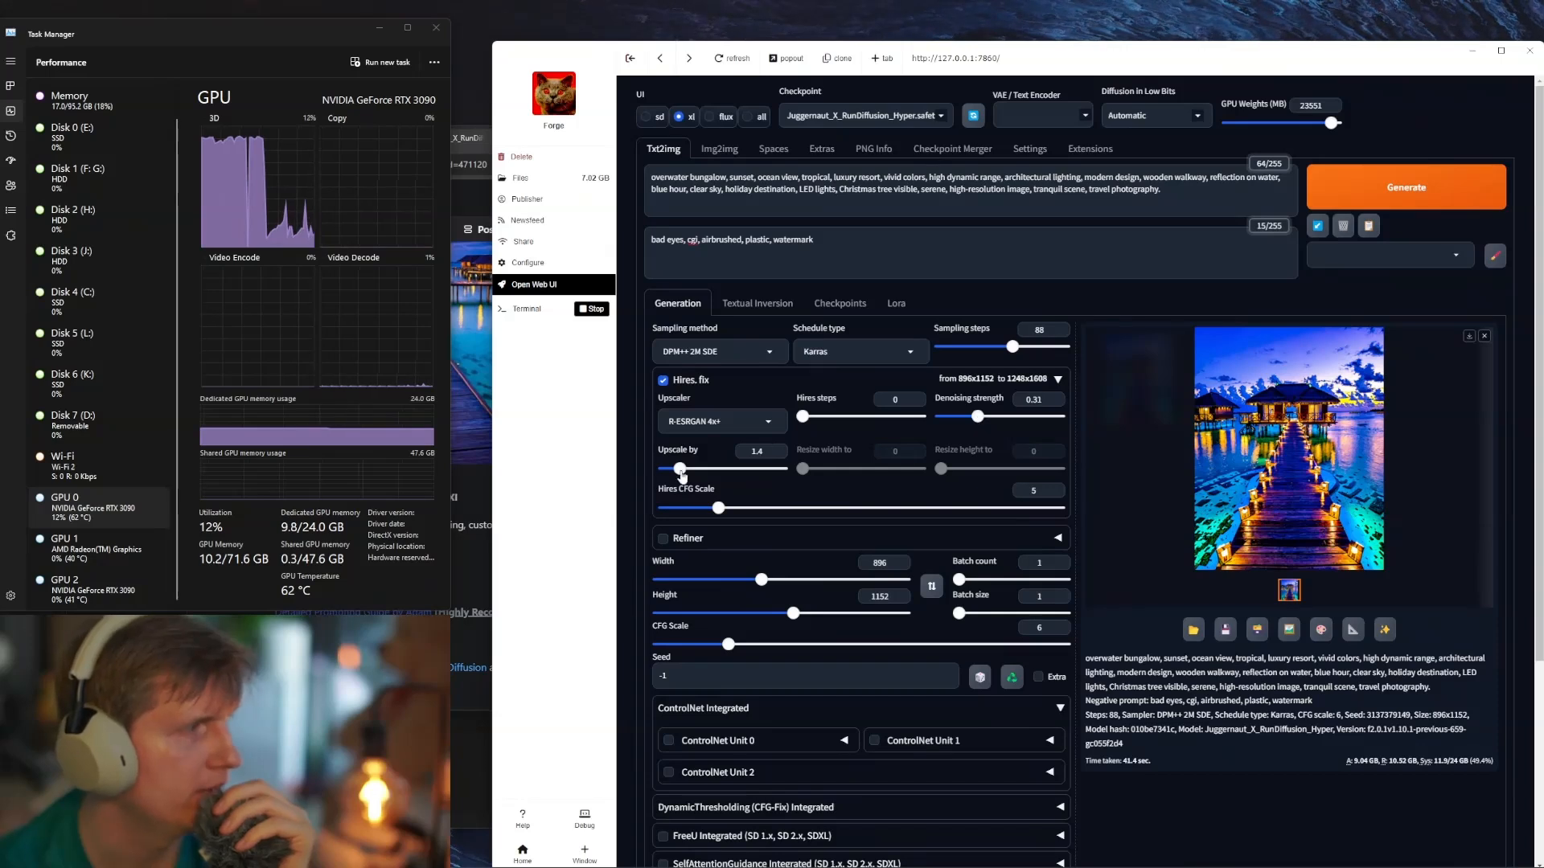
left_click_drag(997, 349, 972, 347)
left_click_drag(679, 469, 705, 472)
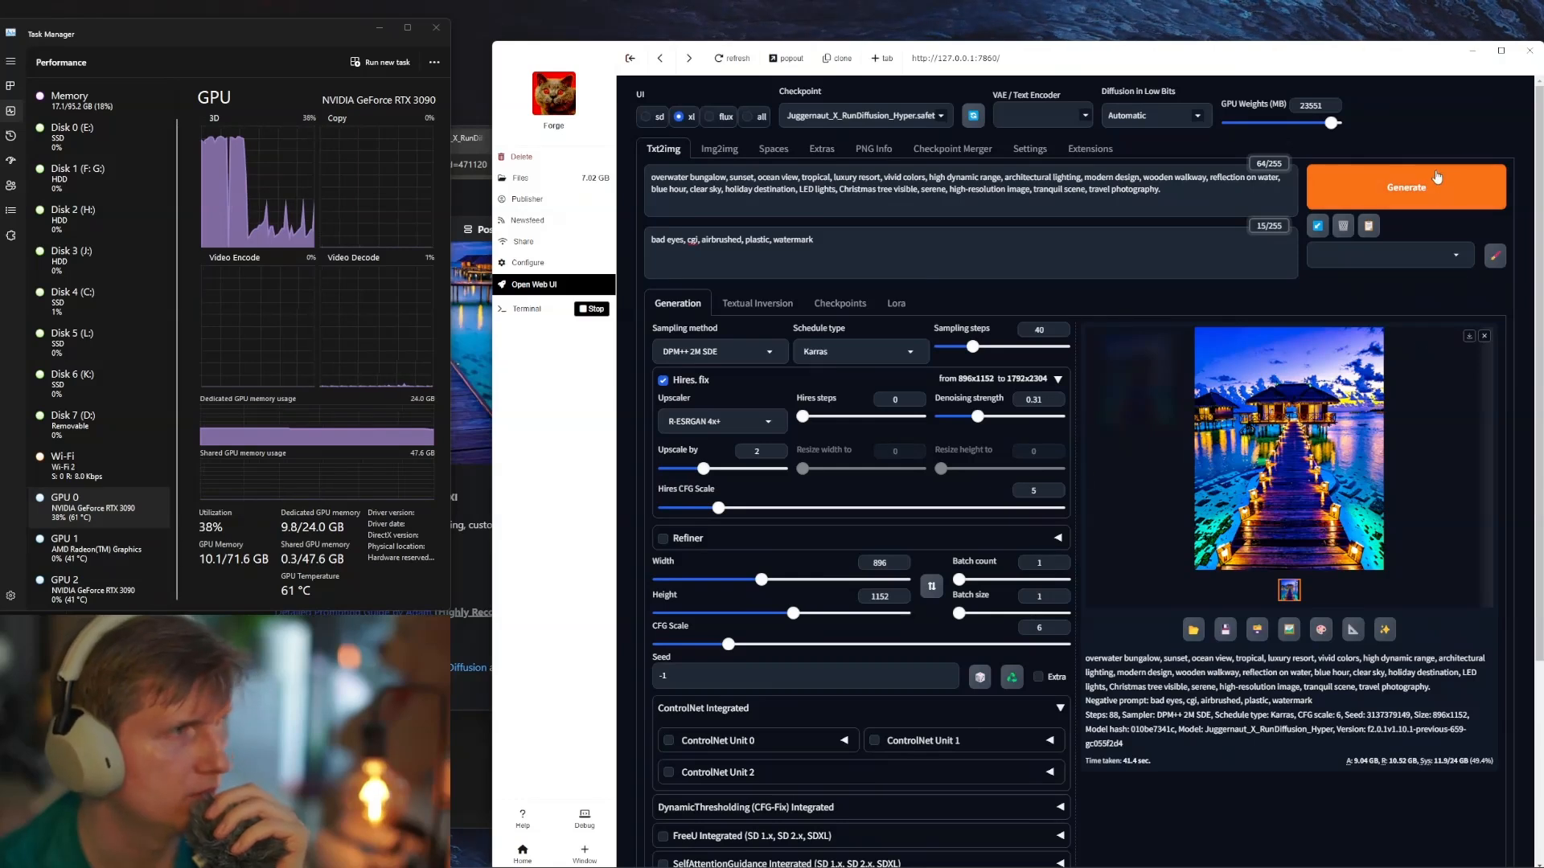
left_click(1438, 179)
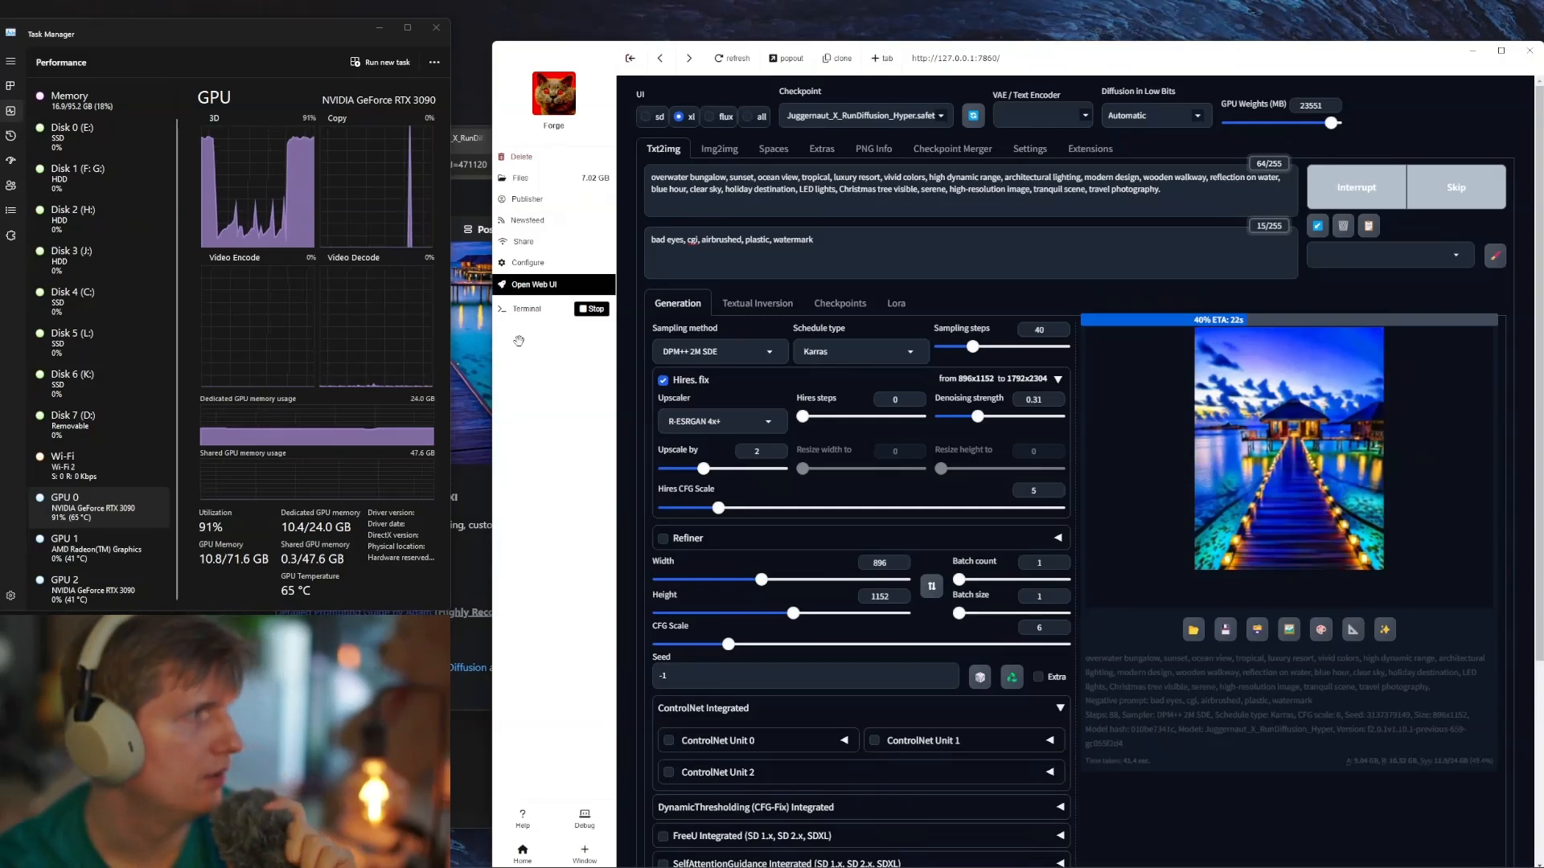
Step: View the original bungalow image on Civitai, then check the upscaling progress in the terminal and return to the web UI
left_click(459, 400)
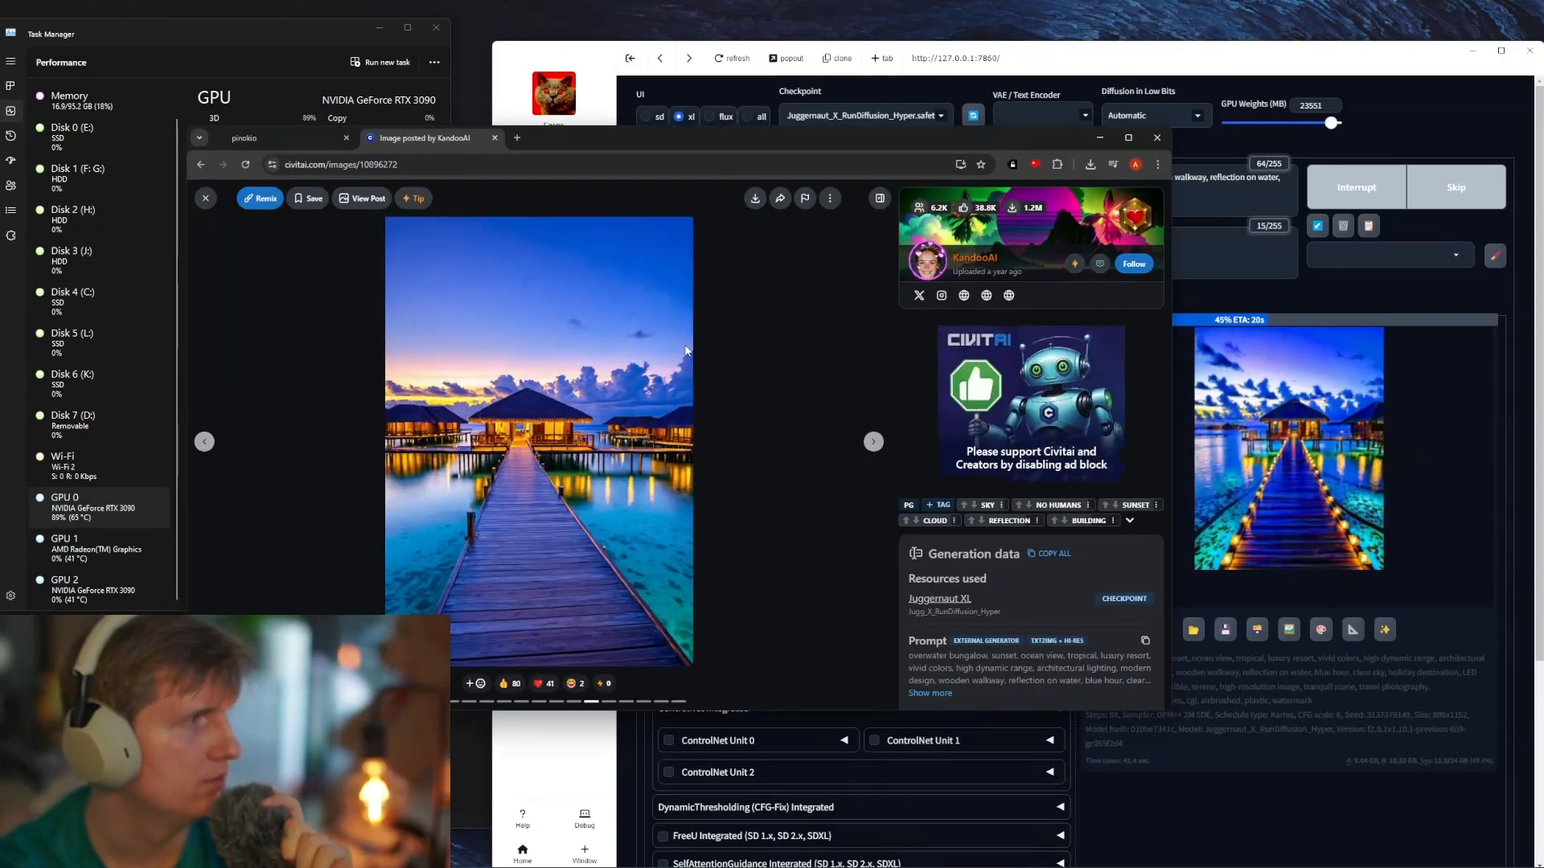
left_click(1100, 139)
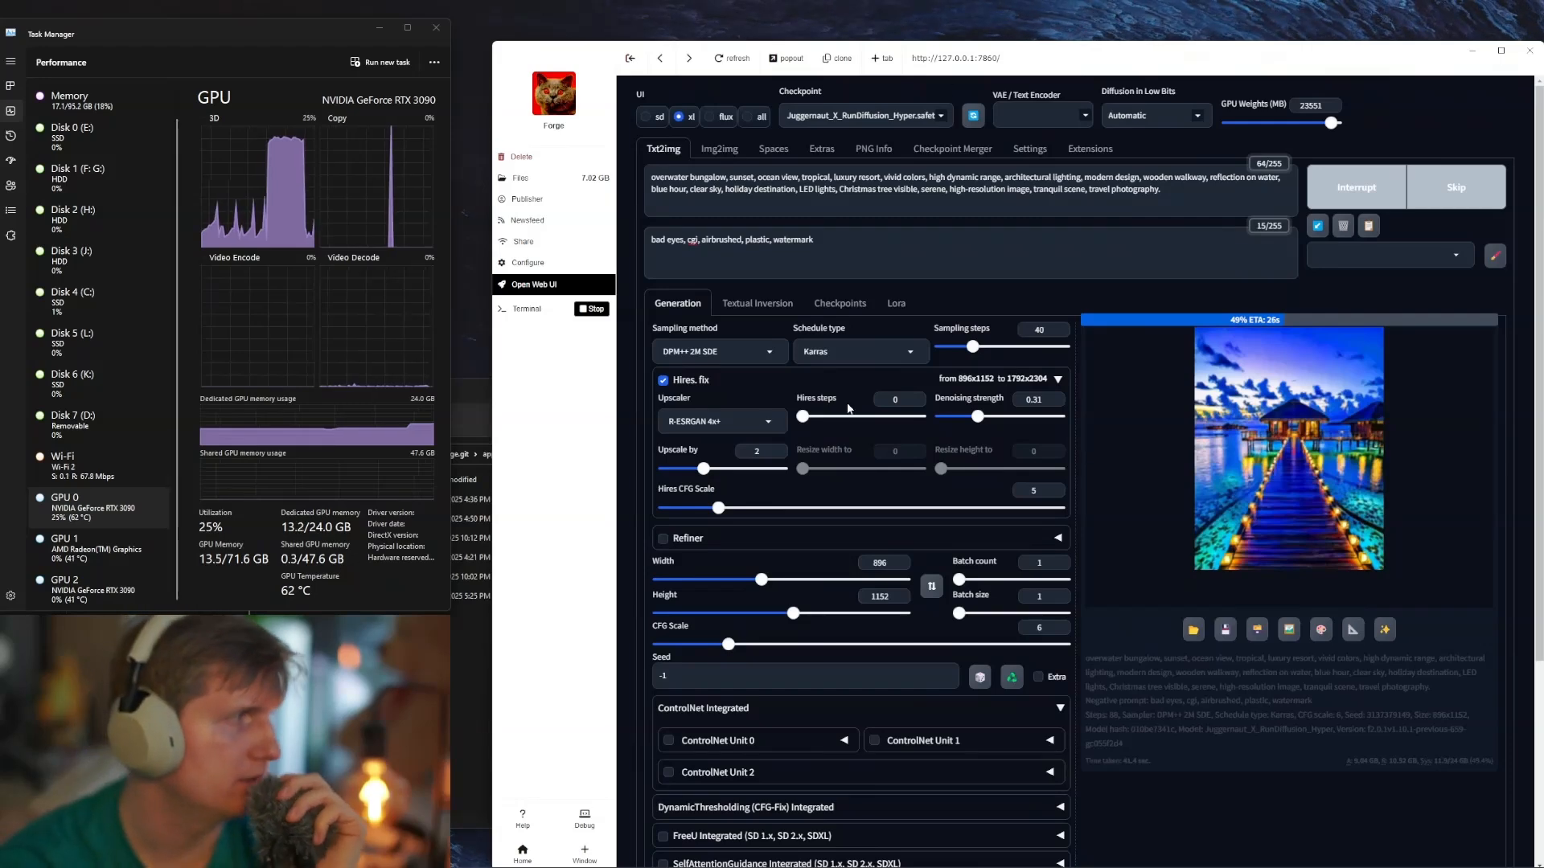
left_click(536, 315)
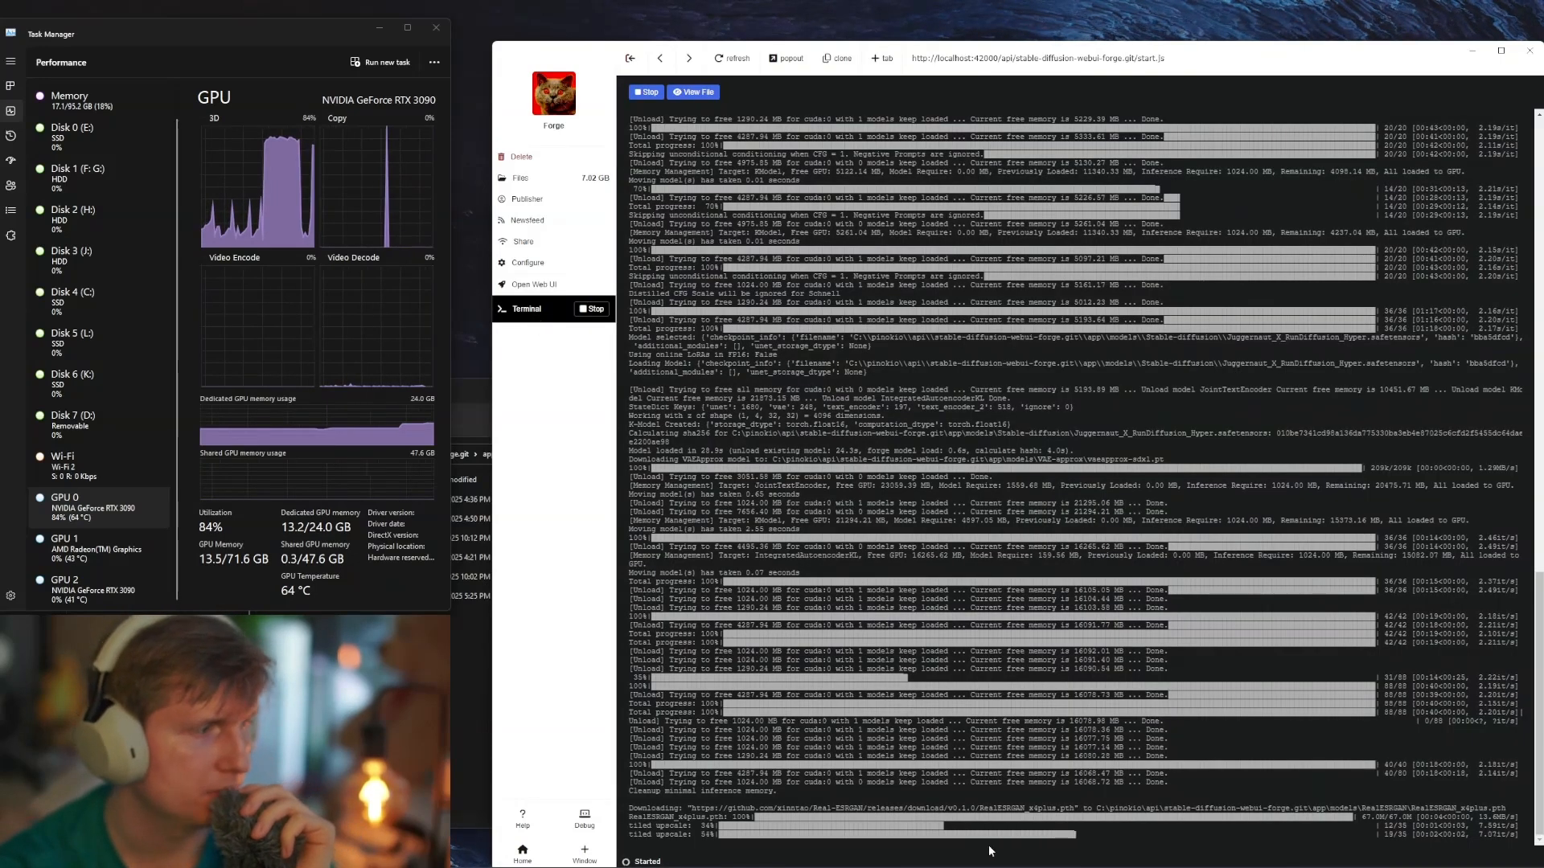
left_click(534, 289)
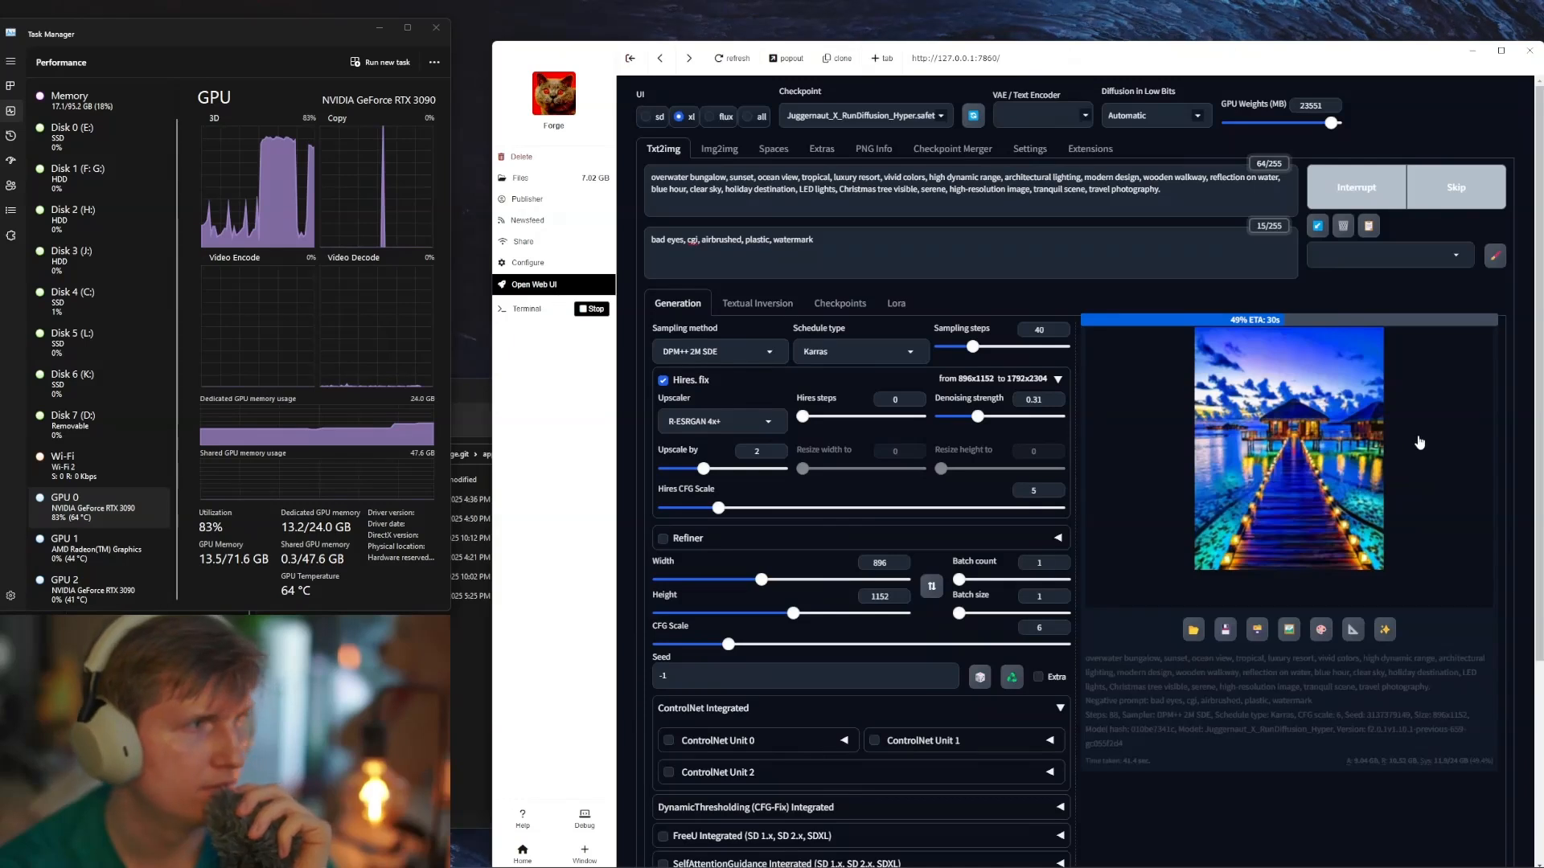
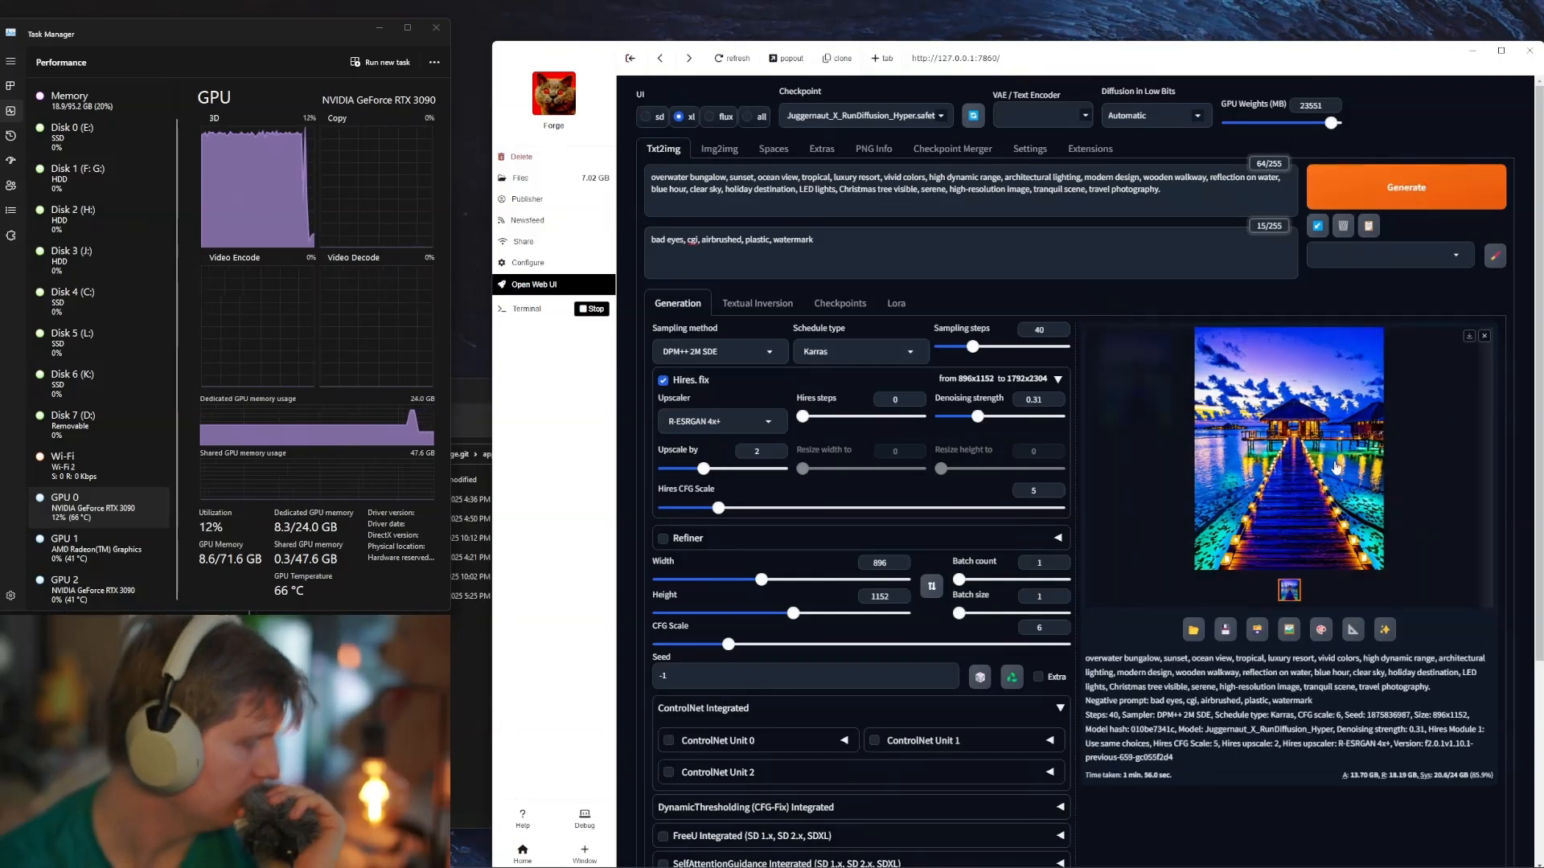
Step: View the Hires. fix bungalow image enlarged, then close the enlarged view
left_click(1336, 467)
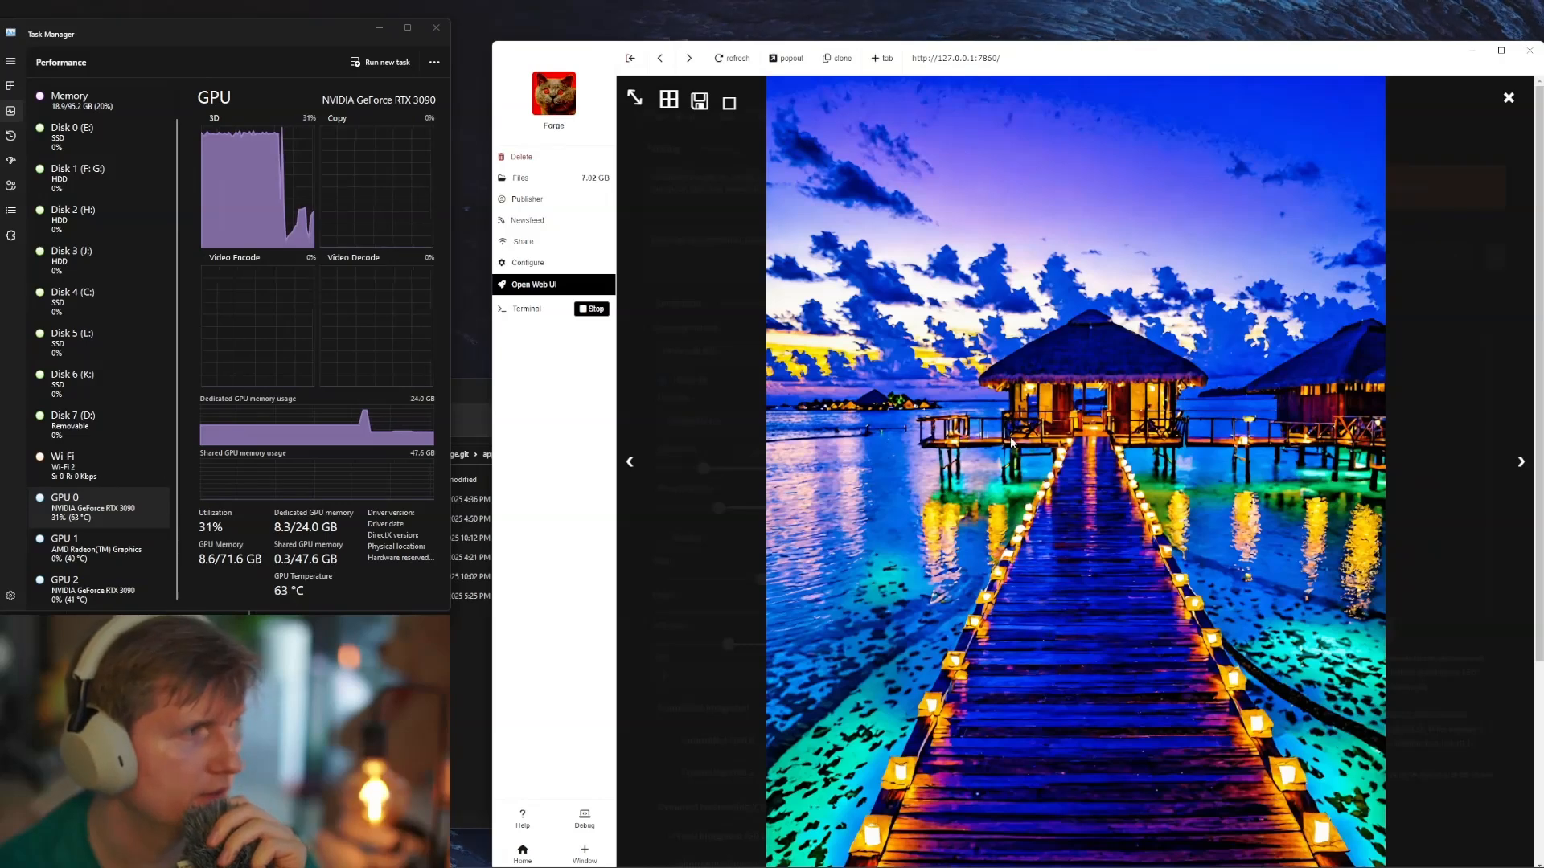
left_click(1506, 350)
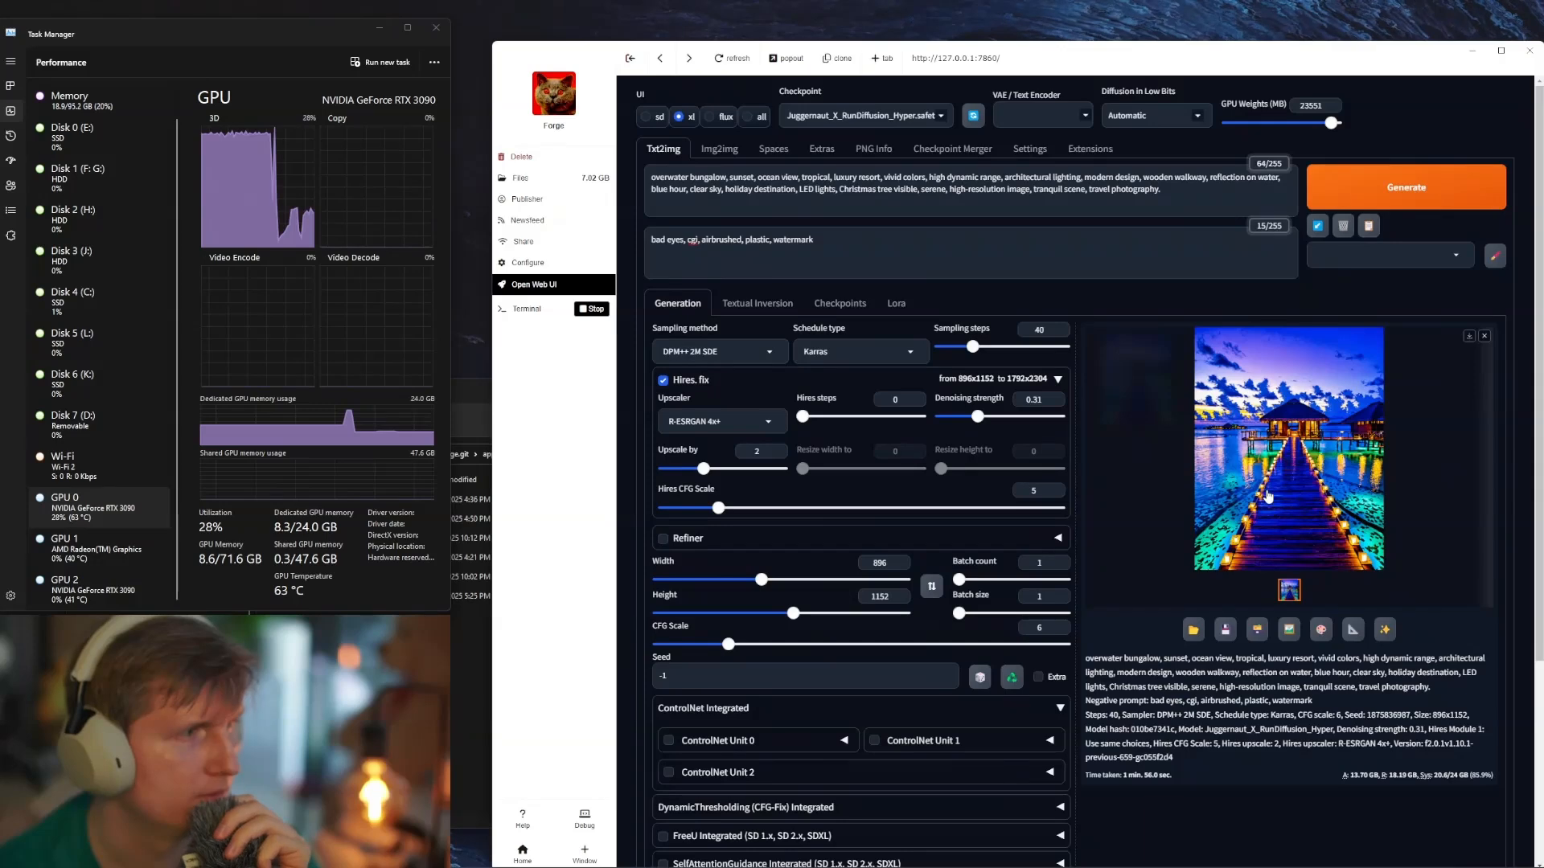
left_click(1404, 370)
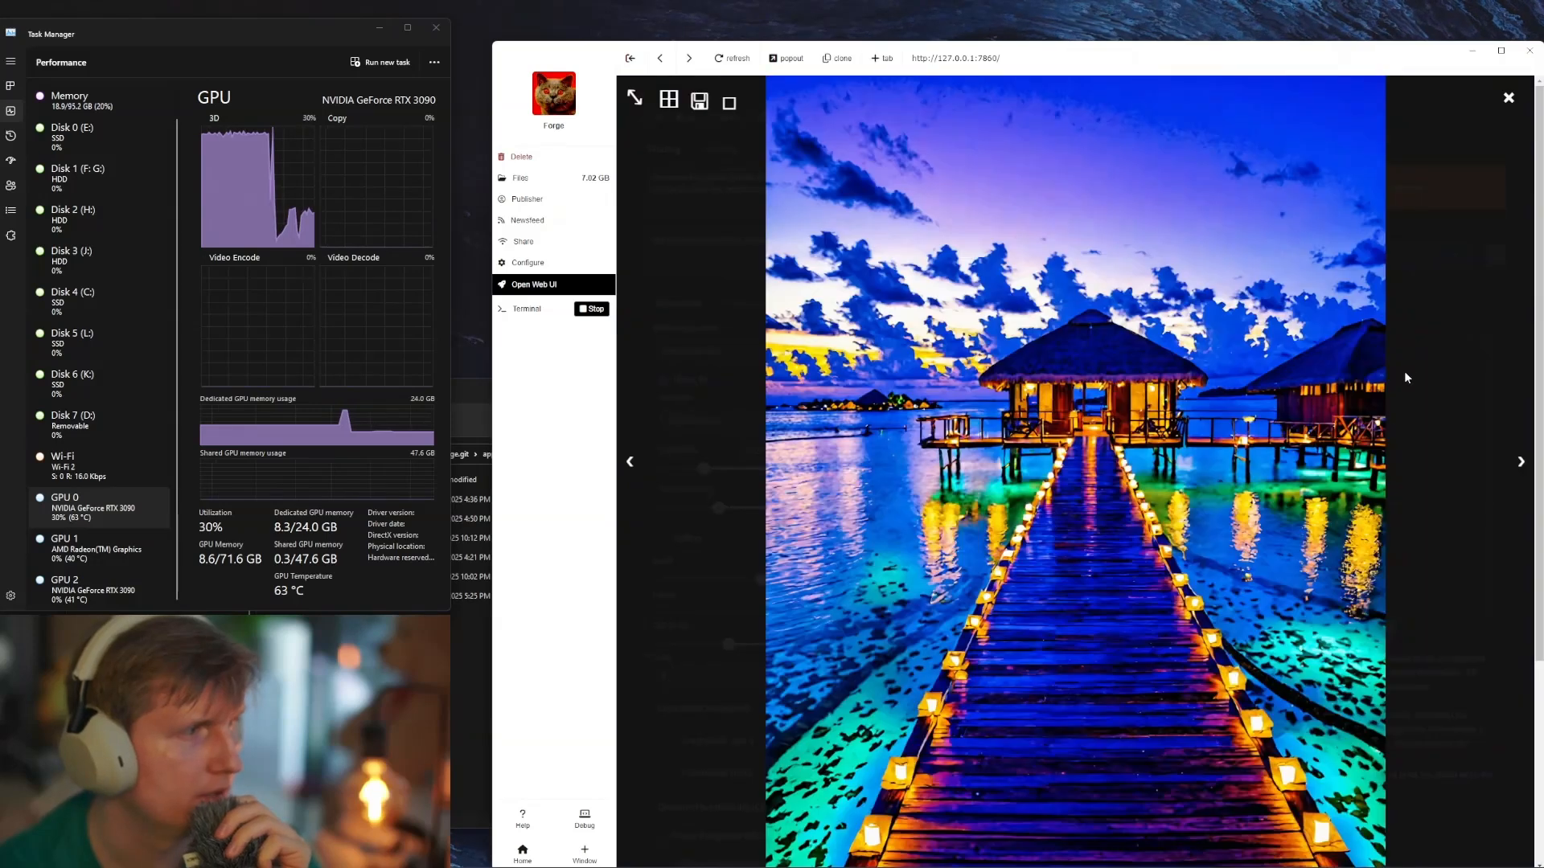
left_click(1455, 355)
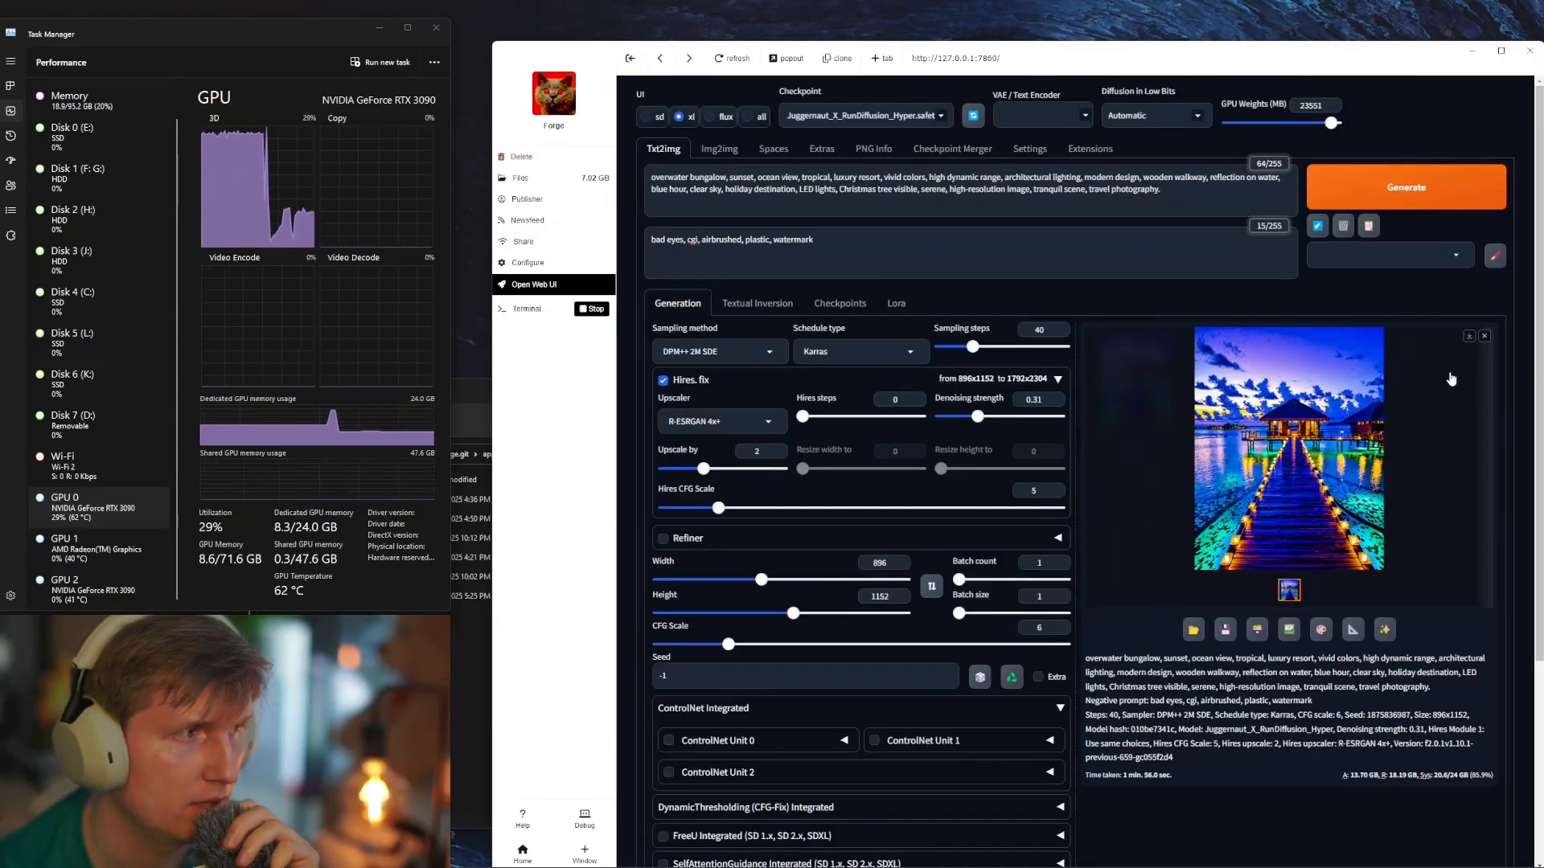
left_click(1457, 367)
left_click(1497, 420)
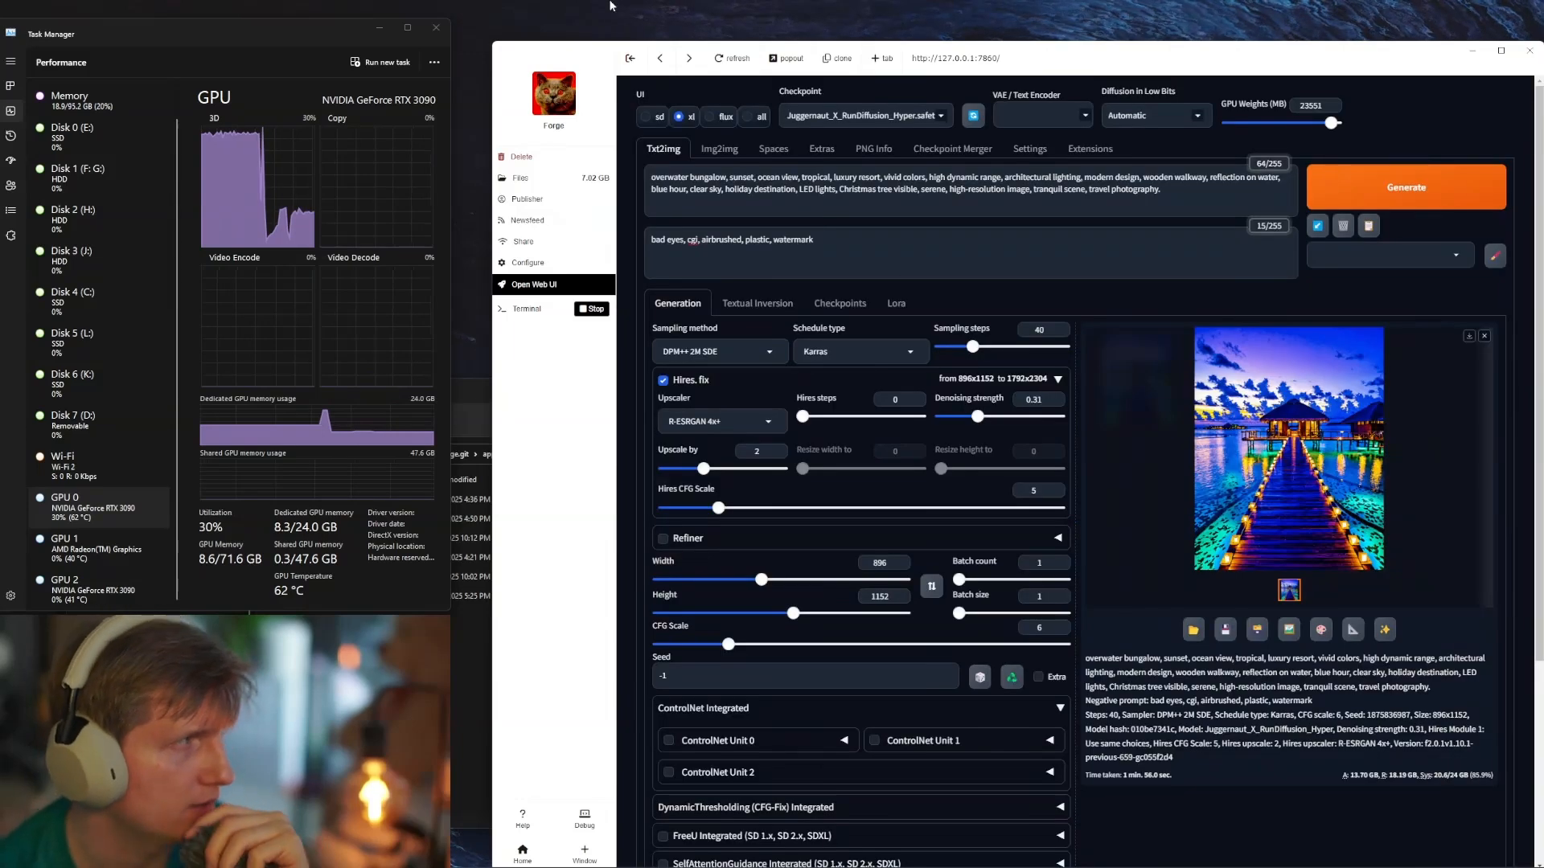
Step: Check the available checkpoints, then switch to Civitai and open the Juggernaut XL model page from the bungalow image's resources
left_click(865, 113)
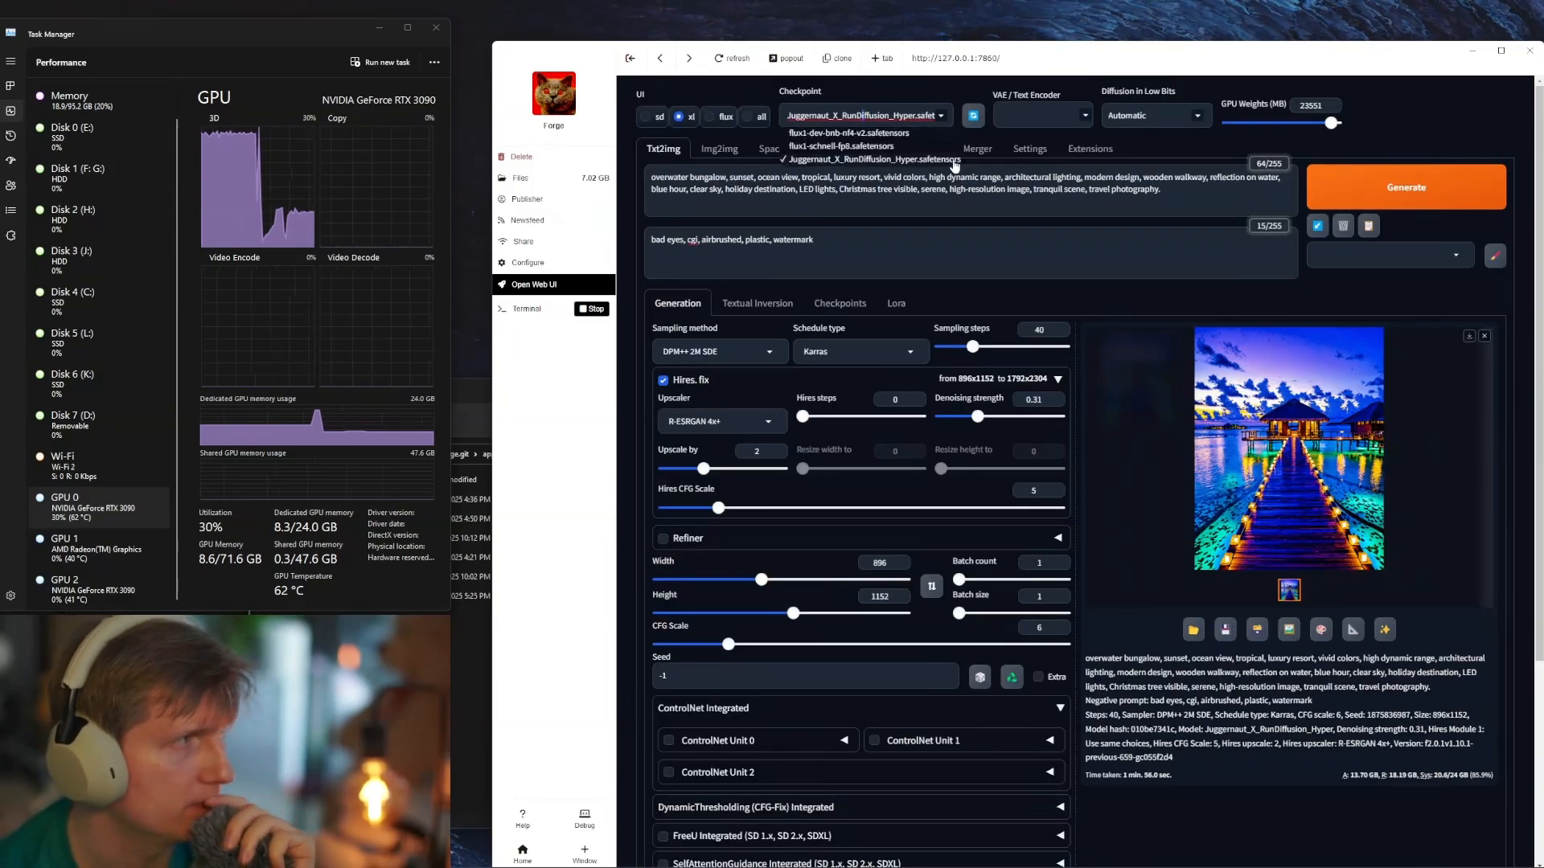
left_click(1316, 706)
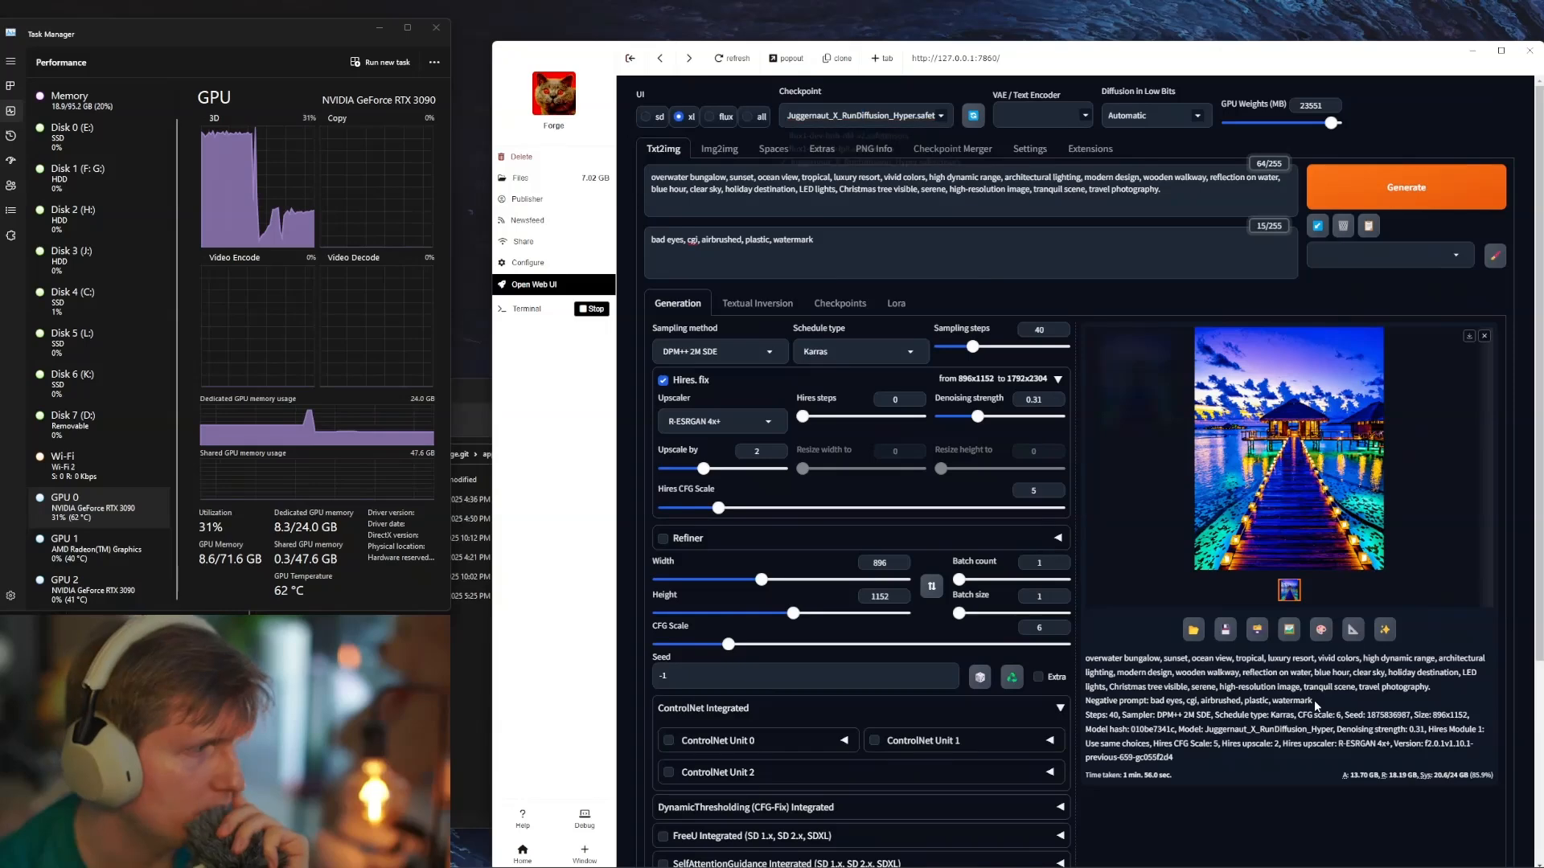
mouse_move(1531, 867)
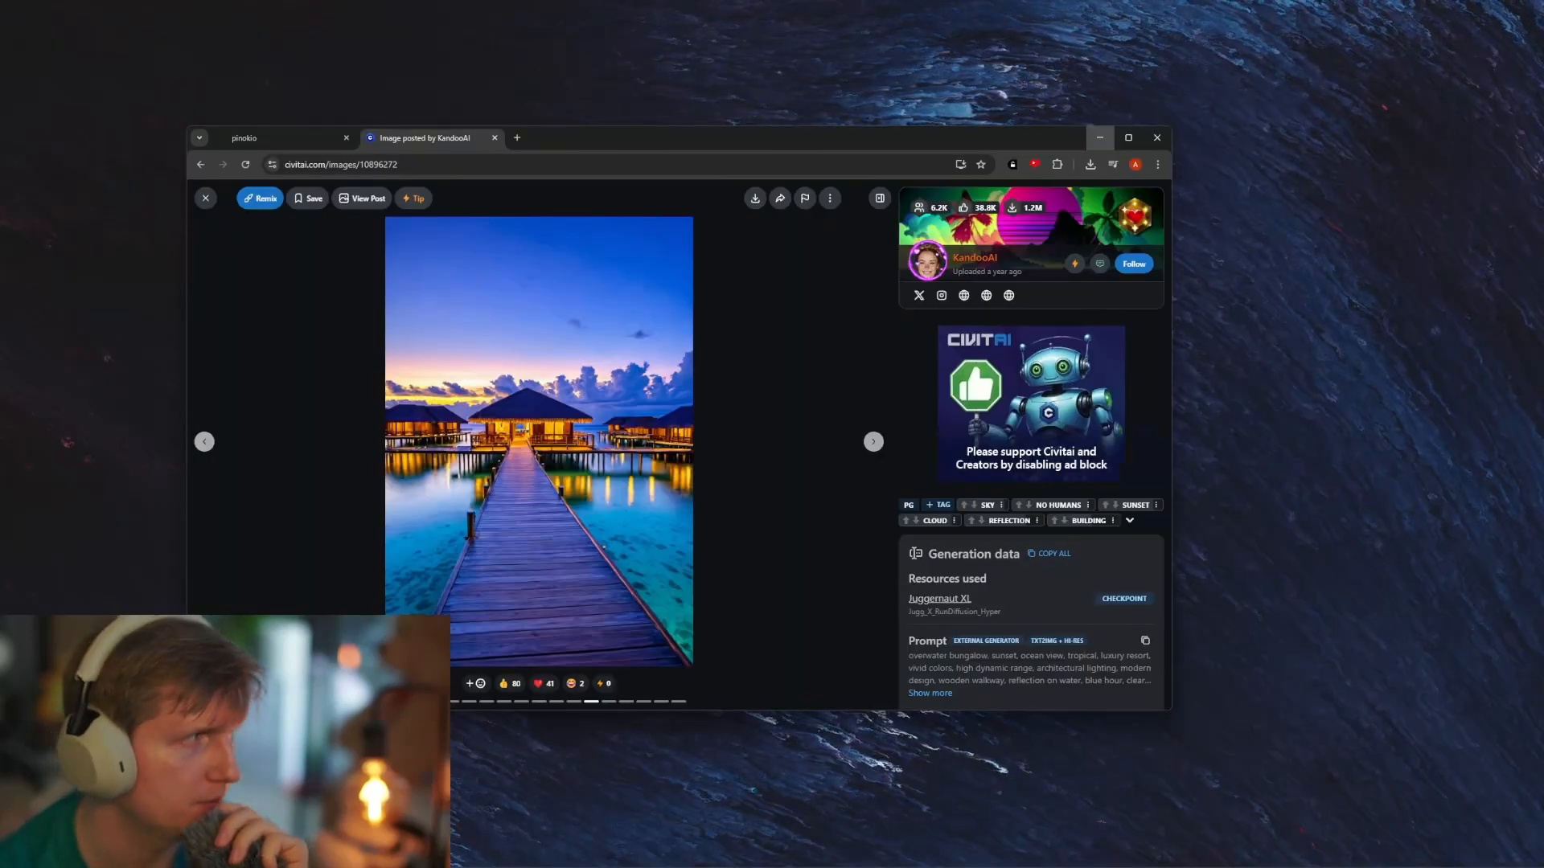
left_click(1504, 838)
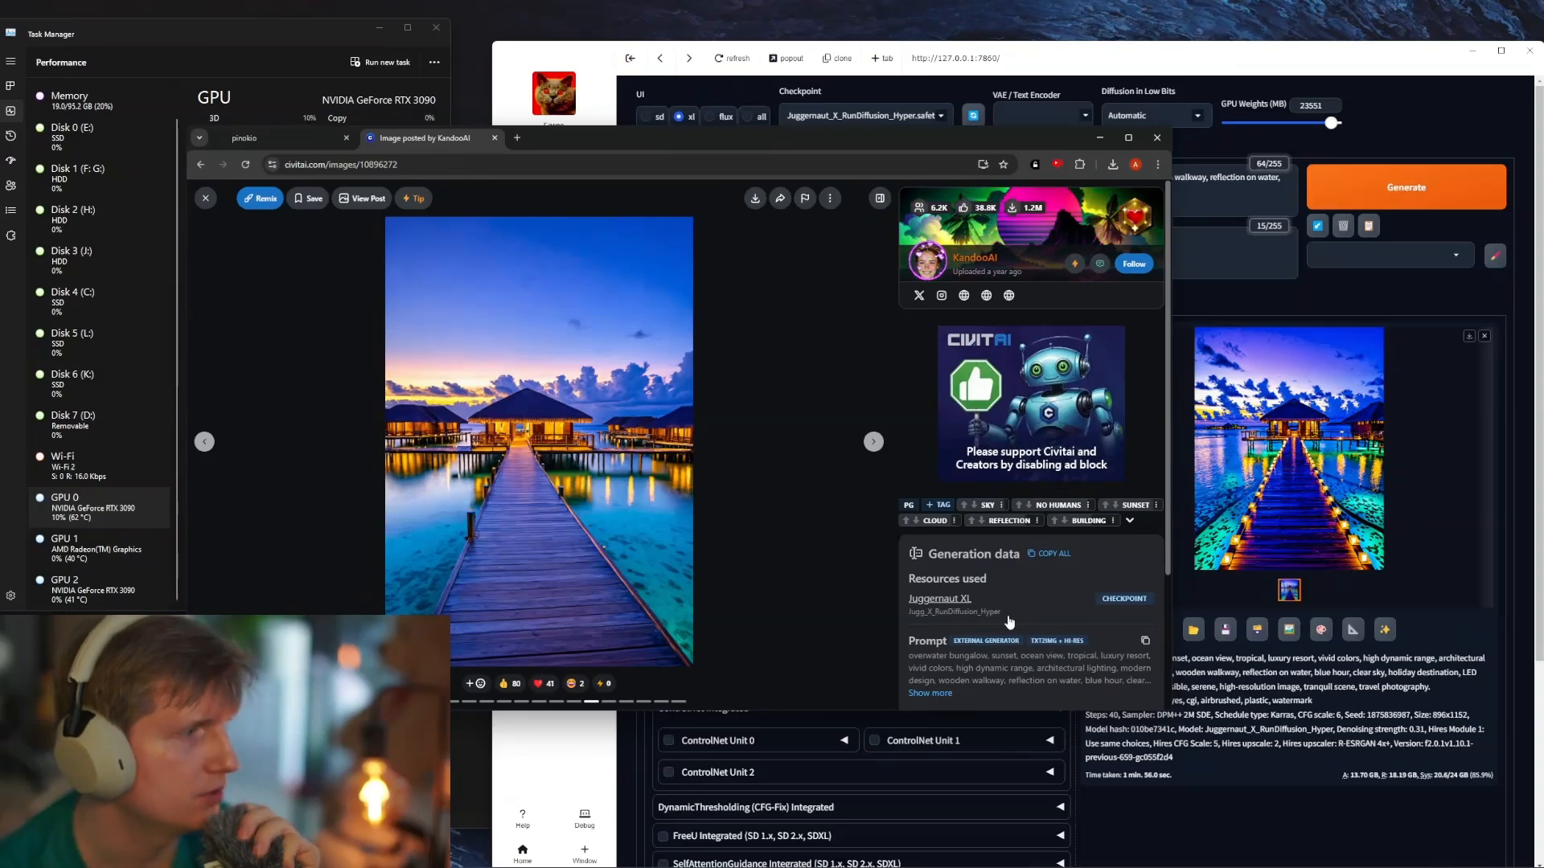
left_click(939, 600)
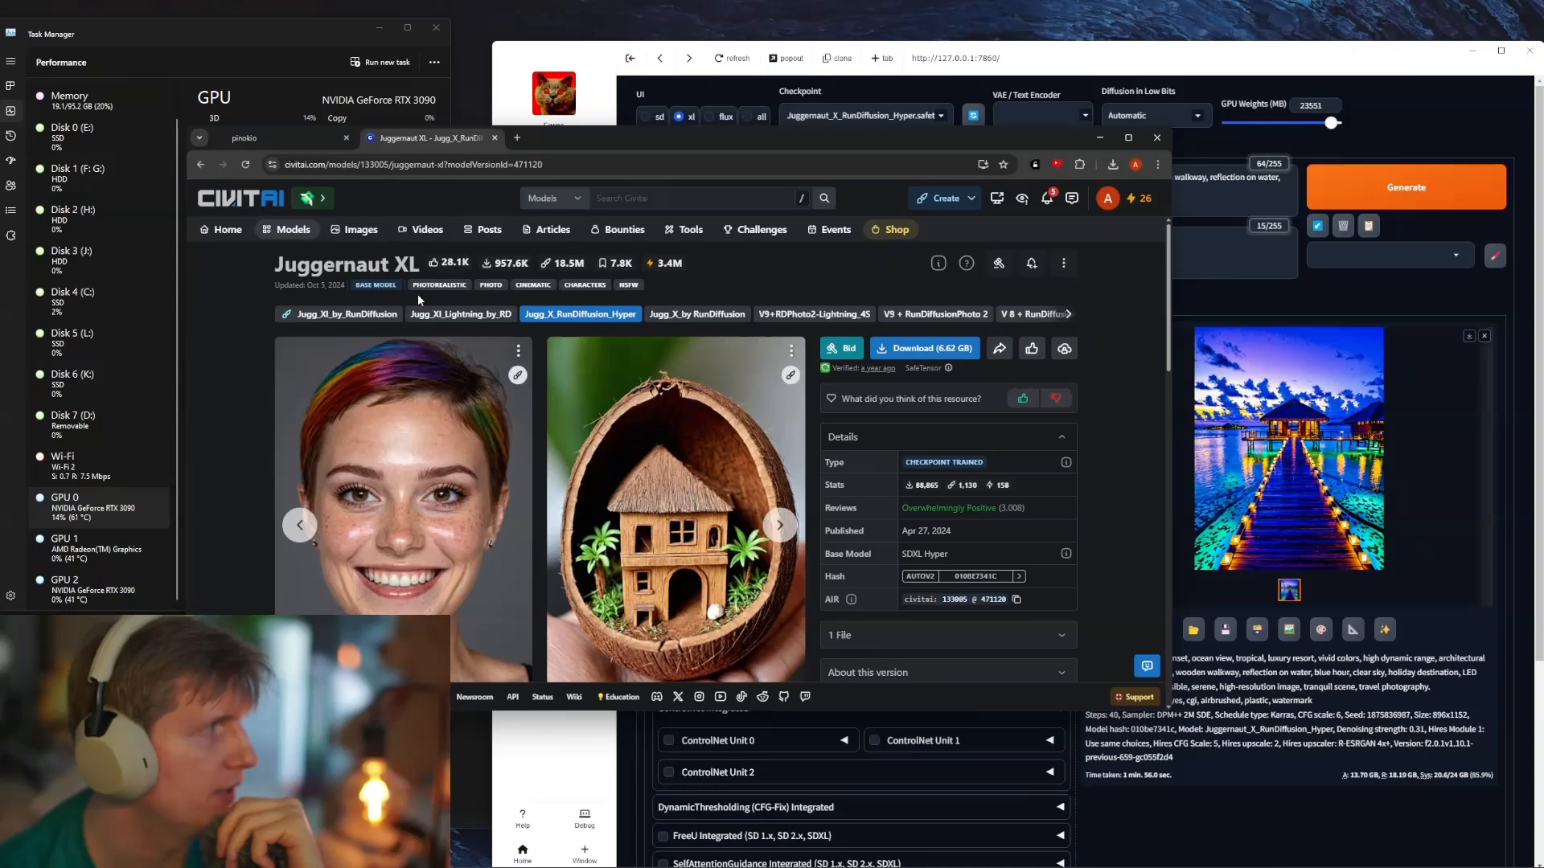
Step: Compare the Juggernaut XL versions, including Jugg_XI_by_RunDiffusion, Jugg_XI_Lightning_by_RD, V9+RDPhoto2-Lightning_4S and V9 + RunDiffusionPhoto 2, by their details and example images
left_click(383, 315)
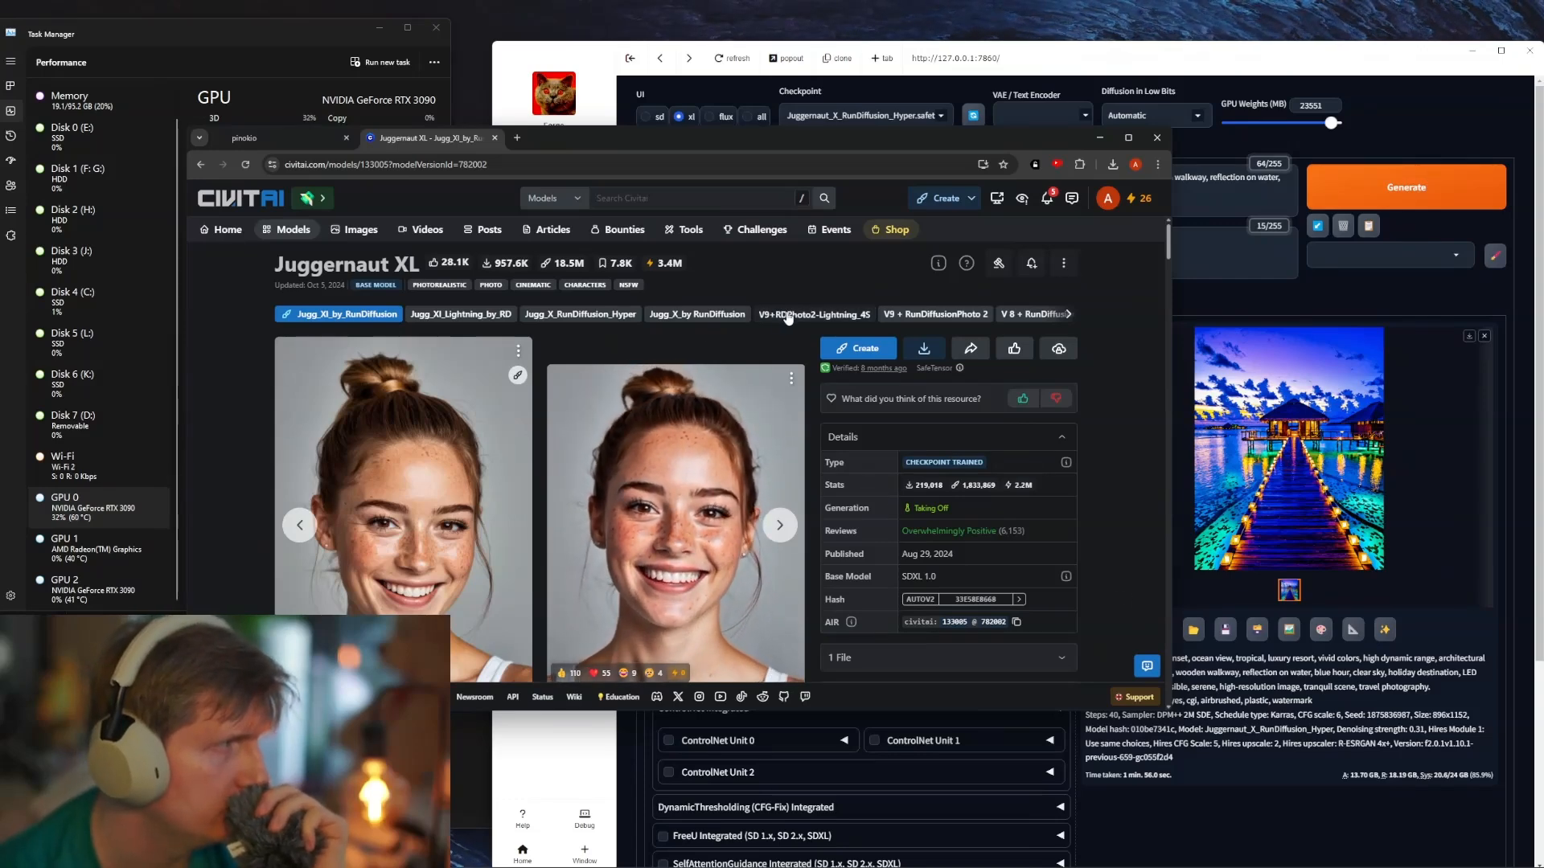
left_click(814, 314)
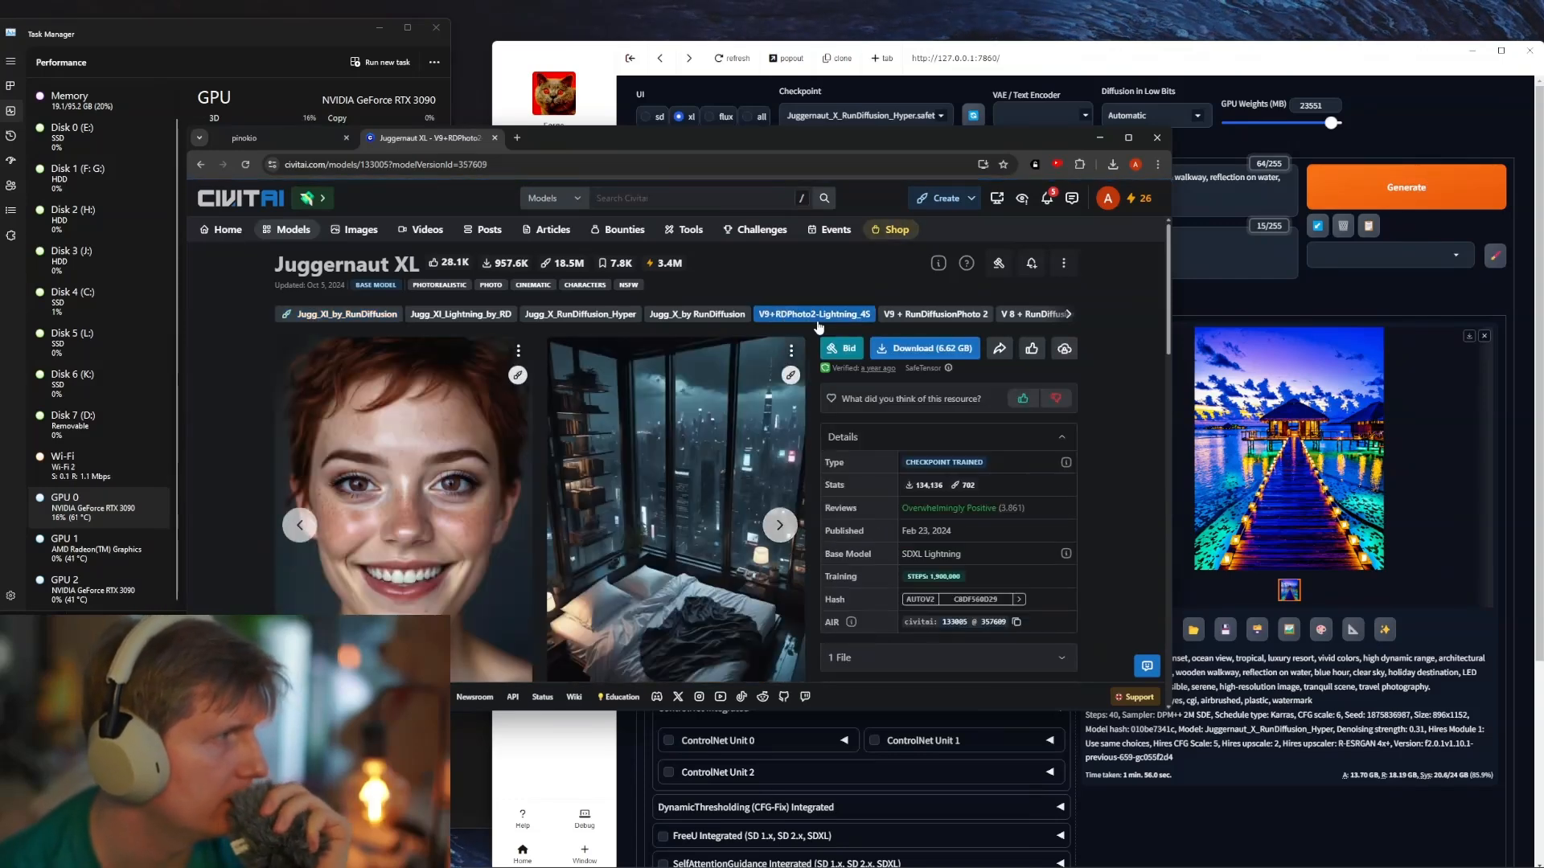
left_click(913, 318)
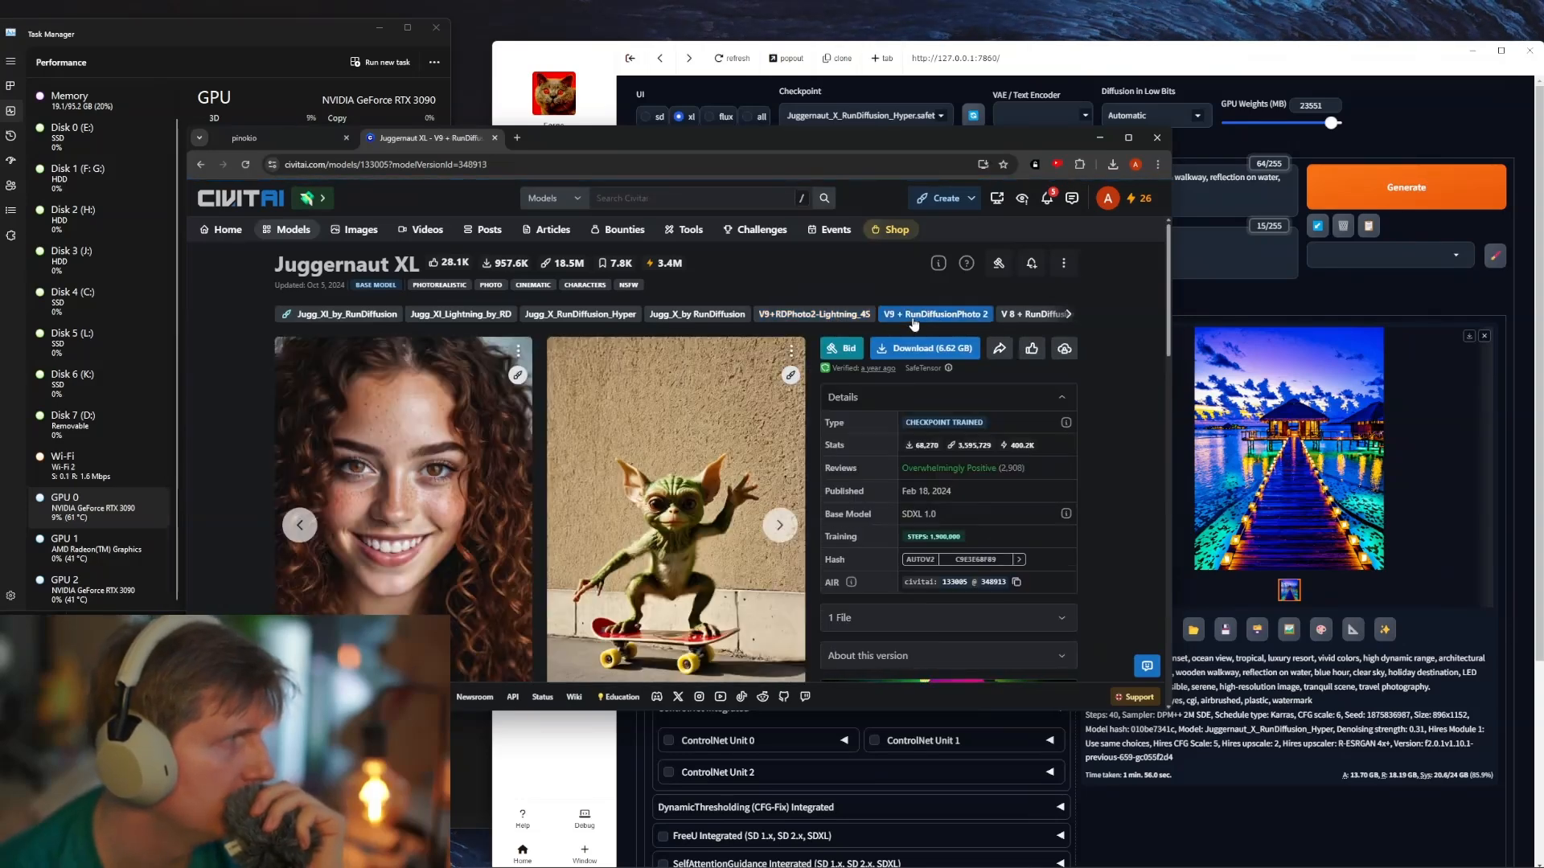
left_click(347, 314)
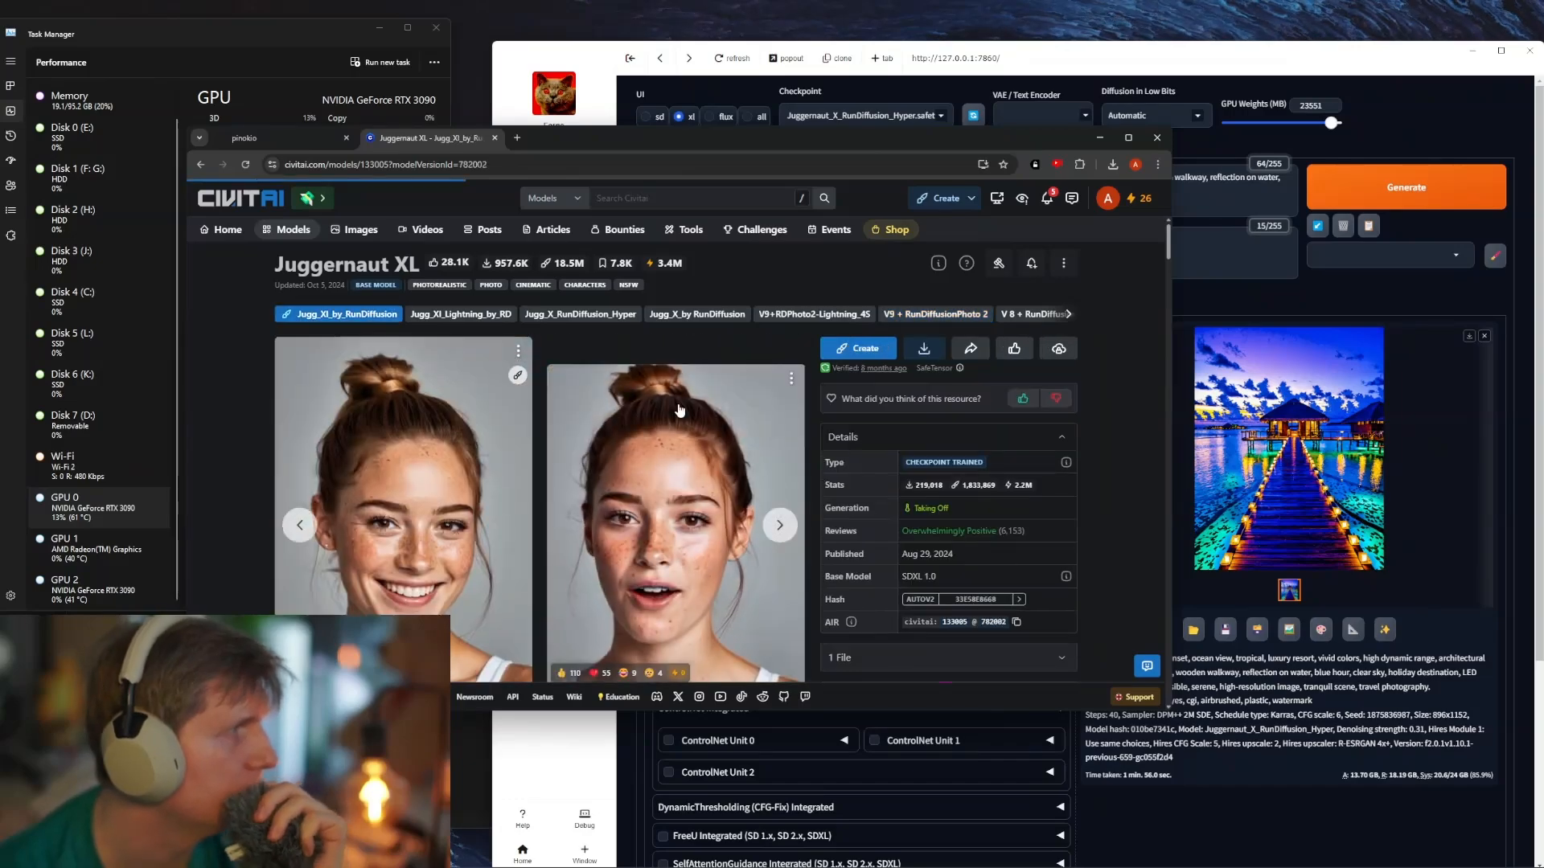
scroll(843, 528, "down", 15)
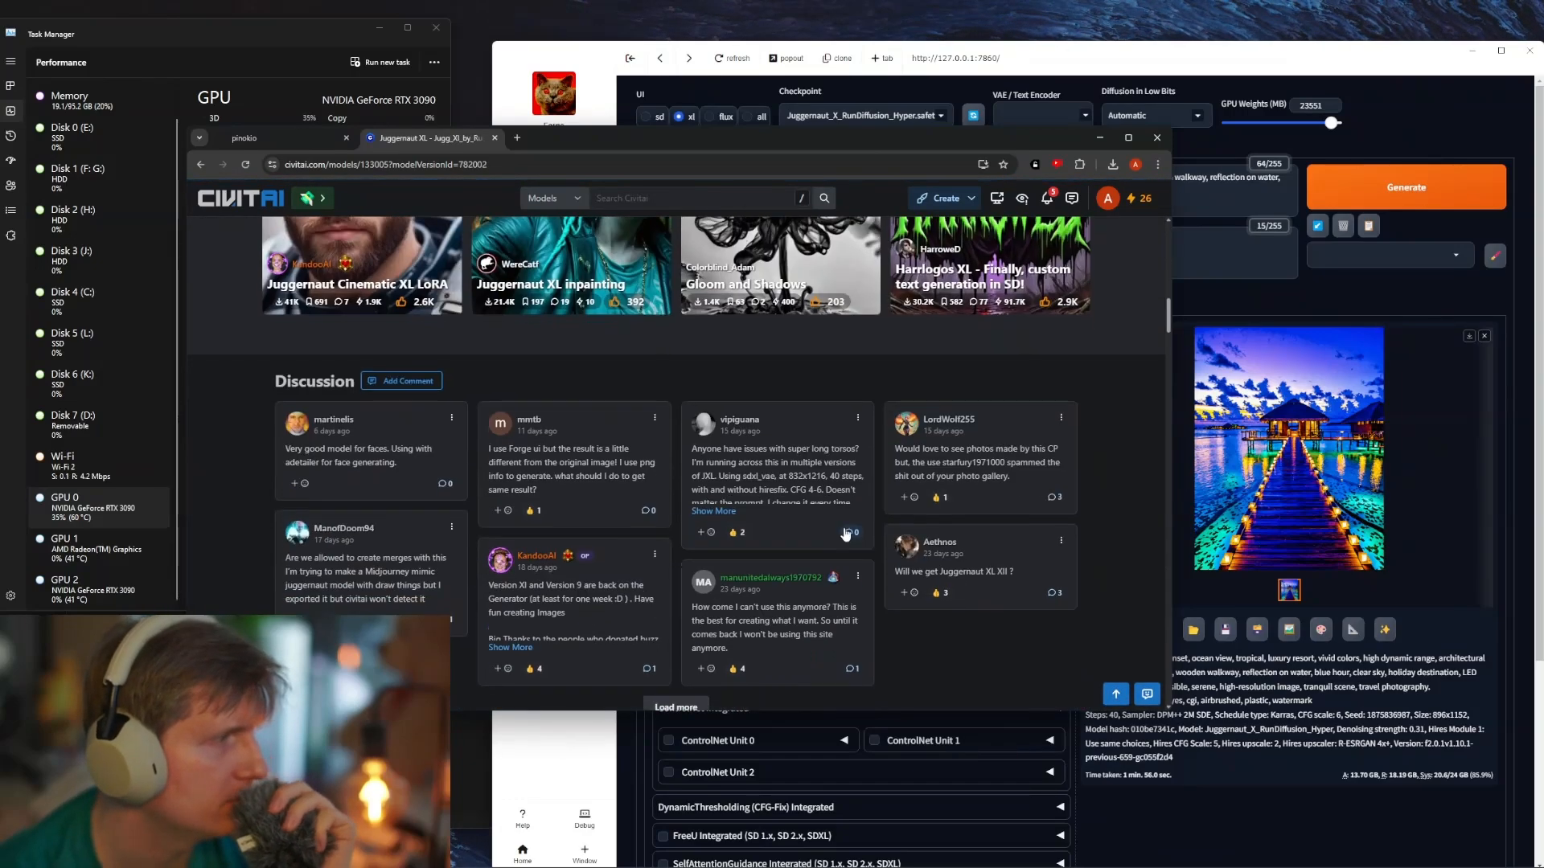
scroll(842, 528, "down", 8)
scroll(843, 528, "up", 15)
scroll(842, 532, "up", 5)
scroll(723, 466, "down", 3)
scroll(714, 454, "up", 5)
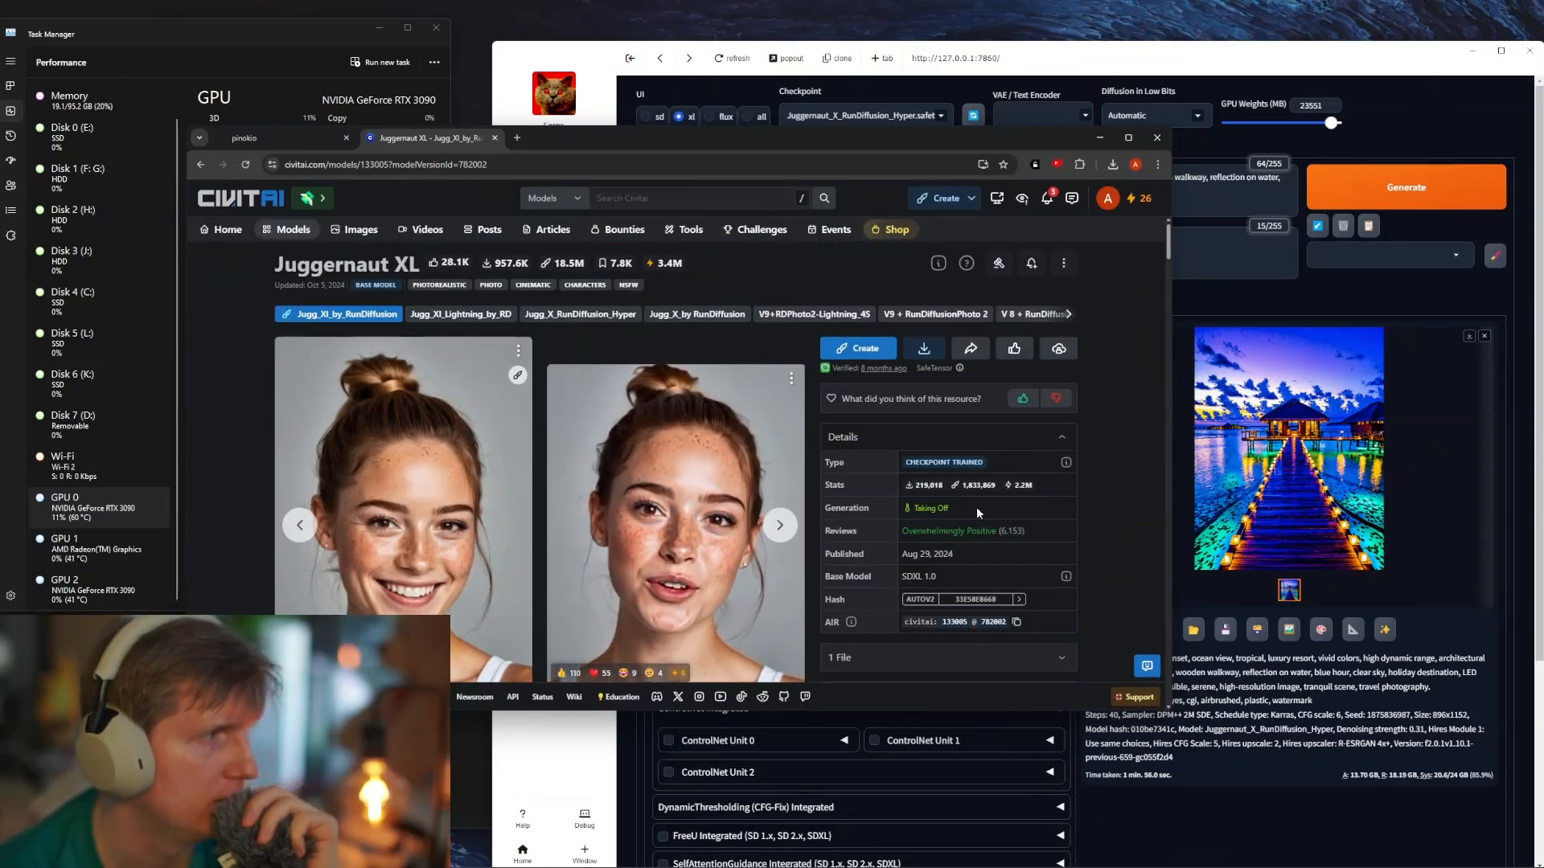
left_click(481, 314)
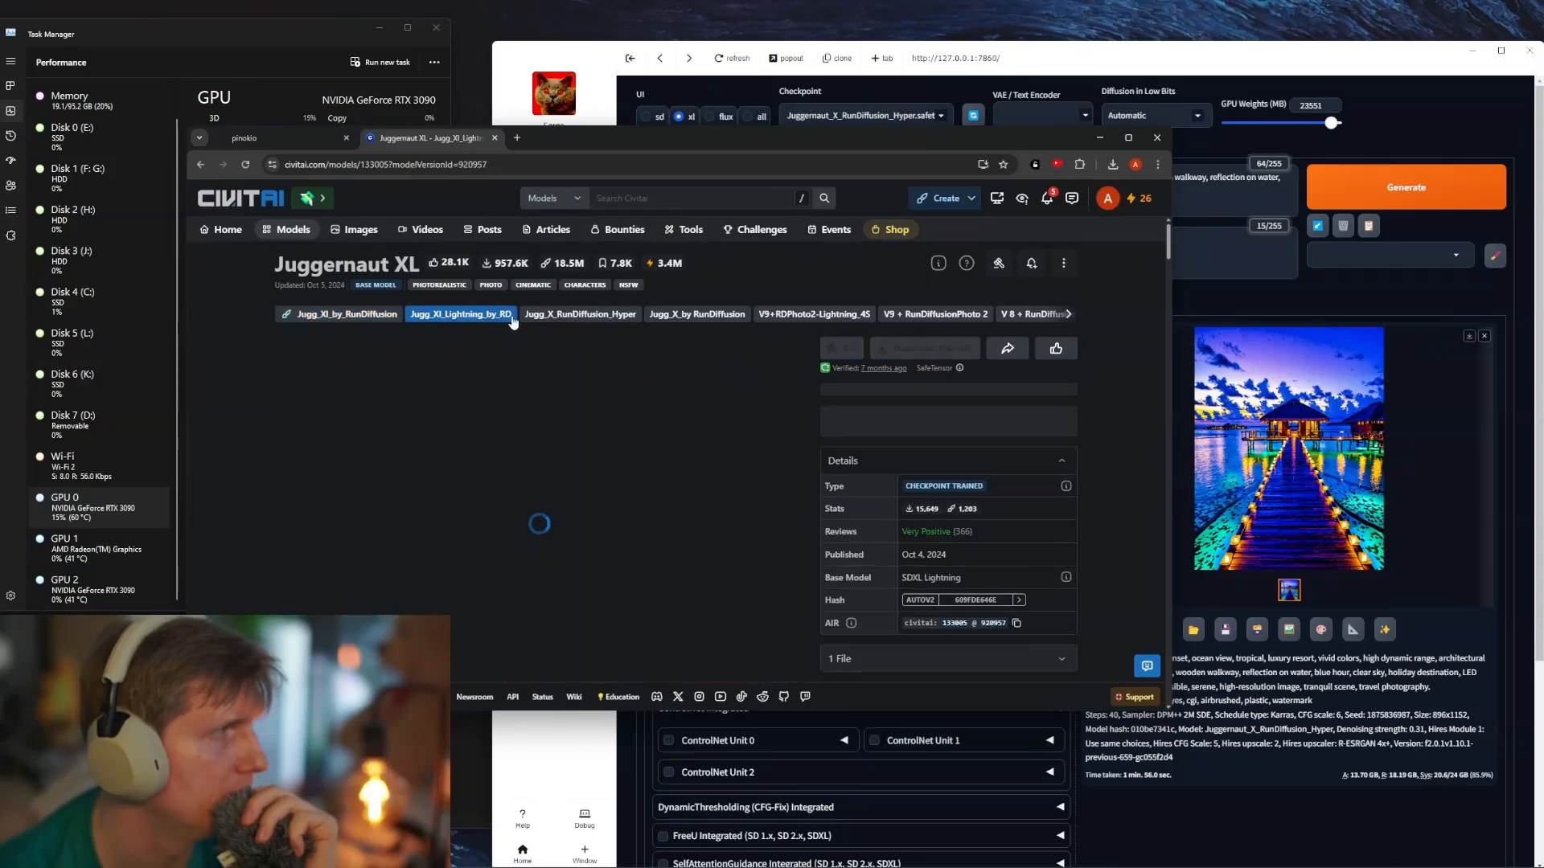
left_click(920, 314)
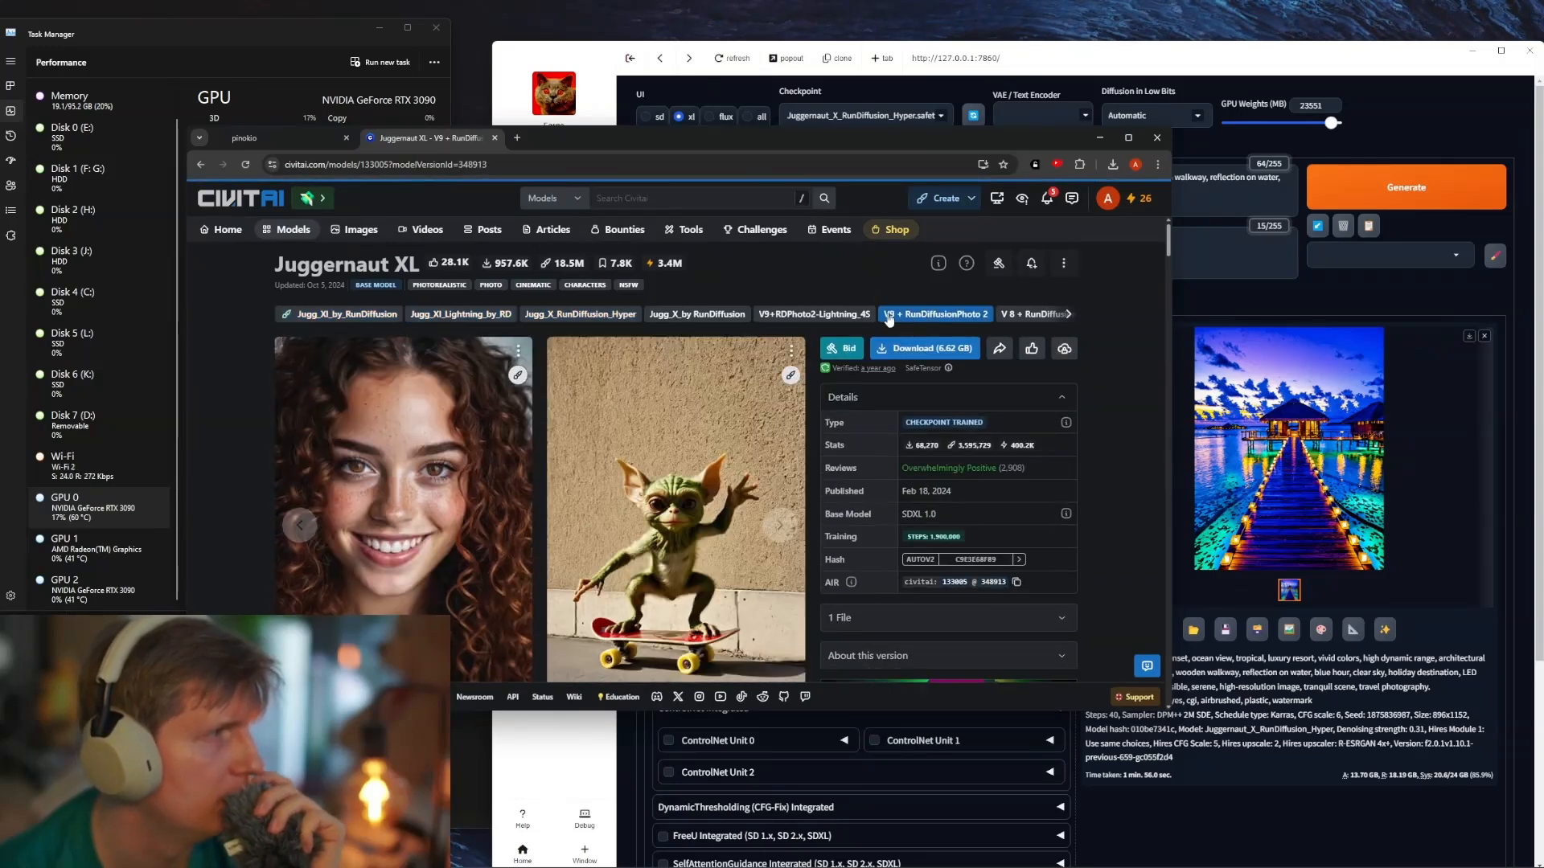
Step: Download the Jugg_XI_by_RunDiffusion version as juggernautXL_juggXIByRundiffusion.safetensors into Forge's models\Stable-diffusion folder
left_click(346, 314)
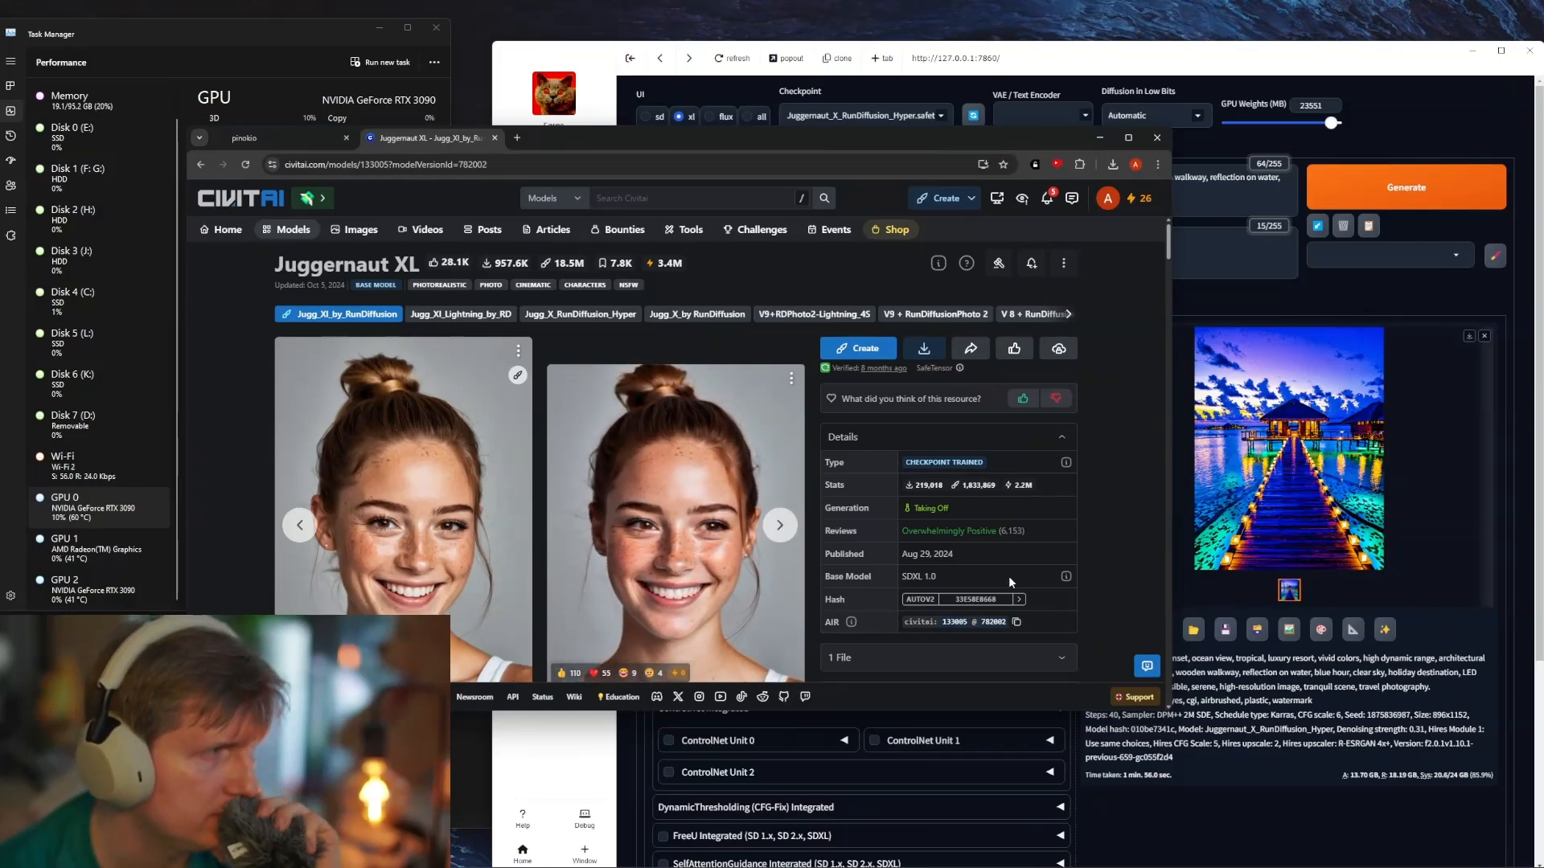
left_click(924, 348)
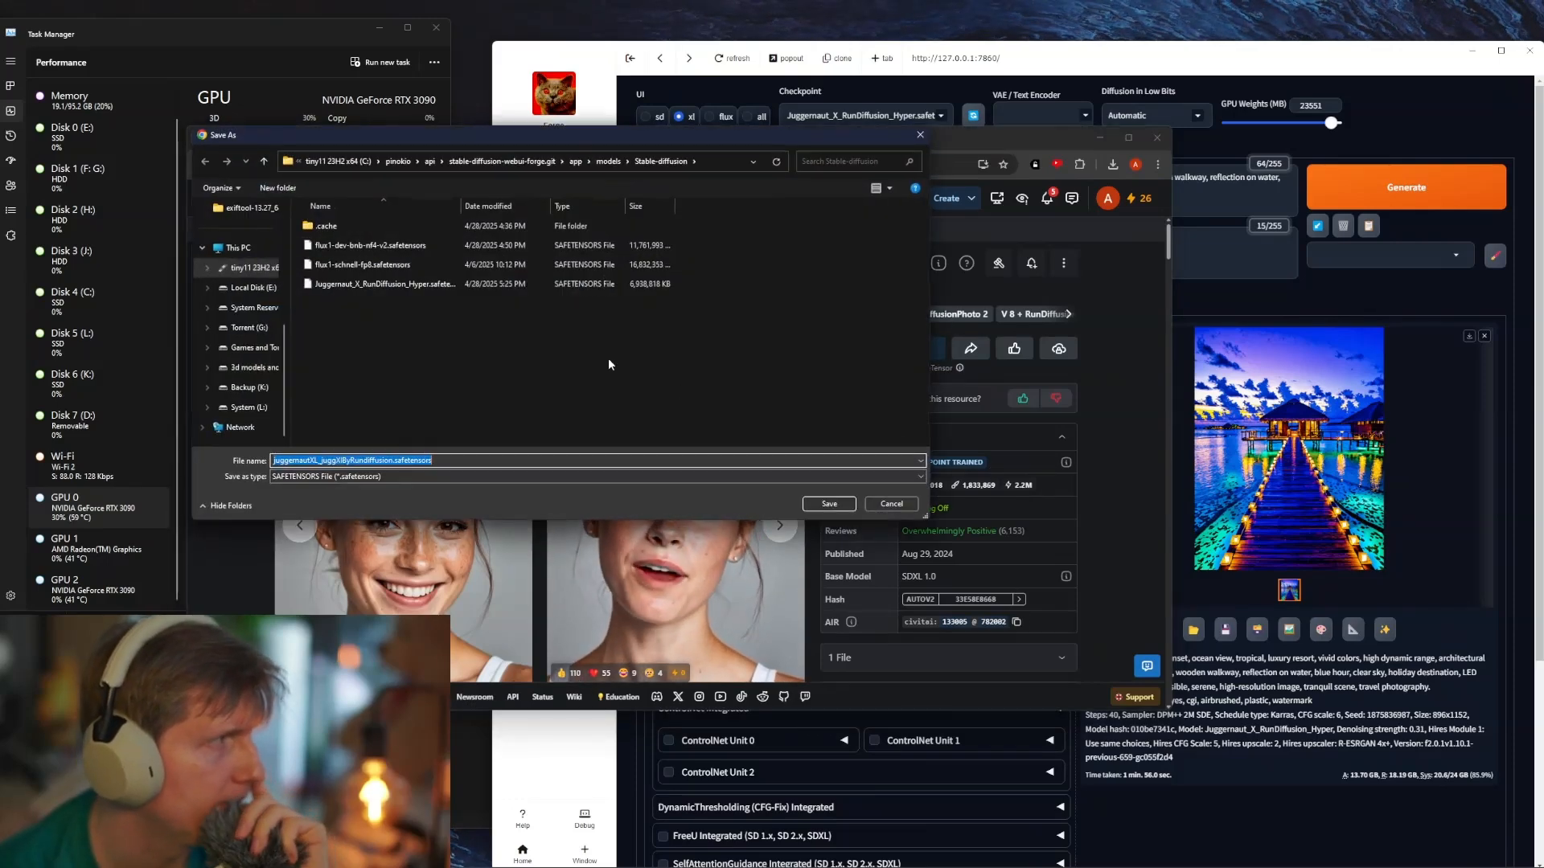
left_click(832, 504)
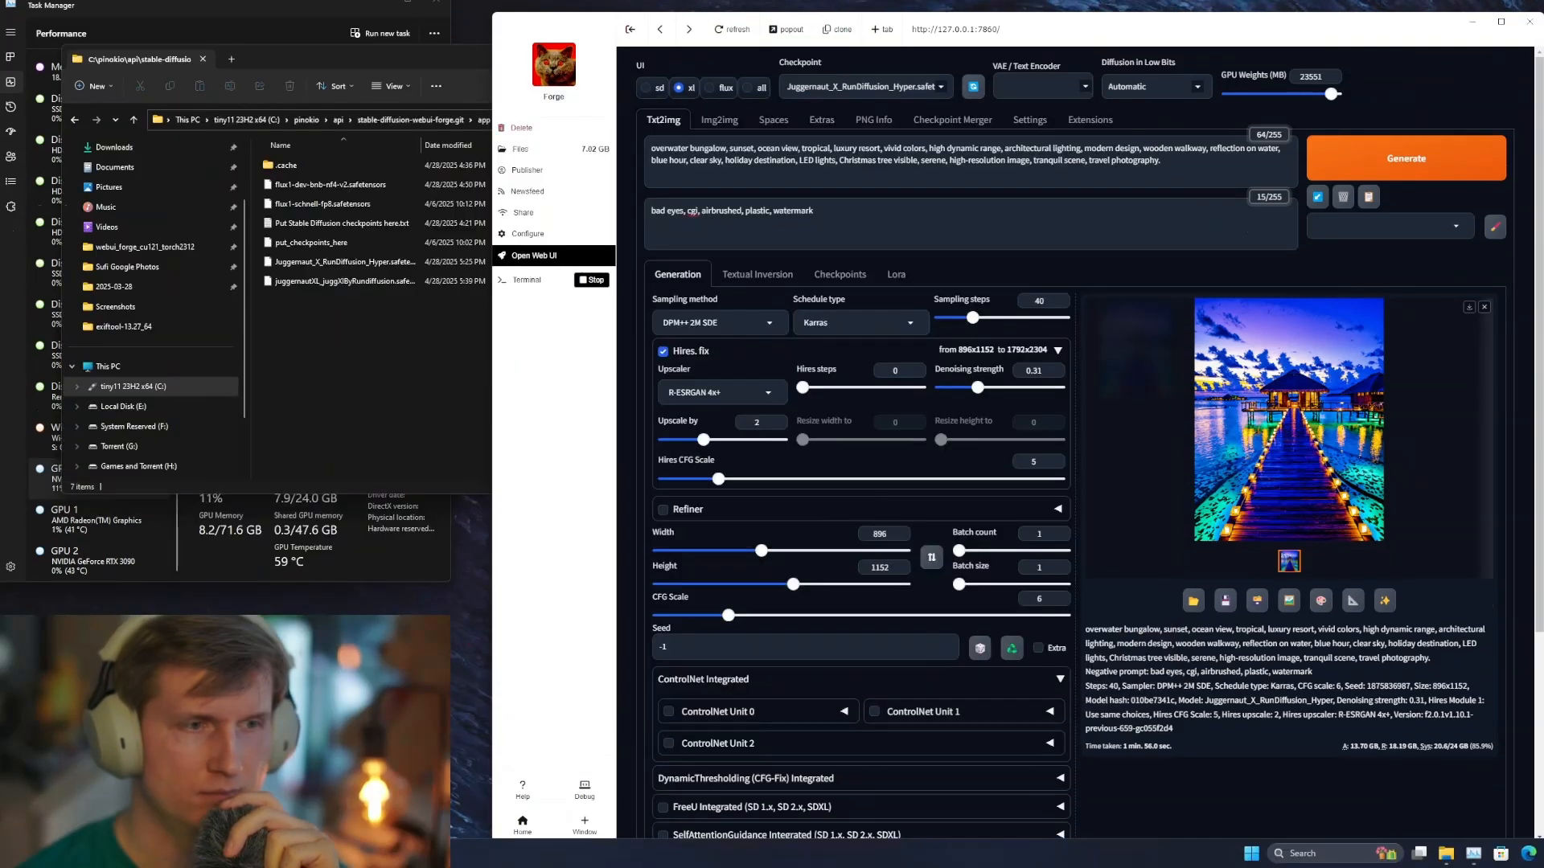
Step: Refresh the checkpoint list in Forge and select juggernautXL_juggXIByRundiffusion.safetensors as the checkpoint
left_click(974, 90)
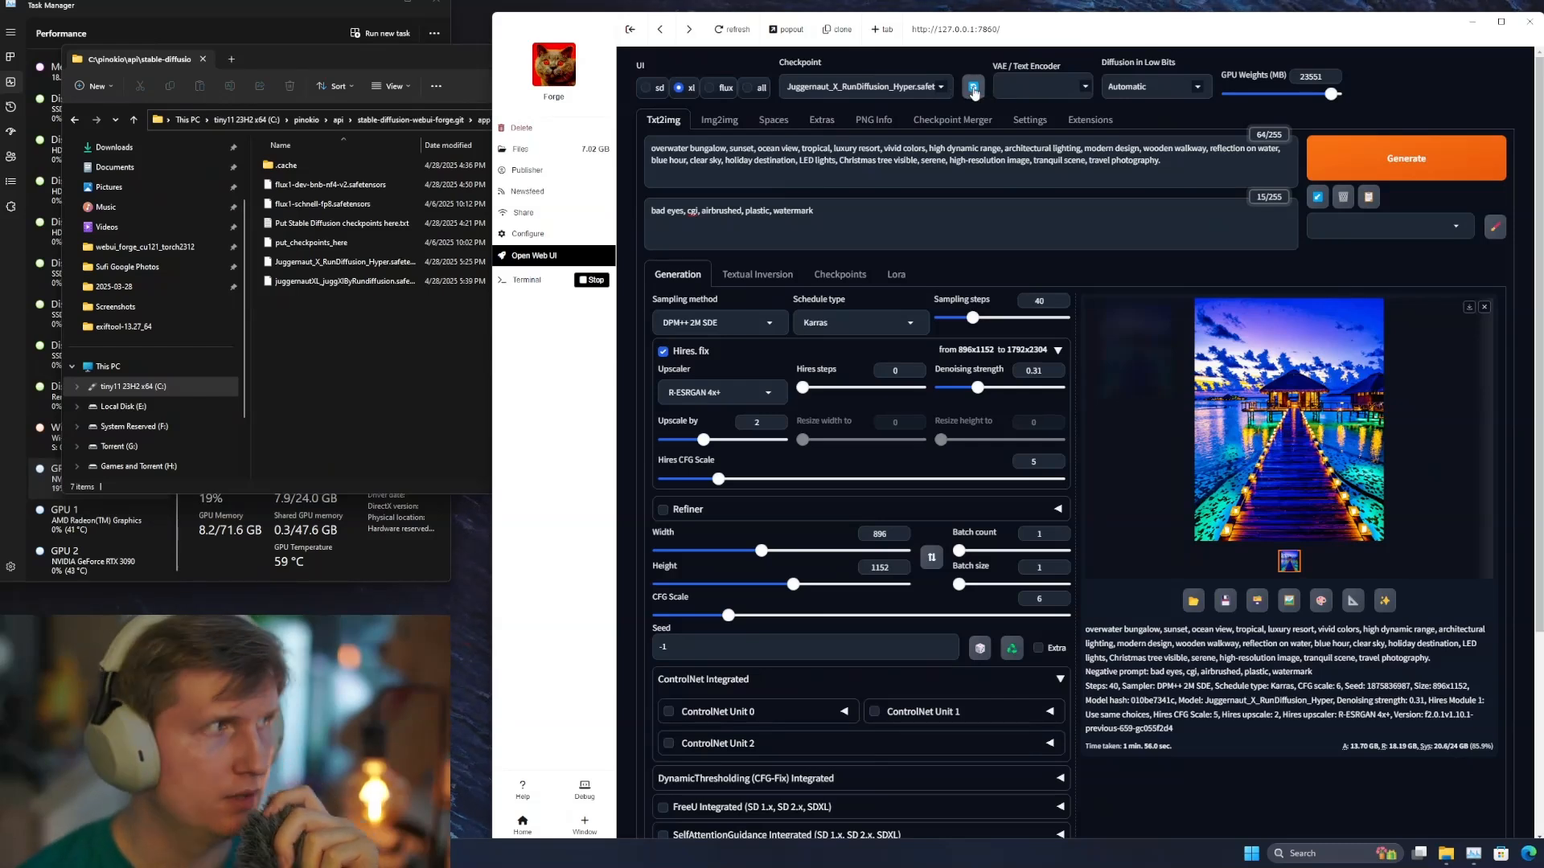
left_click(873, 87)
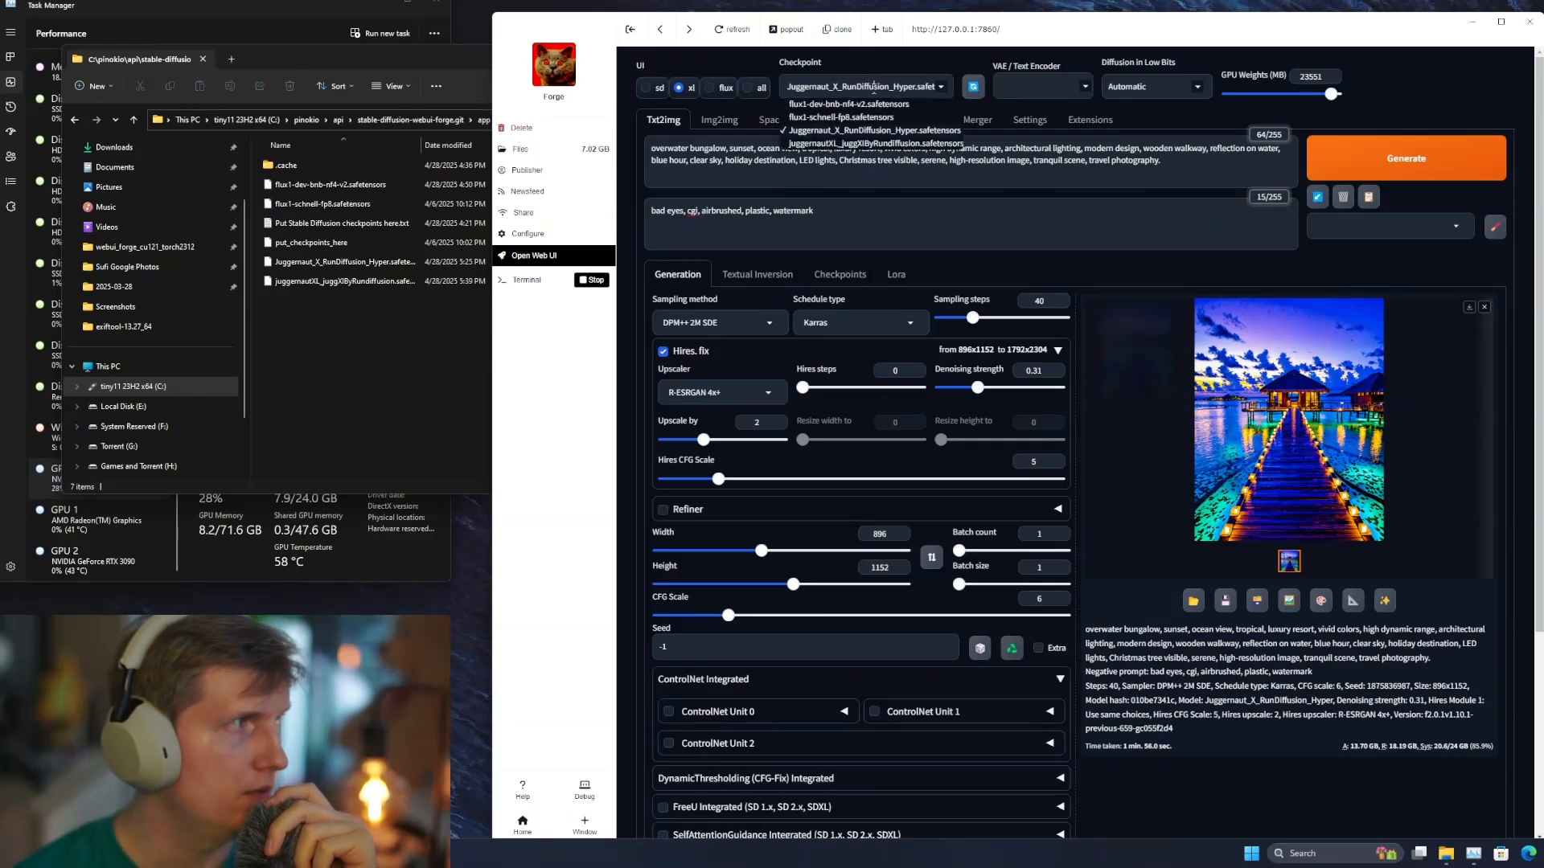
left_click(853, 145)
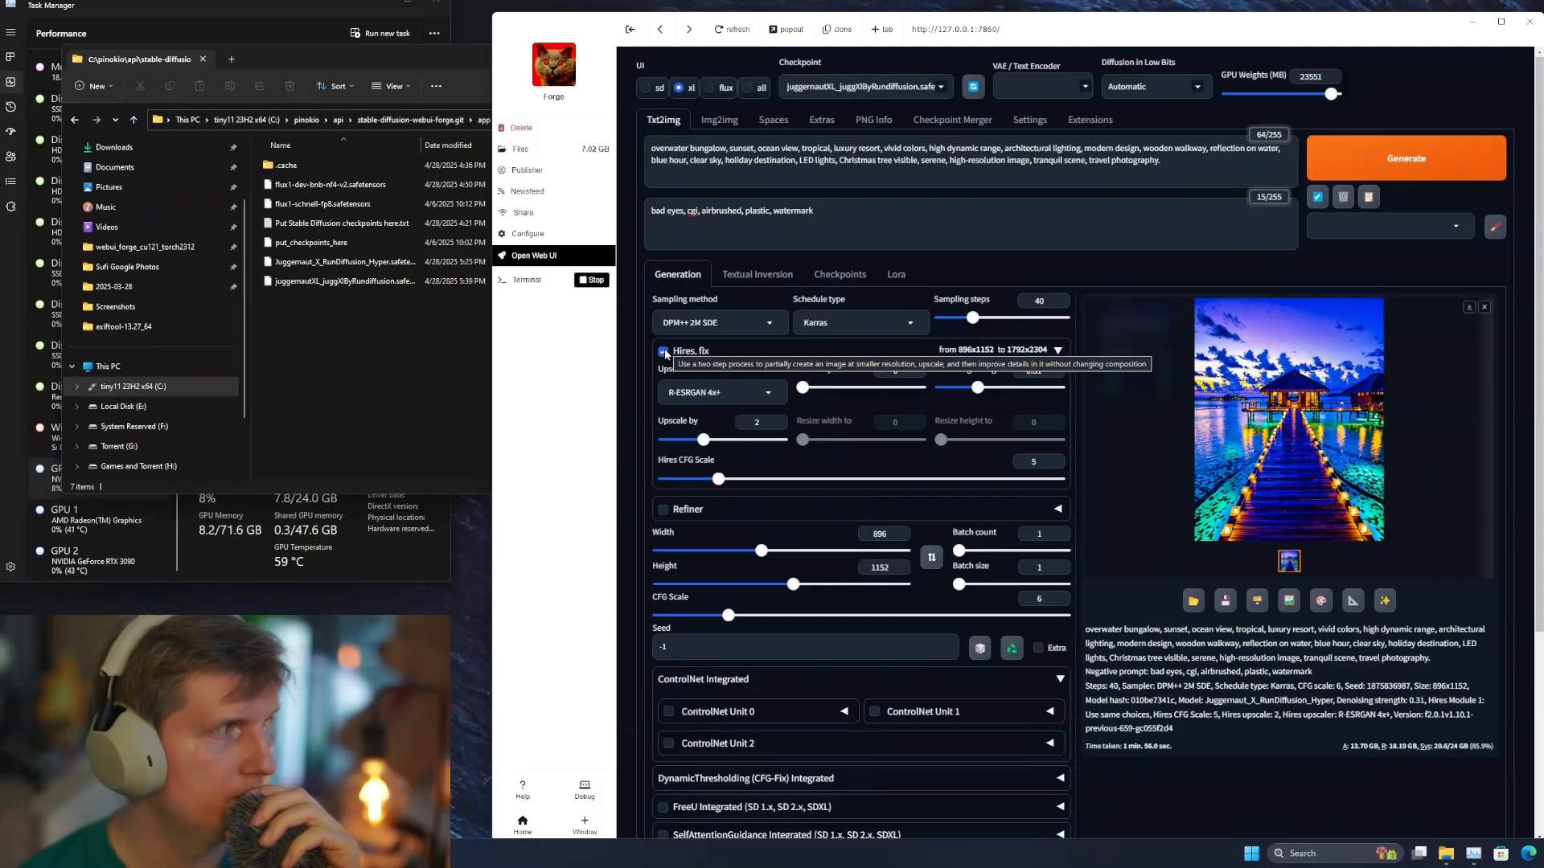
Step: Disable Hires. fix and generate the bungalow image with the selected Juggernaut XI checkpoint
left_click(664, 352)
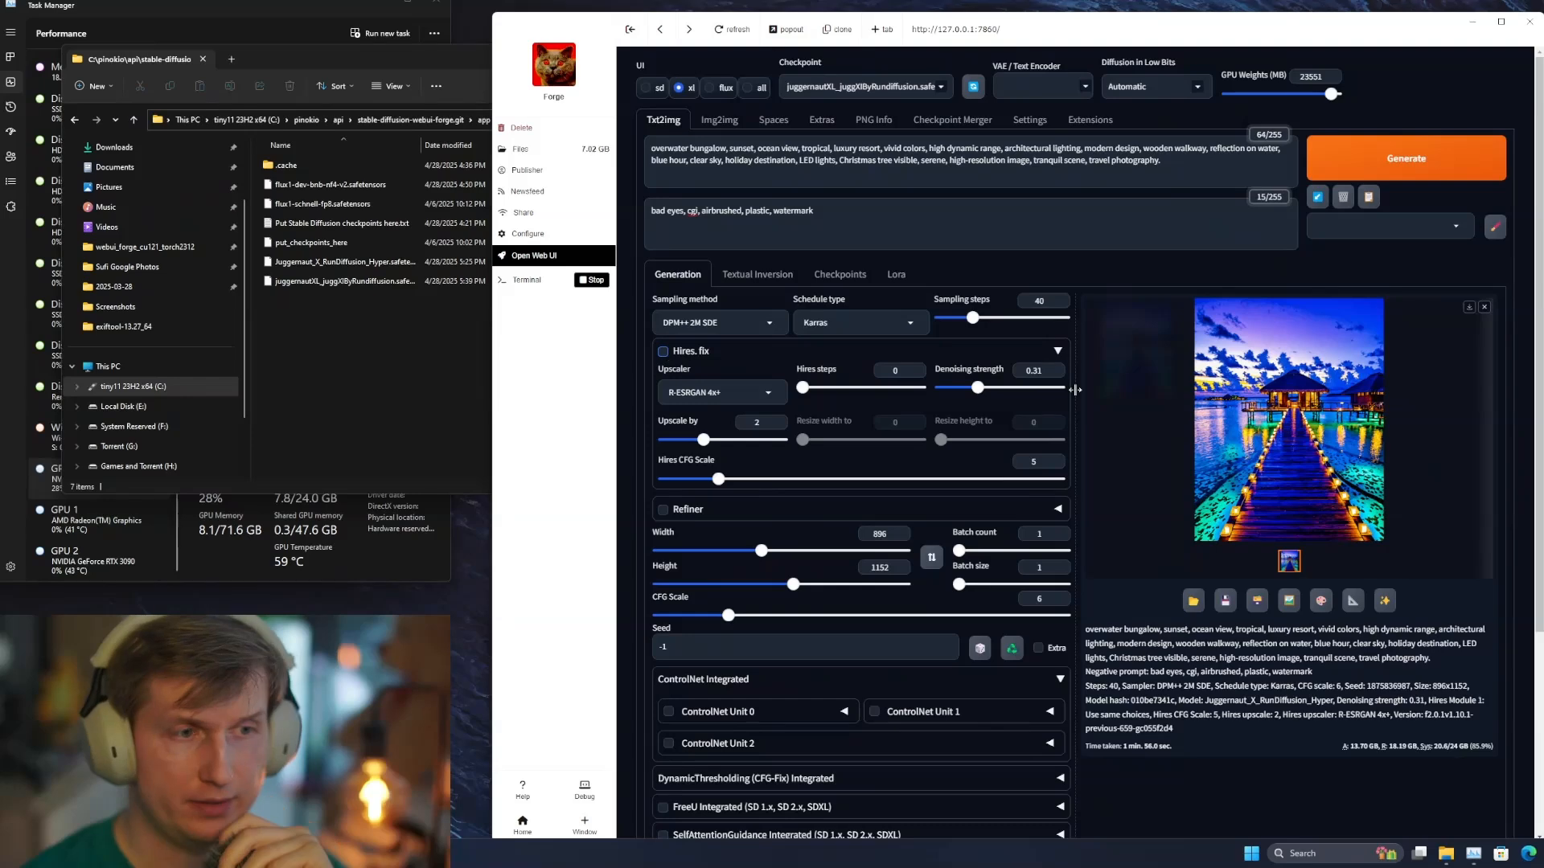
left_click(1448, 169)
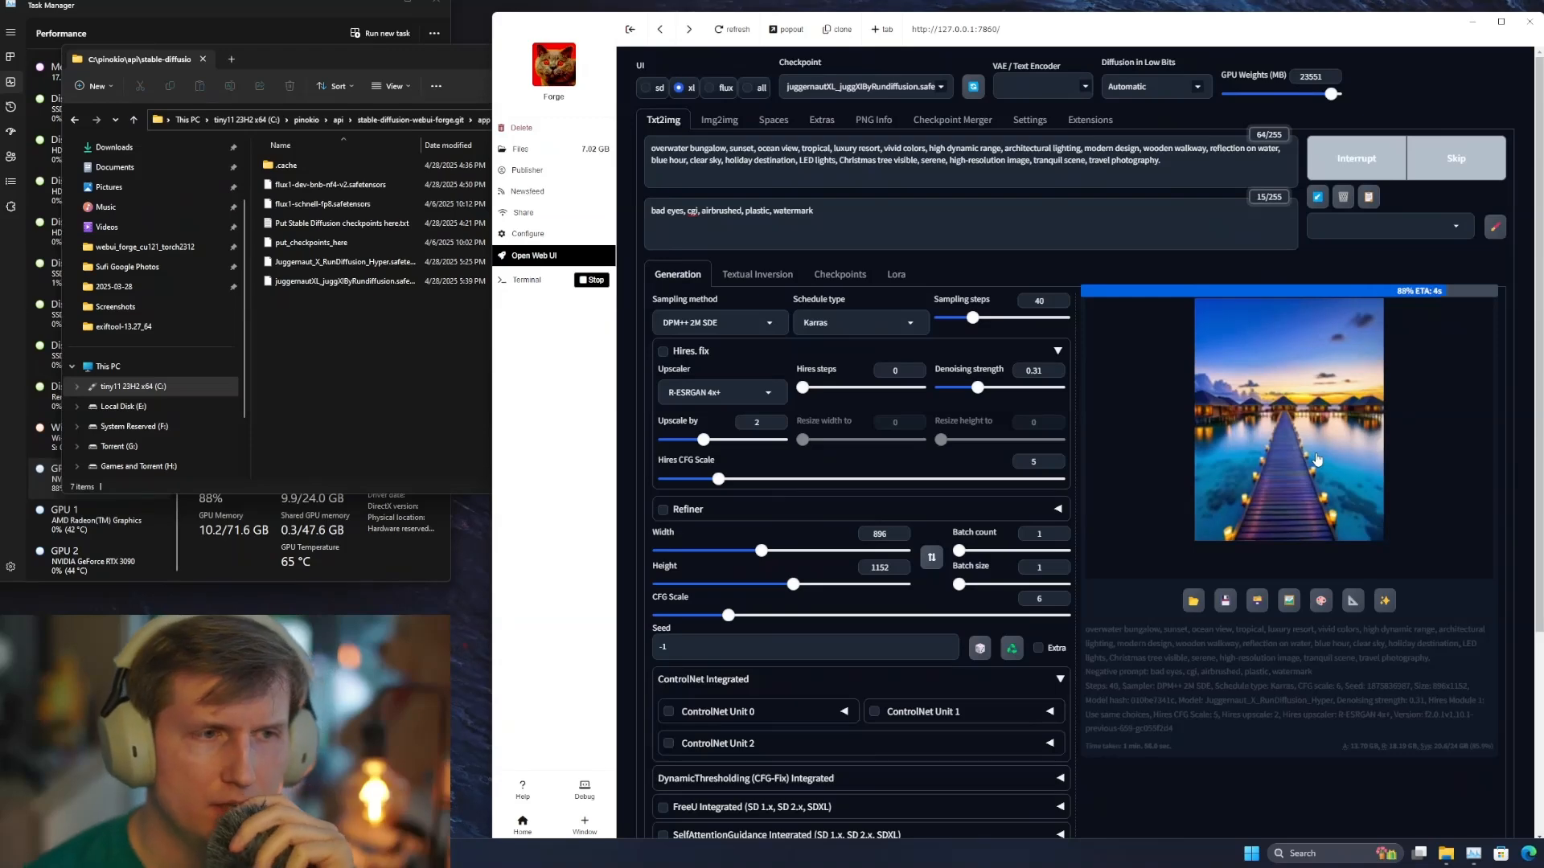
Step: View the new bungalow image enlarged and close it, then bring Task Manager forward and open Forge's checkpoint list
left_click(1253, 447)
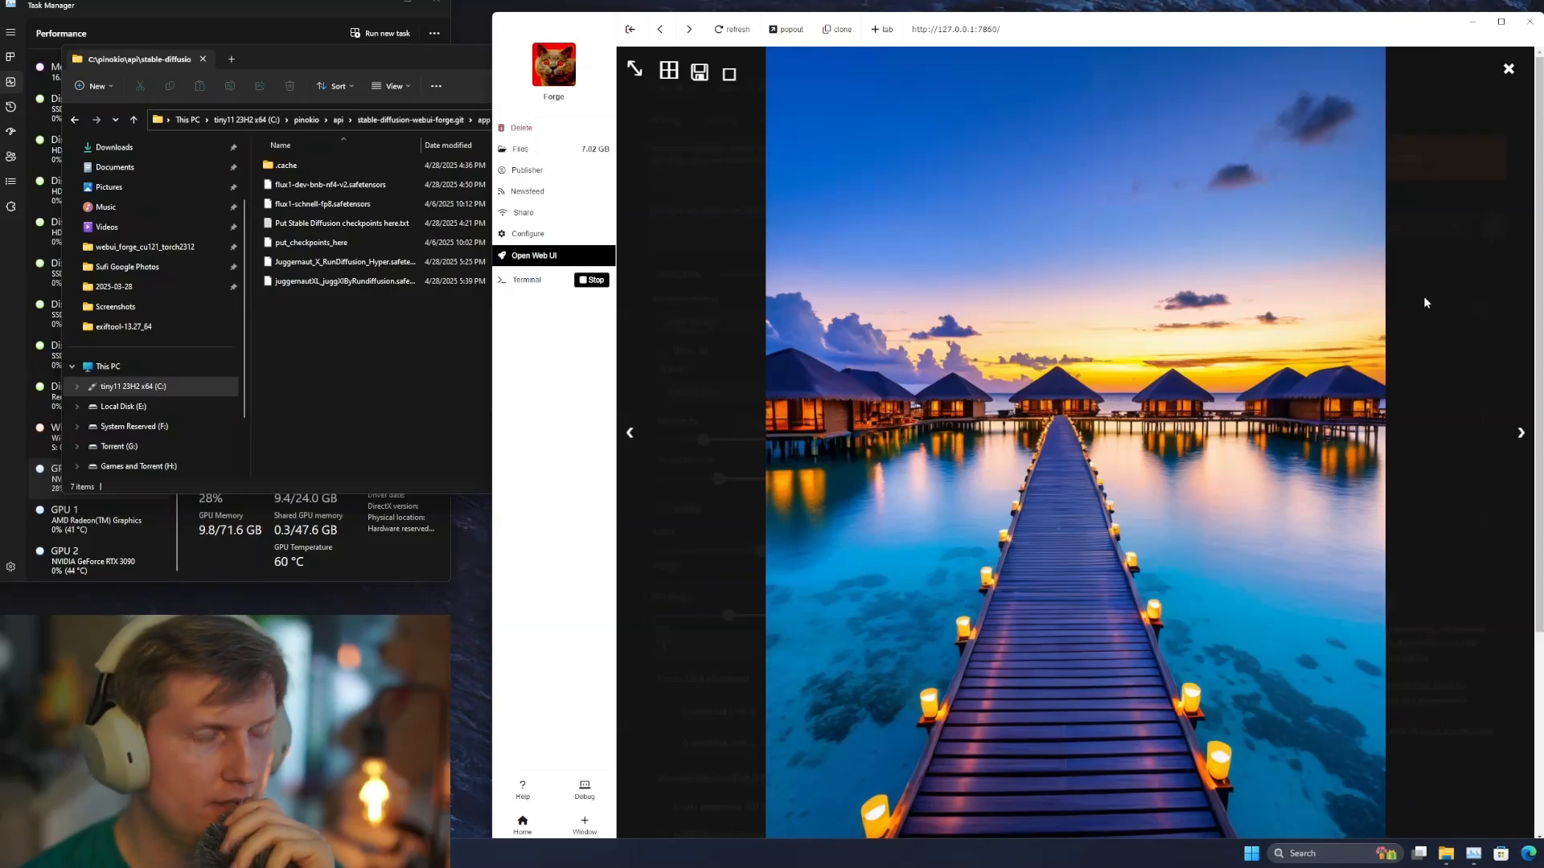
left_click(1504, 159)
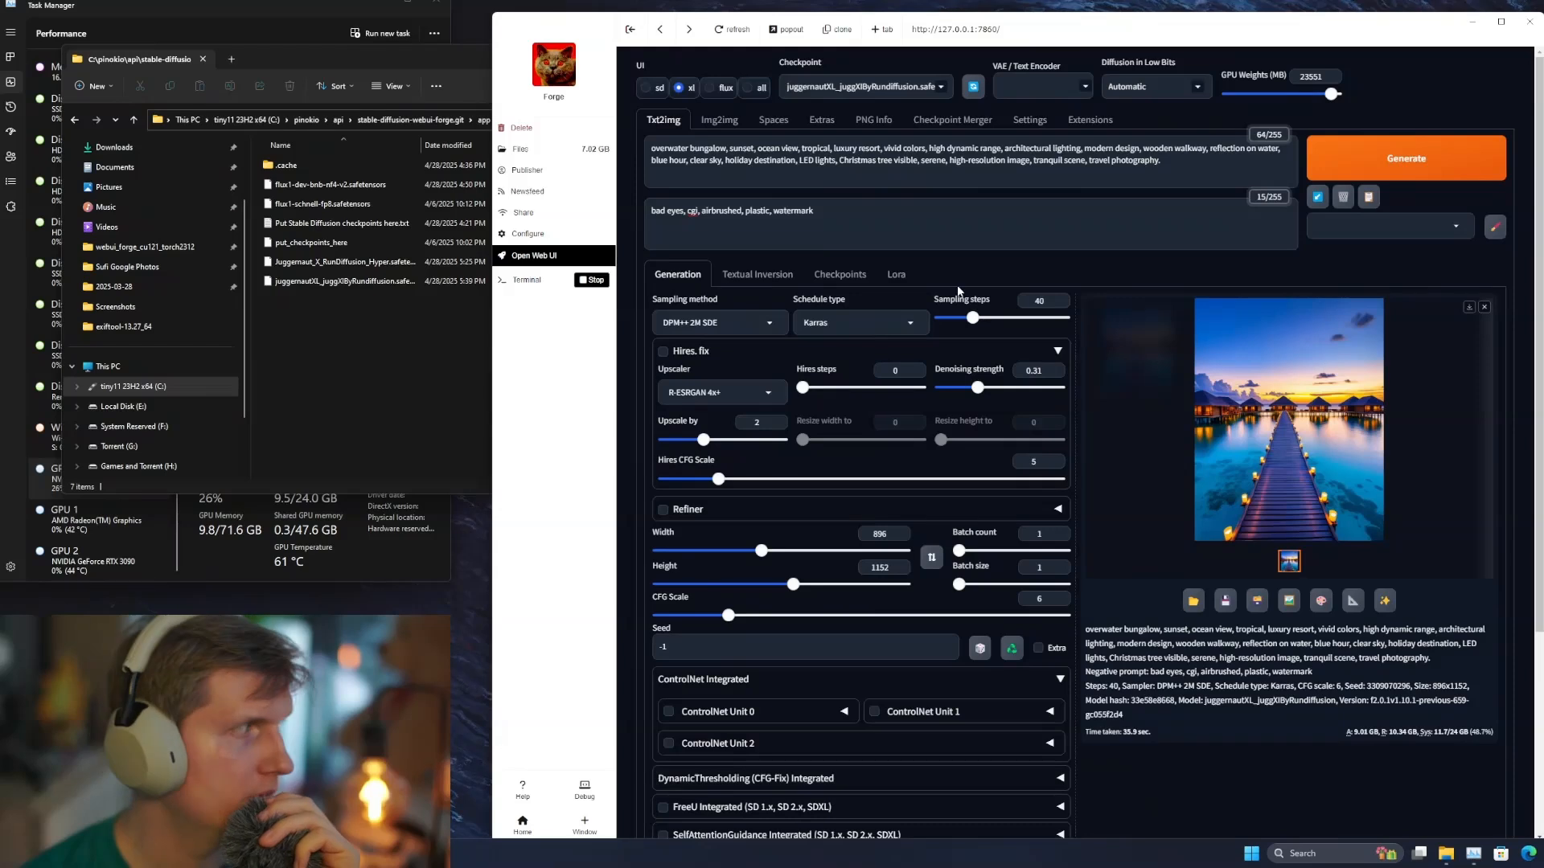
left_click(370, 548)
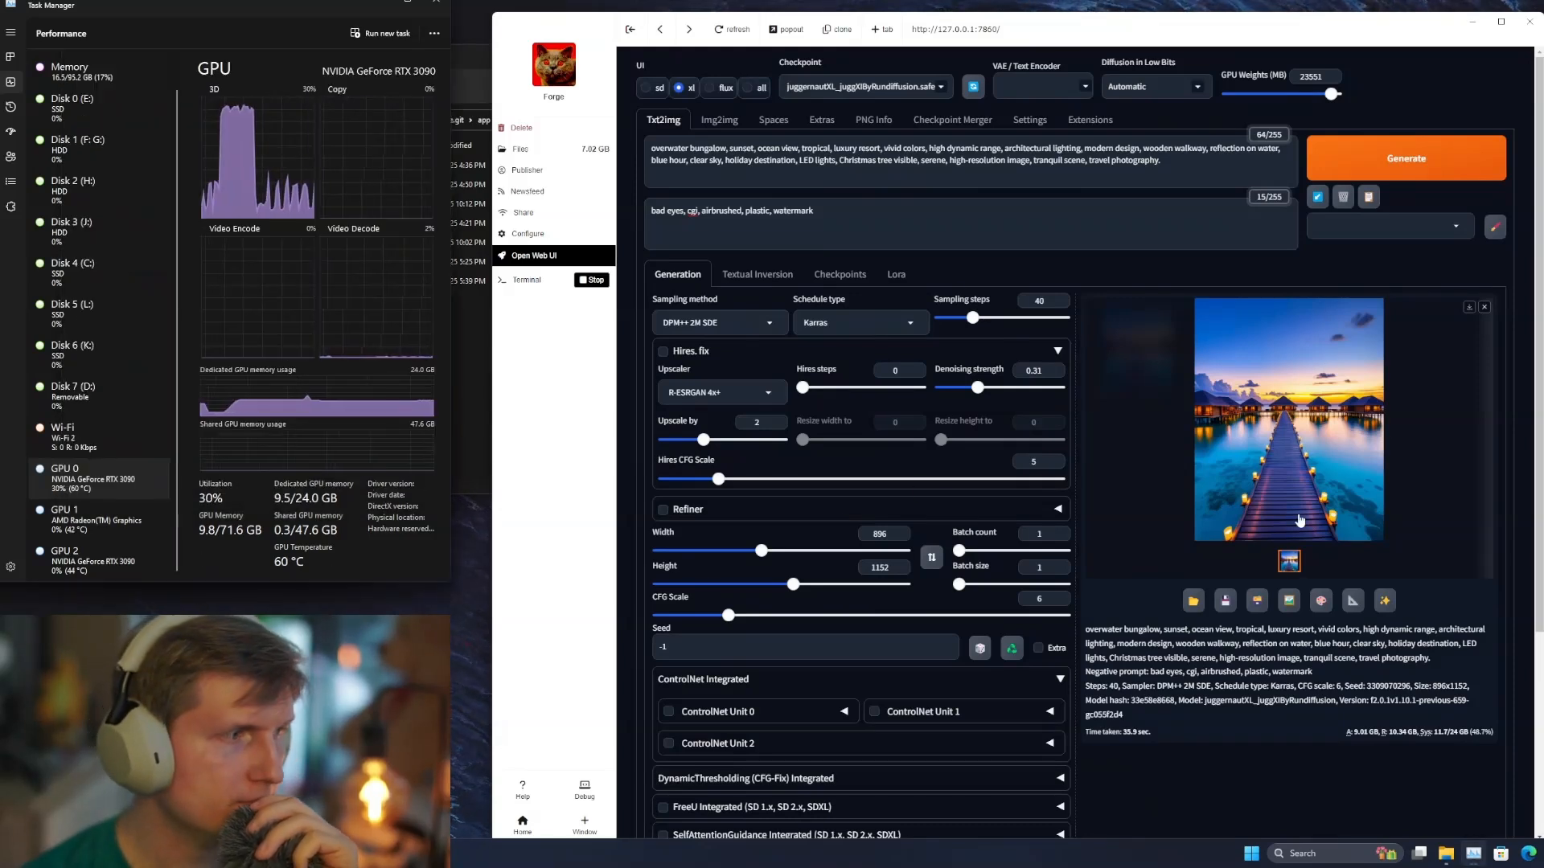
left_click(888, 86)
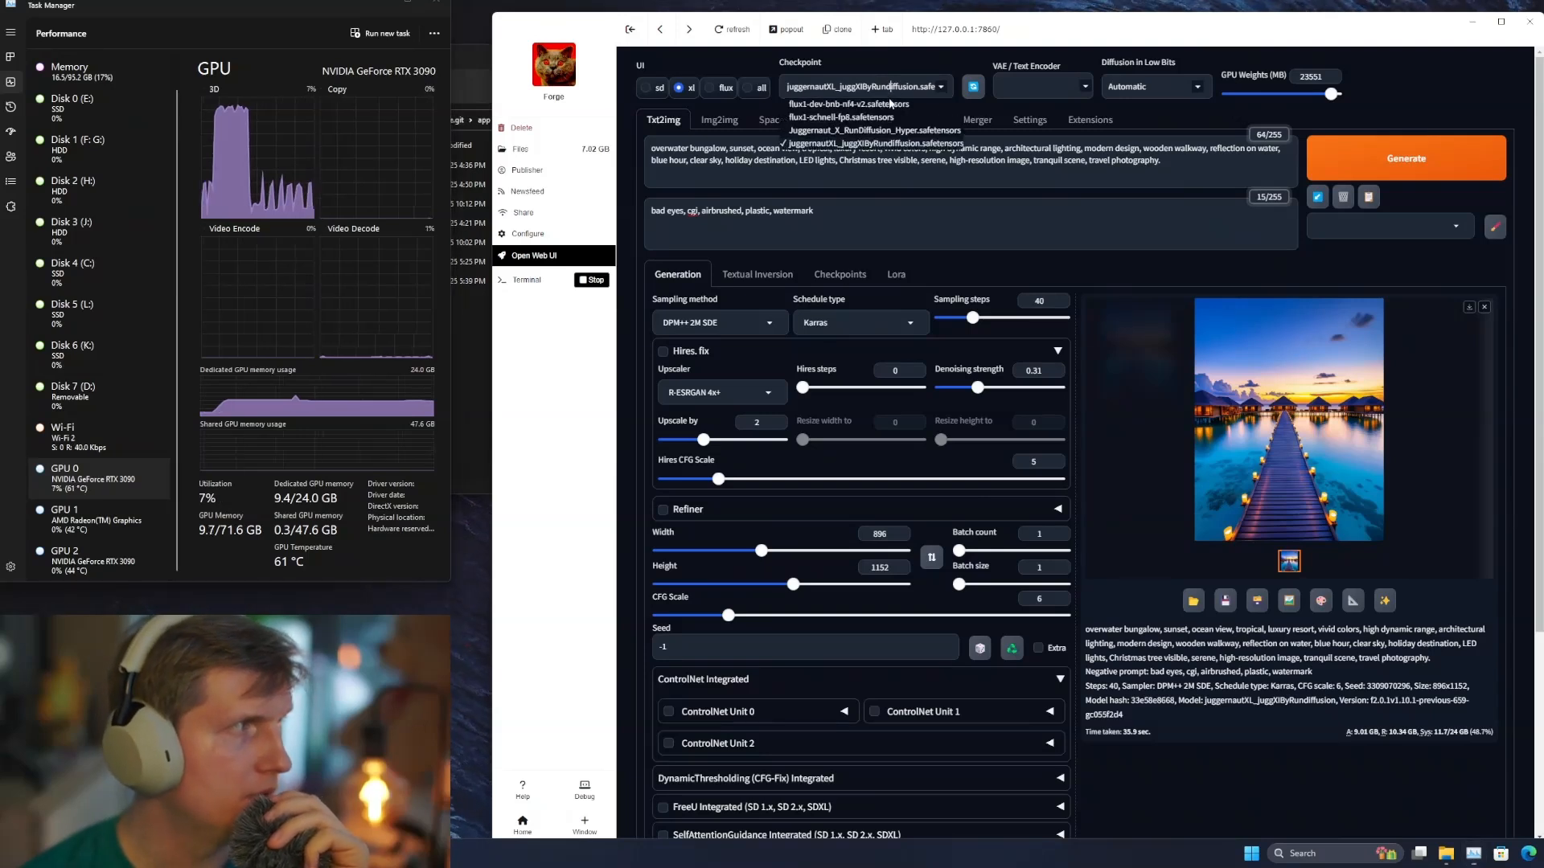
Step: Select Juggernaut_X_RunDiffusion_Hyper.safetensors as the main checkpoint and enable the Refiner with the Hires. fix section collapsed
left_click(891, 131)
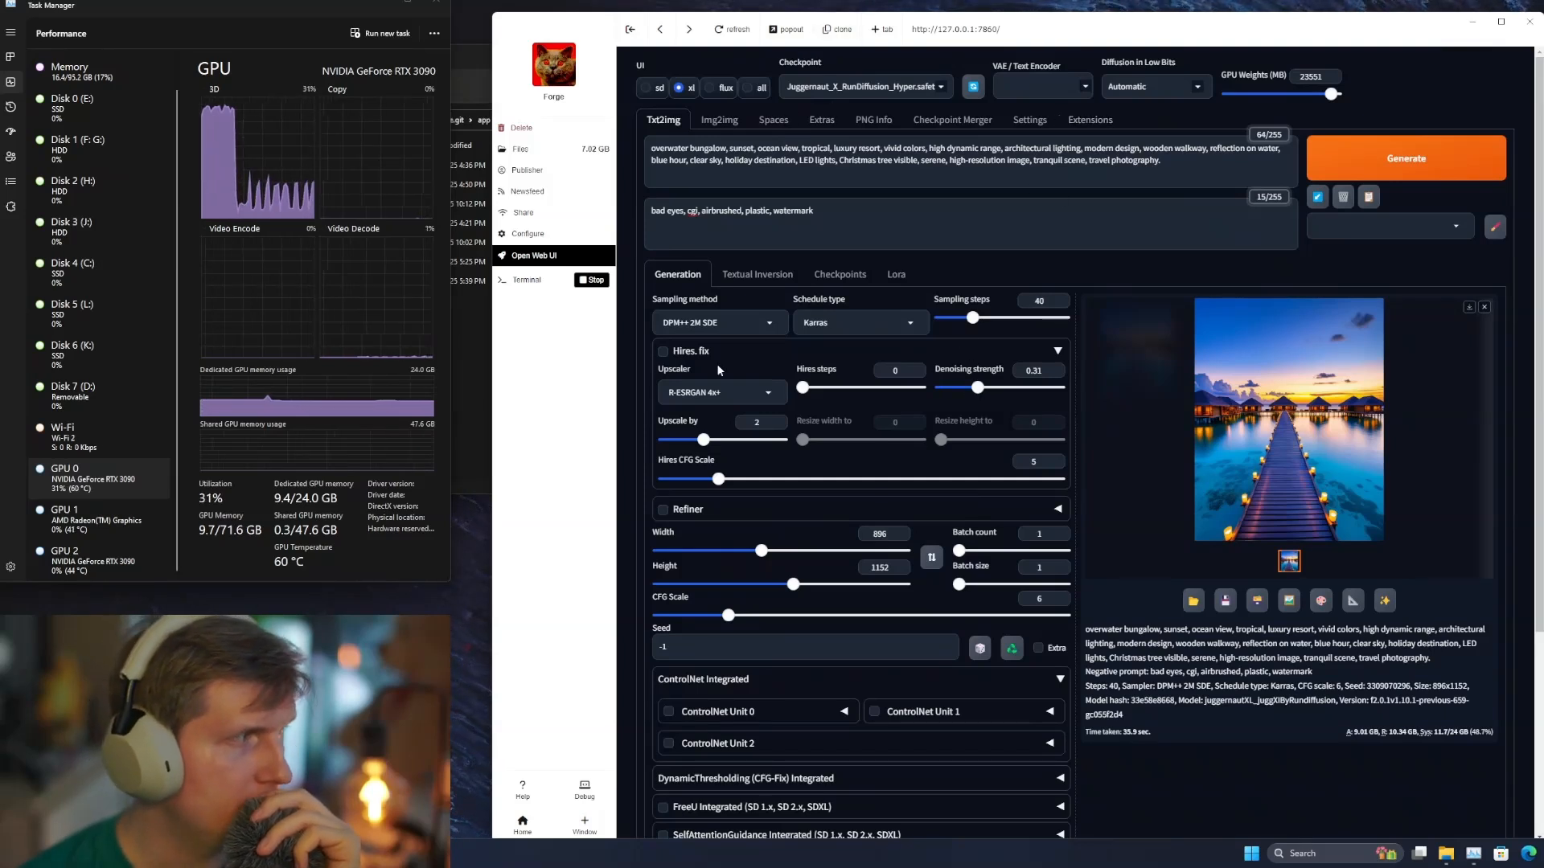
left_click(1008, 356)
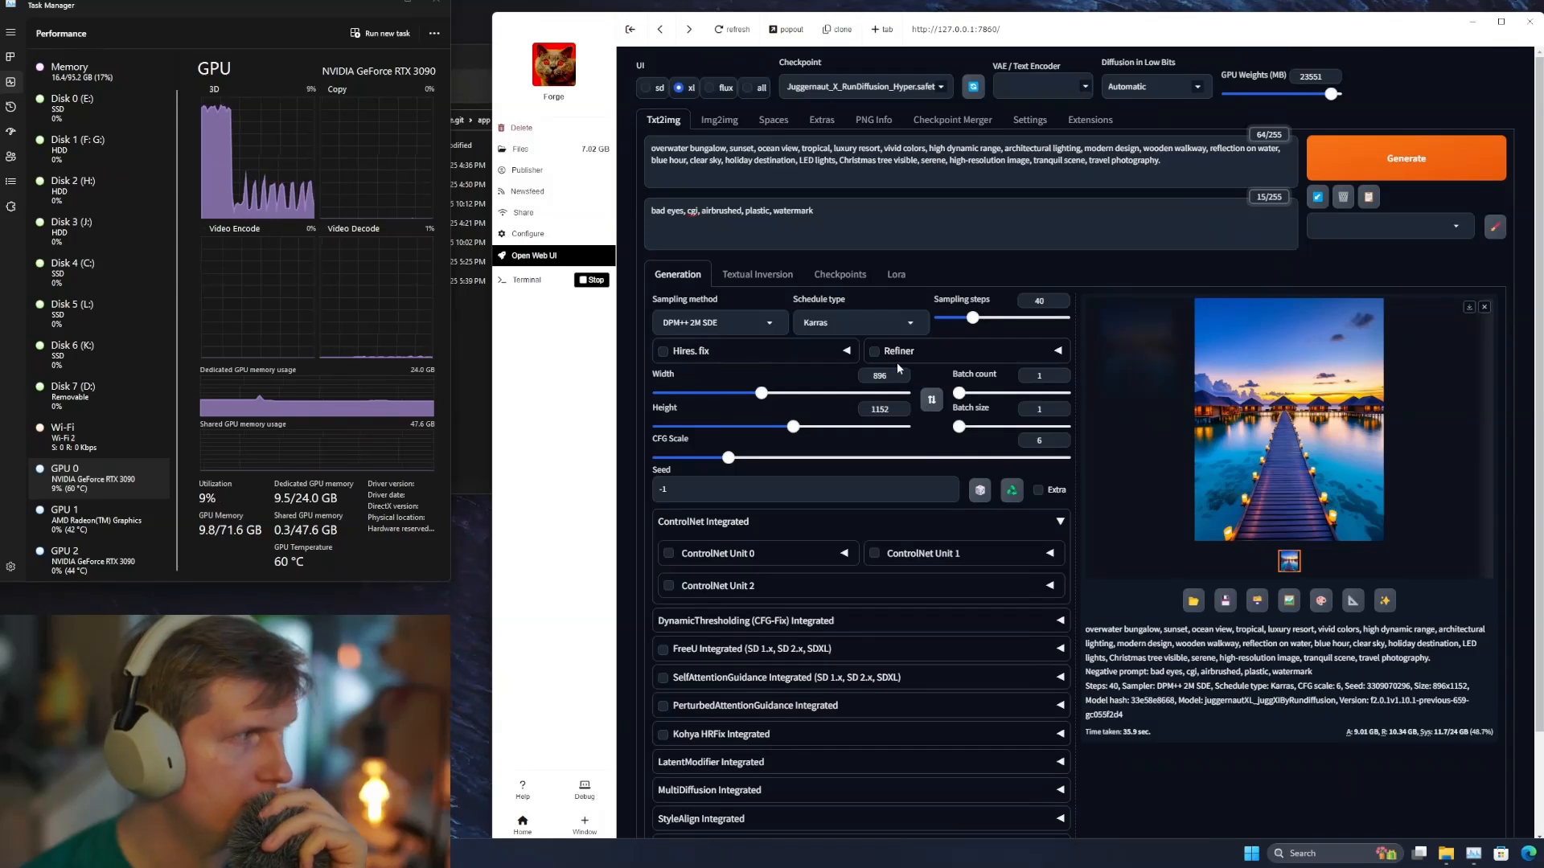
left_click(954, 357)
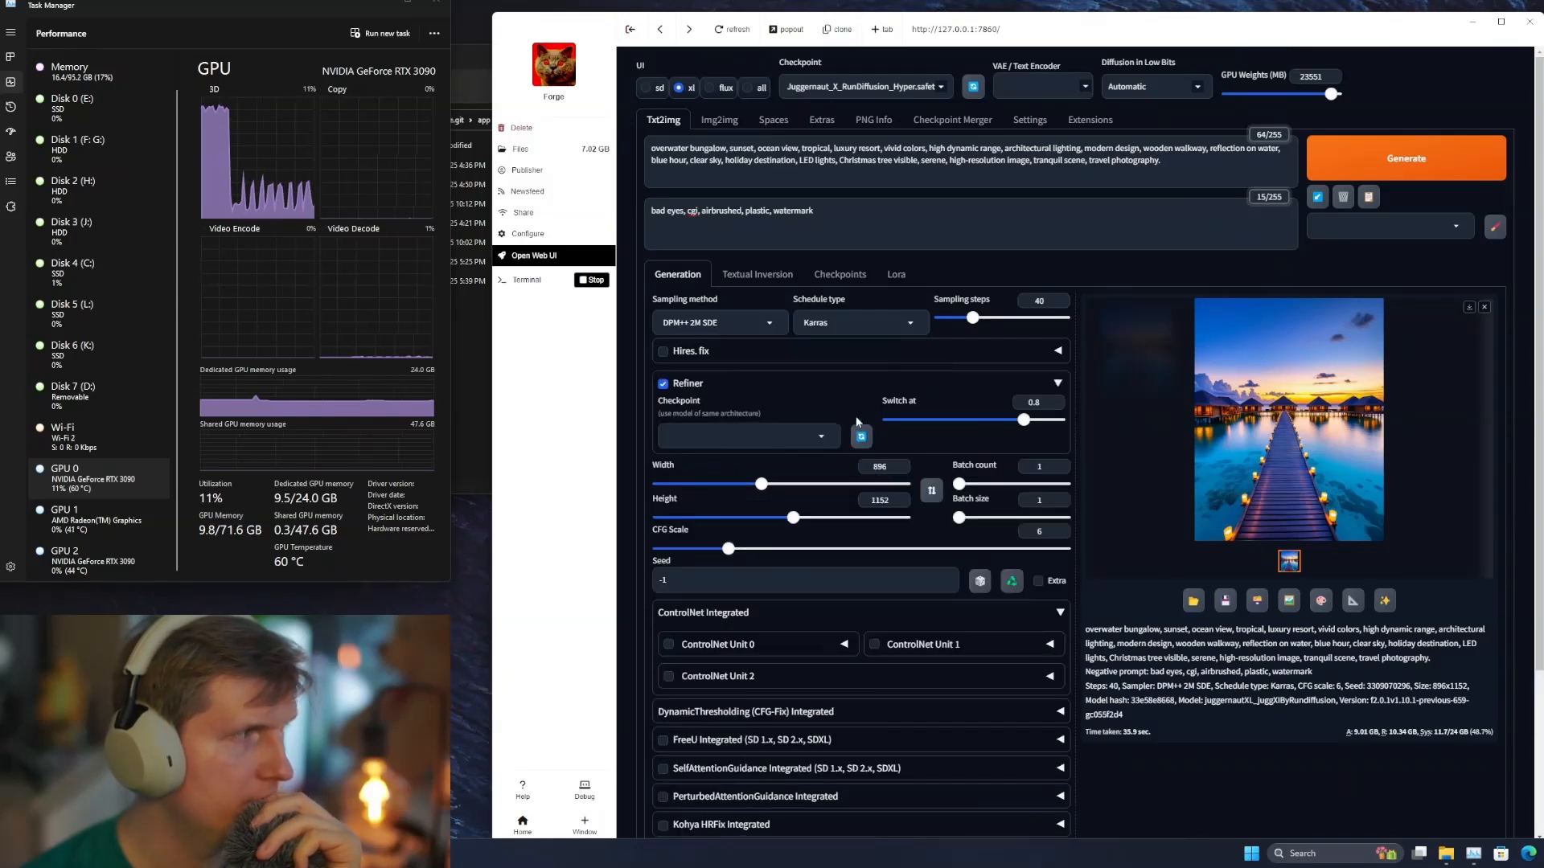
Step: Refresh the Refiner's checkpoint list, set it to juggernautXL_juggXIByRundiffusion, and generate the bungalow image
left_click(765, 438)
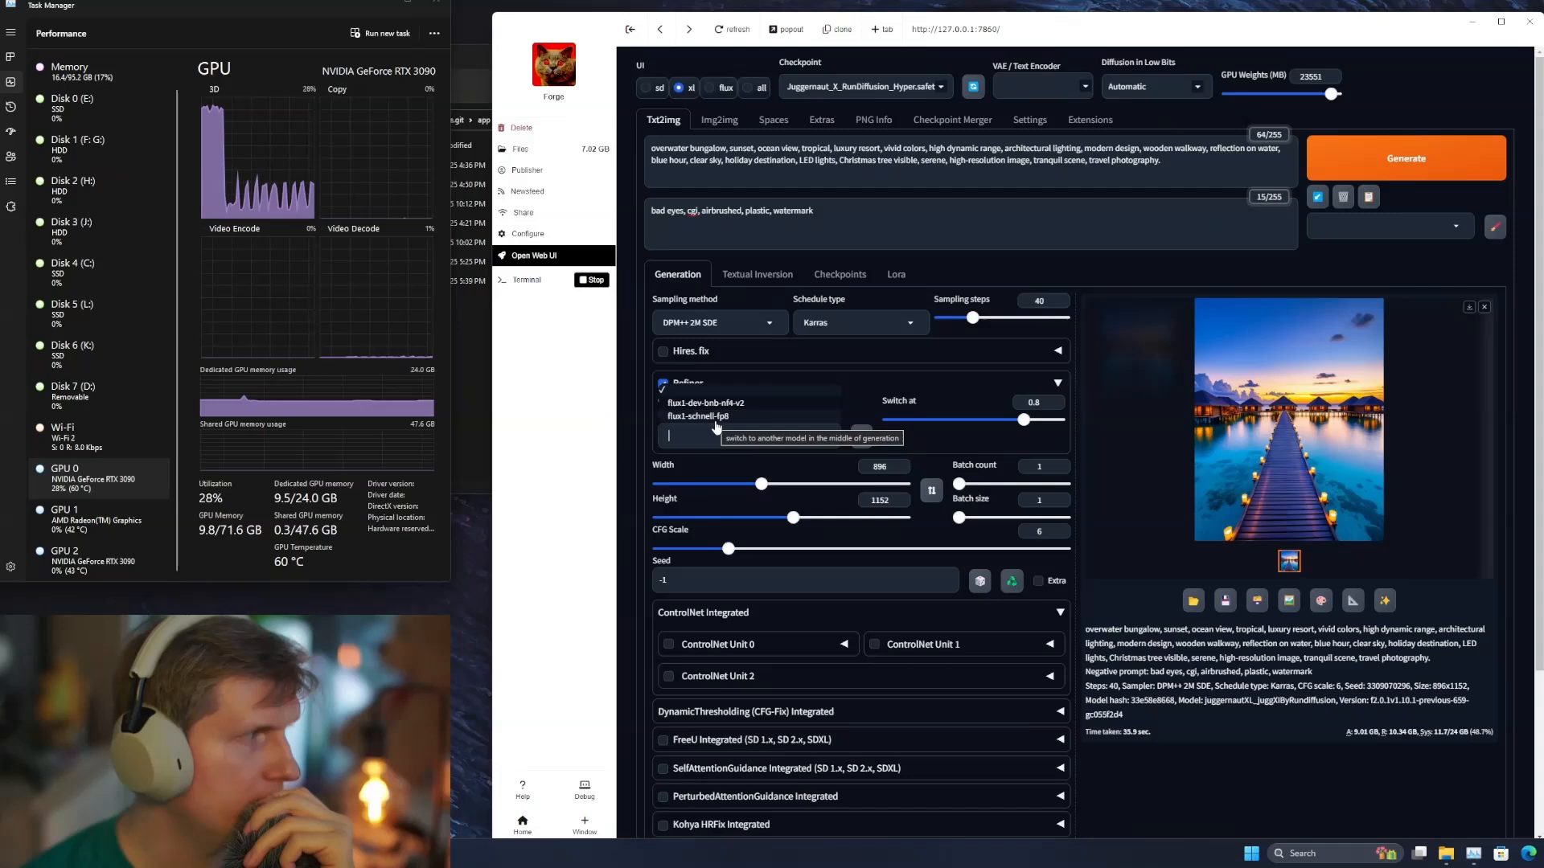
left_click(867, 439)
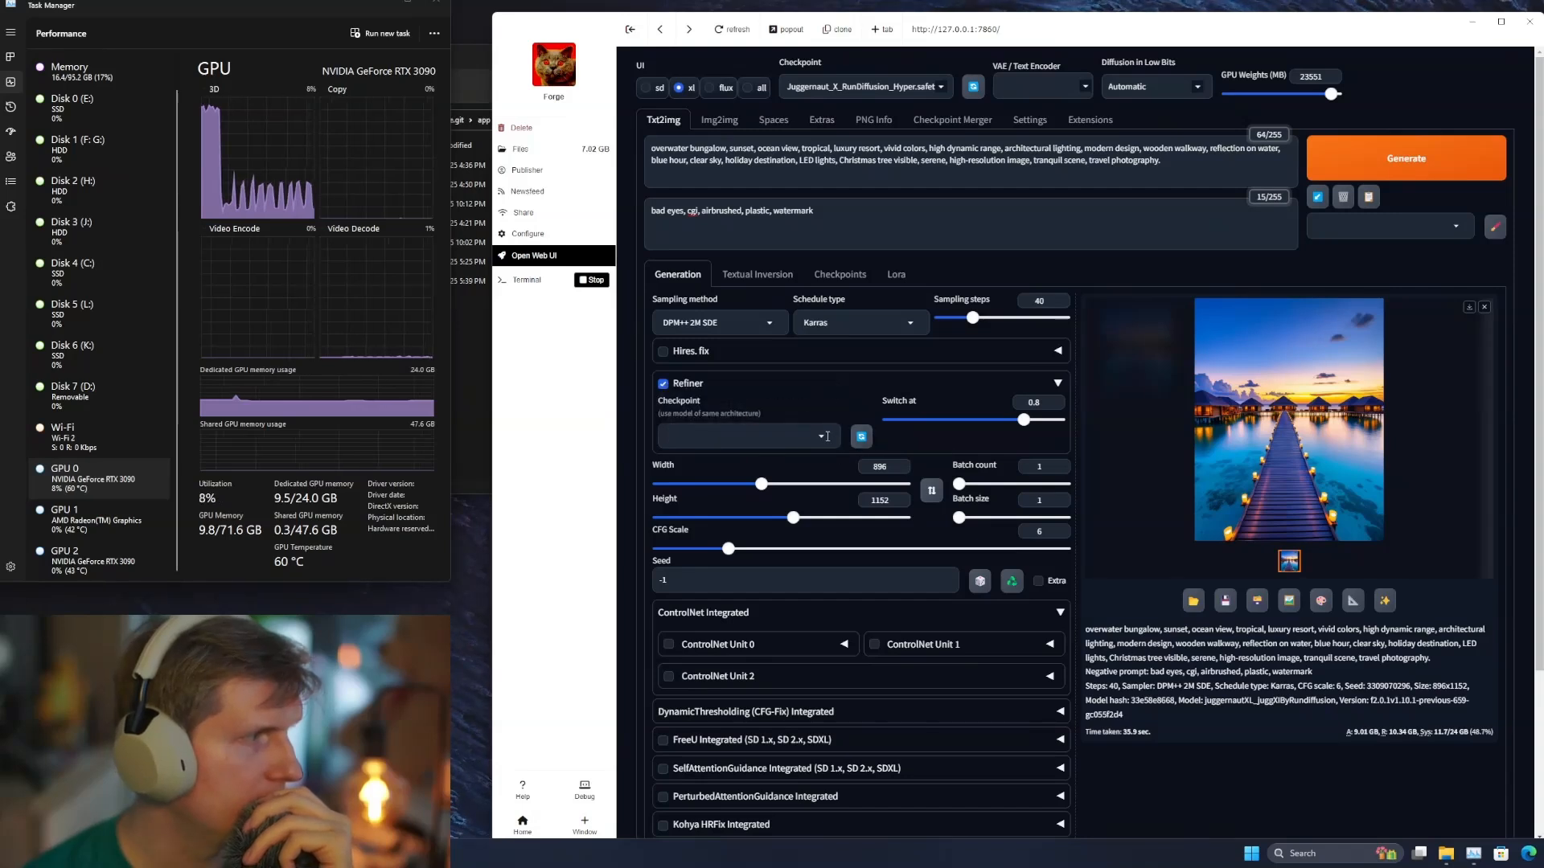
left_click(836, 441)
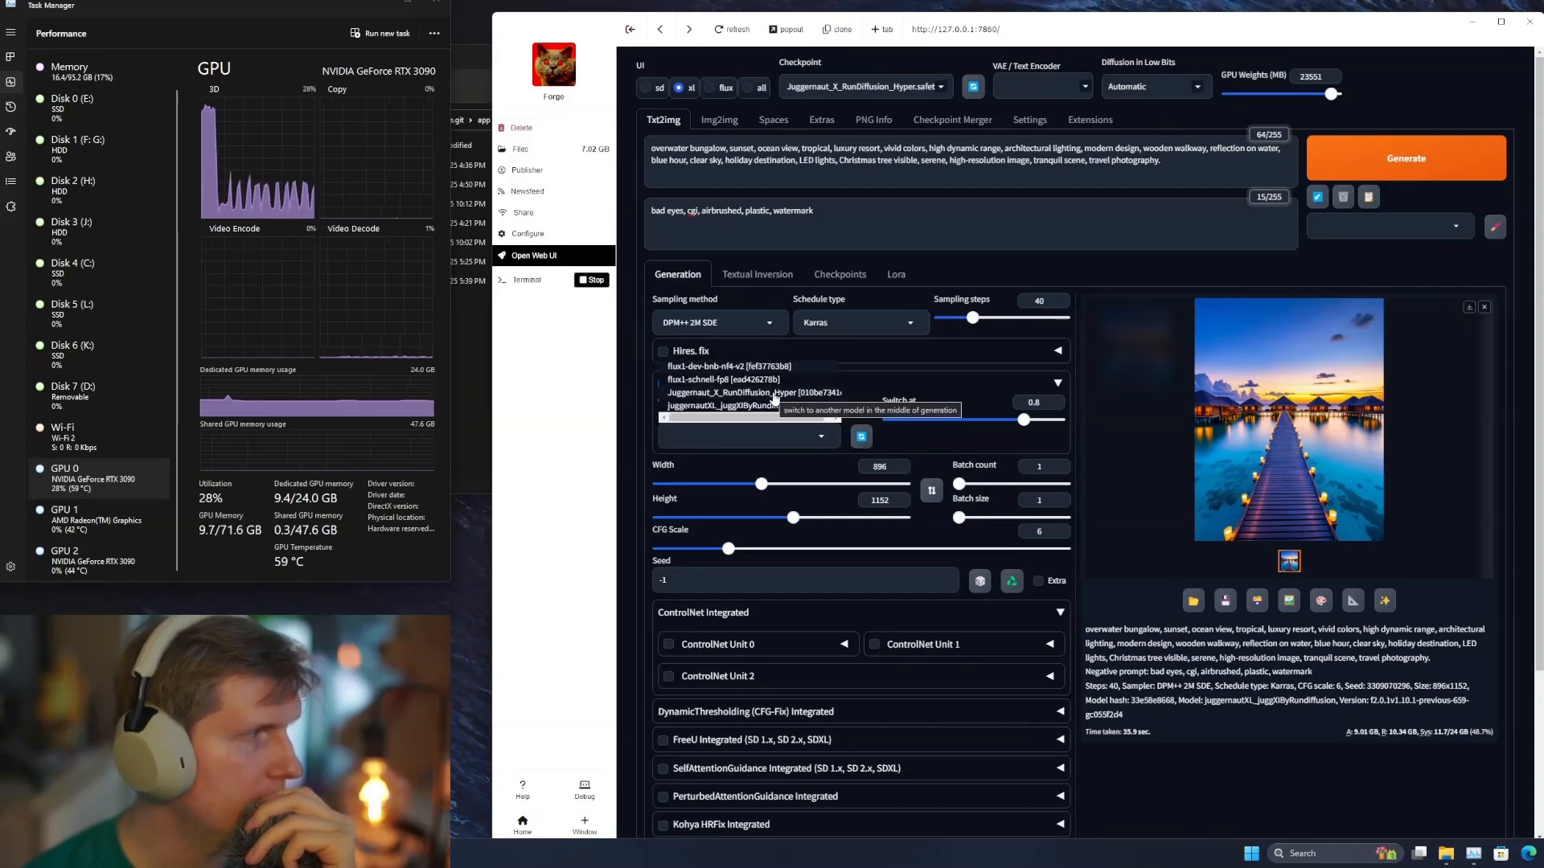
left_click(752, 405)
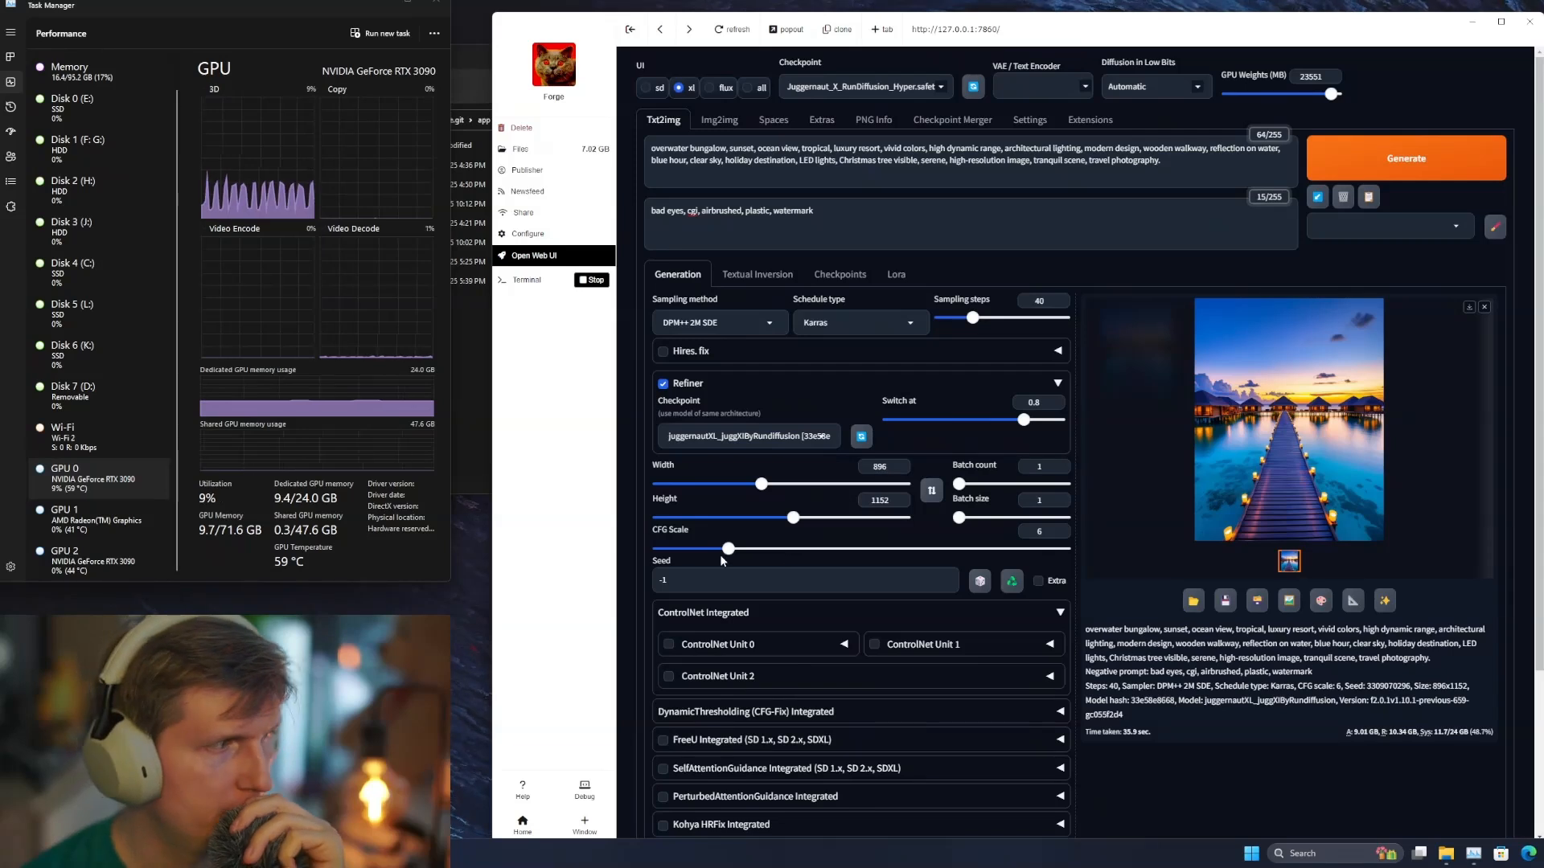
left_click(1407, 153)
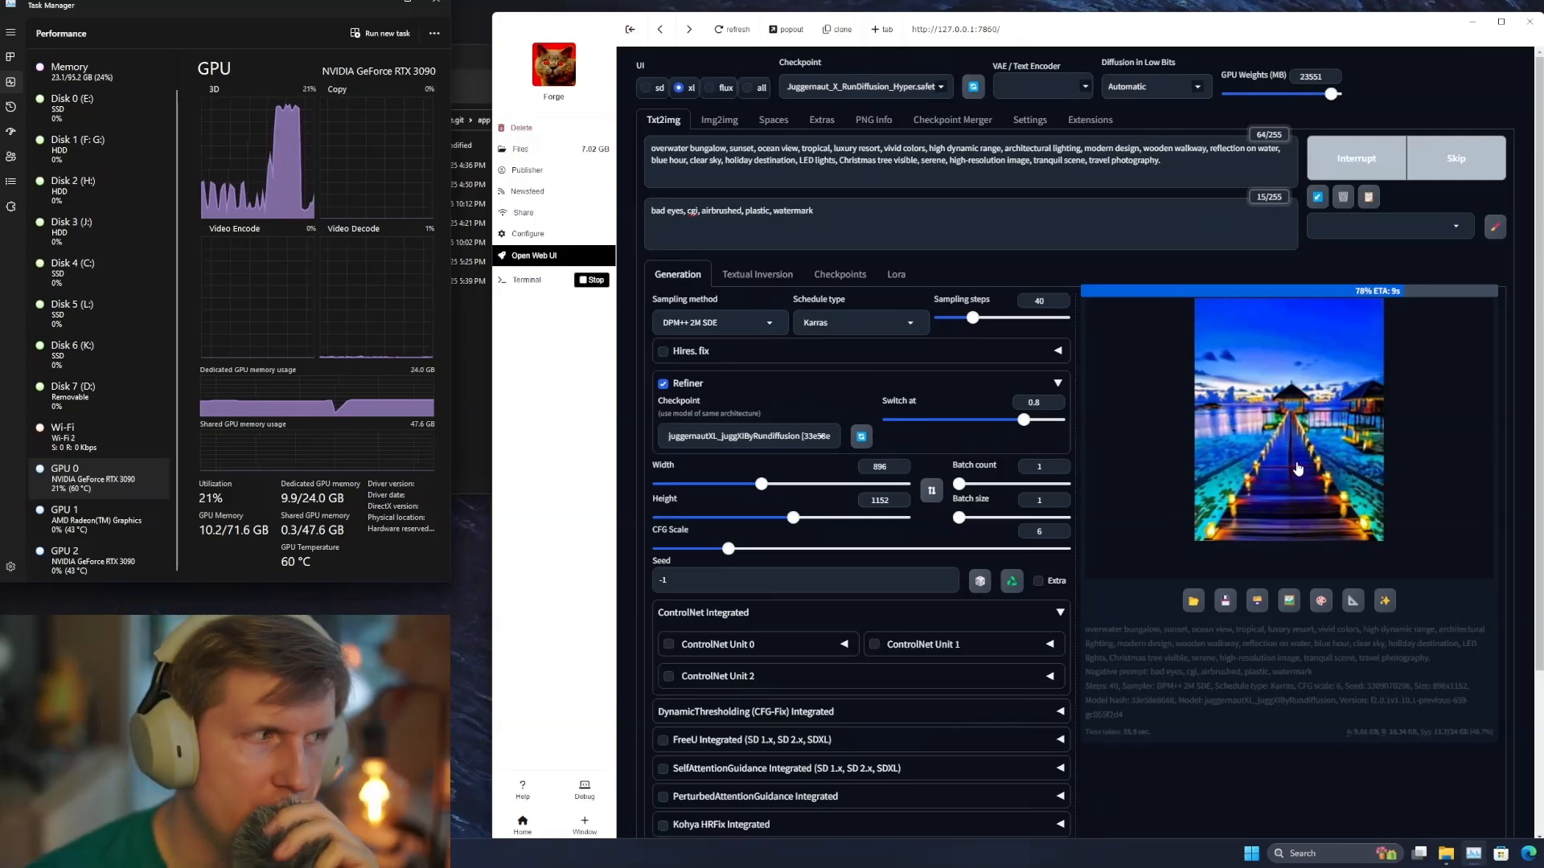
Step: View the refined bungalow image enlarged during and after generation, and close the enlarged view
left_click(1297, 469)
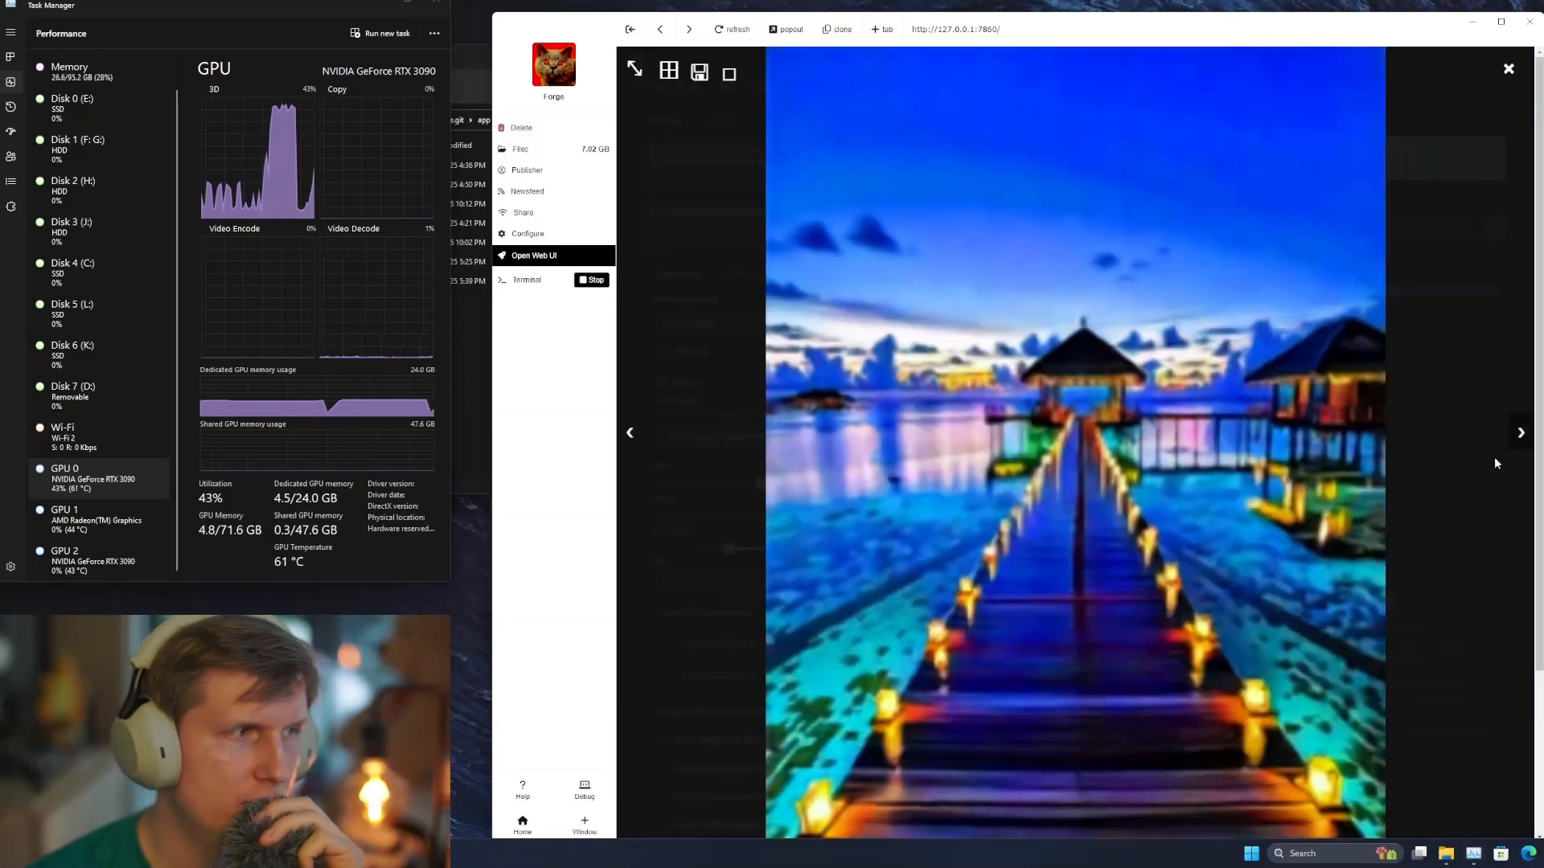
left_click(1310, 544)
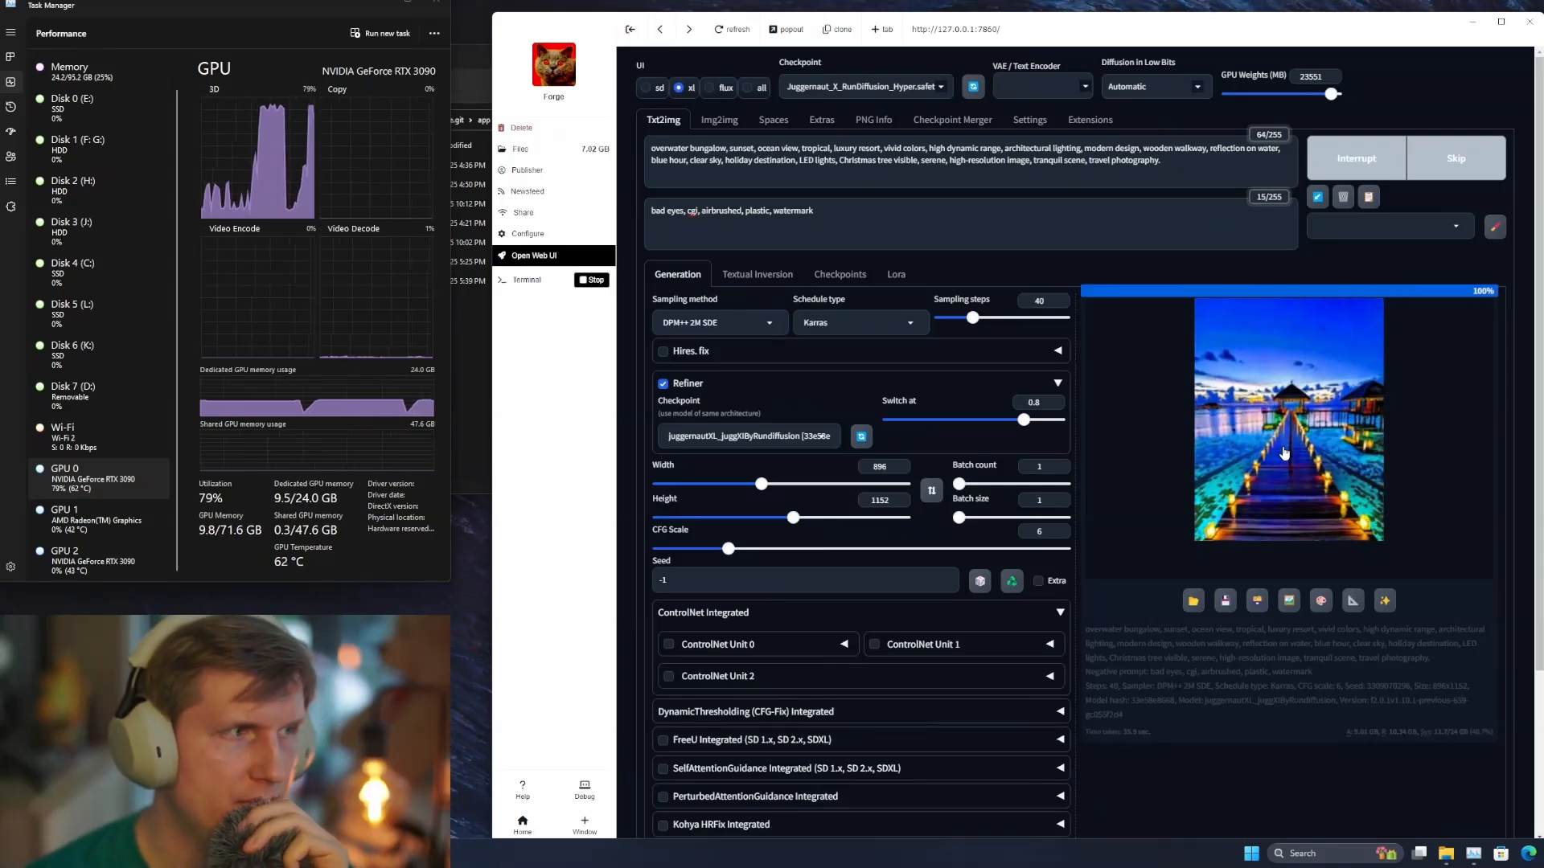
left_click(1312, 444)
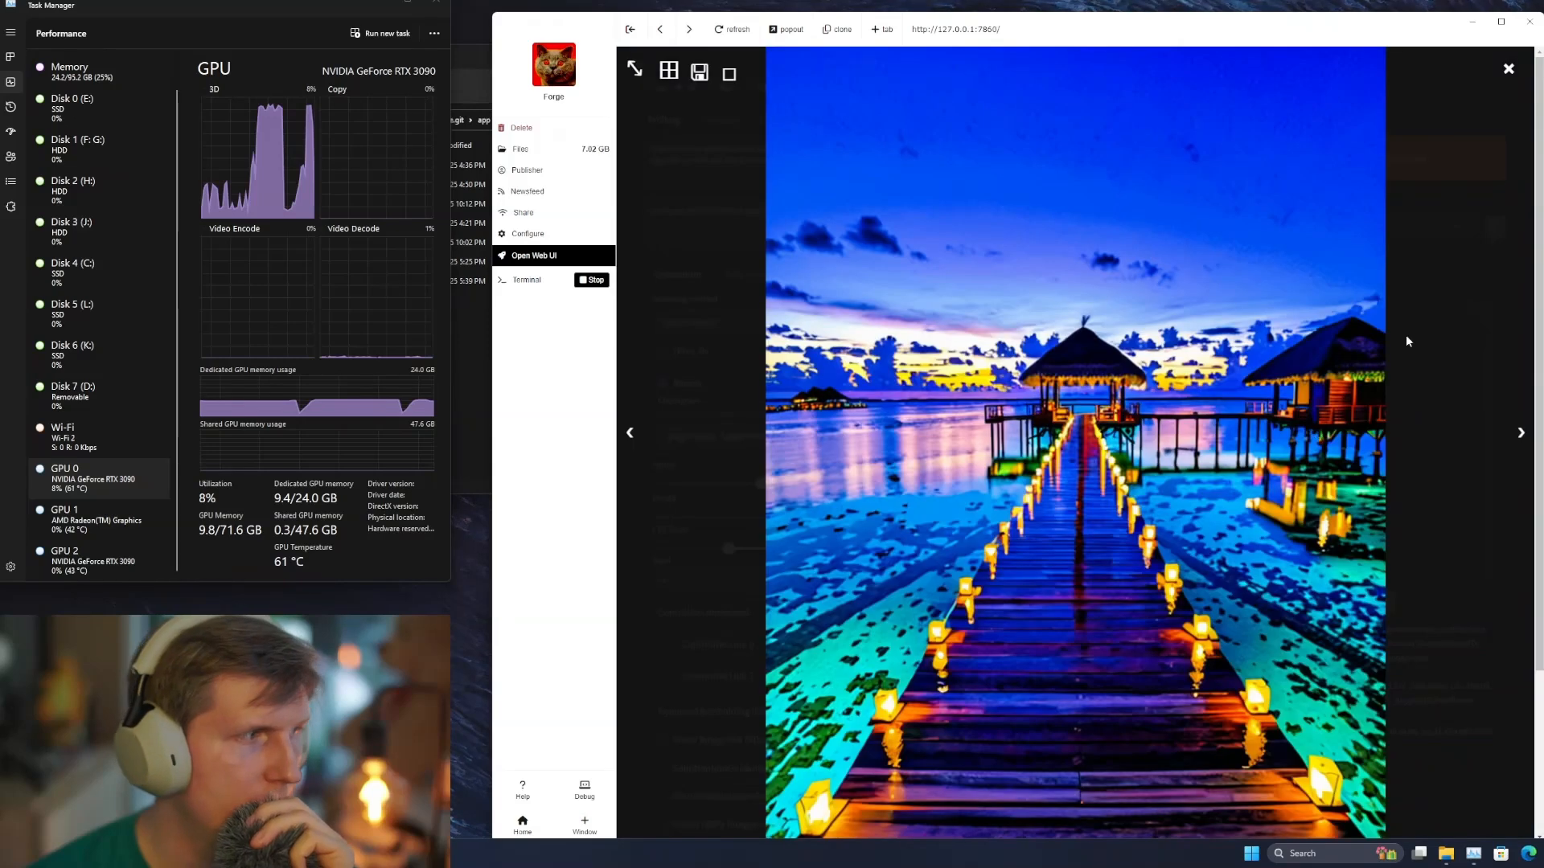
left_click(1473, 323)
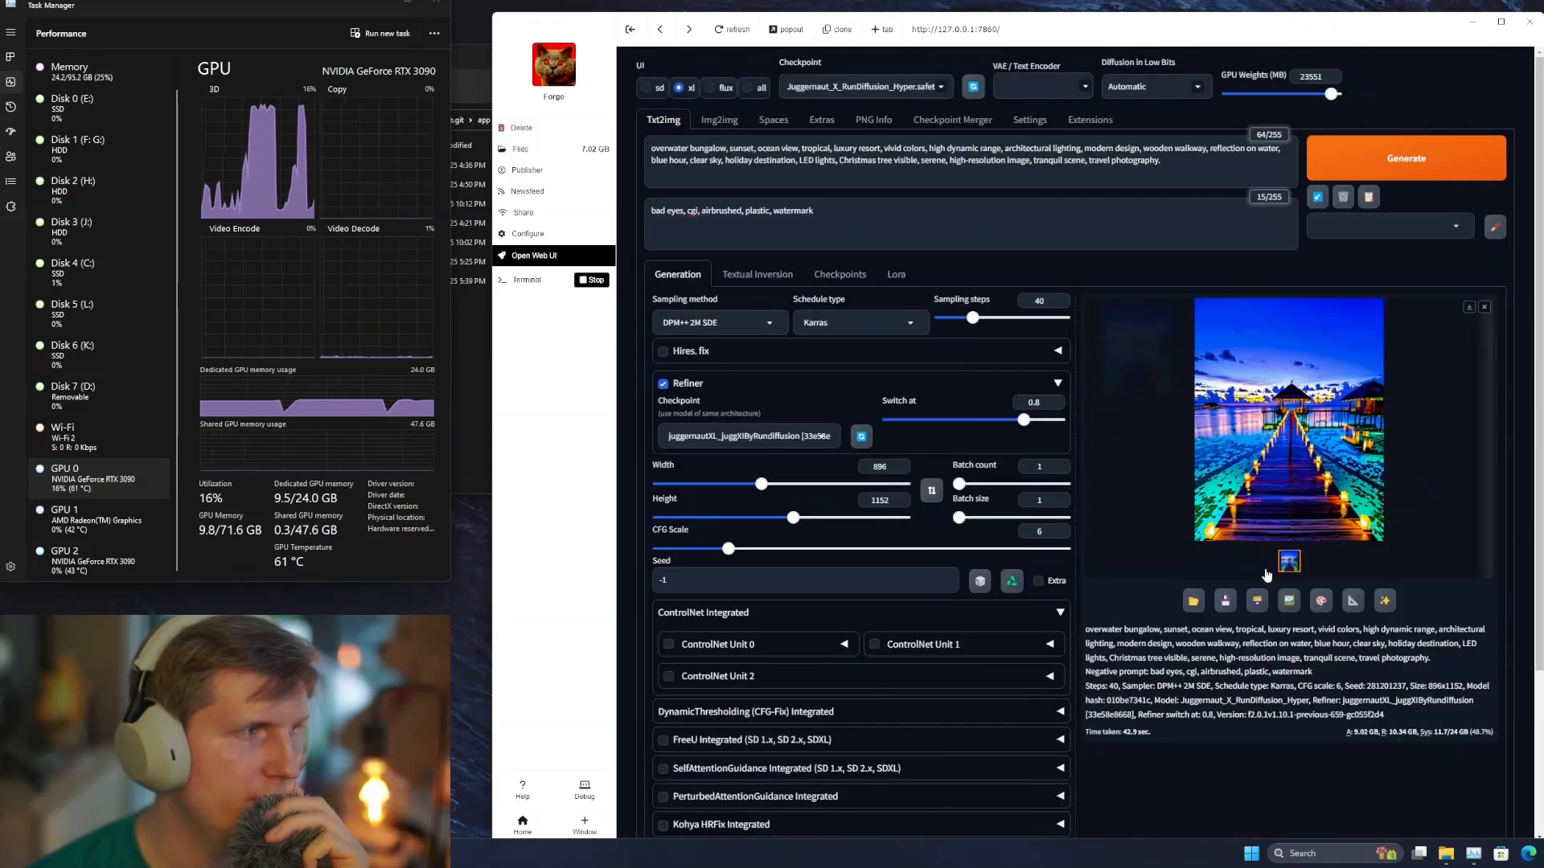
Step: Set the Refiner to switch at 0.6, keep juggernautXL_juggXIByRundiffusion as its checkpoint, and generate the bungalow image again
left_click(986, 419)
left_click(989, 423)
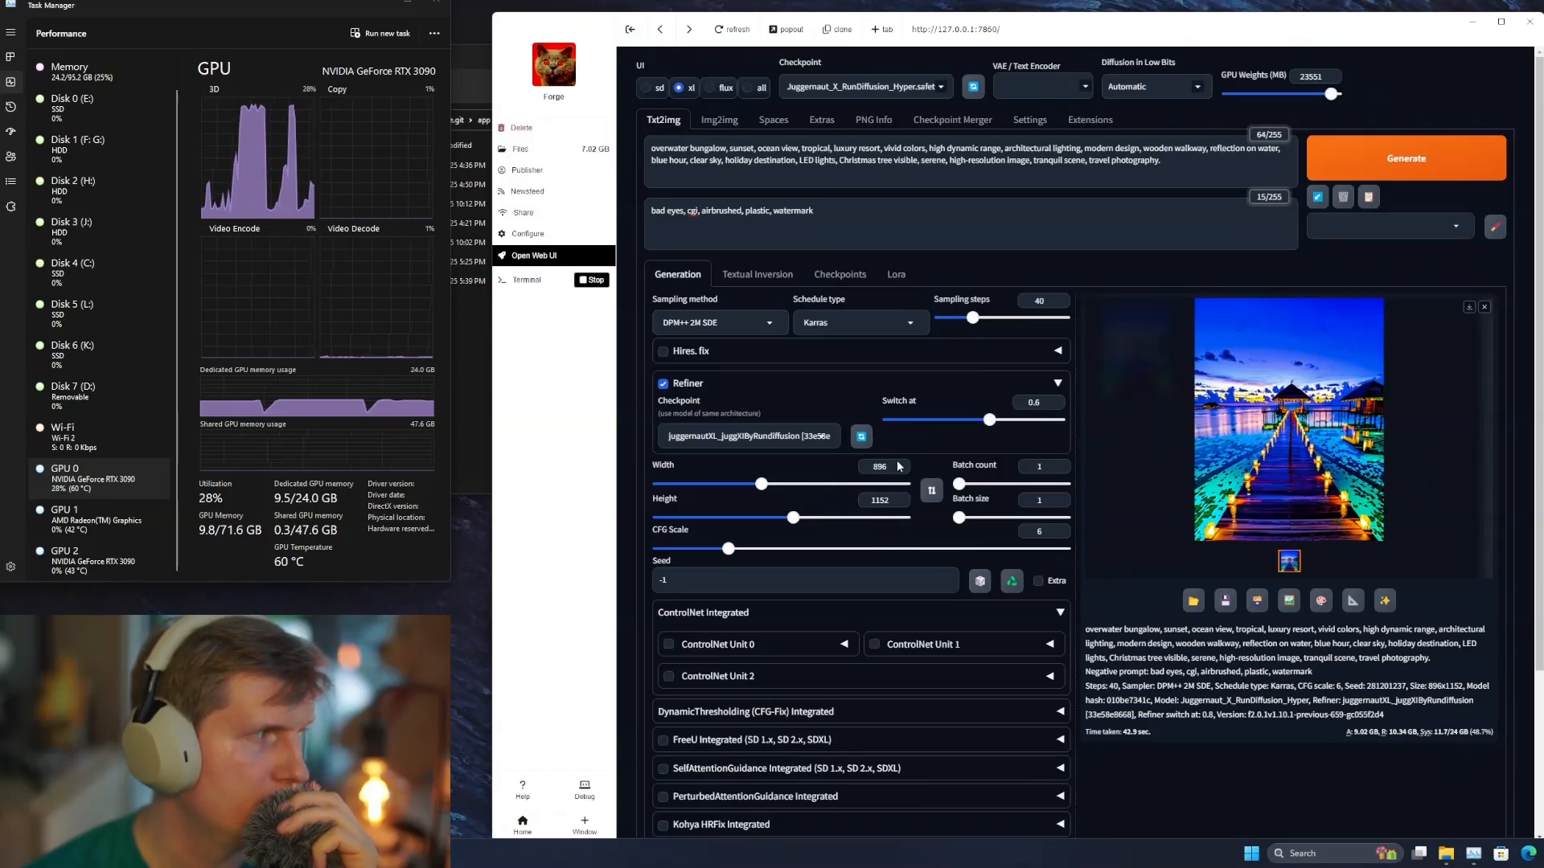
left_click(792, 436)
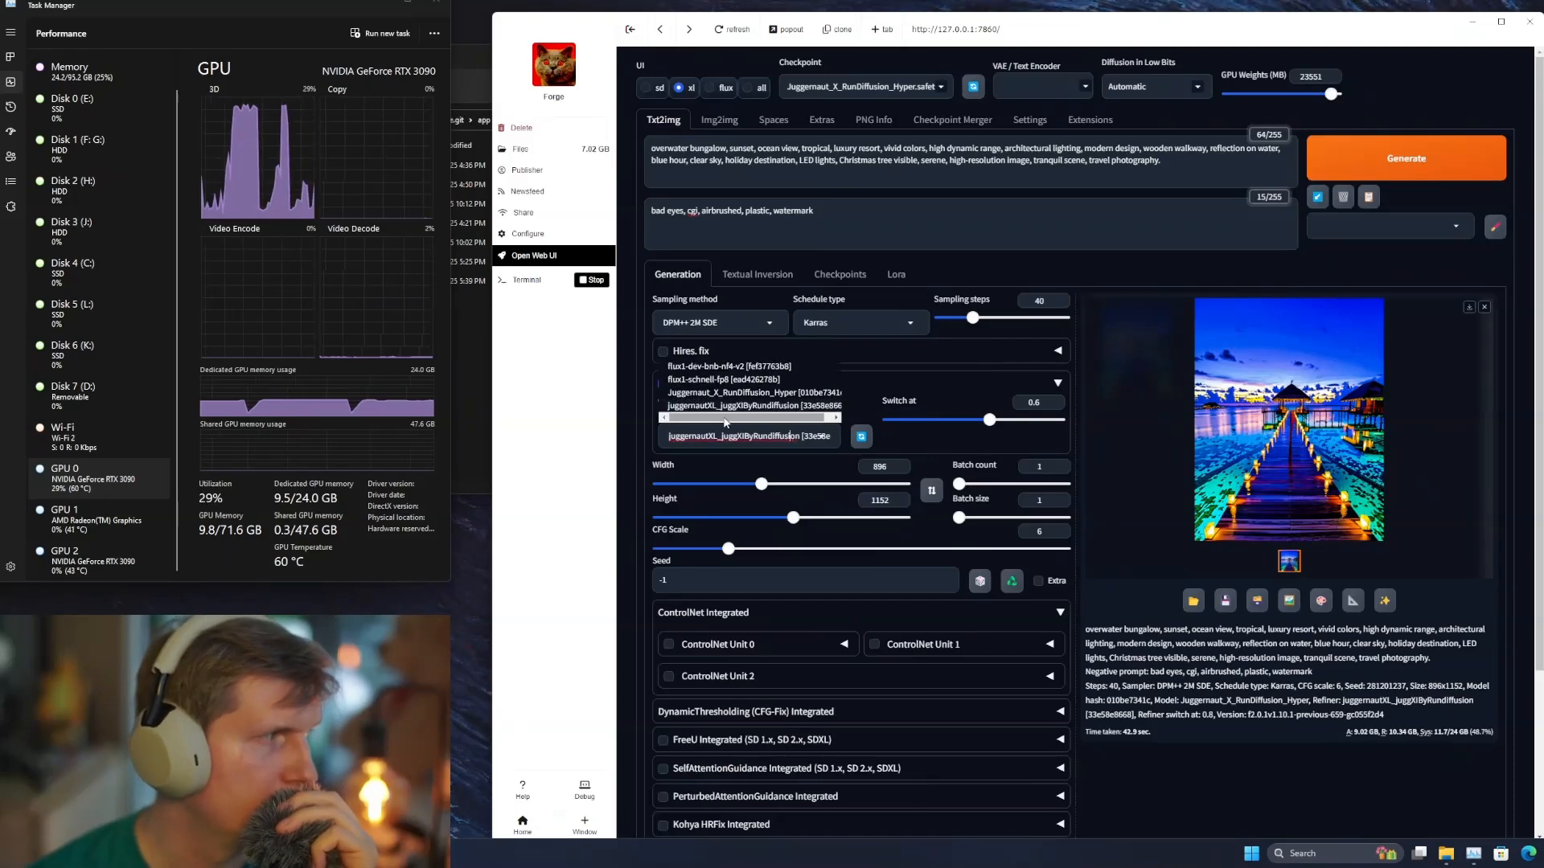
left_click(1406, 158)
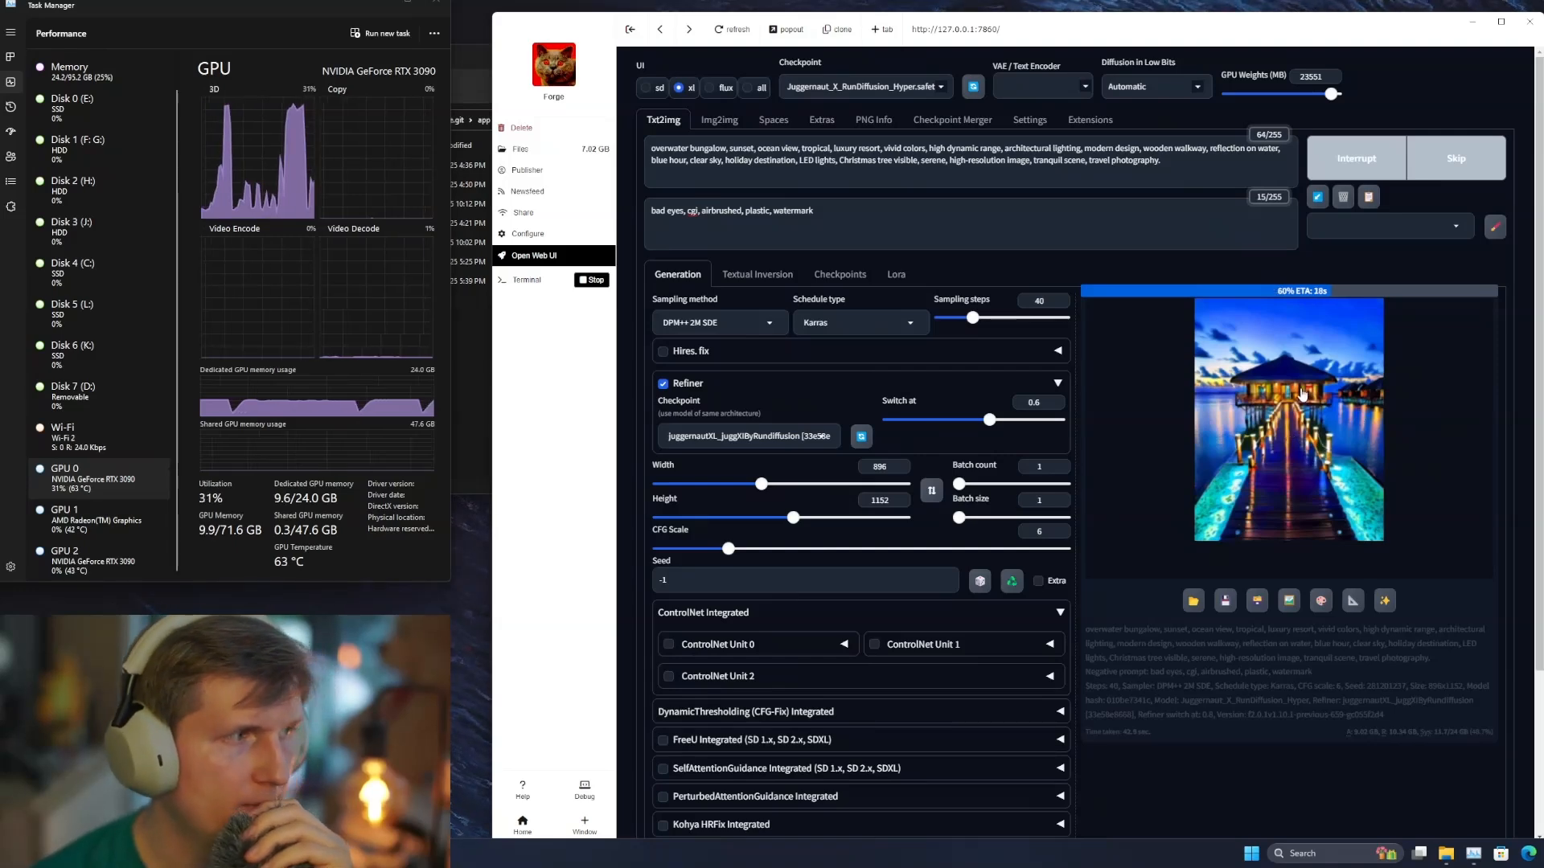
Step: Examine the bungalow image from the 0.6 refiner run enlarged, and close the enlarged view
left_click(1319, 396)
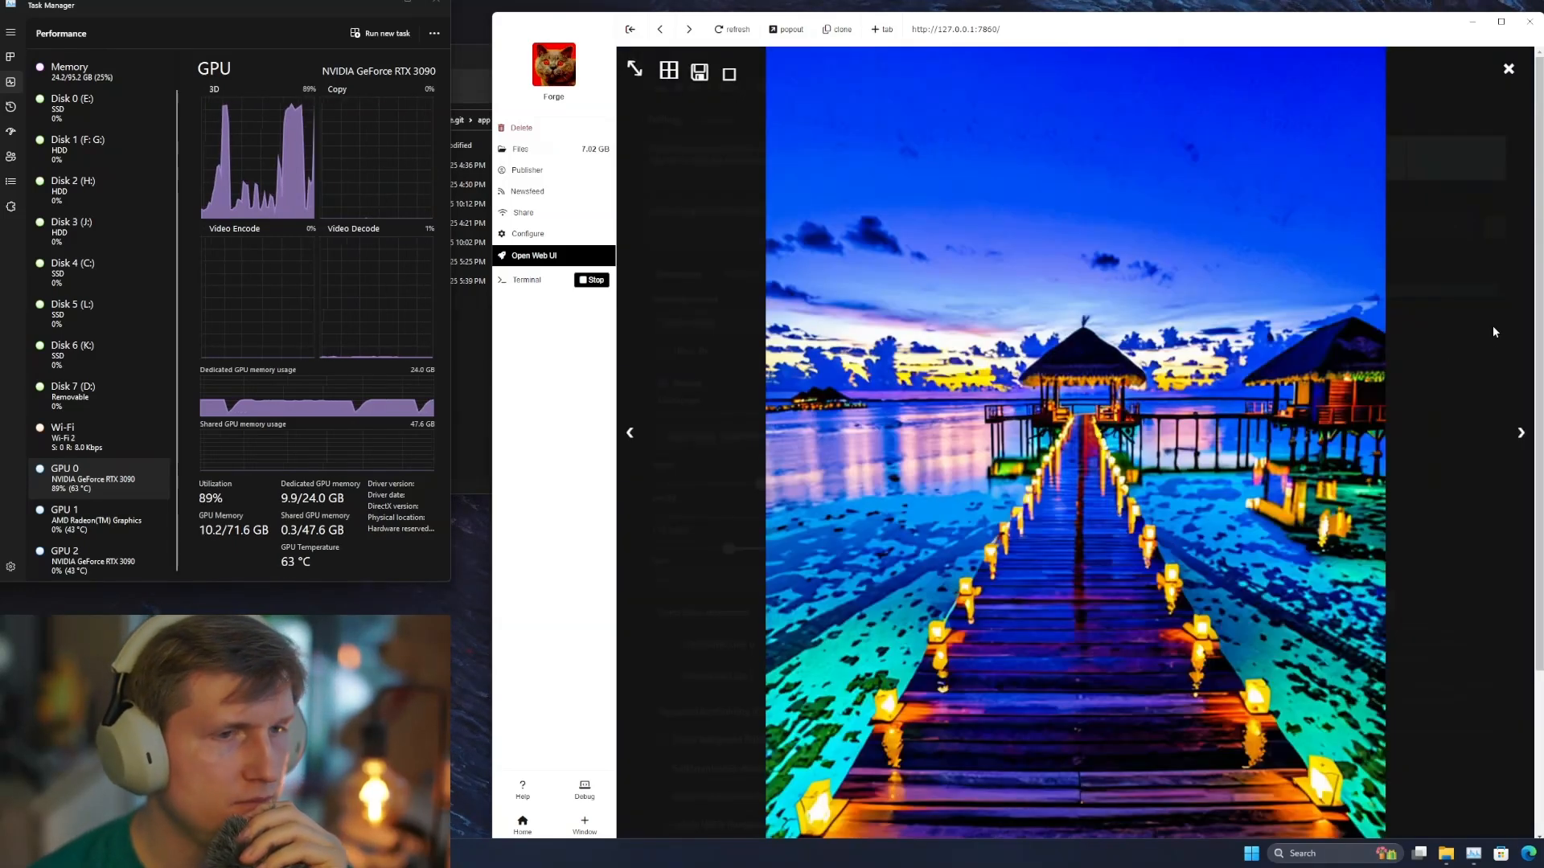
left_click(1493, 326)
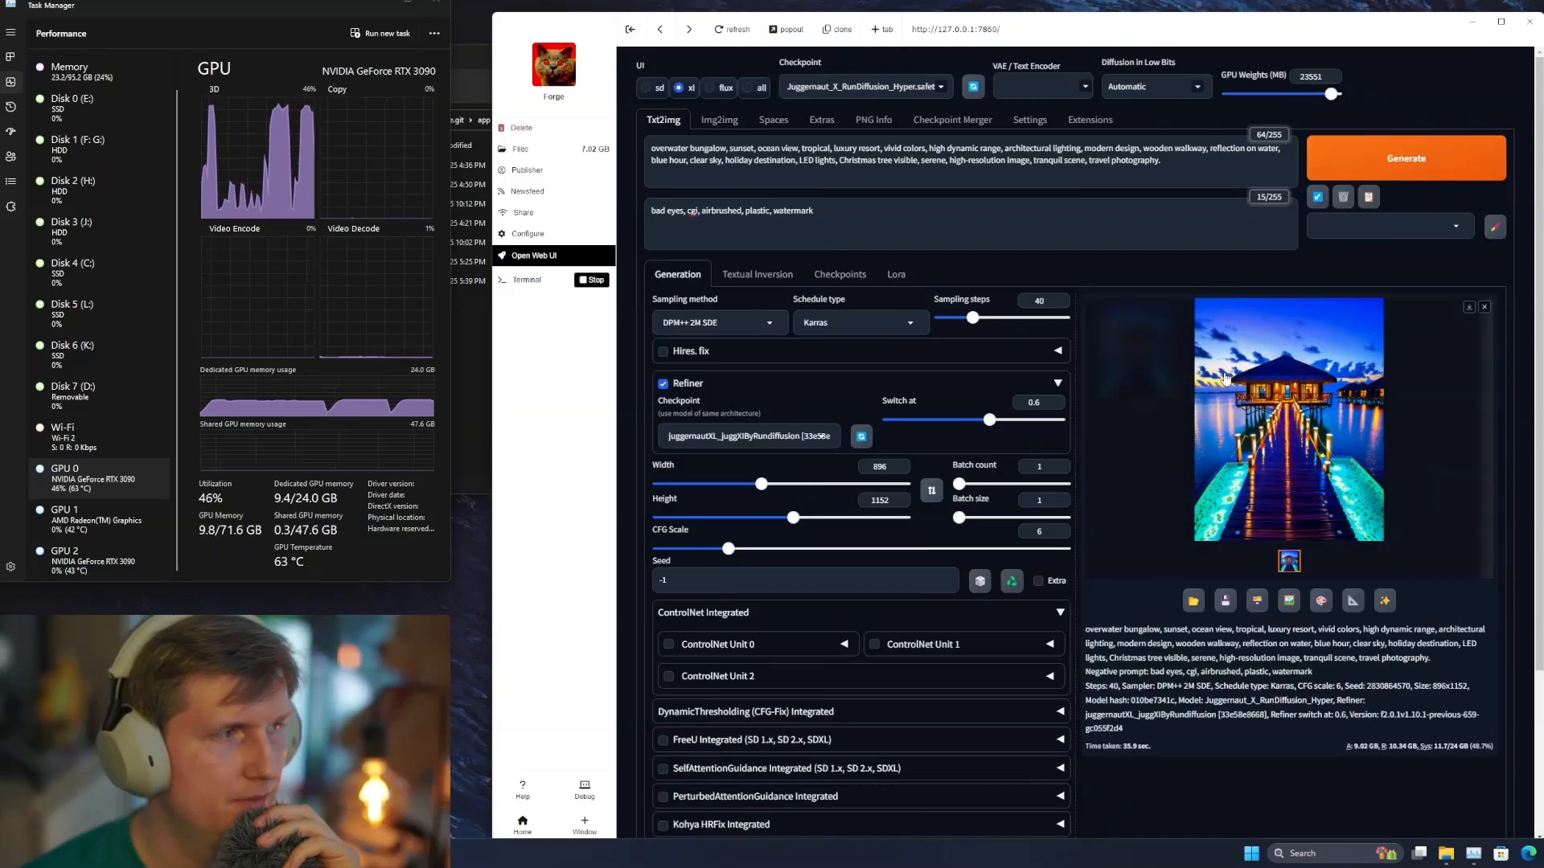
left_click(1202, 447)
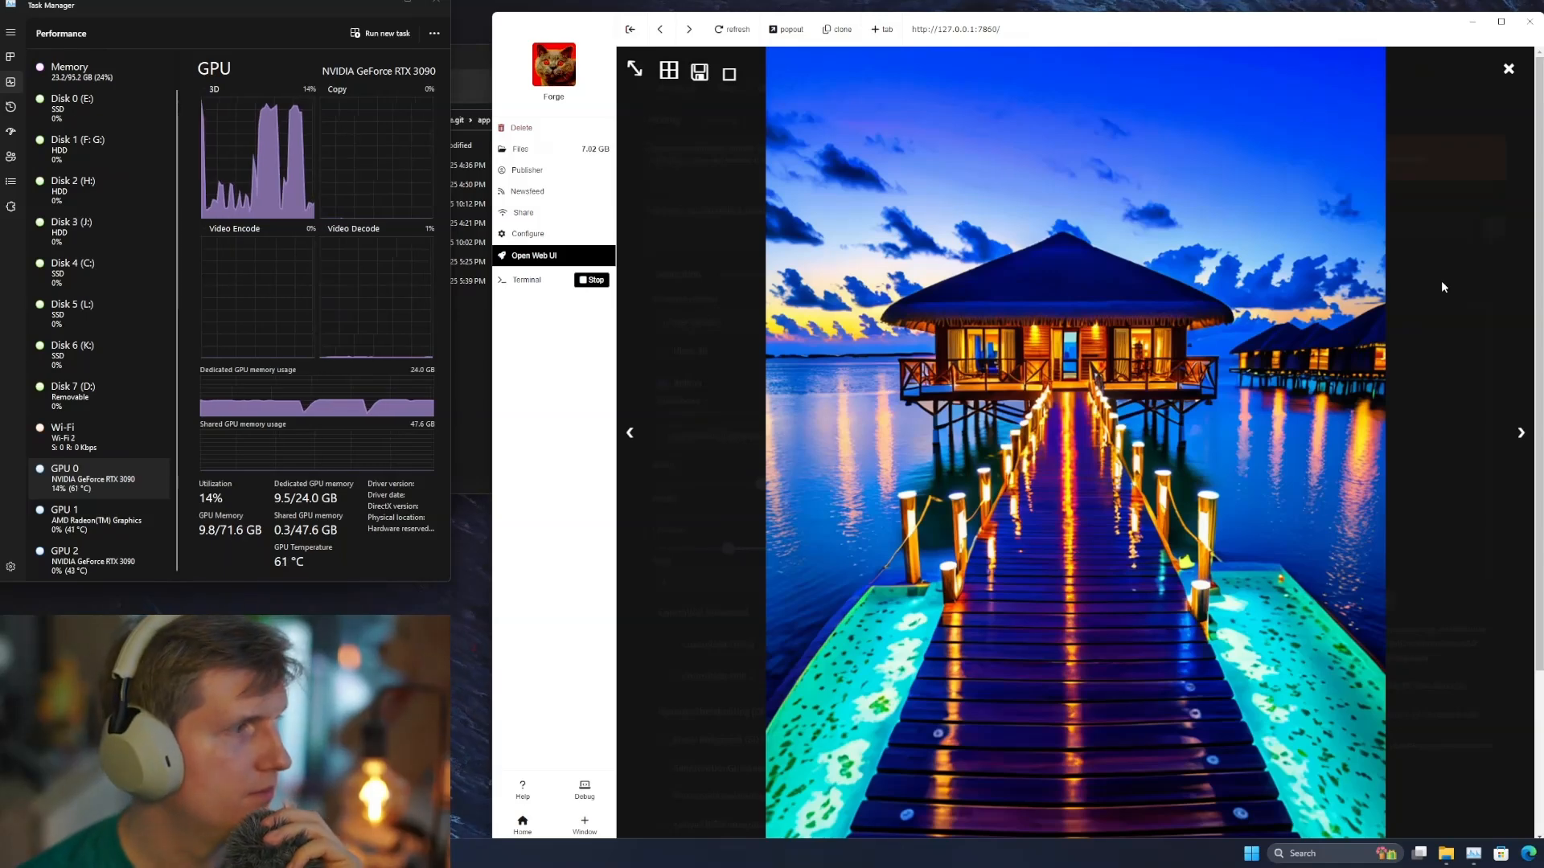
left_click(1443, 283)
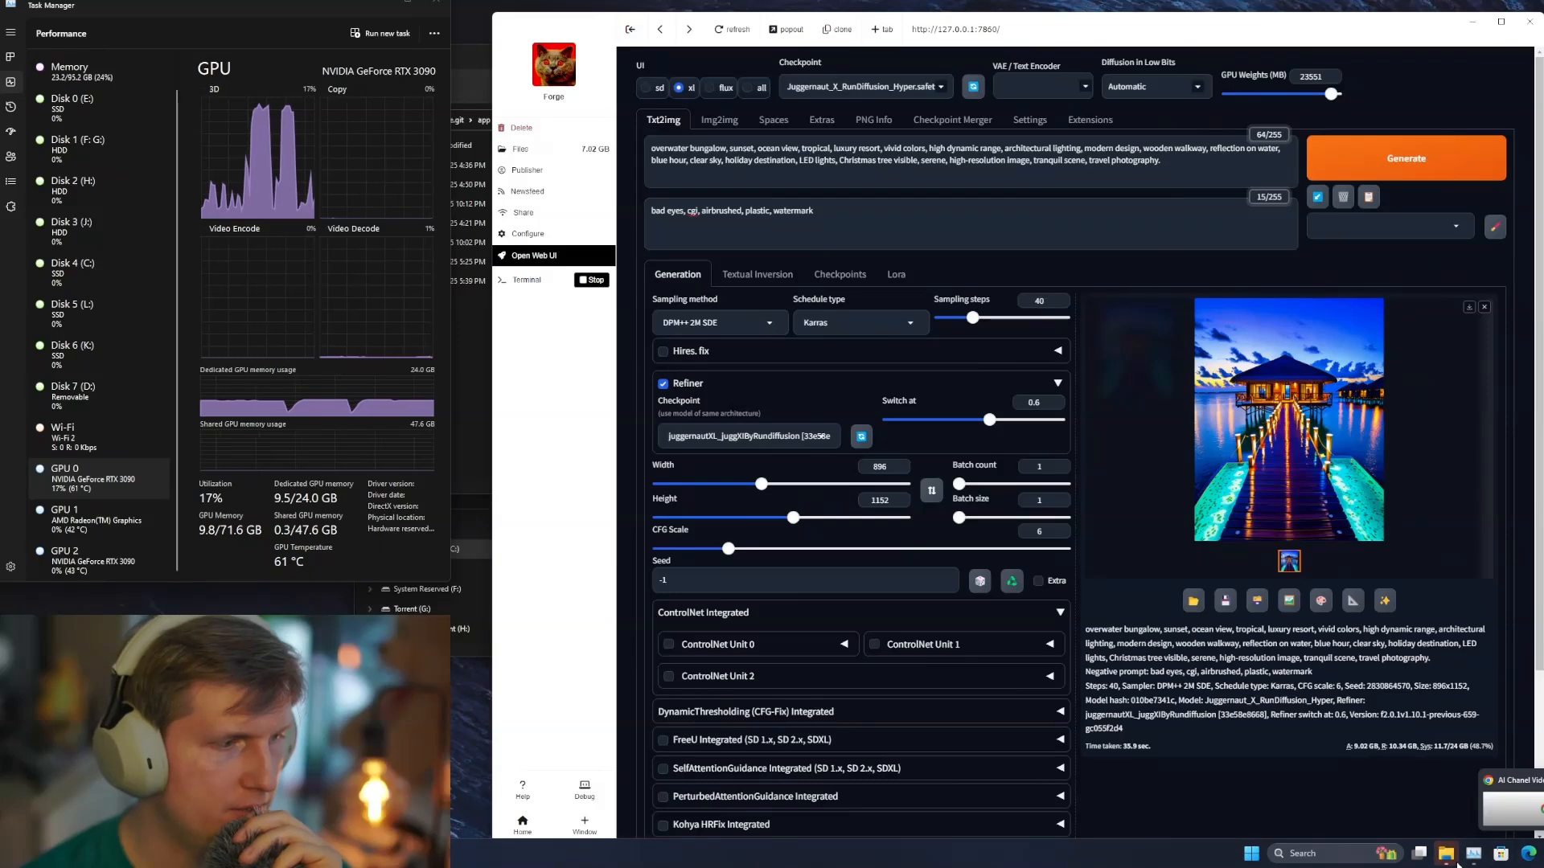
Step: Switch to File Explorer, open the 2025-04-28 folder in txt2img-images, and open the saved image 00007-4121826954.png
mouse_move(1446, 854)
left_click(1482, 808)
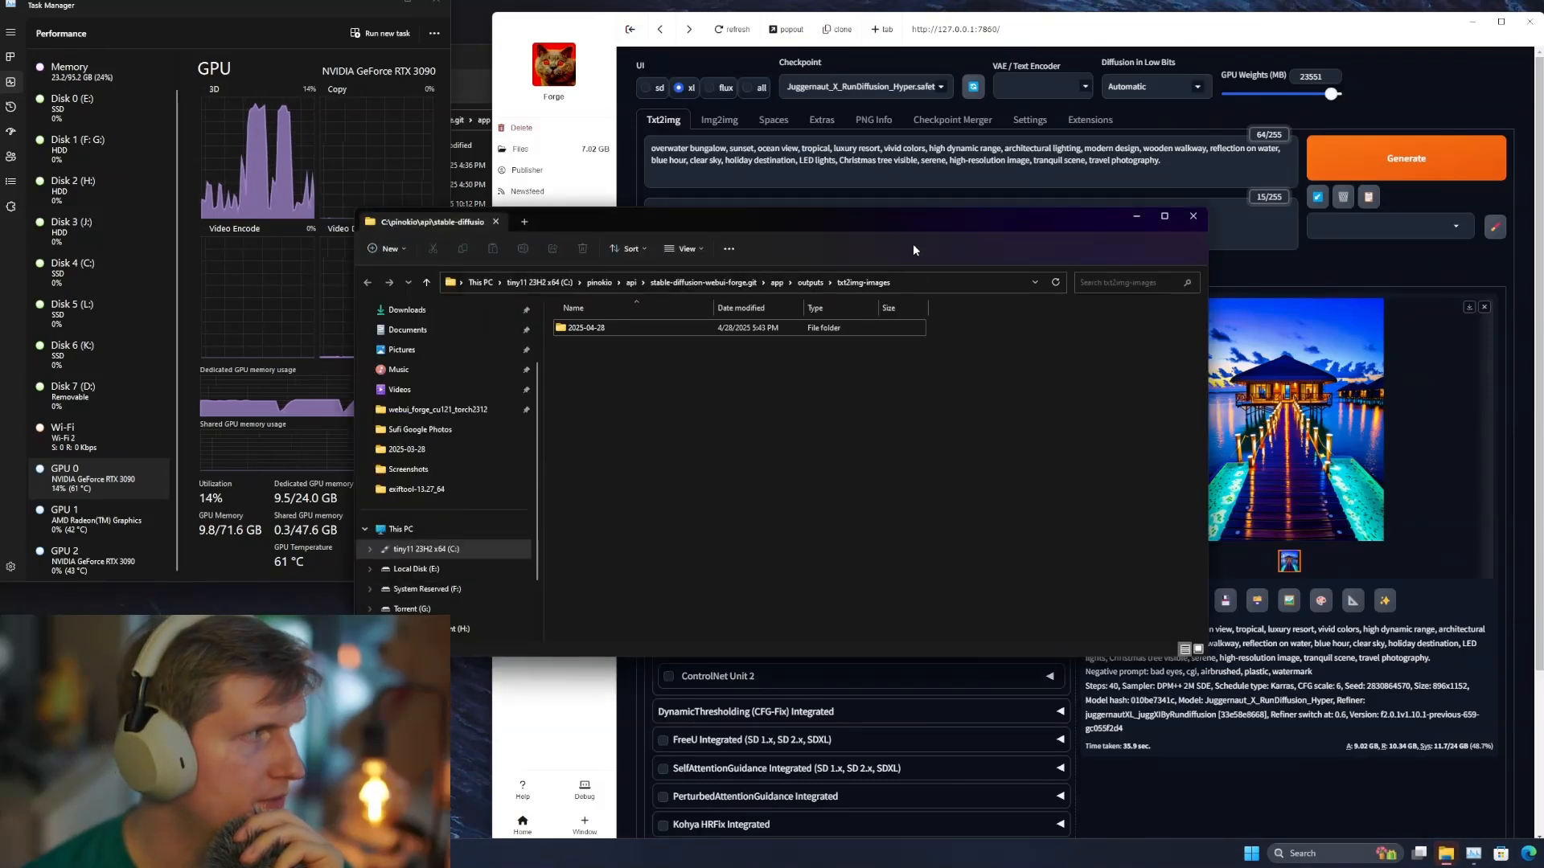
double_click(634, 327)
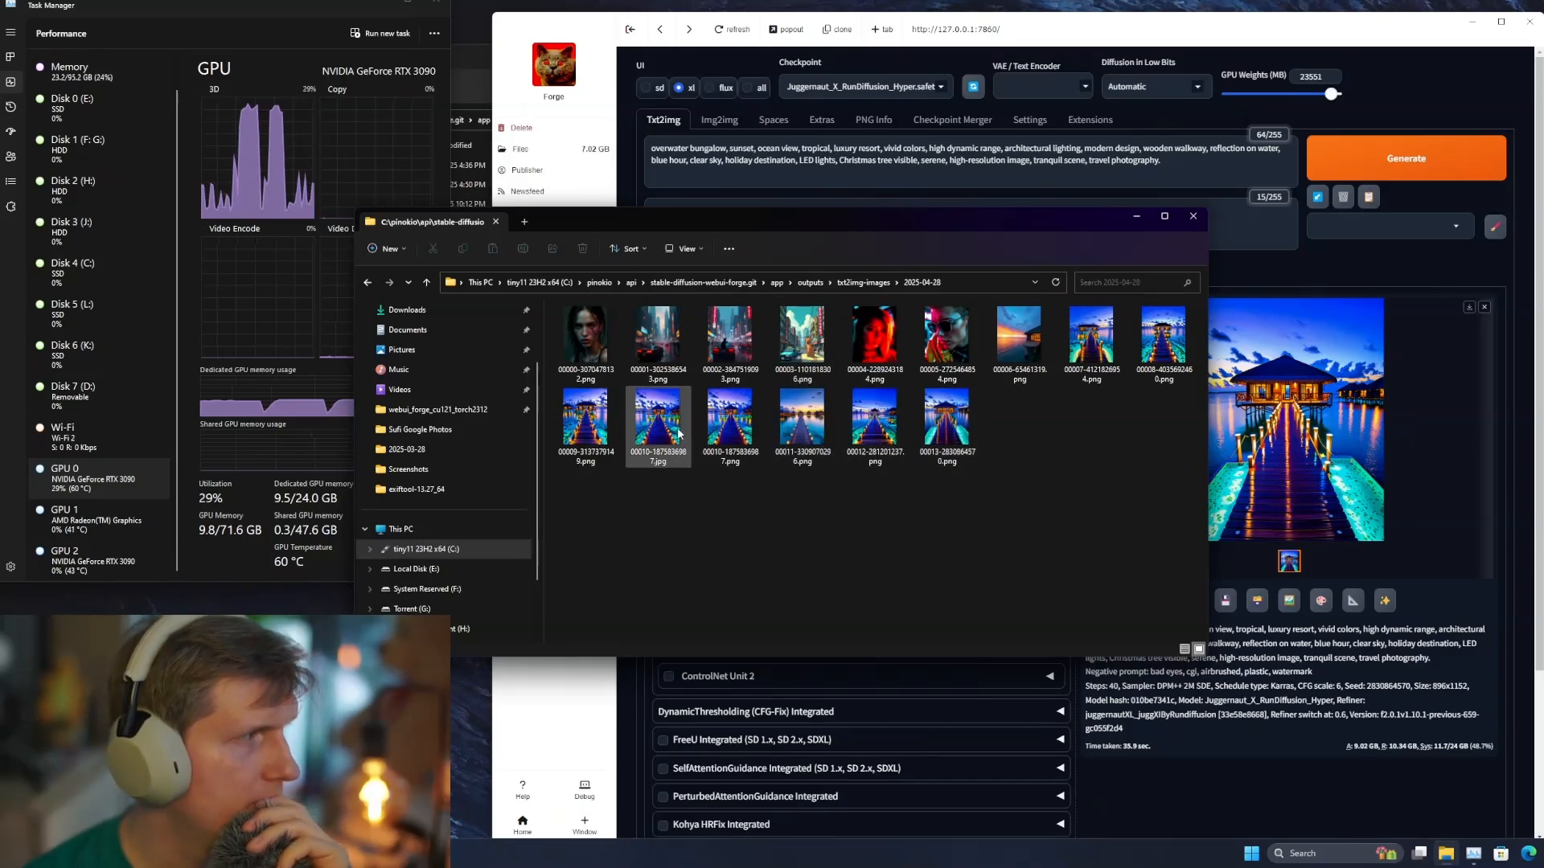
left_click(1110, 352)
key("Return")
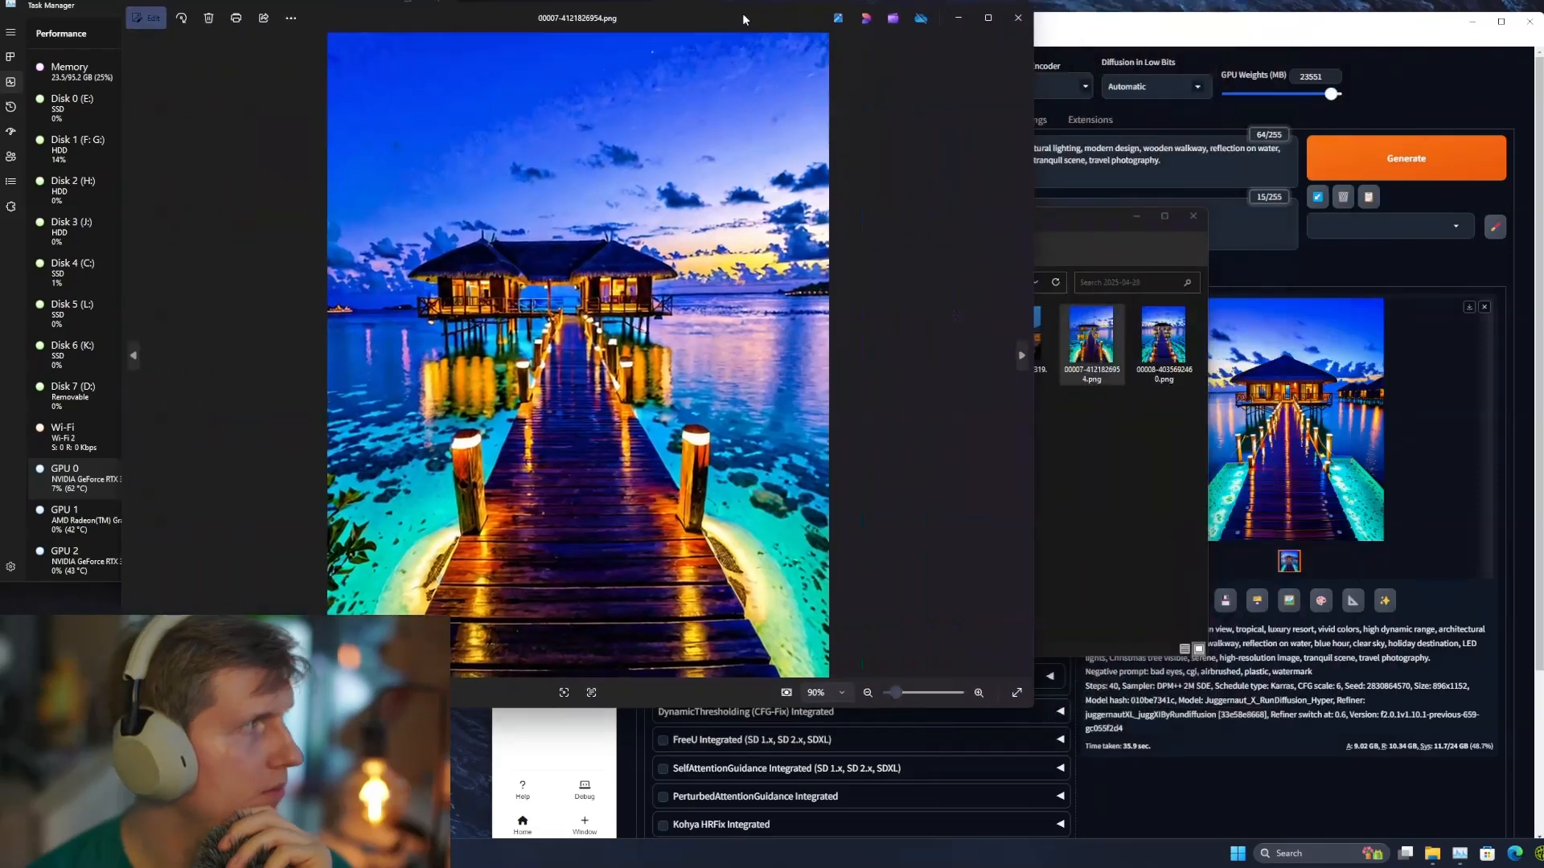
Step: Close the output folder window and place the photo viewer beside the enlarged latest bungalow image in Forge
left_click(1170, 235)
left_click(1193, 216)
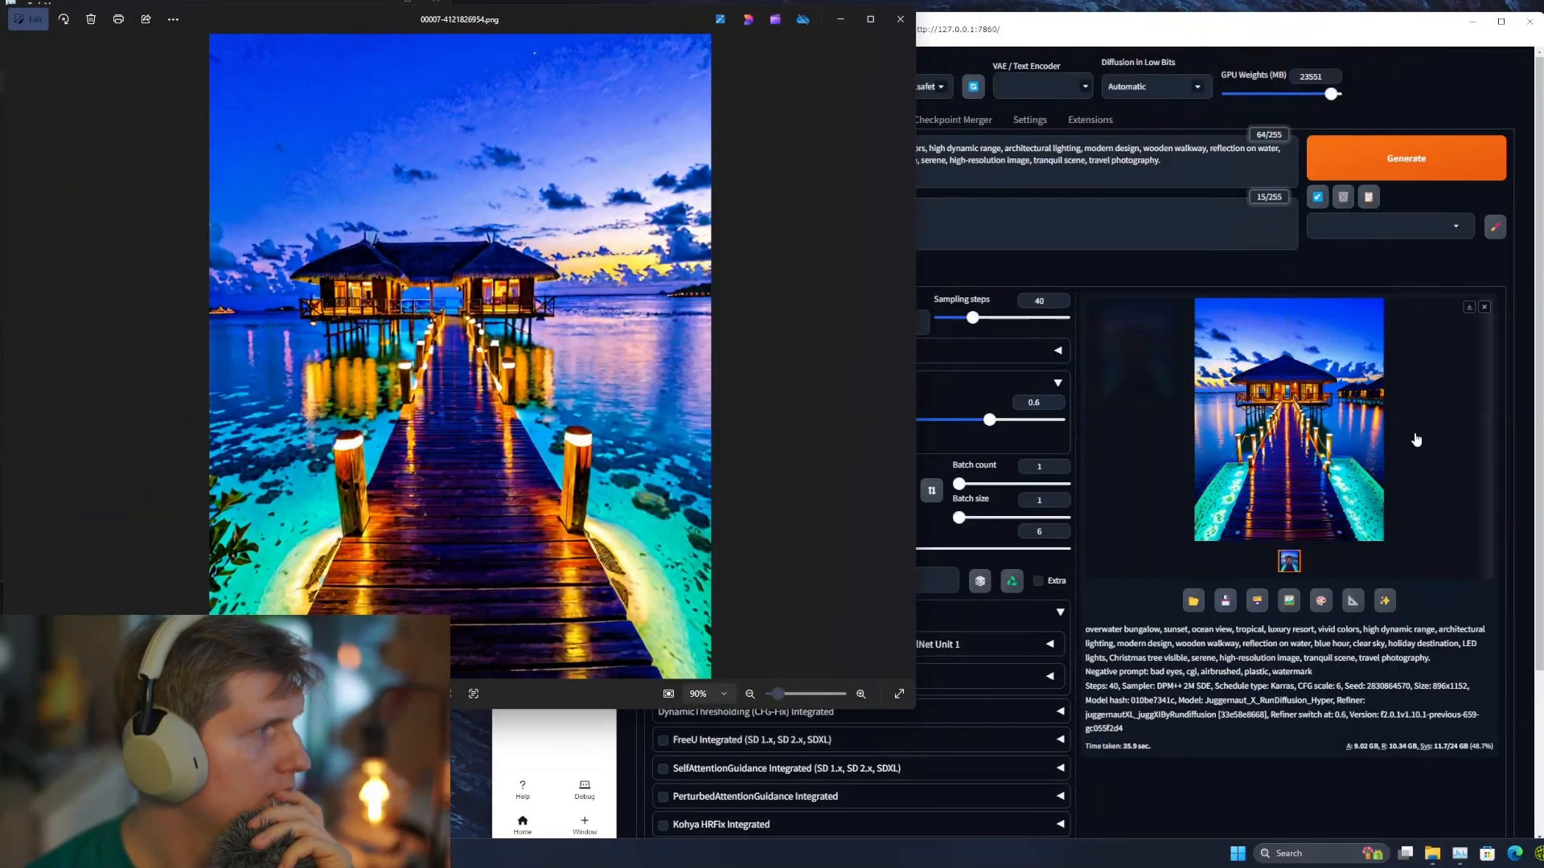
left_click(1319, 410)
left_click_drag(365, 5, 327, 84)
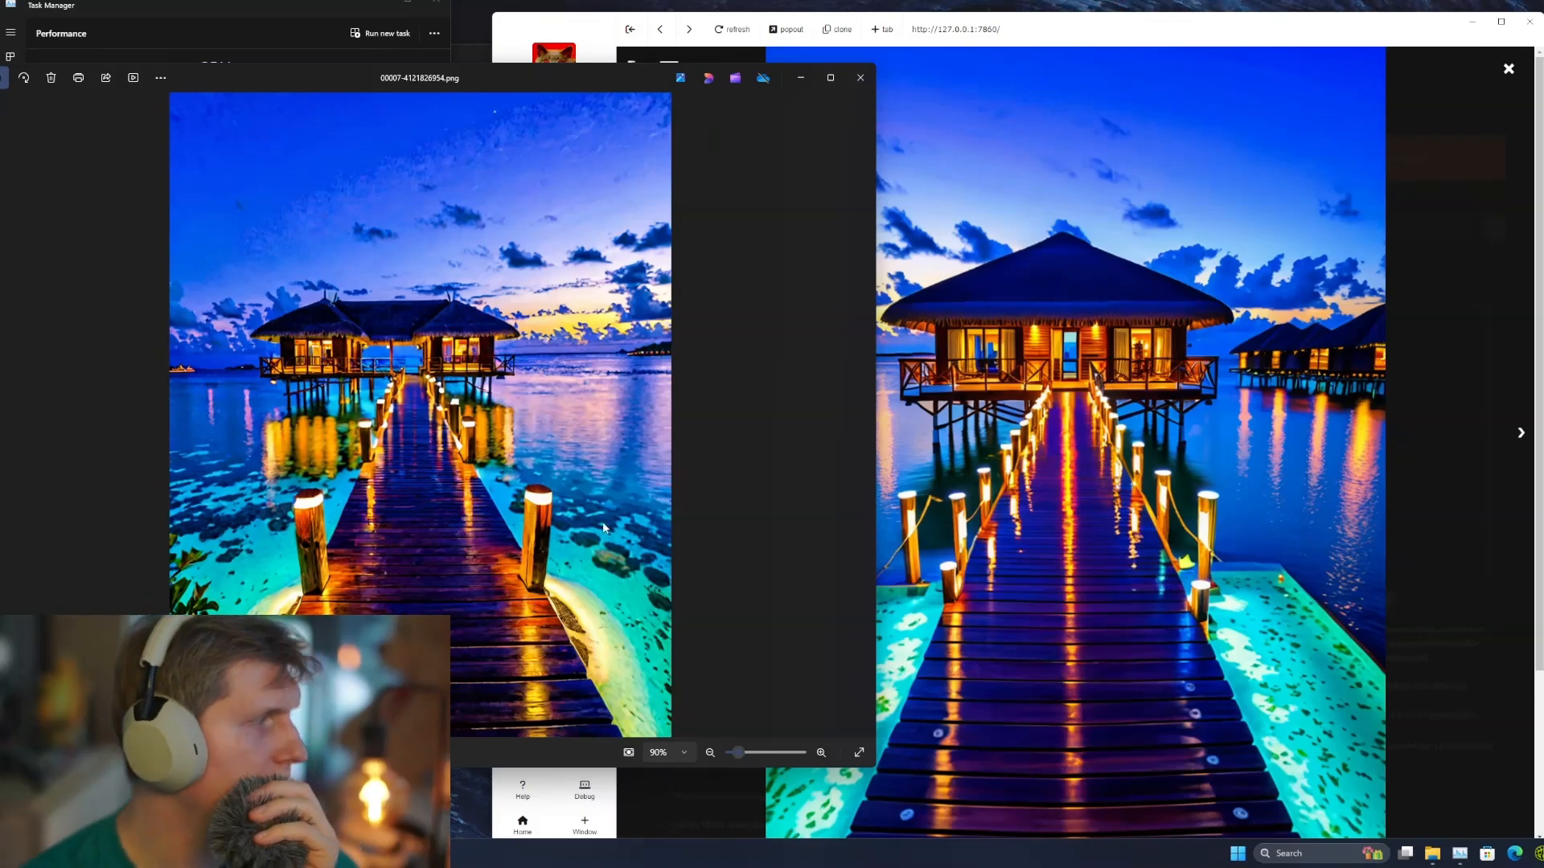
Step: Browse the saved bungalow images from 00007 to 00010 and compare them with the enlarged image in Forge
key("Right")
key("Left")
key("Right")
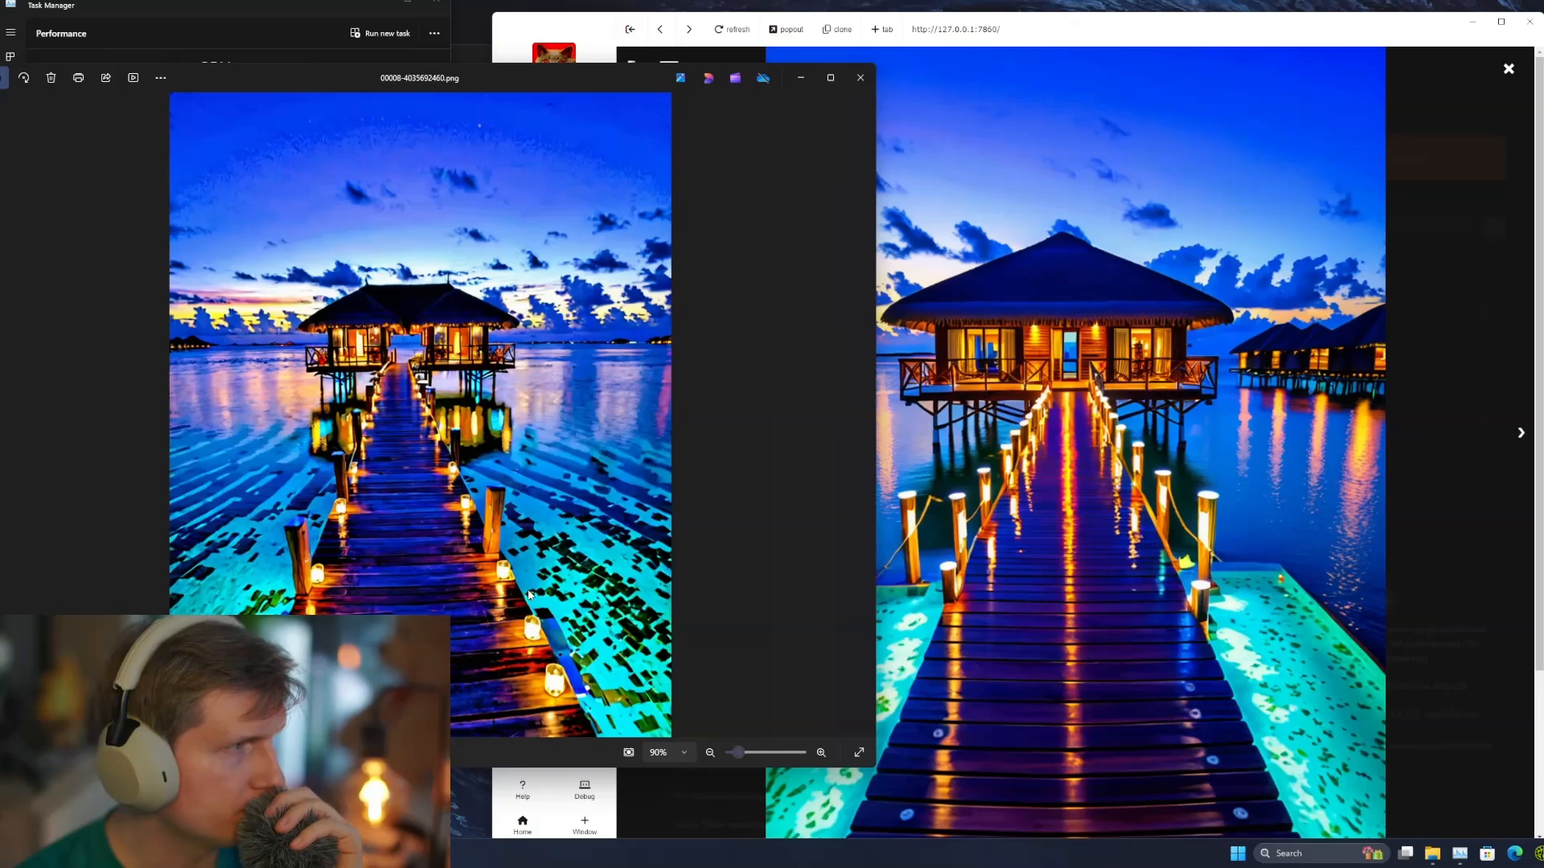
key("Right")
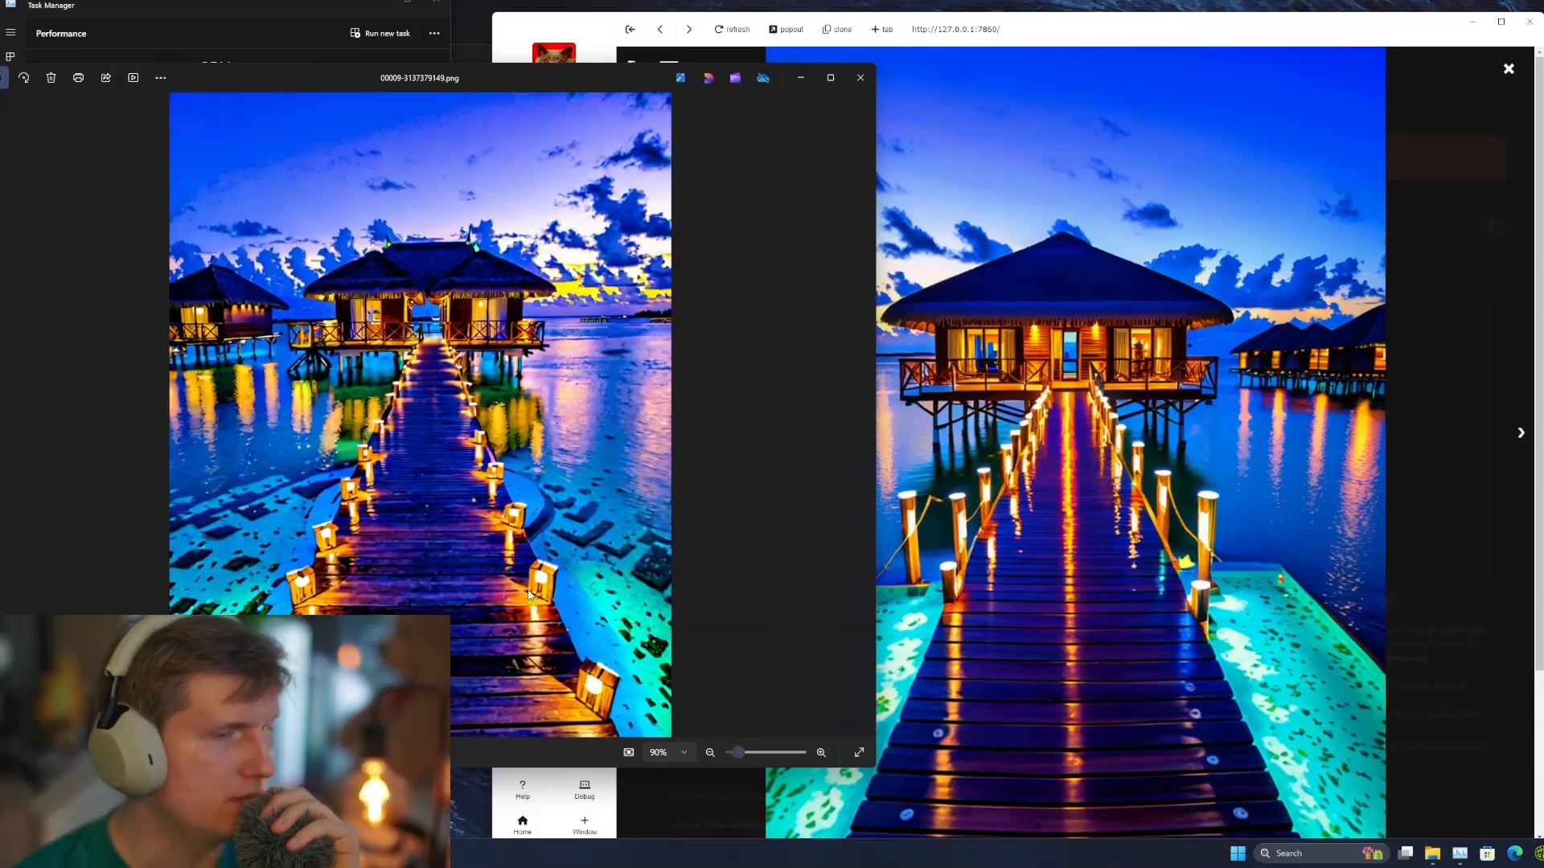
key("Right")
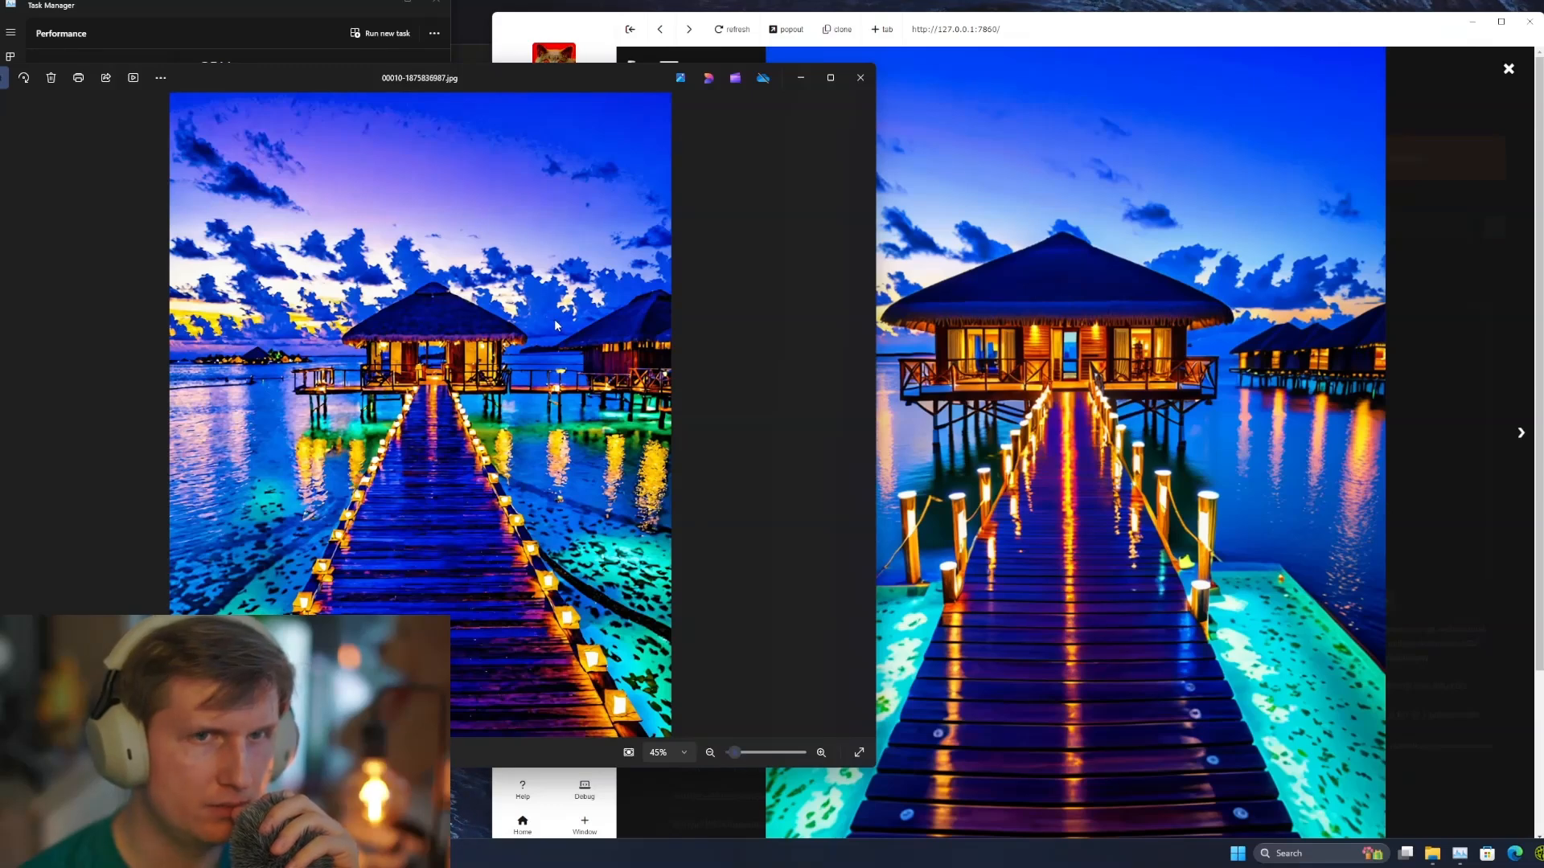
Step: Flip repeatedly between saved images 00011, 00012 and 00013 to compare the Juggernaut XI result with the two refiner results
left_click(836, 398)
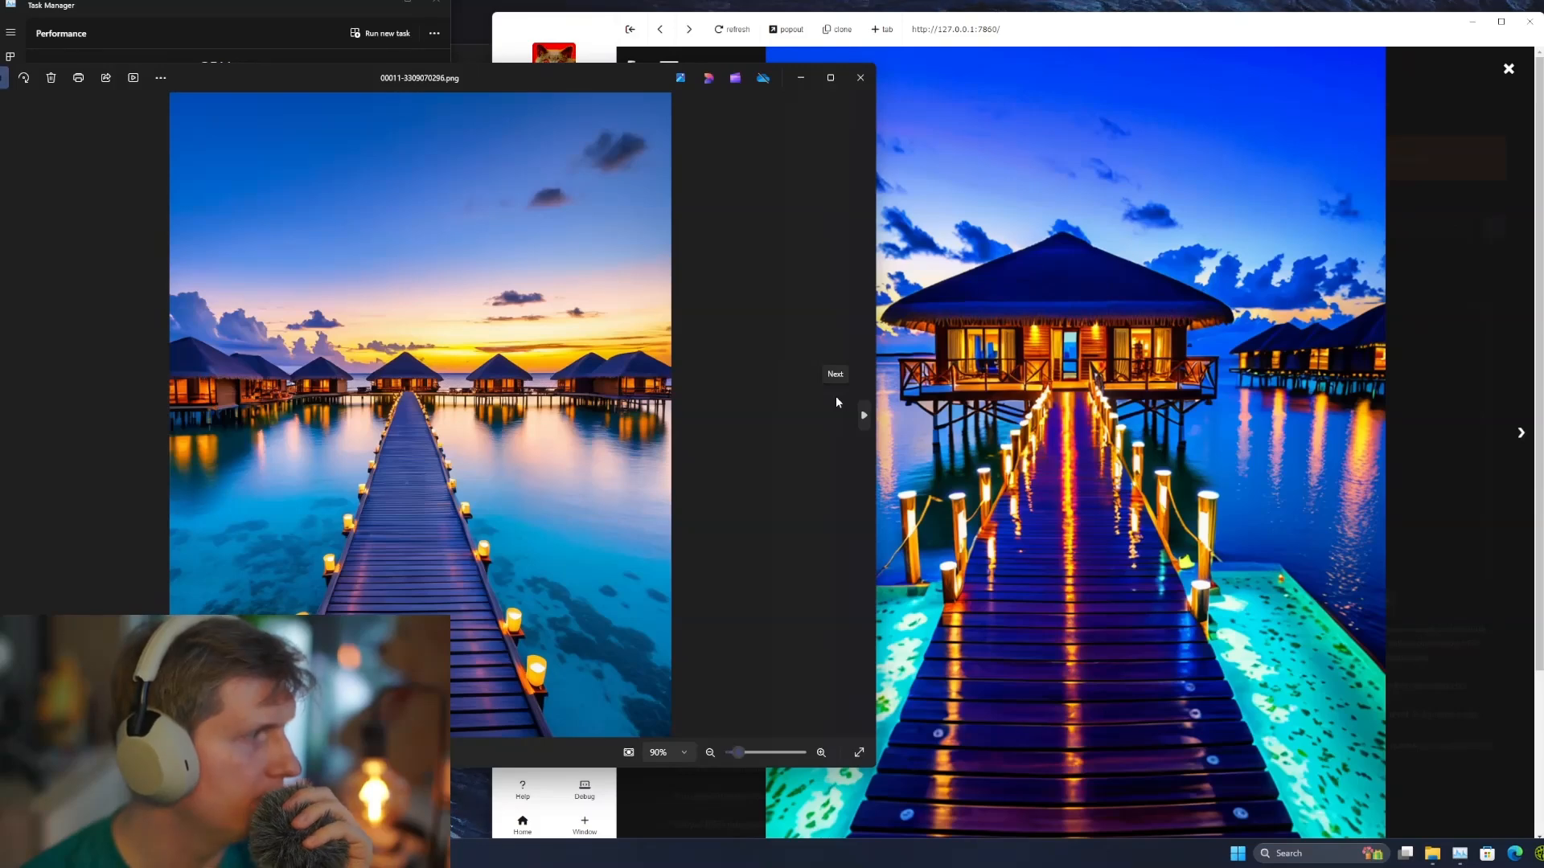
left_click(836, 398)
key("Left")
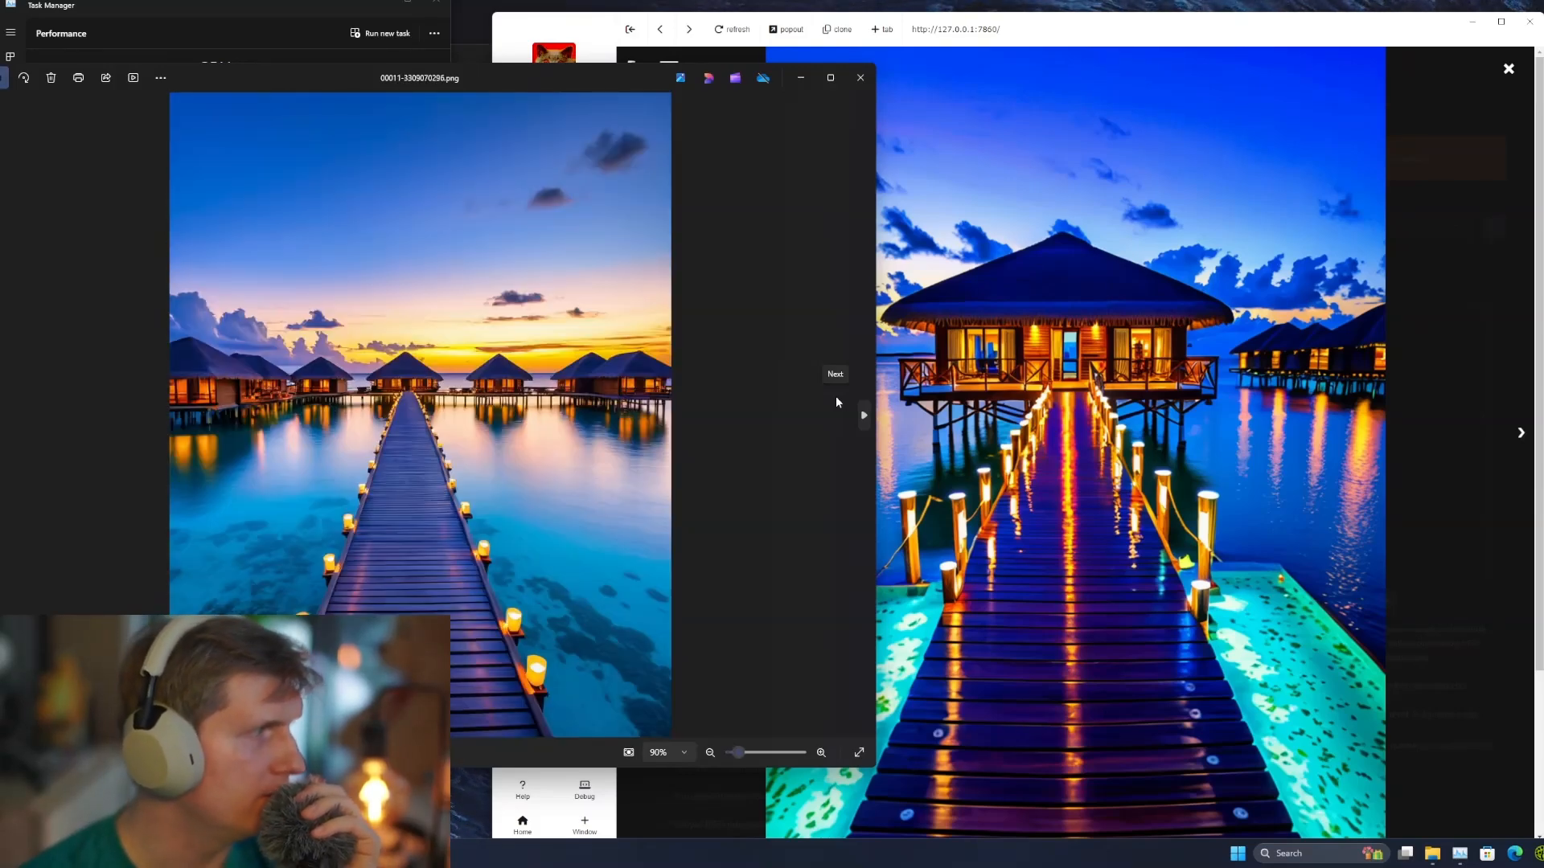
left_click(836, 395)
key("Left")
left_click(836, 396)
key("Left")
left_click(836, 396)
left_click(837, 402)
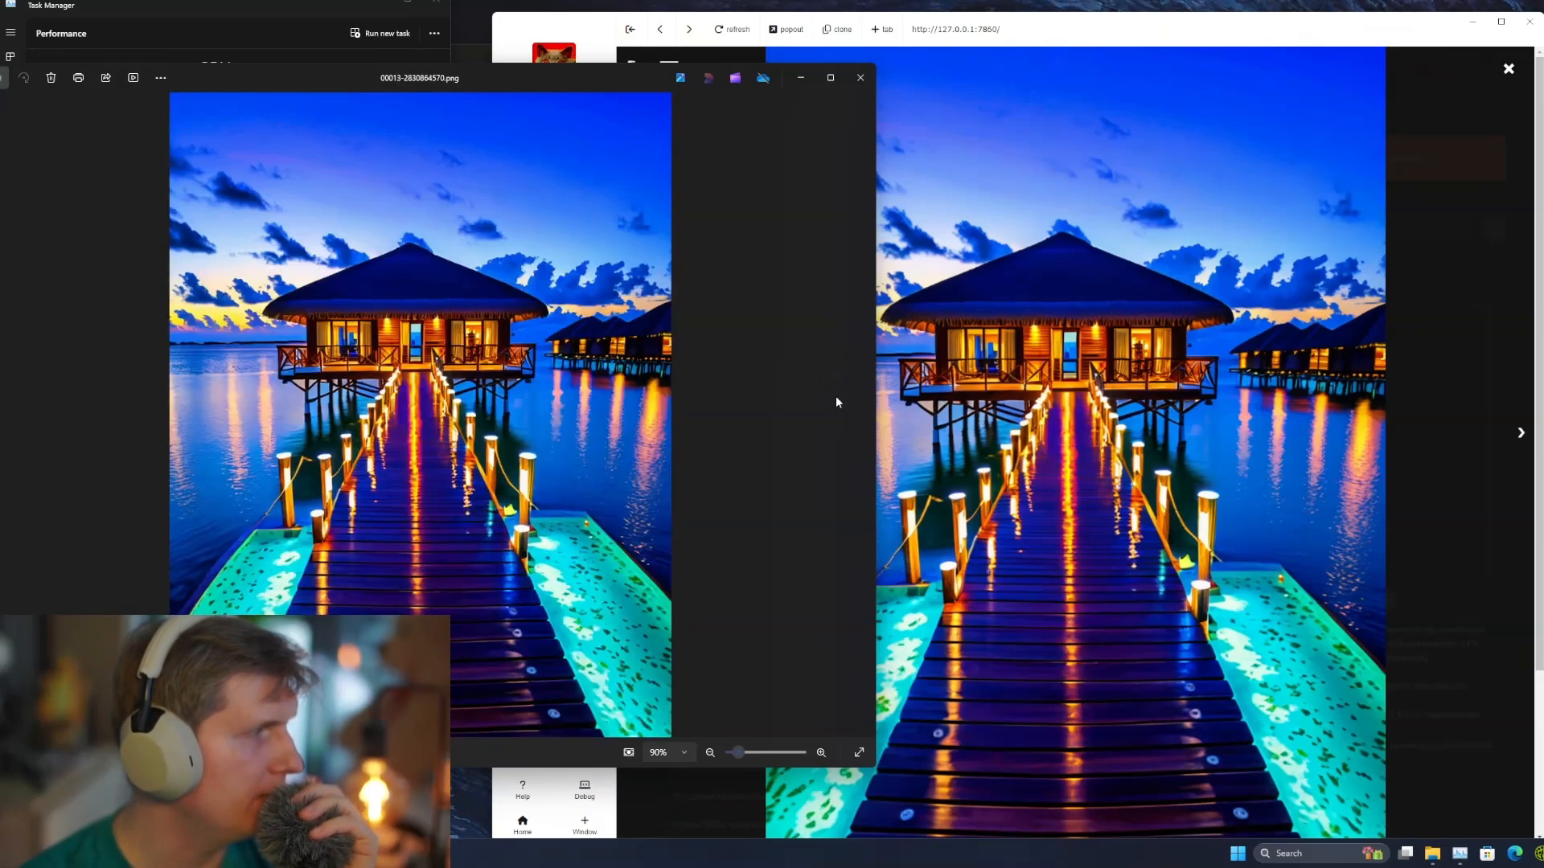
left_click(836, 402)
key("Left")
key("Left")
key("Left")
key("Right")
key("Left")
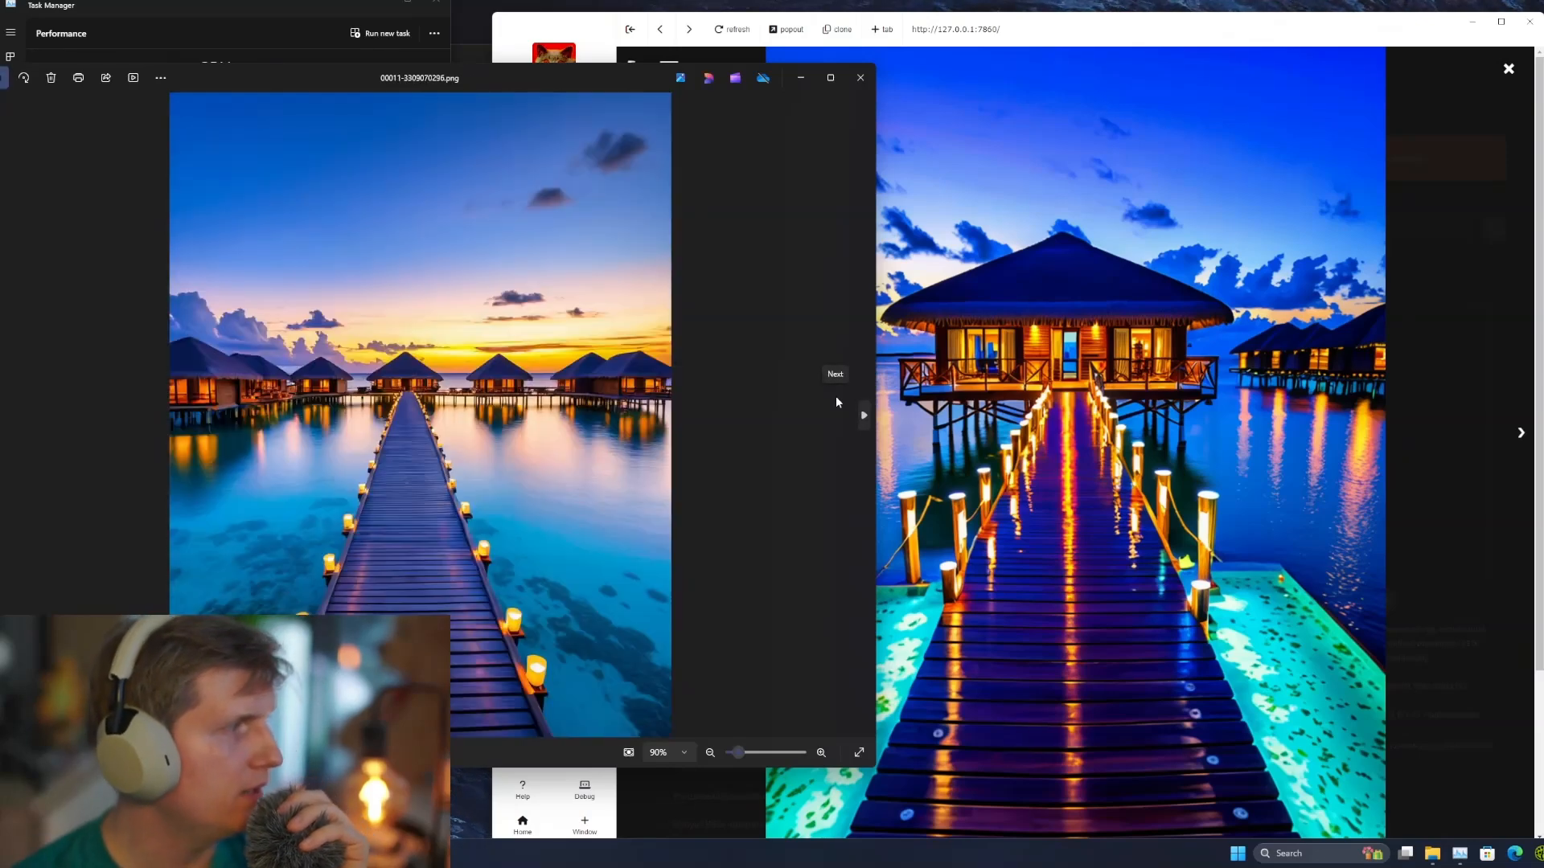
key("Right")
key("Left")
key("Right")
key("Left")
key("Right")
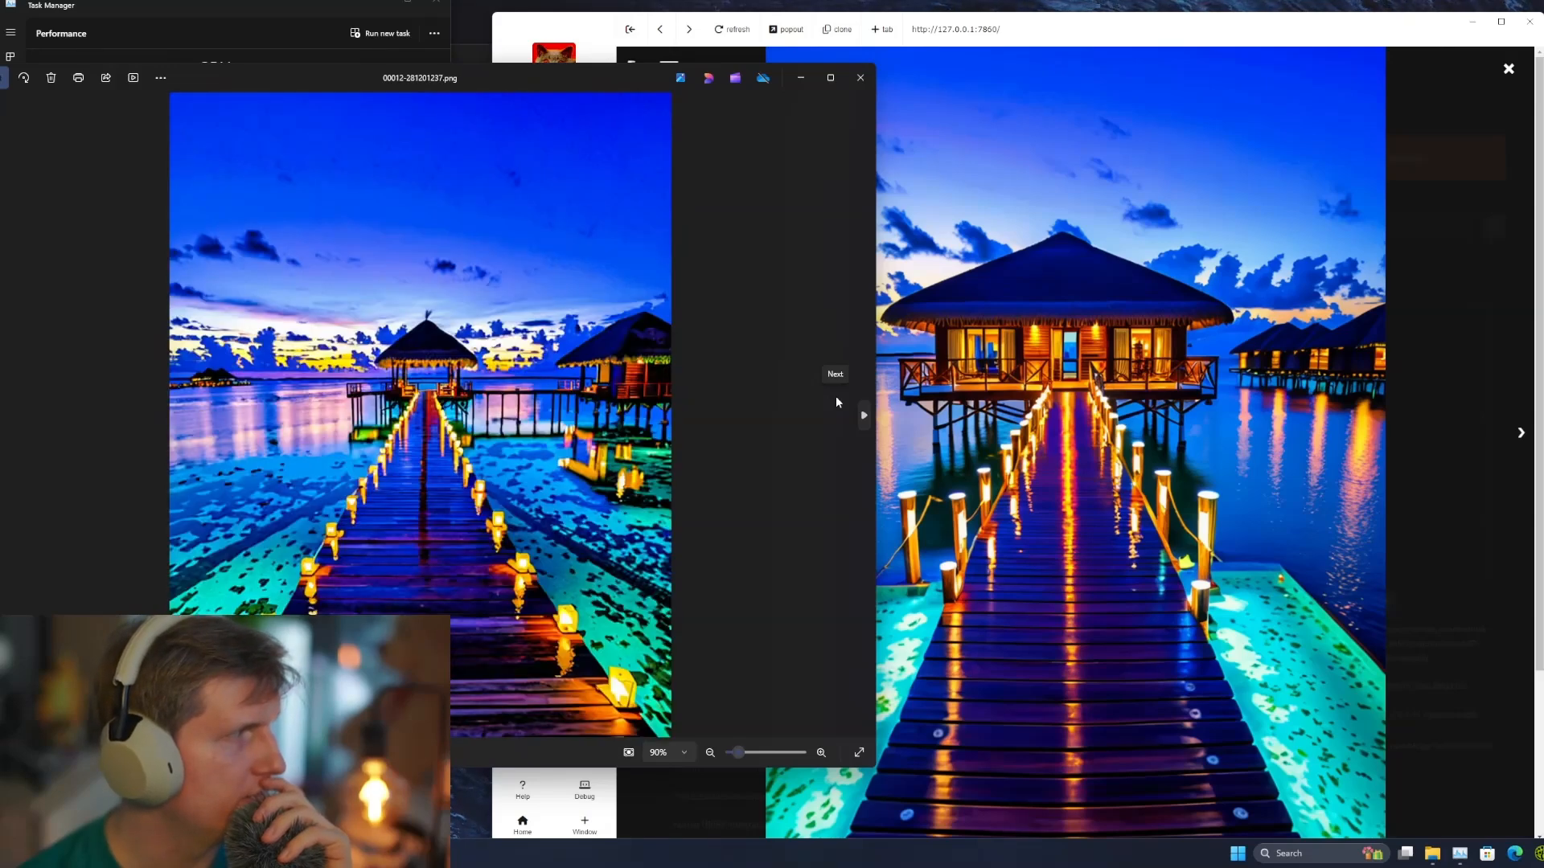
key("Left")
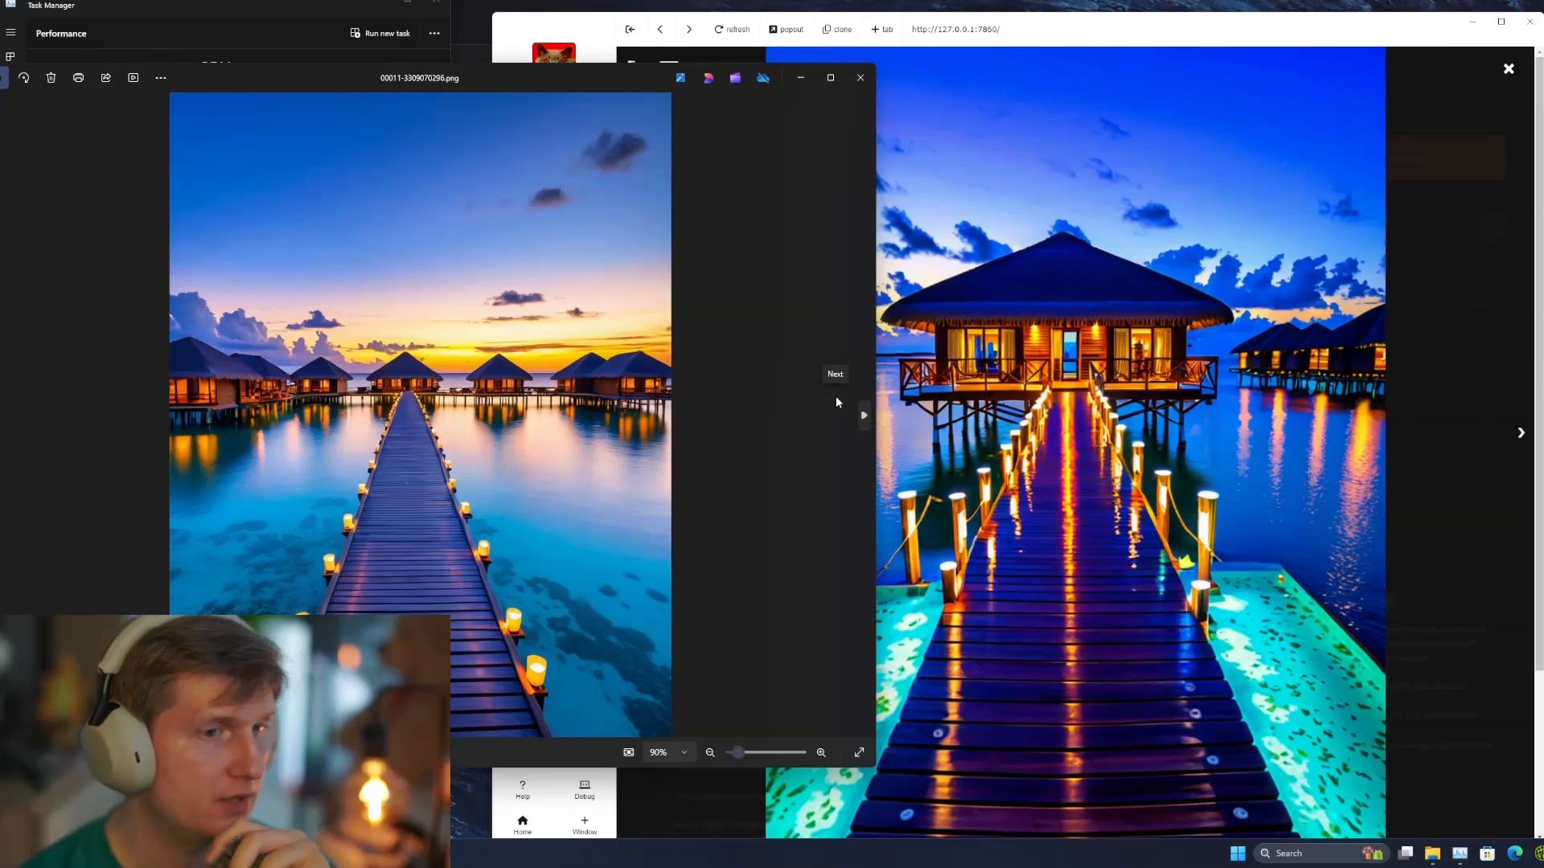
key("Right")
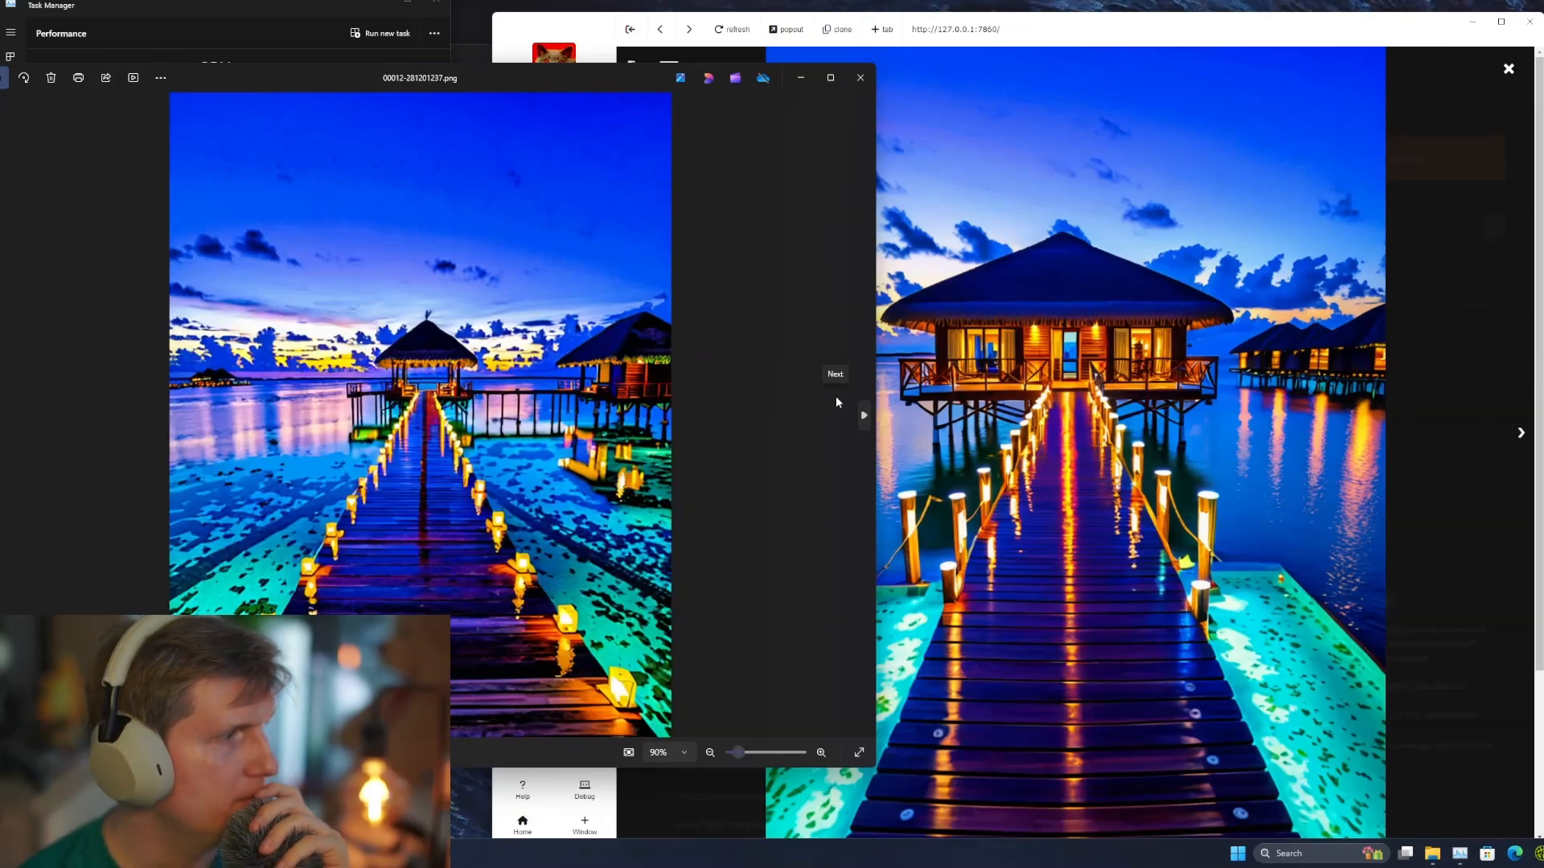
key("Right")
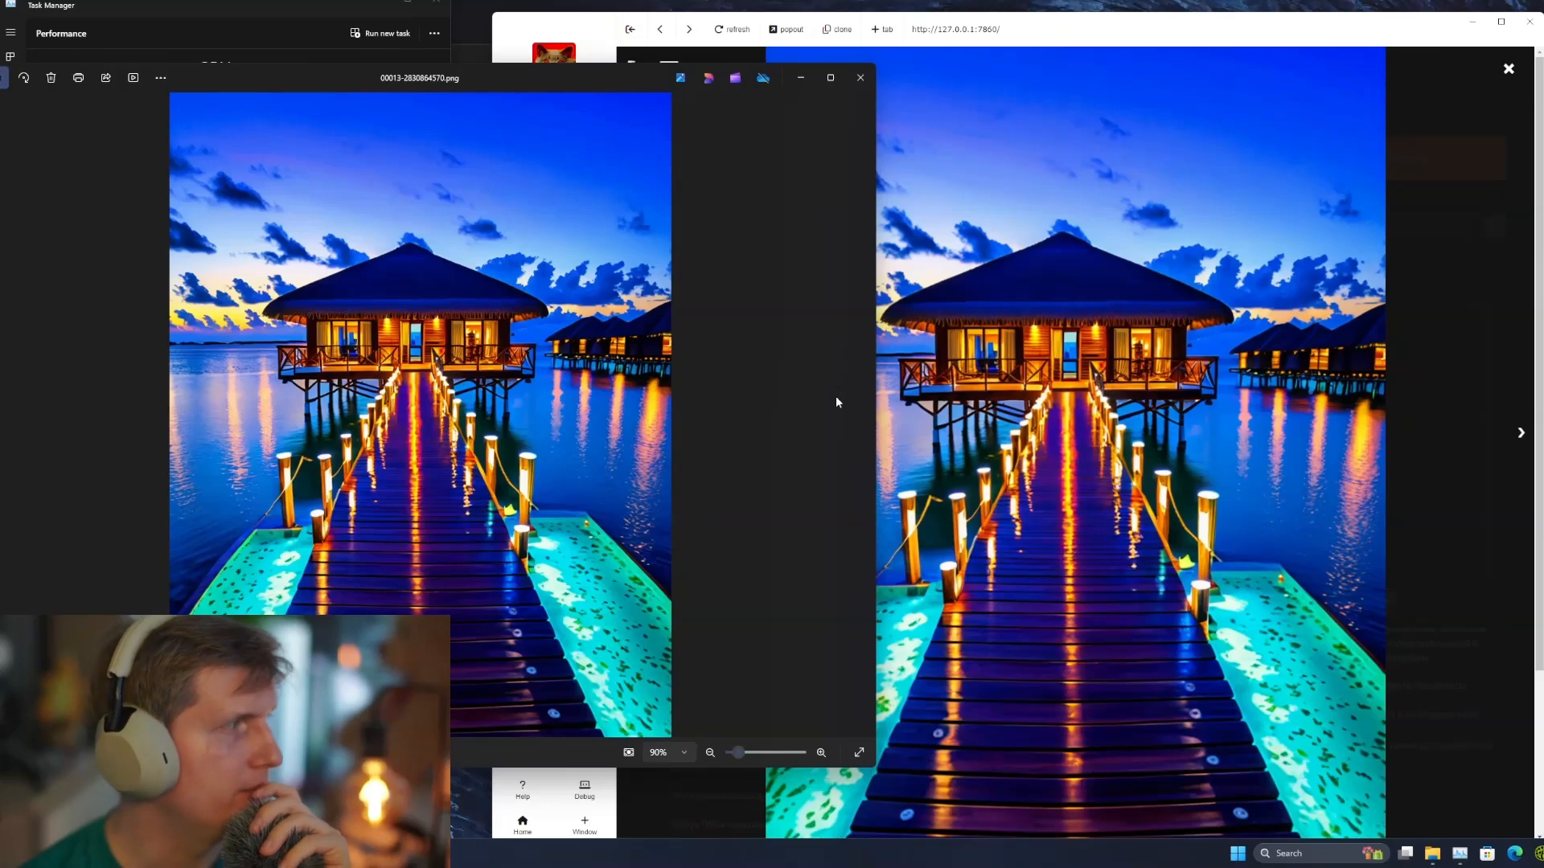
Step: Minimize the photo viewer, close the enlarged bungalow image in Forge, and disable the Refiner
left_click(797, 79)
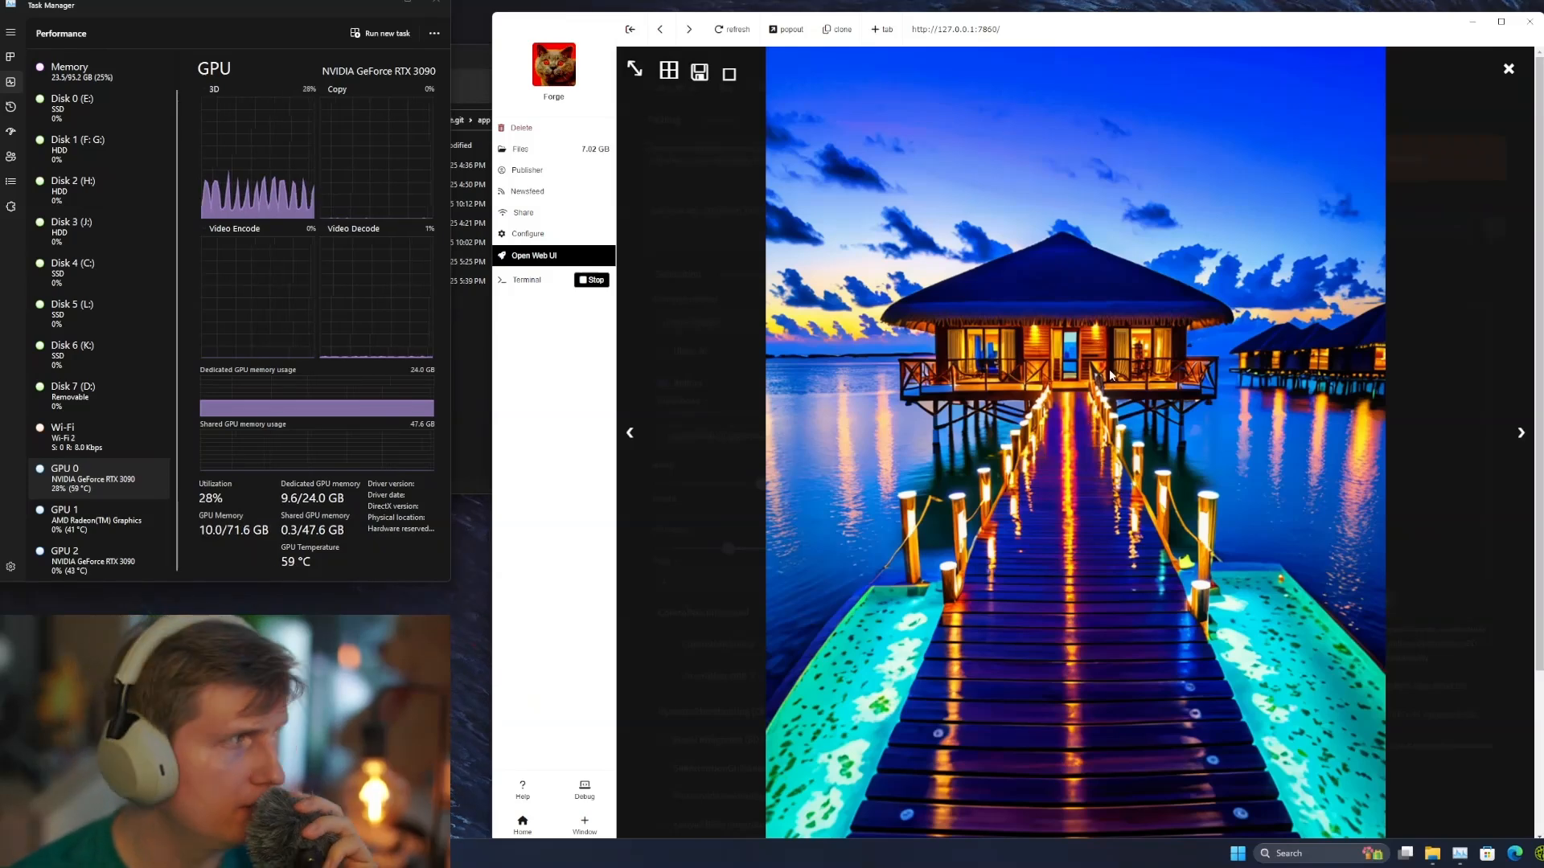
left_click(1510, 78)
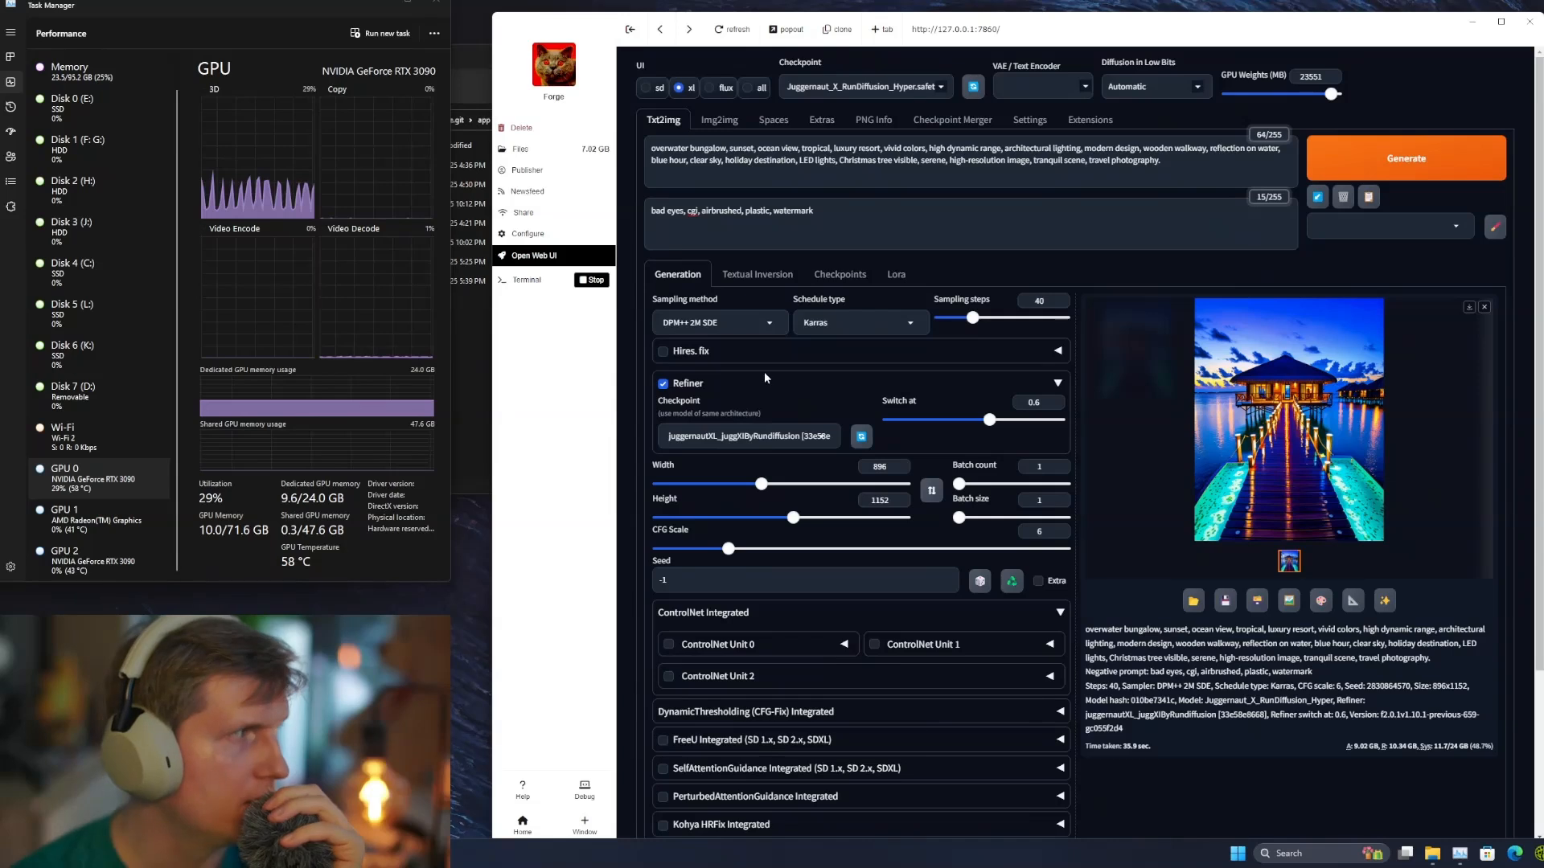
left_click(692, 383)
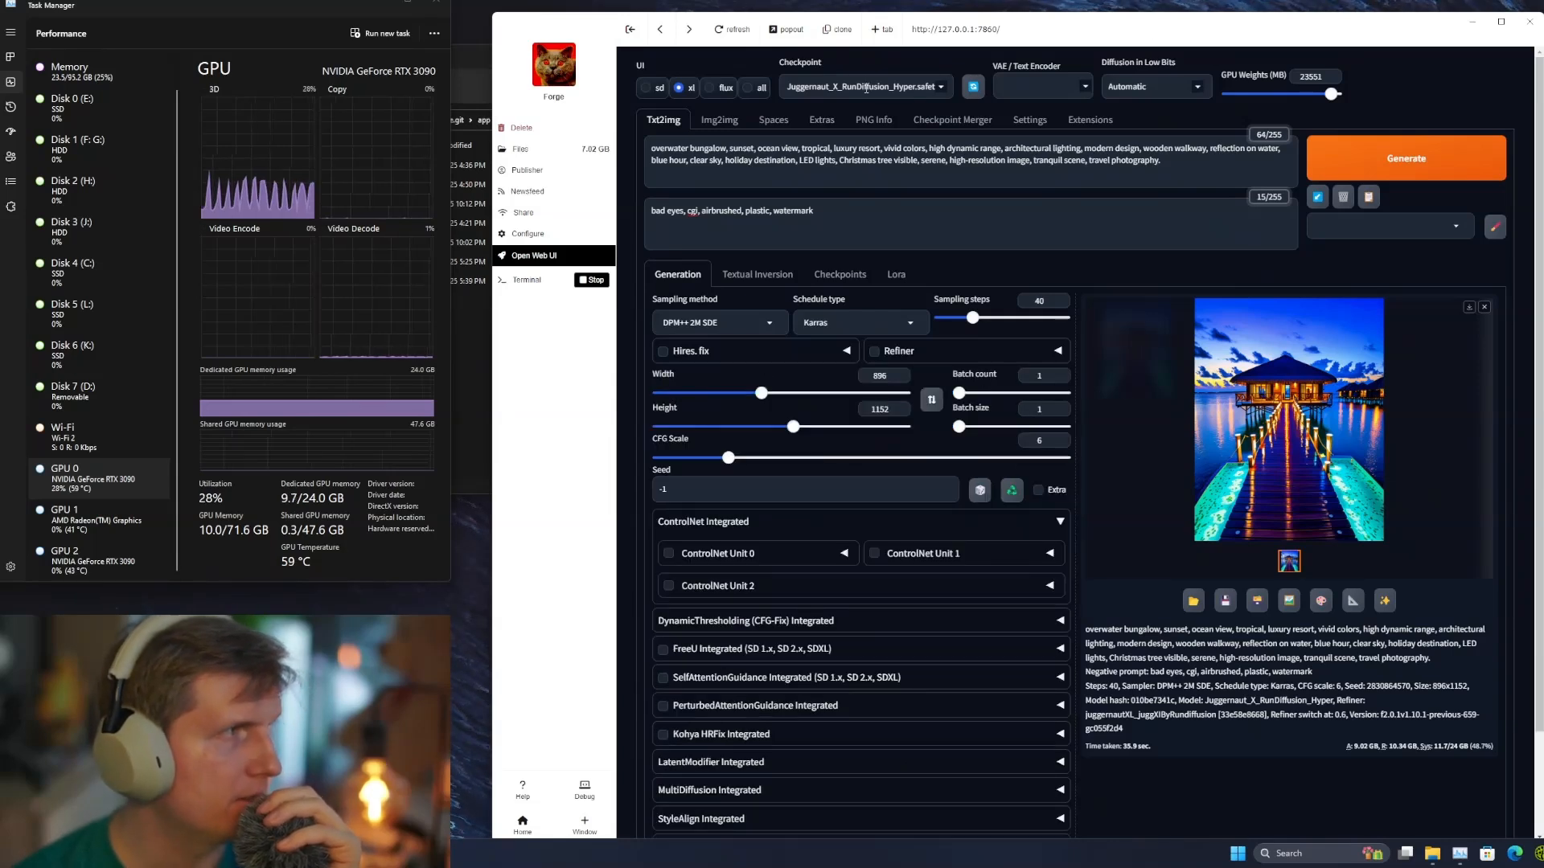
left_click(856, 86)
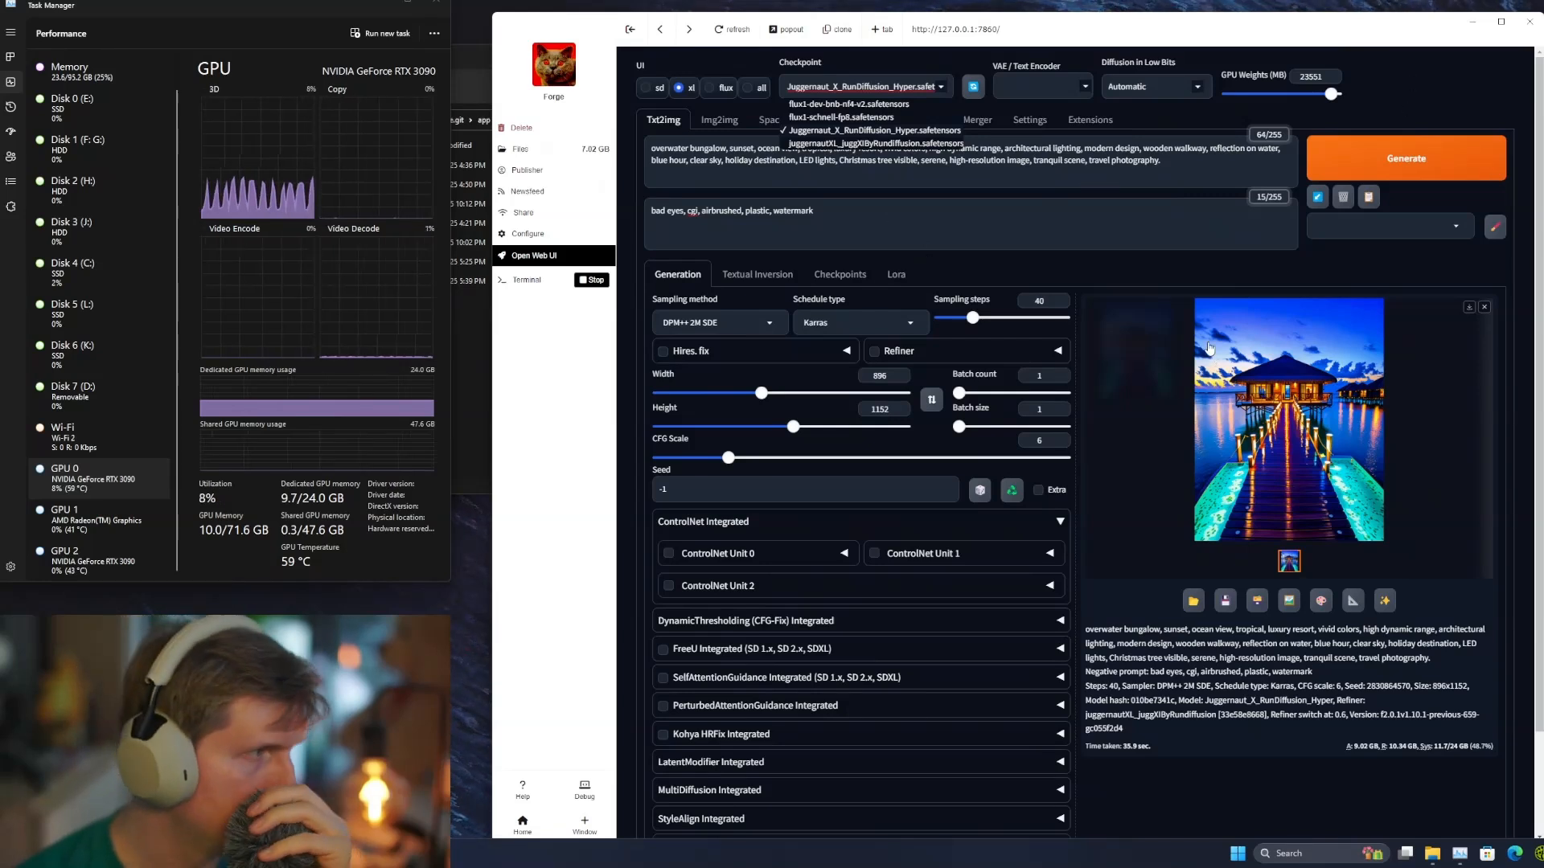
left_click(1079, 213)
scroll(1079, 214, "down", 2)
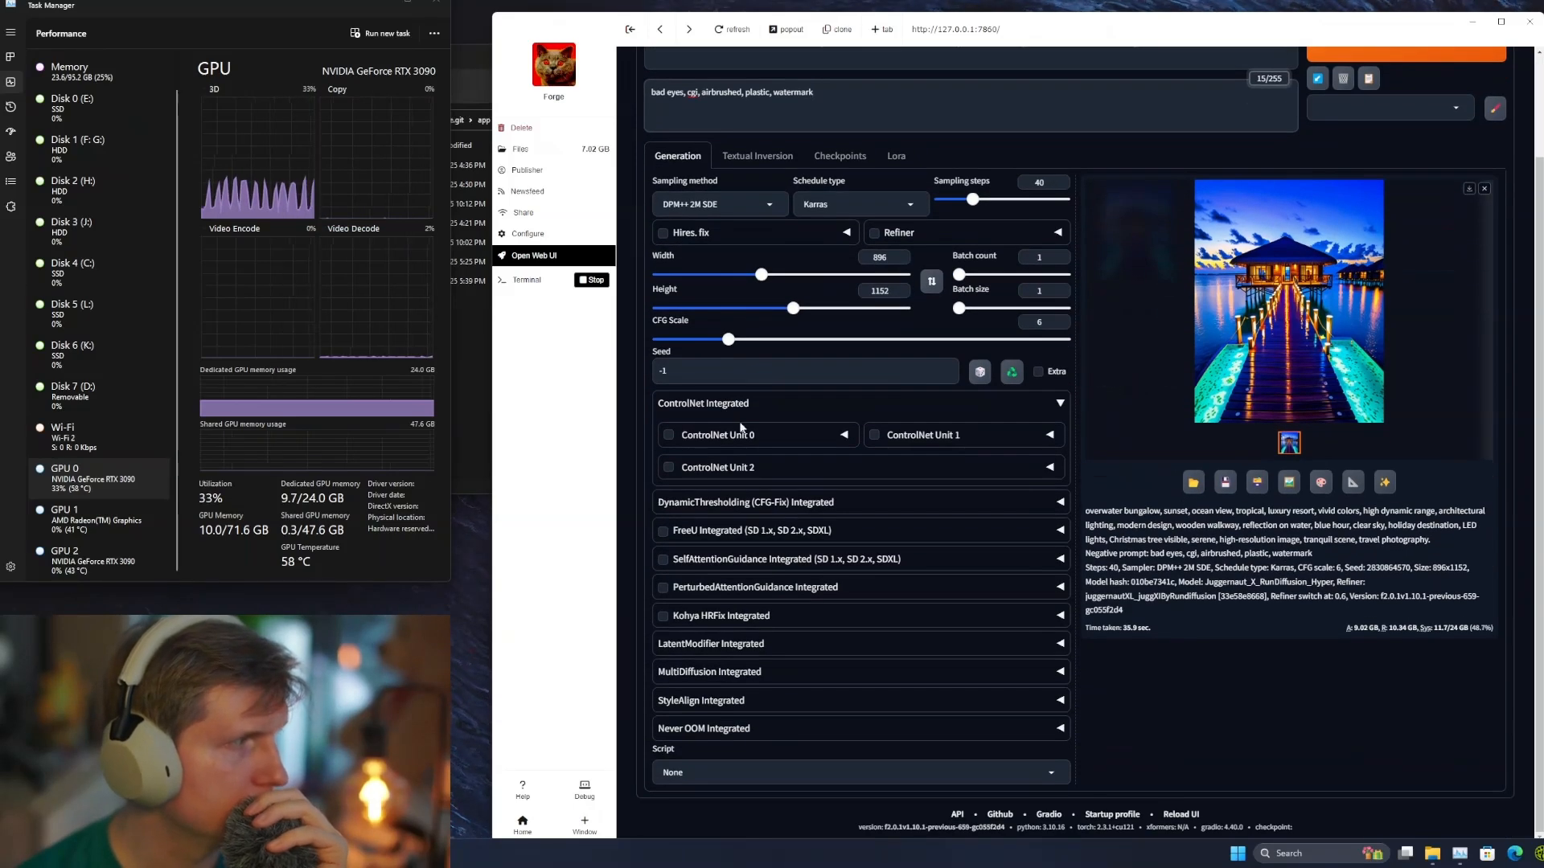
scroll(1129, 599, "up", 2)
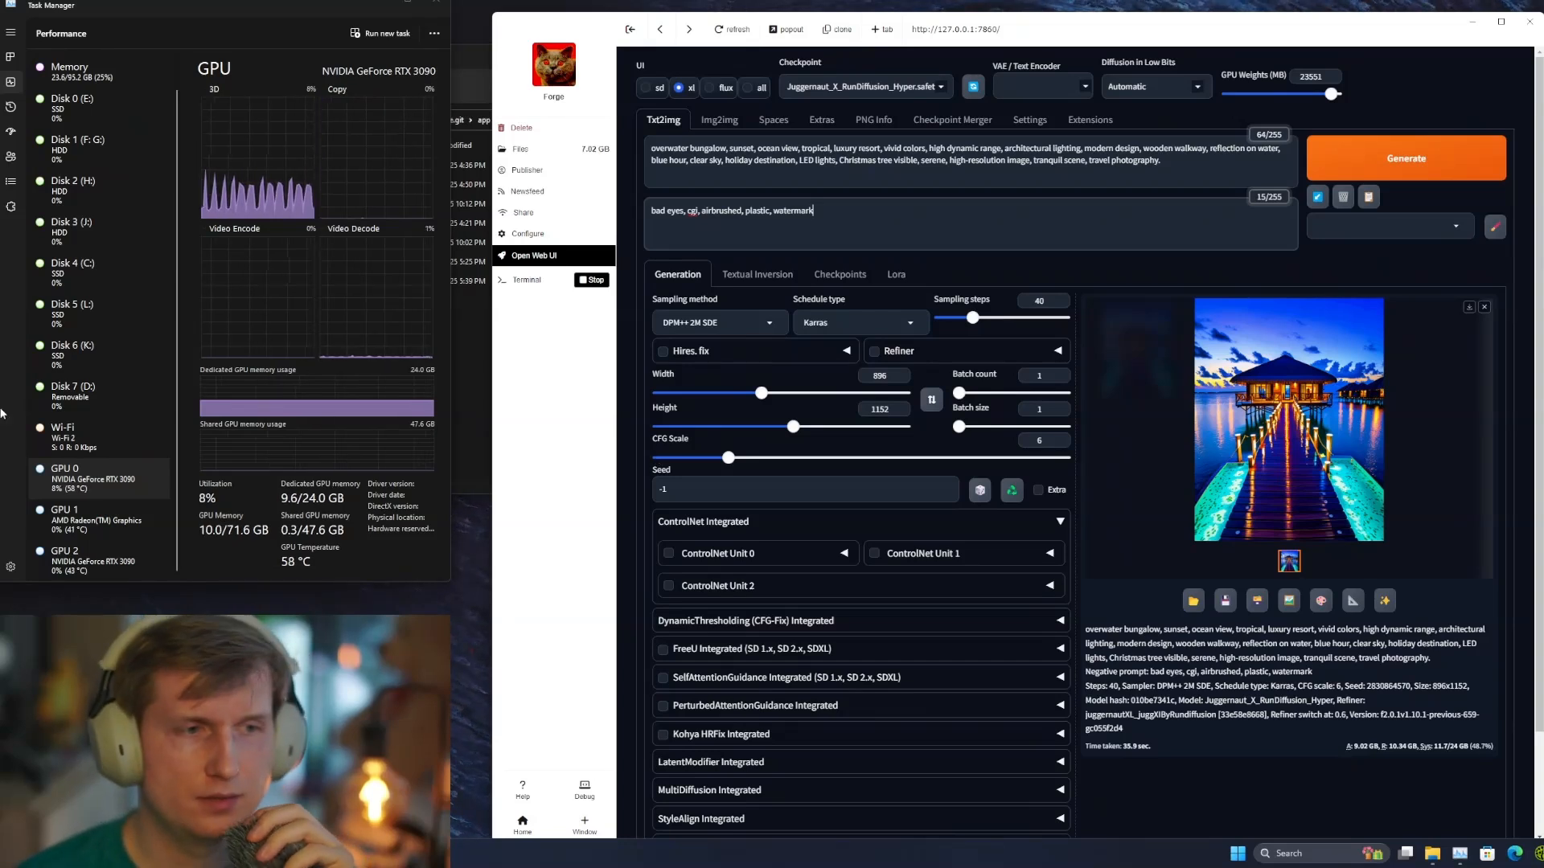
left_click(925, 87)
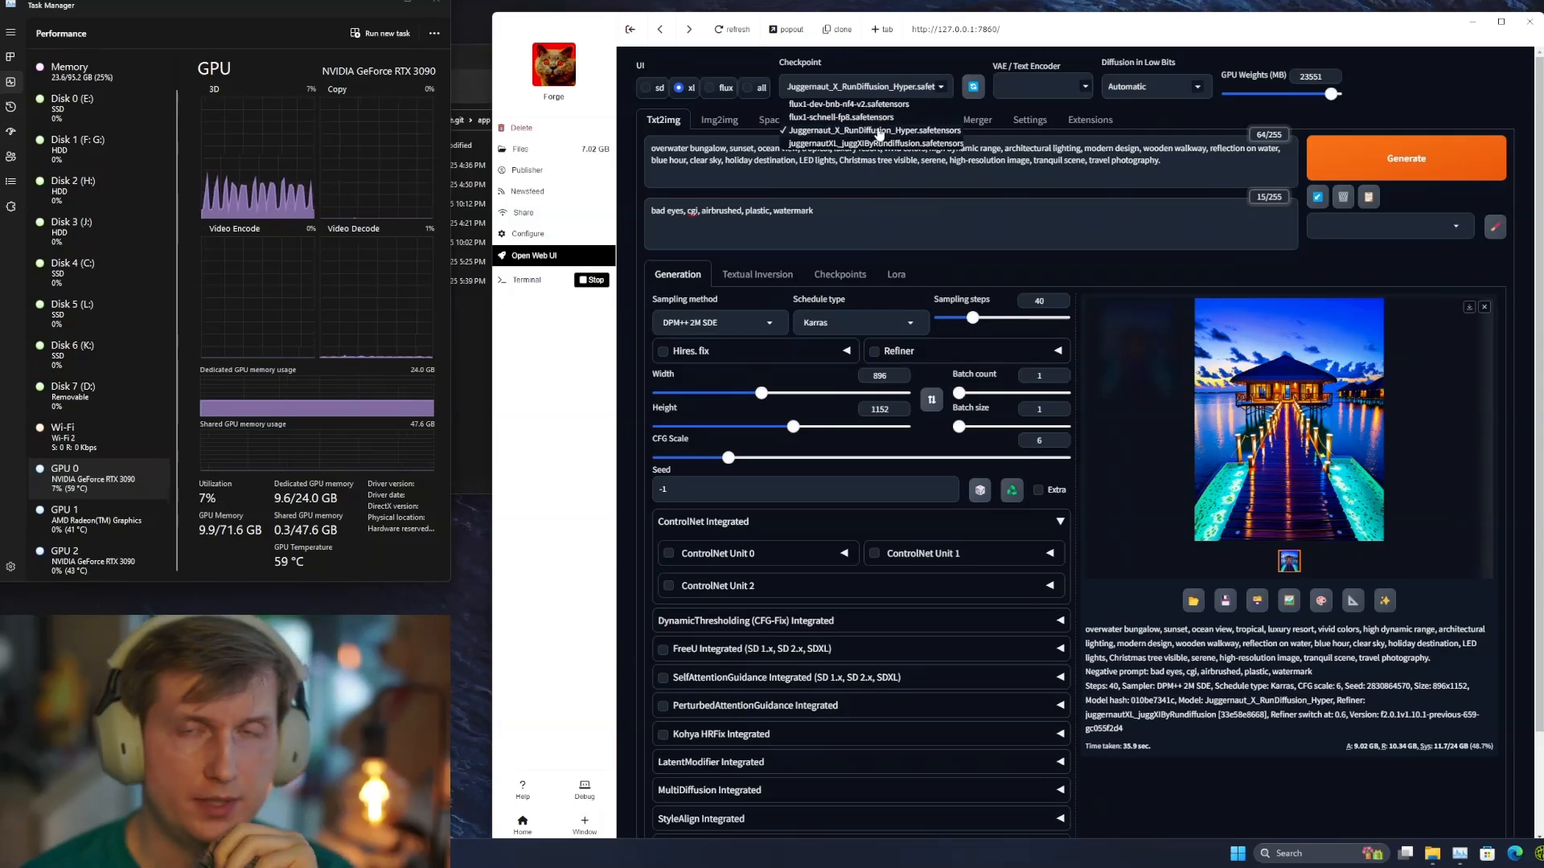
left_click(1401, 94)
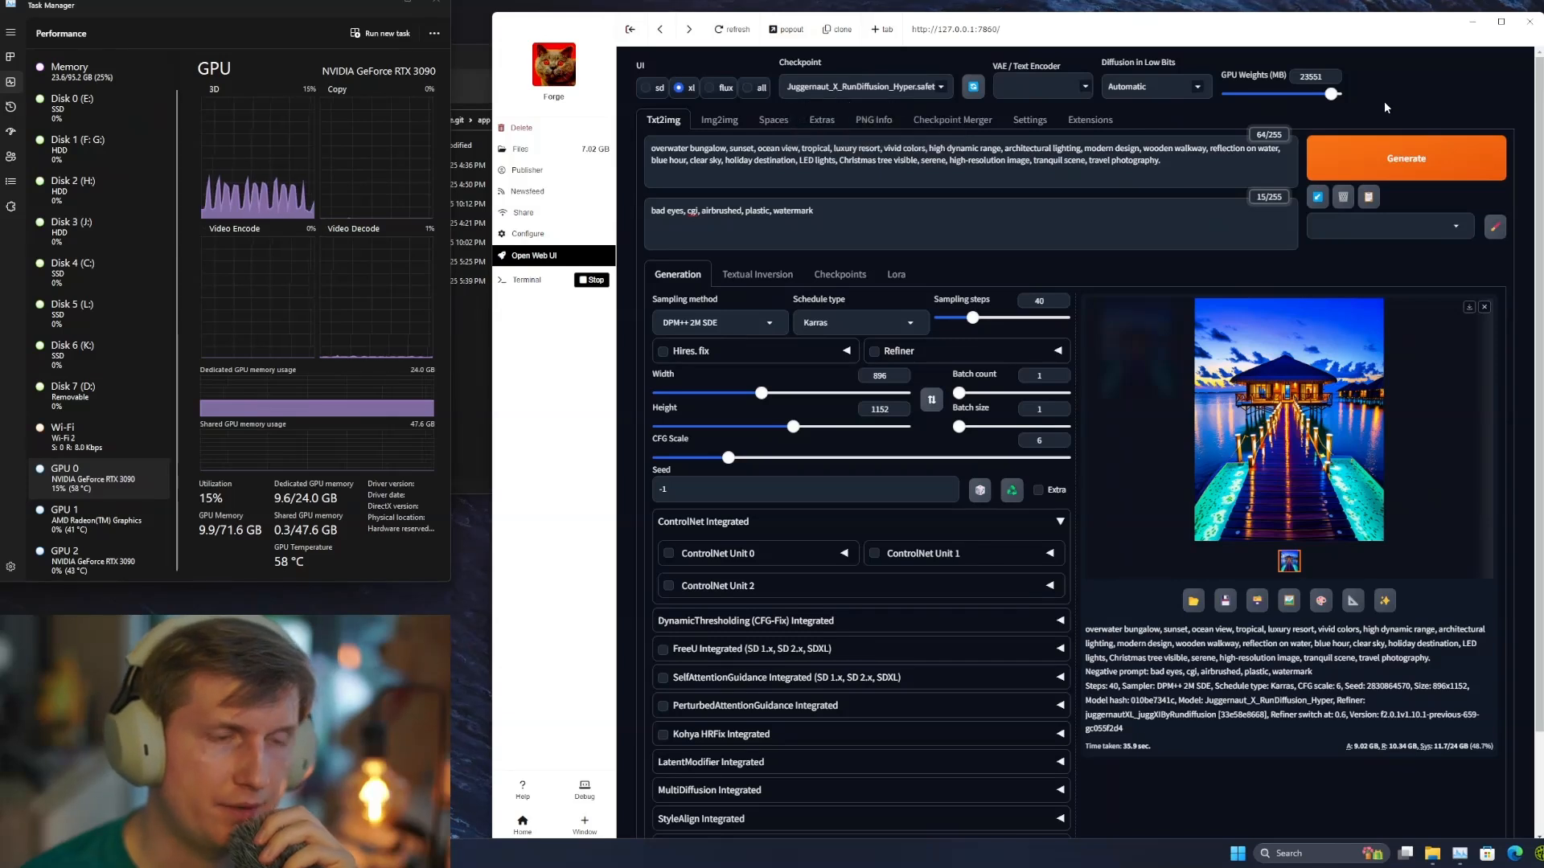
left_click(873, 87)
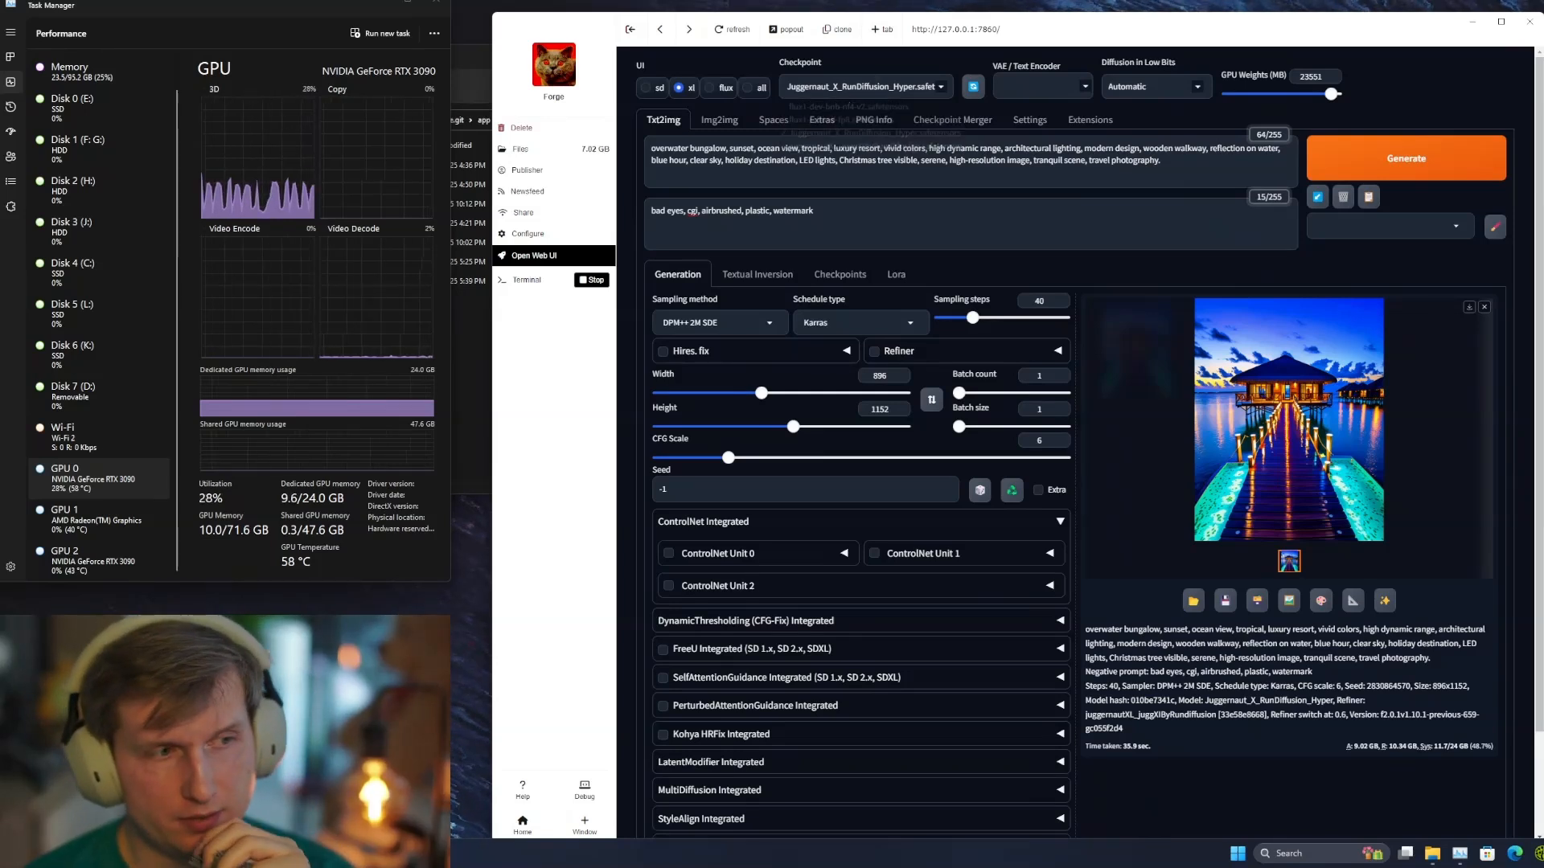
Step: Switch to the Civitai browser window, go to its home page, and browse the featured images, models and articles
left_click_drag(1543, 97, 1222, 55)
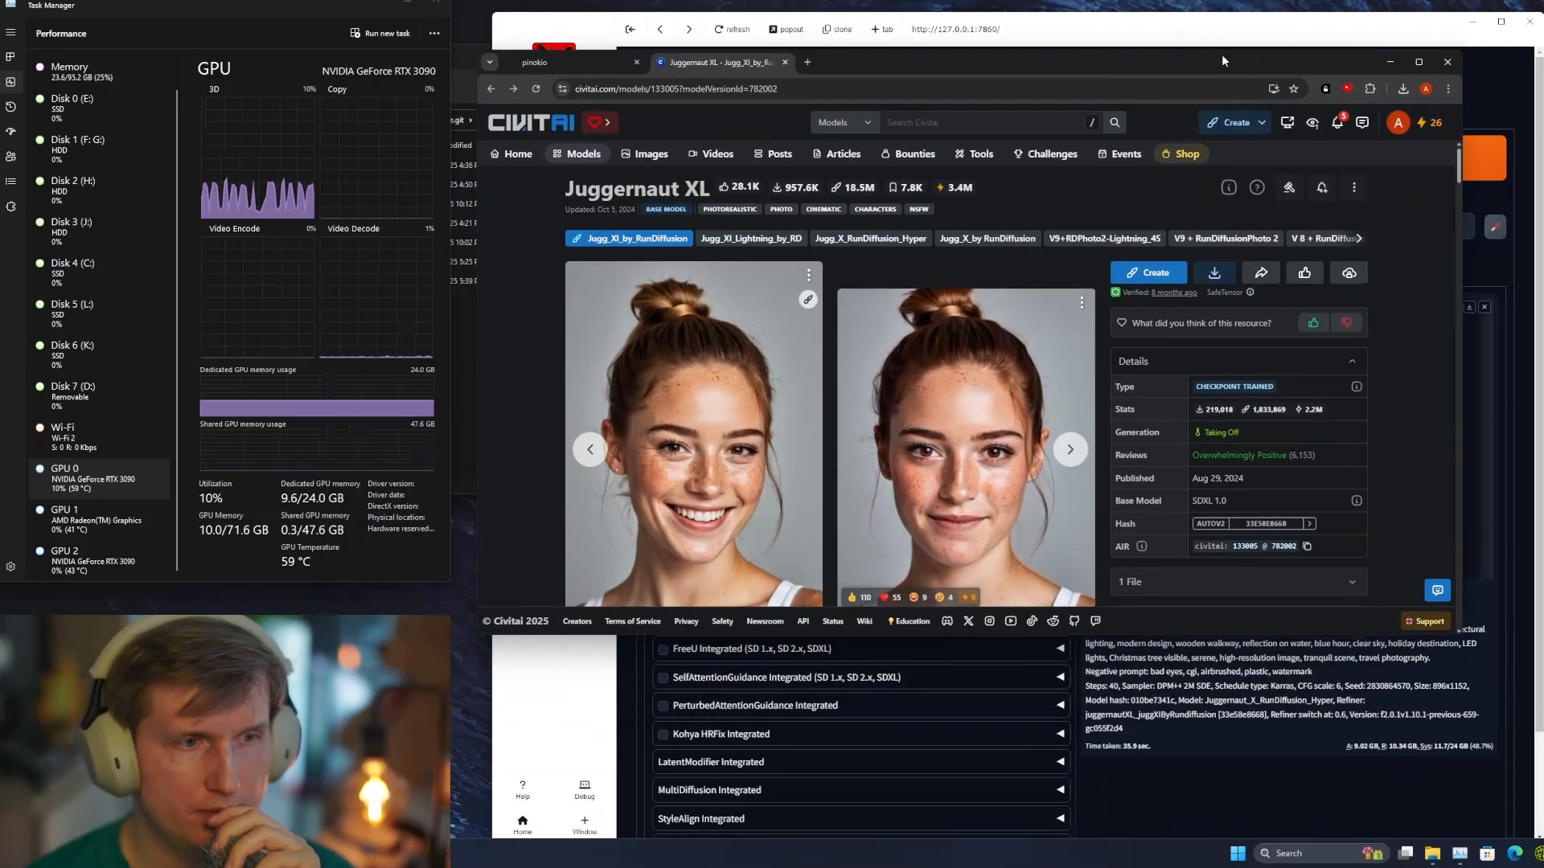
left_click(530, 122)
scroll(1190, 350, "down", 5)
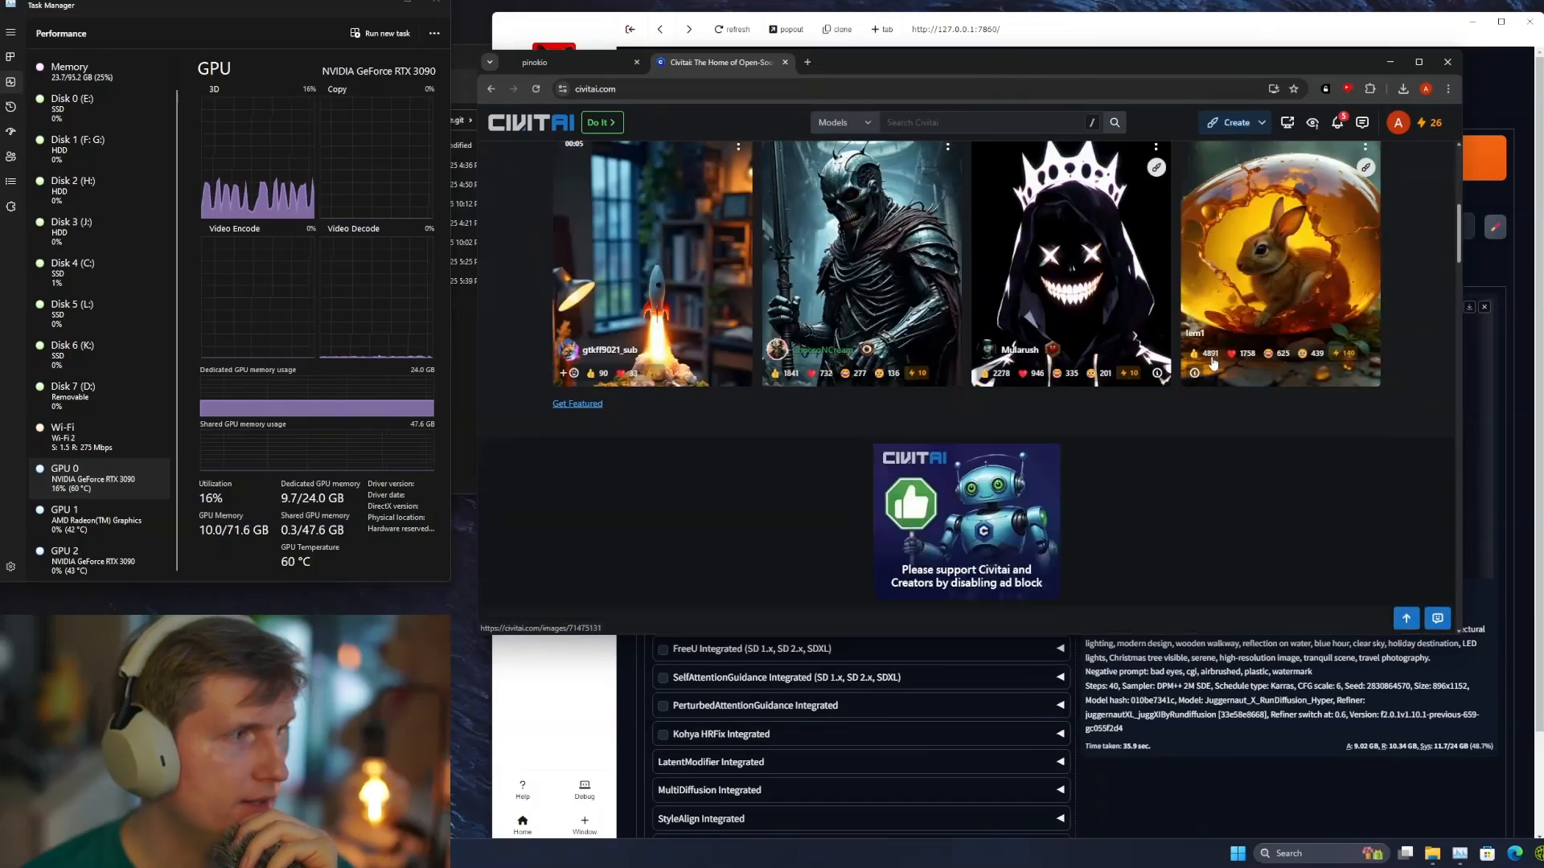
scroll(1211, 355, "down", 5)
scroll(1211, 354, "down", 5)
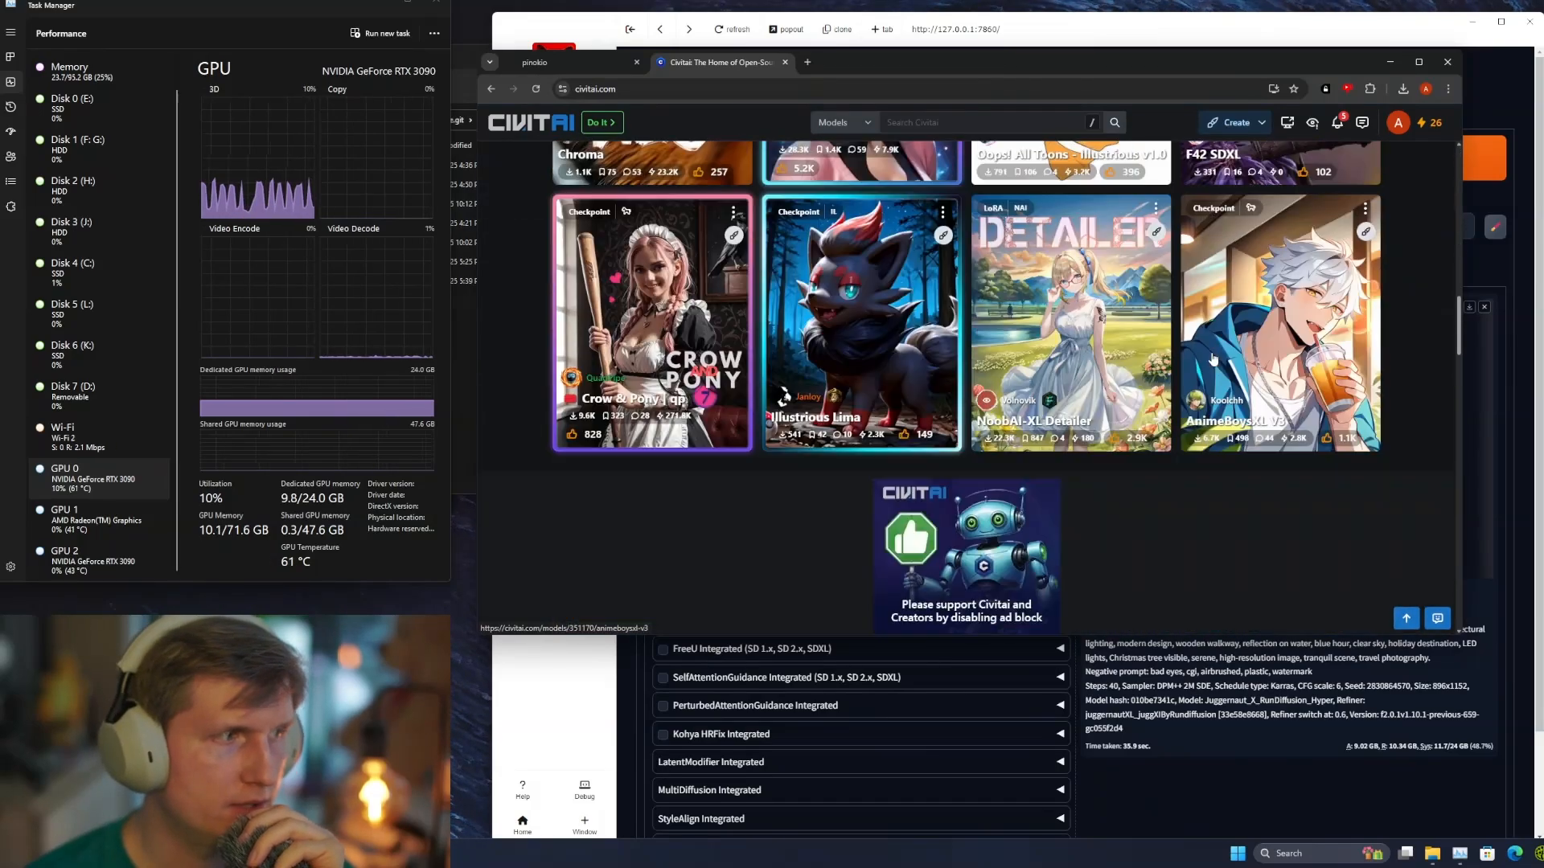
scroll(1221, 357, "up", 5)
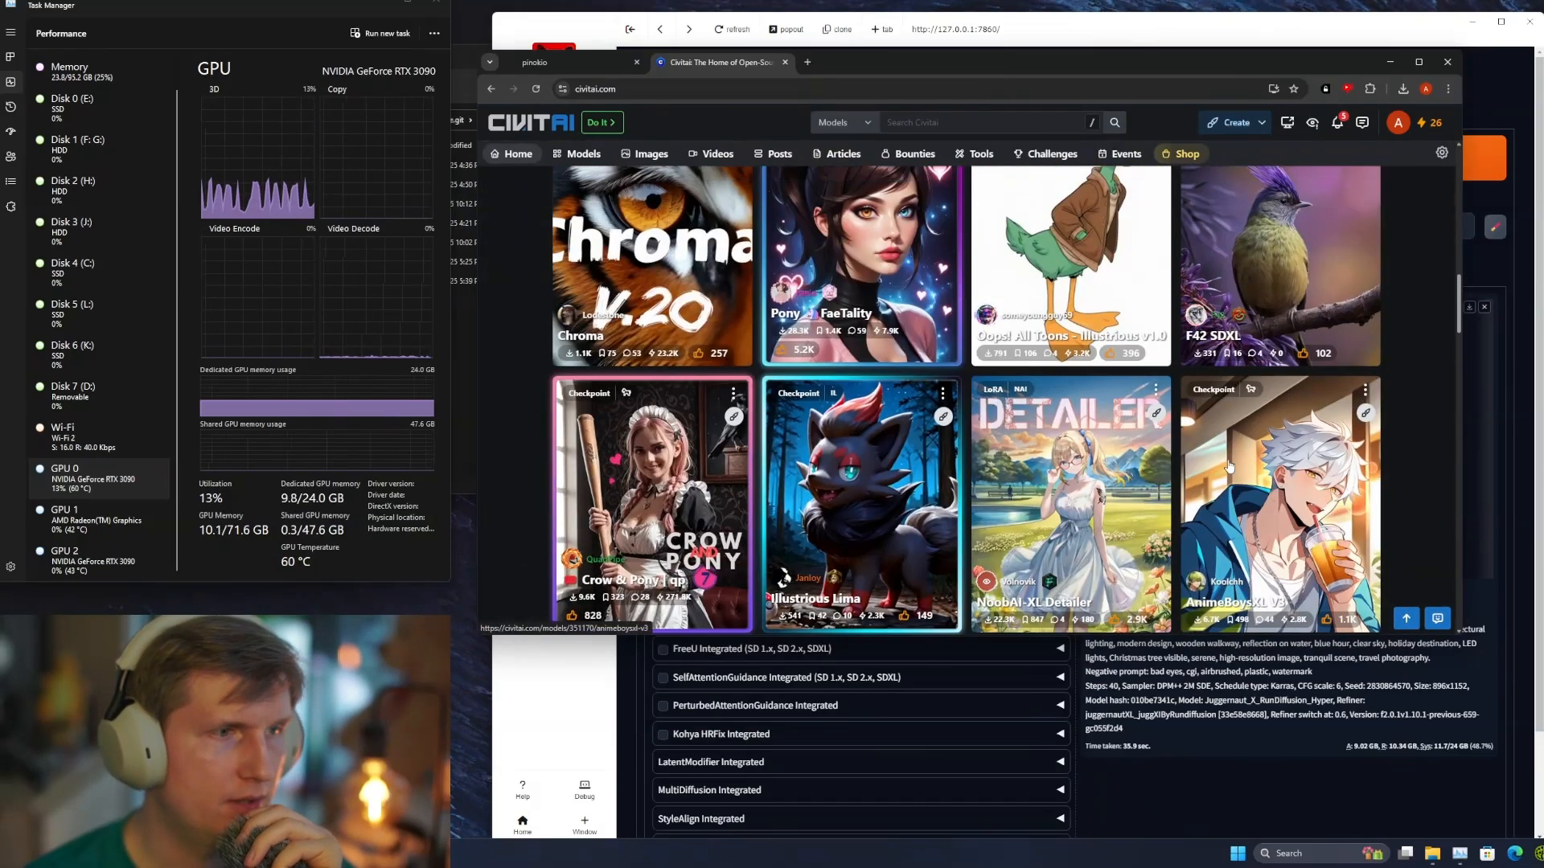
scroll(1070, 364, "down", 10)
scroll(1072, 370, "up", 5)
scroll(1286, 345, "up", 3)
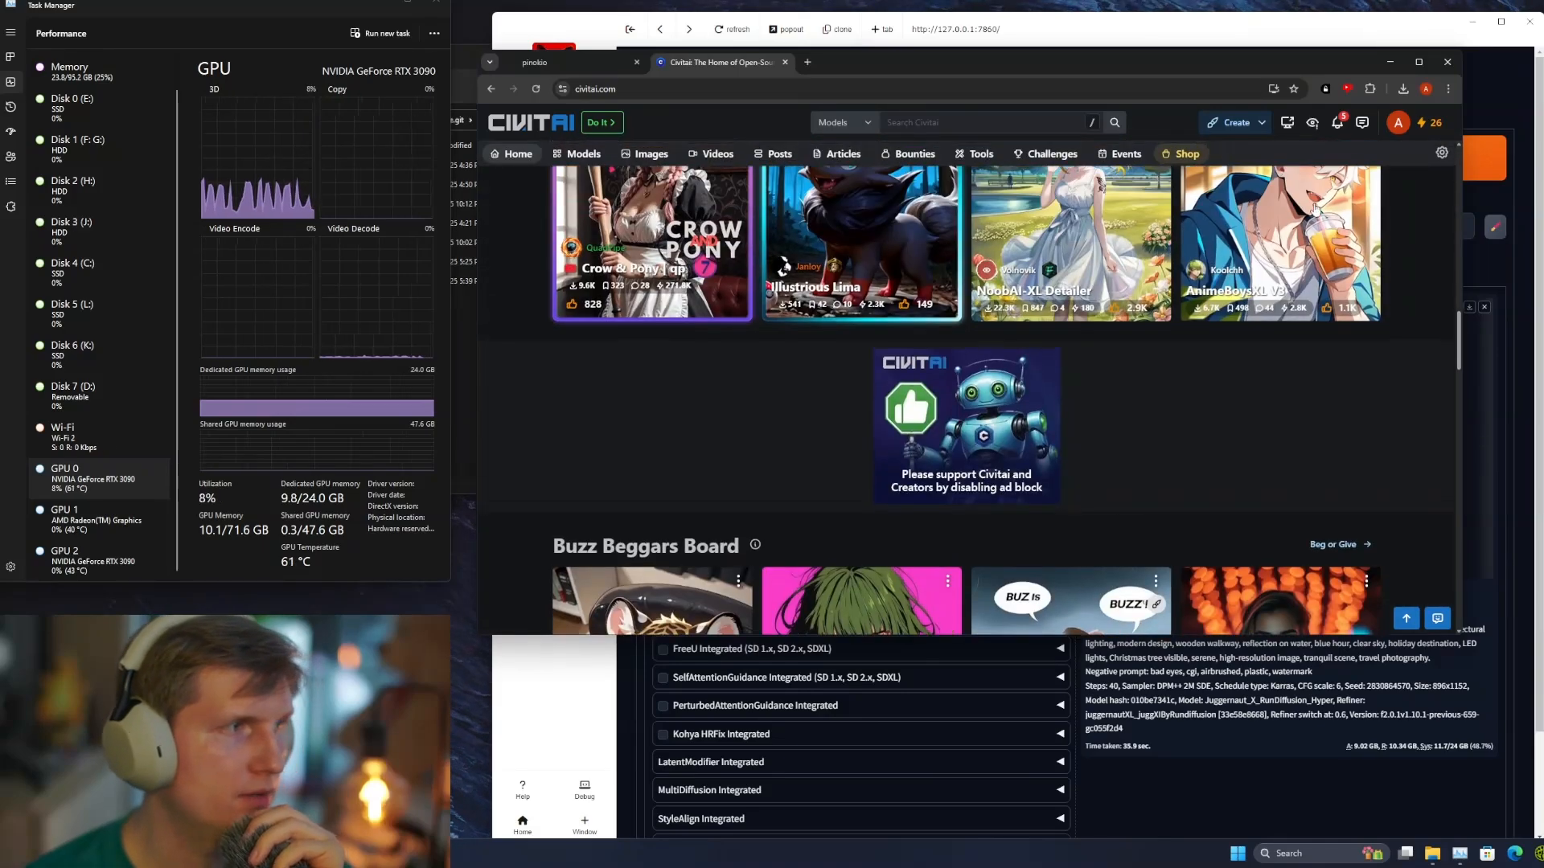
scroll(1099, 322, "down", 6)
scroll(1100, 320, "up", 5)
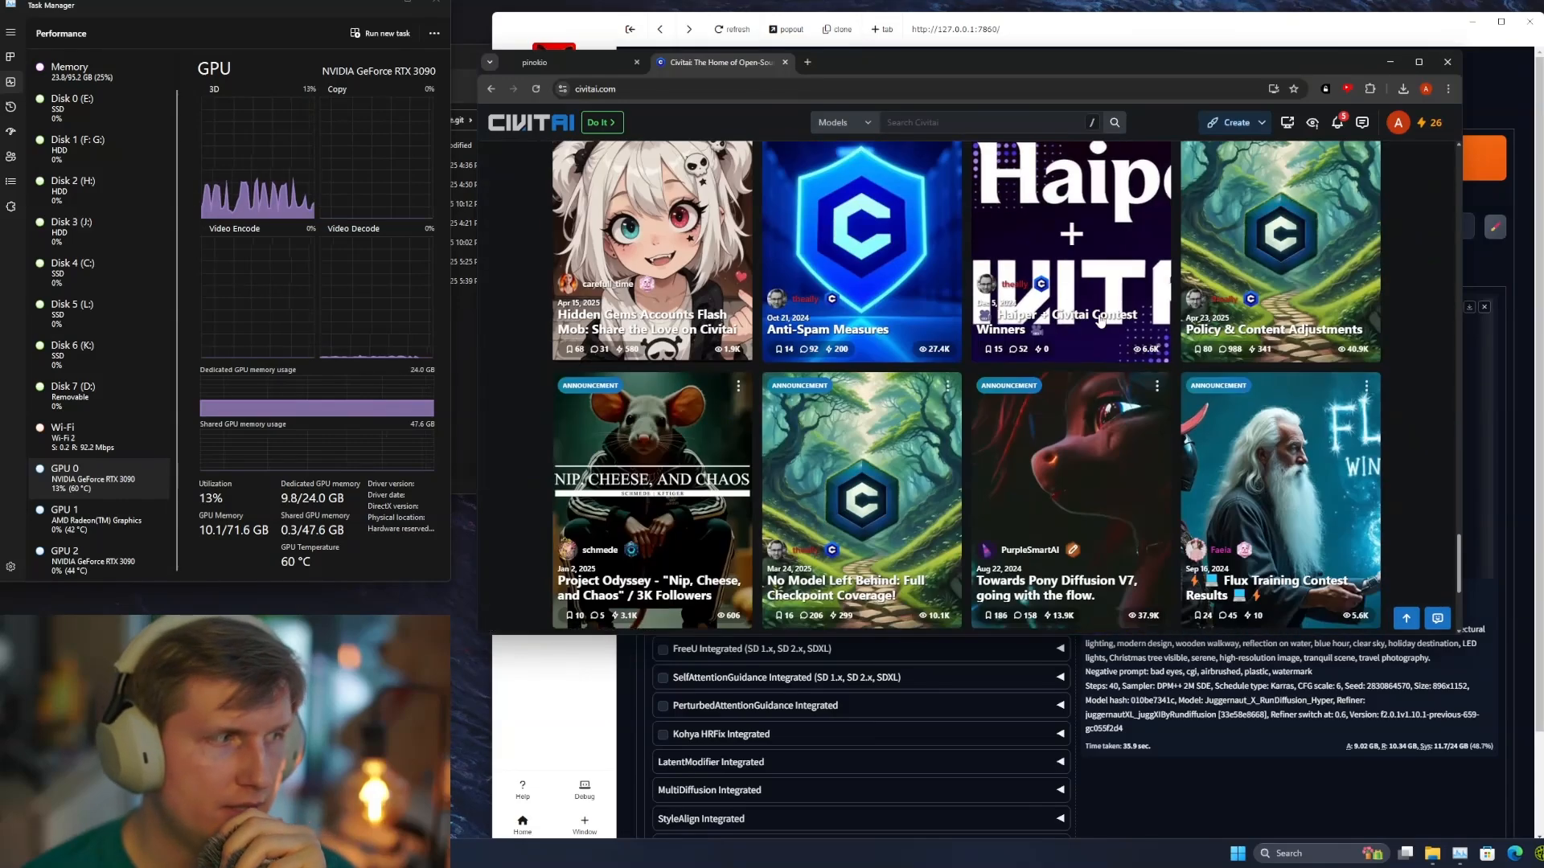
scroll(1367, 257, "down", 3)
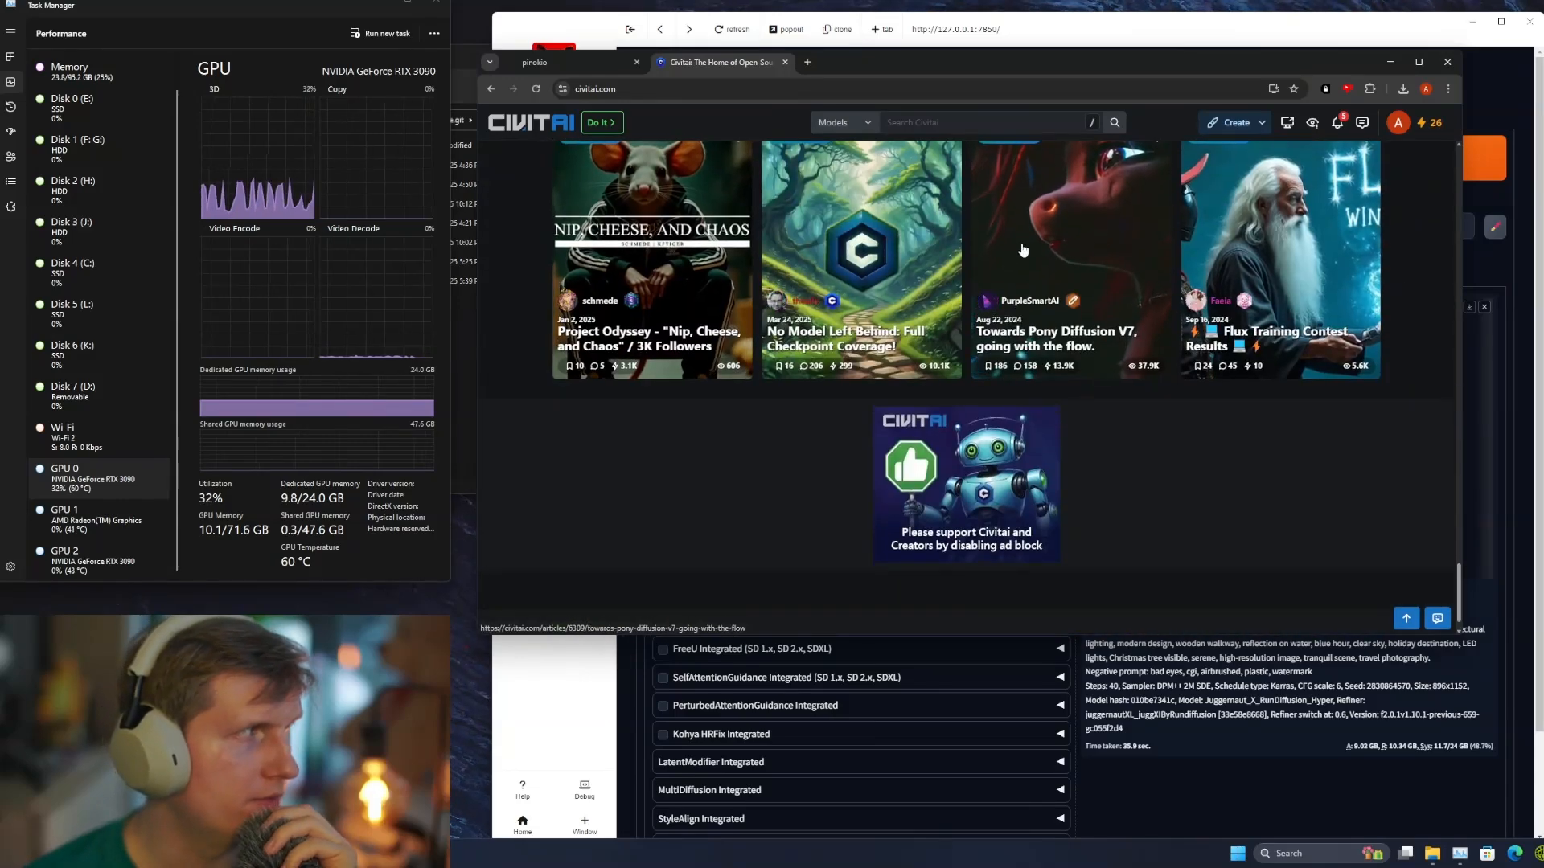
scroll(1399, 241, "down", 1)
scroll(1250, 259, "up", 5)
scroll(1058, 234, "down", 3)
scroll(1059, 234, "up", 10)
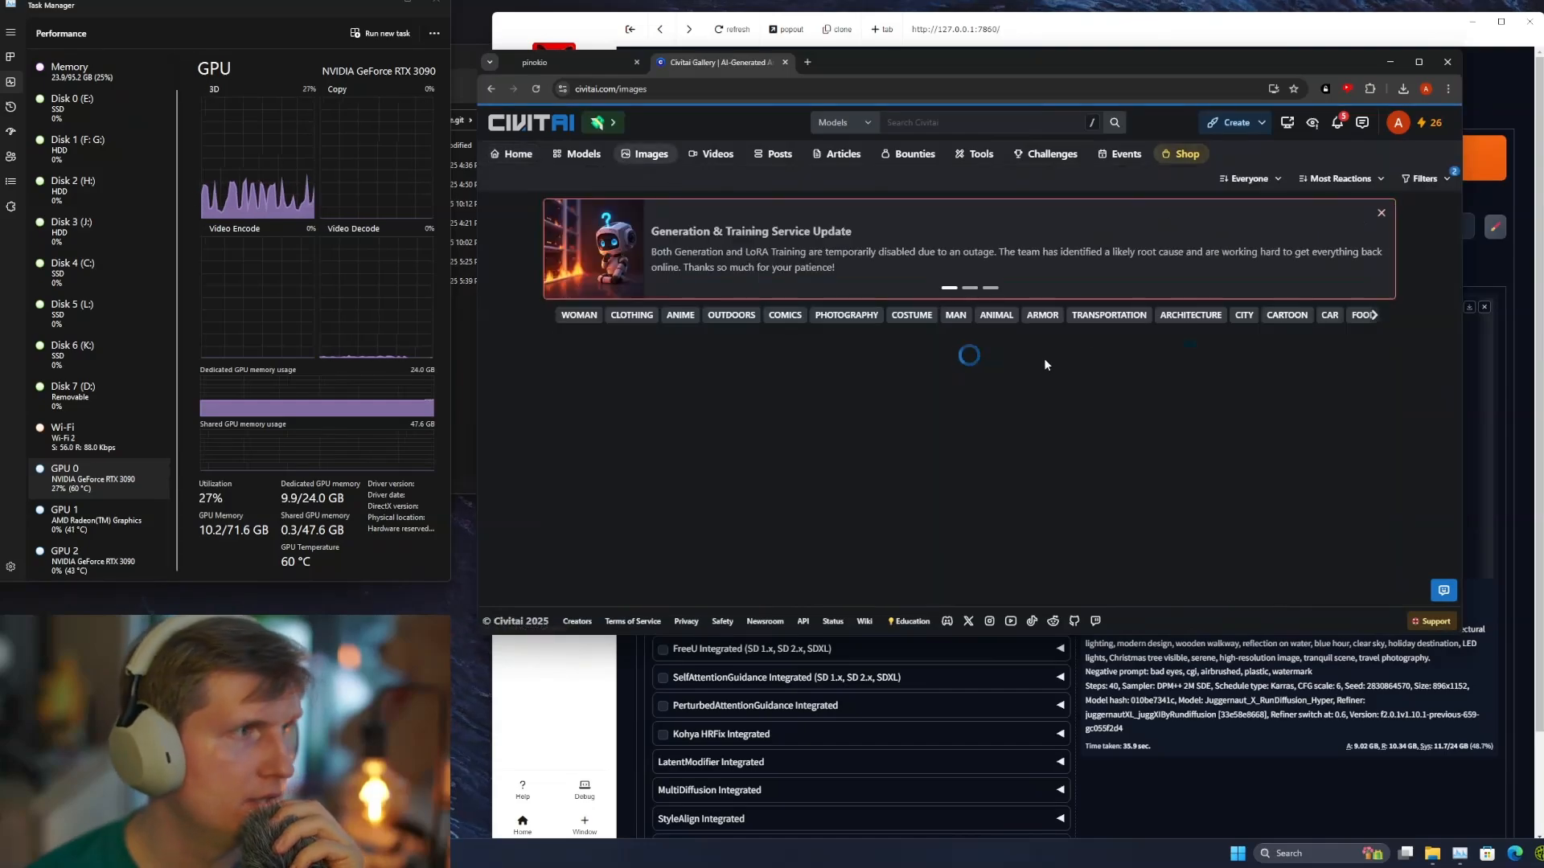
Step: Browse the top-reaction pictures in Civitai's Images gallery, then minimize the browser to return to Forge
scroll(1174, 392, "down", 6)
scroll(1174, 391, "down", 15)
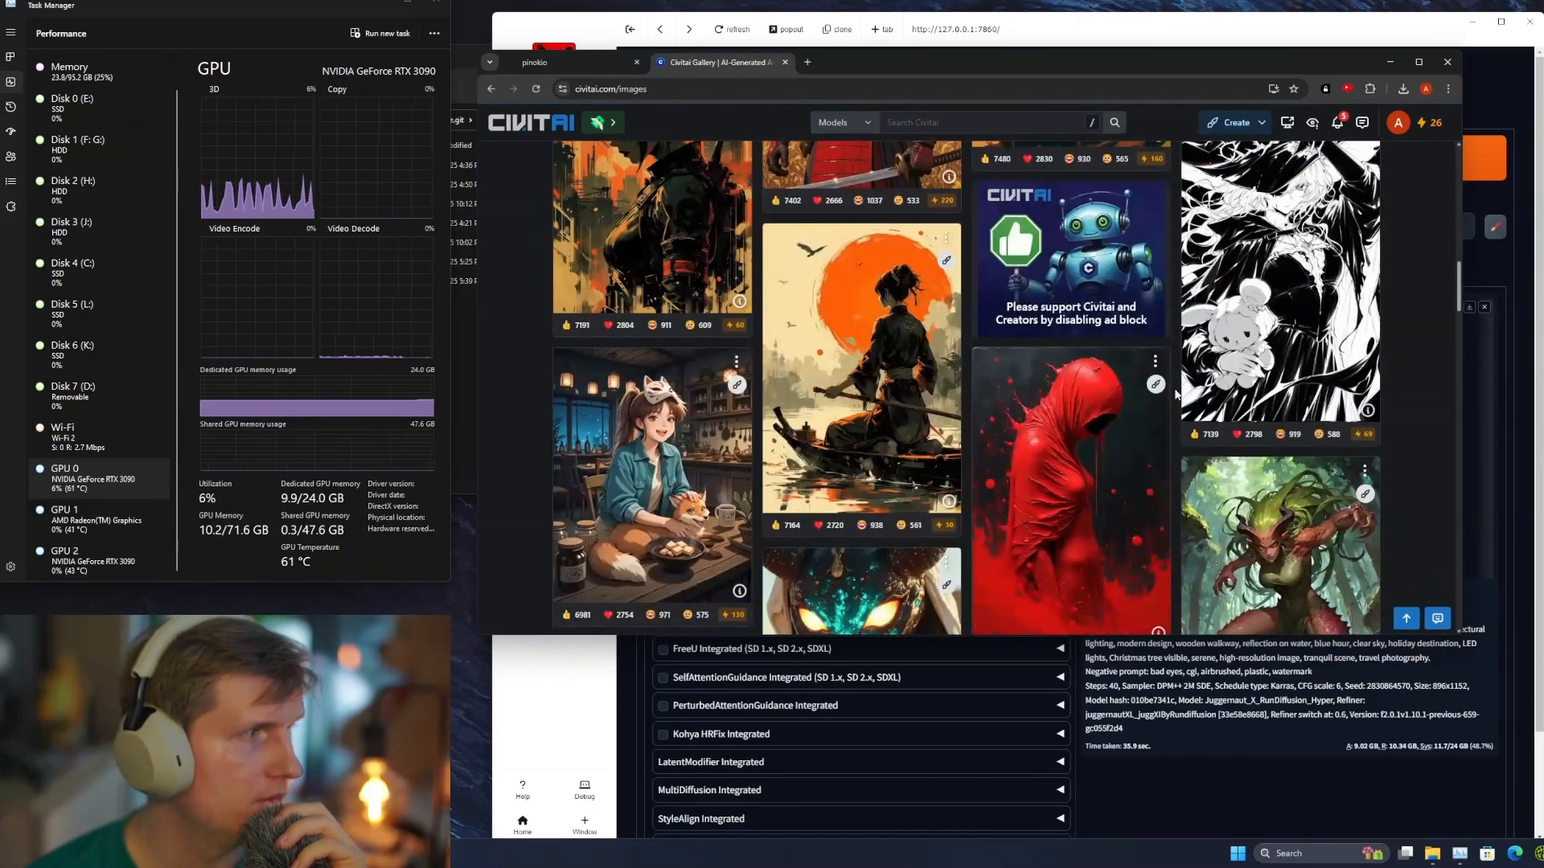
scroll(1174, 390, "down", 10)
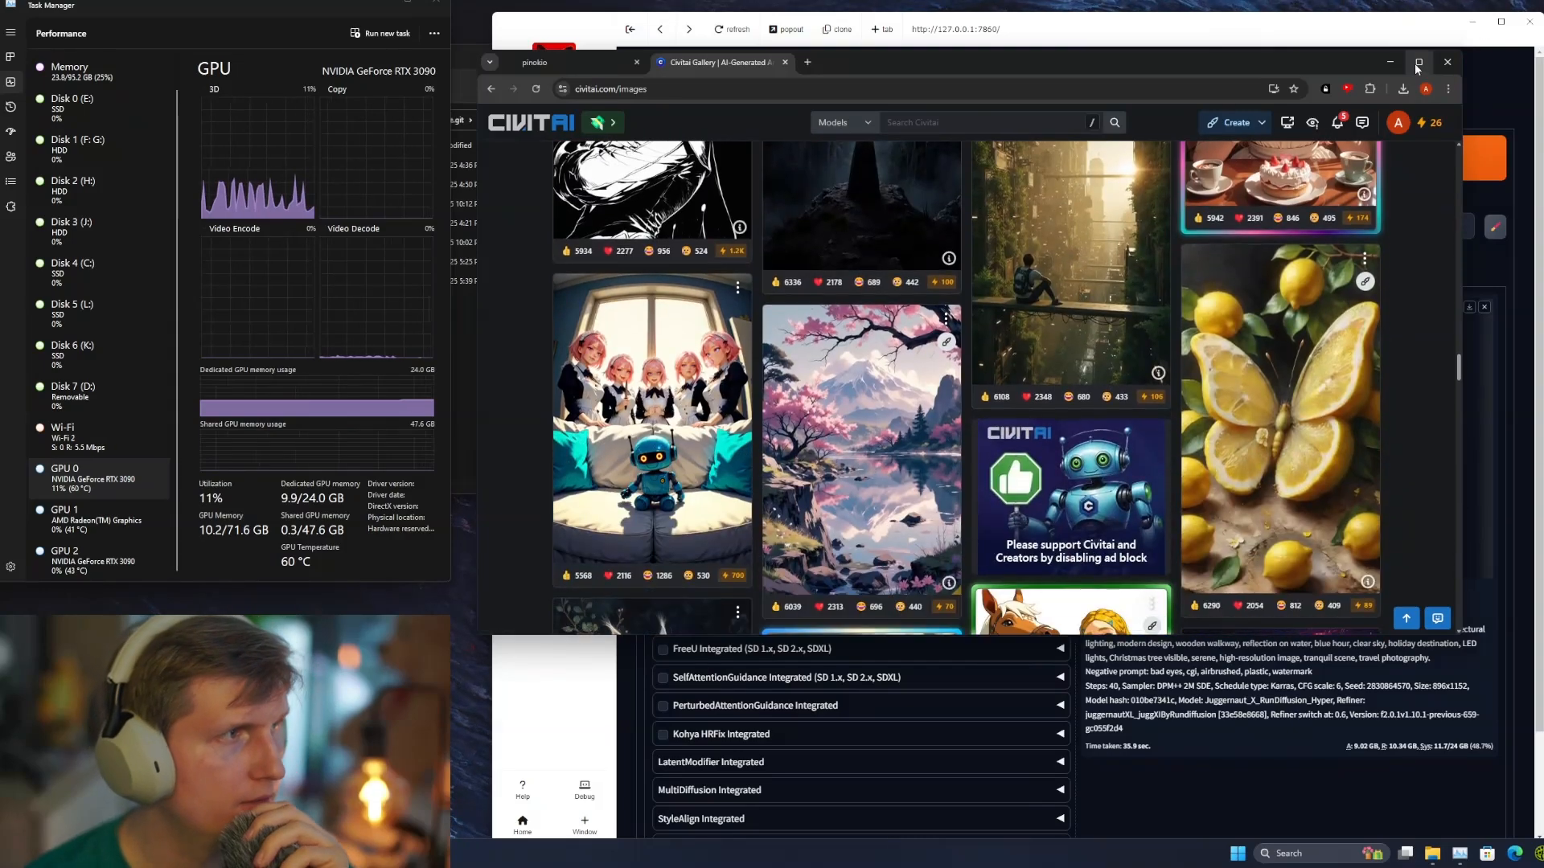
left_click(1390, 62)
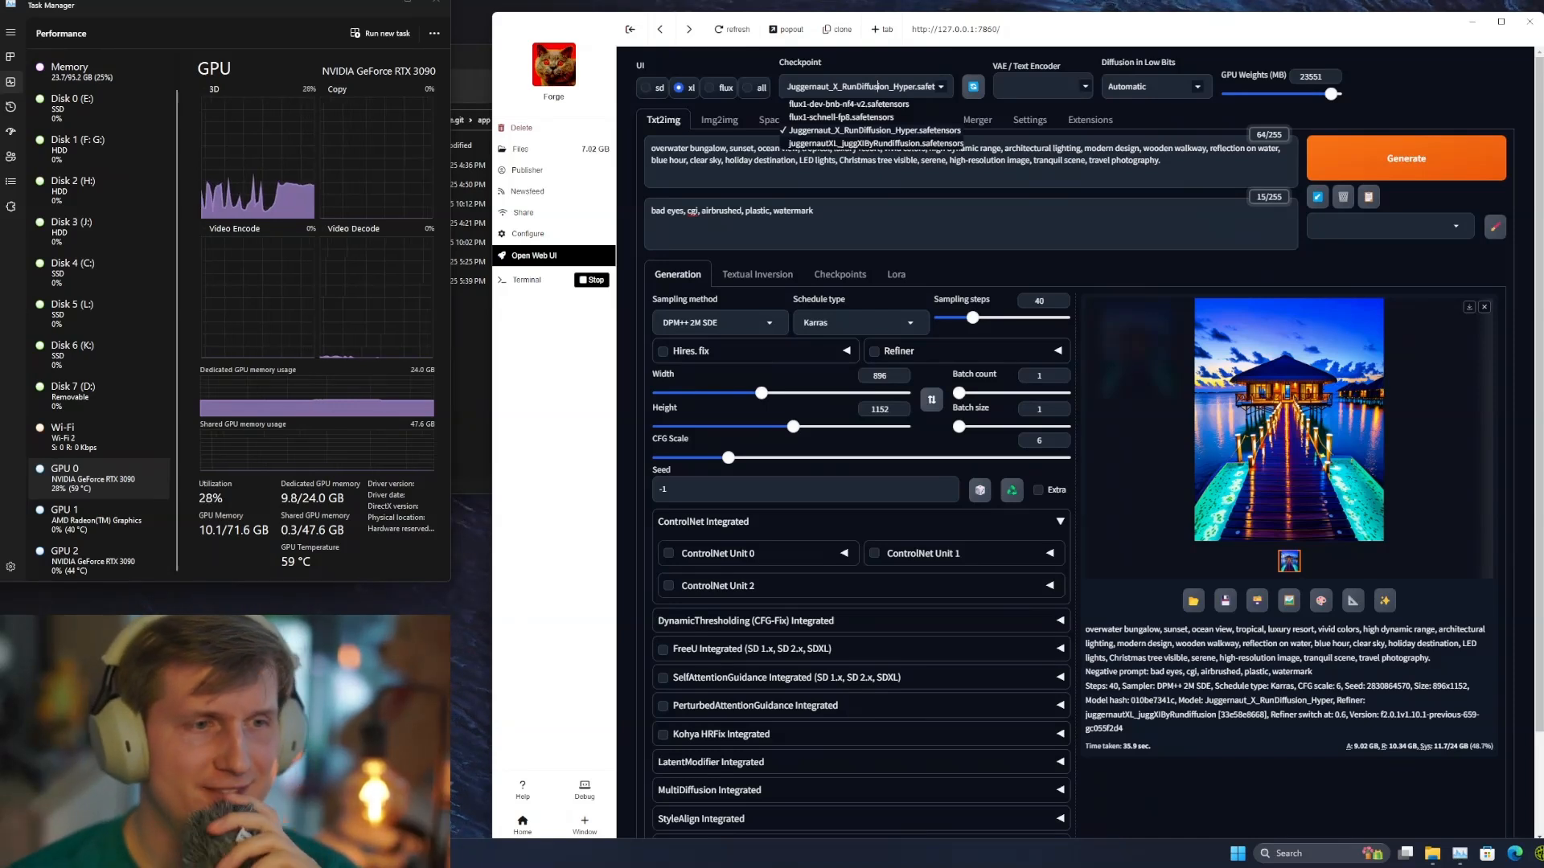
left_click(868, 89)
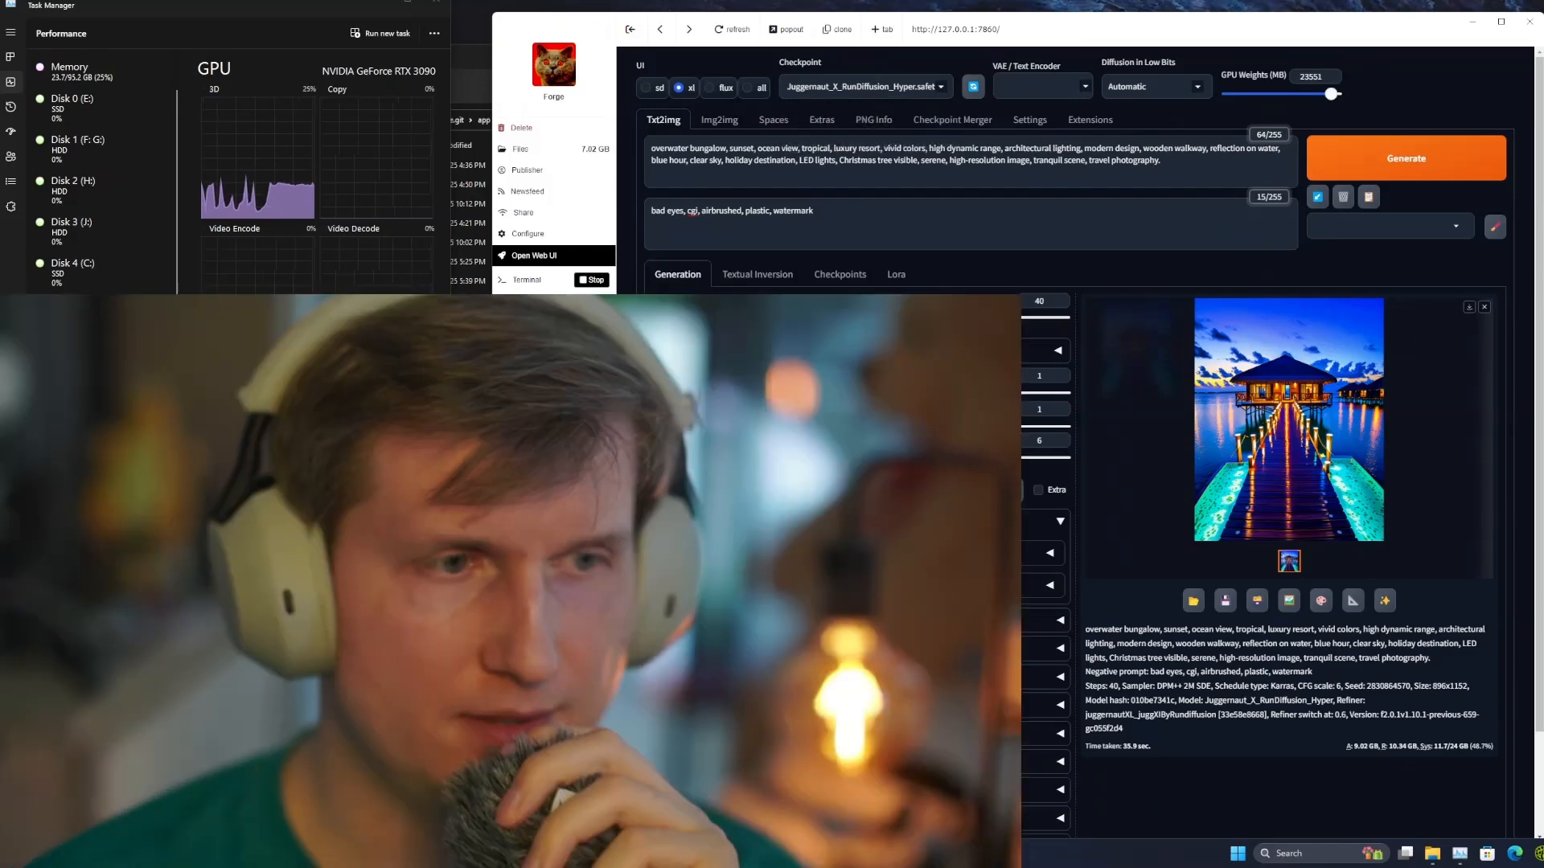